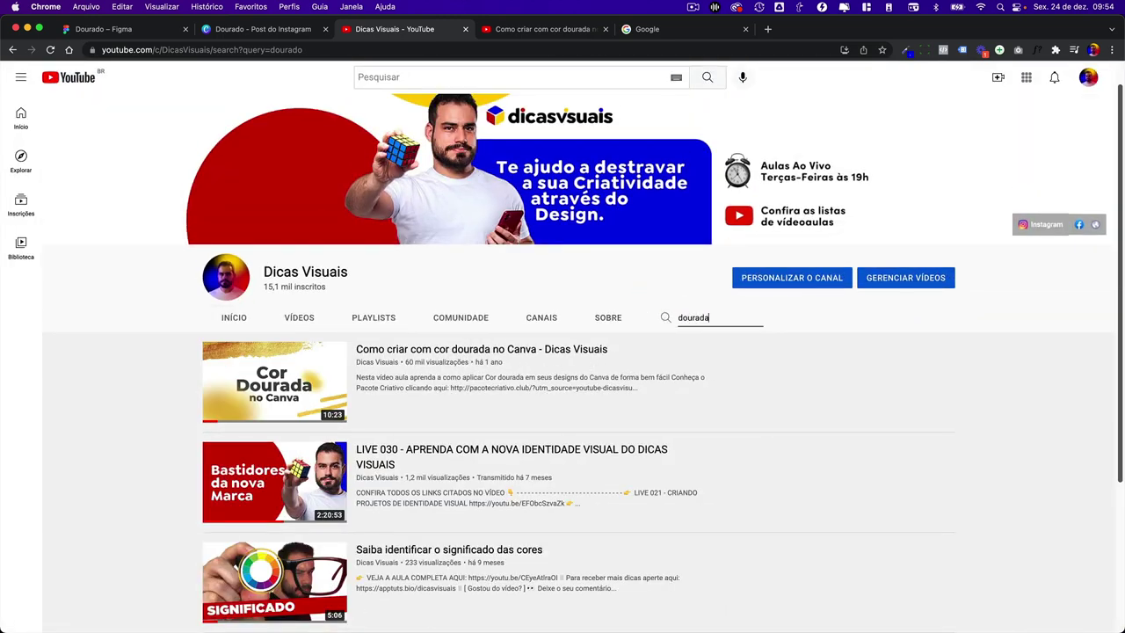
- Bring up the 'Como criar com cor dourada no Canva' video and scroll through its comments
click(510, 30)
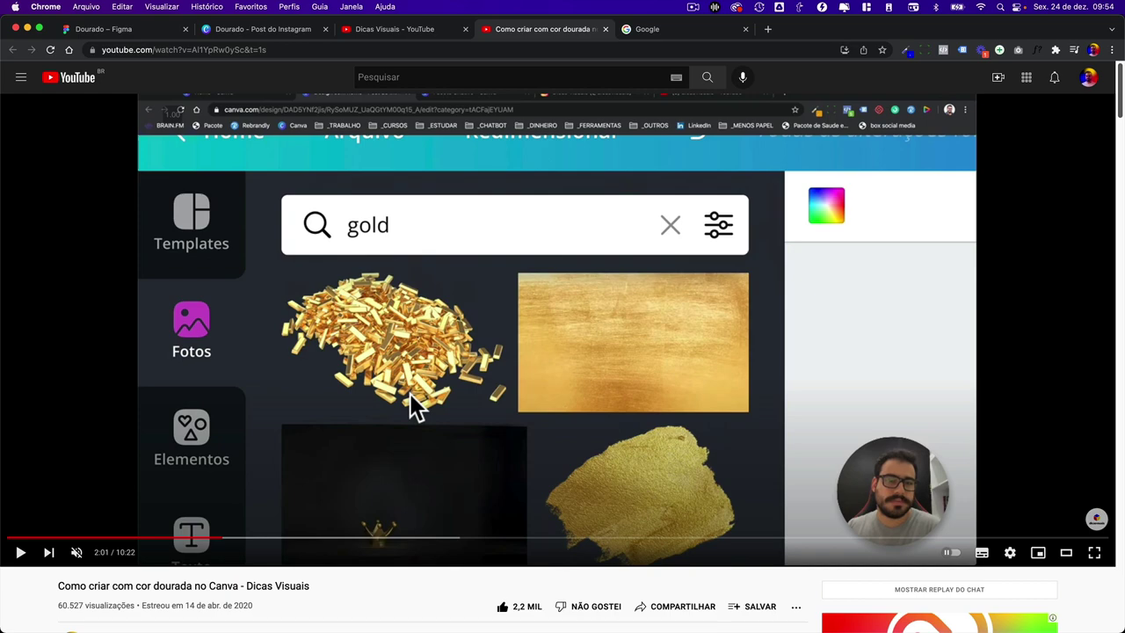
scroll(414, 404, down, 1)
scroll(414, 405, down, 3)
scroll(414, 405, down, 4)
scroll(410, 395, down, 3)
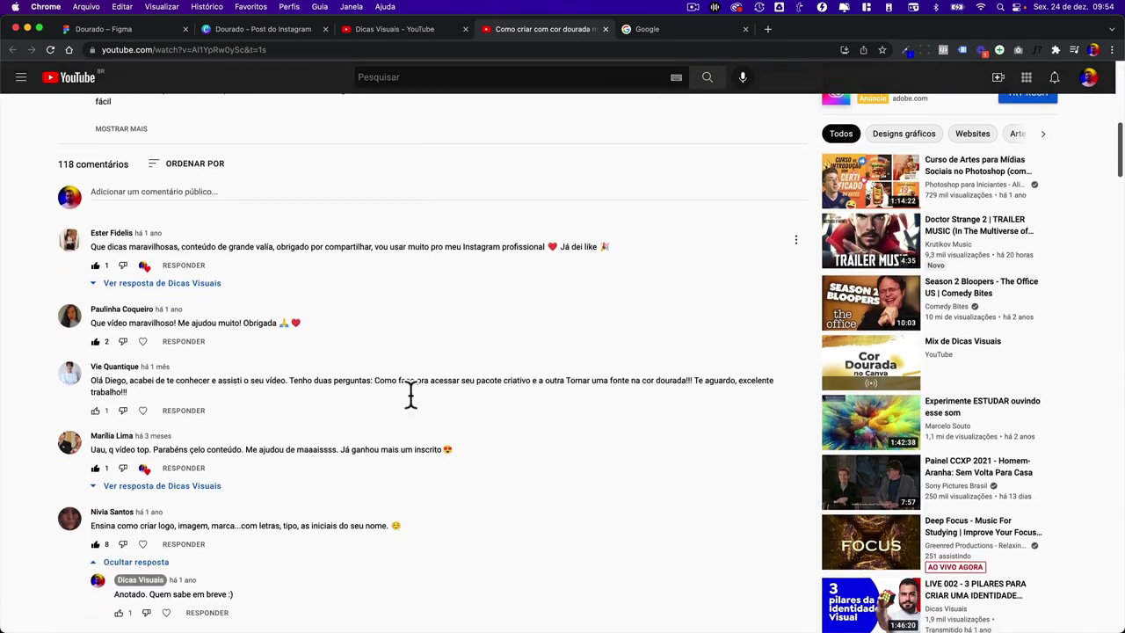
scroll(411, 395, down, 2)
scroll(401, 276, down, 1)
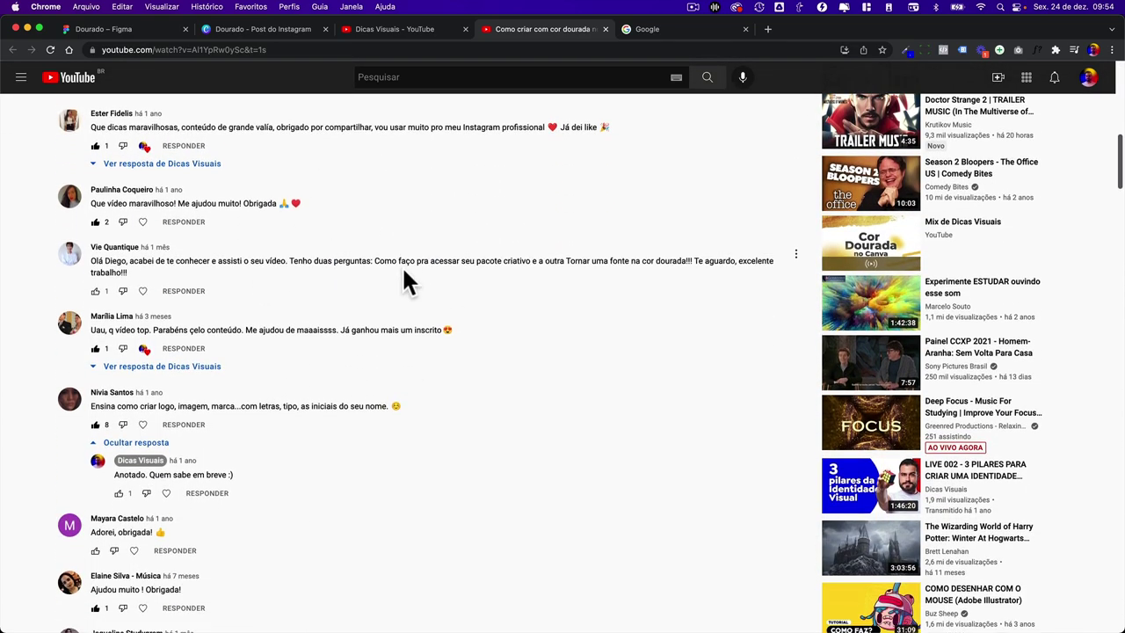
scroll(402, 276, down, 4)
scroll(402, 276, down, 5)
scroll(401, 276, down, 3)
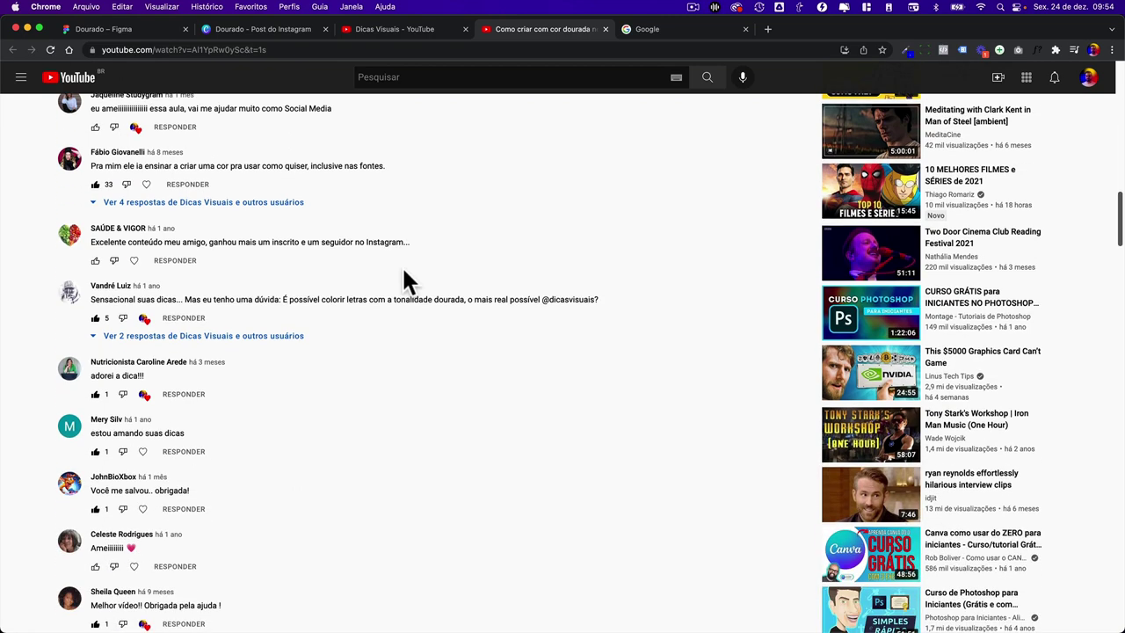
scroll(384, 296, down, 2)
scroll(384, 296, down, 2)
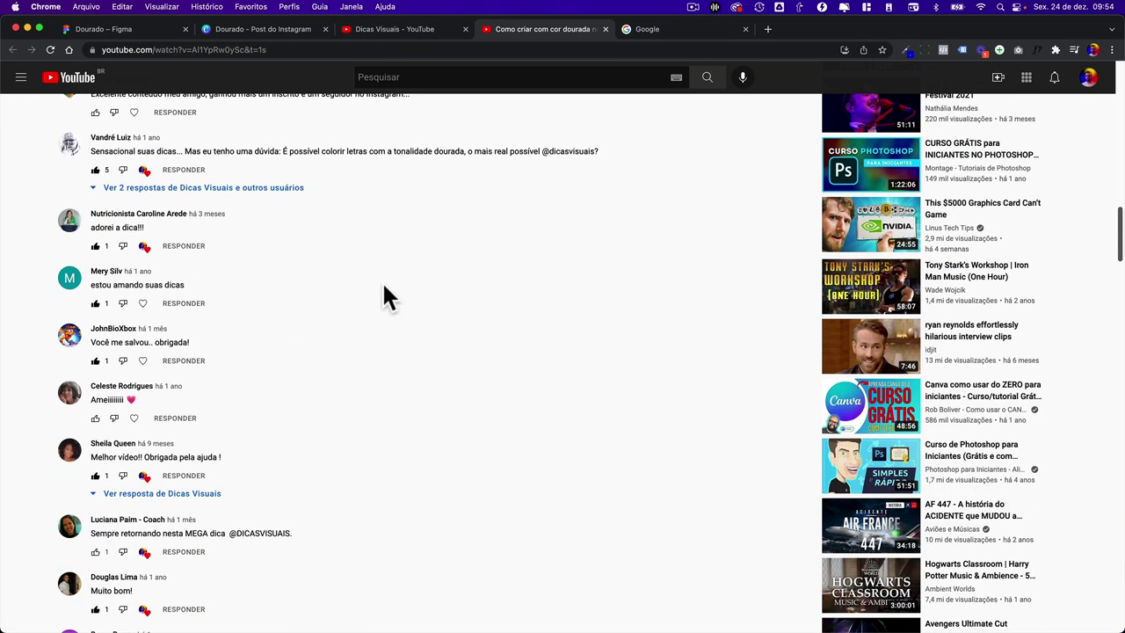
scroll(384, 296, down, 2)
scroll(384, 296, down, 3)
scroll(384, 296, down, 2)
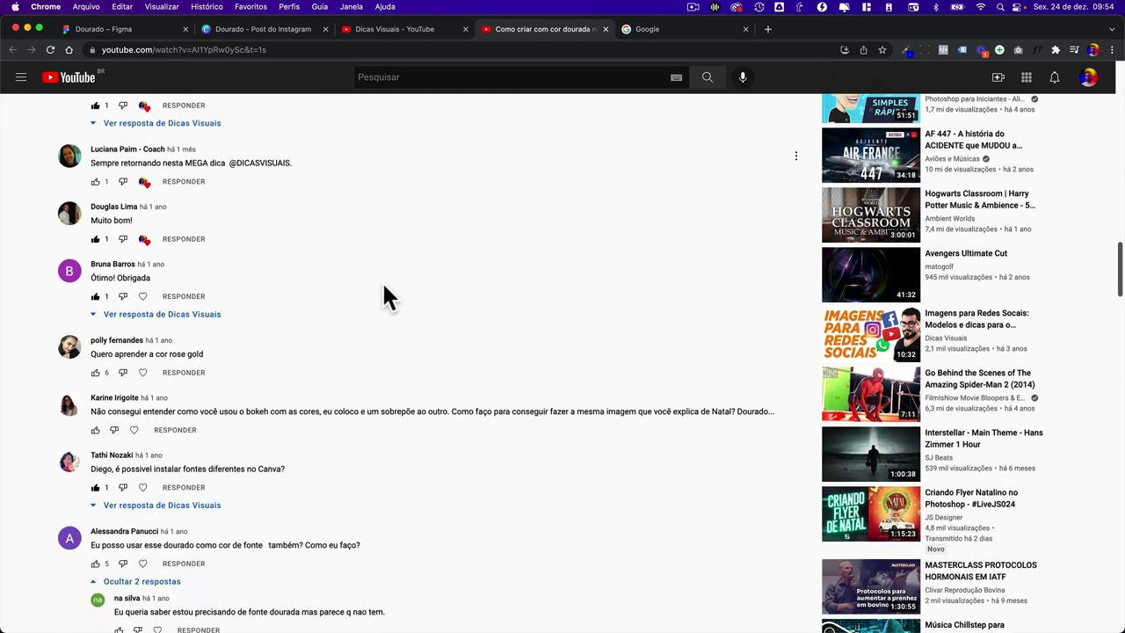
scroll(384, 296, down, 1)
scroll(384, 296, down, 1)
scroll(384, 296, down, 1)
scroll(384, 297, down, 1)
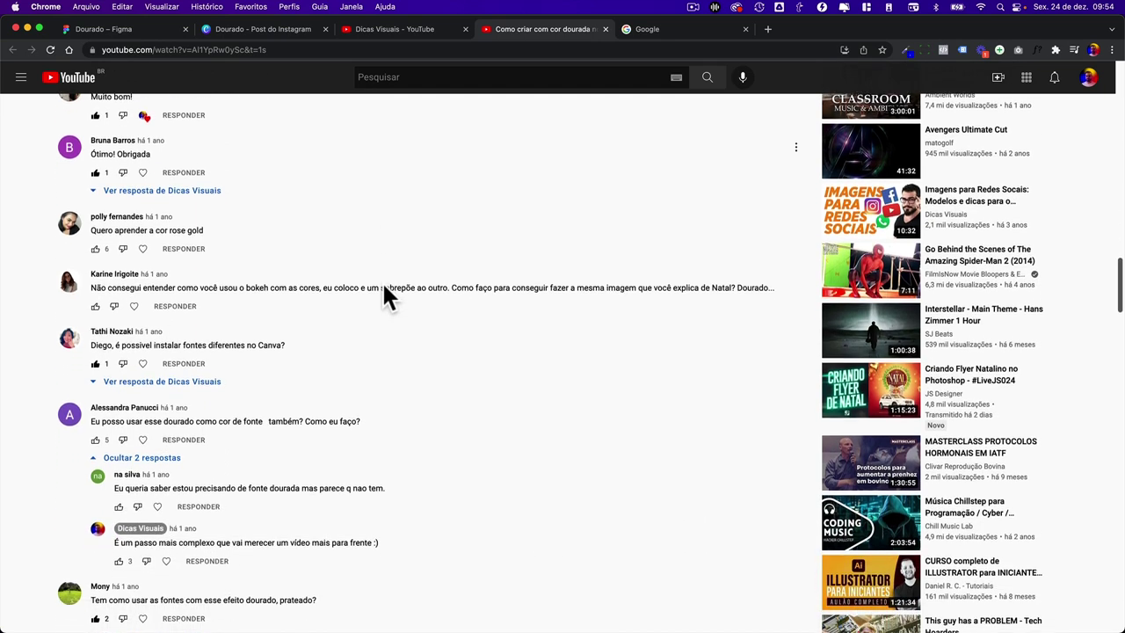
scroll(384, 296, down, 1)
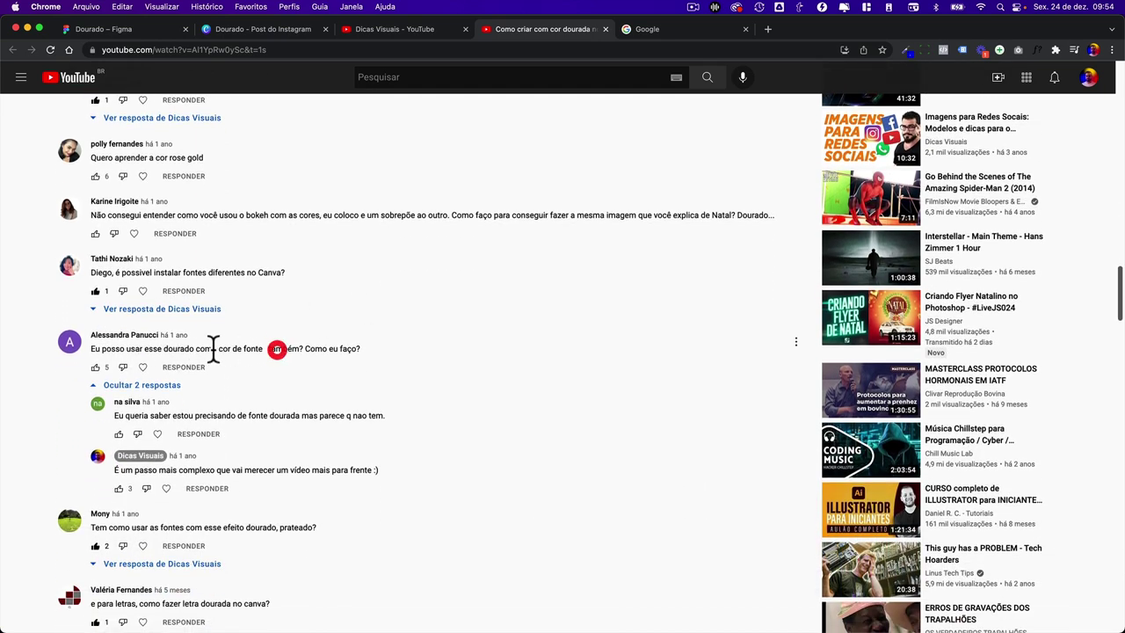
click(296, 348)
scroll(295, 348, down, 1)
scroll(295, 348, down, 2)
scroll(295, 348, down, 2)
scroll(296, 348, down, 1)
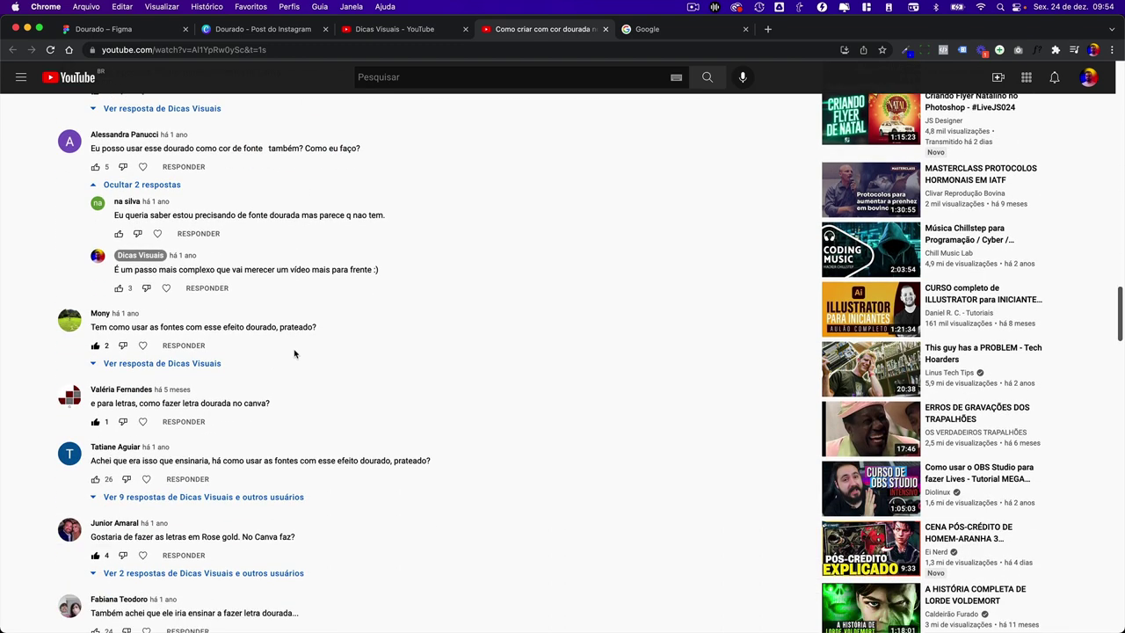
scroll(295, 353, down, 1)
scroll(294, 353, down, 3)
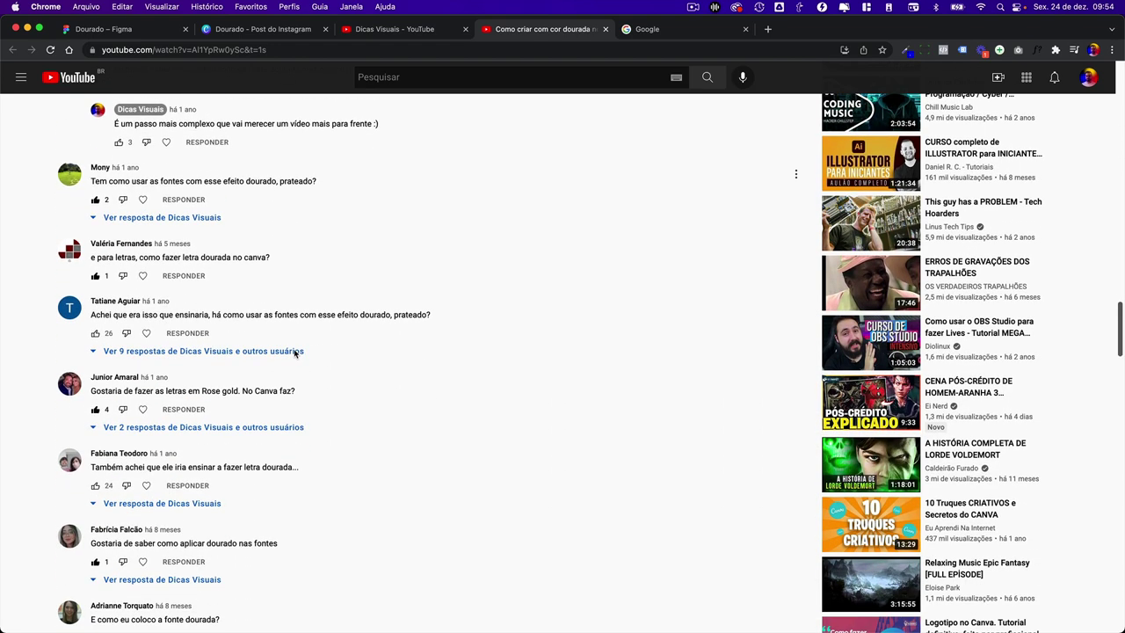
scroll(294, 351, down, 2)
scroll(295, 351, down, 3)
scroll(294, 352, down, 2)
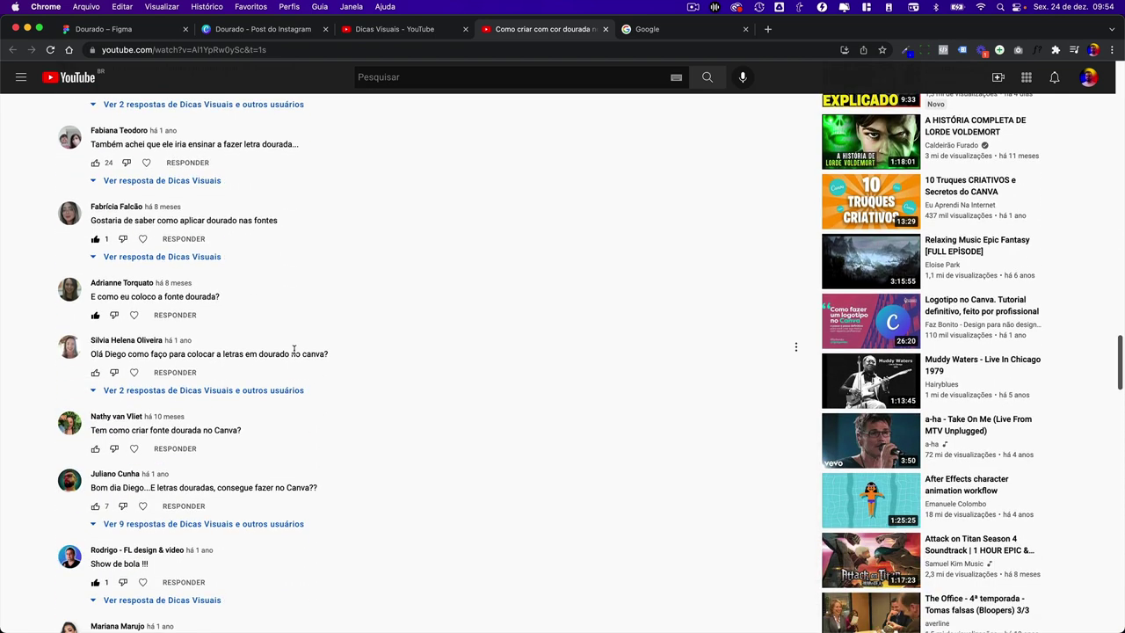
- Search the comments for 'rose' (4 matches), scroll back to the player, and return to Canva
key(super+f)
text(rose)
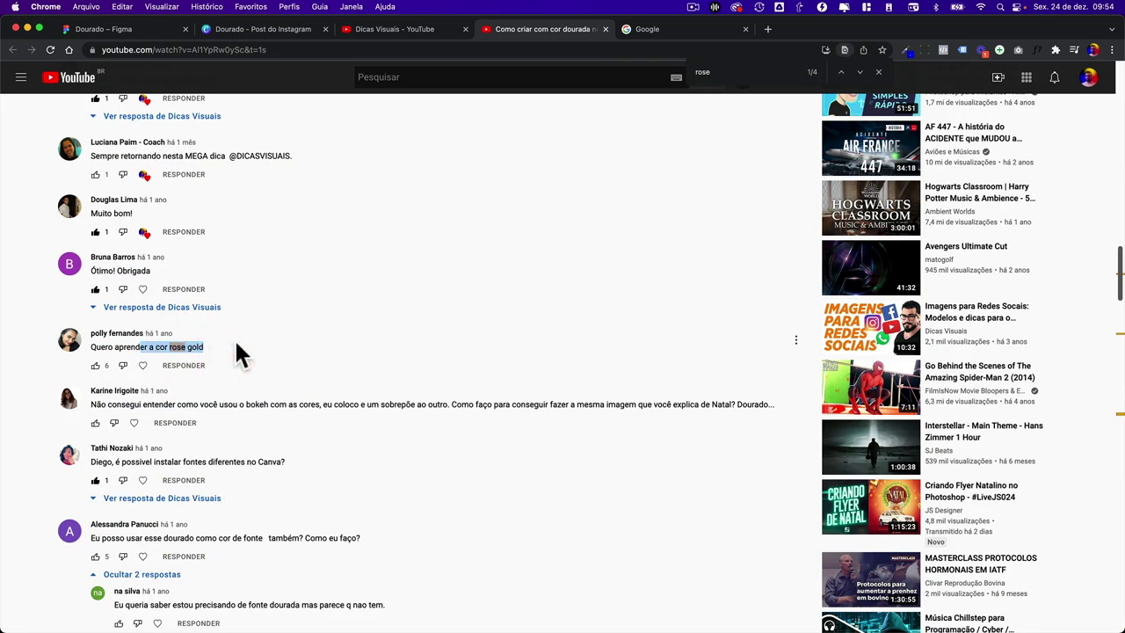
scroll(236, 344, up, 2)
scroll(236, 344, up, 4)
scroll(236, 343, up, 5)
scroll(237, 343, up, 10)
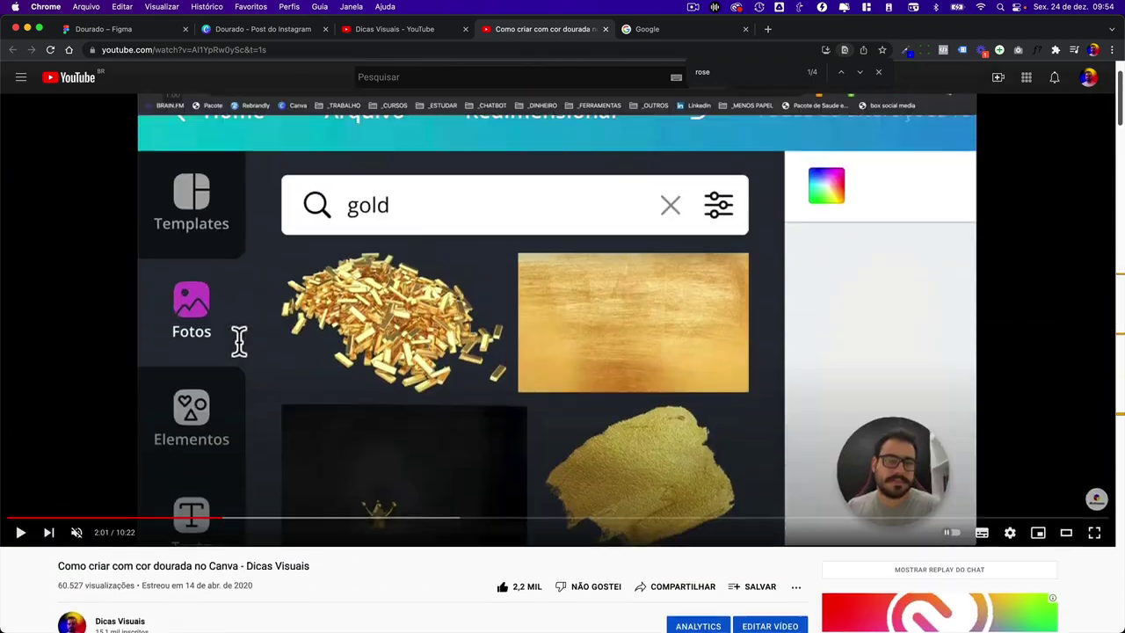
scroll(239, 341, up, 2)
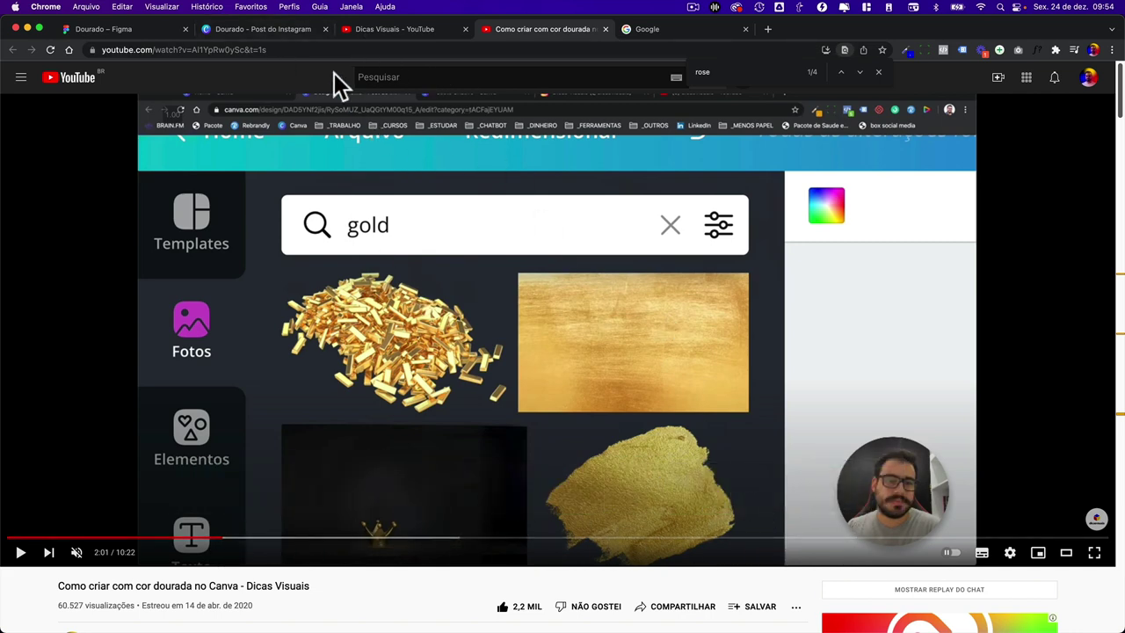
click(284, 29)
- Add a 'Minha Fonte' text to the blank post page and enlarge it to size 103
click(383, 179)
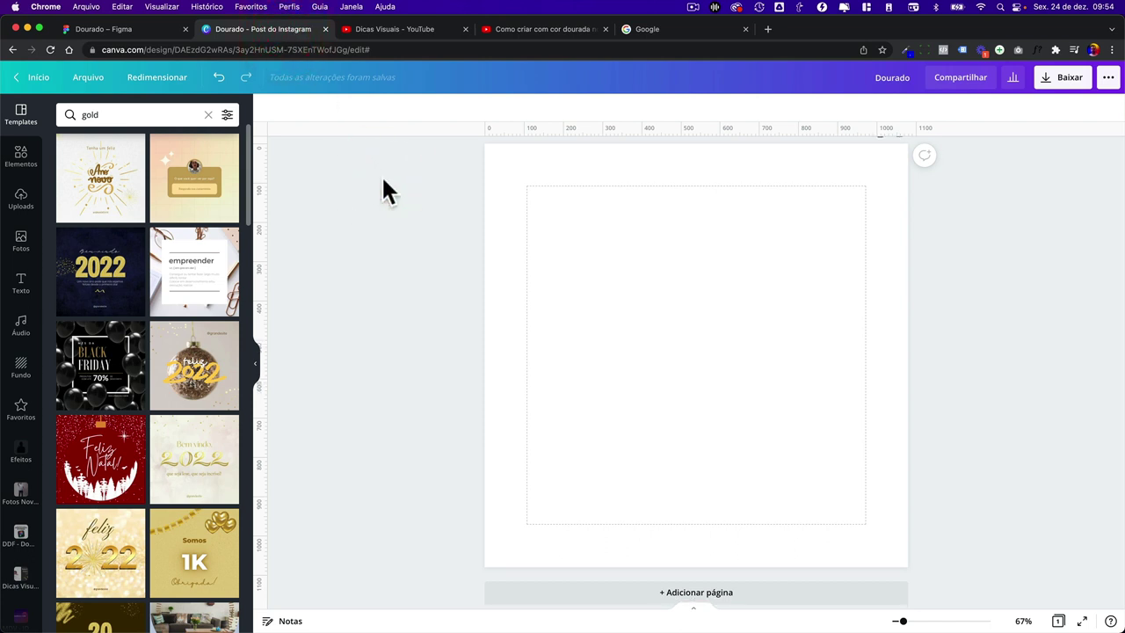
click(650, 265)
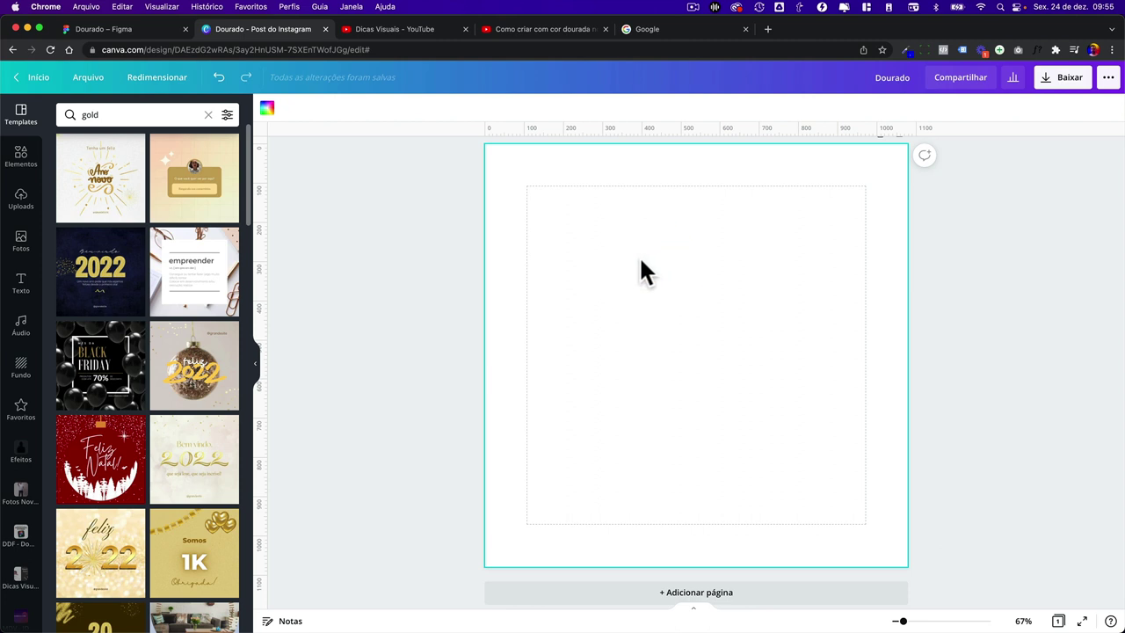
key(t)
drag(635, 346, 530, 294)
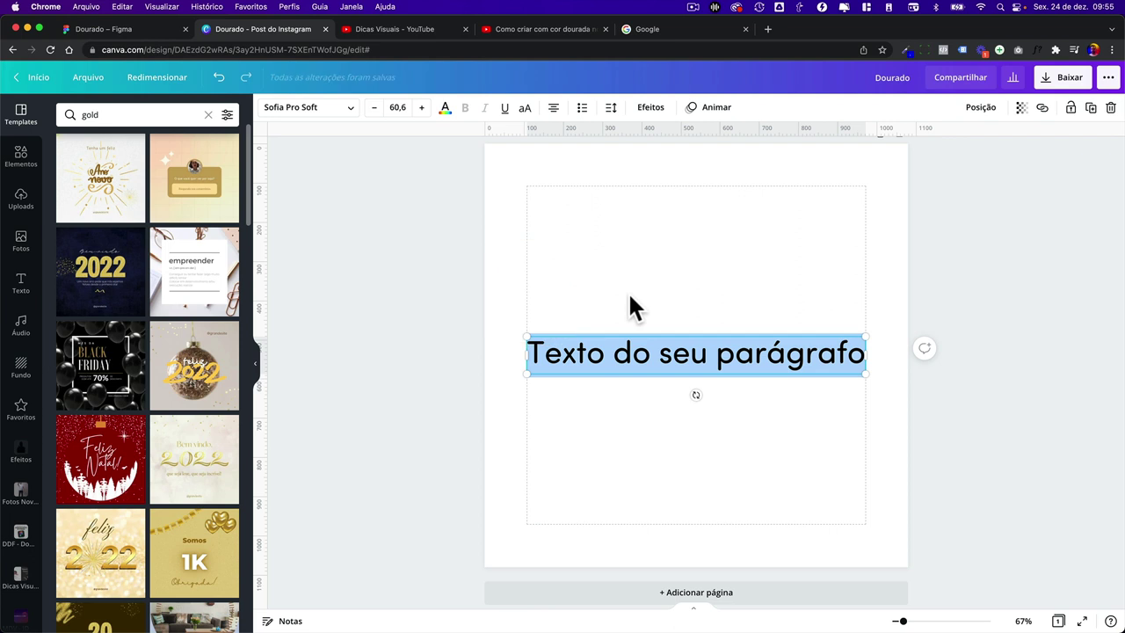
text(Minha Fonte)
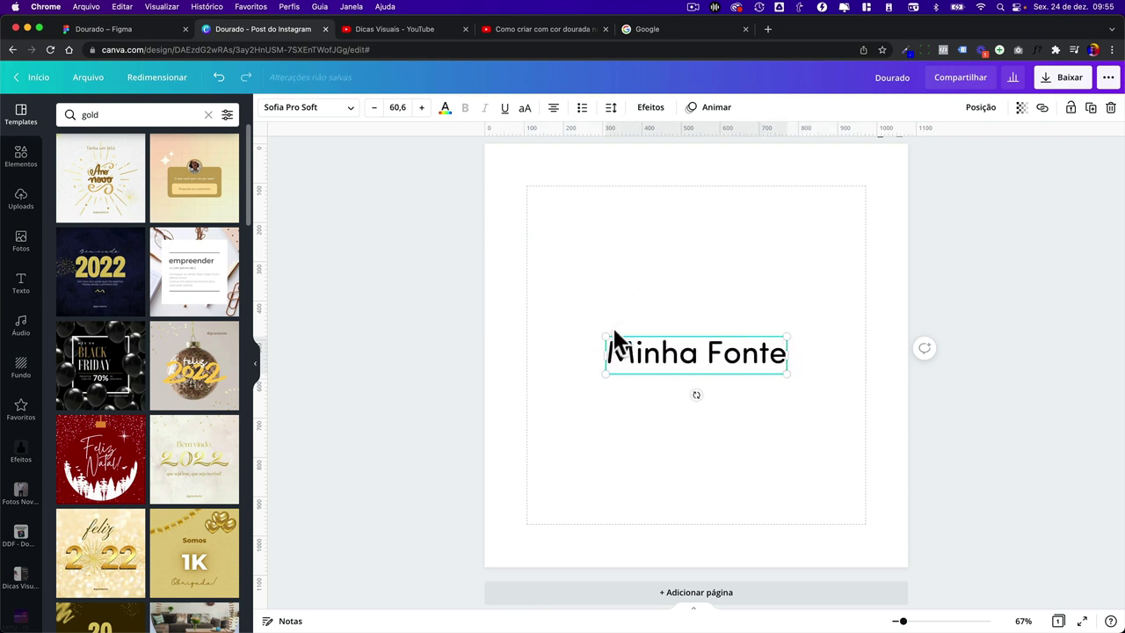
drag(606, 336, 569, 287)
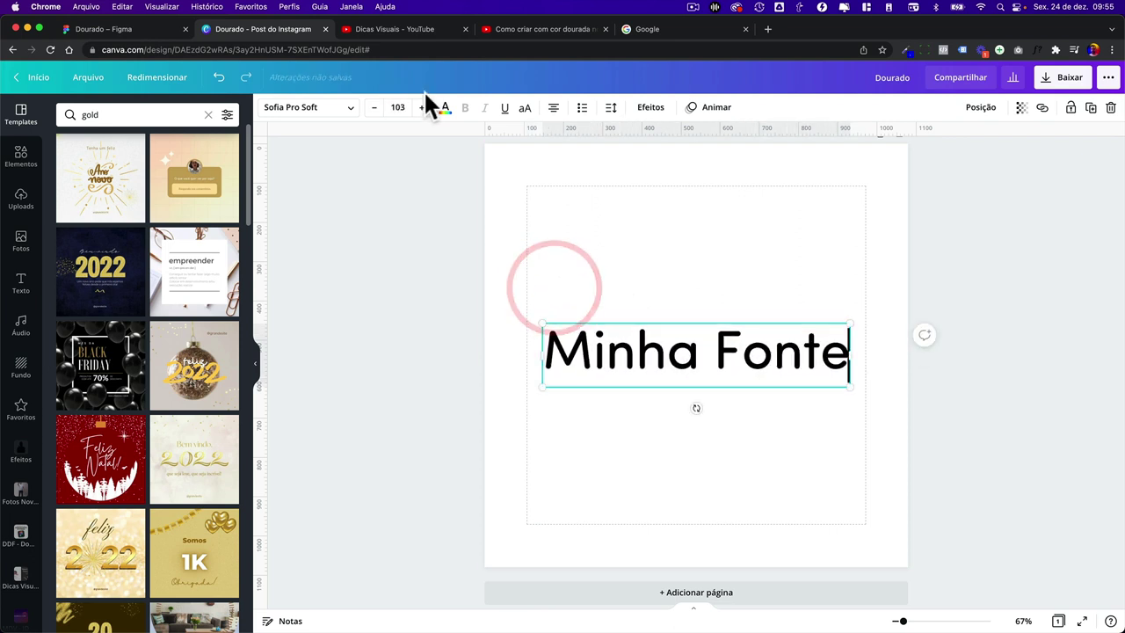
- Give the 'Minha Fonte' text a custom golden colour, #F1BC00
click(445, 109)
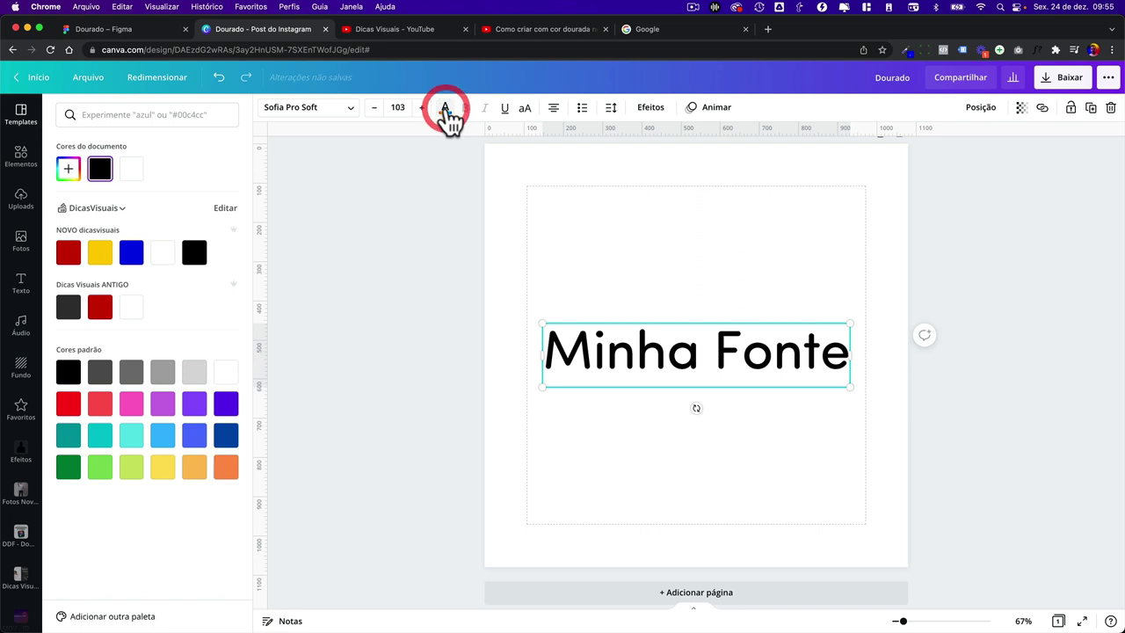
click(69, 170)
click(95, 269)
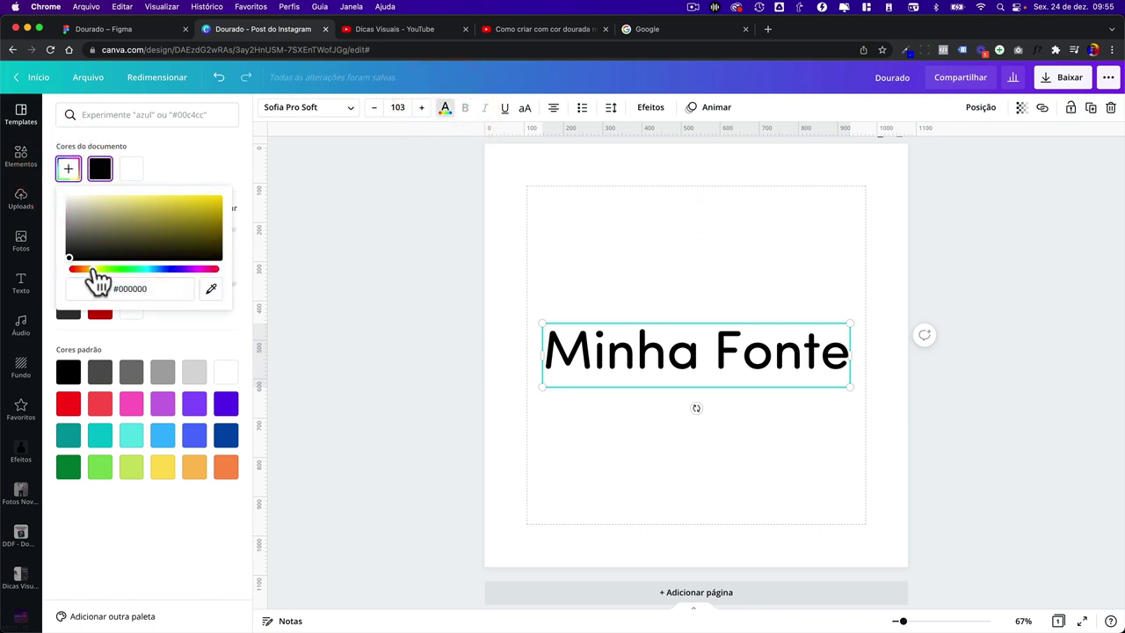
mouse_move(120, 269)
mouse_down()
mouse_move(153, 269)
mouse_move(107, 269)
mouse_up()
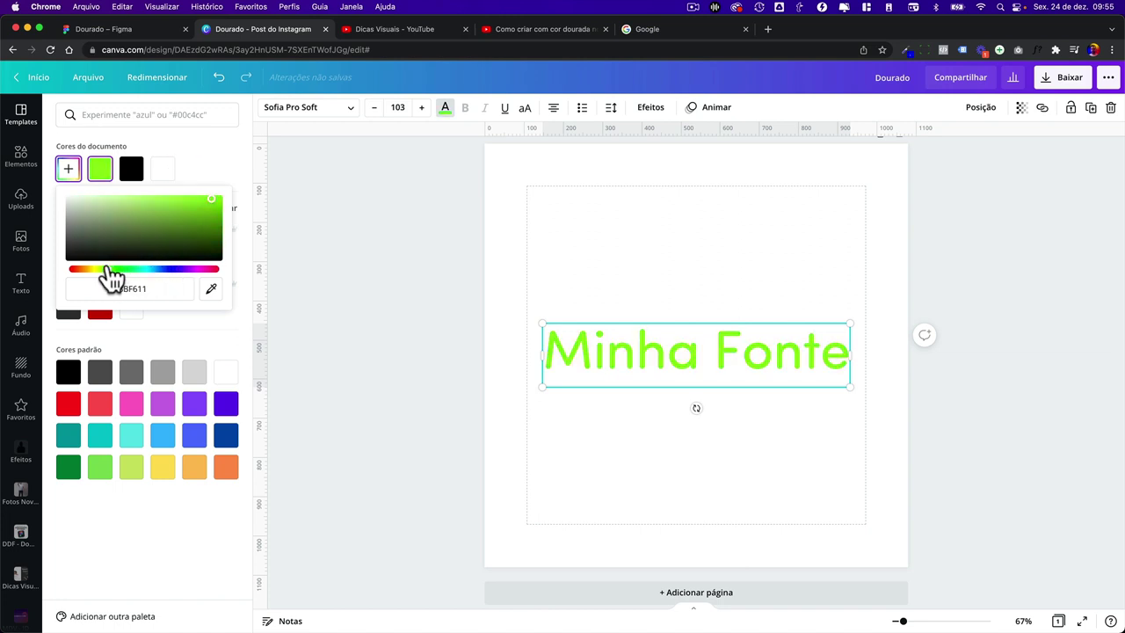
drag(183, 214, 216, 203)
drag(93, 272, 89, 273)
- Inspect Rectangle 1's linear gold gradient fill in the Figma Dourado file, then return to Canva
click(109, 29)
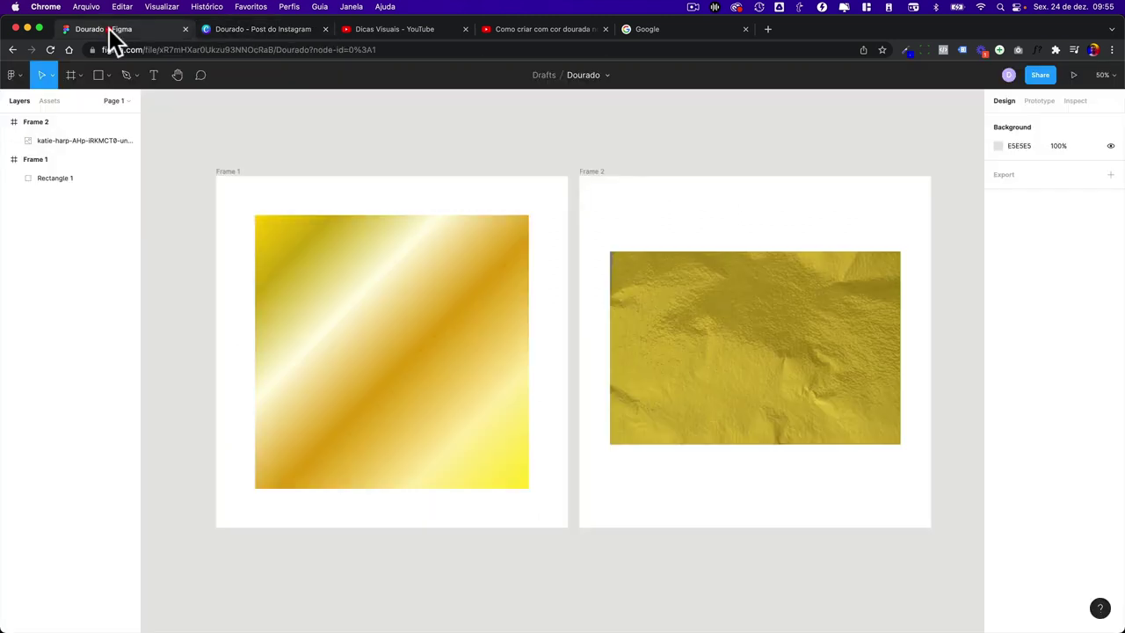
click(359, 260)
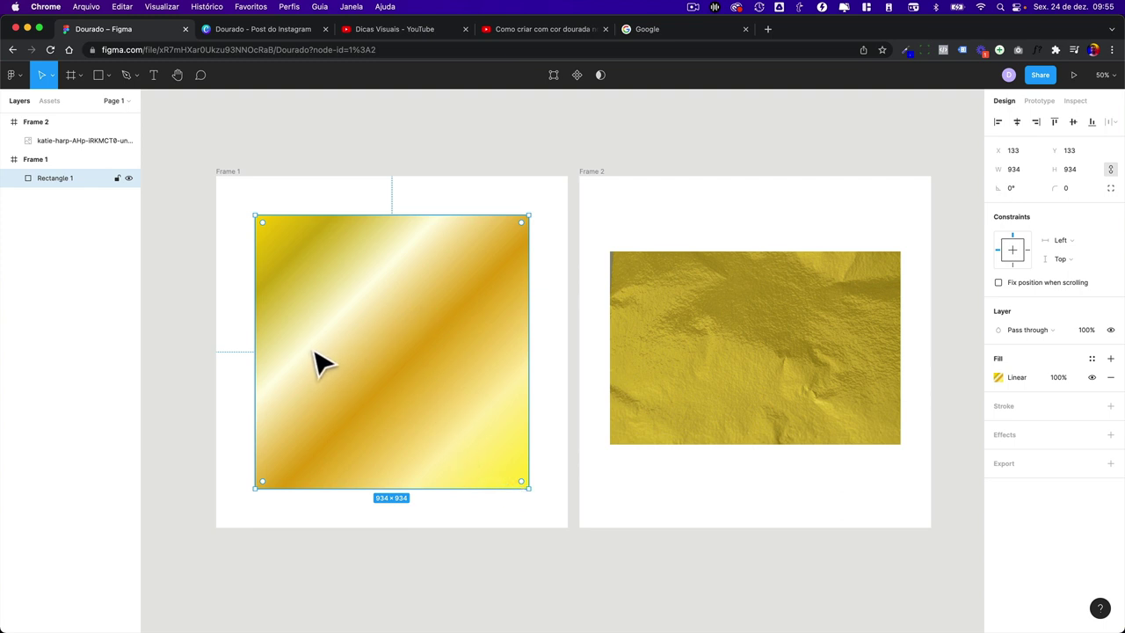
click(241, 28)
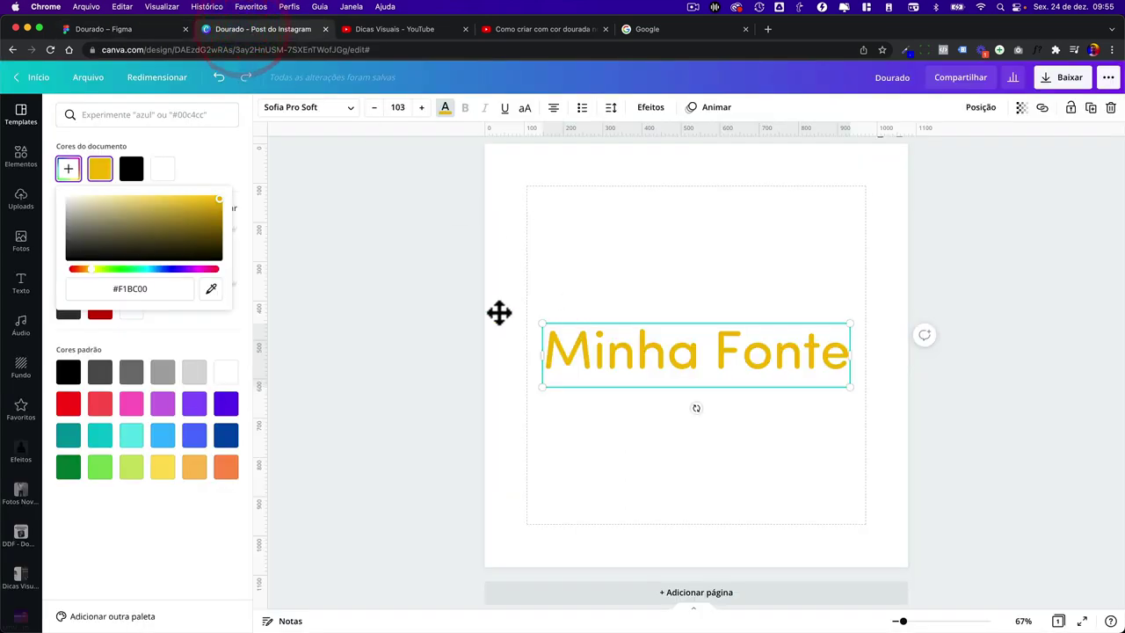
- Delete the 'Minha Fonte' text box, leaving the post page blank
click(586, 321)
click(603, 296)
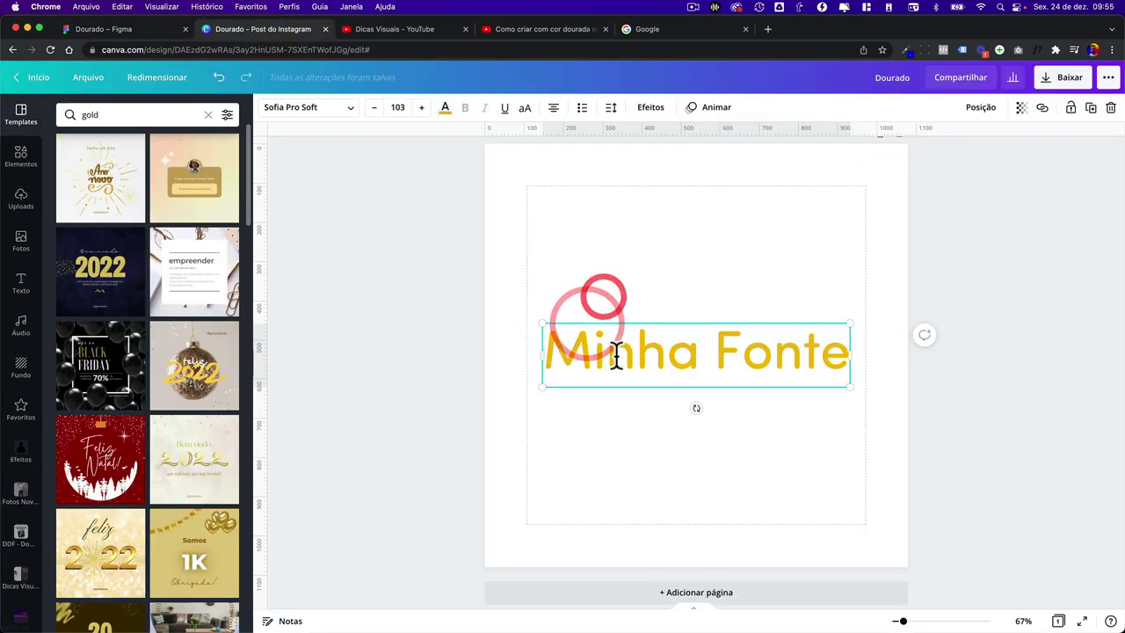
drag(606, 351, 846, 349)
click(767, 306)
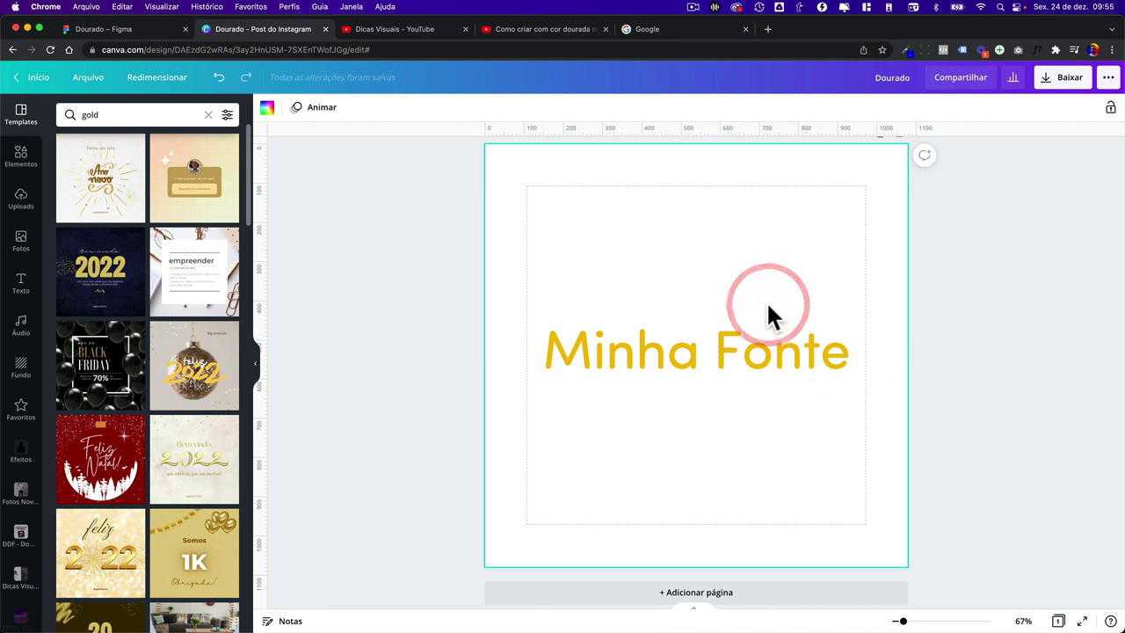
click(627, 352)
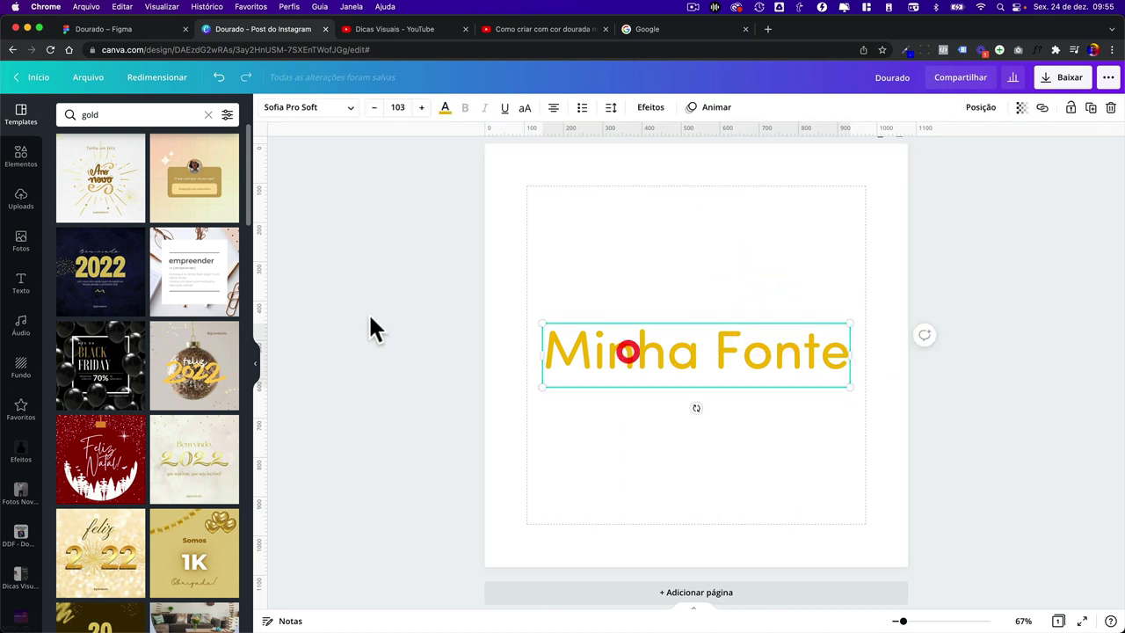
key(Delete)
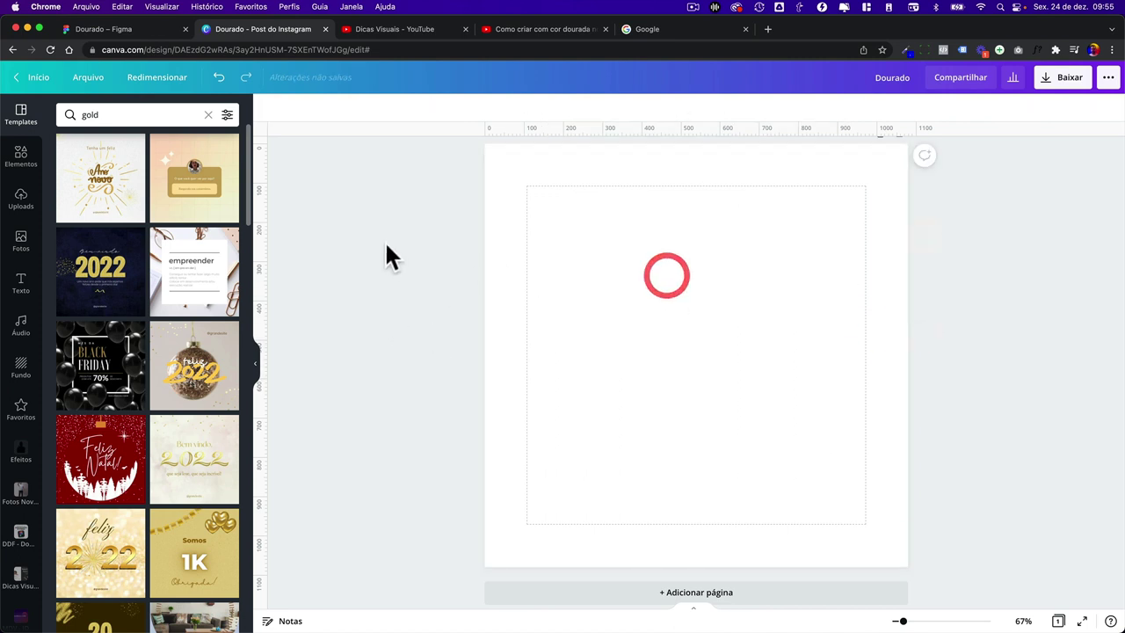
- Clear the 'rose gold' element search and show all Quadros frame shapes
click(21, 172)
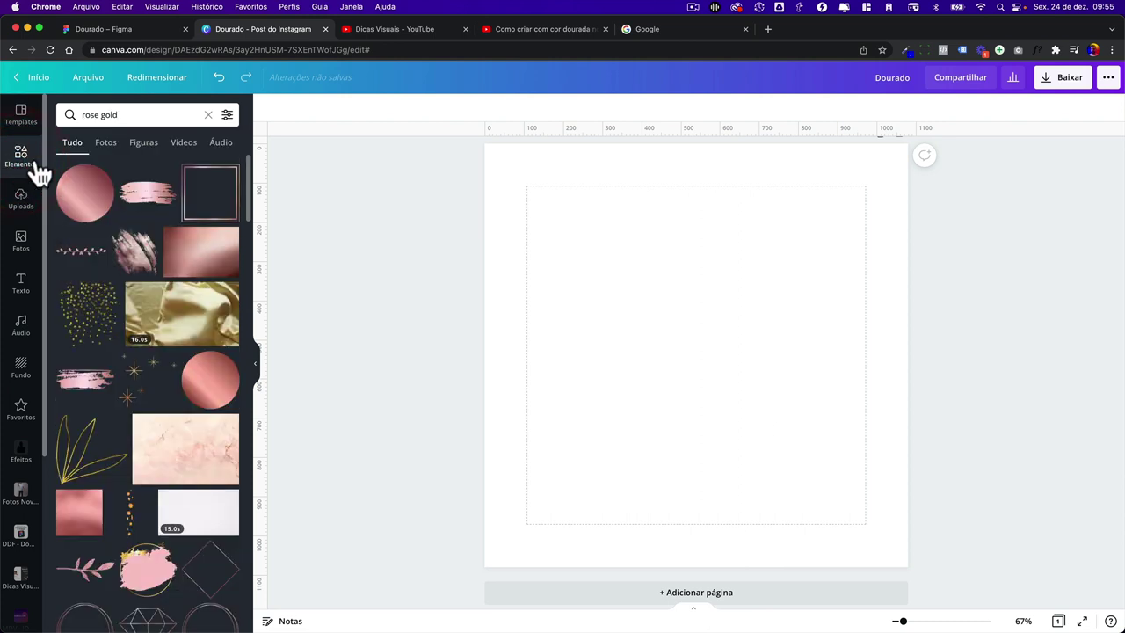
click(209, 117)
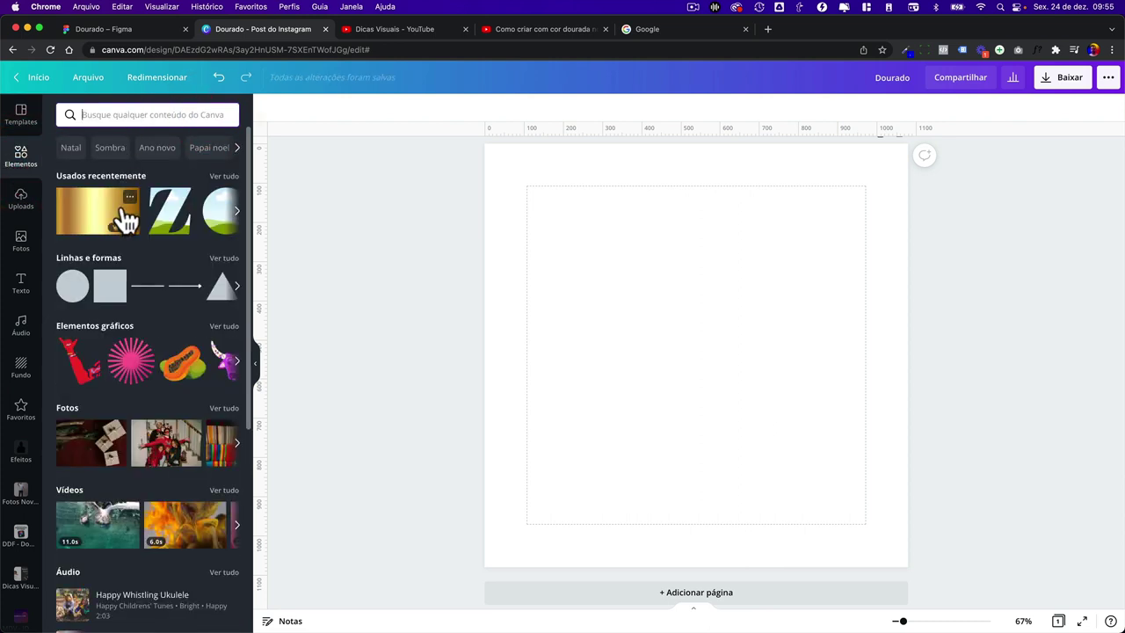
scroll(163, 299, down, 4)
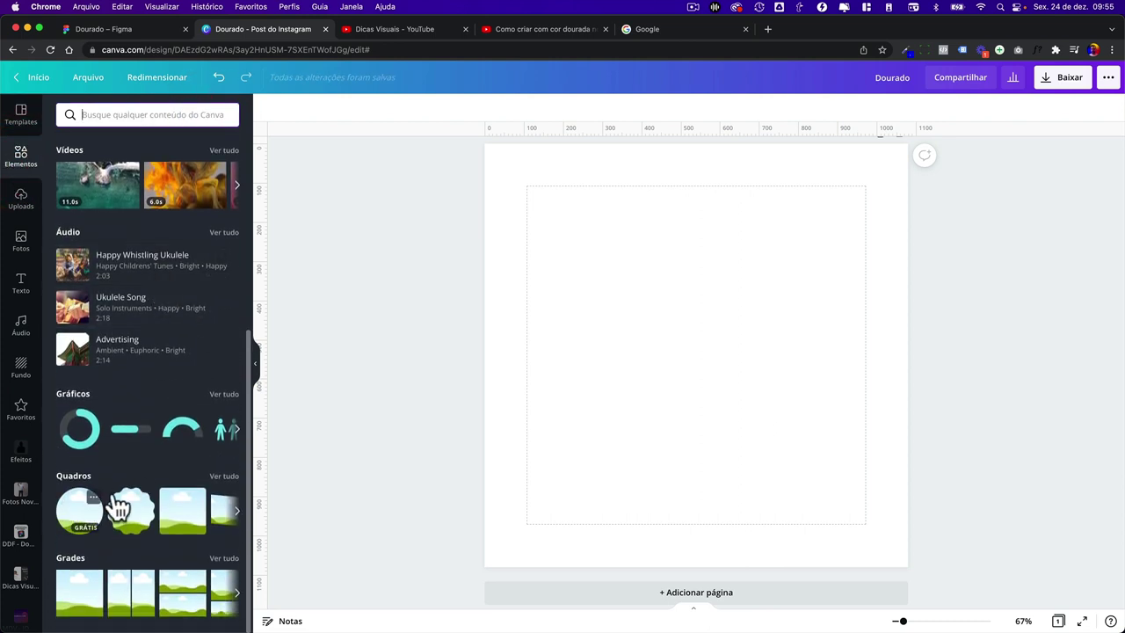
click(221, 479)
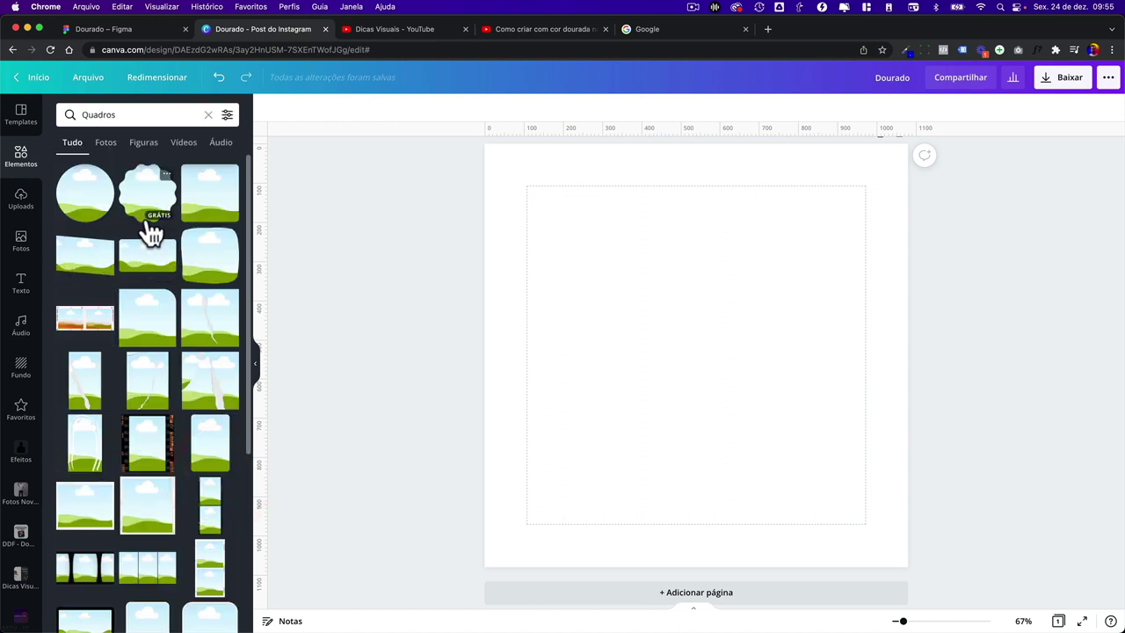
- Place the letter-A frame from Quadros onto the post page
scroll(175, 279, down, 5)
scroll(176, 280, down, 5)
scroll(175, 281, down, 5)
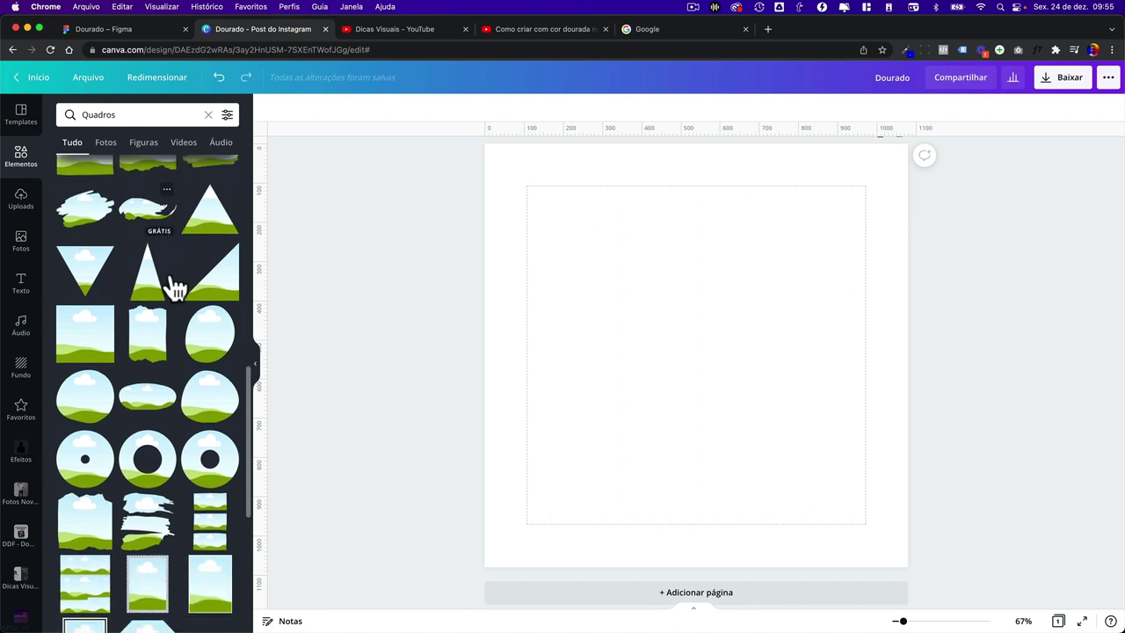
scroll(176, 286, down, 5)
scroll(175, 285, down, 5)
scroll(185, 308, down, 1)
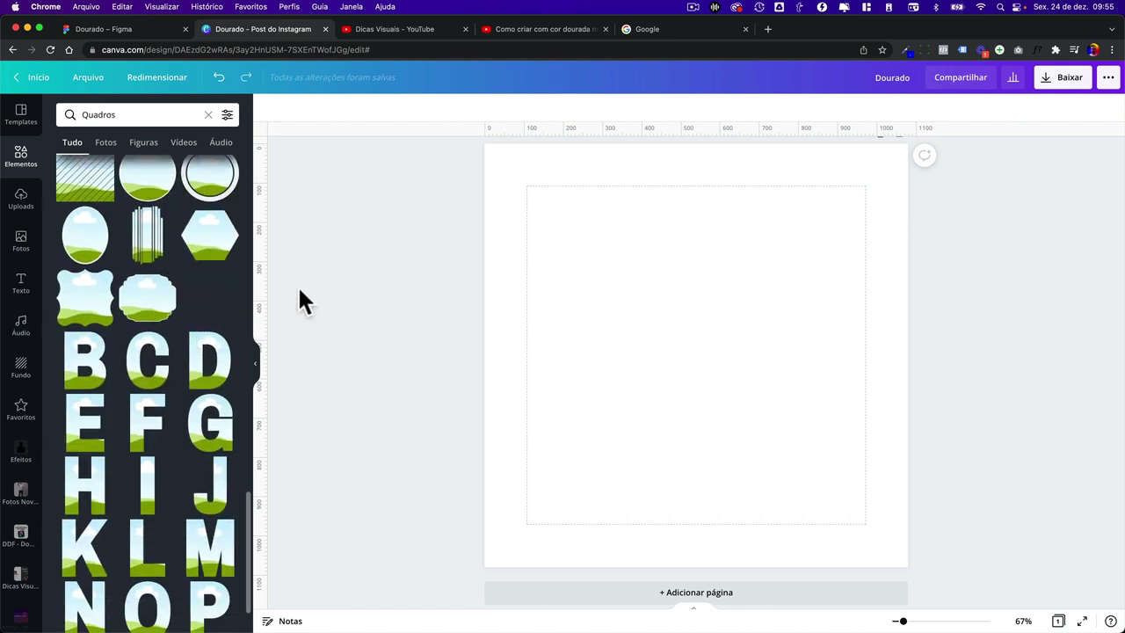
drag(299, 302, 635, 273)
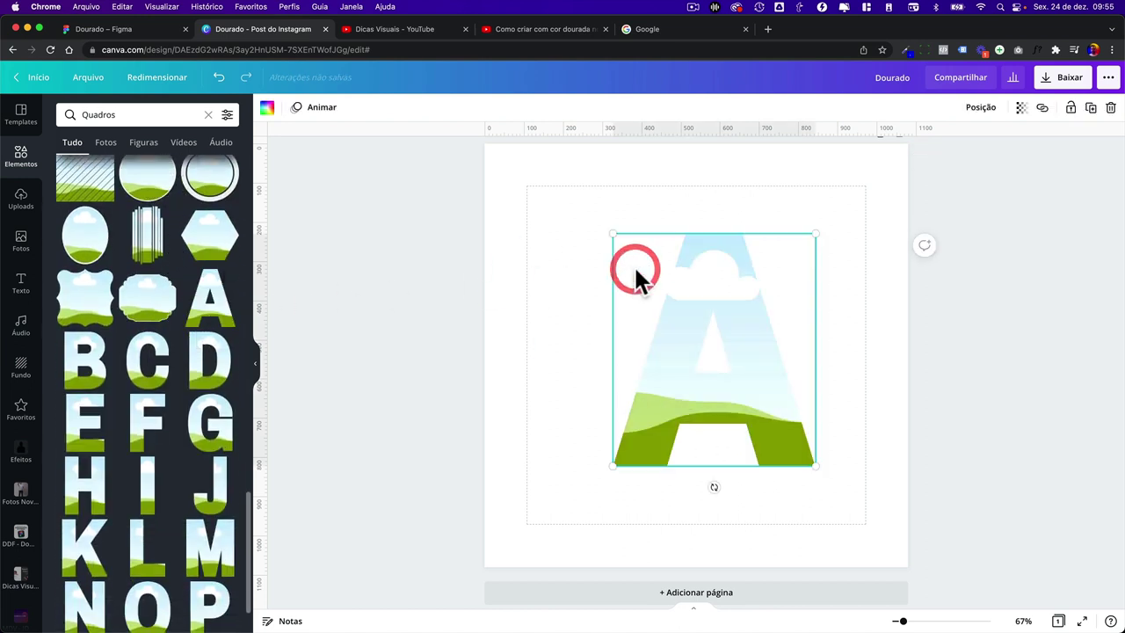
- Fill the letter-A frame with a gold gradient from a 'gold' element search
triple_click(102, 115)
text(gold)
key(Return)
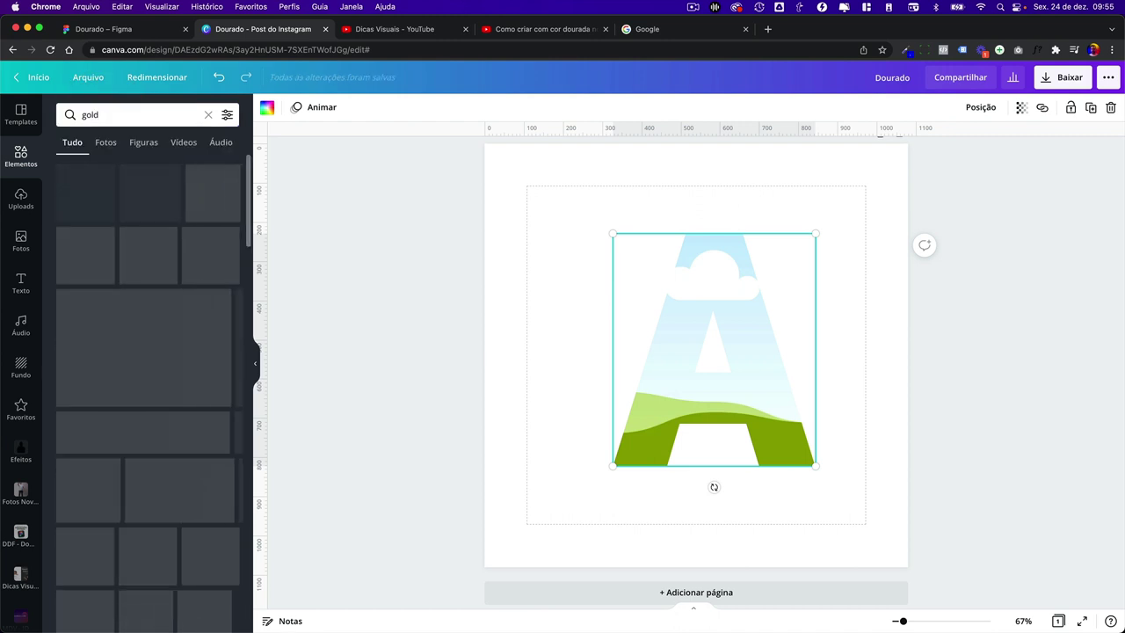
scroll(140, 397, down, 2)
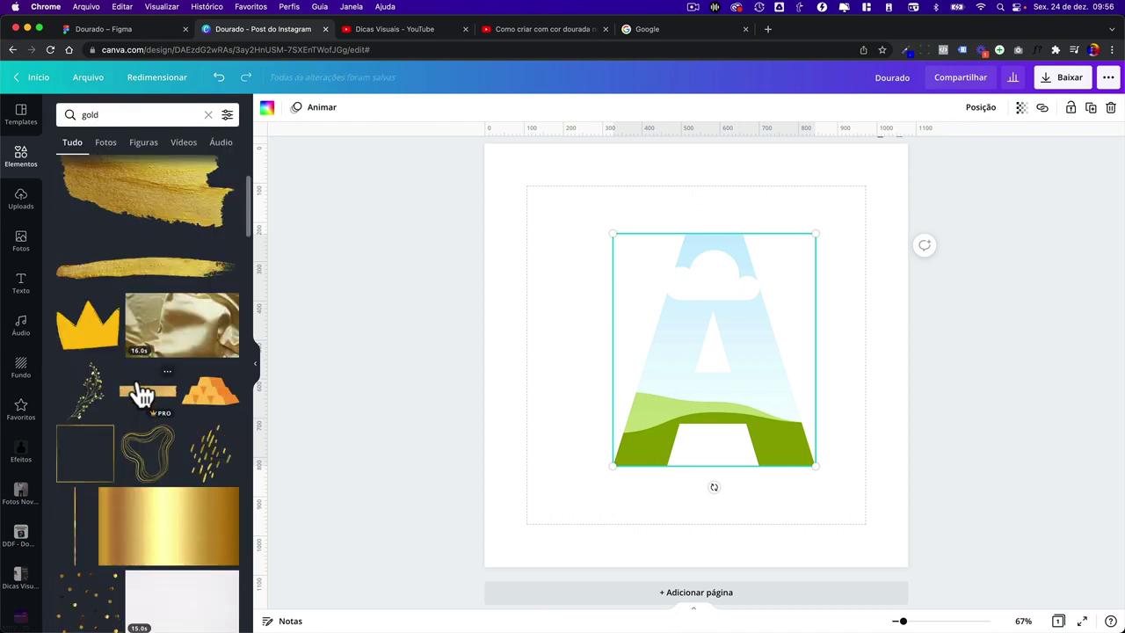
scroll(140, 386, down, 2)
drag(150, 372, 685, 334)
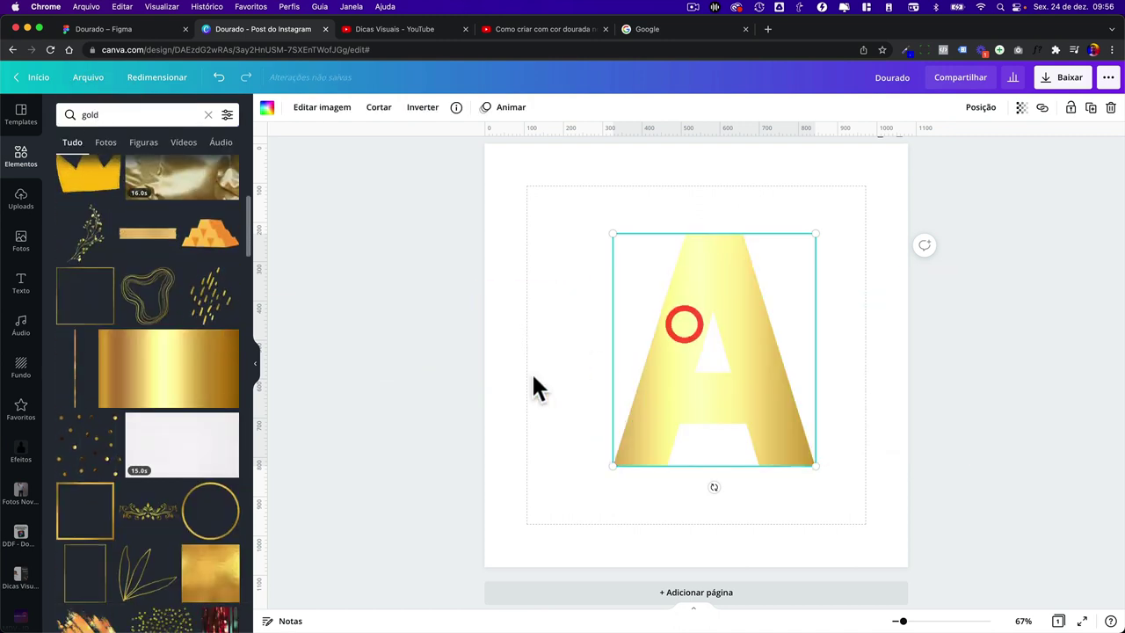
click(531, 371)
- Shrink the gold A, move it to the left of the page, and list Quadros frames again
mouse_move(676, 373)
mouse_down()
mouse_move(638, 346)
mouse_move(589, 352)
mouse_up()
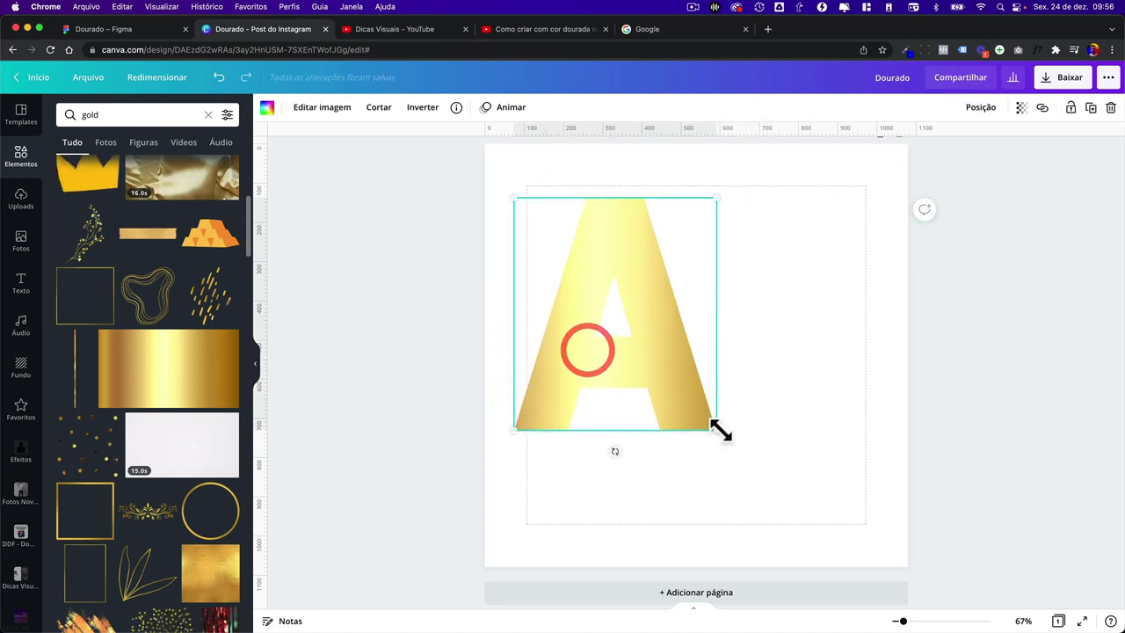
mouse_move(719, 431)
mouse_down()
mouse_move(600, 301)
mouse_move(632, 326)
mouse_up()
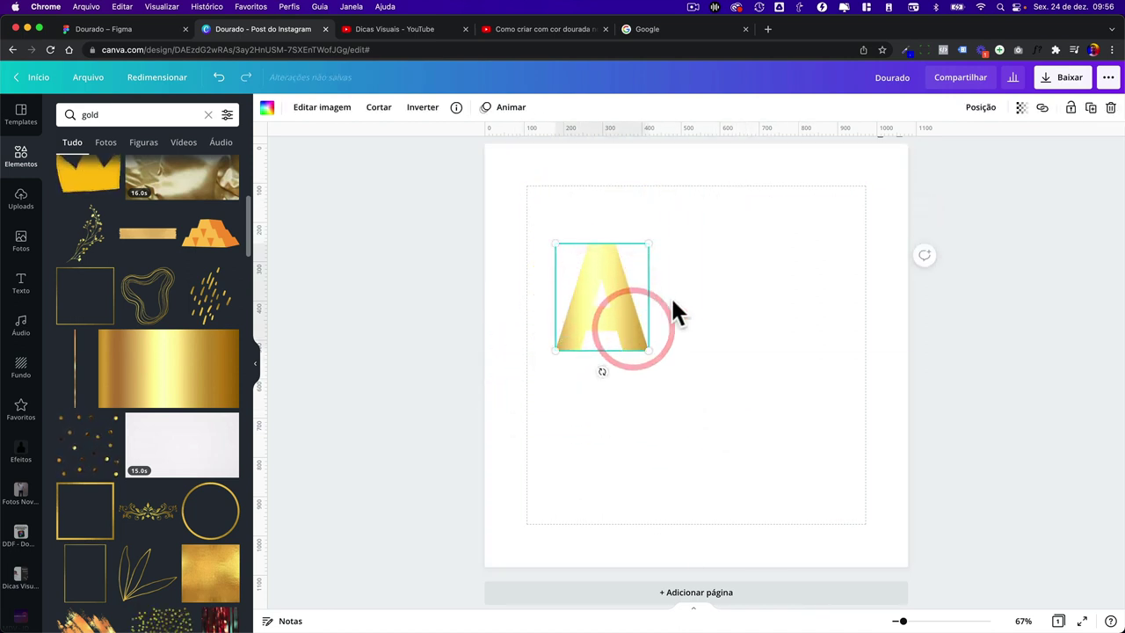
click(730, 290)
mouse_move(558, 314)
mouse_down()
mouse_move(525, 381)
mouse_move(534, 357)
mouse_up()
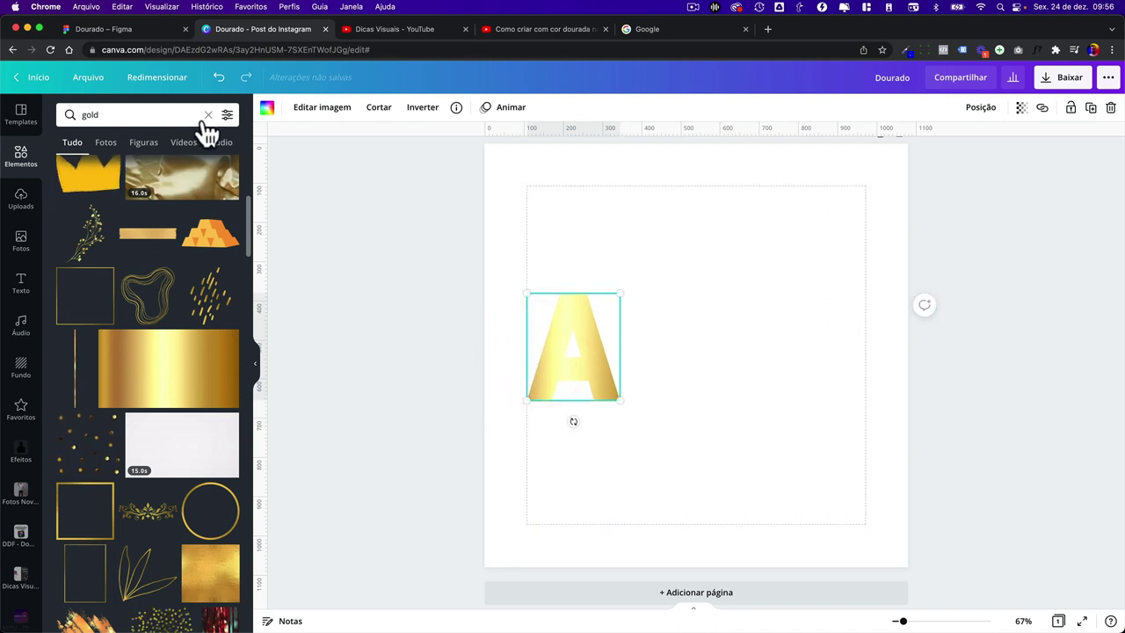
click(9, 152)
scroll(163, 371, down, 5)
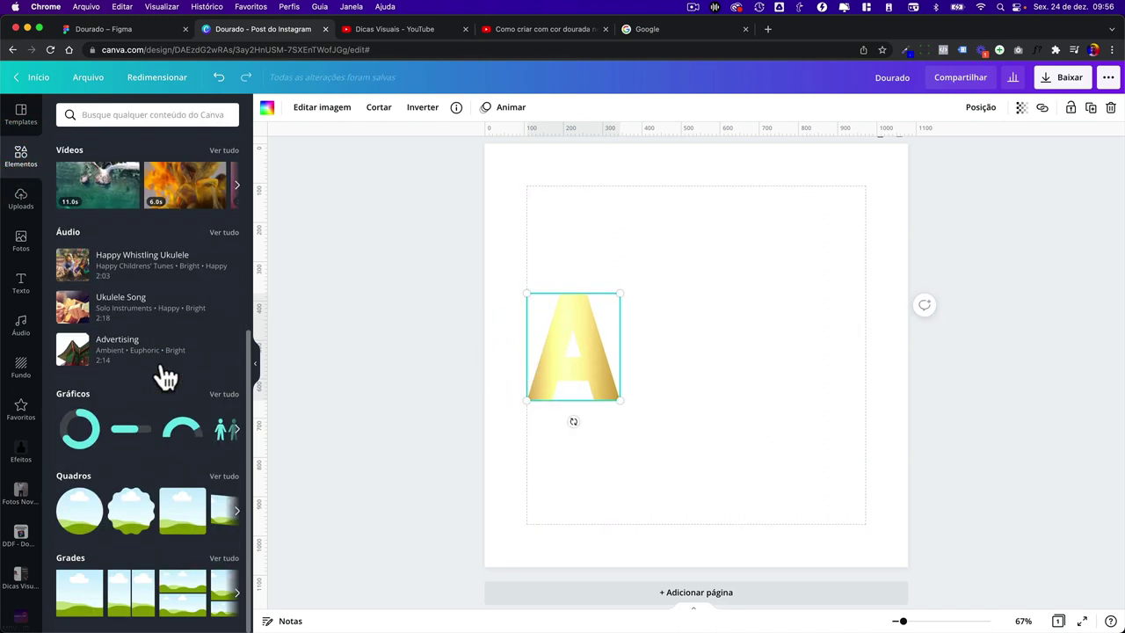
click(224, 476)
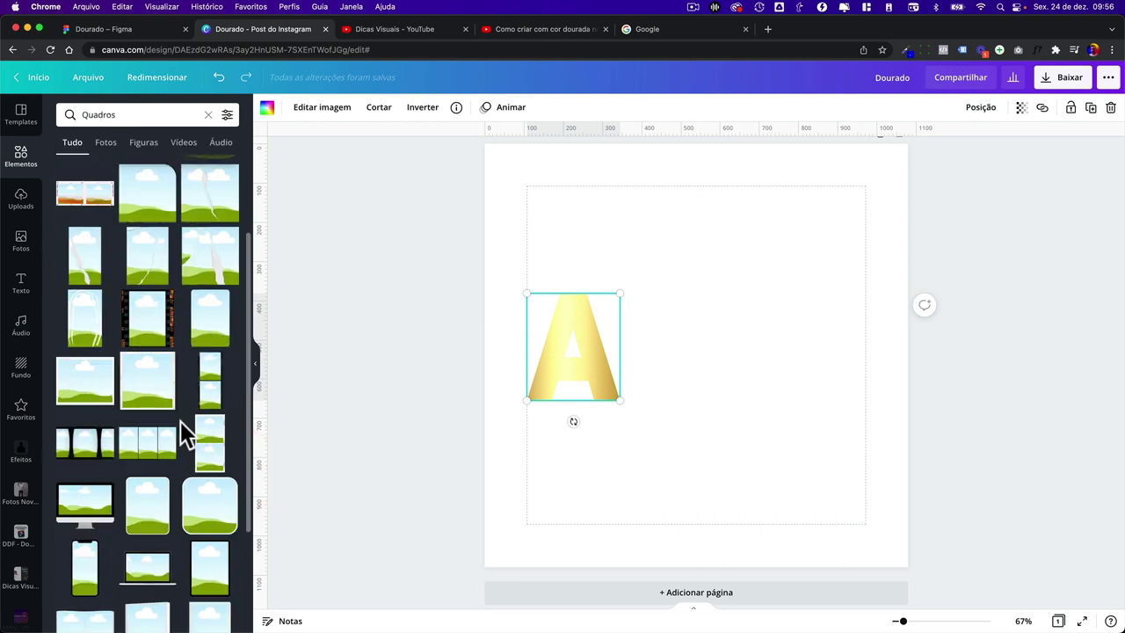
- Browse the Quadros frames and place the large letter-O photo frame right of the gold A
scroll(180, 430, down, 3)
scroll(180, 421, down, 3)
scroll(181, 421, down, 3)
scroll(180, 421, down, 3)
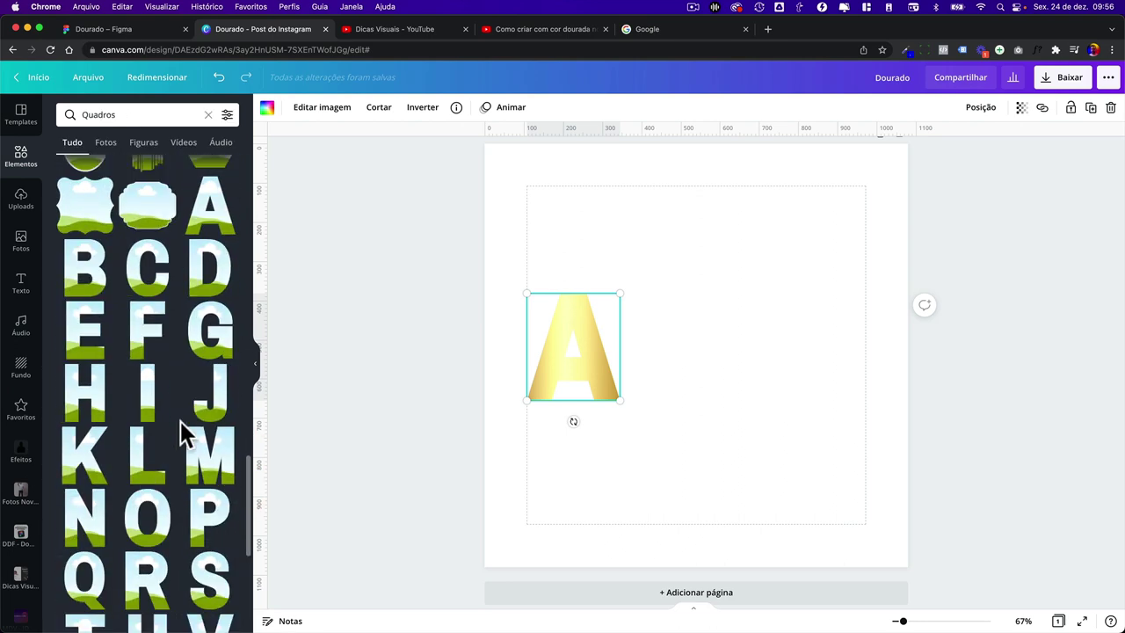
scroll(181, 421, down, 5)
scroll(180, 421, down, 5)
scroll(180, 421, down, 1)
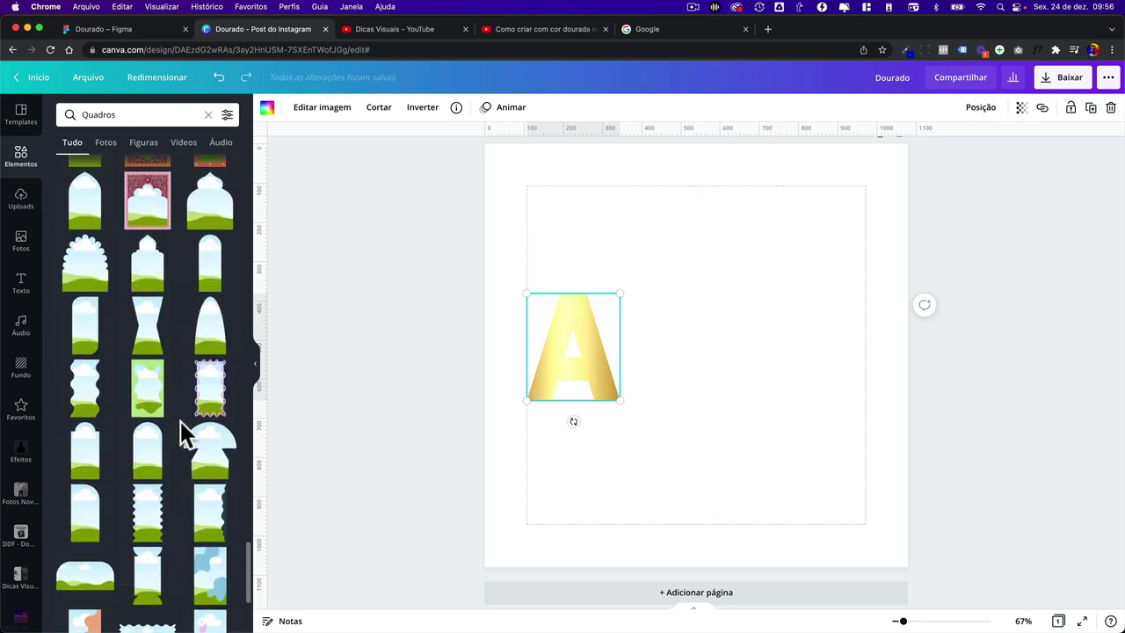
scroll(180, 421, down, 3)
scroll(180, 421, up, 5)
scroll(180, 426, up, 5)
scroll(180, 426, up, 1)
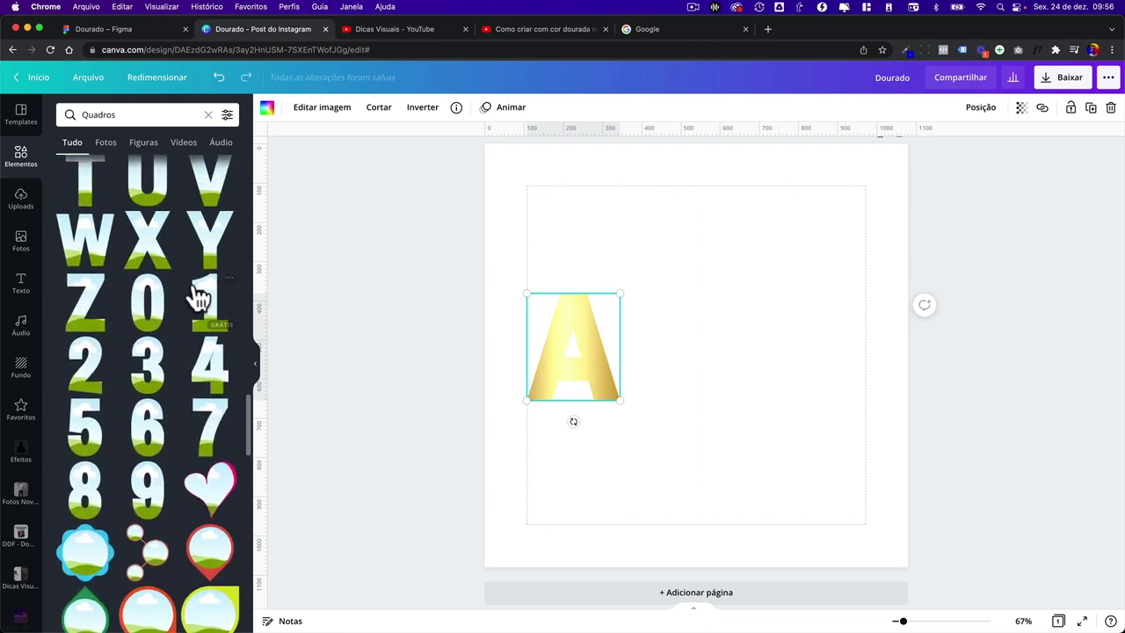
scroll(195, 296, up, 3)
scroll(175, 307, up, 2)
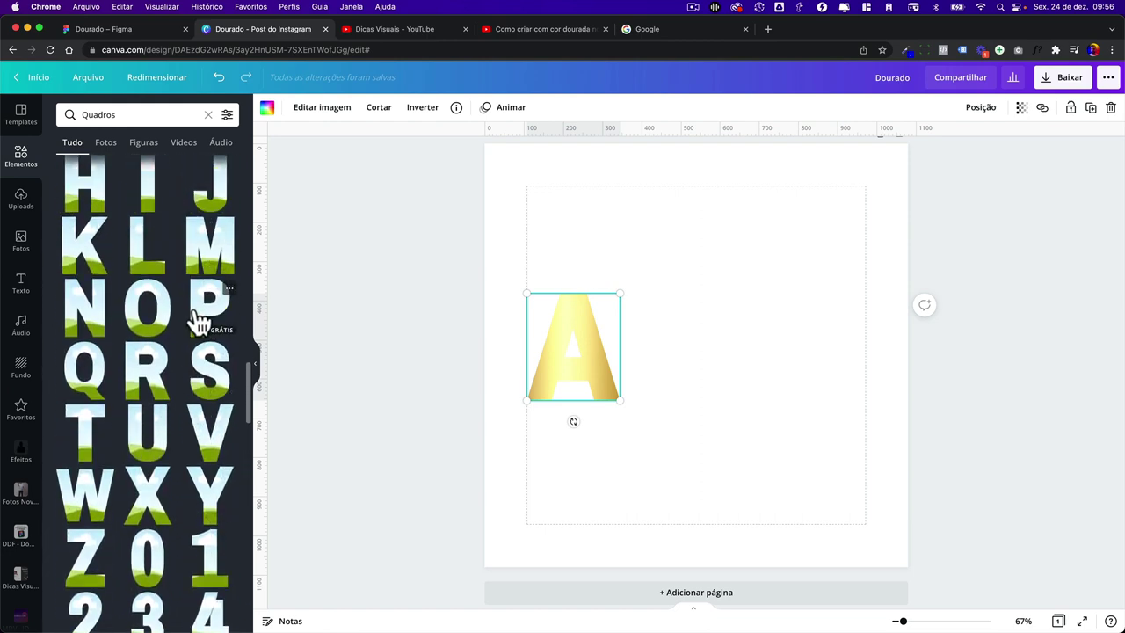
scroll(201, 323, down, 5)
scroll(200, 323, down, 5)
scroll(201, 324, down, 5)
scroll(201, 323, down, 3)
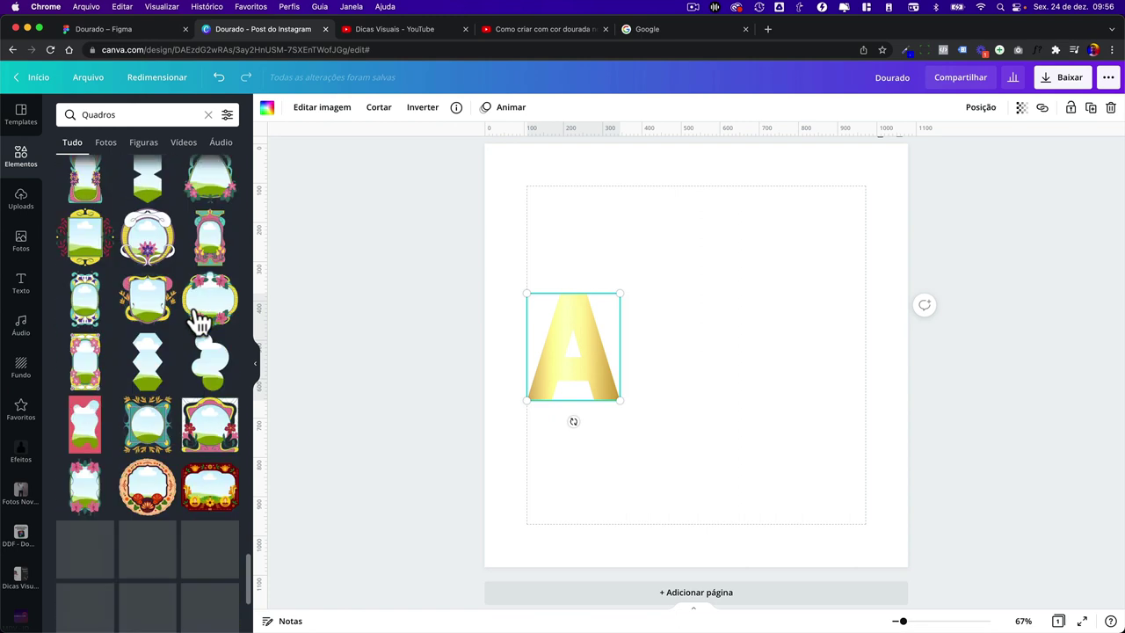
scroll(199, 322, down, 5)
scroll(196, 319, down, 5)
scroll(196, 319, down, 5)
scroll(192, 327, up, 1)
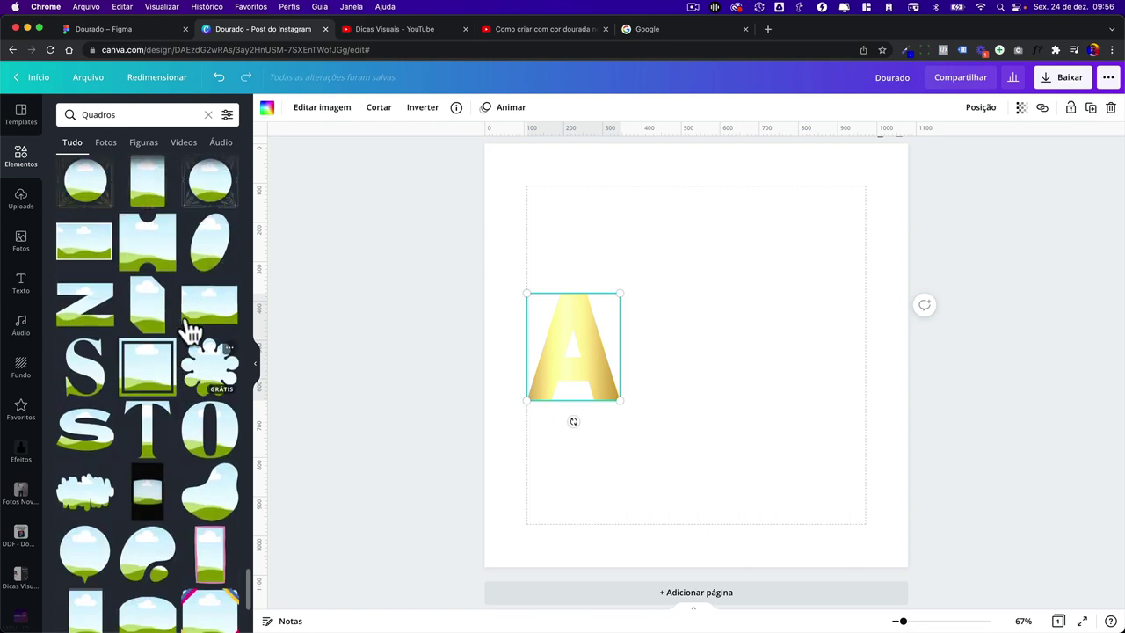
scroll(141, 395, up, 3)
scroll(88, 472, down, 2)
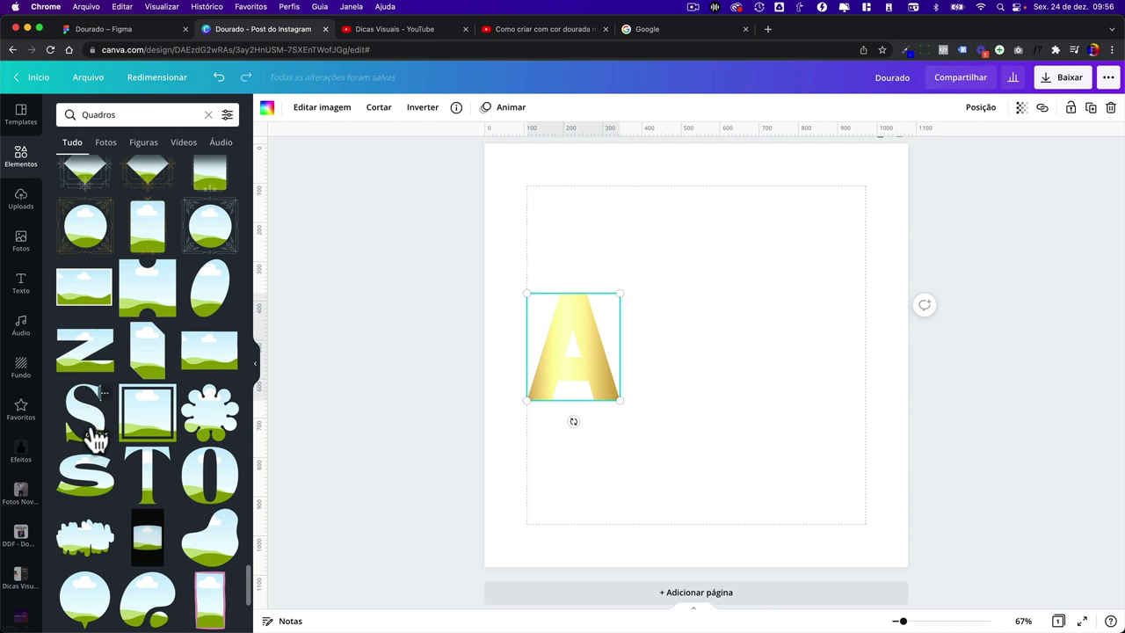
scroll(91, 435, down, 3)
scroll(218, 411, down, 3)
scroll(216, 413, up, 3)
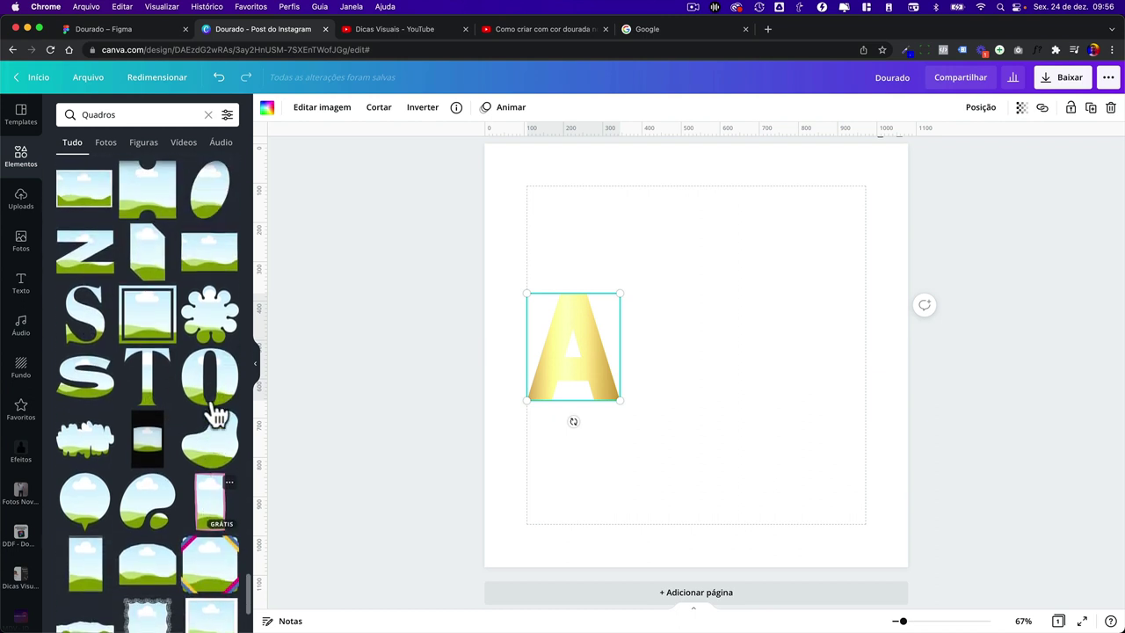
mouse_move(209, 476)
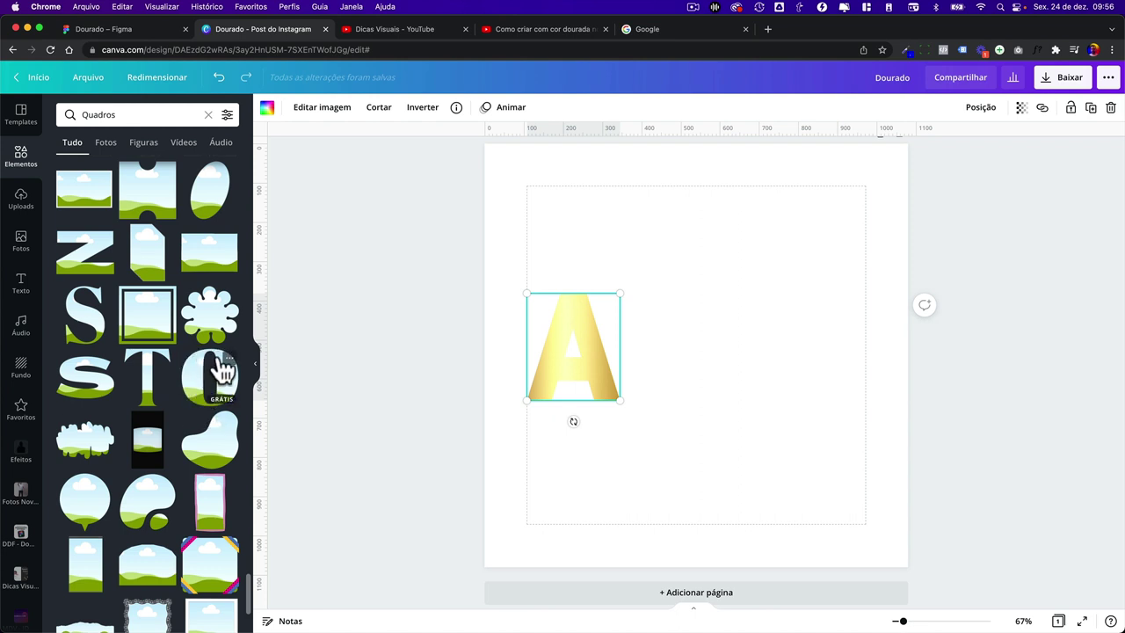
drag(220, 384, 774, 347)
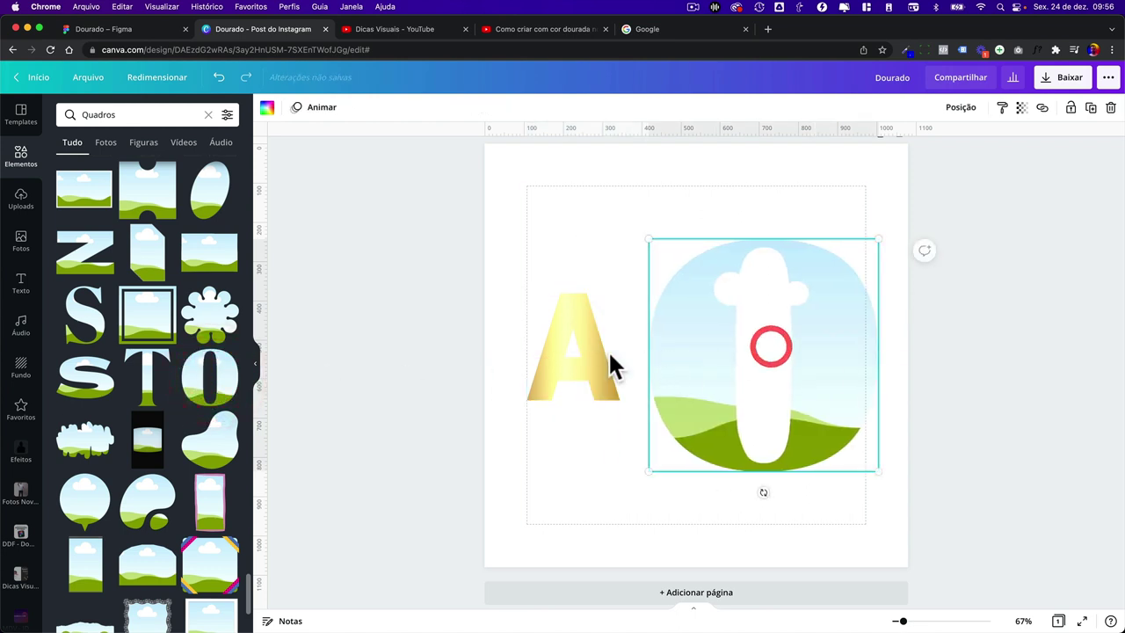
- Delete the gold A, select the O frame, and view its 'Abril Fatface Letter Frame O' details
click(571, 351)
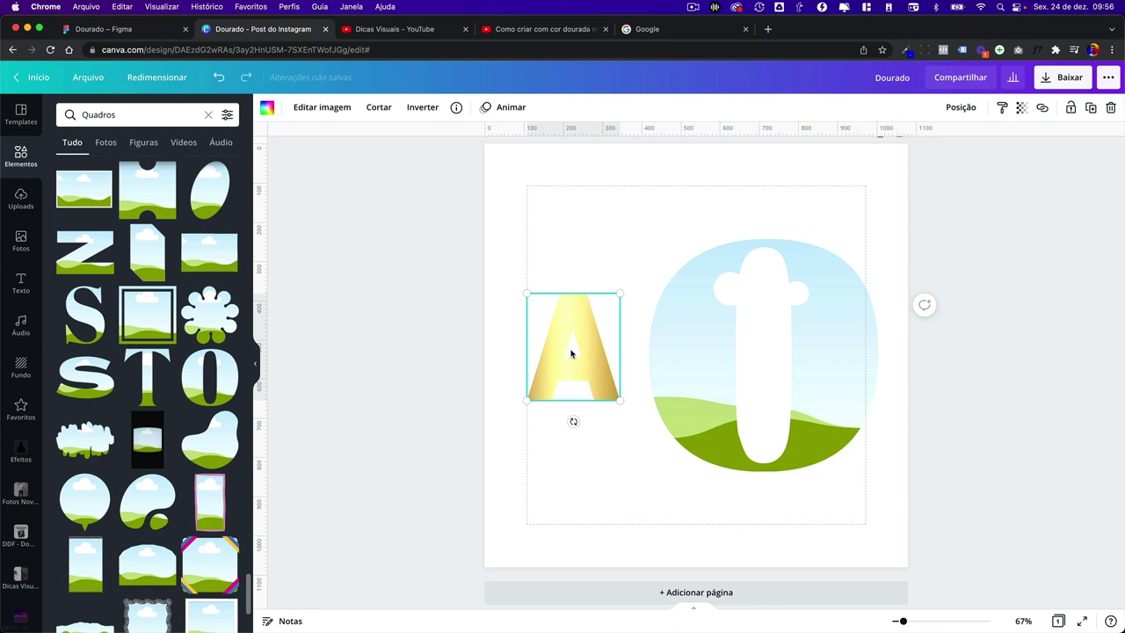
key(Delete)
click(699, 365)
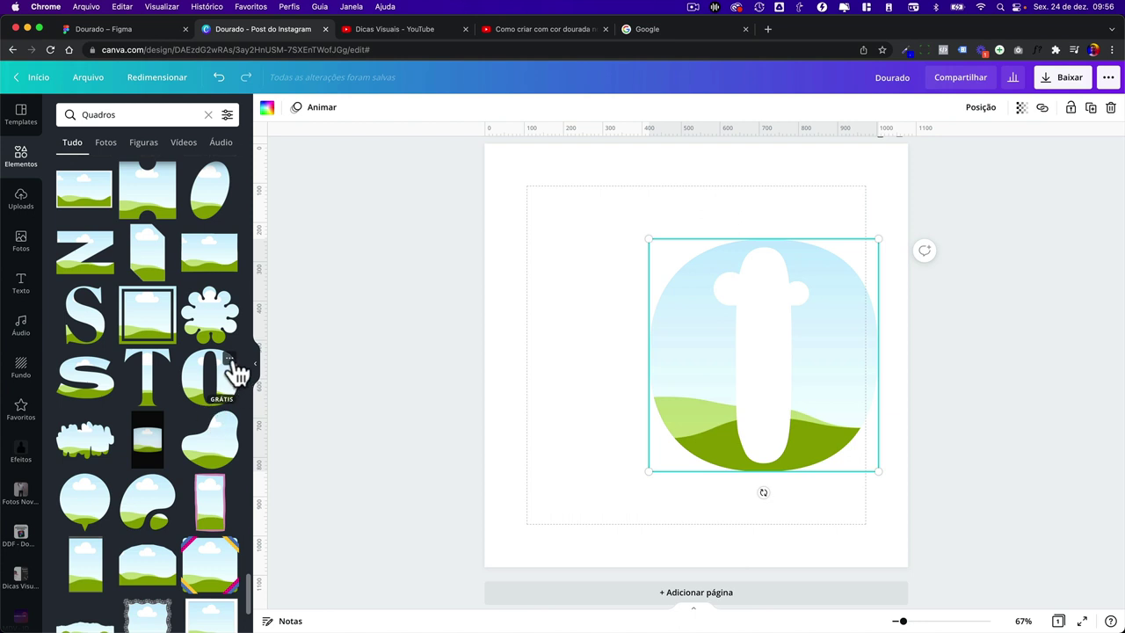
click(229, 360)
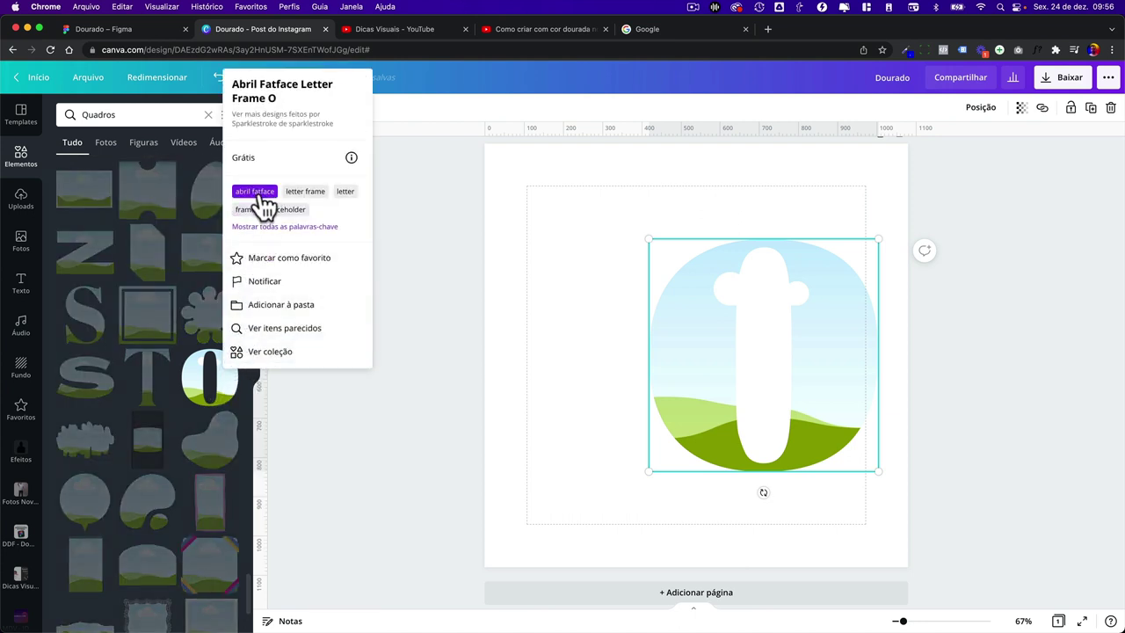
- Try a D letter frame beside the existing frame, recolour it yellow, then delete it
click(305, 192)
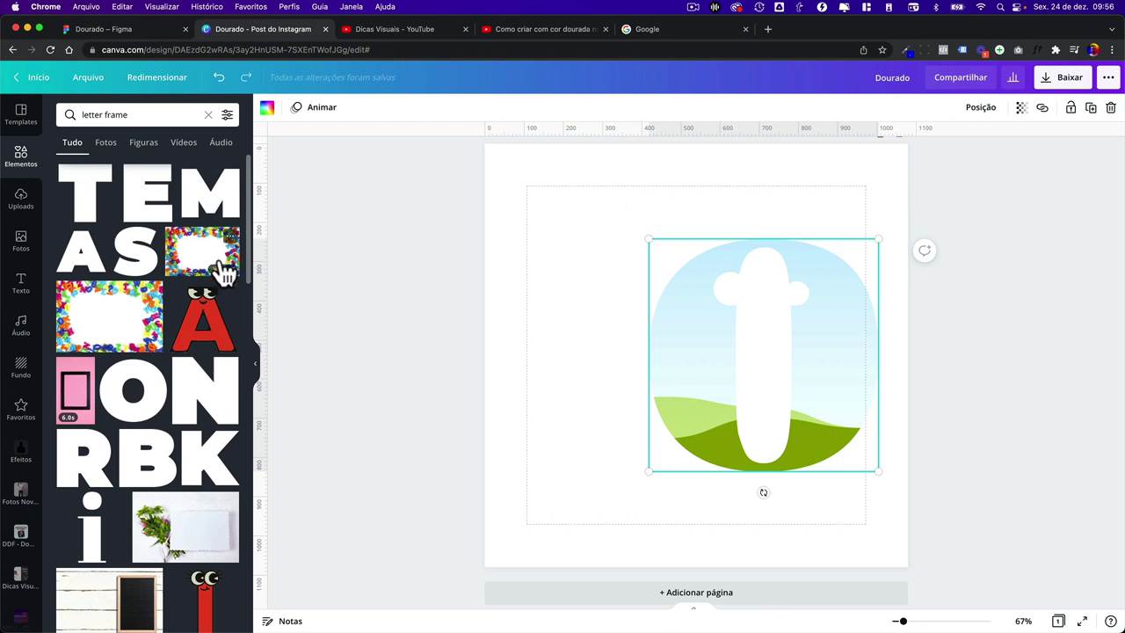
scroll(220, 270, down, 5)
scroll(220, 271, down, 4)
scroll(221, 270, down, 5)
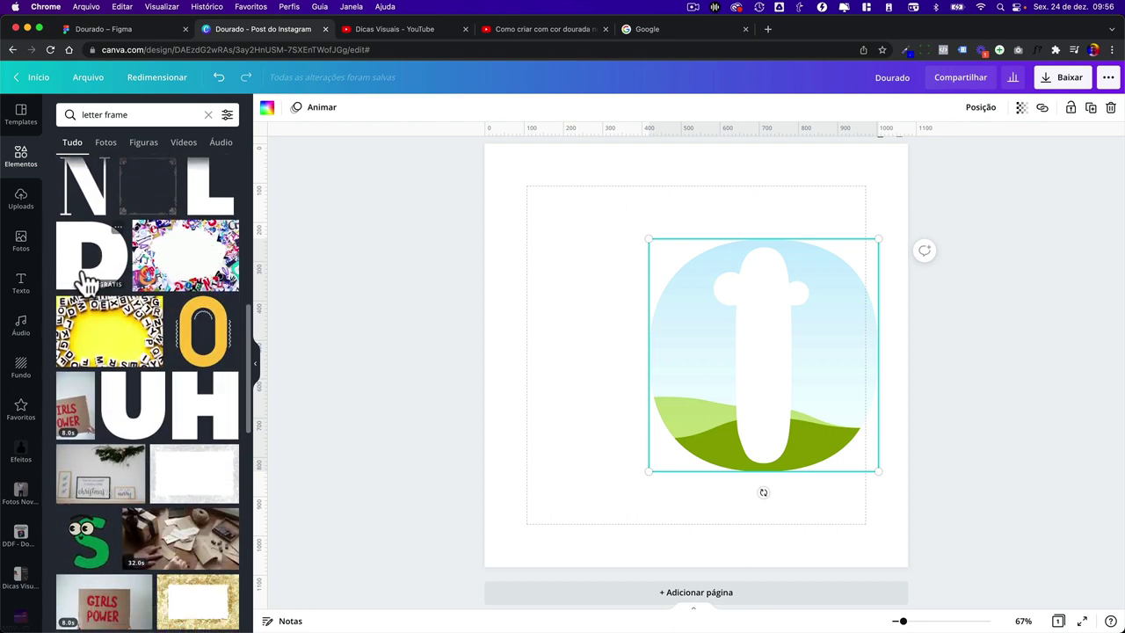
mouse_move(86, 281)
mouse_down()
mouse_move(645, 339)
mouse_move(557, 322)
mouse_up()
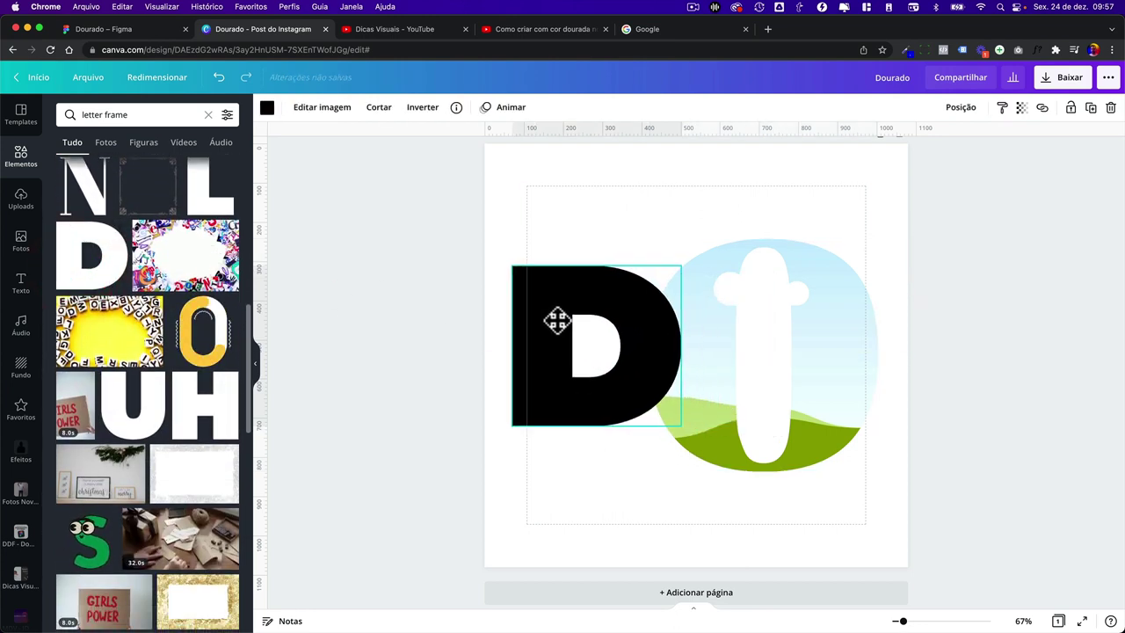
click(267, 107)
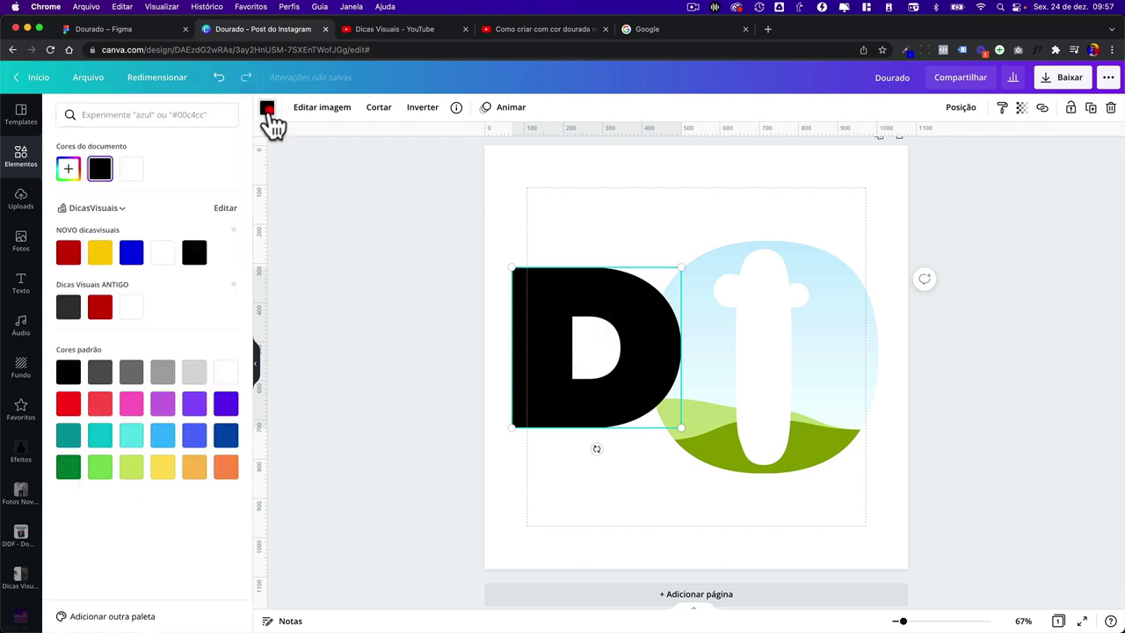
click(101, 252)
key(Delete)
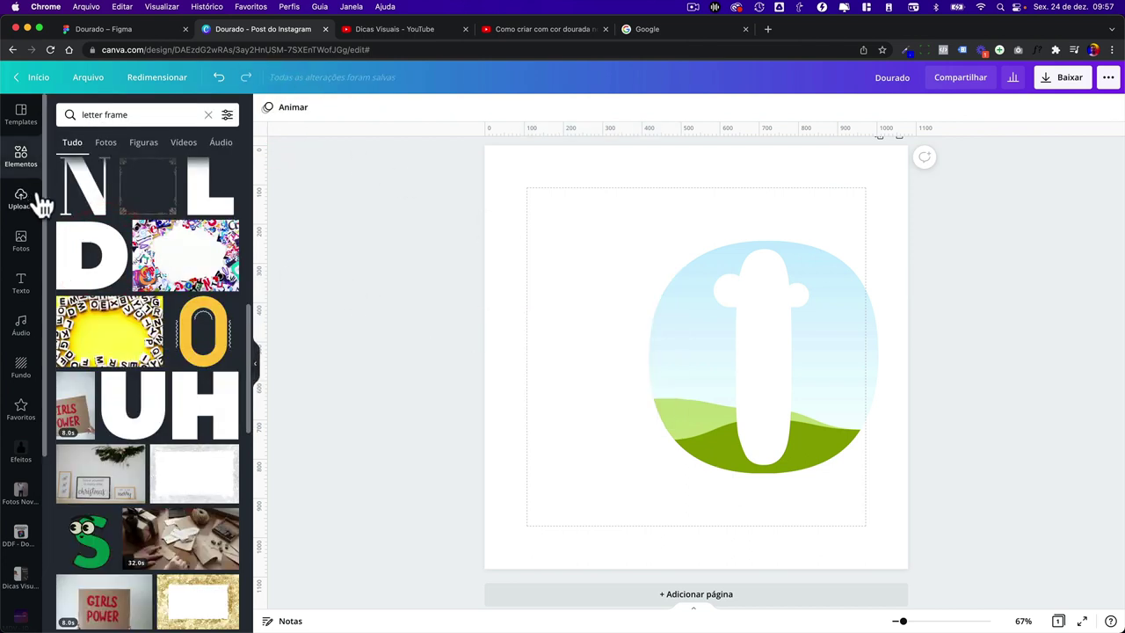
- Move the landscape letter frame slightly to the left
scroll(184, 294, down, 5)
scroll(184, 286, down, 5)
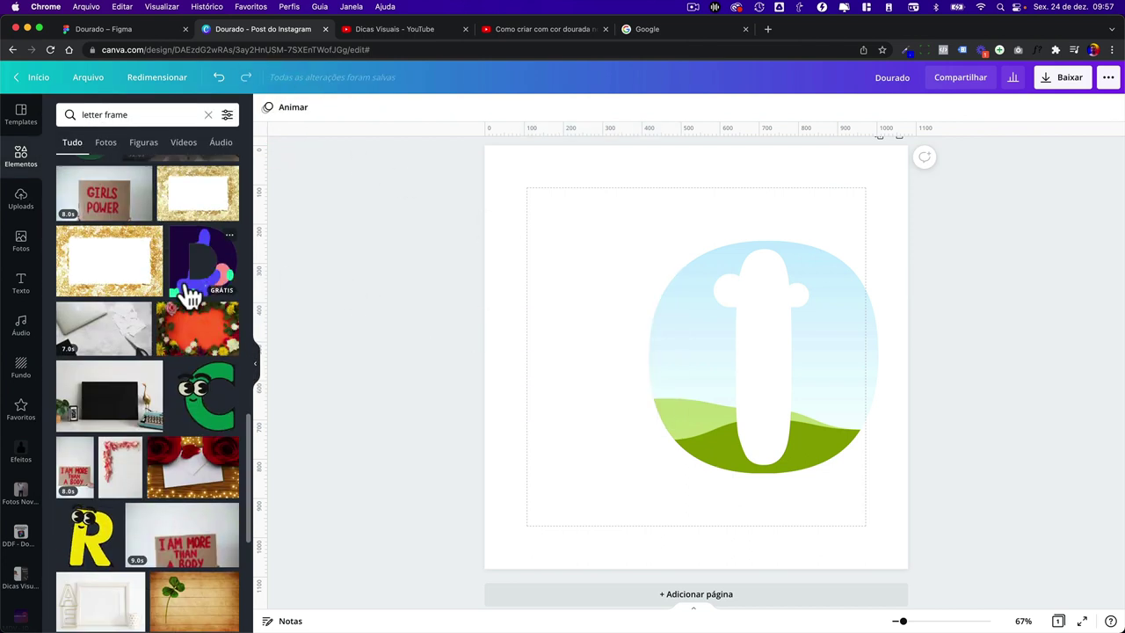
triple_click(132, 115)
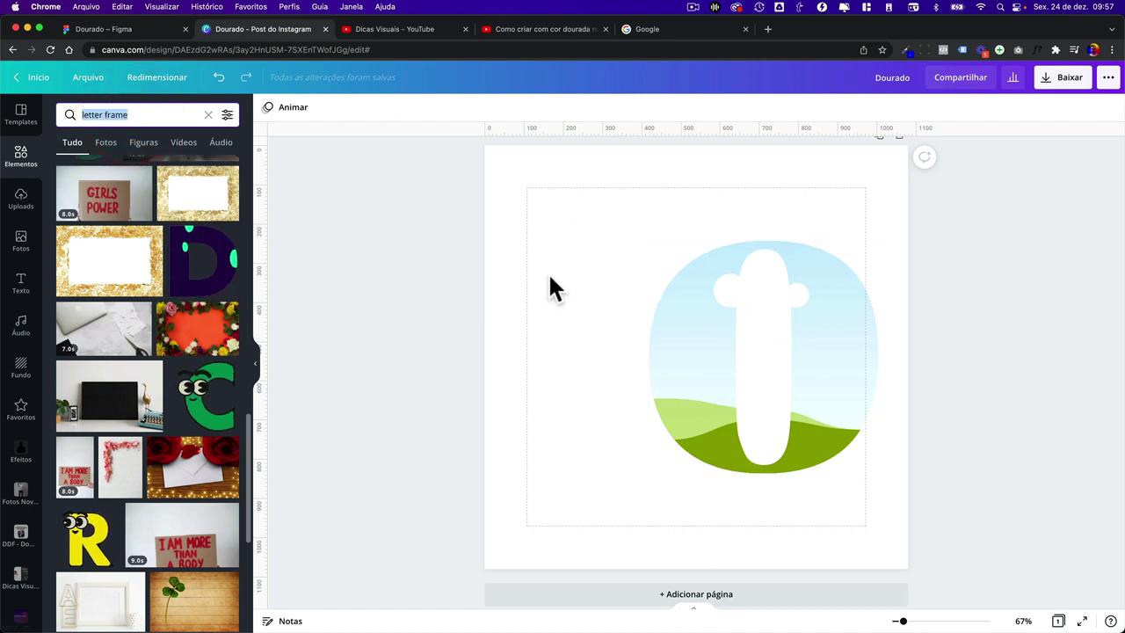
click(773, 302)
click(694, 270)
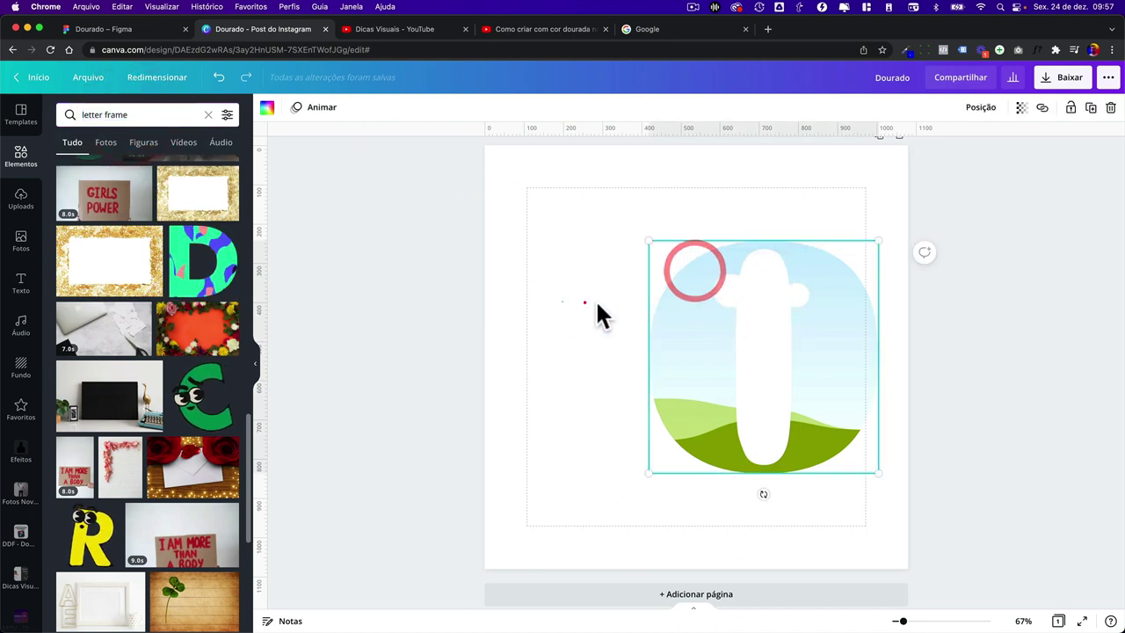
drag(684, 303, 597, 312)
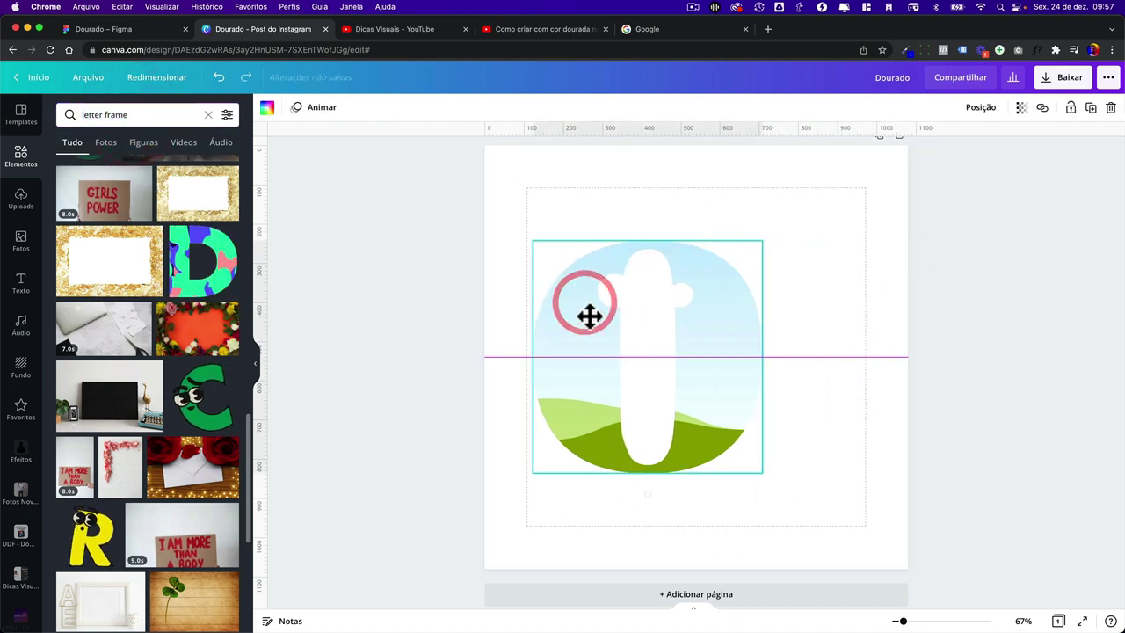
- Browse all frame elements and show the details of Abril Fatface Letter Frame O
click(14, 163)
scroll(183, 459, down, 5)
scroll(180, 464, down, 1)
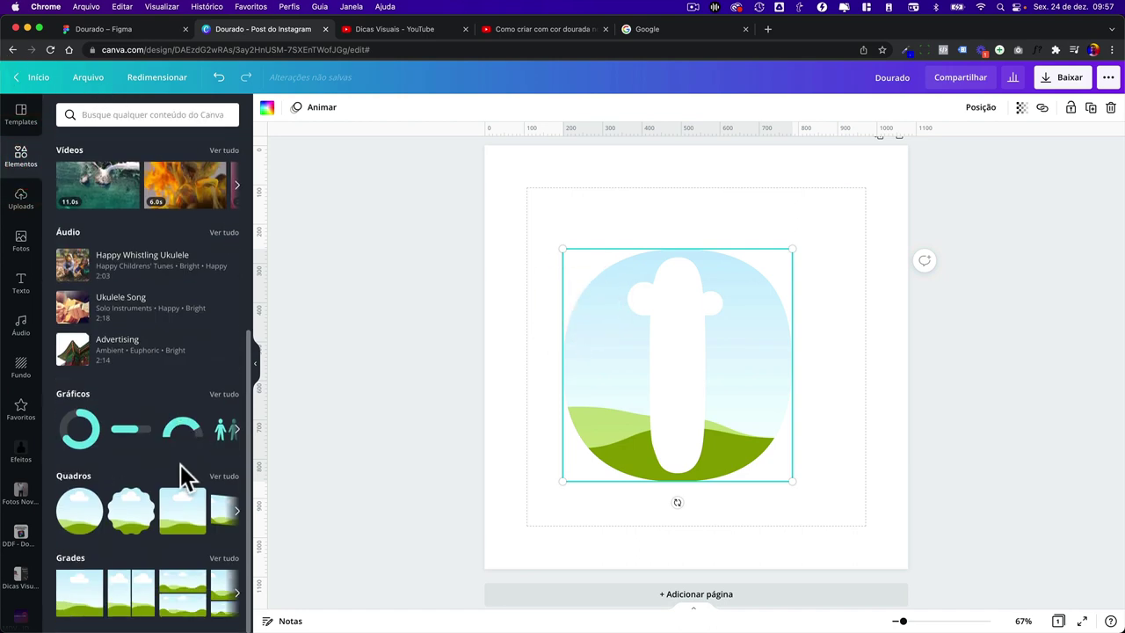
click(223, 476)
scroll(158, 448, down, 5)
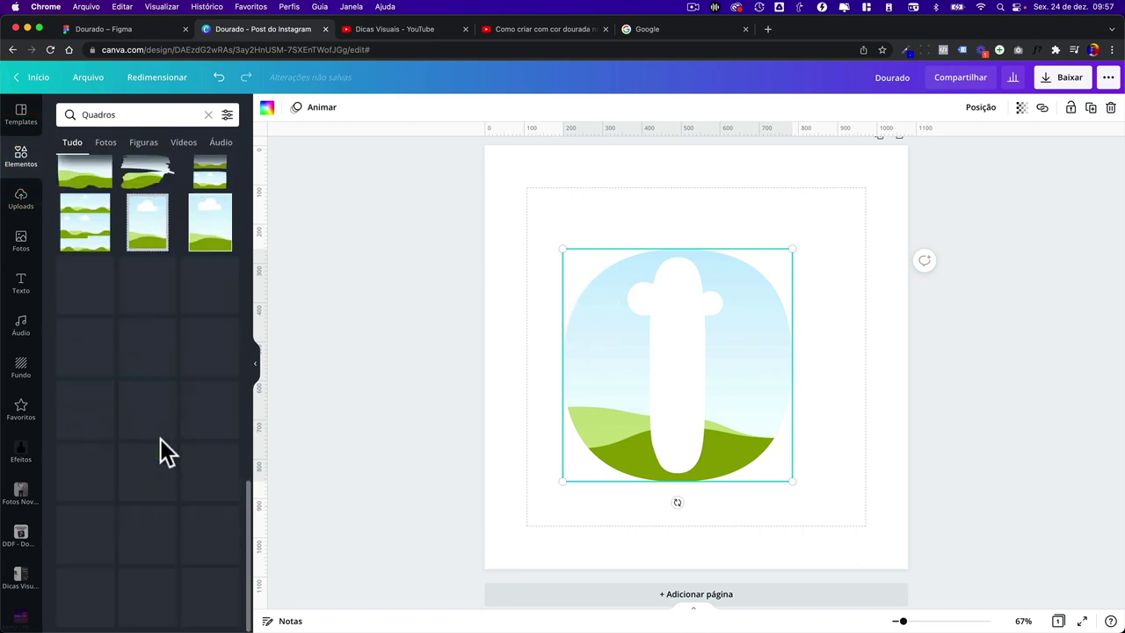
scroll(160, 443, down, 3)
scroll(163, 448, down, 5)
scroll(163, 450, down, 5)
scroll(164, 453, down, 3)
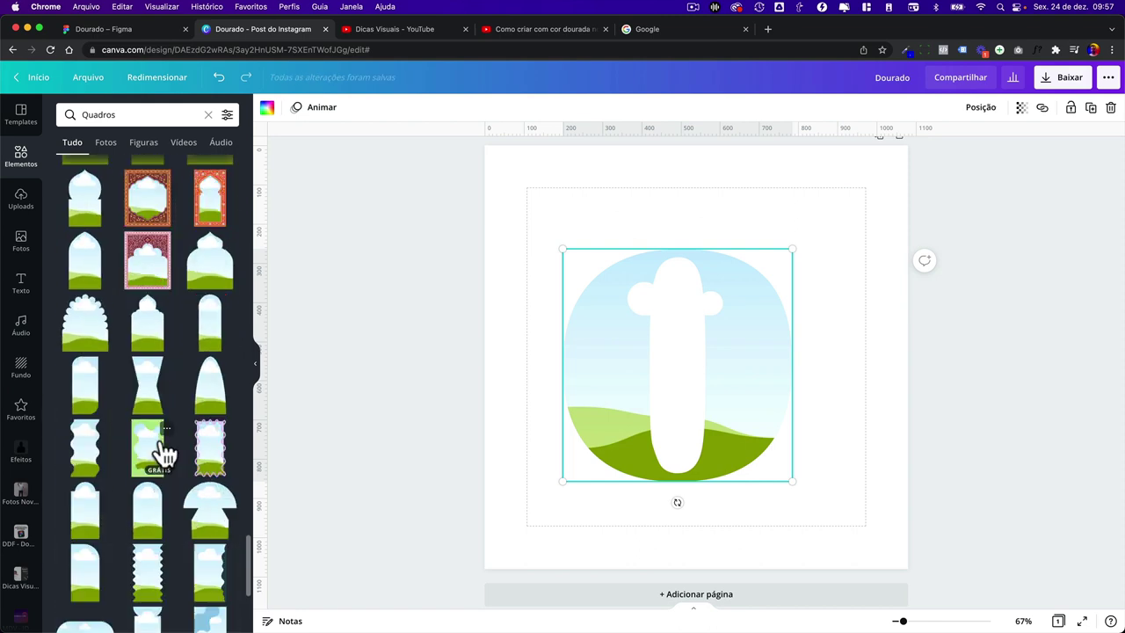
scroll(164, 453, down, 3)
scroll(164, 453, down, 3)
scroll(164, 452, down, 5)
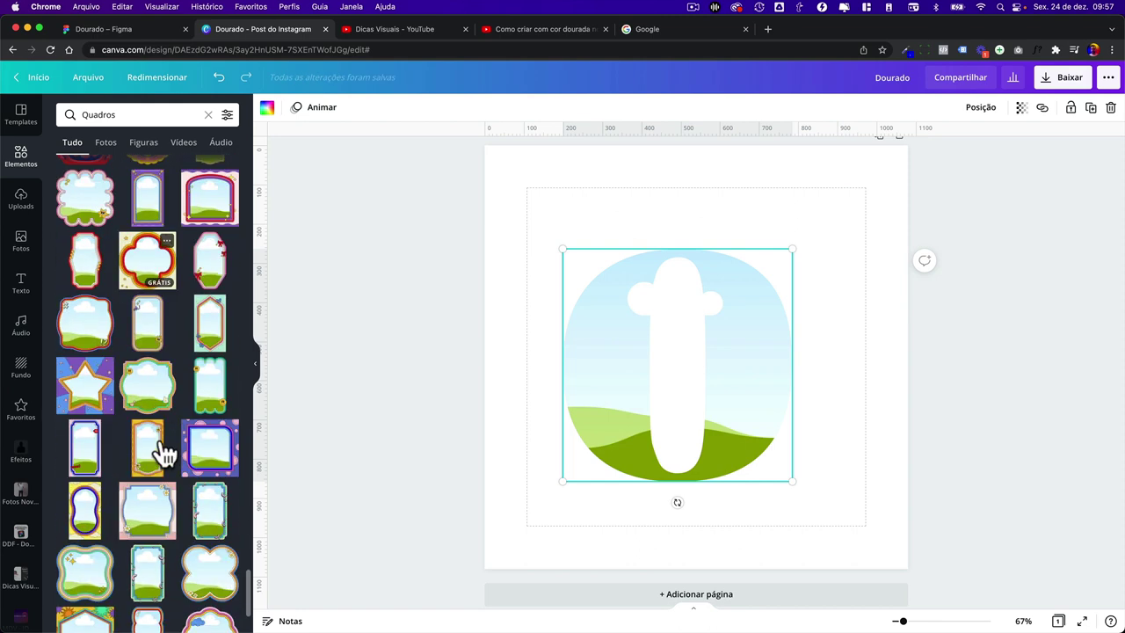
scroll(163, 450, down, 5)
scroll(162, 450, down, 3)
scroll(162, 450, down, 3)
scroll(162, 450, down, 3)
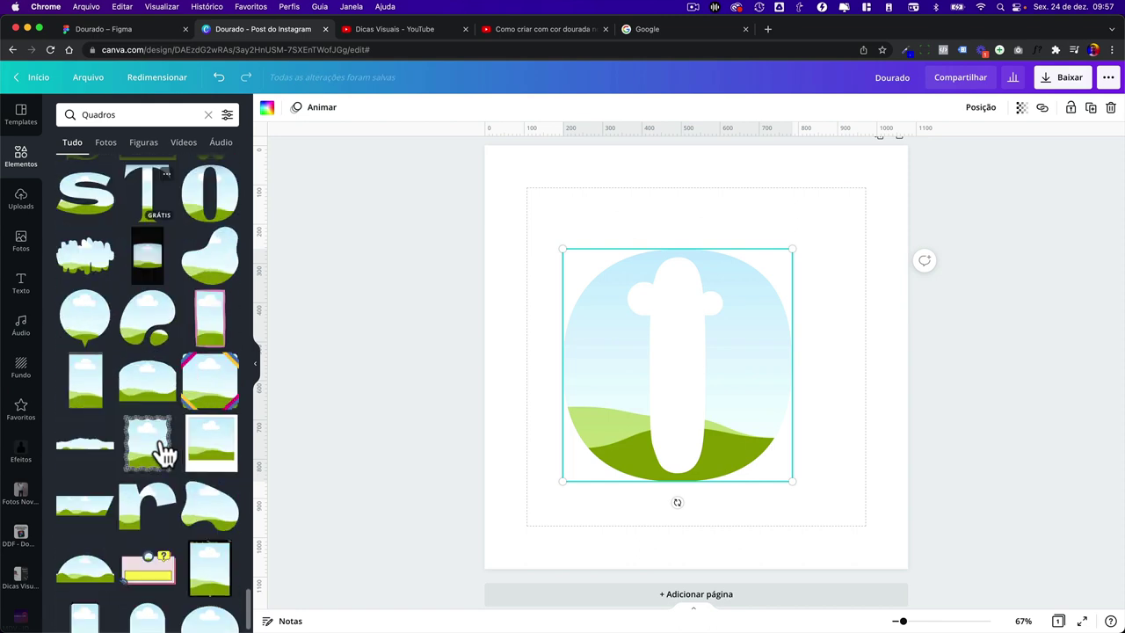
scroll(193, 284, up, 3)
click(229, 287)
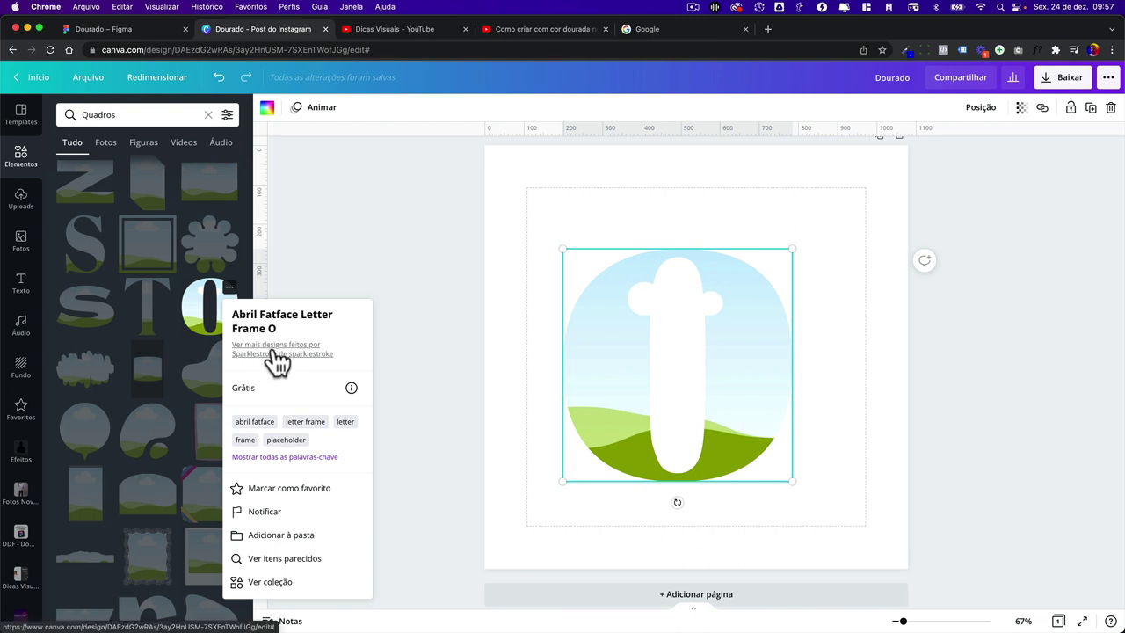
- Search the 'abril fatface' keyword and add the Abril Fatface A letter frame
click(265, 424)
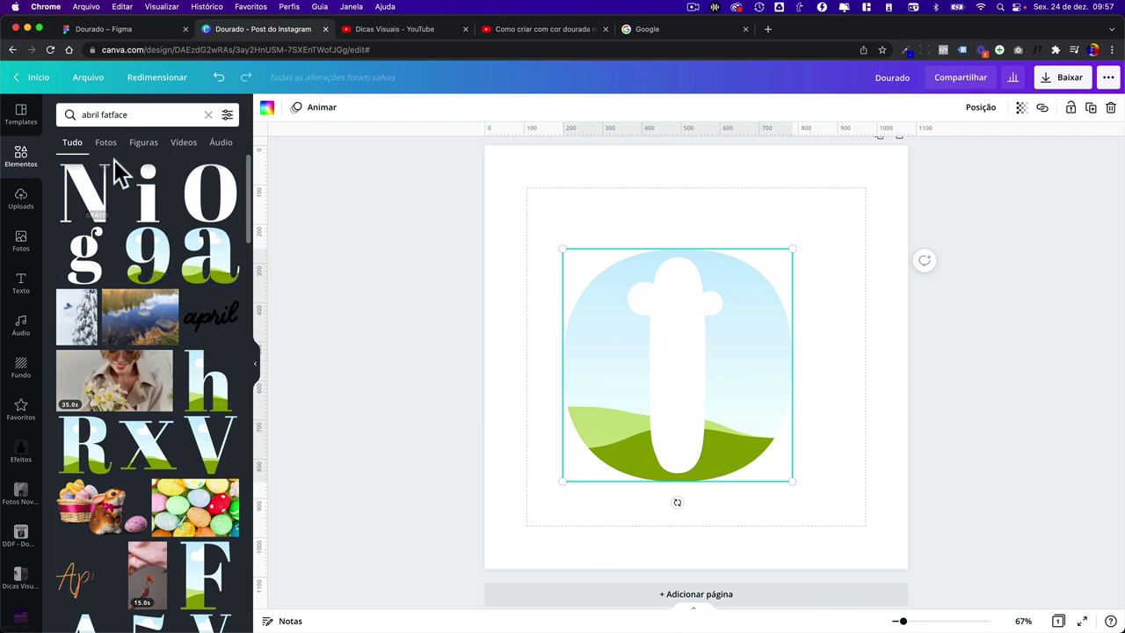
scroll(167, 336, down, 3)
scroll(168, 337, up, 3)
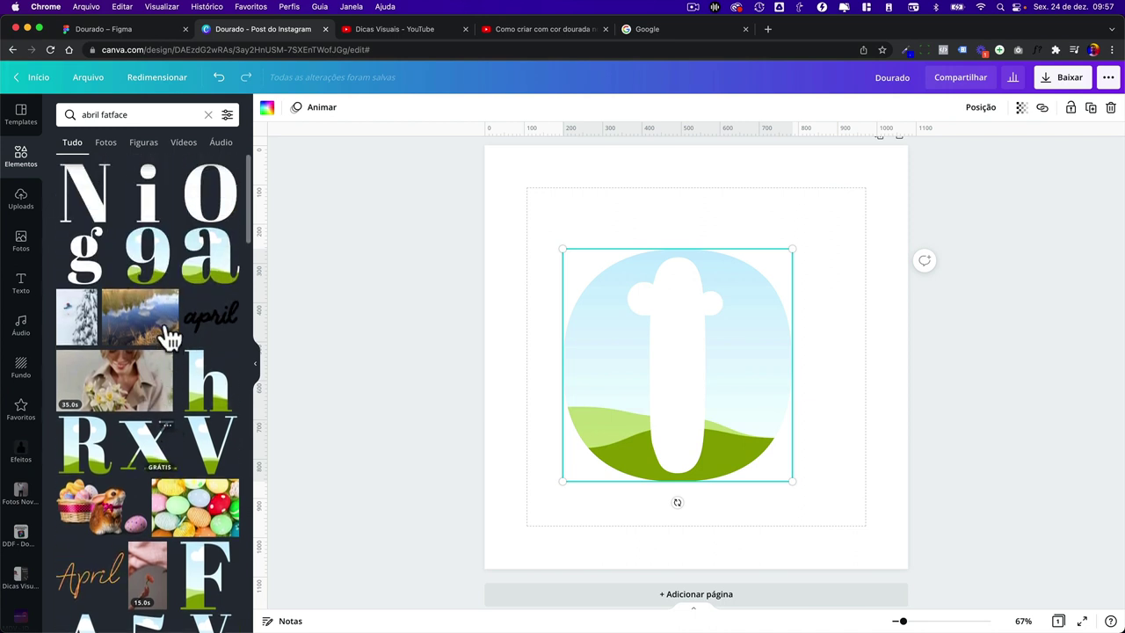
scroll(224, 295, down, 4)
scroll(224, 294, down, 3)
click(88, 334)
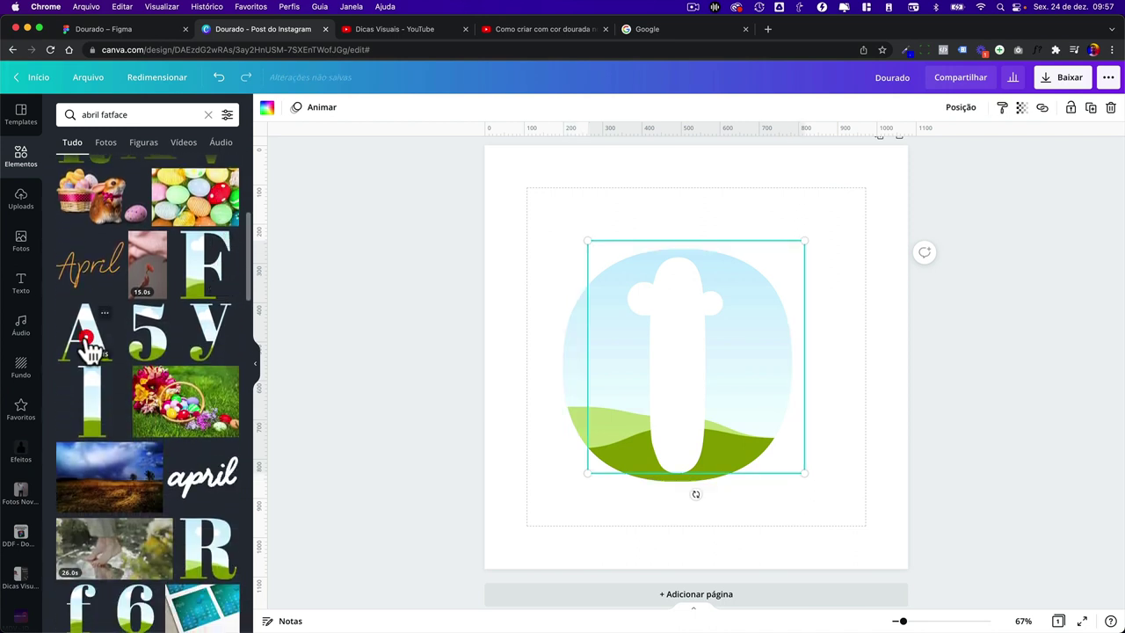
- Filter the abril fatface results to graphics and add the M letter frame
scroll(132, 359, down, 5)
scroll(135, 357, down, 3)
scroll(131, 360, down, 4)
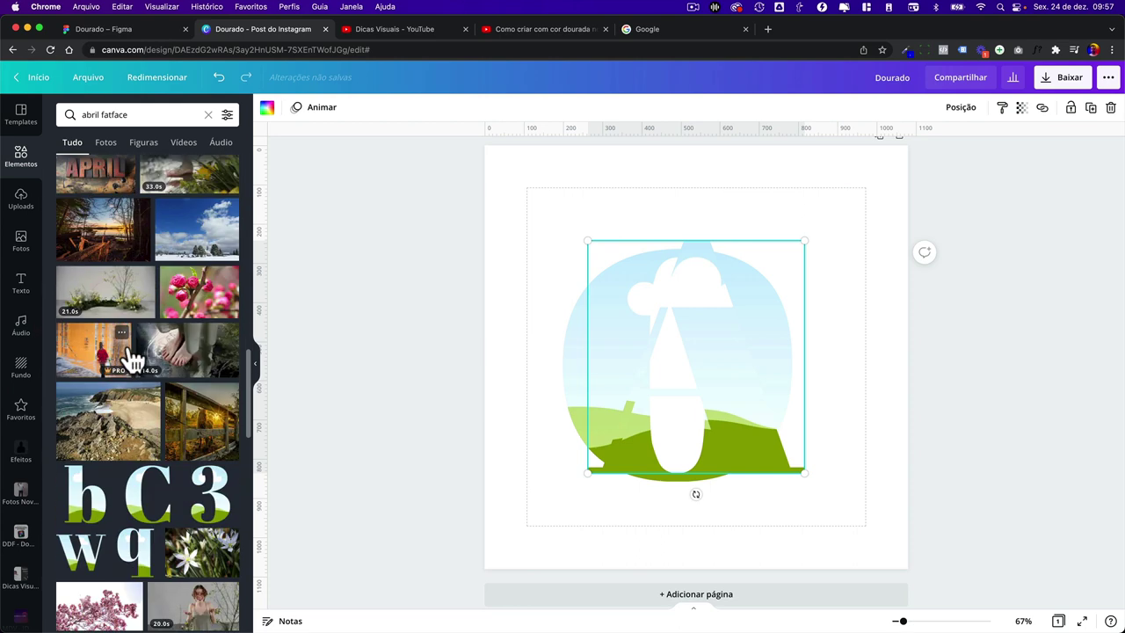
scroll(132, 351, down, 3)
click(107, 145)
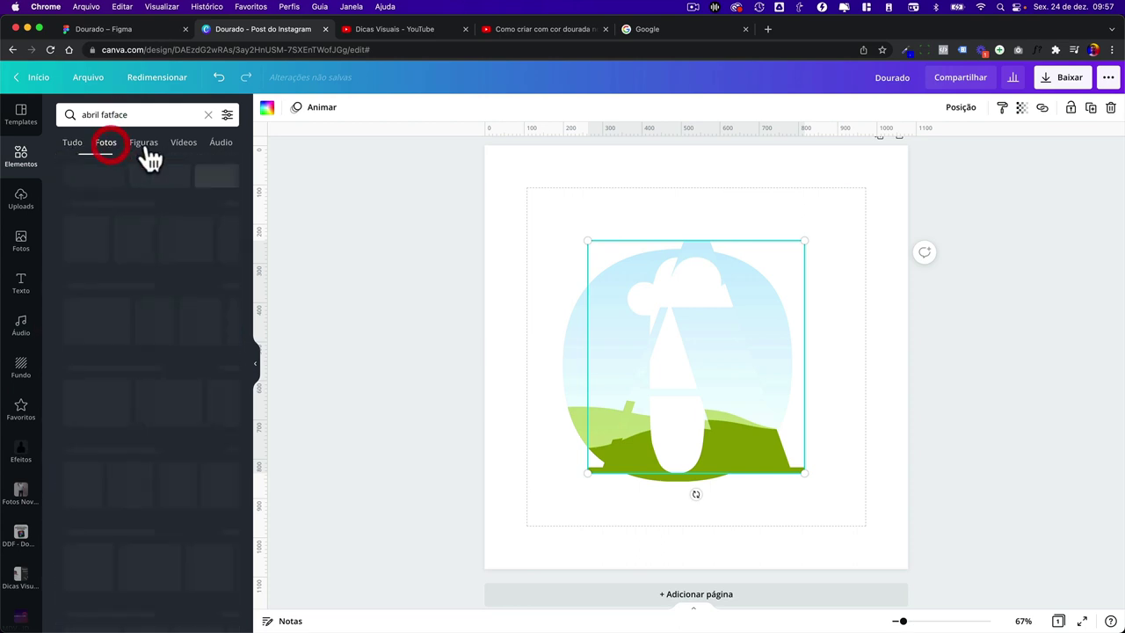
click(146, 146)
scroll(171, 322, down, 1)
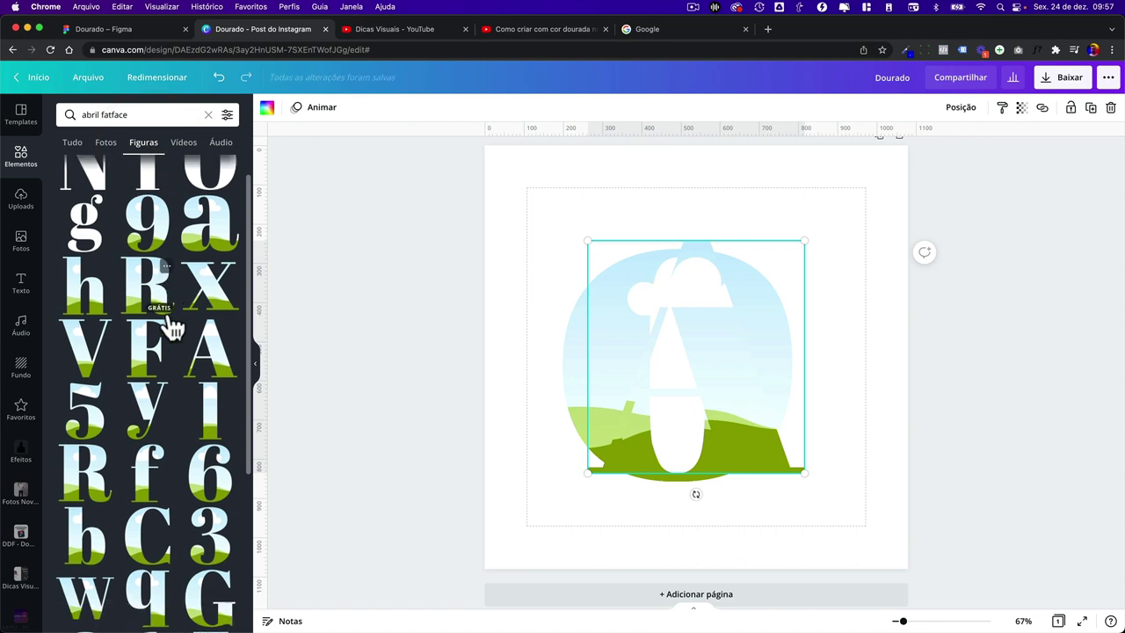
scroll(171, 322, down, 5)
scroll(171, 321, down, 8)
scroll(172, 330, down, 3)
scroll(172, 329, down, 5)
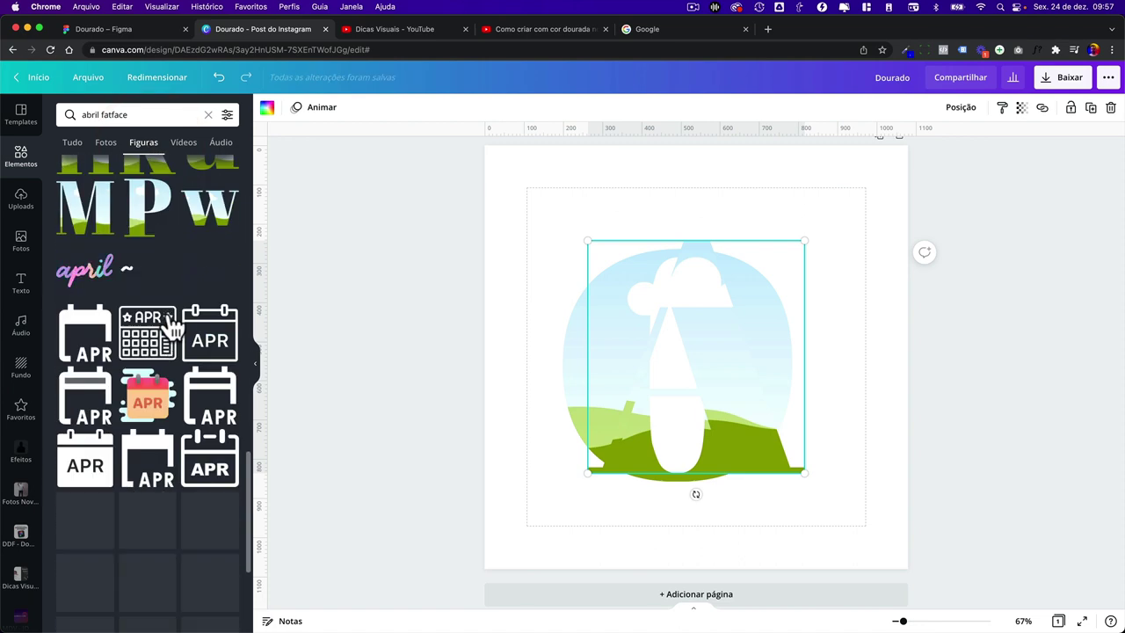
scroll(172, 330, down, 3)
scroll(172, 329, up, 4)
scroll(172, 328, up, 2)
scroll(132, 351, up, 1)
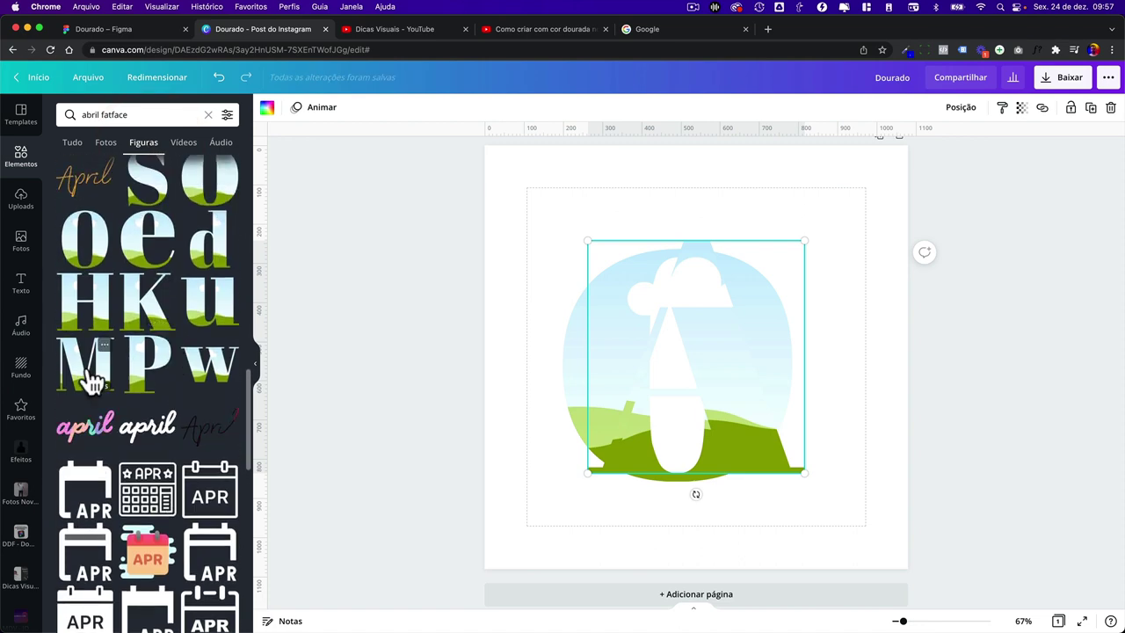
click(88, 365)
scroll(188, 402, up, 3)
scroll(195, 418, up, 1)
scroll(197, 417, up, 3)
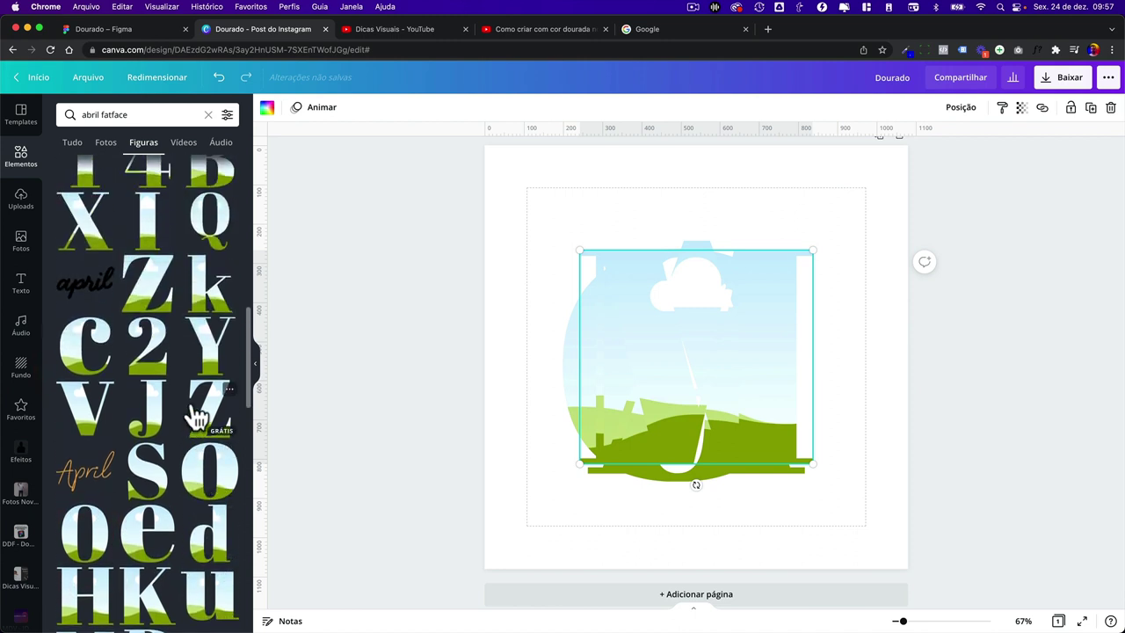
scroll(197, 418, up, 2)
scroll(197, 417, up, 1)
scroll(197, 418, up, 2)
scroll(197, 418, up, 2)
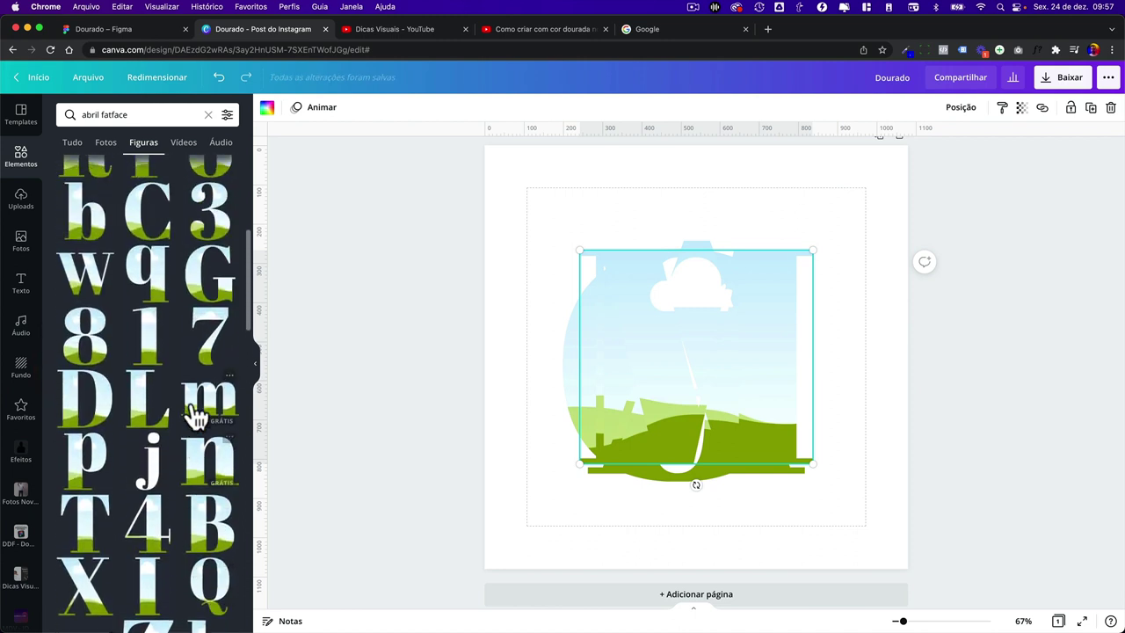
scroll(197, 418, up, 2)
scroll(195, 413, up, 1)
- Add the R frame, shrink the stacked letters and arrange them to spell AMOR
click(92, 281)
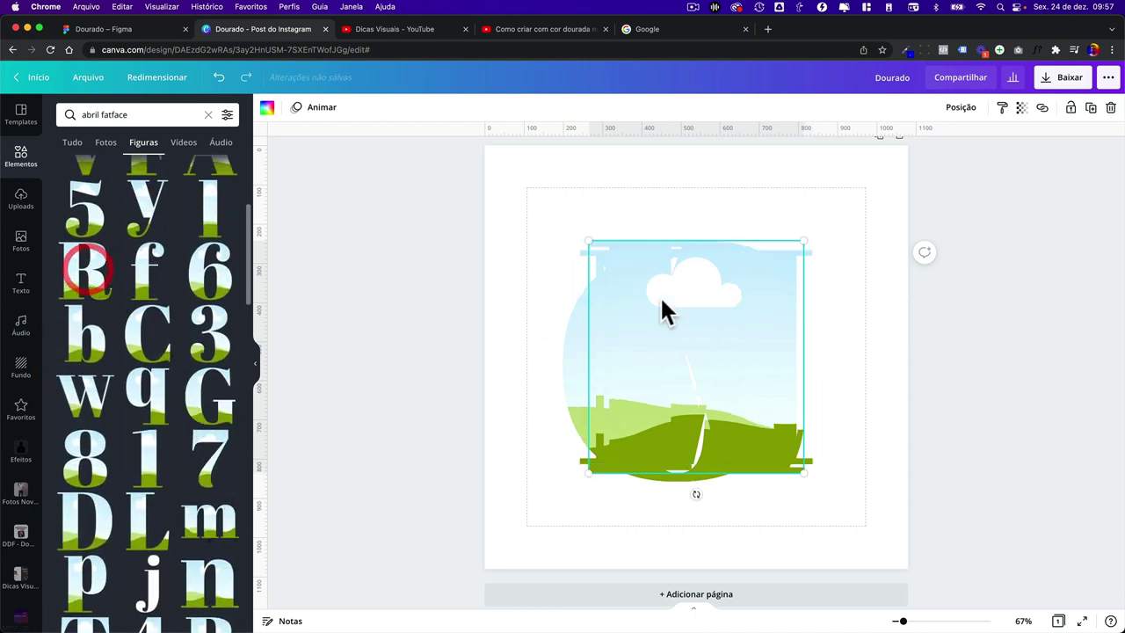
click(564, 216)
mouse_move(511, 164)
mouse_down()
mouse_move(811, 443)
mouse_move(663, 369)
mouse_up()
click(567, 224)
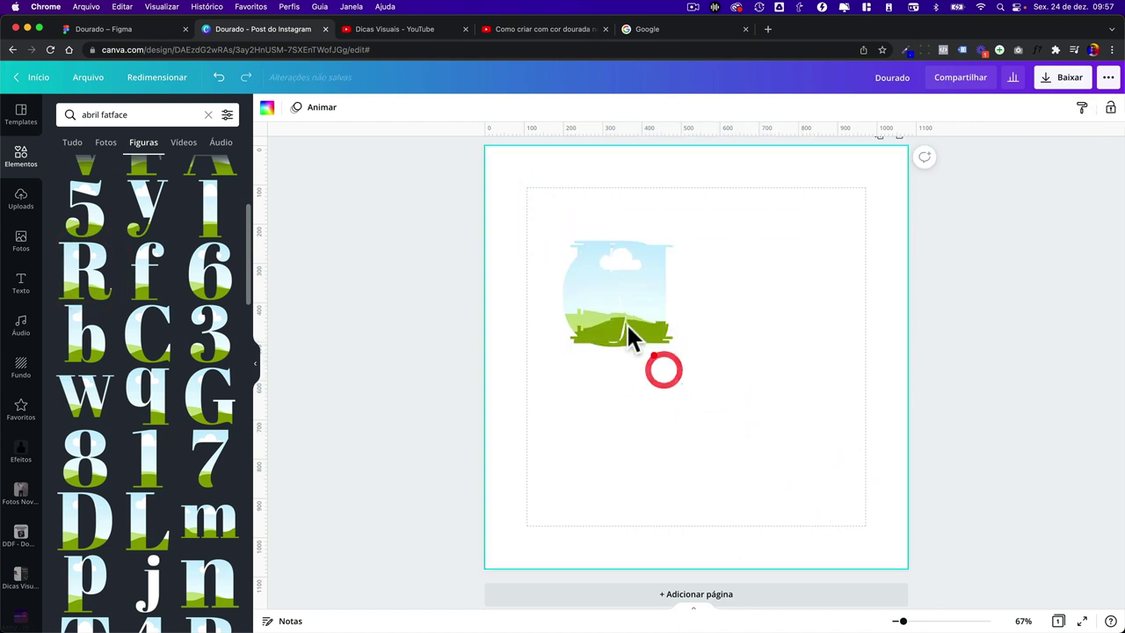
mouse_move(627, 327)
mouse_down()
mouse_move(733, 377)
mouse_move(809, 354)
mouse_move(662, 463)
mouse_up()
click(659, 341)
drag(659, 341, 575, 371)
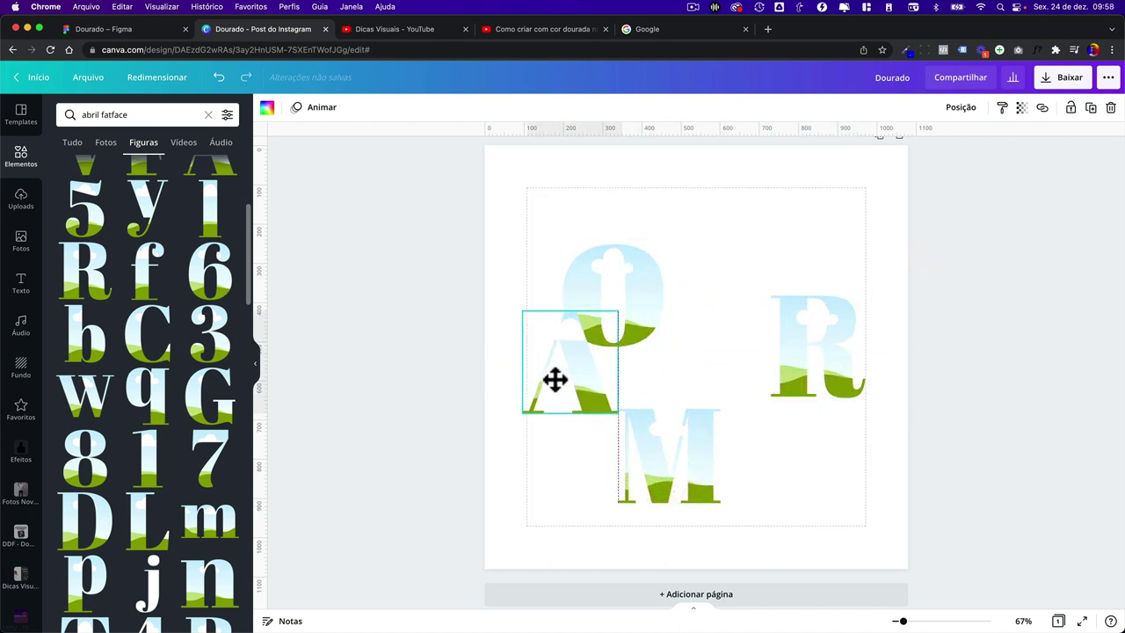
drag(663, 424, 655, 308)
mouse_move(607, 264)
mouse_down()
mouse_move(724, 278)
mouse_move(755, 318)
mouse_up()
mouse_move(820, 289)
mouse_down()
mouse_move(846, 322)
mouse_move(866, 322)
mouse_up()
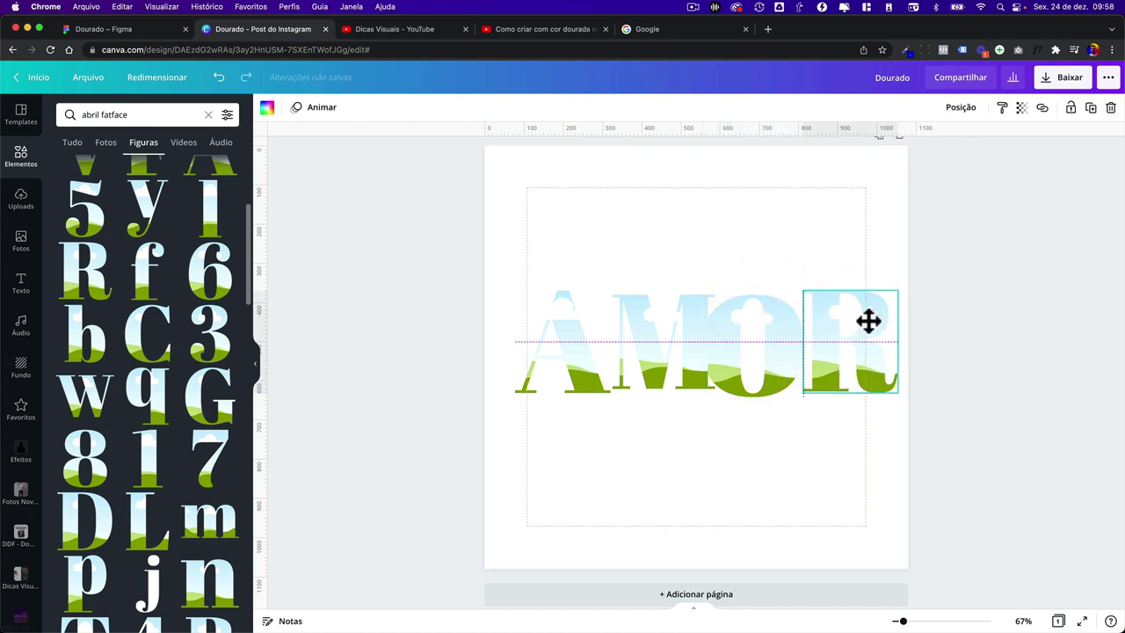
drag(768, 337, 778, 325)
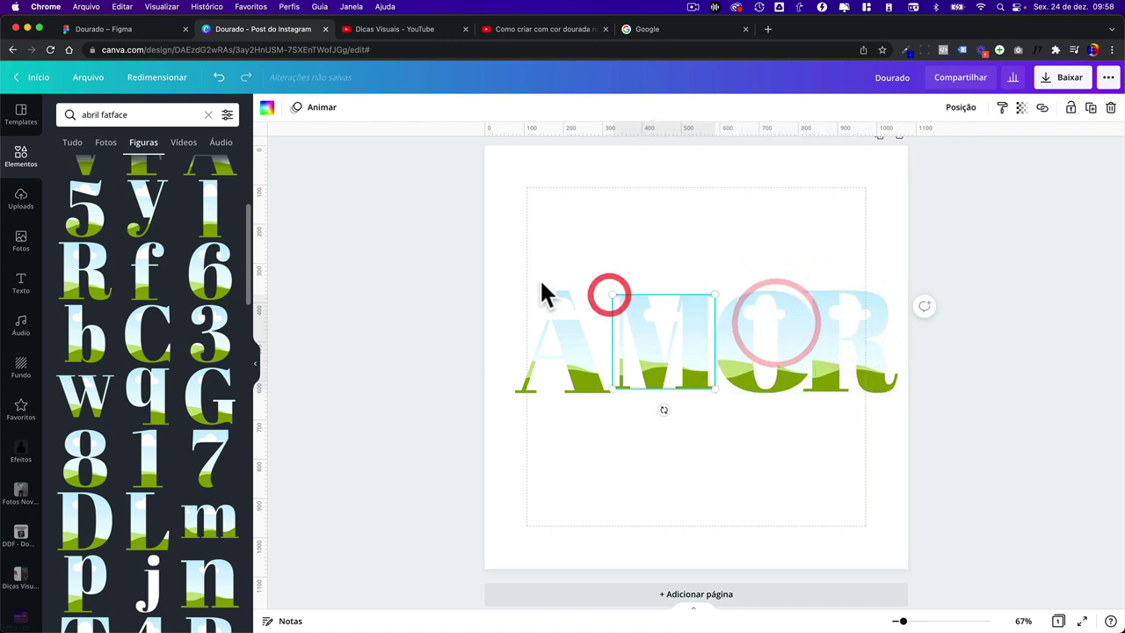
- Undo a trial resize of the A, then move all four AMOR letters to the page centre
click(542, 293)
drag(608, 389, 571, 350)
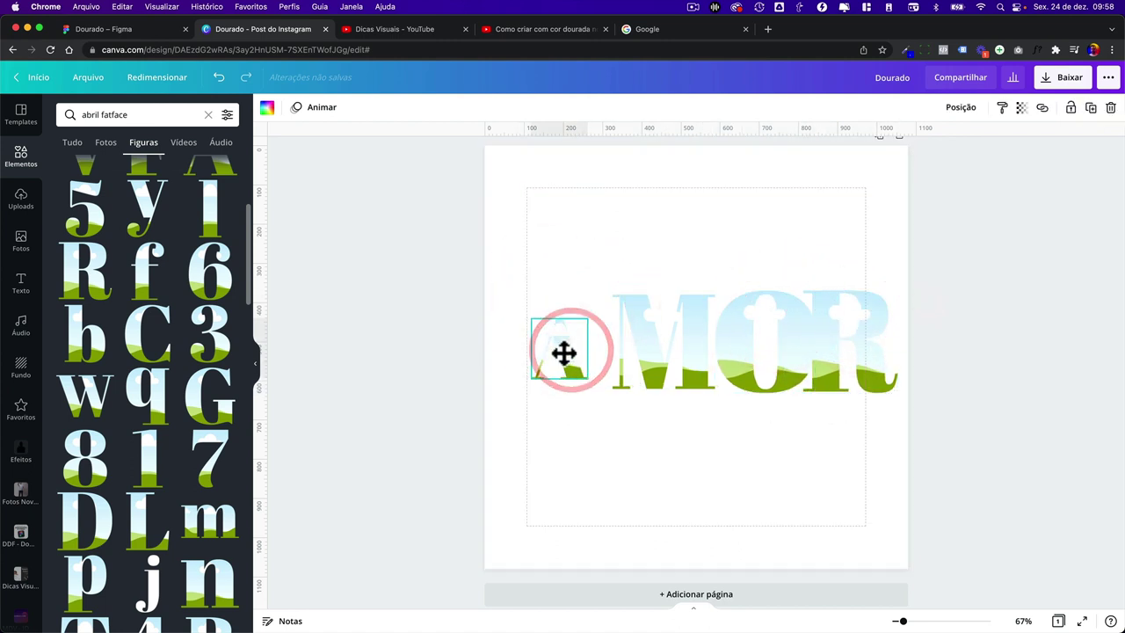
click(557, 346)
key(ctrl+z)
click(766, 420)
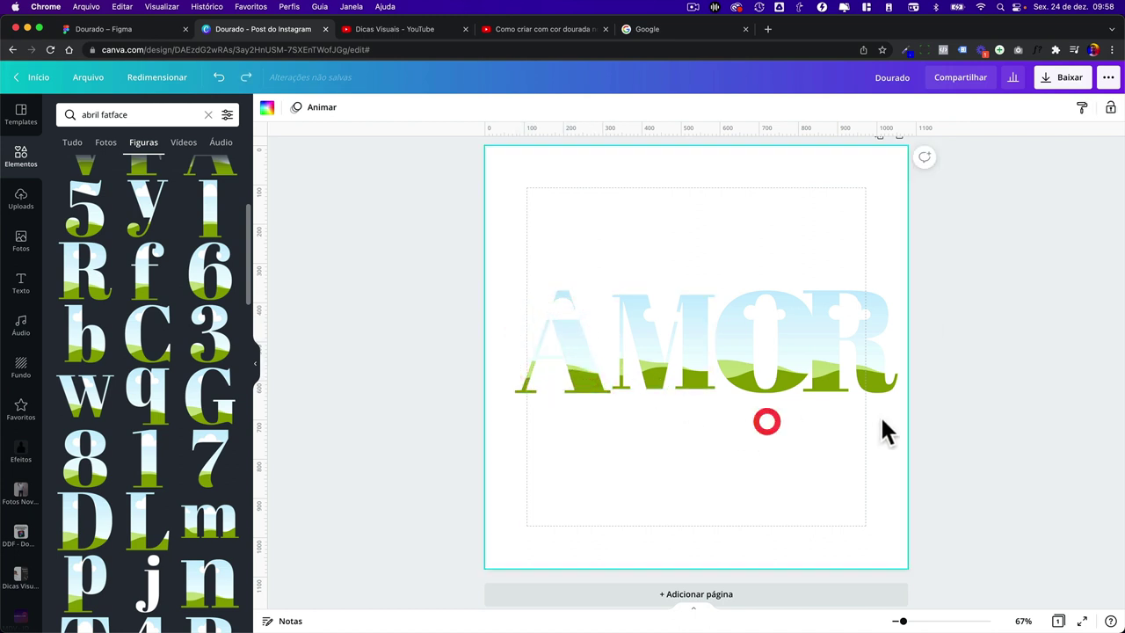
drag(885, 432, 549, 351)
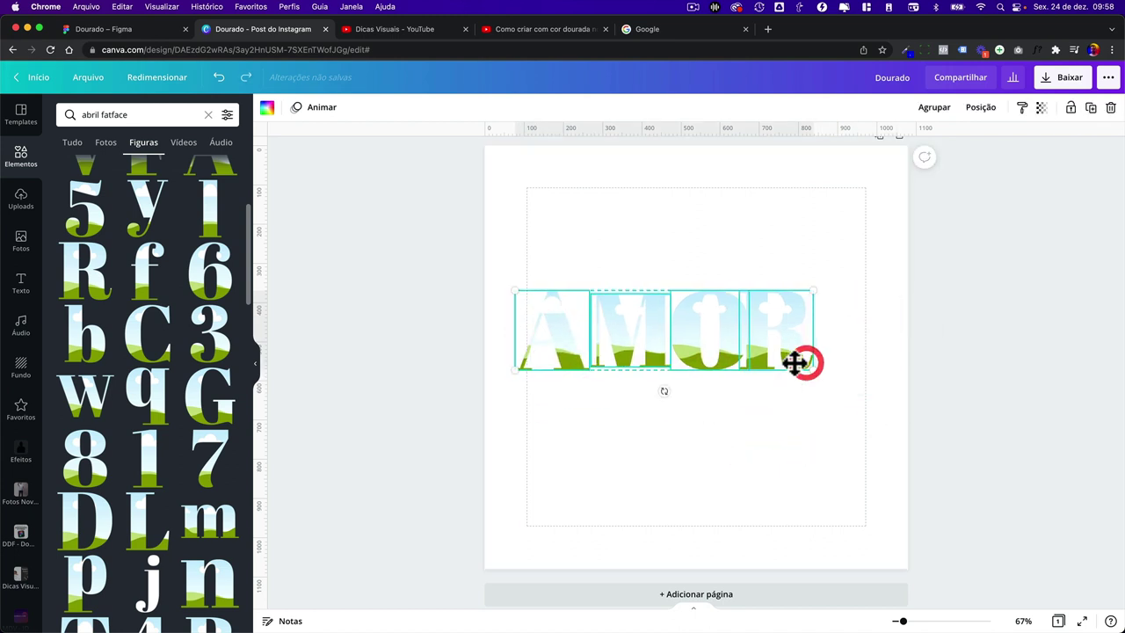
drag(803, 361, 831, 385)
click(757, 290)
click(927, 454)
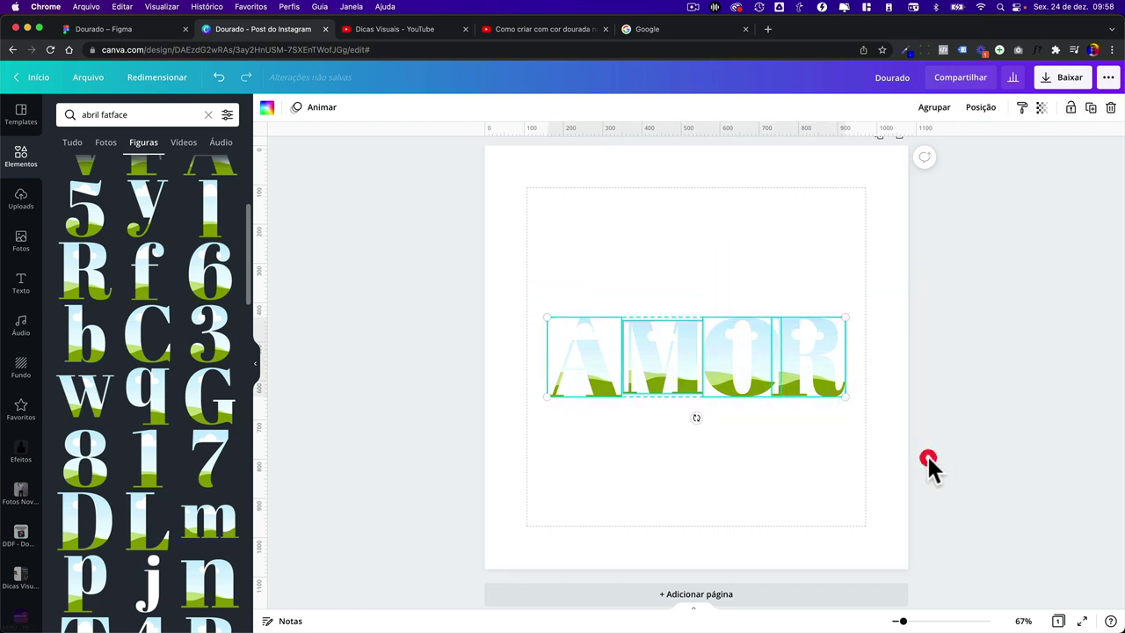
- Fine-tune the M and O sizes and push the R to the right margin
click(130, 29)
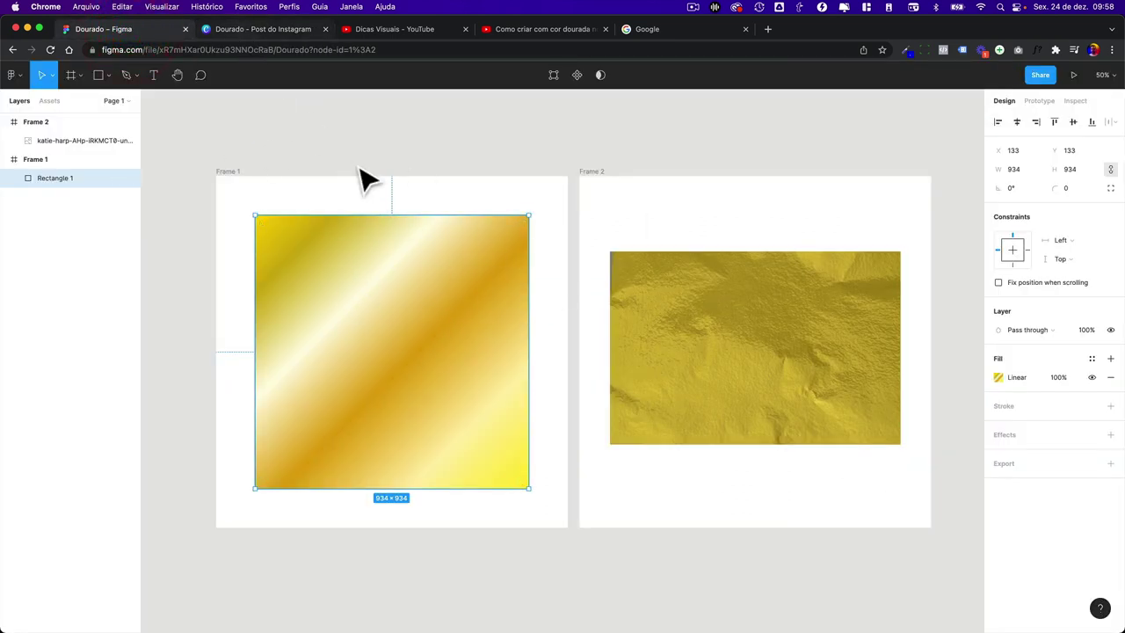
click(231, 25)
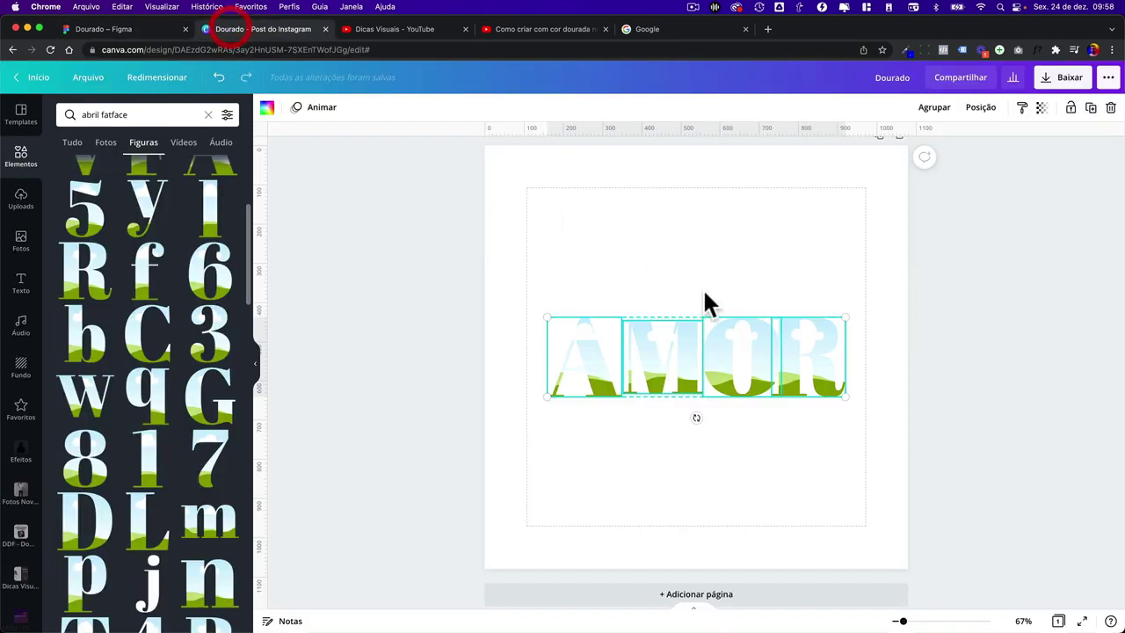
click(706, 291)
click(646, 360)
drag(593, 385, 572, 377)
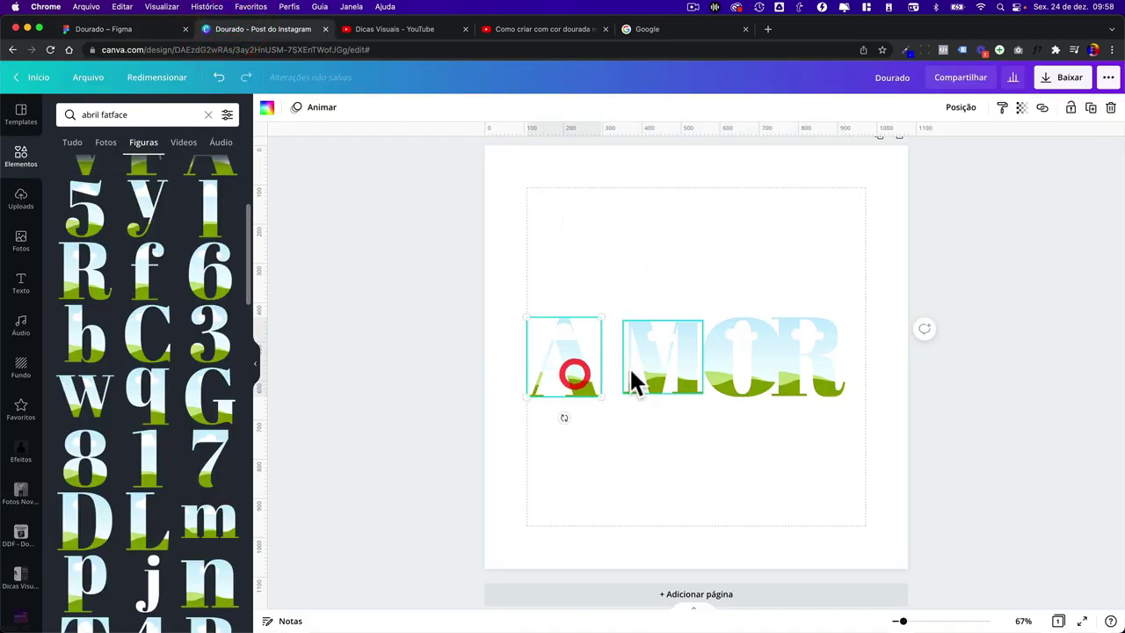
drag(683, 332, 695, 319)
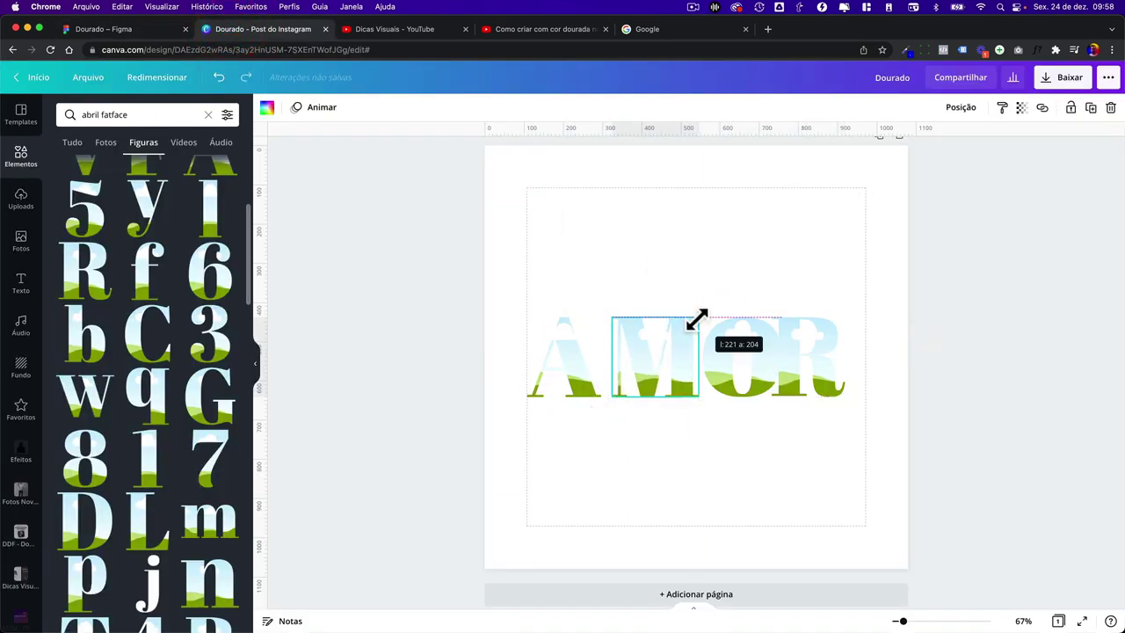
click(742, 359)
drag(823, 380, 842, 374)
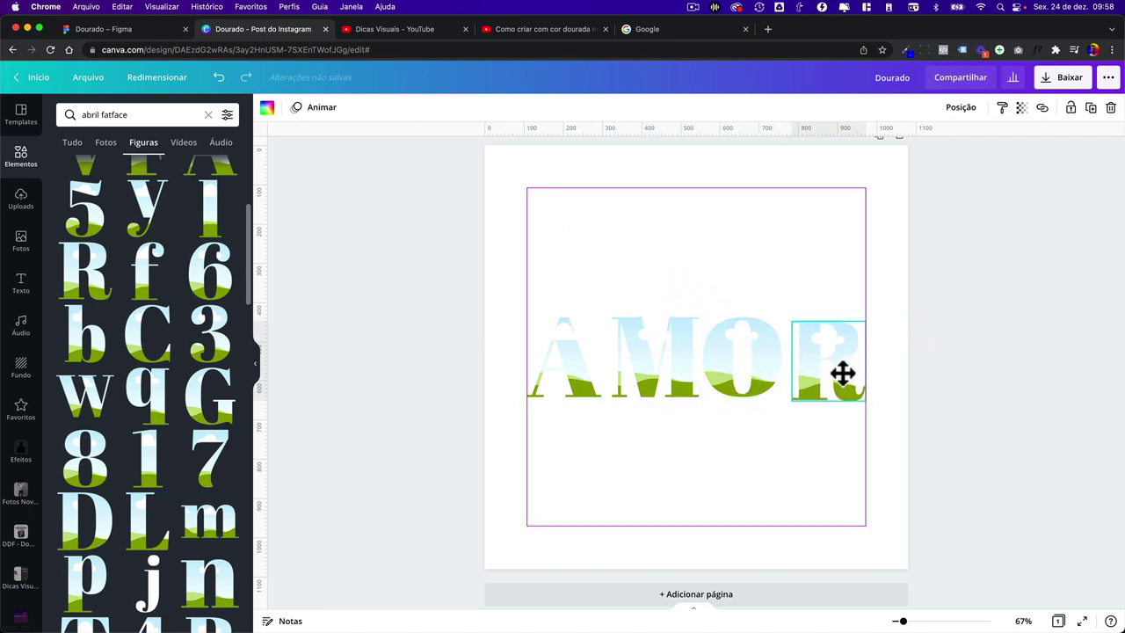
click(765, 335)
drag(782, 317, 756, 330)
click(711, 281)
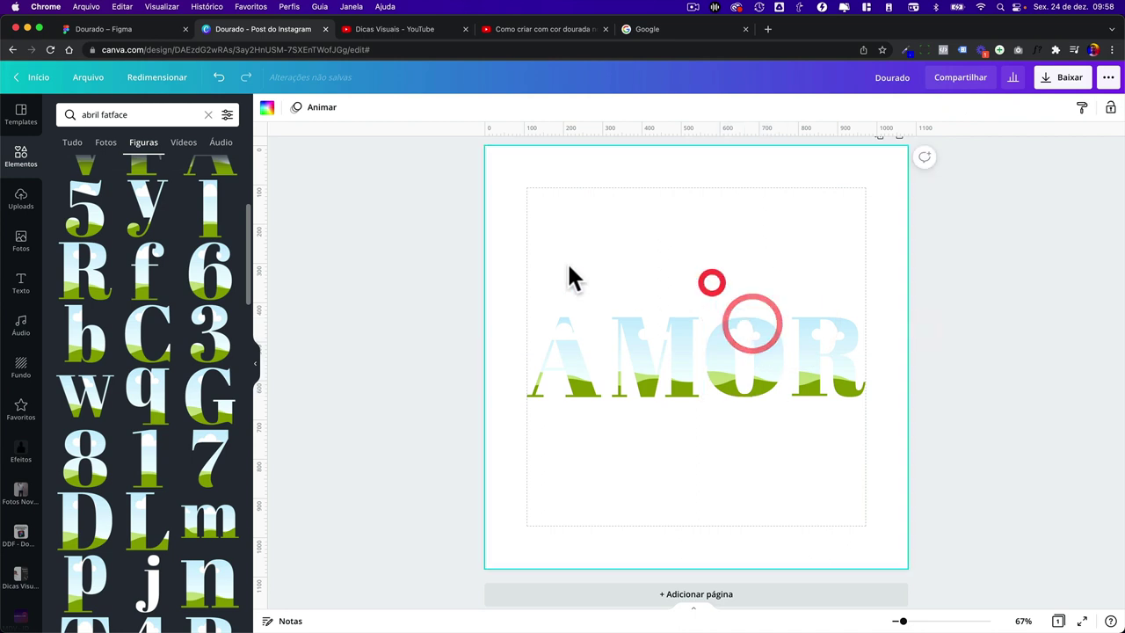
- Search 'gold' photos and fill the letter A with the enlarged gold gradient photo
triple_click(152, 114)
text(gold)
key(Return)
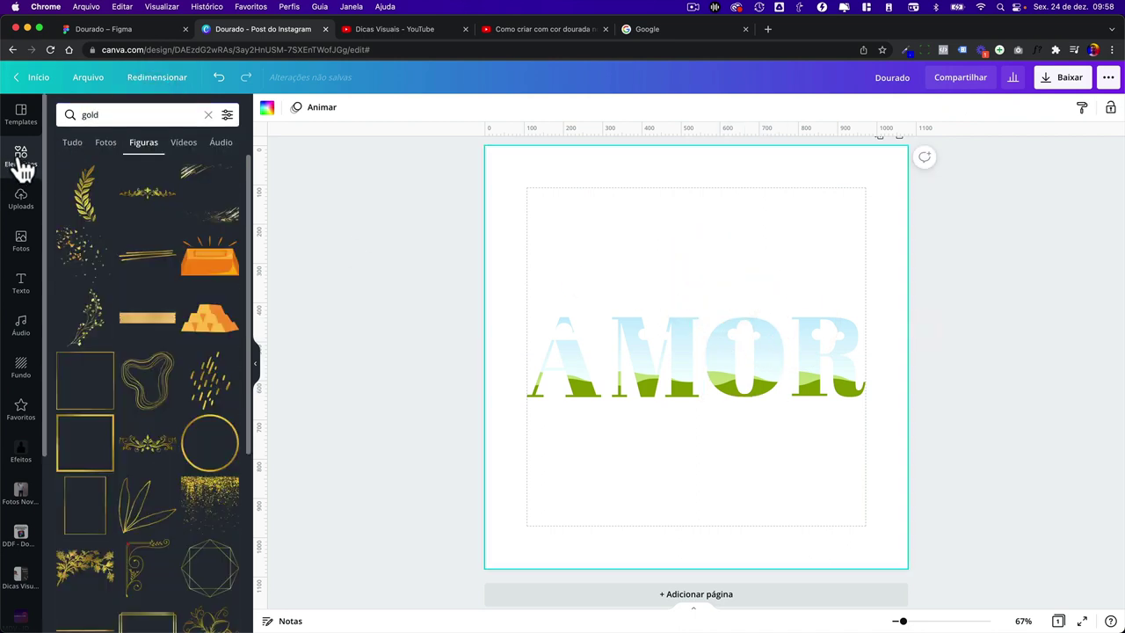
click(106, 144)
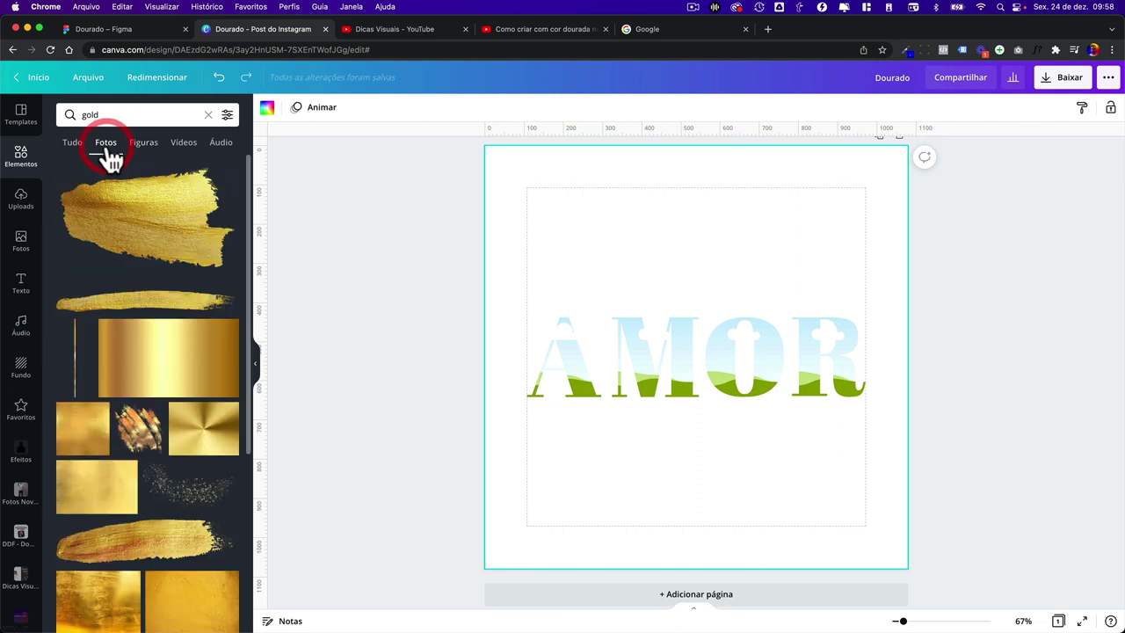
scroll(157, 356, down, 2)
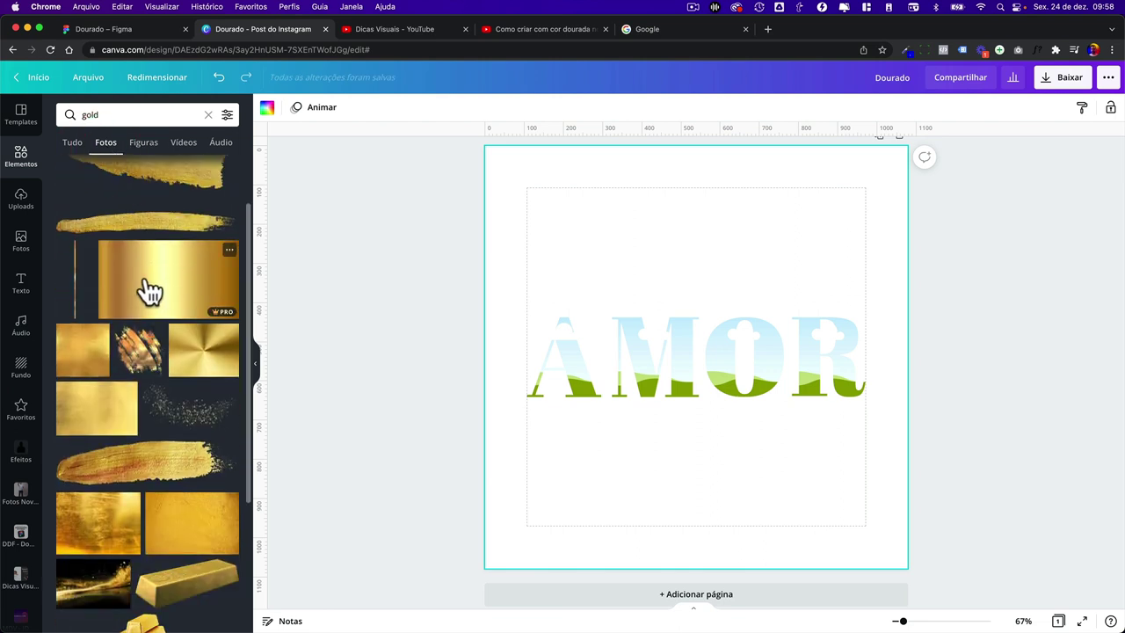
drag(150, 291, 576, 365)
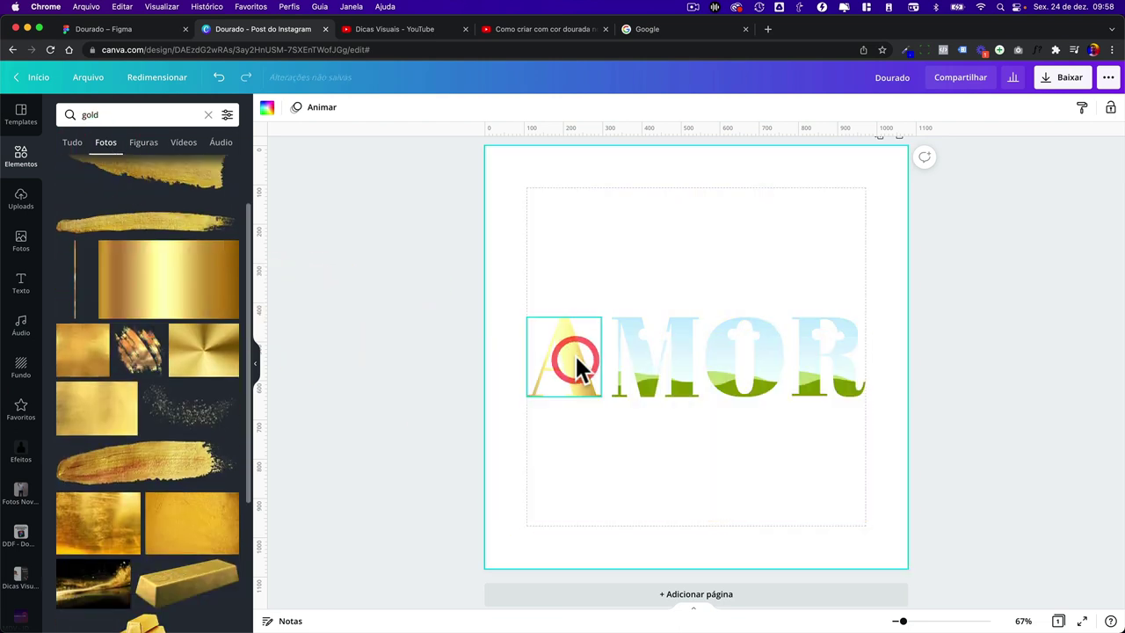
double_click(575, 354)
mouse_move(671, 317)
mouse_down()
mouse_move(865, 281)
mouse_move(949, 233)
mouse_up()
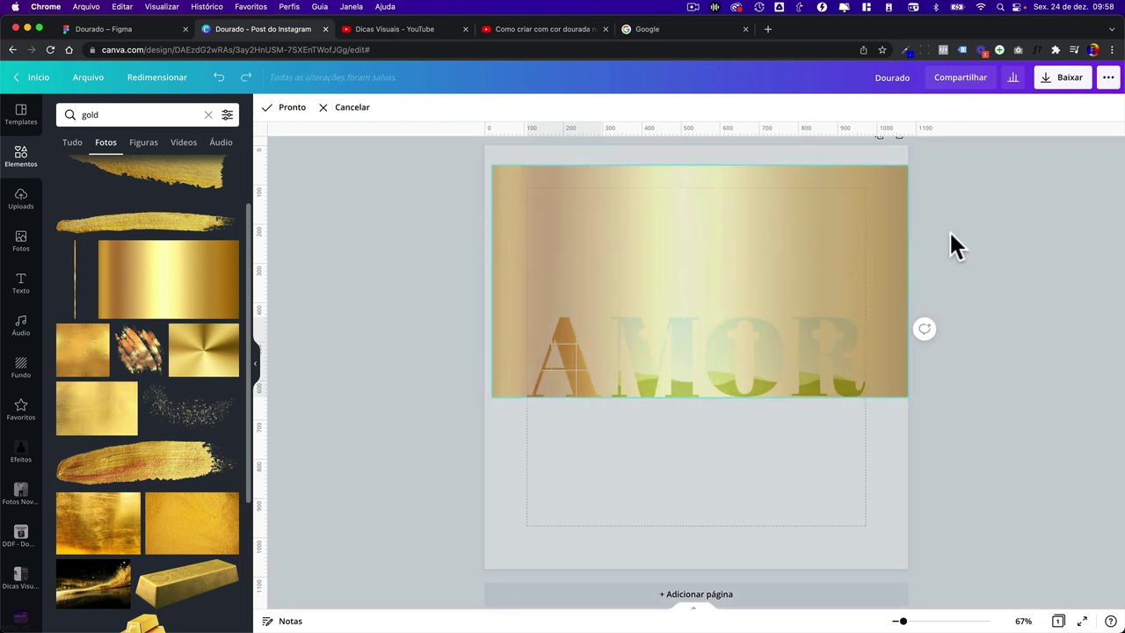
click(762, 304)
drag(492, 398, 485, 404)
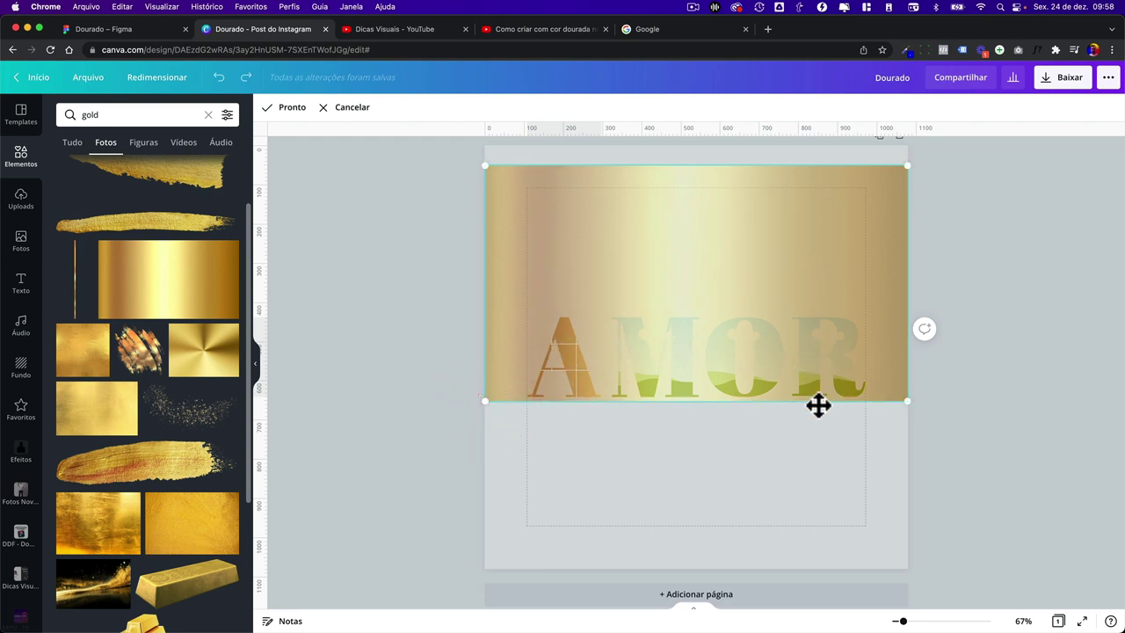
click(643, 429)
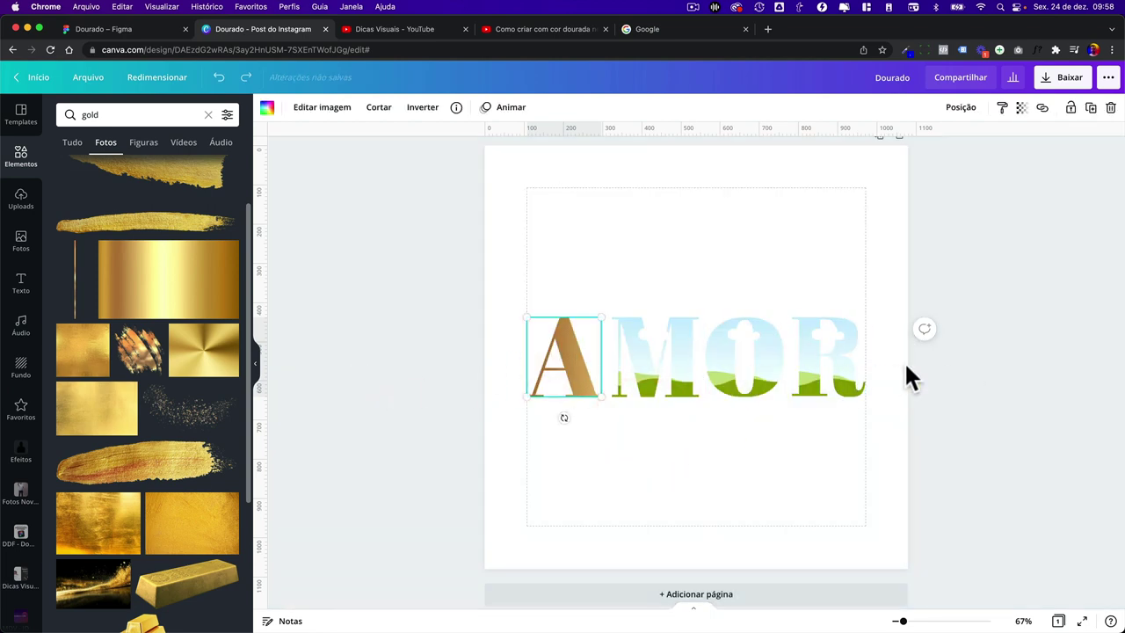
- Fill the M and O letters with the gold gradient photo, enlarging each fill
drag(167, 299, 633, 356)
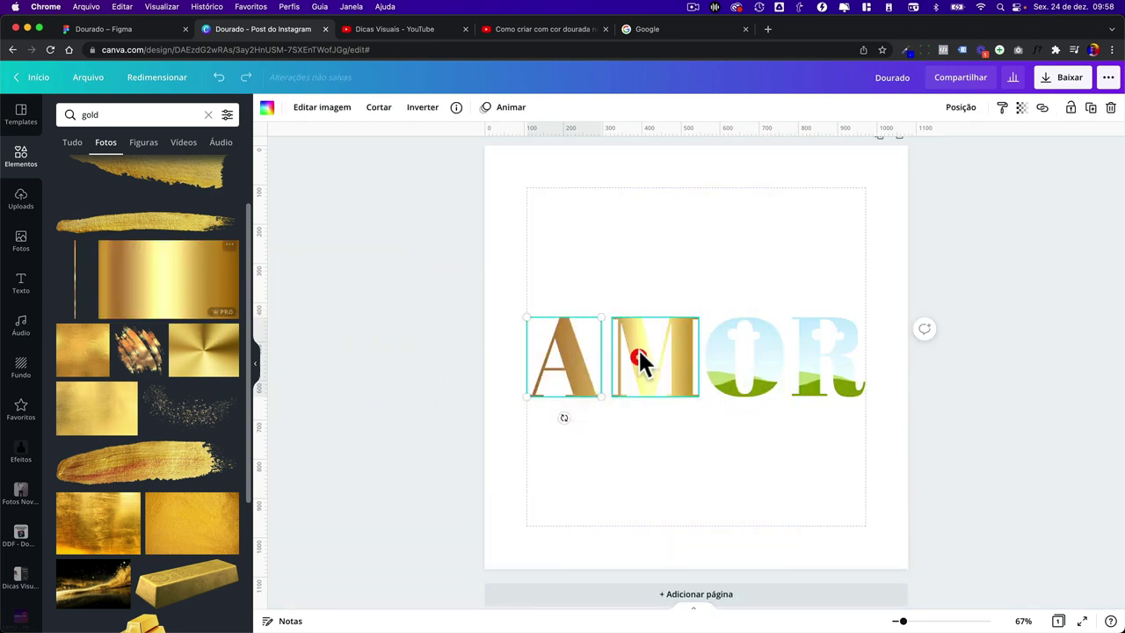
double_click(638, 351)
drag(583, 317, 499, 263)
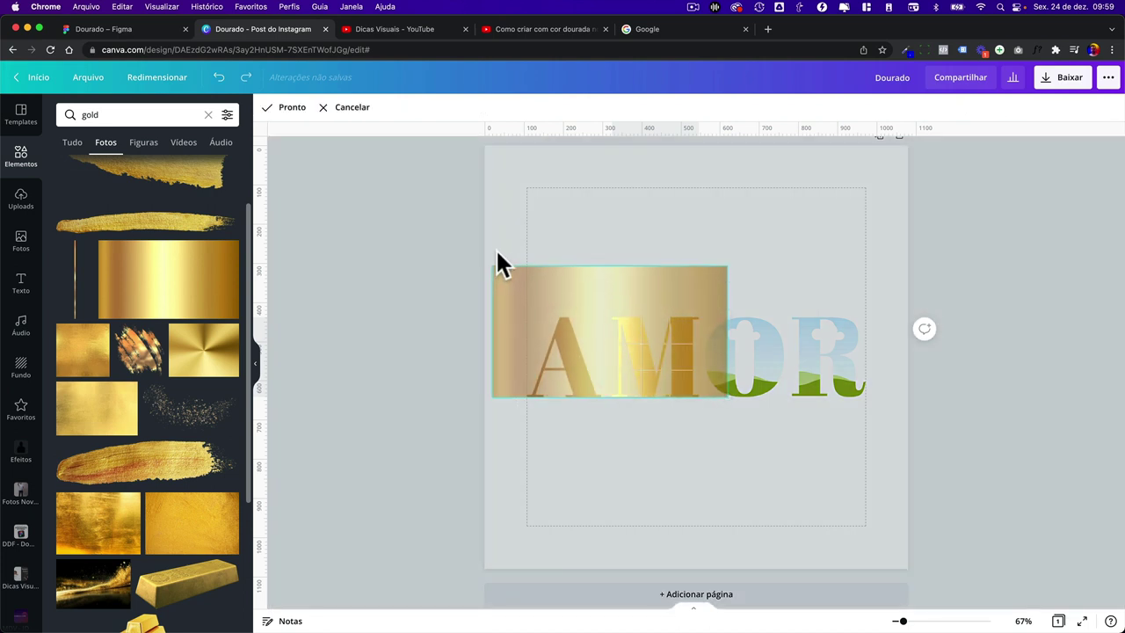
mouse_move(728, 262)
mouse_down()
mouse_move(921, 227)
mouse_move(936, 206)
mouse_up()
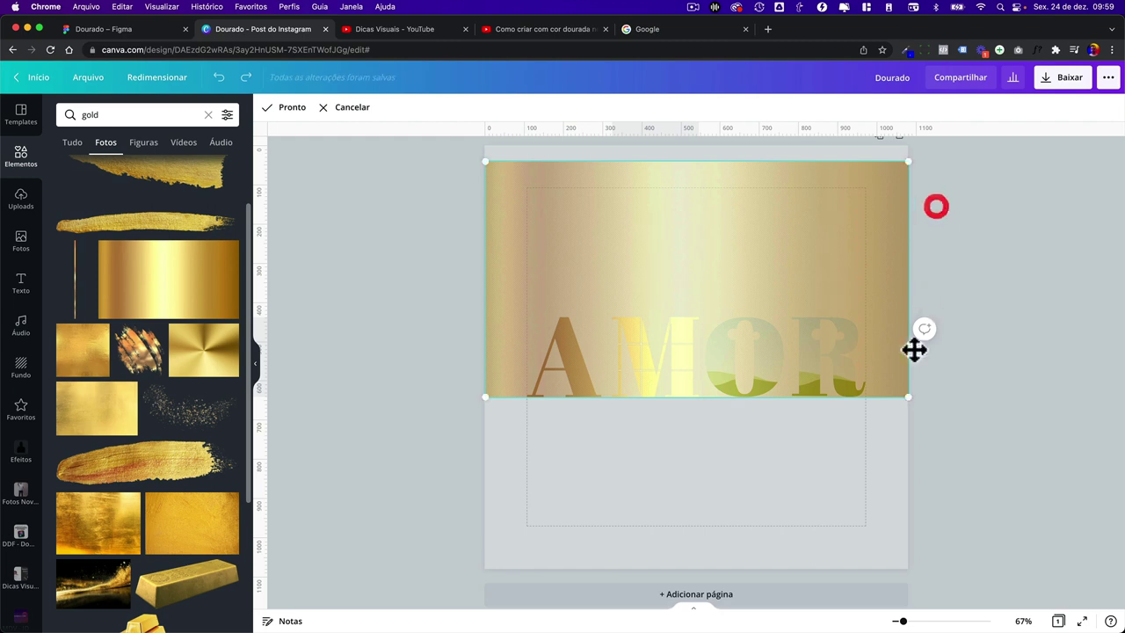
click(570, 469)
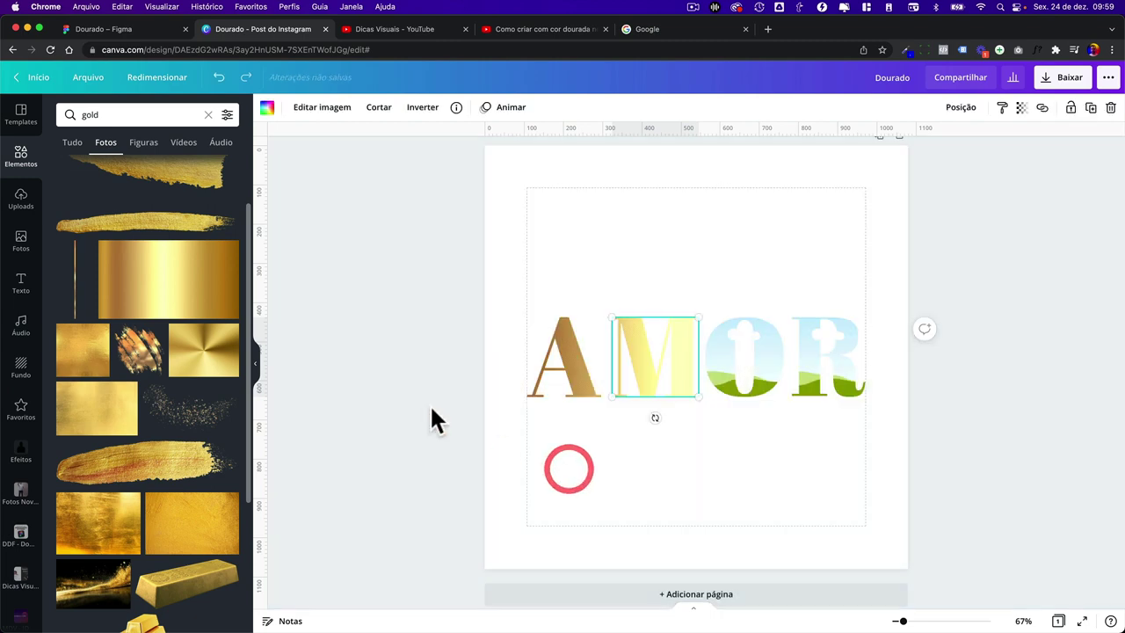
mouse_move(176, 280)
mouse_down()
mouse_move(732, 363)
mouse_move(720, 359)
mouse_up()
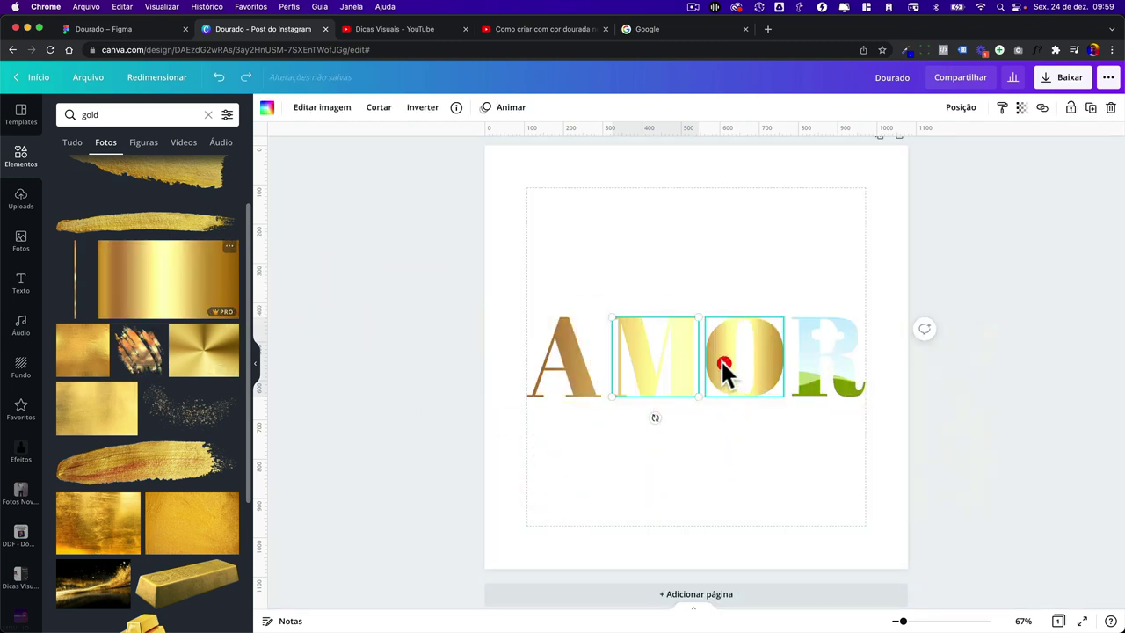
double_click(720, 358)
mouse_move(673, 319)
mouse_down()
mouse_move(523, 256)
mouse_move(489, 231)
mouse_up()
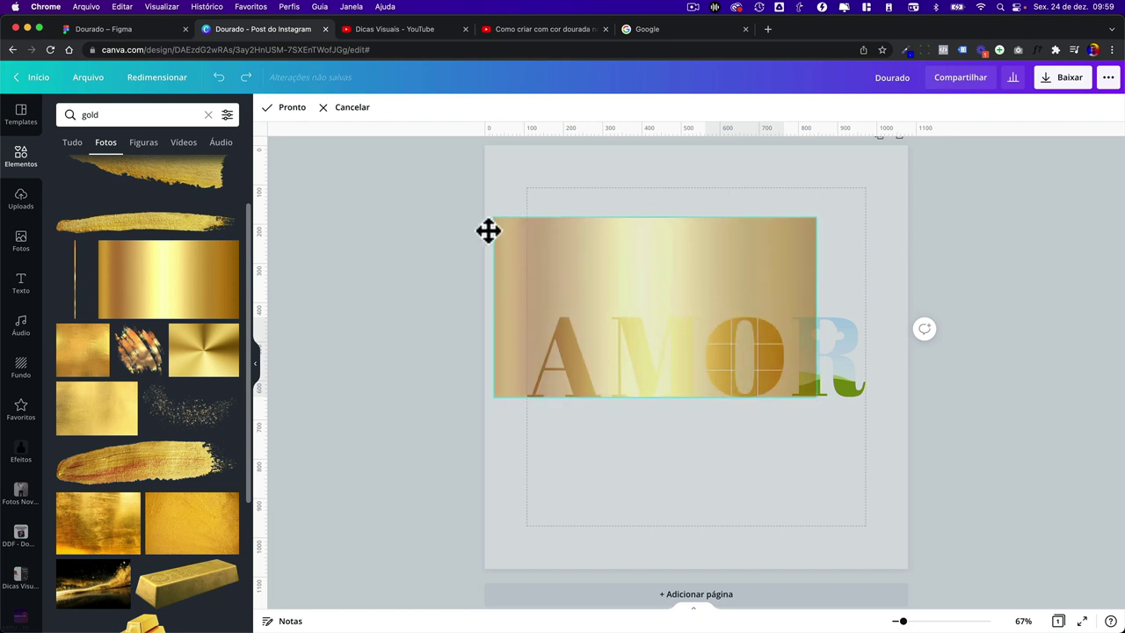
drag(815, 395, 917, 439)
click(912, 435)
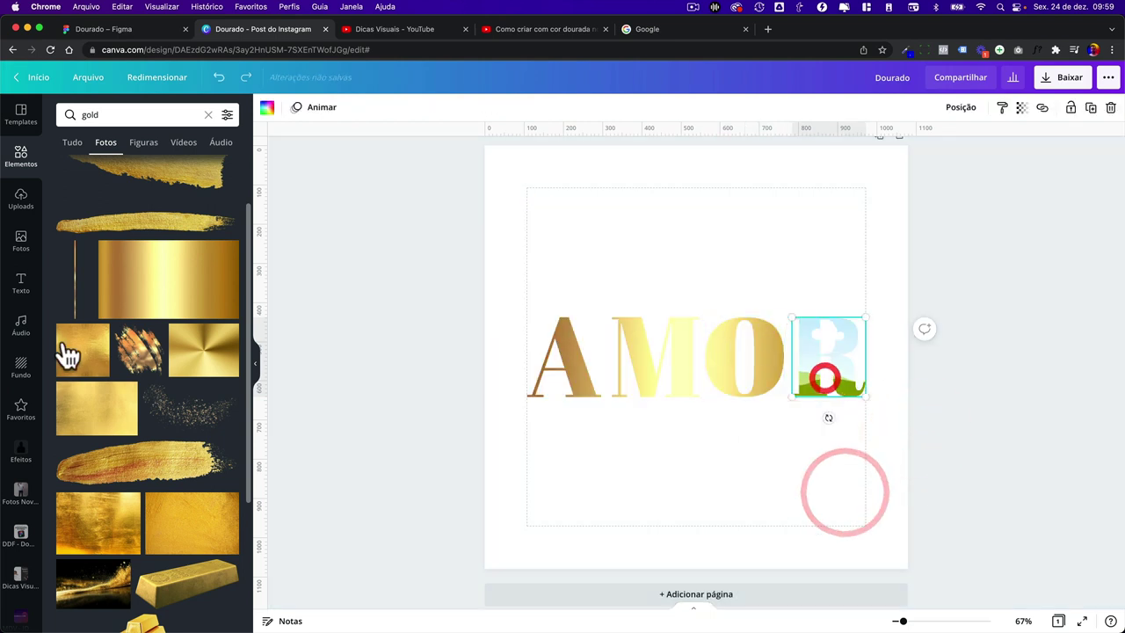
- Fill the letter R with the gold gradient photo and enlarge it
mouse_move(143, 301)
mouse_down()
mouse_move(835, 373)
mouse_move(808, 364)
mouse_up()
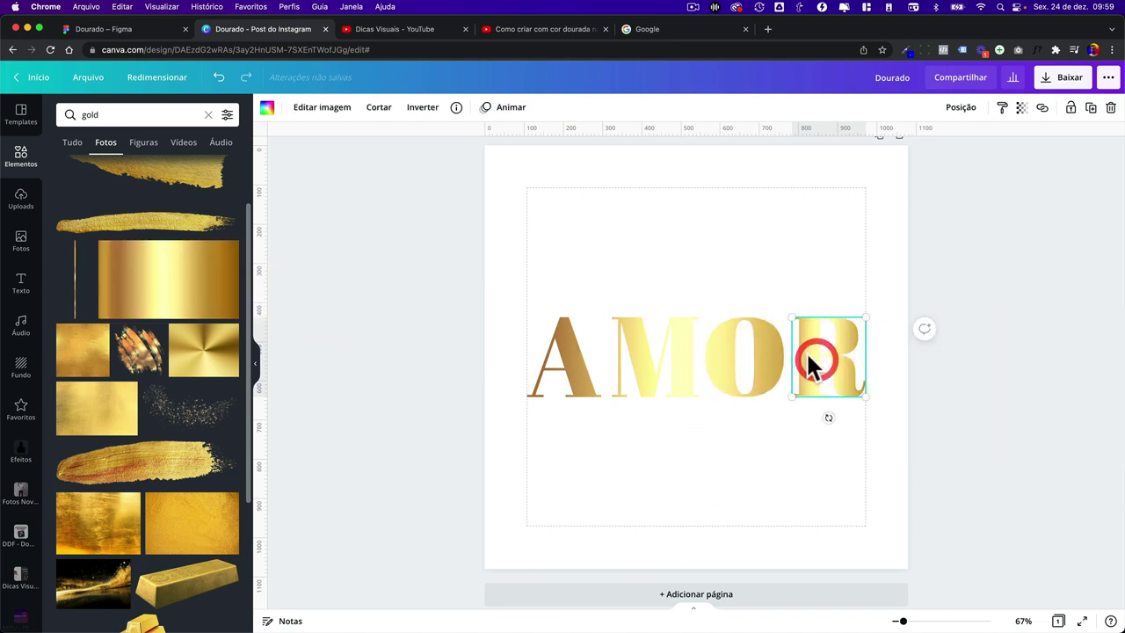
double_click(798, 346)
drag(757, 316, 475, 178)
drag(898, 398, 908, 404)
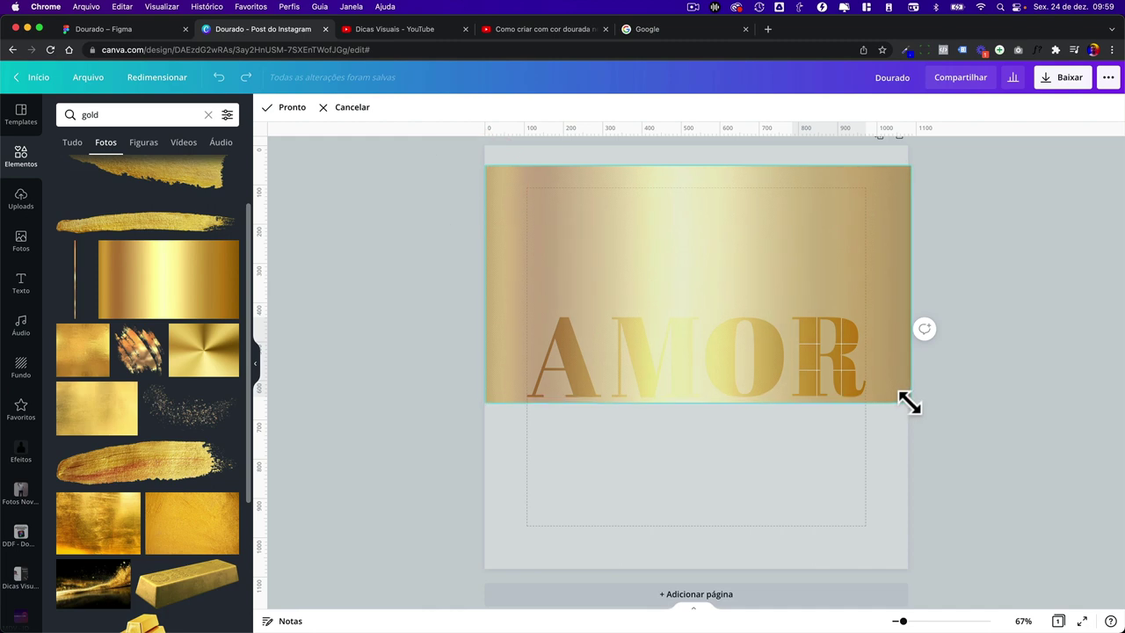
- Add a gold brush stroke below the AMOR lettering
click(886, 423)
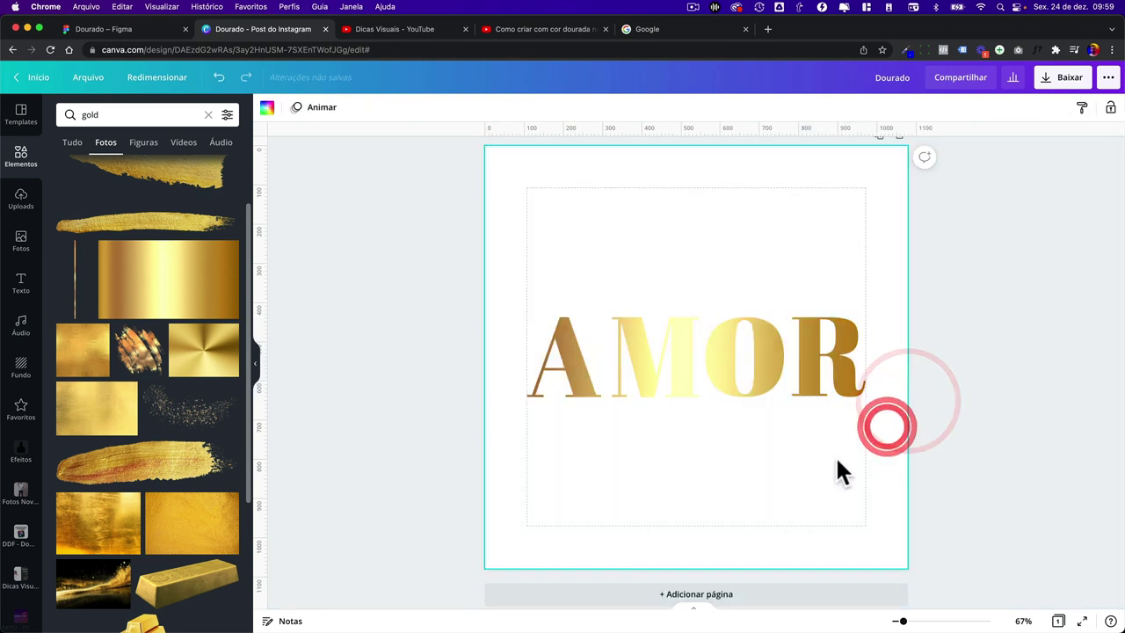
click(812, 459)
click(569, 269)
scroll(115, 343, up, 2)
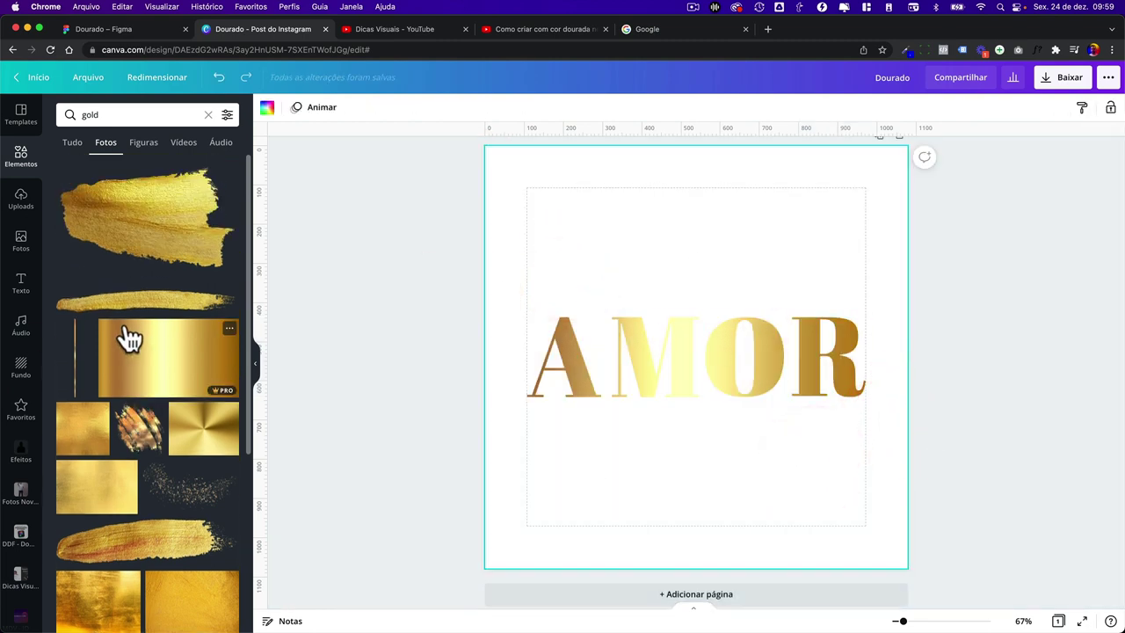
click(150, 301)
drag(705, 360, 712, 437)
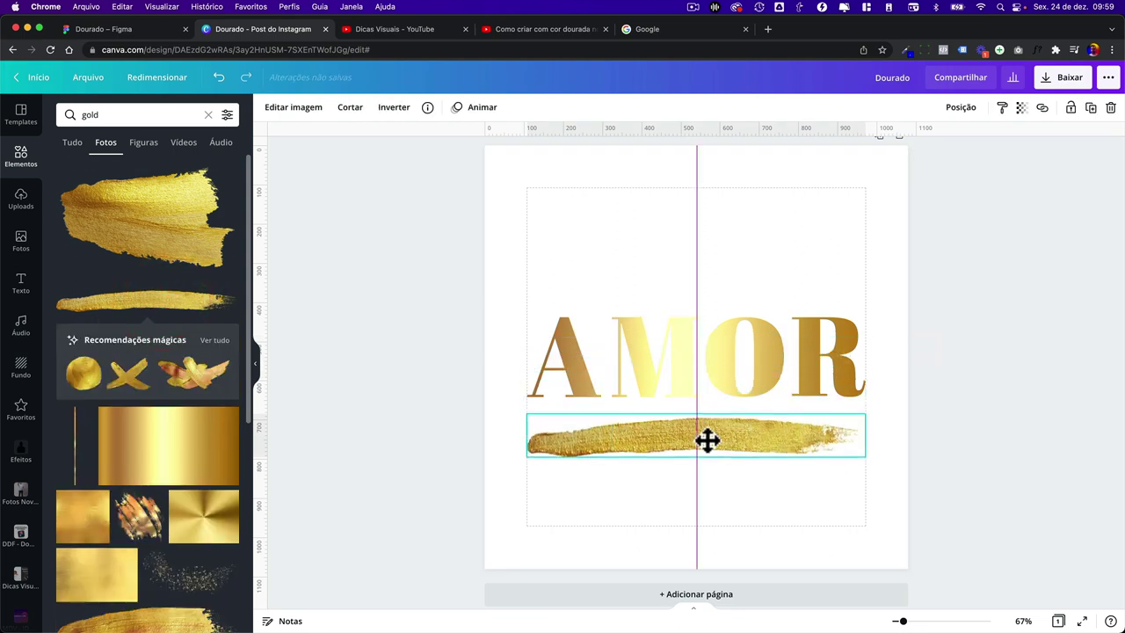
drag(527, 397, 570, 402)
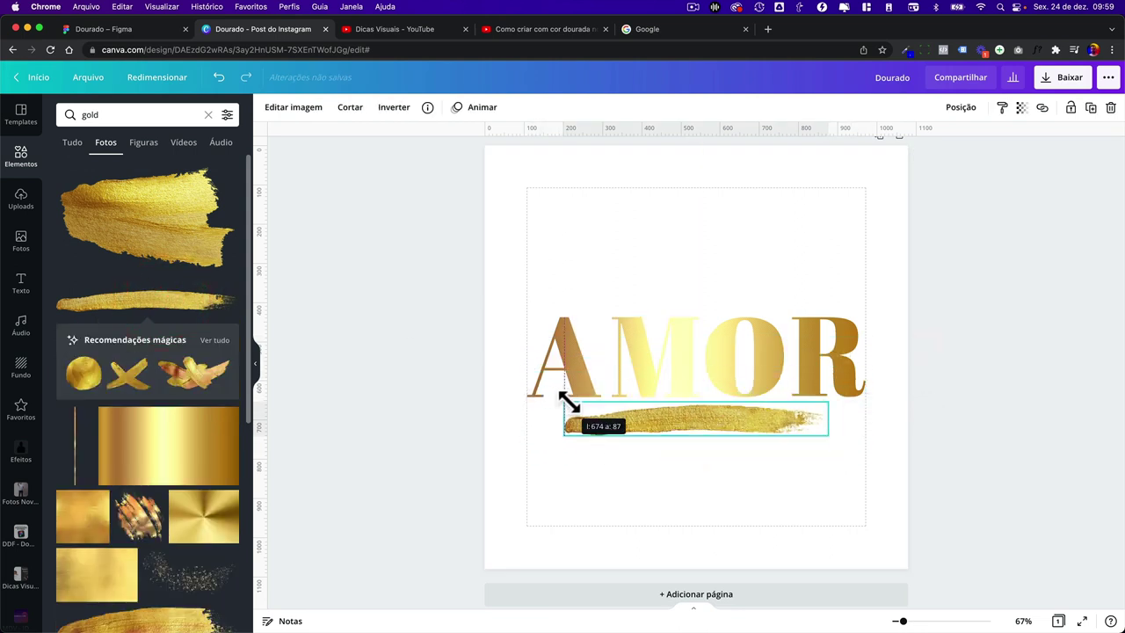
- Add gold glitter dust above AMOR and turn the page background black
scroll(202, 475, down, 3)
click(180, 435)
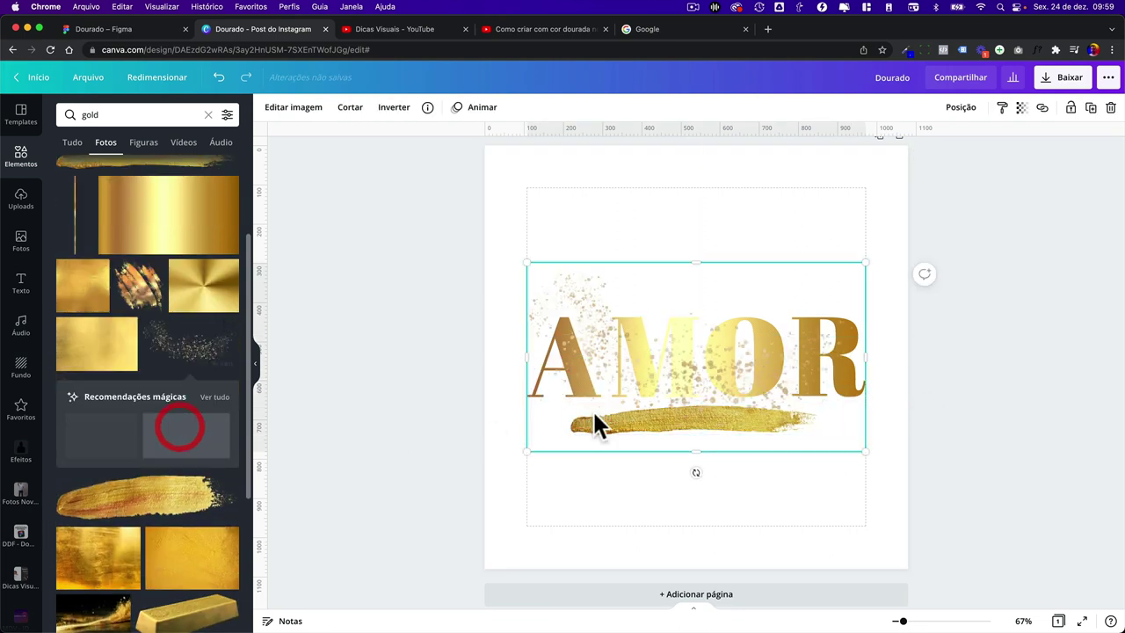
drag(615, 328, 614, 277)
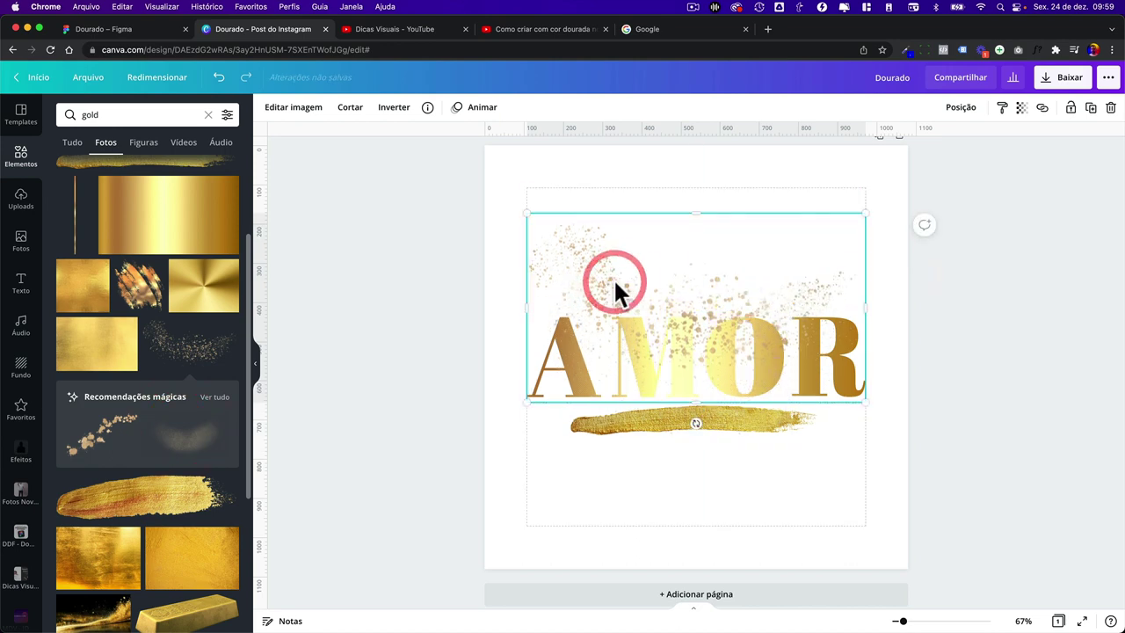
click(595, 196)
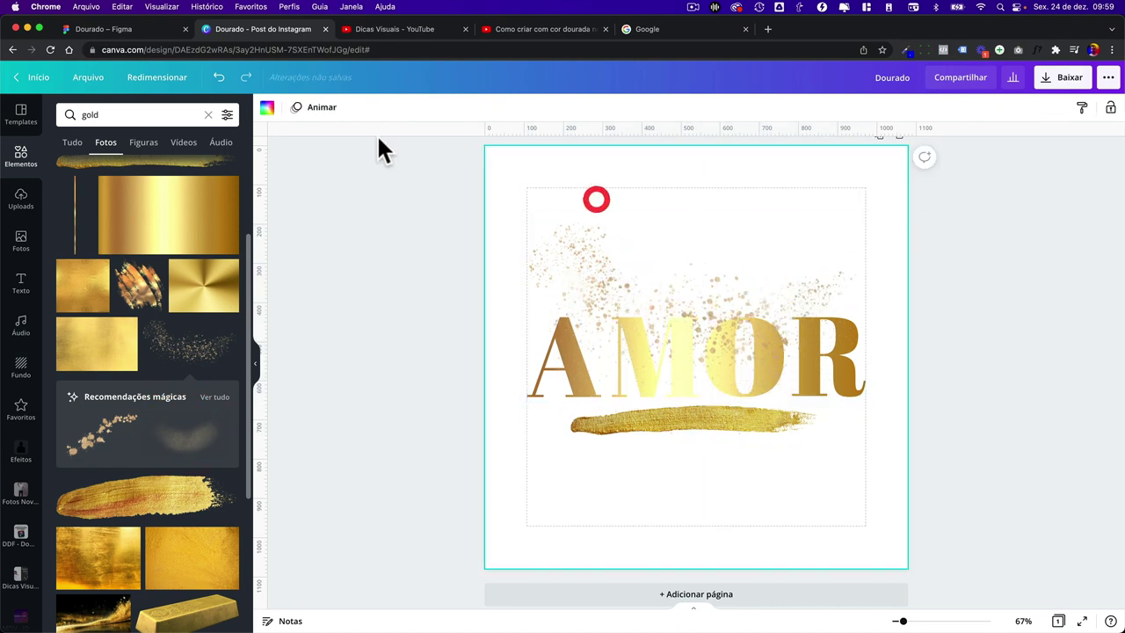
click(266, 107)
click(194, 254)
click(413, 325)
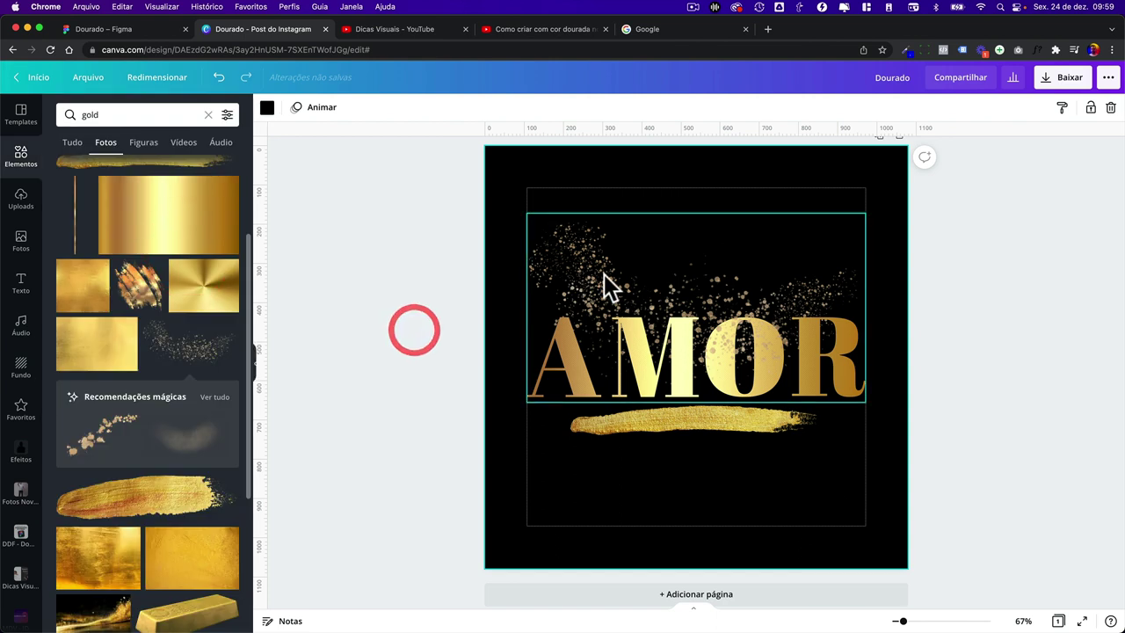
click(604, 275)
drag(606, 278, 605, 269)
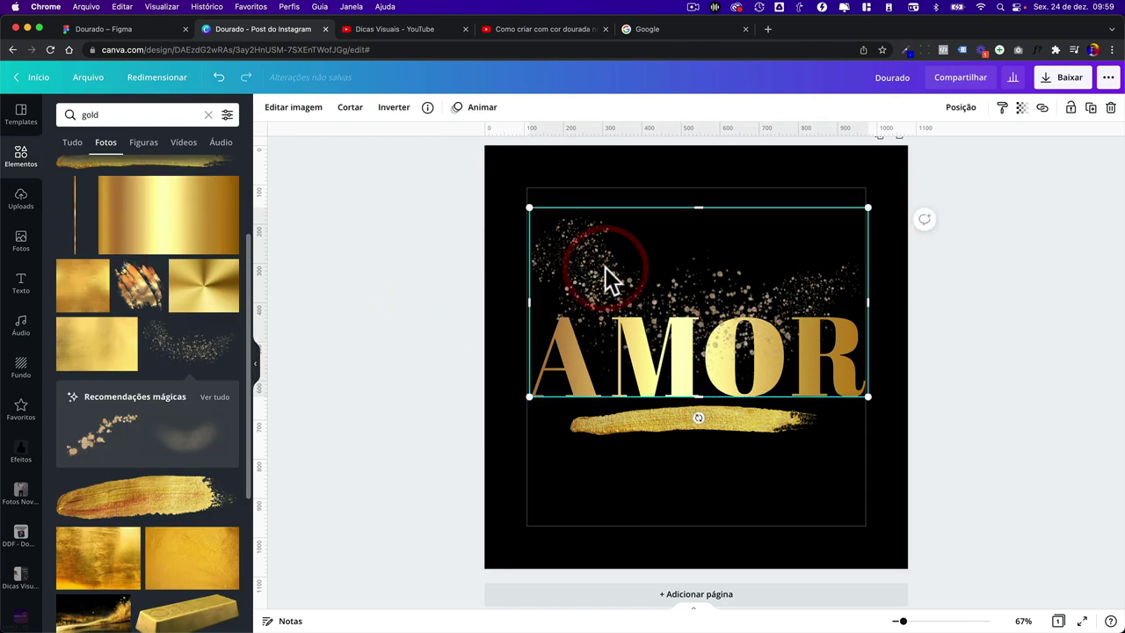
click(486, 387)
- Add a small white circle and send it behind the letters and glitter
key(c)
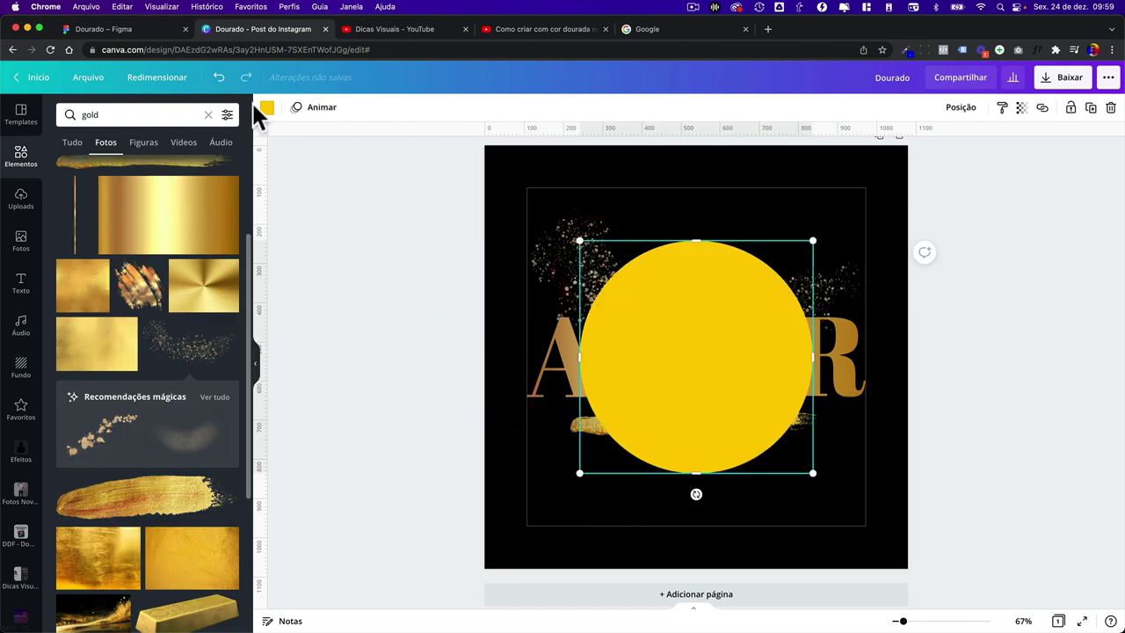
click(266, 107)
click(163, 252)
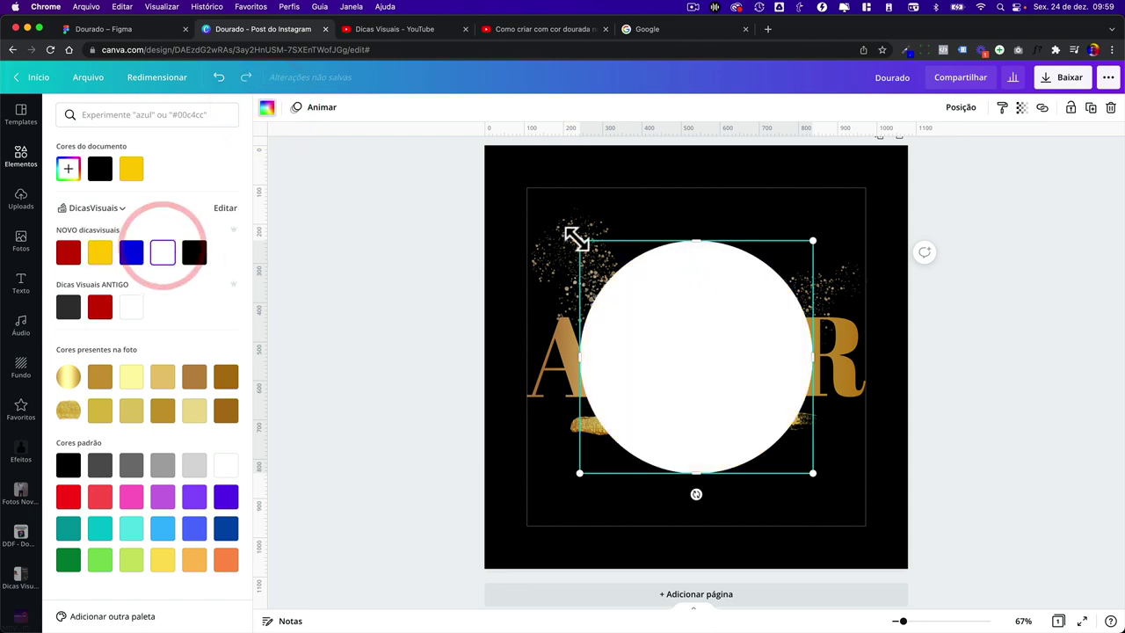
drag(576, 238, 591, 248)
key(ctrl+bracketleft)
key(ctrl+bracketleft)
key(ctrl+bracketleft)
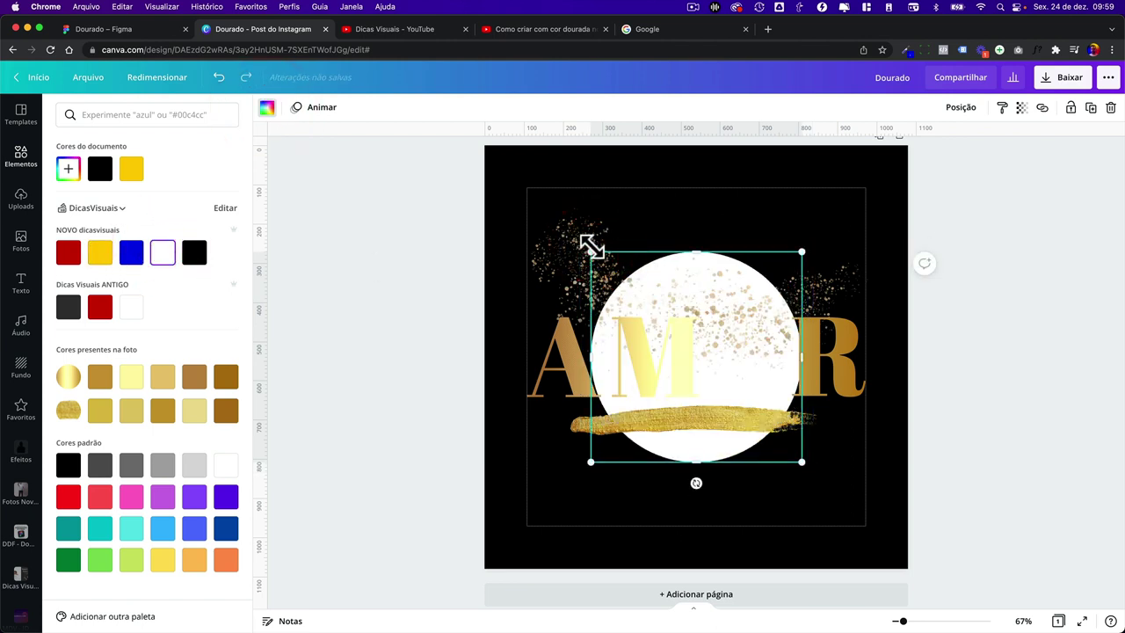
key(ctrl+bracketleft)
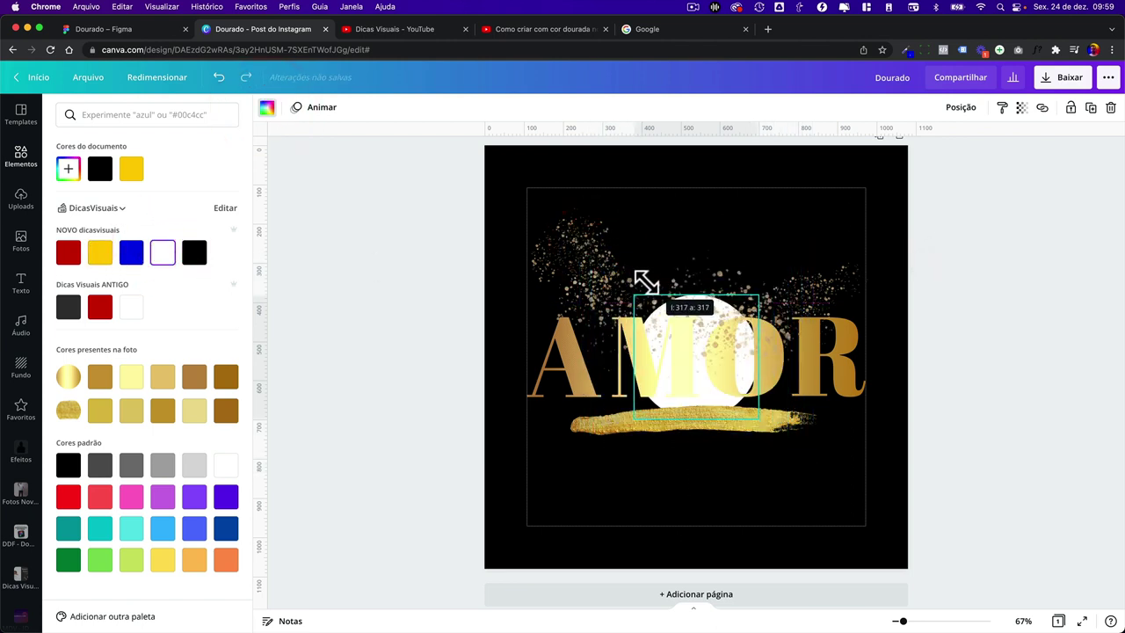
drag(591, 247, 643, 280)
- Delete the gold brush stroke and shift the glitter dust slightly upward
click(620, 419)
key(Delete)
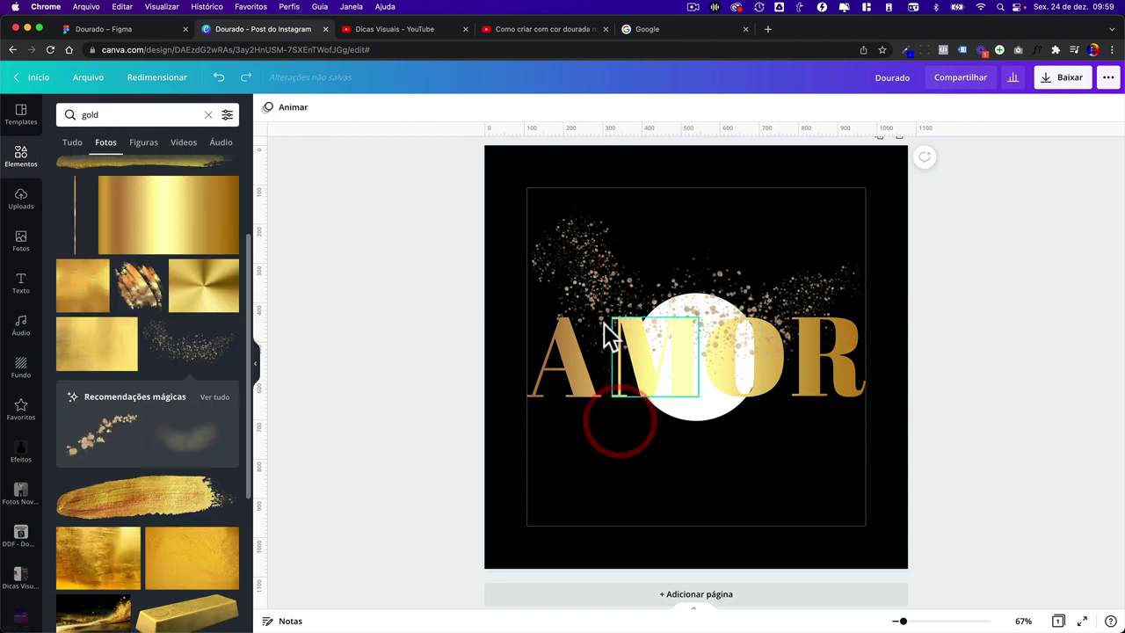
click(600, 321)
click(598, 333)
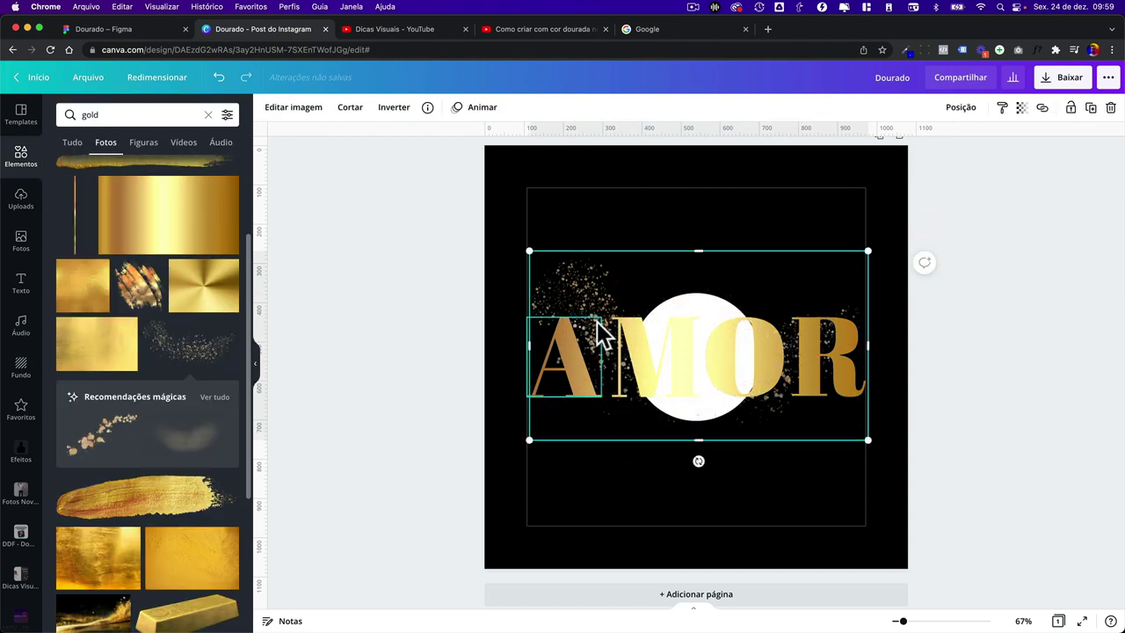
drag(603, 284, 598, 272)
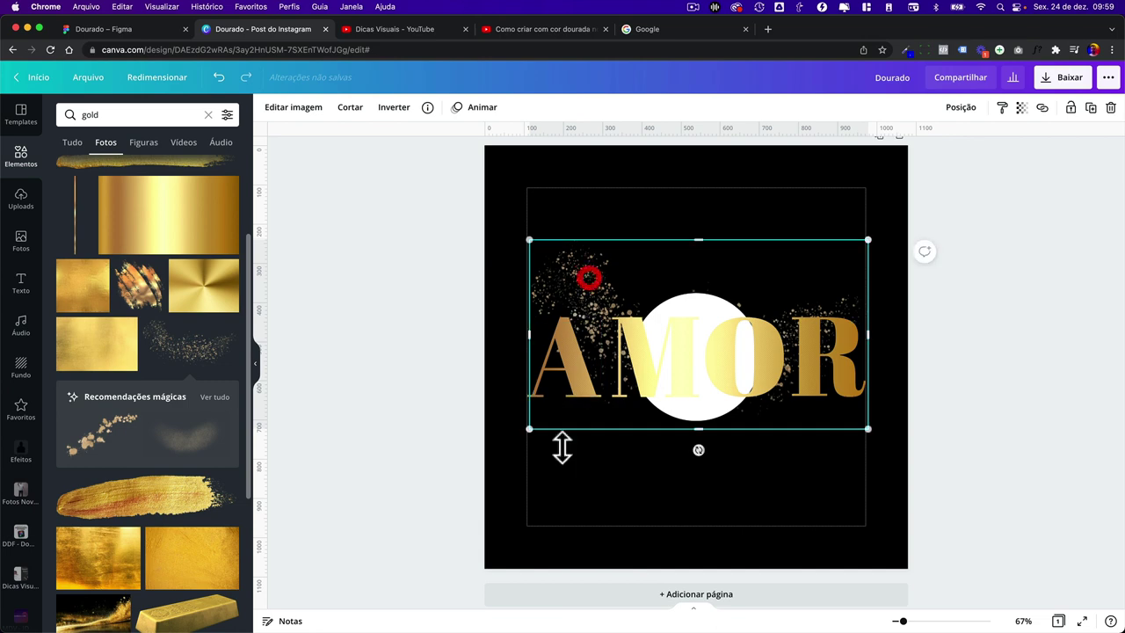
click(528, 438)
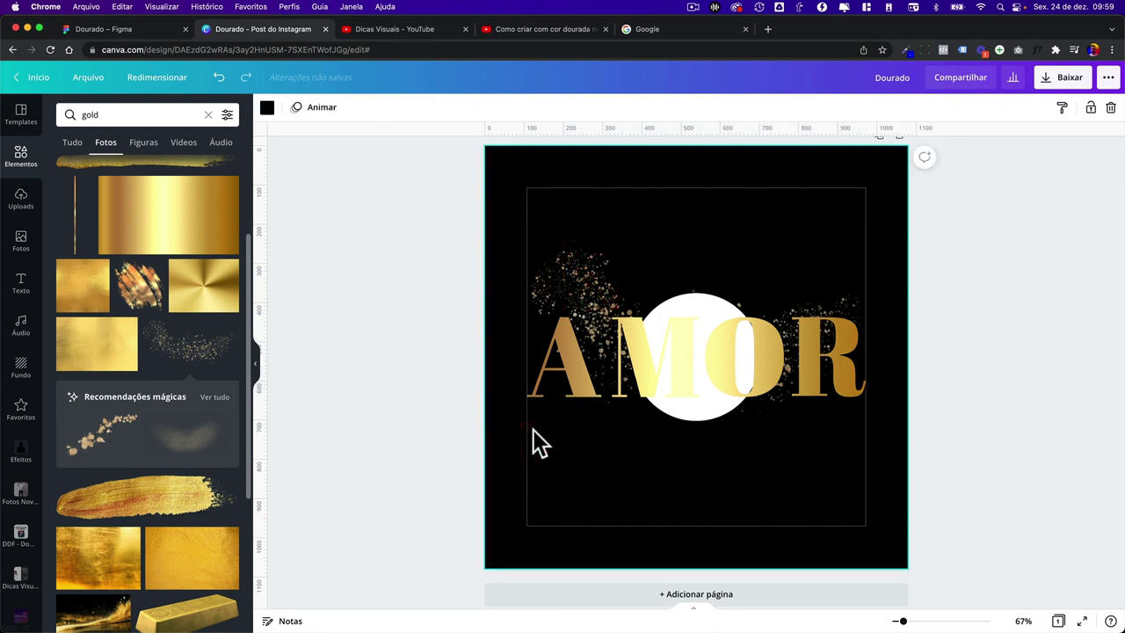
scroll(879, 180, up, 1)
- Duplicate the AMOR page as page 2, briefly checking the tutorial video
click(879, 160)
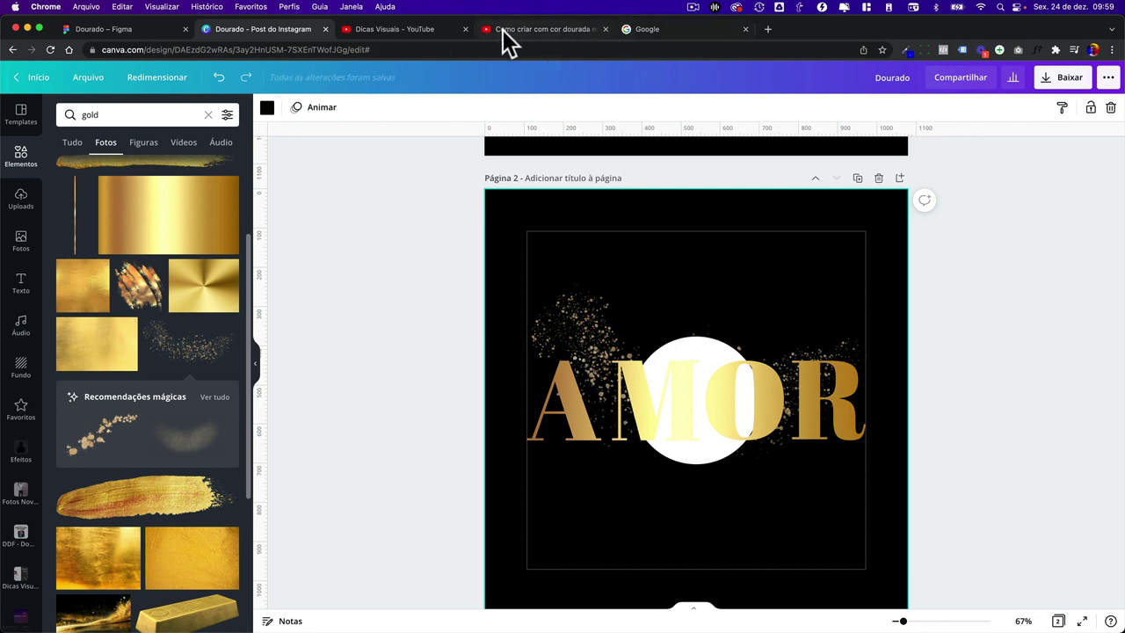
click(504, 32)
click(270, 36)
- Search the Elements photos for 'rose gold' and browse the results
click(97, 114)
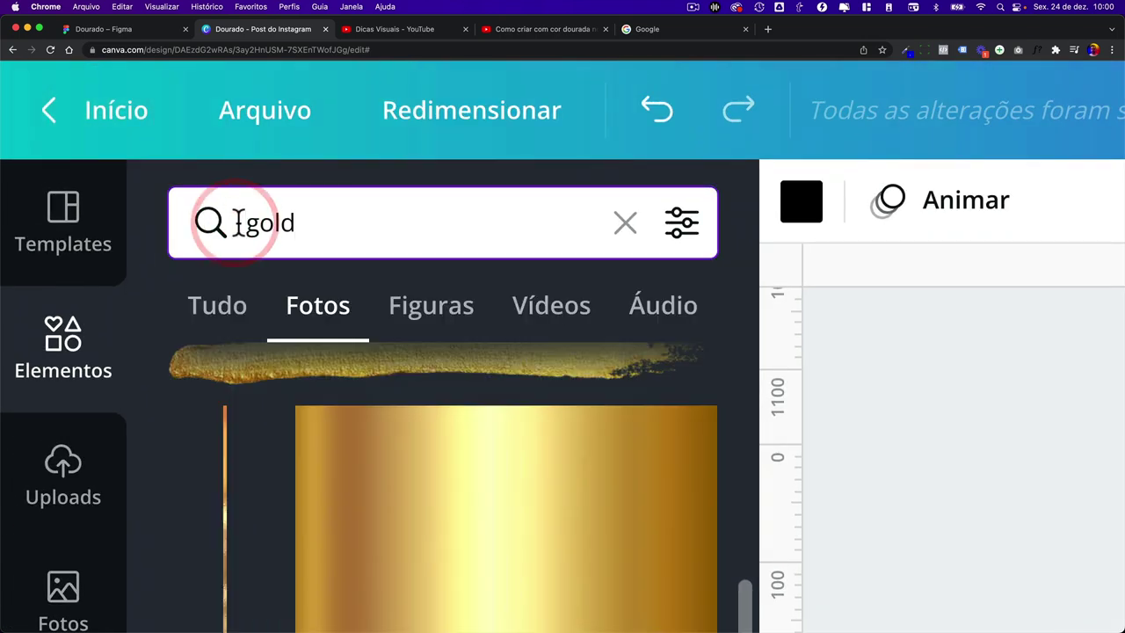
text(rose)
key(Return)
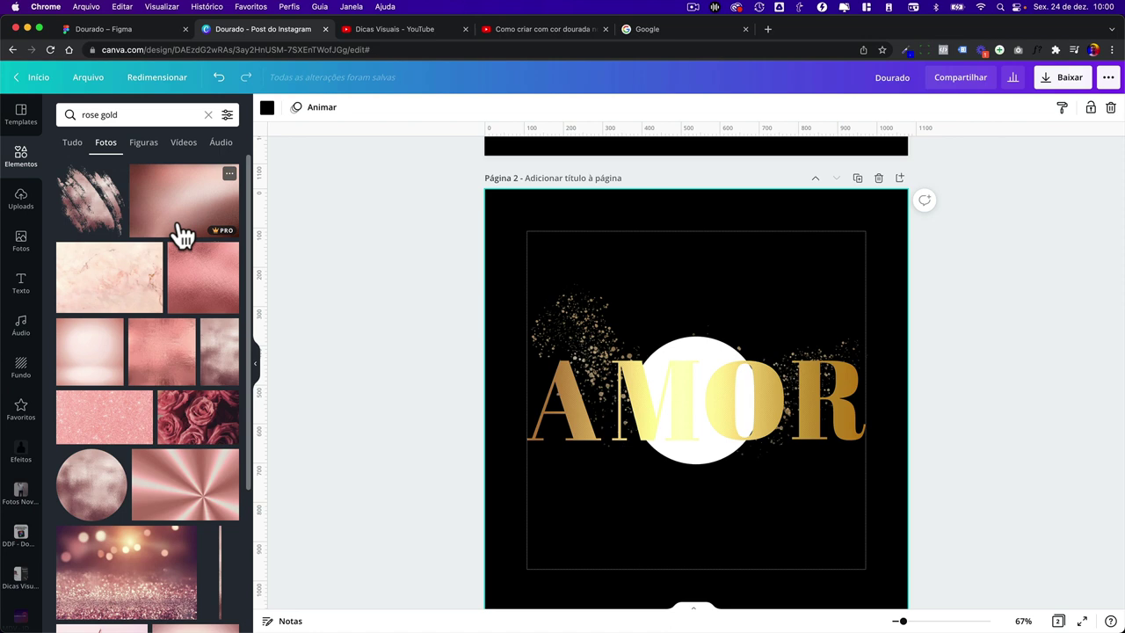
scroll(191, 329, down, 2)
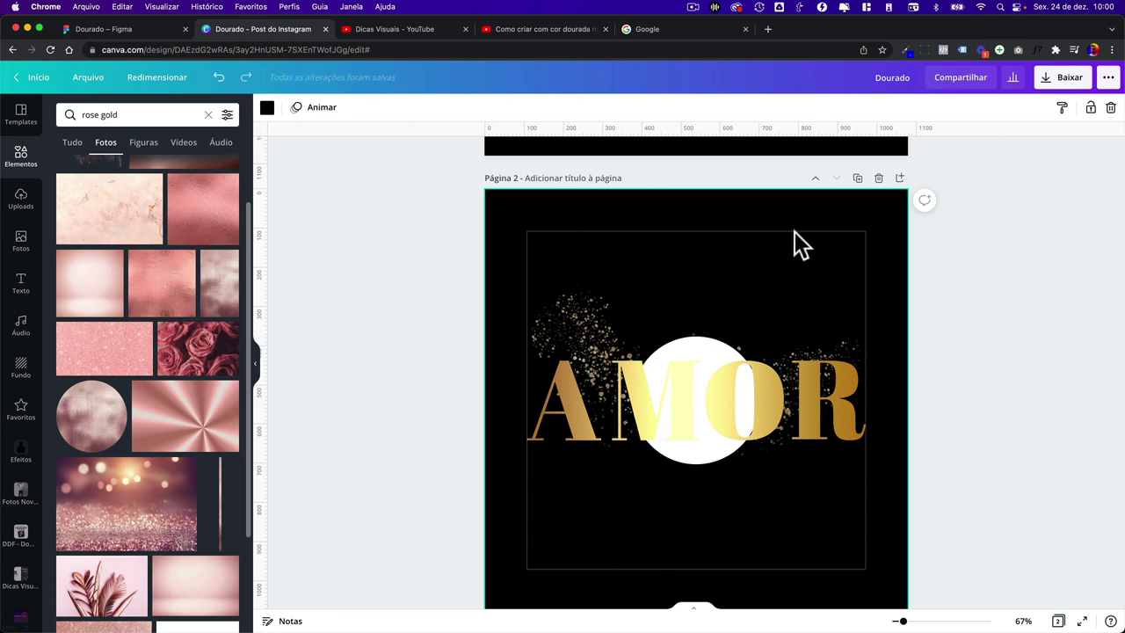
scroll(747, 255, up, 3)
scroll(709, 283, down, 4)
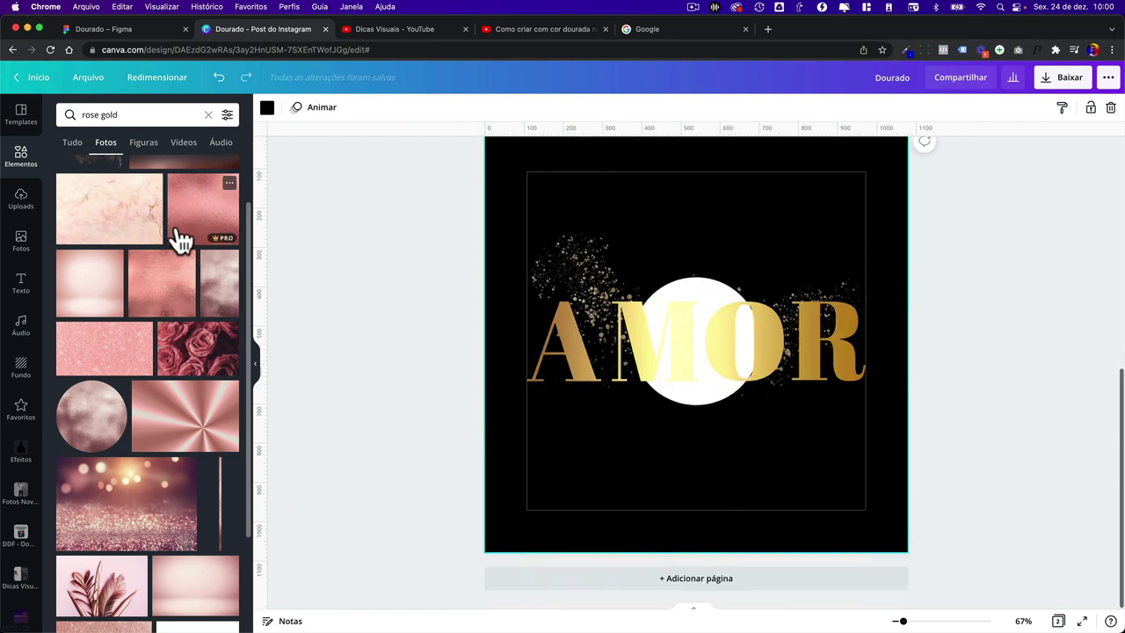
- Fill the letter A with a rose-gold photo enlarged to cover the word
drag(200, 215, 582, 351)
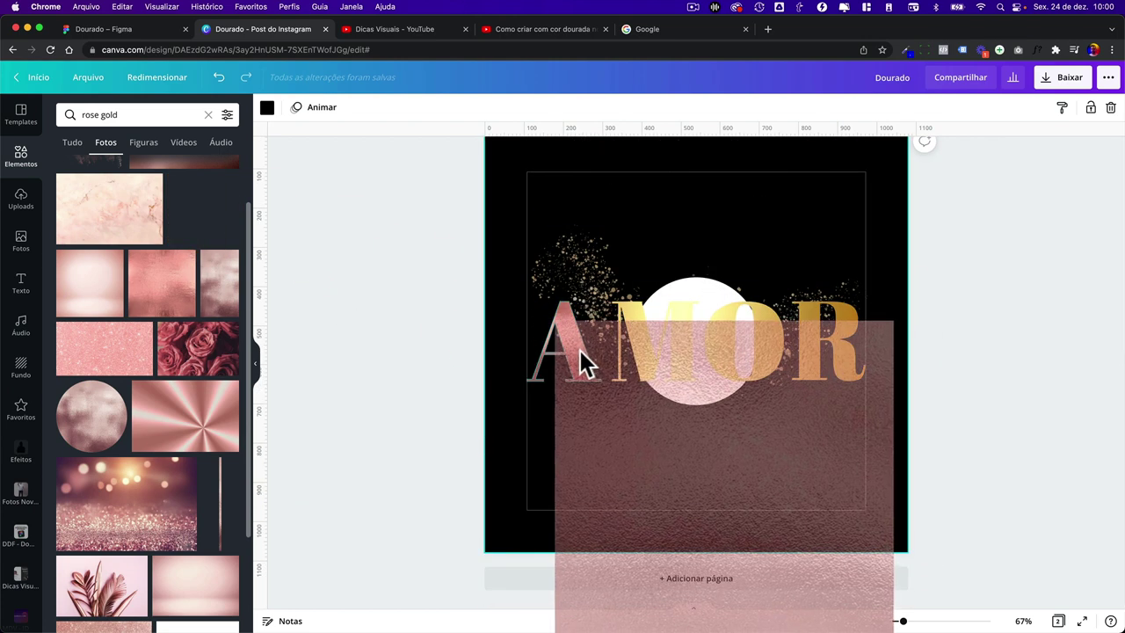
double_click(574, 319)
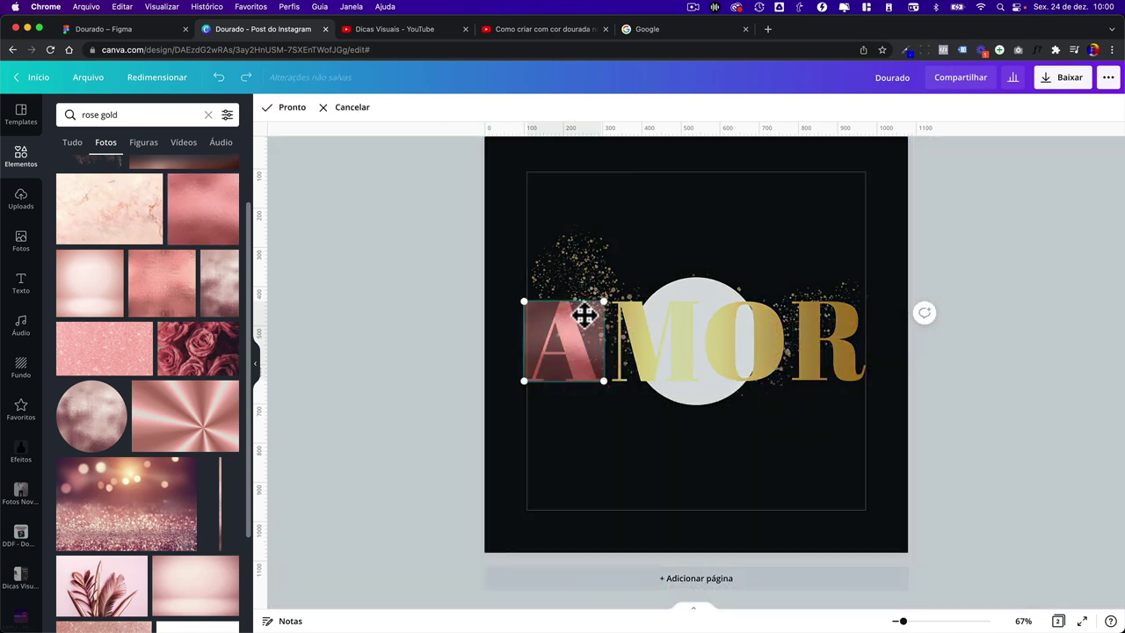
drag(607, 305, 733, 182)
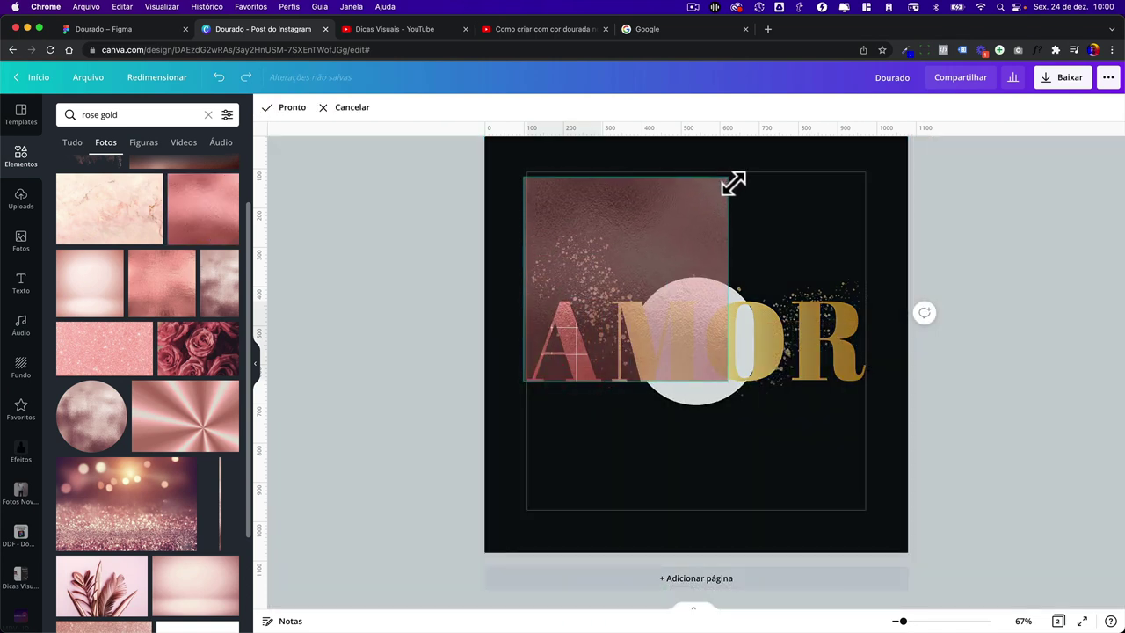
drag(732, 381, 864, 510)
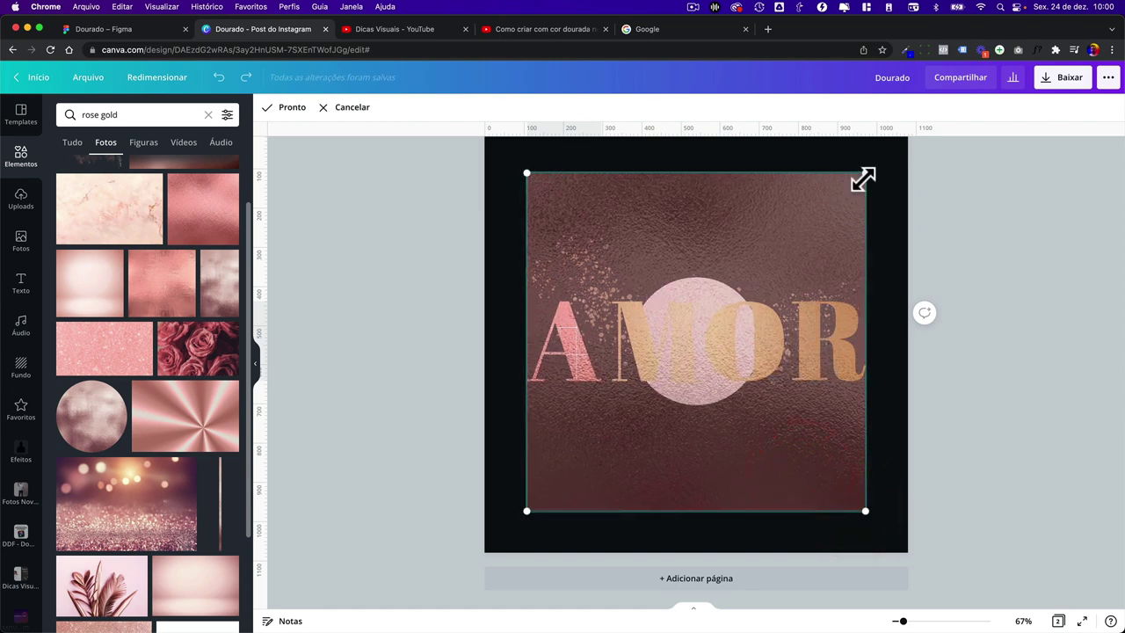
click(426, 387)
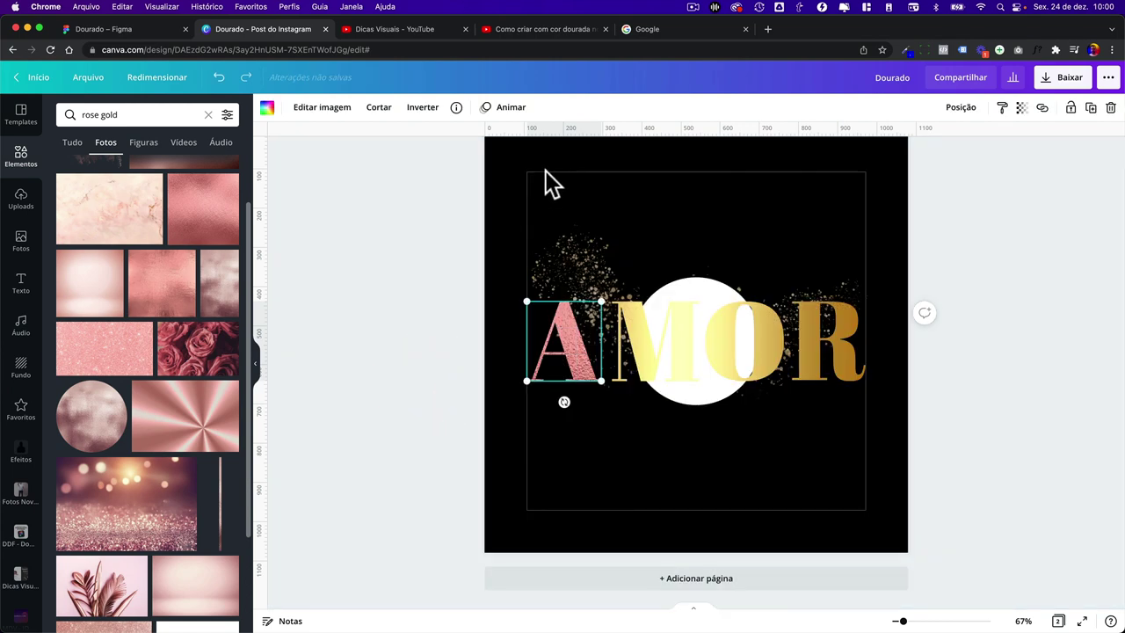
- Hide and then show the page margins again in the design settings
click(89, 77)
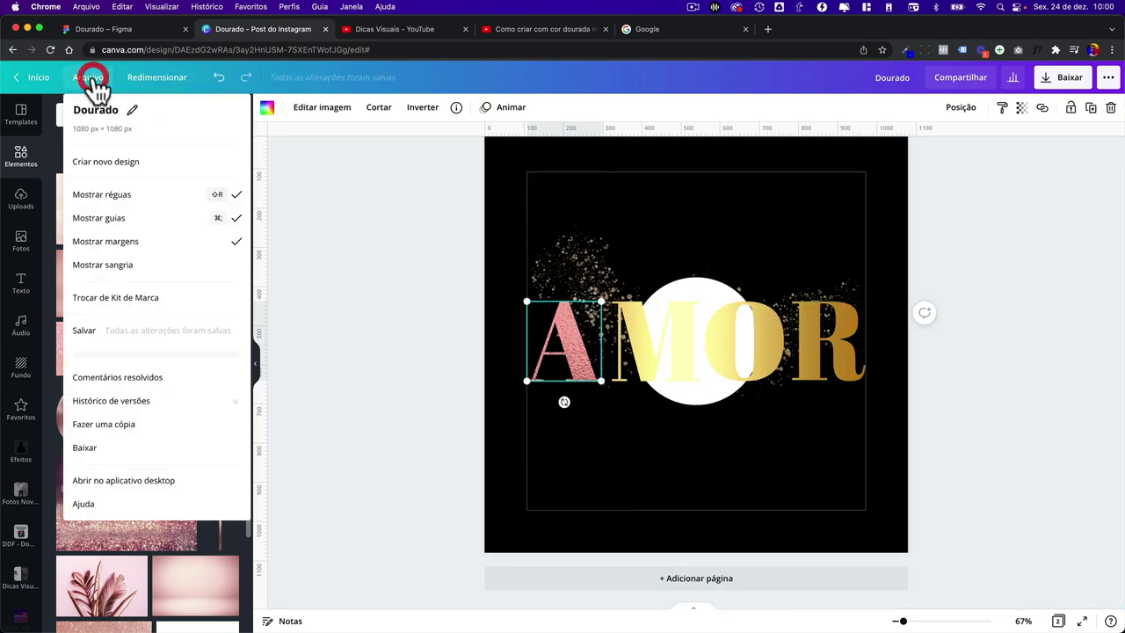
click(117, 242)
click(97, 79)
click(104, 235)
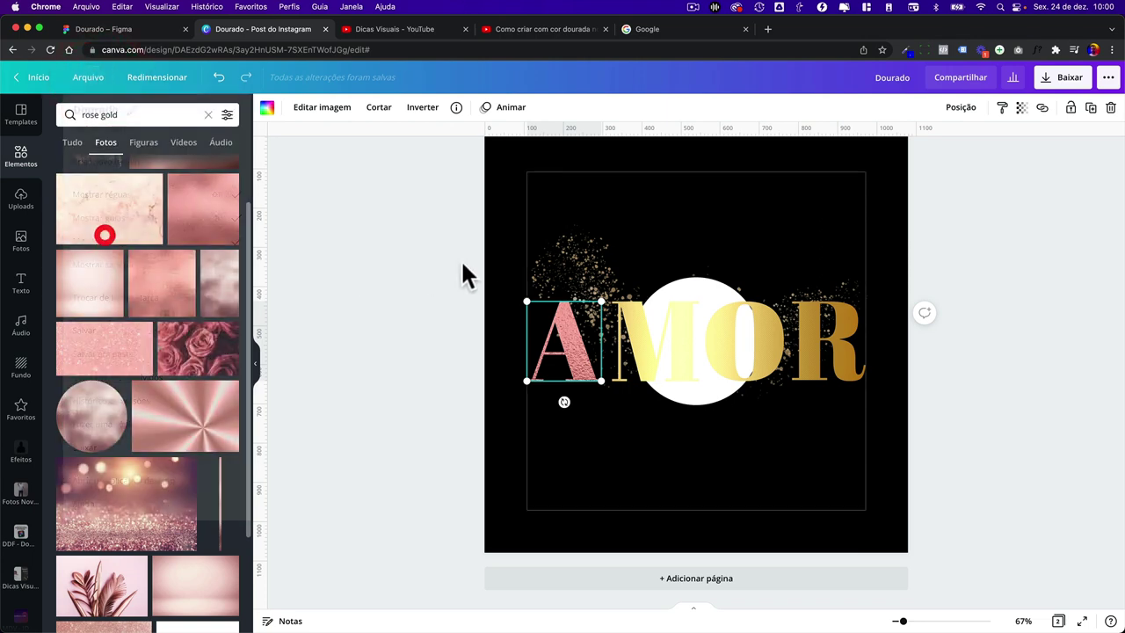
drag(484, 202, 519, 394)
click(394, 361)
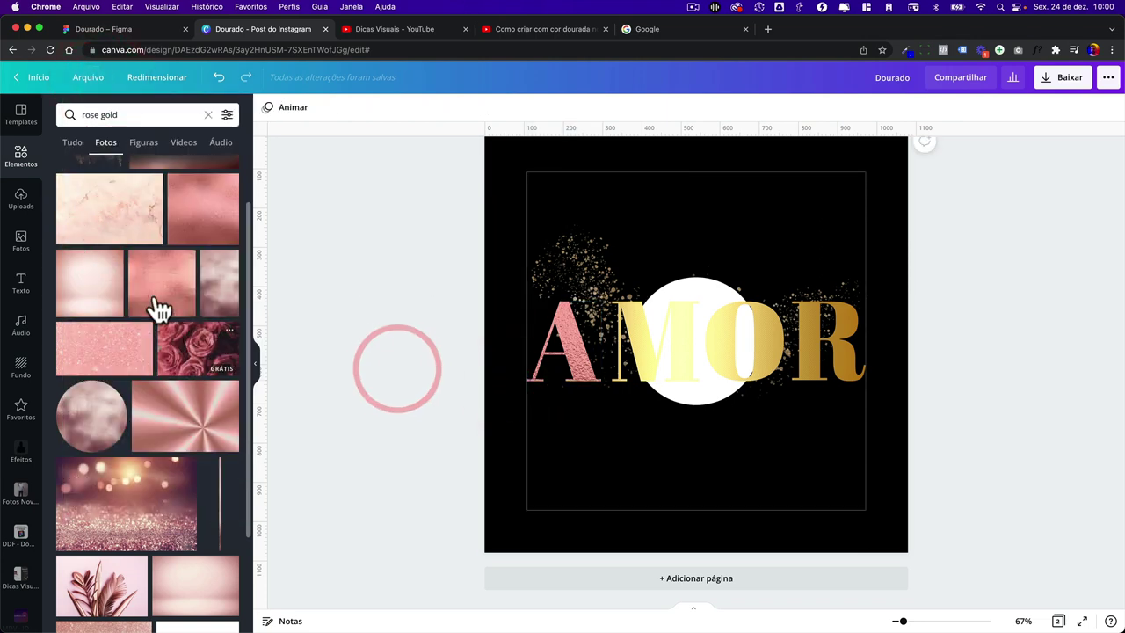
- Fill the M and R letters with enlarged rose-gold photos
mouse_move(159, 307)
mouse_down()
mouse_move(644, 332)
mouse_move(633, 319)
mouse_up()
double_click(630, 324)
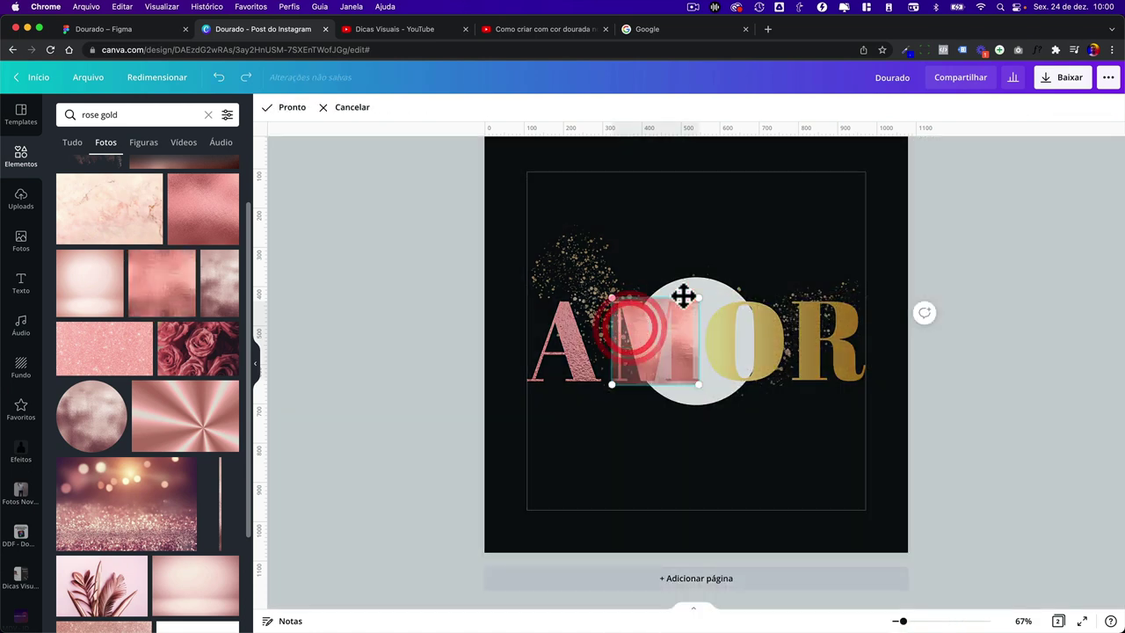
drag(699, 297, 859, 205)
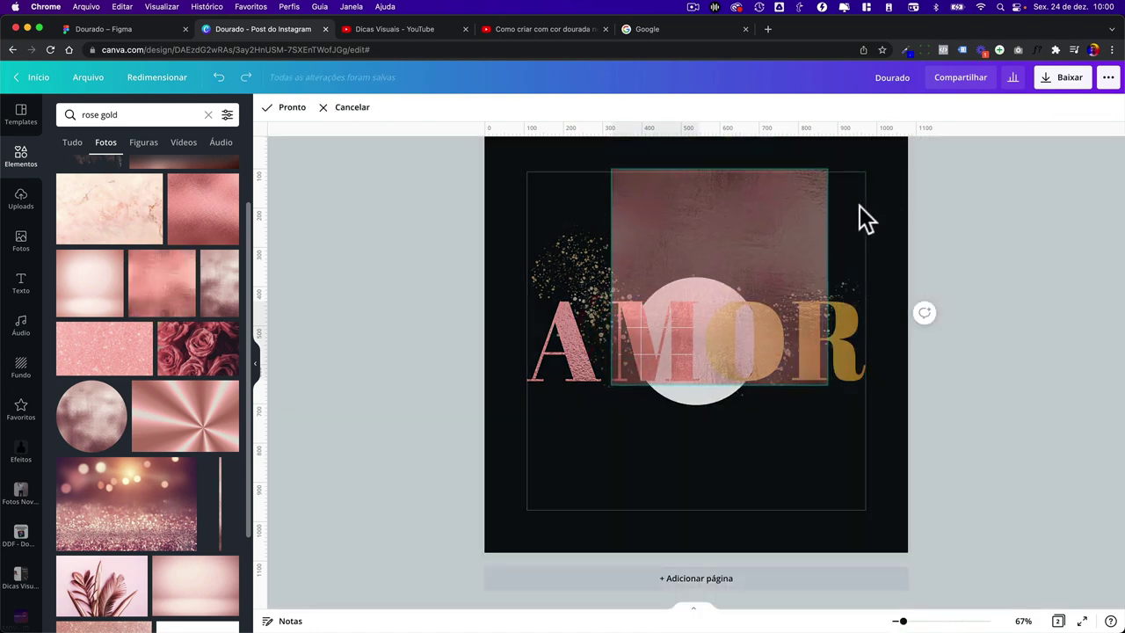
click(670, 479)
mouse_move(189, 294)
mouse_down()
mouse_move(722, 343)
mouse_move(148, 302)
mouse_move(804, 348)
mouse_move(712, 468)
mouse_up()
double_click(805, 348)
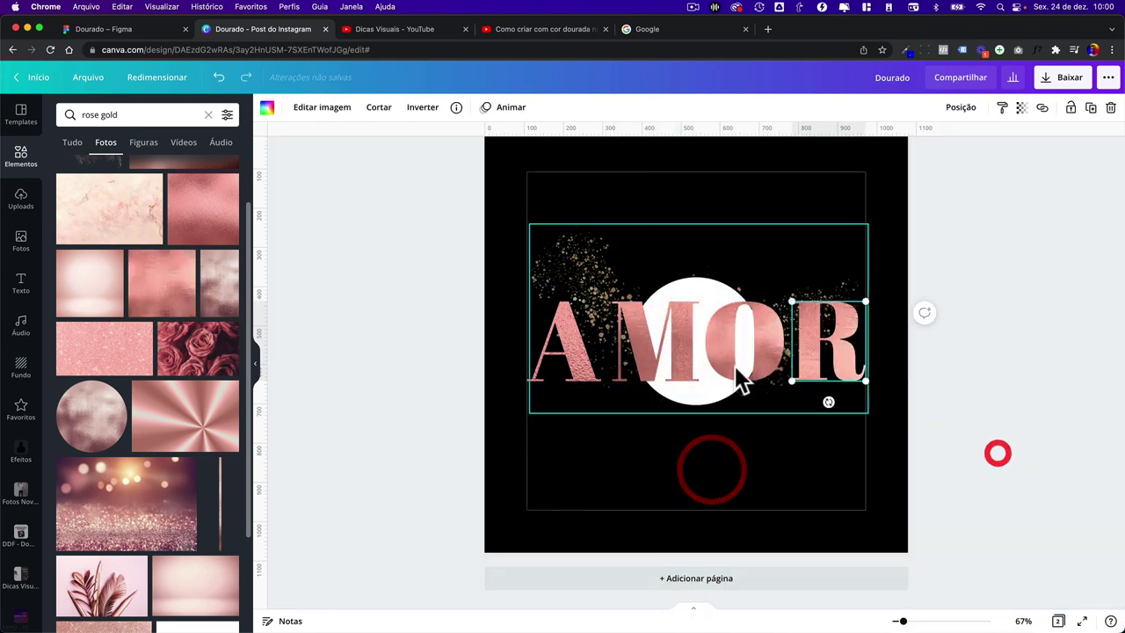
- Delete the sparkles element scattered around AMOR
click(605, 263)
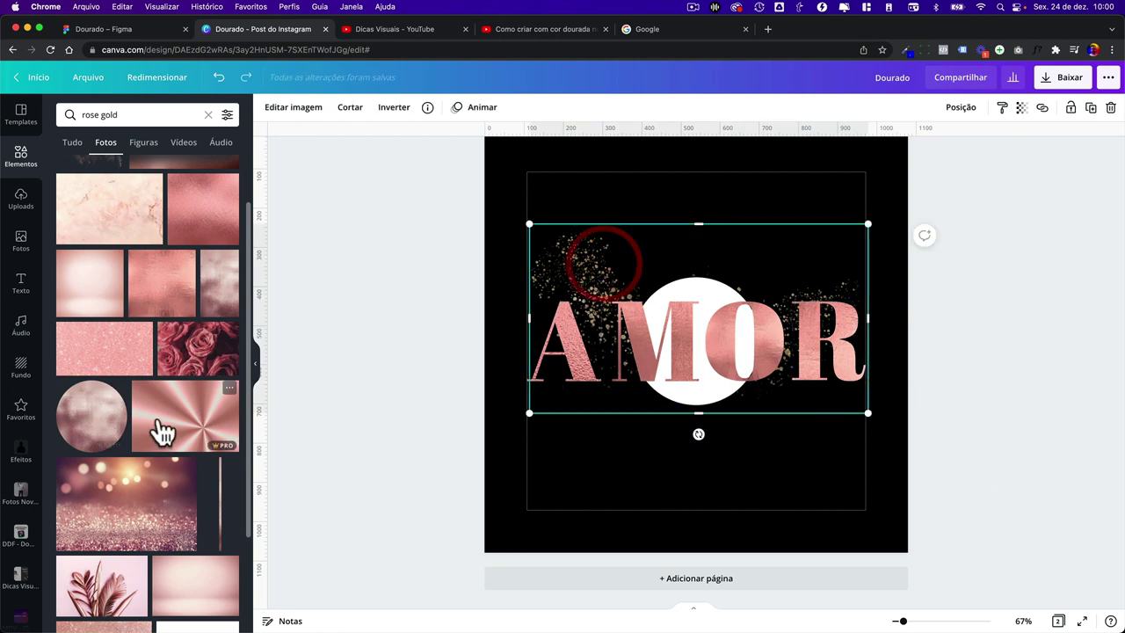
scroll(163, 431, down, 3)
mouse_move(580, 258)
mouse_down()
mouse_move(554, 223)
mouse_move(580, 281)
mouse_up()
key(Delete)
- Change the photo search from 'rose gold' to 'gold'
scroll(119, 438, down, 2)
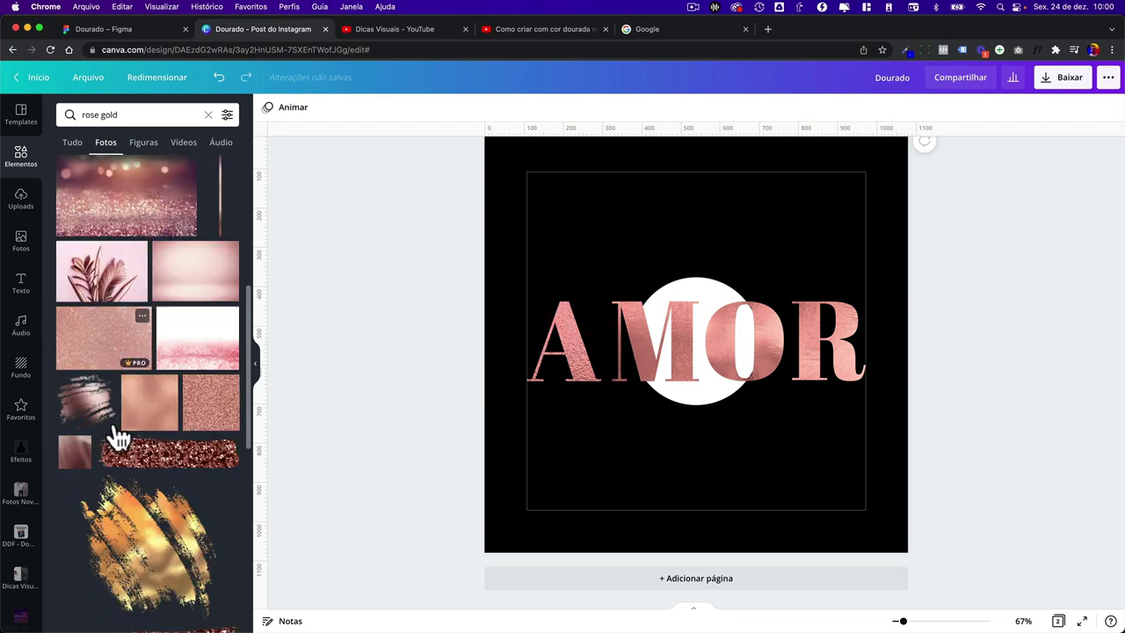
scroll(119, 438, down, 3)
scroll(130, 432, down, 3)
scroll(130, 433, down, 3)
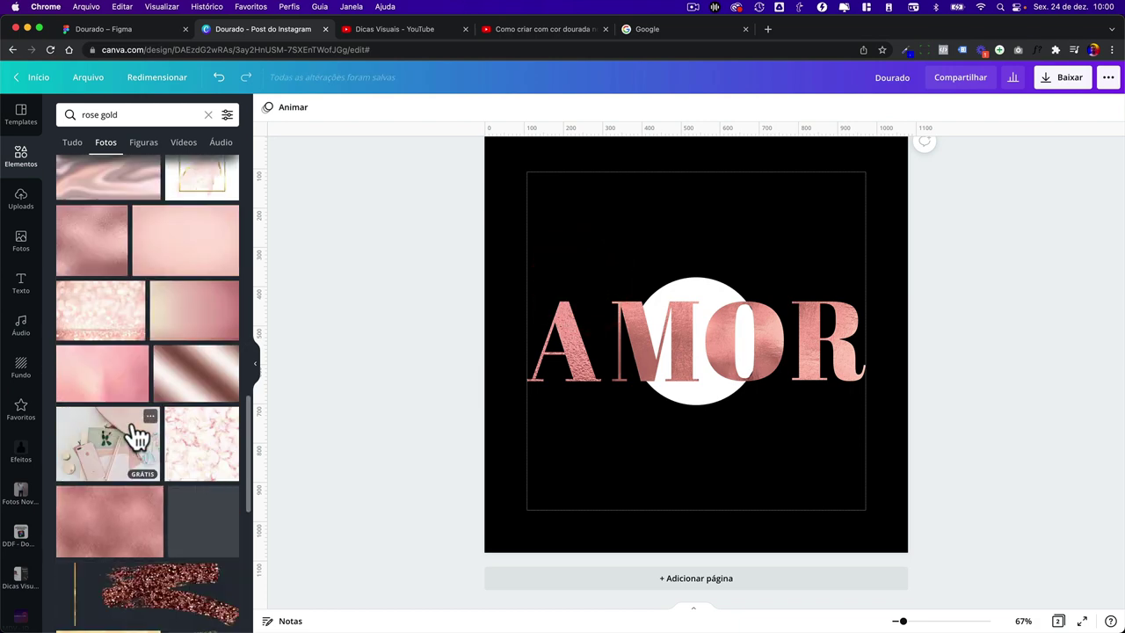
click(115, 114)
double_click(91, 114)
key(BackSpace)
key(Return)
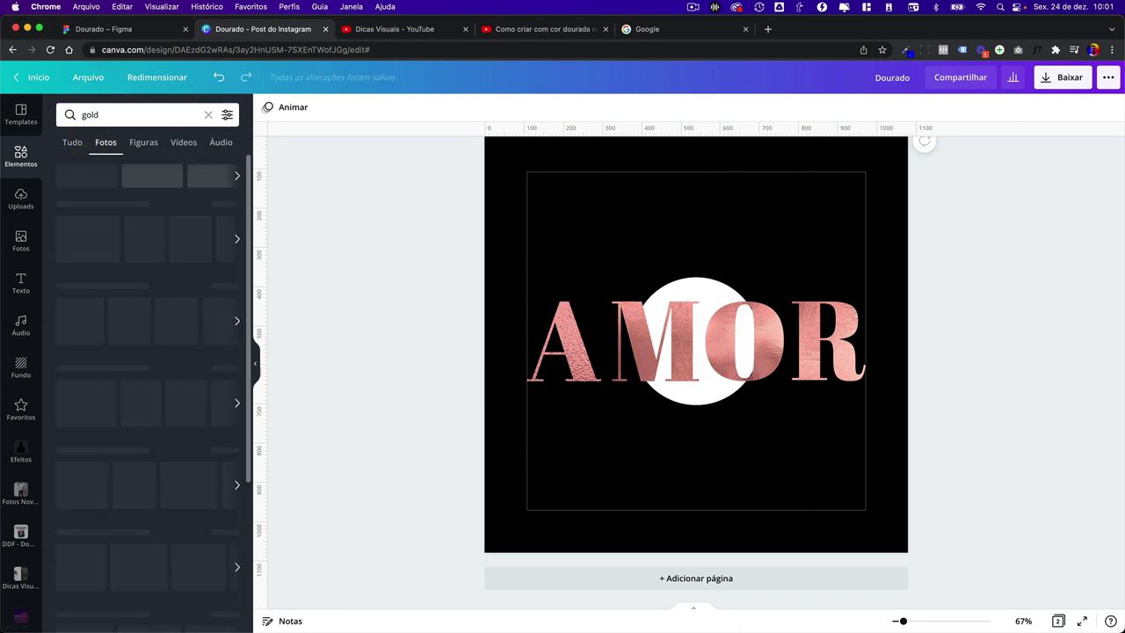
- Add a gold brushed circle photo over AMOR, resize it, then delete it
scroll(134, 271, down, 2)
scroll(145, 279, down, 2)
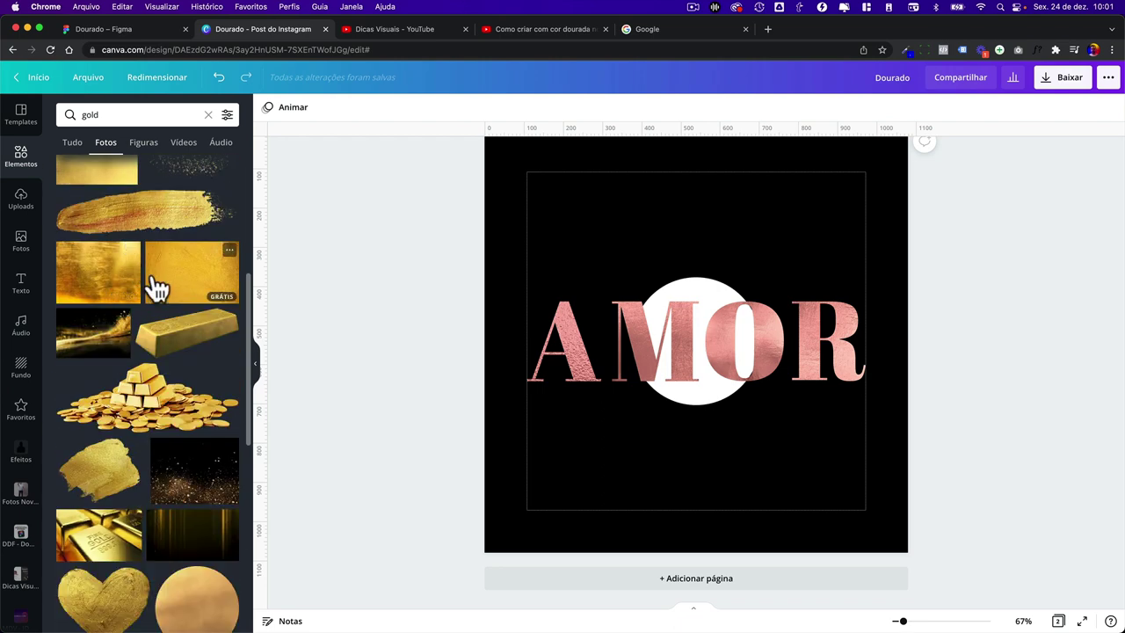
scroll(156, 287, down, 2)
scroll(176, 343, down, 2)
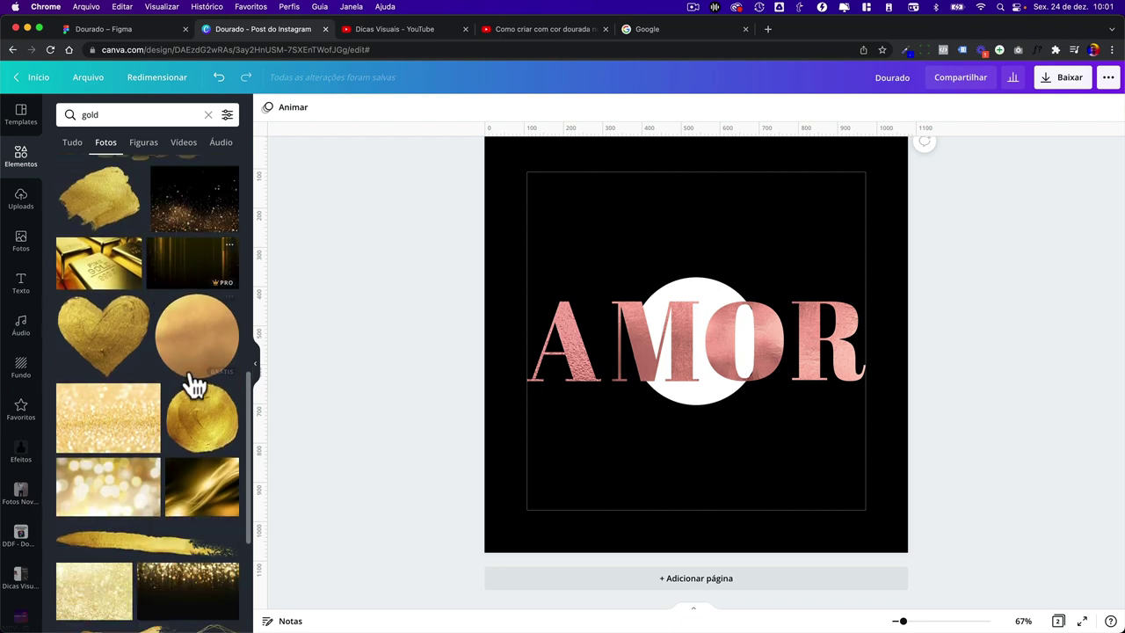
click(211, 438)
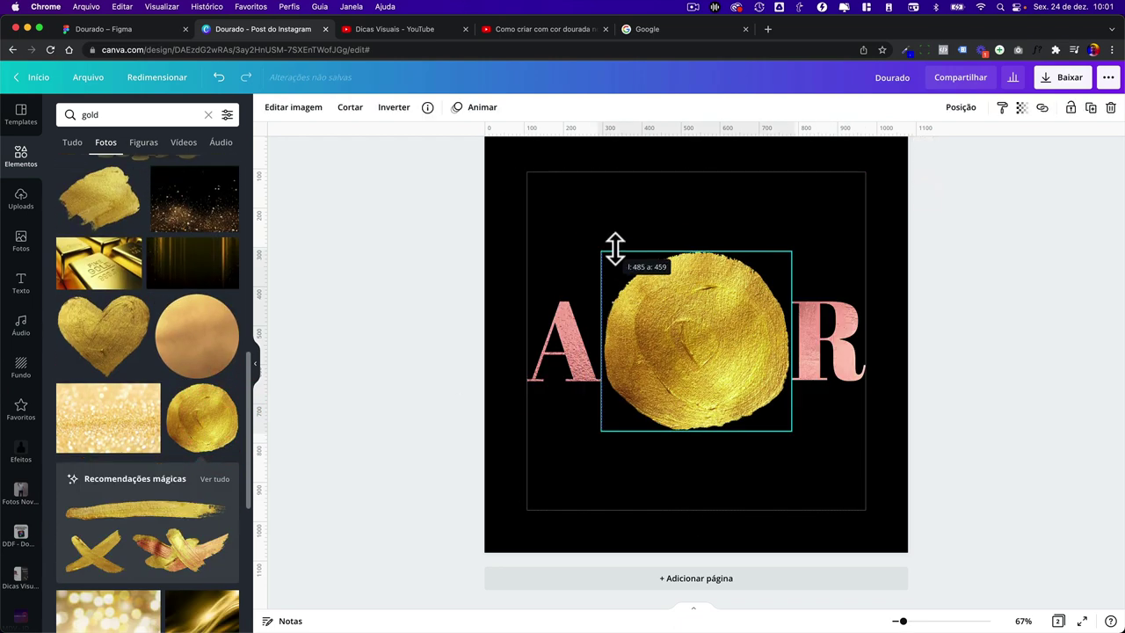
drag(529, 181, 634, 261)
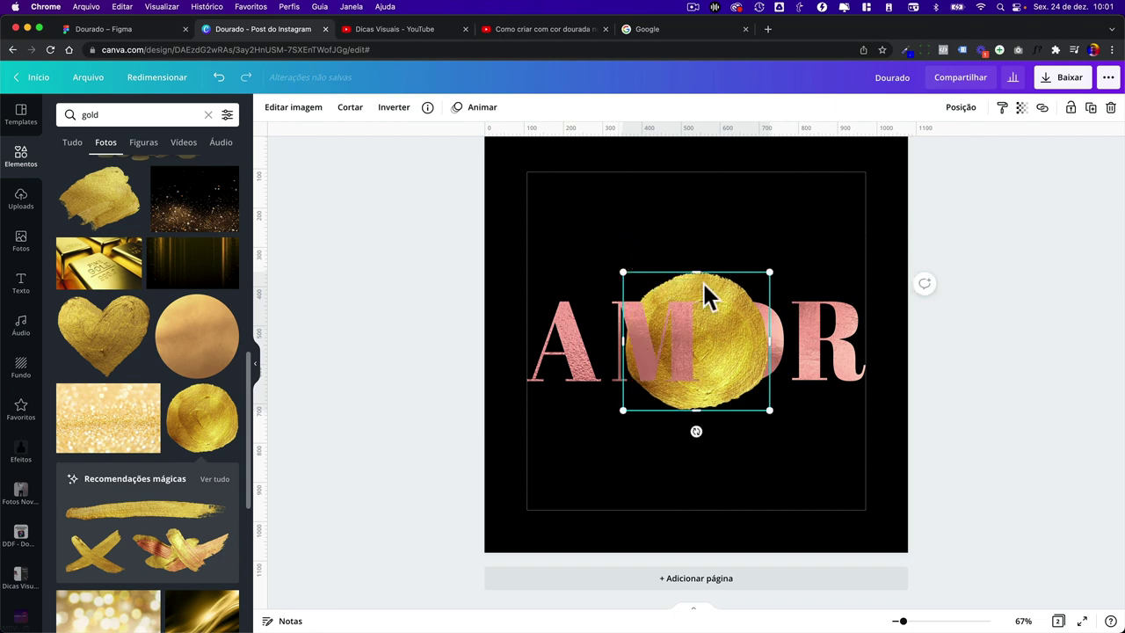
mouse_move(709, 295)
mouse_down()
mouse_move(713, 442)
mouse_move(710, 288)
mouse_move(673, 329)
mouse_move(714, 287)
mouse_move(727, 297)
mouse_move(677, 282)
mouse_up()
key(Delete)
scroll(231, 431, down, 5)
scroll(225, 410, down, 1)
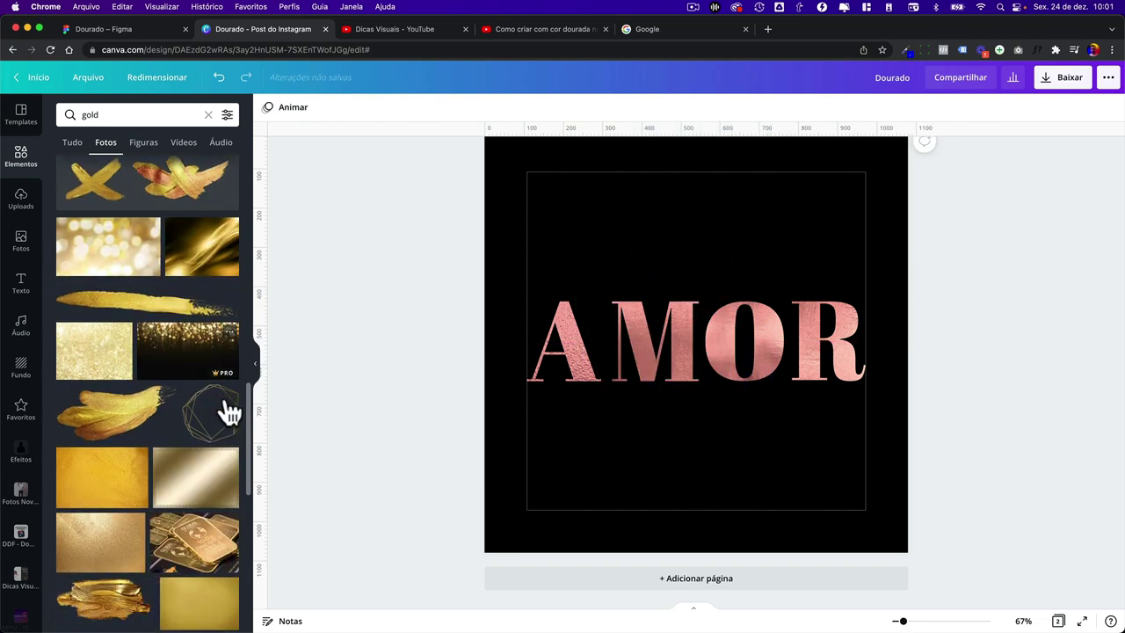
scroll(153, 396, down, 1)
- Add the gold geometric frame and enlarge it to the page margins
scroll(205, 329, down, 1)
click(205, 325)
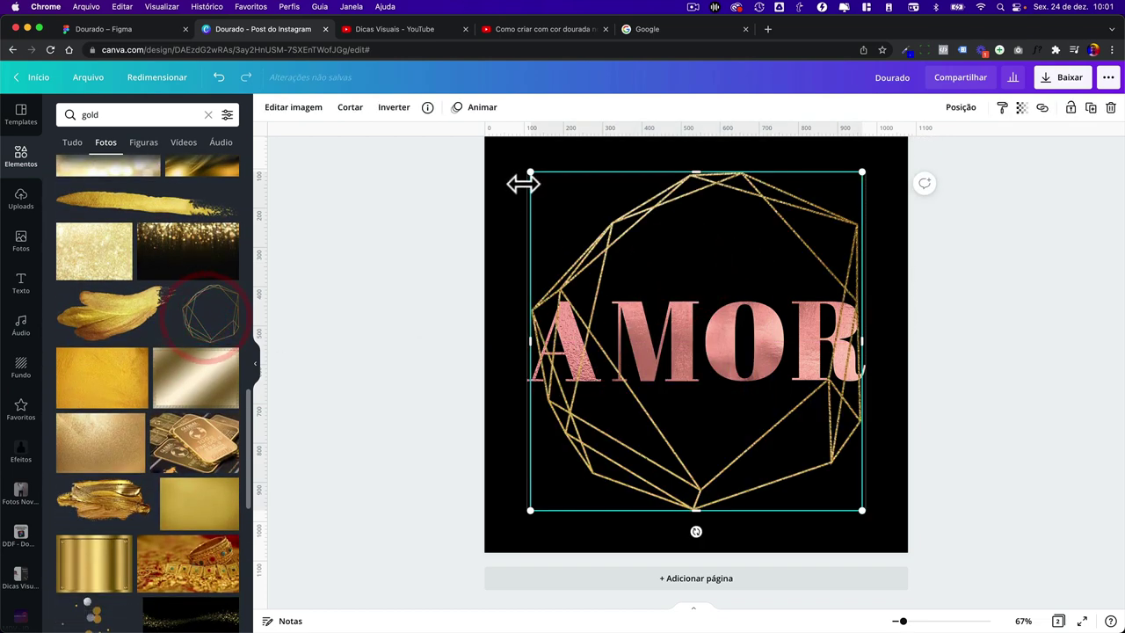
drag(530, 174, 523, 171)
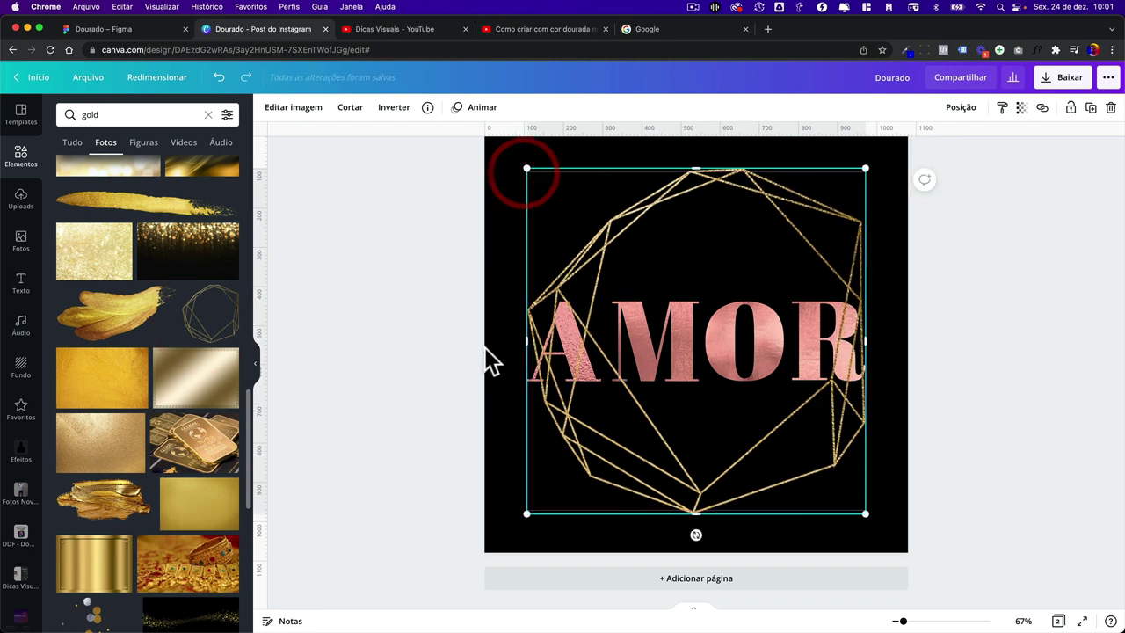
- Group the AMOR letters and shrink them to fit inside the frame
drag(477, 346, 884, 346)
click(788, 437)
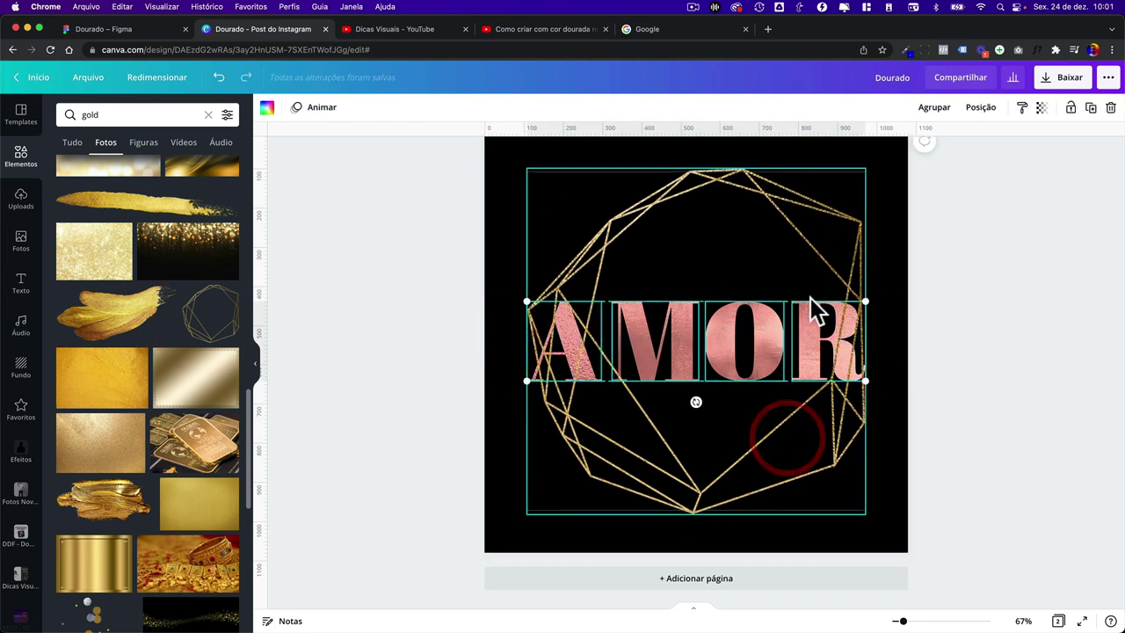
key(super+g)
mouse_move(865, 300)
mouse_down()
mouse_move(786, 319)
mouse_move(835, 314)
mouse_up()
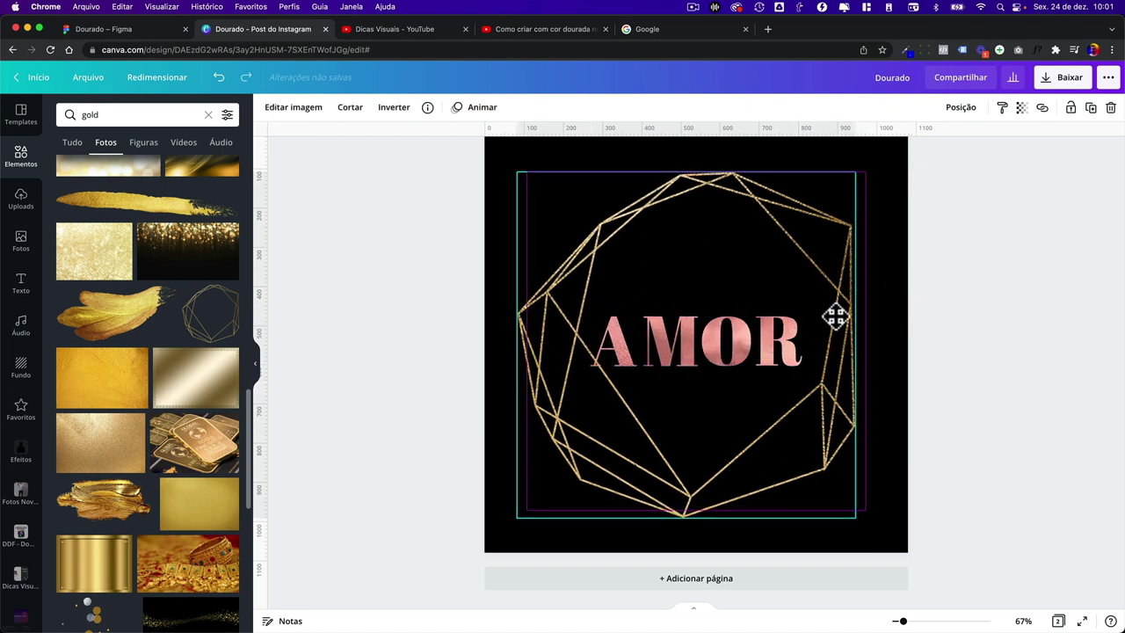
click(918, 312)
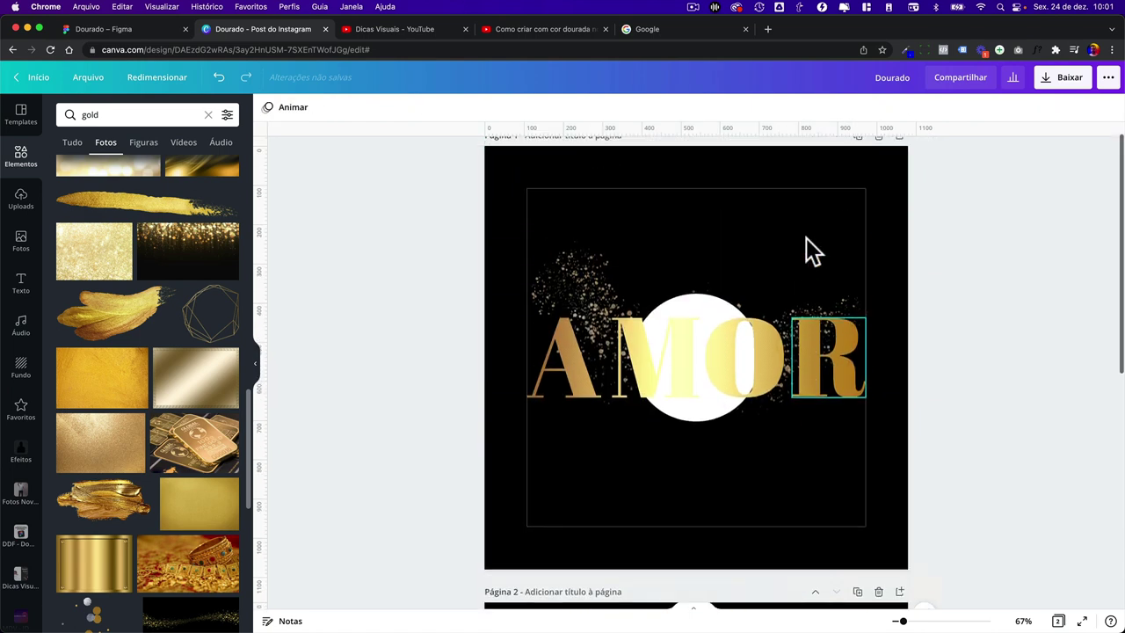
- Add a new blank third page to the design
scroll(806, 238, down, 5)
scroll(806, 239, up, 3)
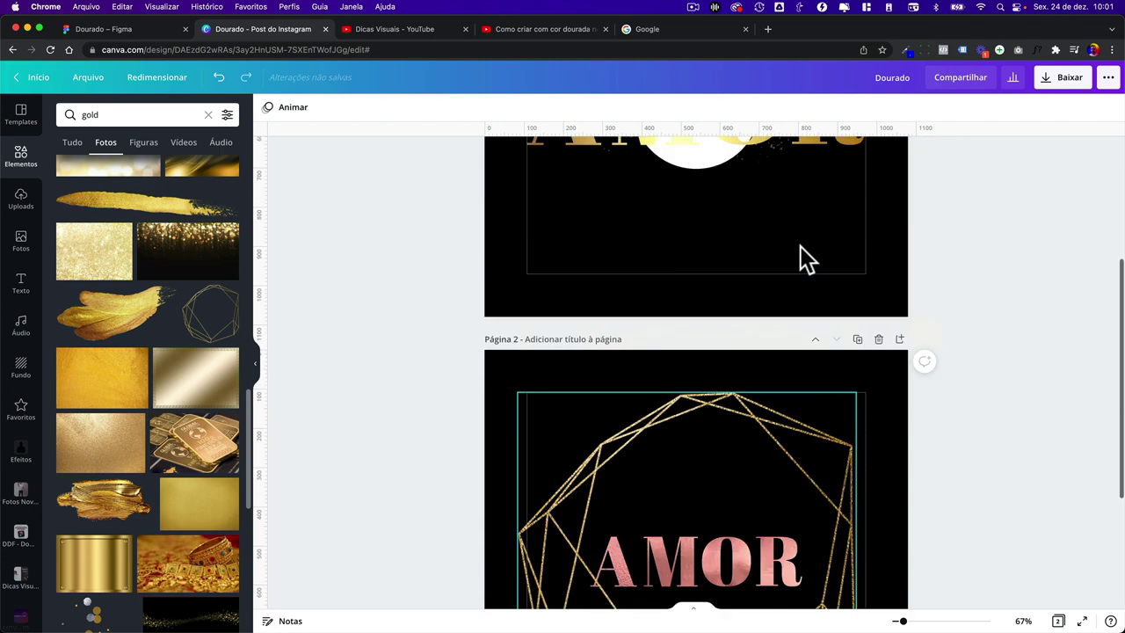
scroll(677, 299, up, 3)
scroll(610, 360, down, 2)
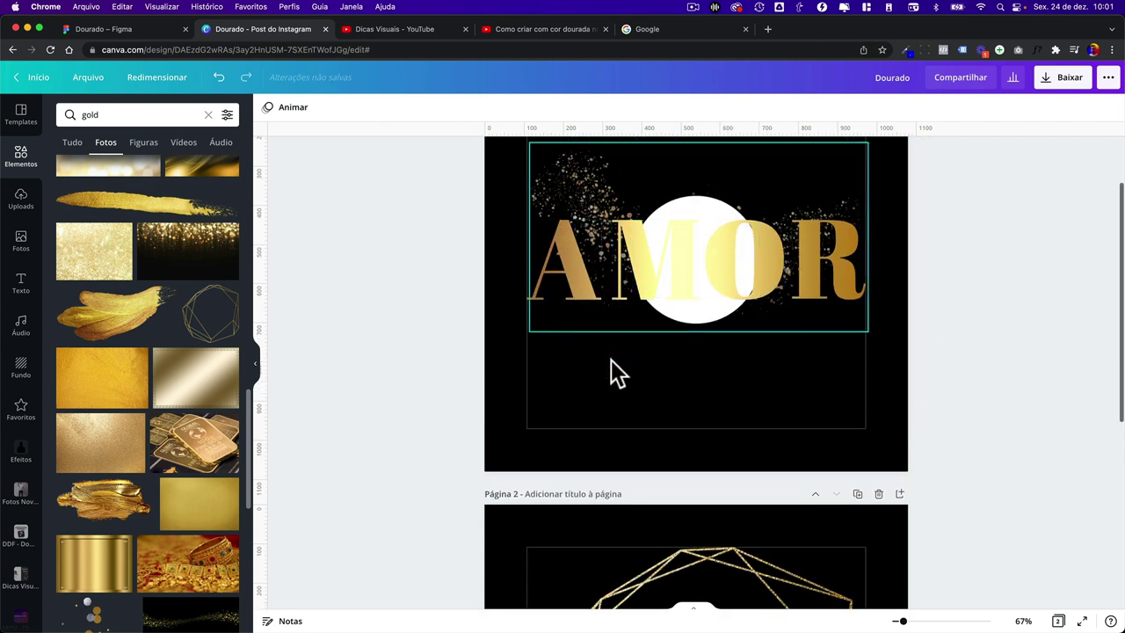
scroll(580, 422, down, 3)
scroll(563, 492, down, 4)
scroll(685, 395, down, 1)
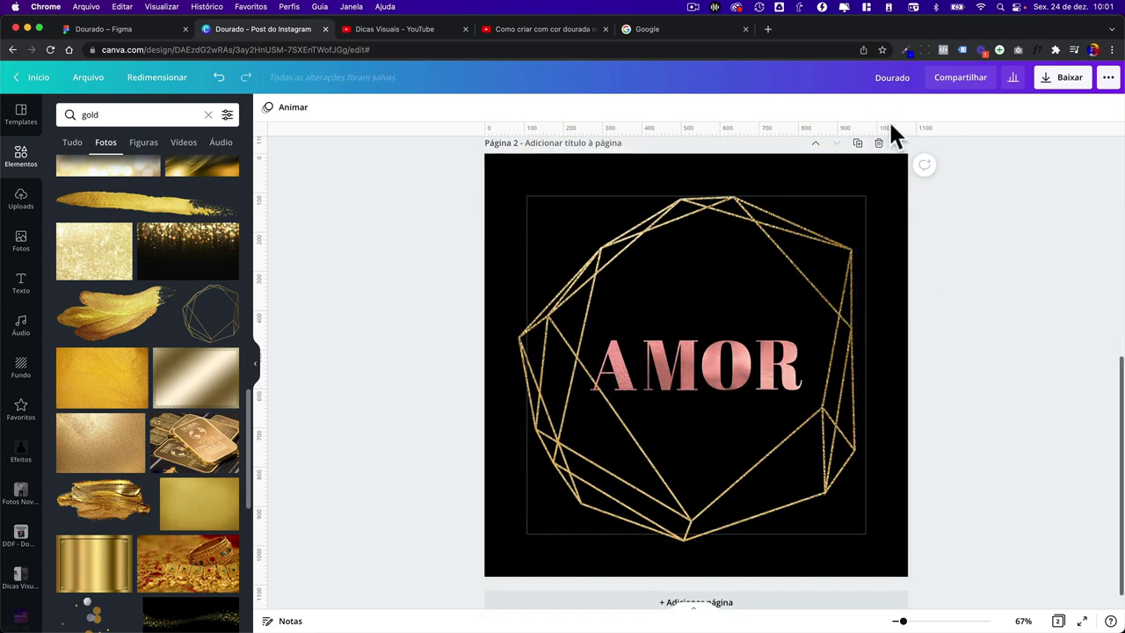
click(899, 143)
click(624, 409)
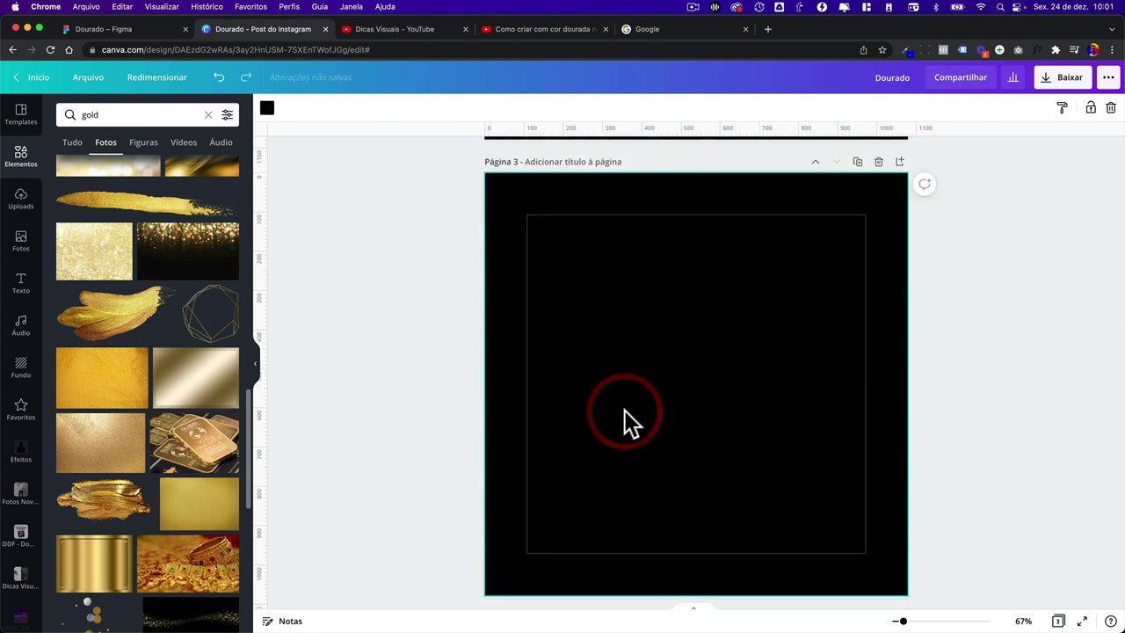
- Glance at the gold-colour tutorial video and return to the design
click(519, 29)
scroll(457, 387, down, 1)
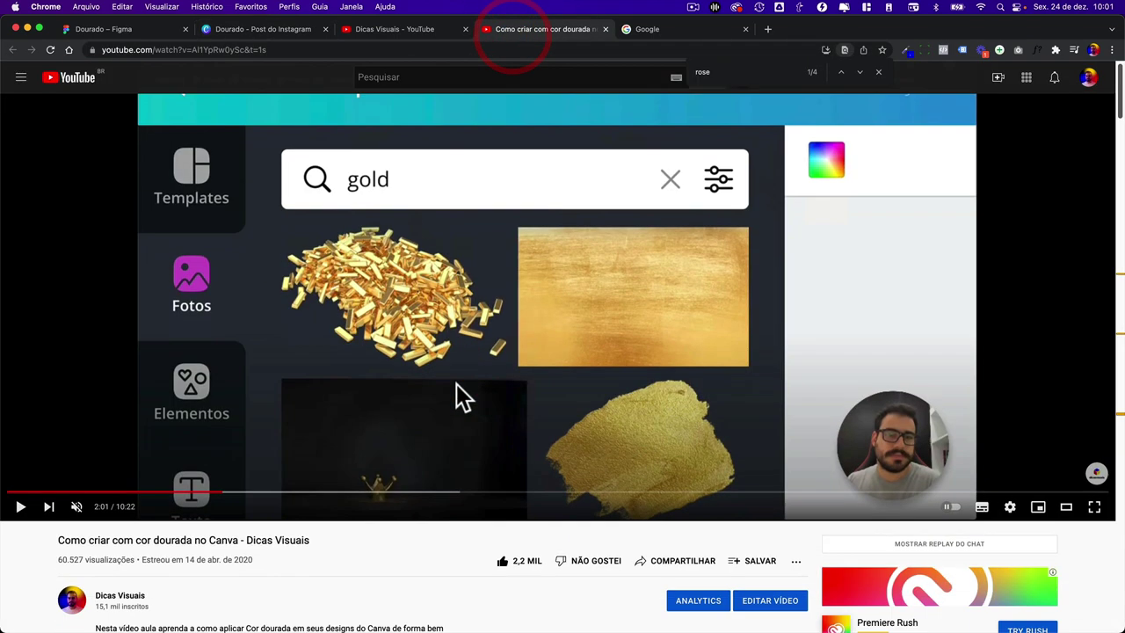
scroll(263, 439, down, 2)
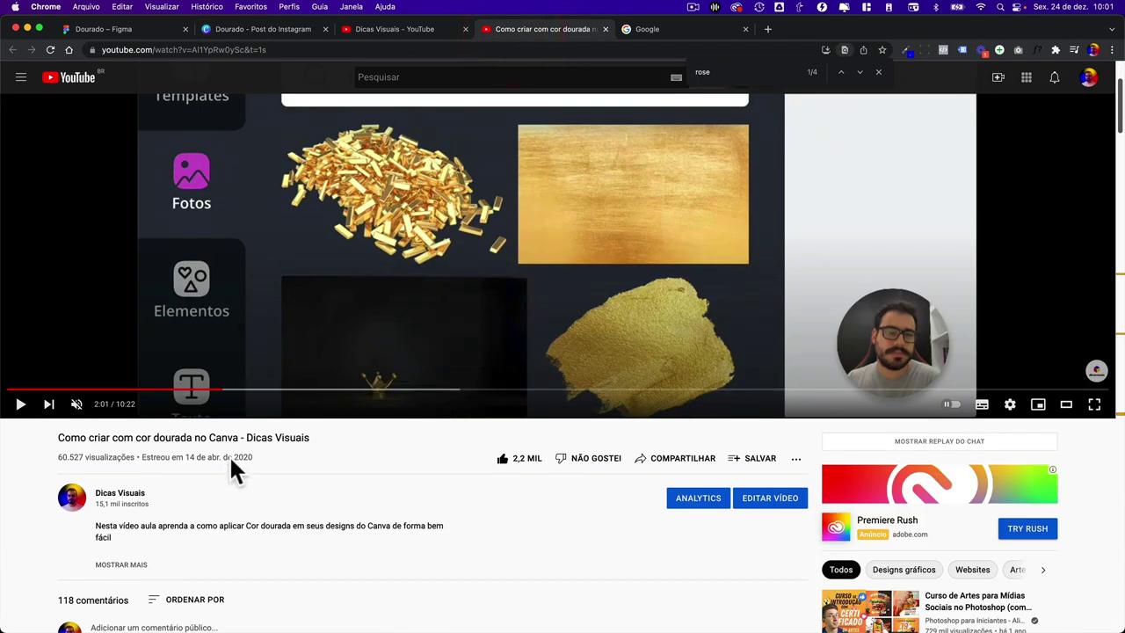
click(241, 31)
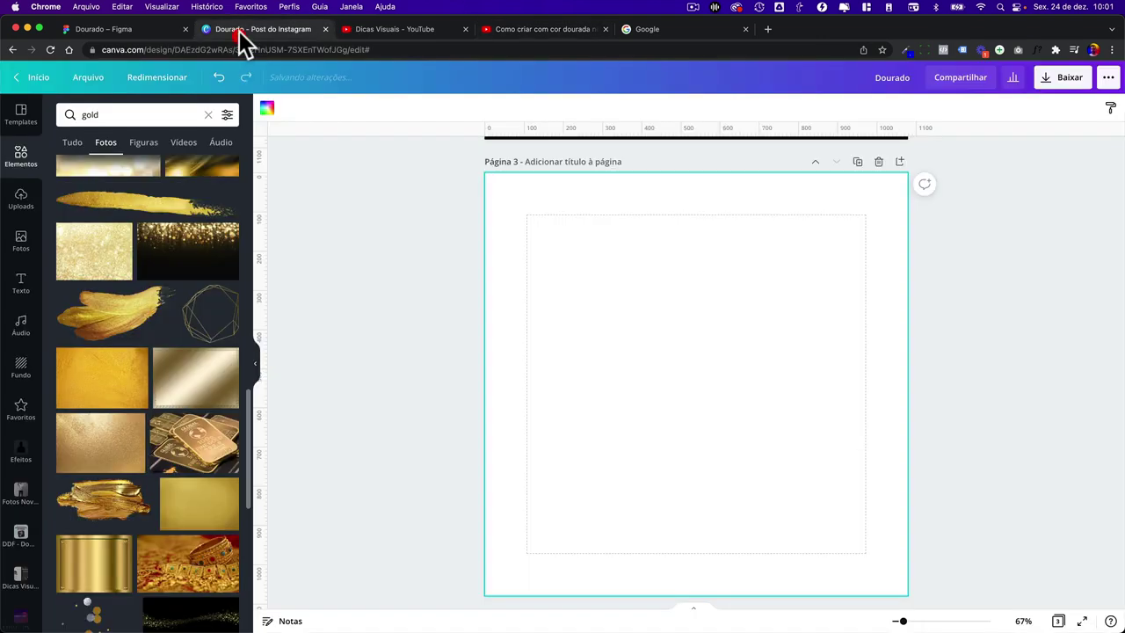
click(21, 114)
click(21, 114)
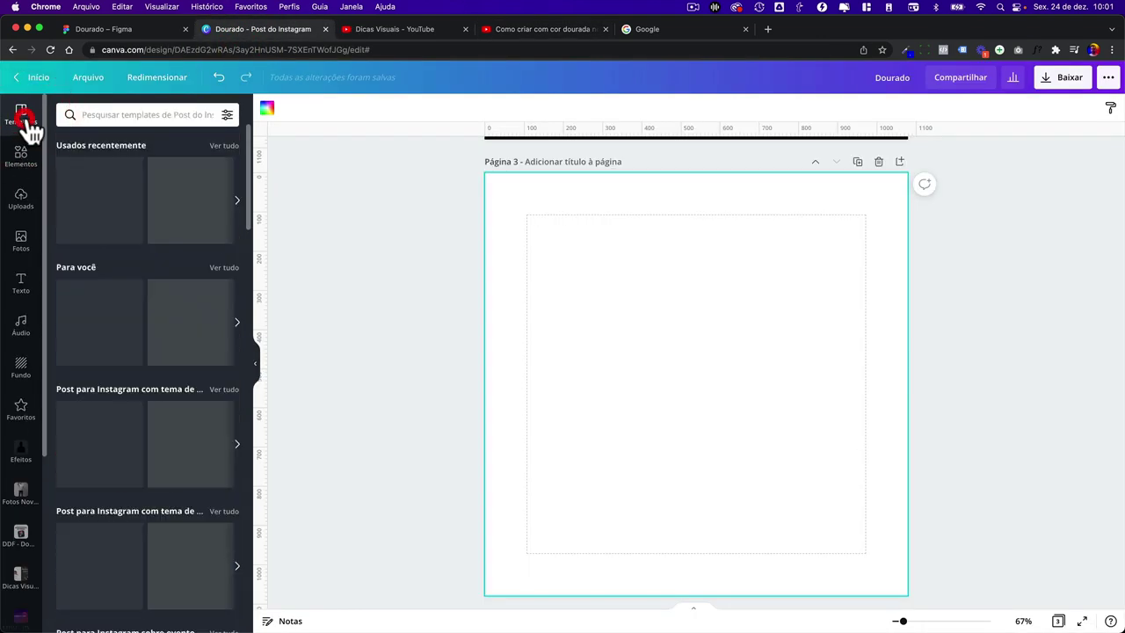
click(127, 108)
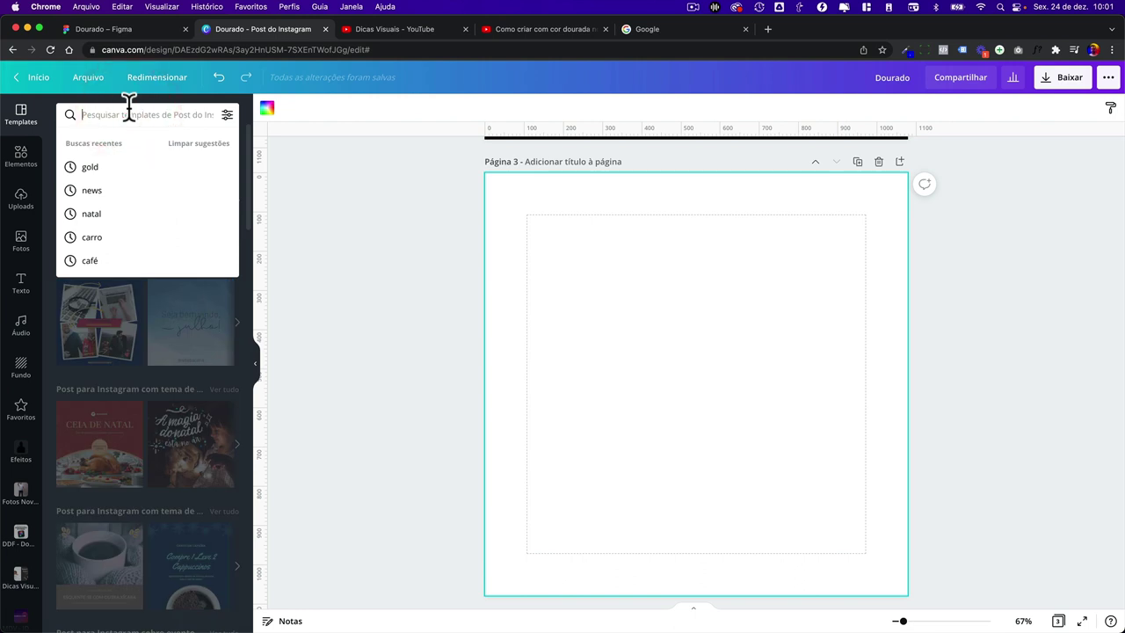
text(gold)
key(Return)
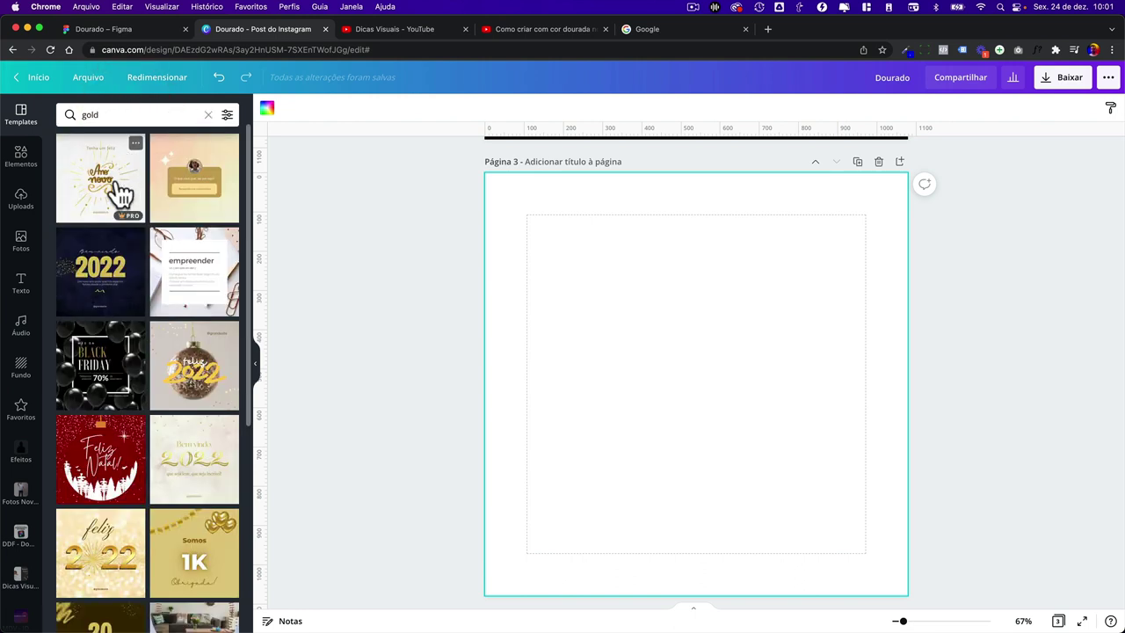
click(118, 189)
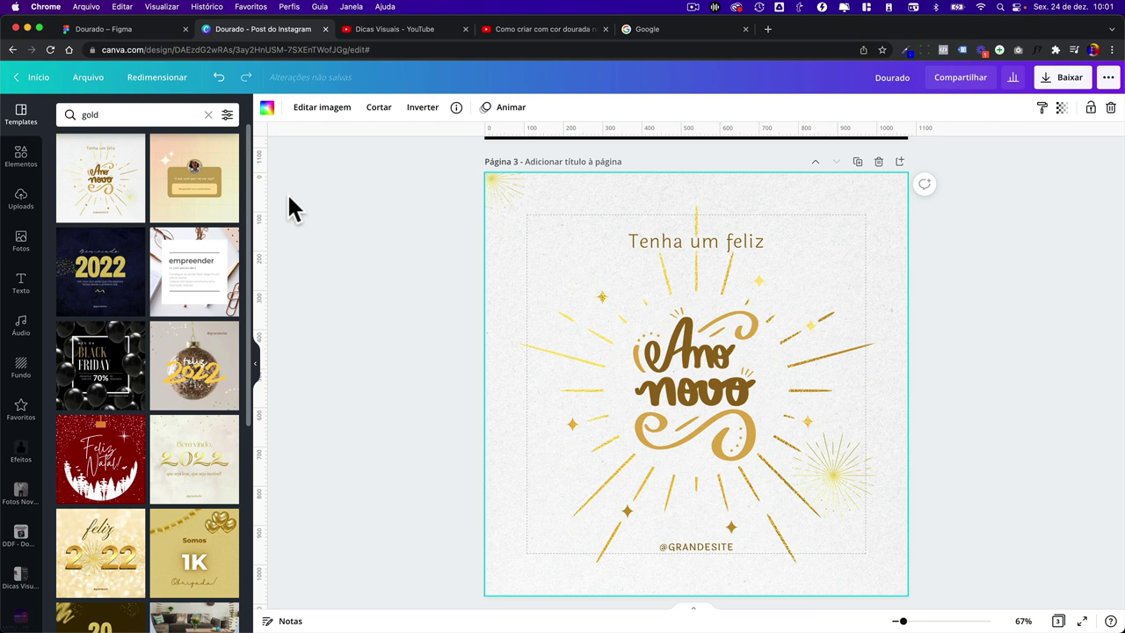
drag(675, 357, 670, 352)
scroll(685, 413, up, 5)
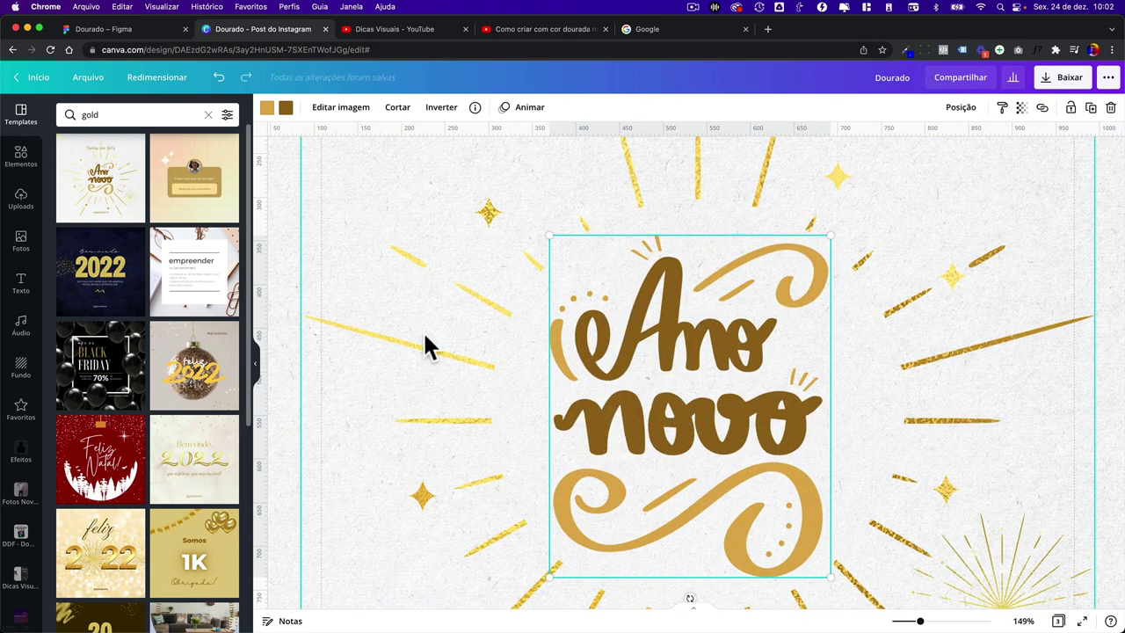
click(391, 334)
scroll(391, 334, down, 2)
scroll(475, 358, down, 2)
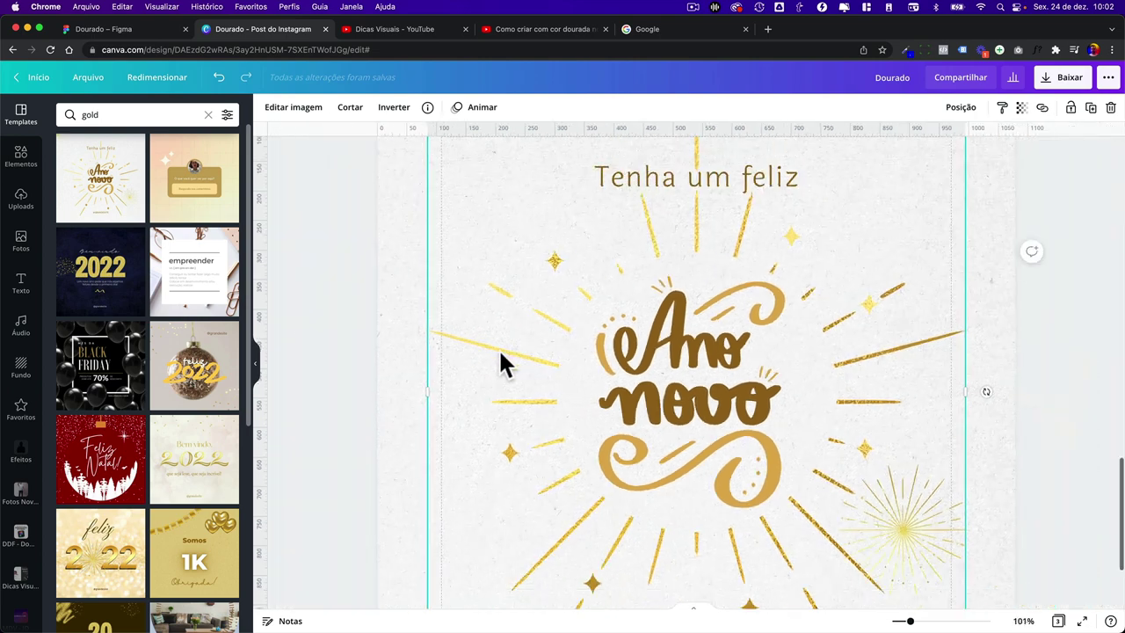
scroll(572, 378, down, 1)
scroll(633, 387, down, 1)
scroll(633, 386, down, 3)
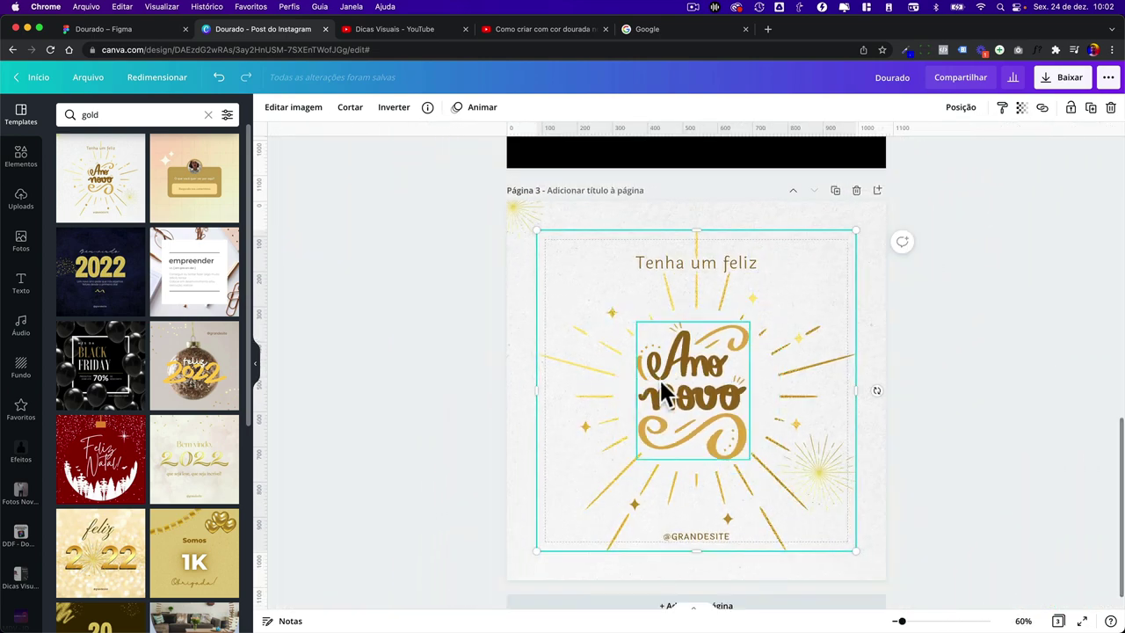
drag(660, 380, 663, 383)
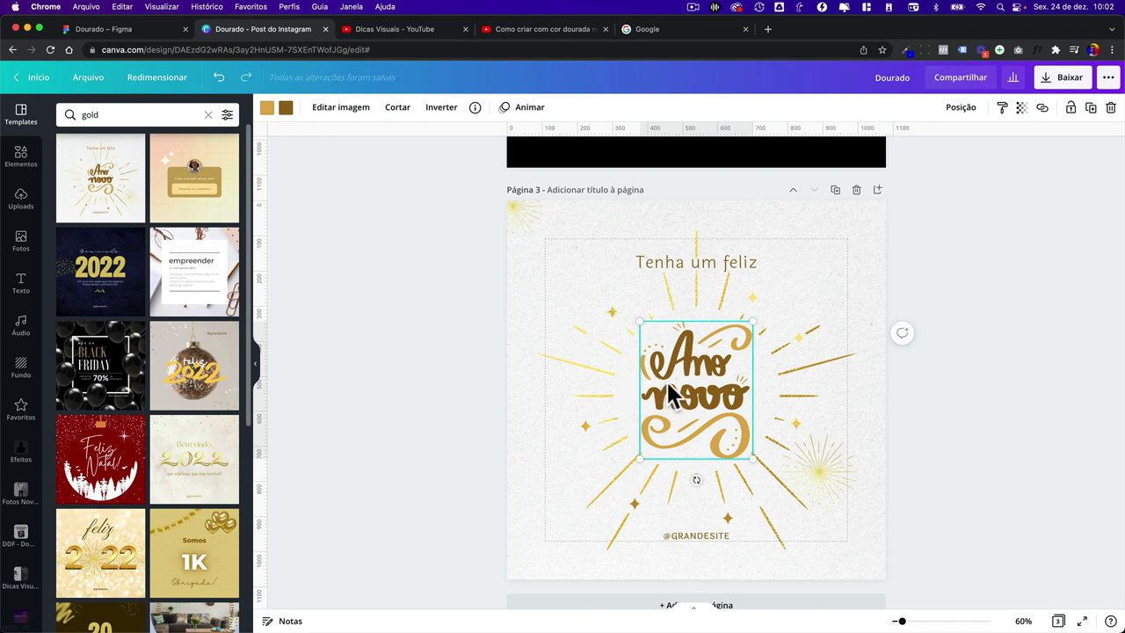
click(866, 191)
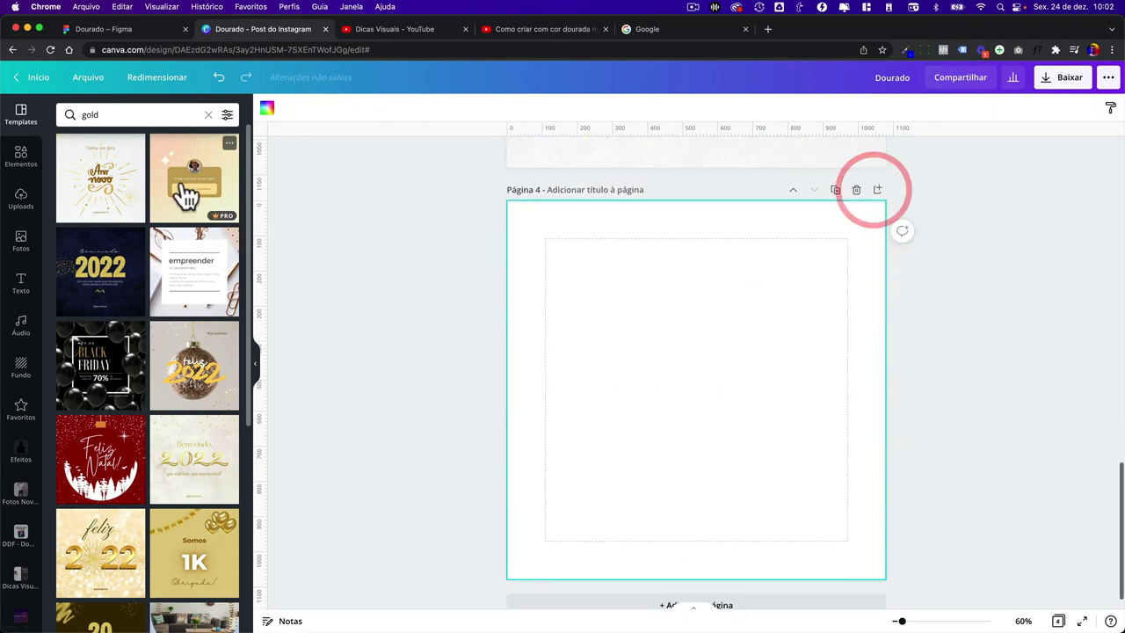
click(100, 268)
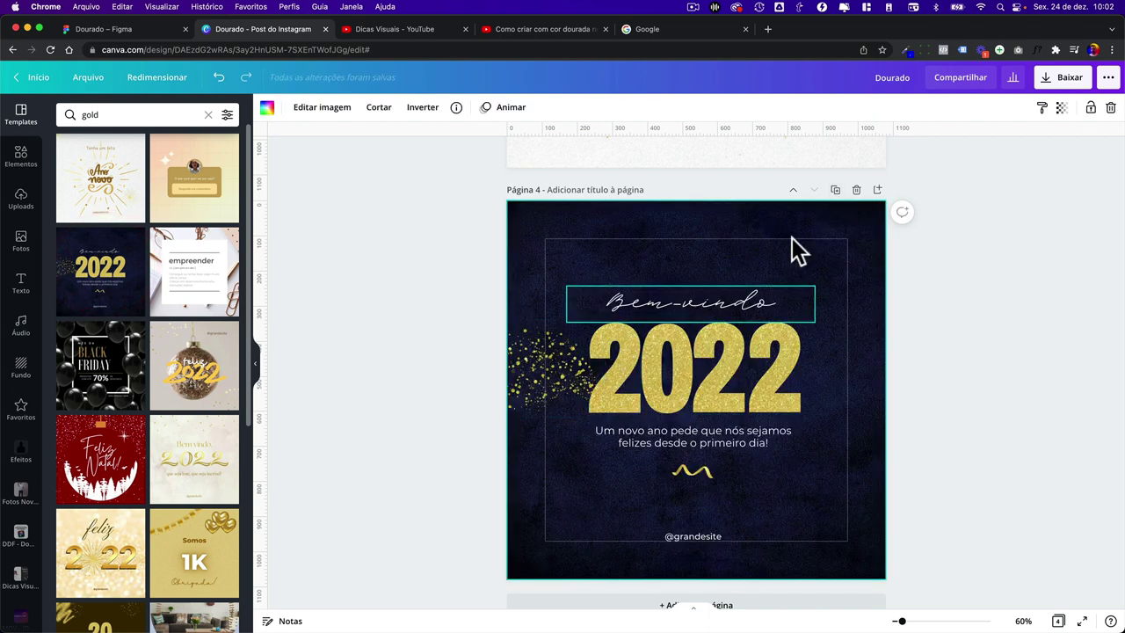
click(856, 190)
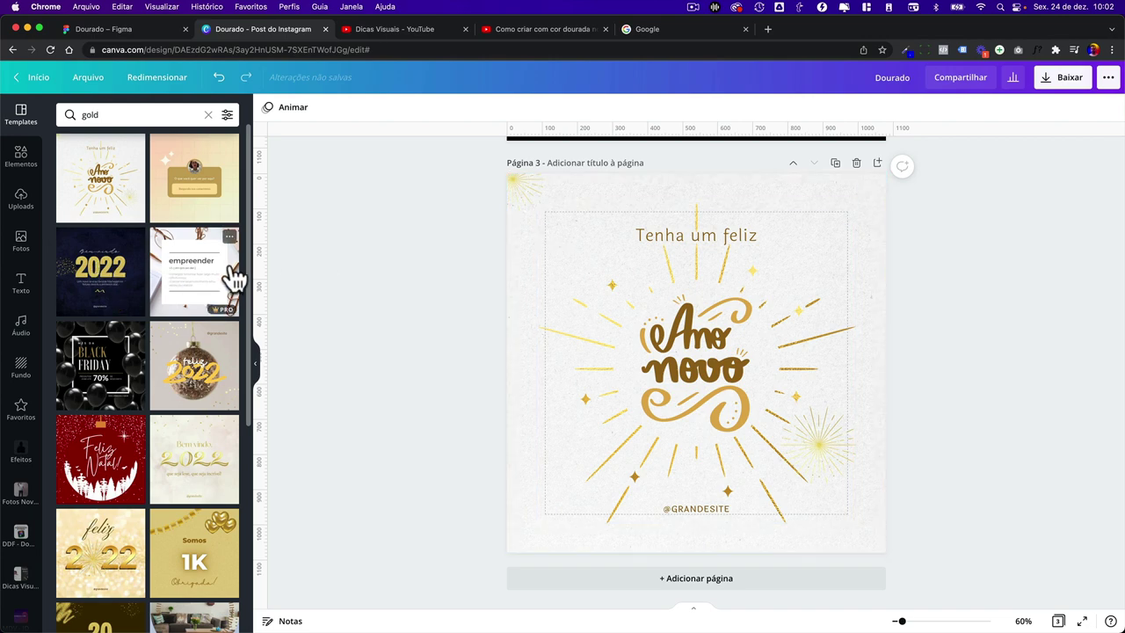
scroll(224, 404, down, 3)
scroll(620, 417, up, 5)
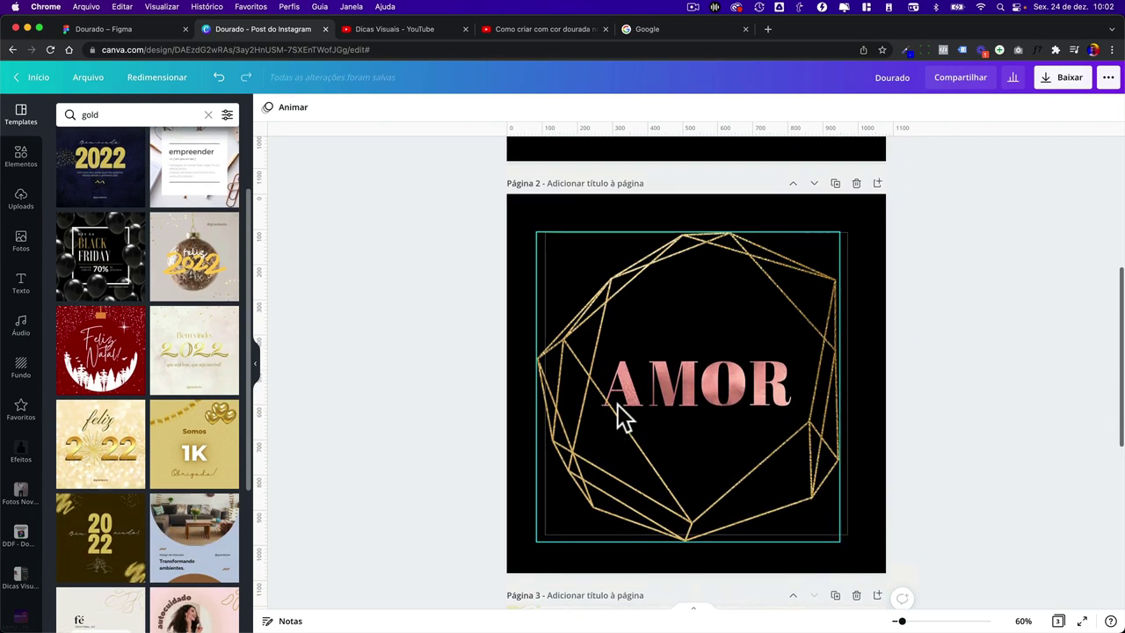
scroll(620, 417, down, 5)
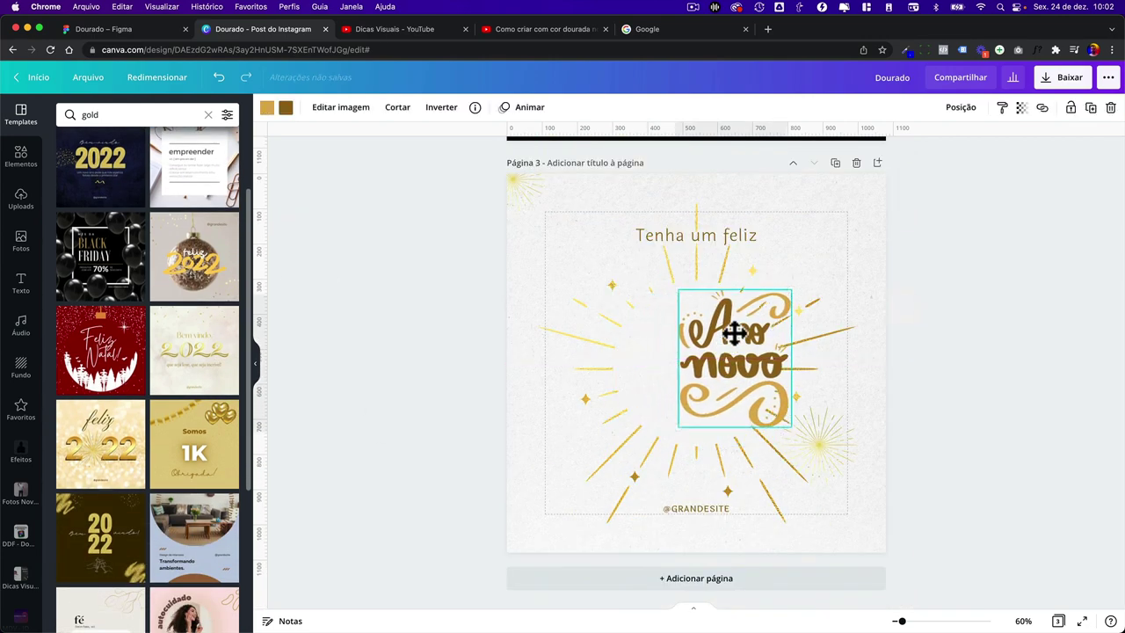
- Move the Ano novo lettering and sunburst aside to inspect layers, then restore them
drag(681, 360, 811, 256)
mouse_move(668, 364)
mouse_down()
mouse_move(536, 391)
mouse_move(665, 356)
mouse_up()
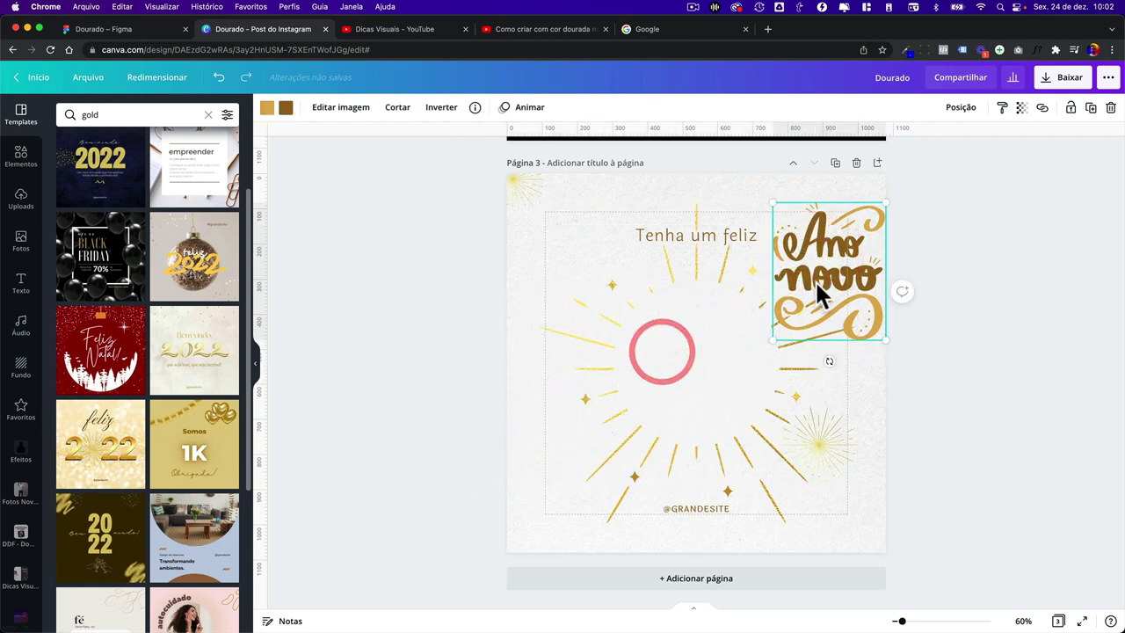
mouse_move(816, 294)
mouse_down()
mouse_move(681, 378)
mouse_move(627, 359)
mouse_up()
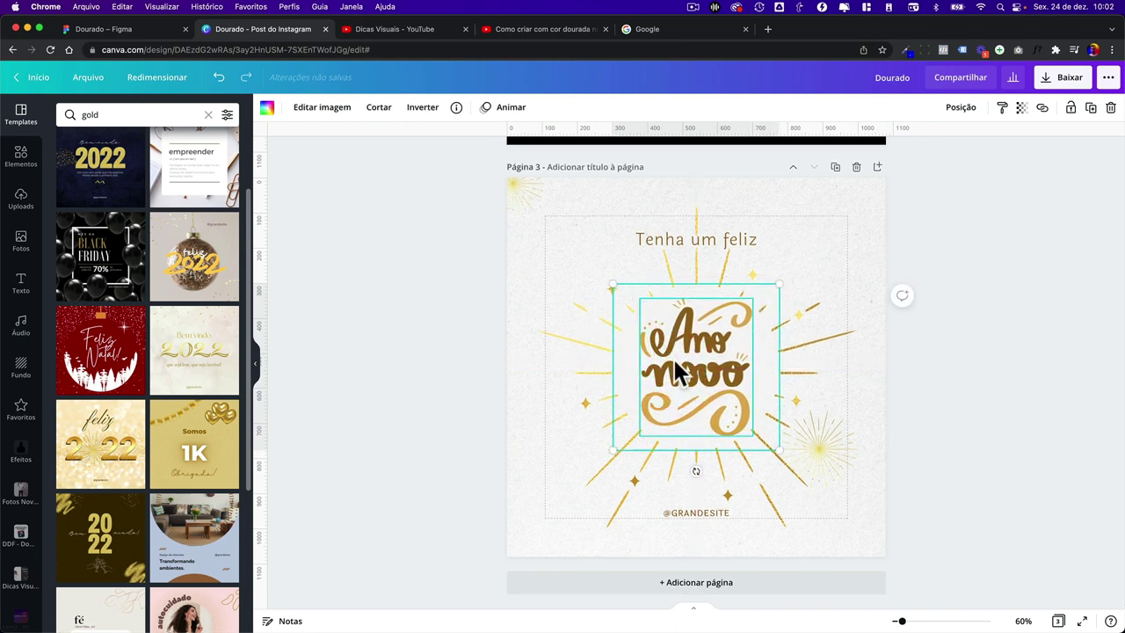
mouse_move(628, 358)
mouse_down()
mouse_move(760, 356)
mouse_move(610, 361)
mouse_move(897, 250)
mouse_up()
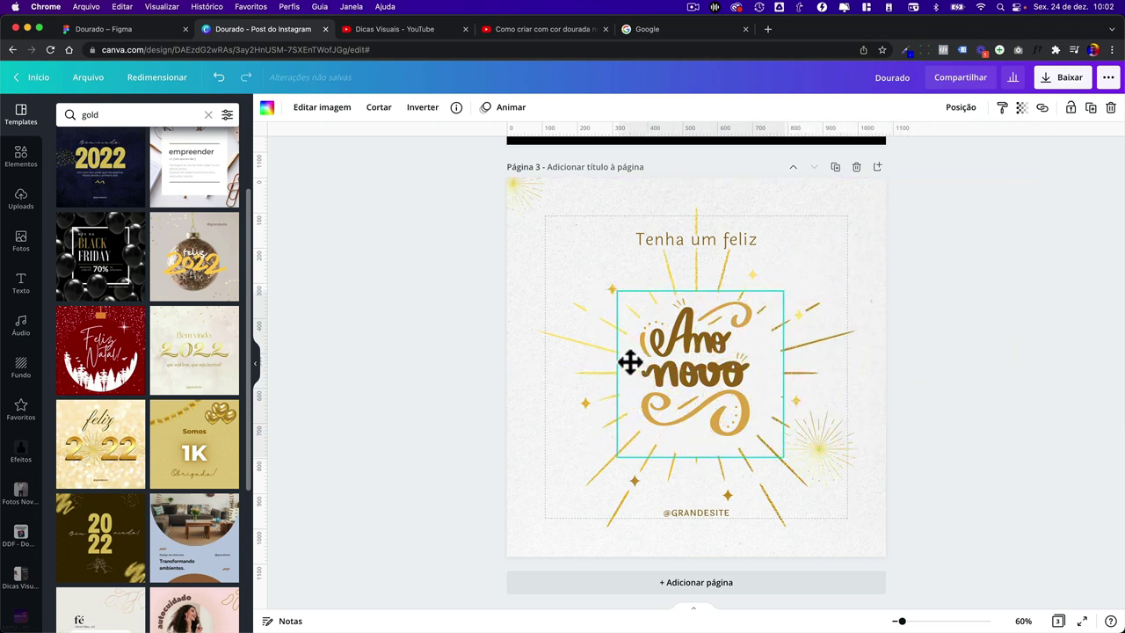
drag(897, 250, 628, 361)
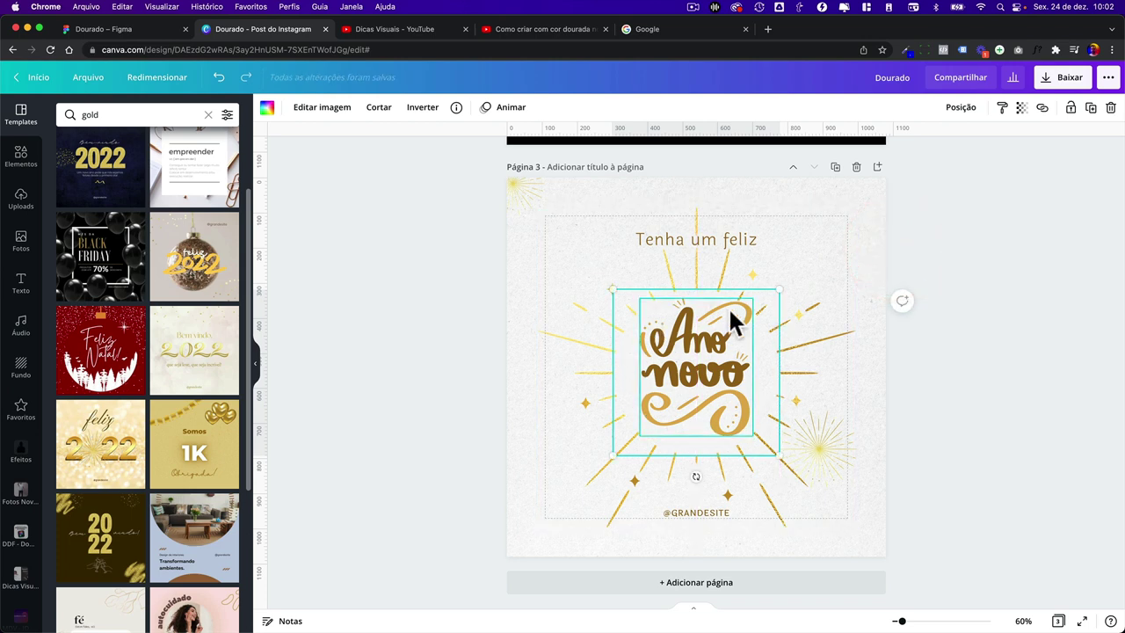
- Copy the sunburst rays image and scroll back up to page 1
click(610, 351)
double_click(553, 345)
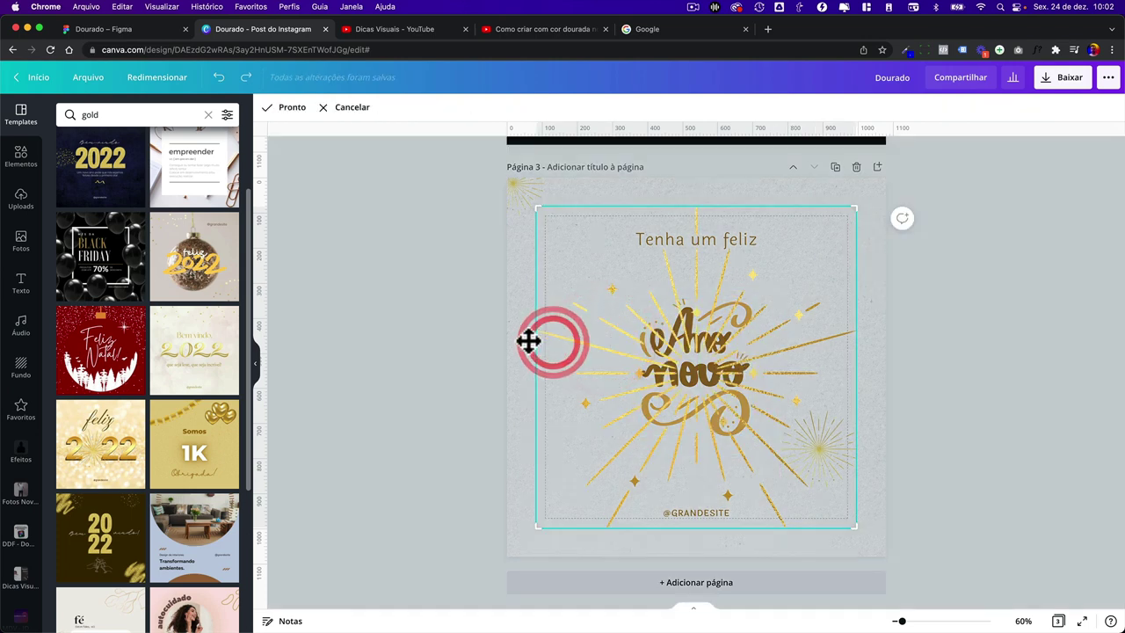
click(522, 338)
drag(598, 299, 550, 304)
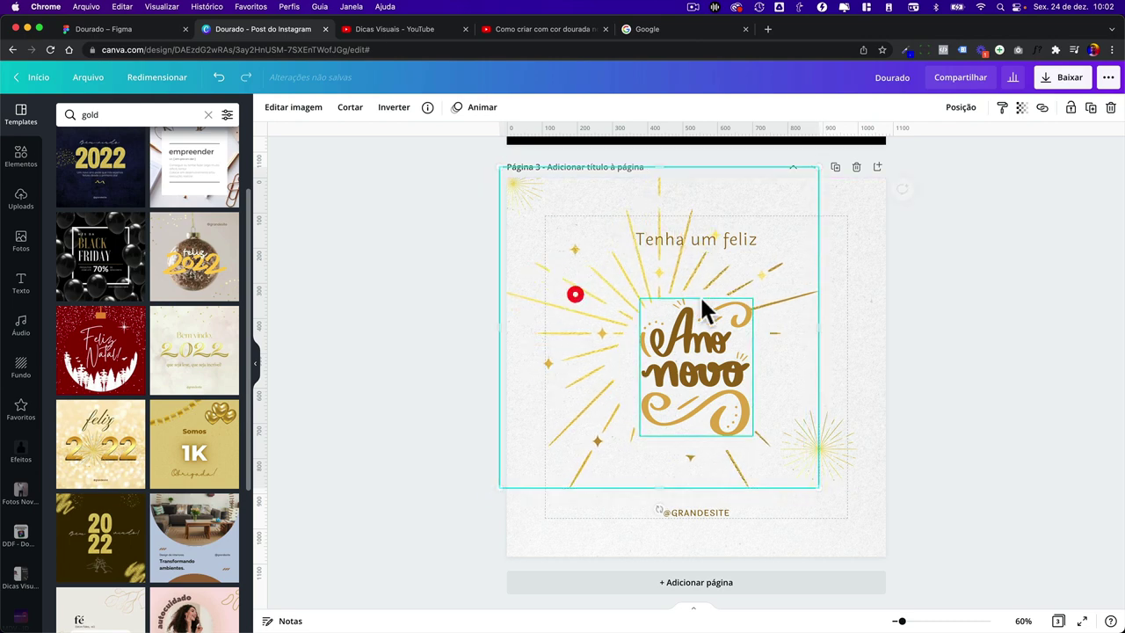
key(ctrl+z)
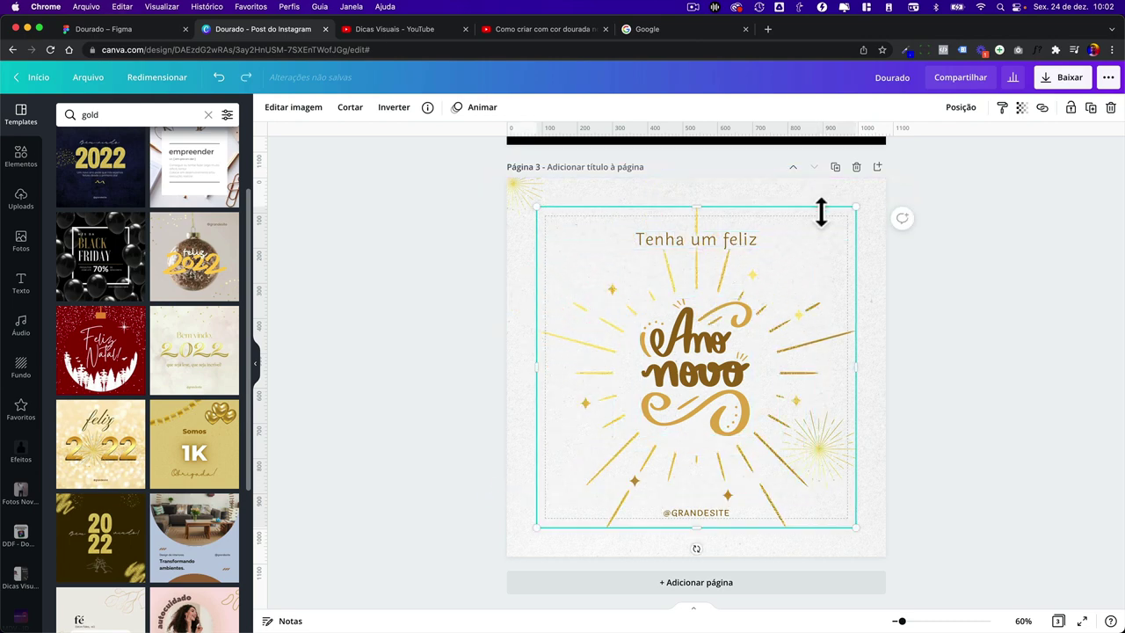
scroll(826, 217, up, 4)
scroll(833, 221, up, 4)
scroll(779, 270, up, 2)
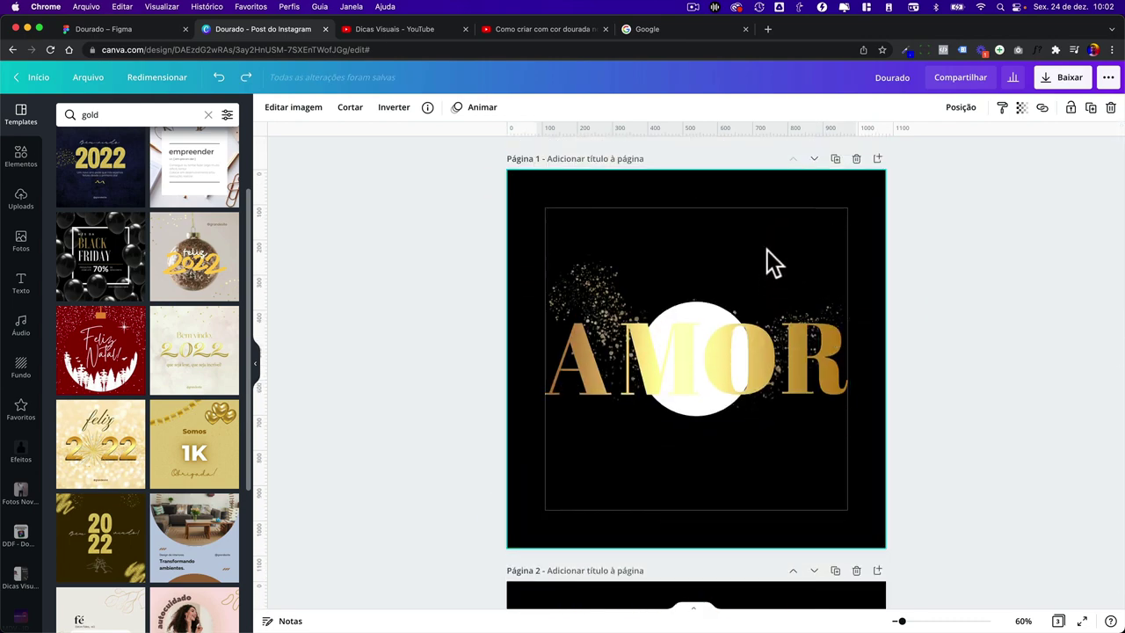
- Paste the sunburst behind AMOR on page 1 and make its circle black and larger
key(ctrl+z)
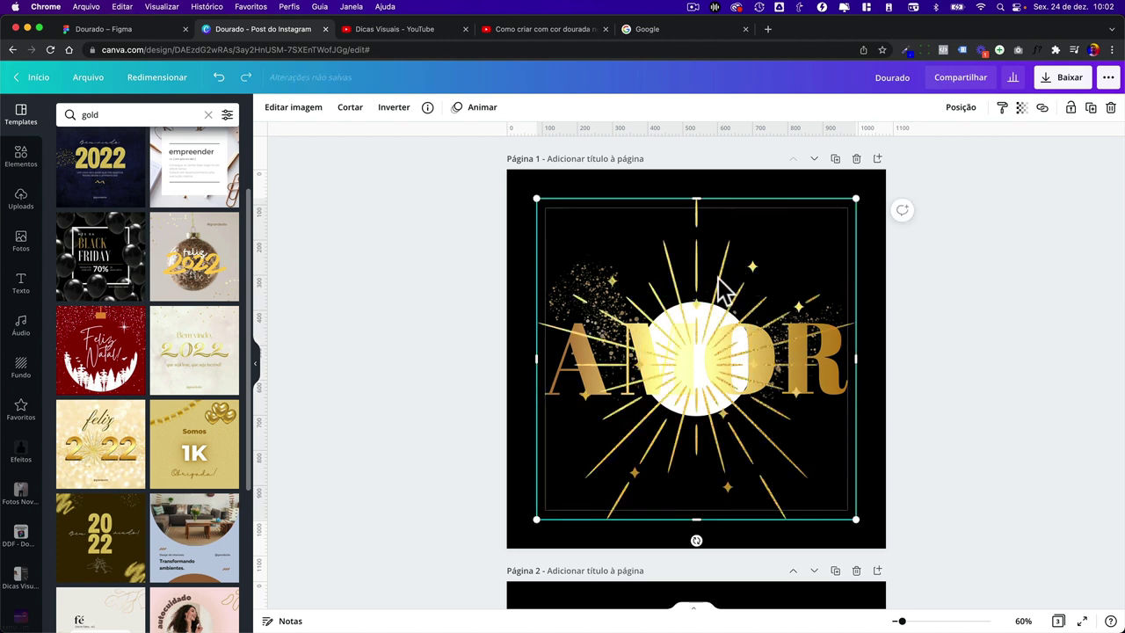
key(ctrl+bracketleft)
click(682, 317)
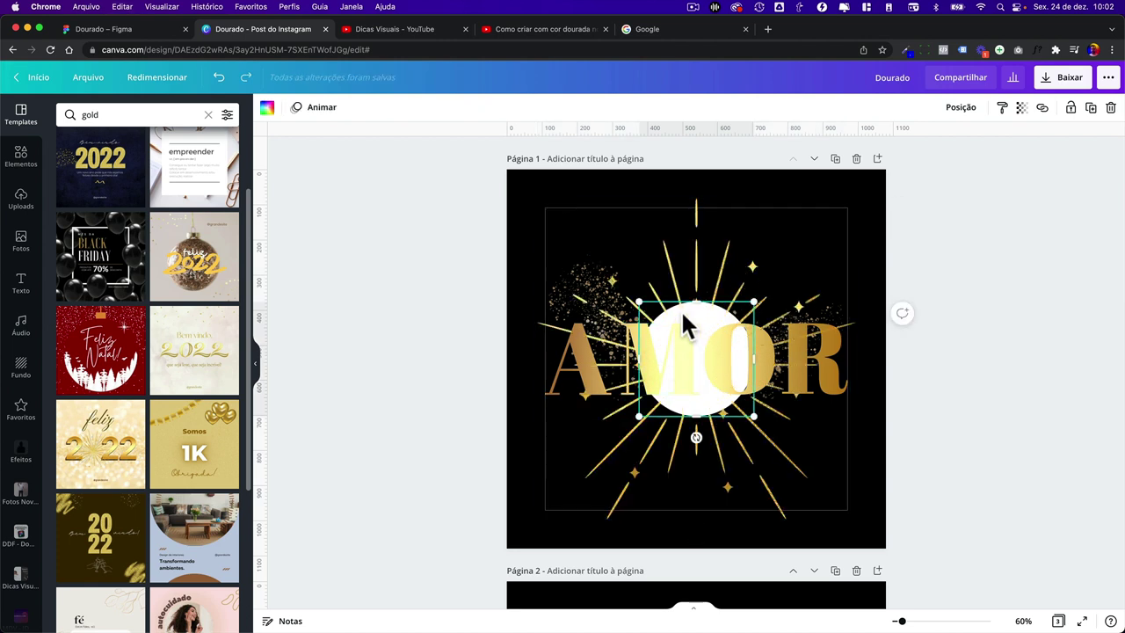
click(266, 111)
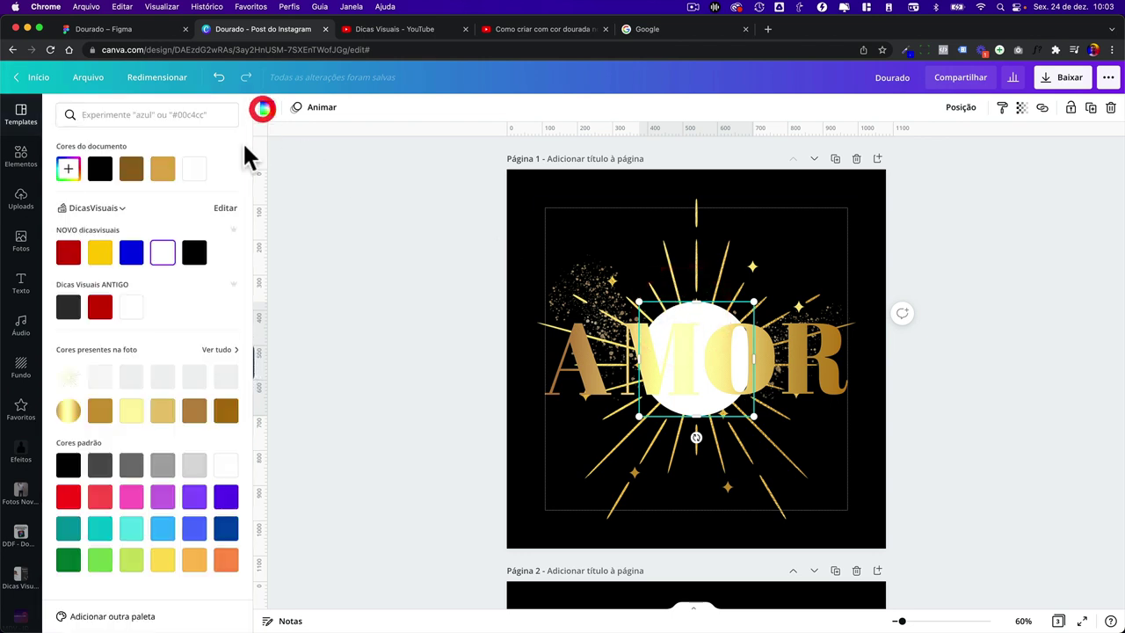
click(195, 252)
drag(631, 303, 600, 283)
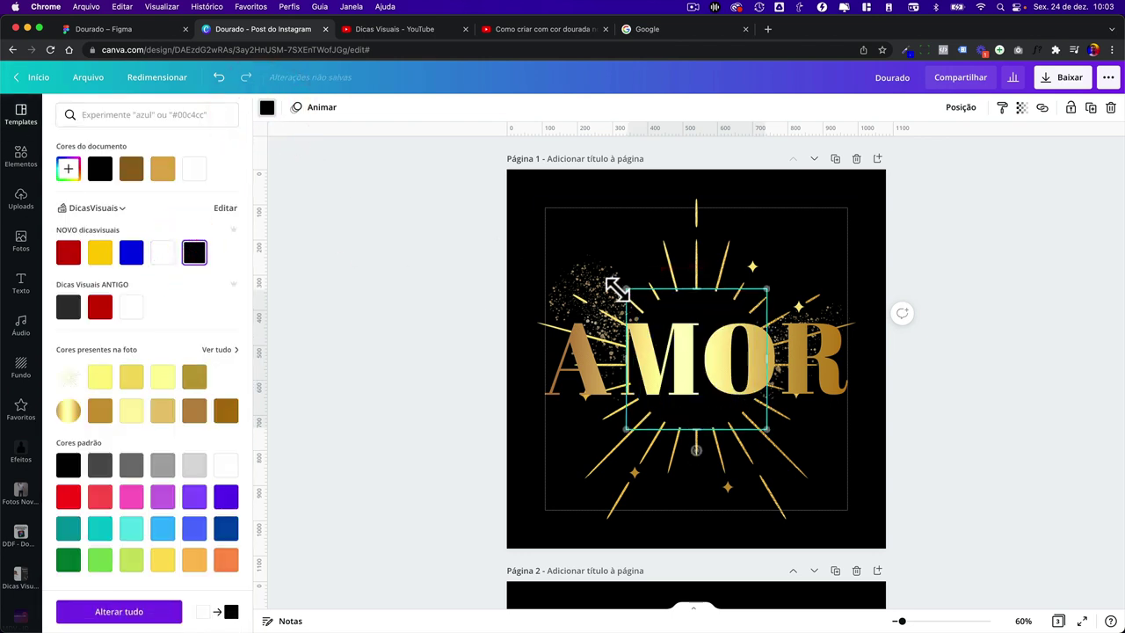
- Remove the gold glitter image from around AMOR
click(566, 279)
click(523, 280)
click(606, 294)
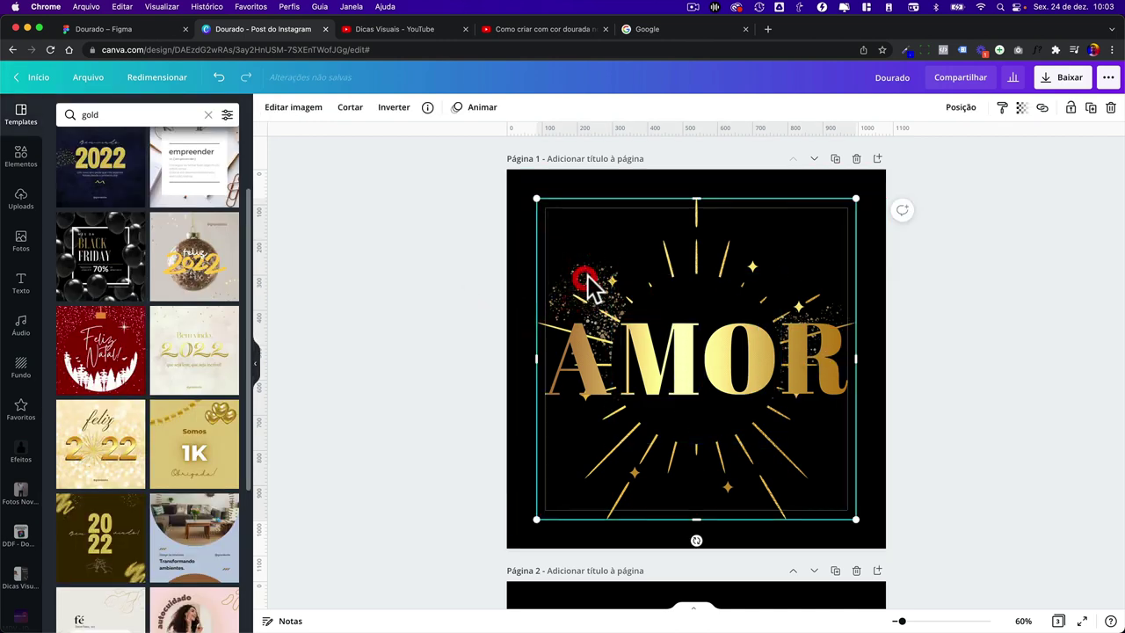
click(591, 286)
key(Escape)
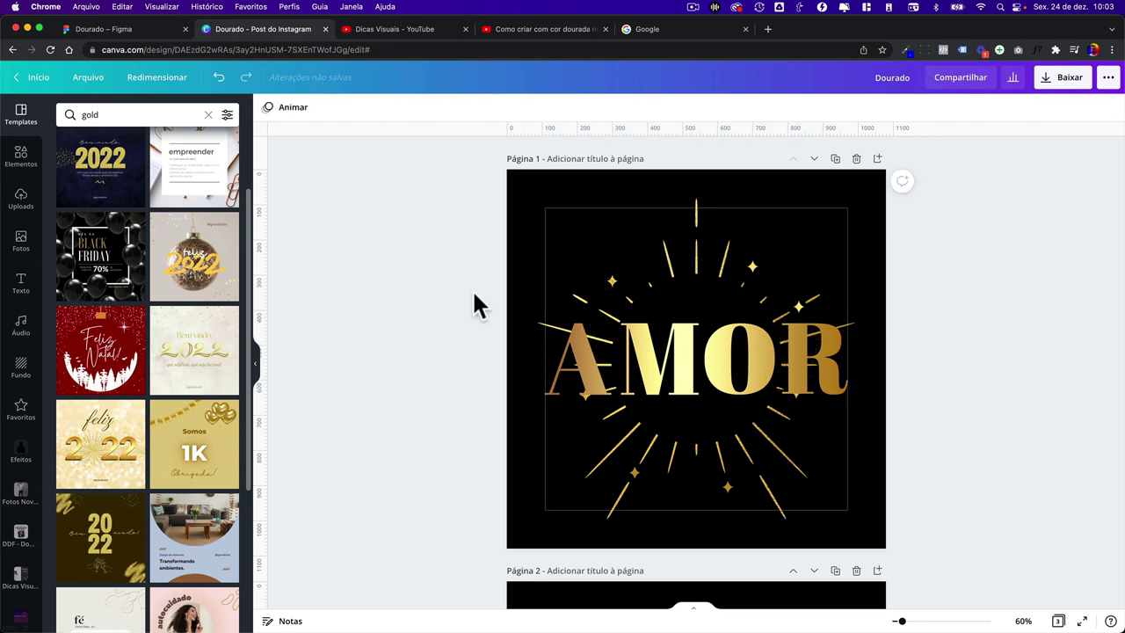
- Add a new blank page 4 after page 3
scroll(454, 325, down, 3)
scroll(454, 325, down, 5)
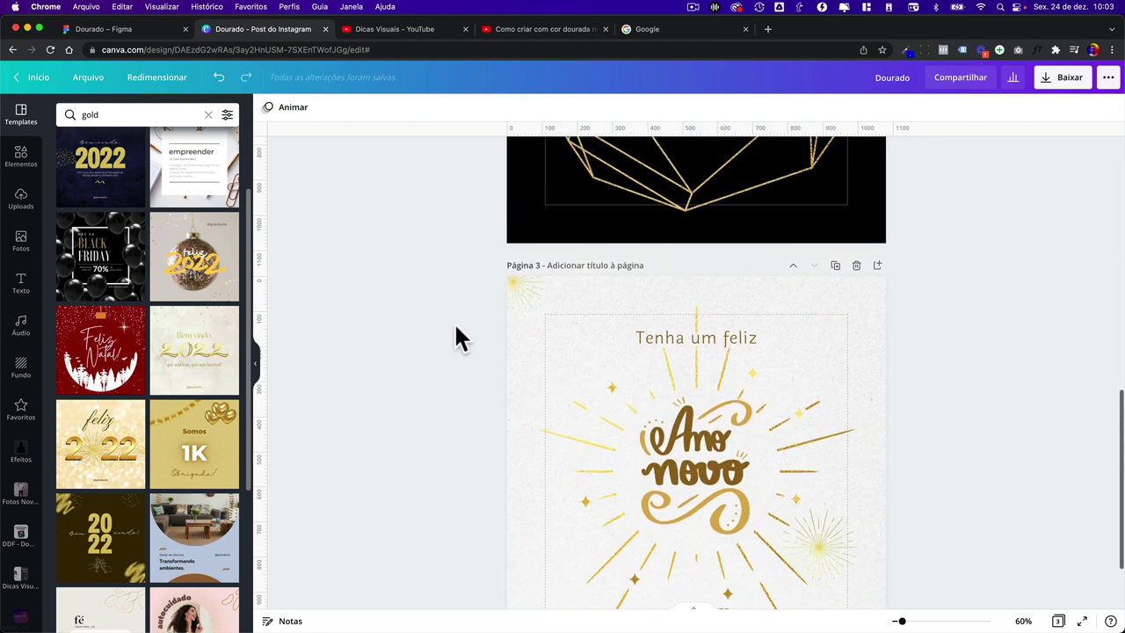
scroll(454, 325, down, 1)
scroll(660, 342, up, 1)
scroll(666, 339, up, 5)
scroll(610, 334, up, 3)
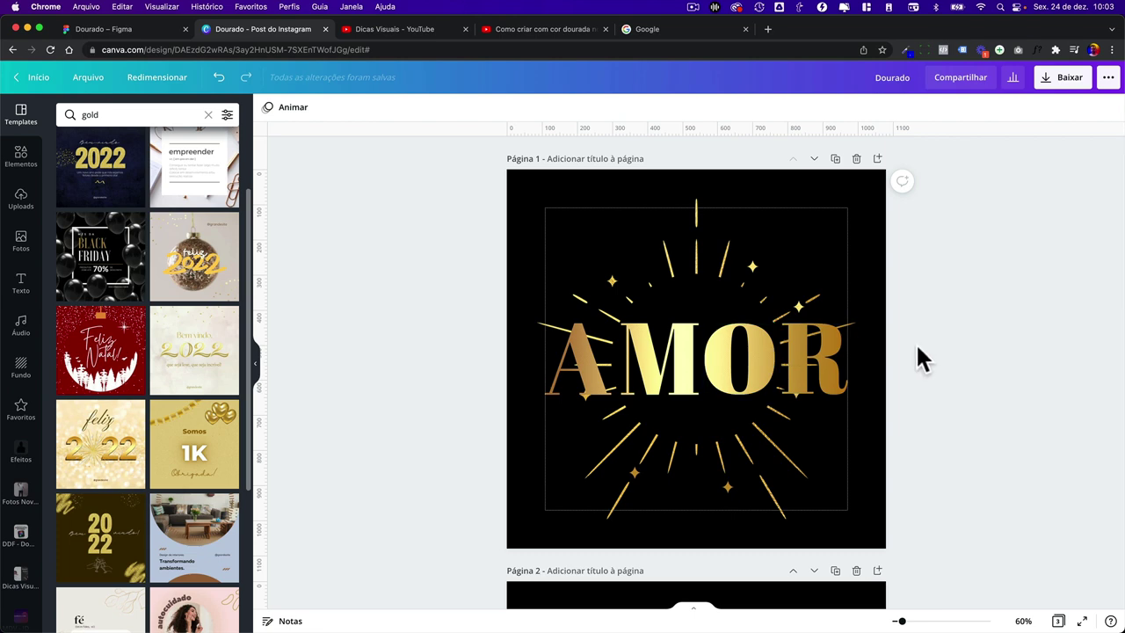
scroll(915, 342, down, 1)
scroll(904, 342, down, 3)
scroll(904, 342, down, 5)
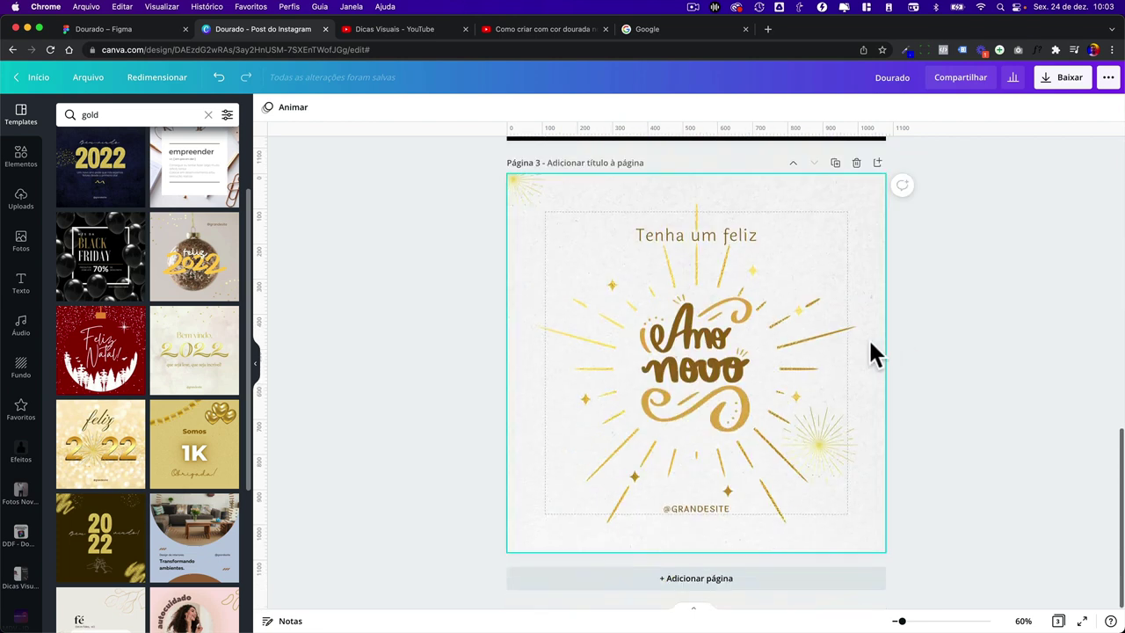
click(877, 164)
- Apply the feliz ano novo template and place a copy of its gold dots at the bottom
scroll(163, 372, down, 3)
scroll(163, 369, down, 1)
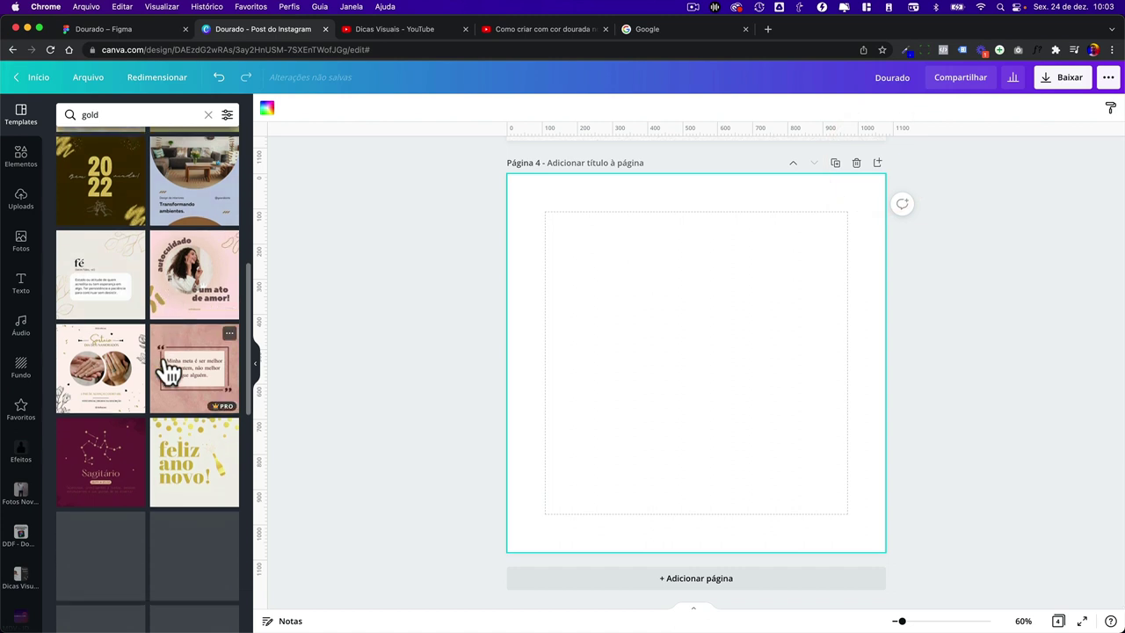
scroll(167, 387, down, 1)
click(175, 402)
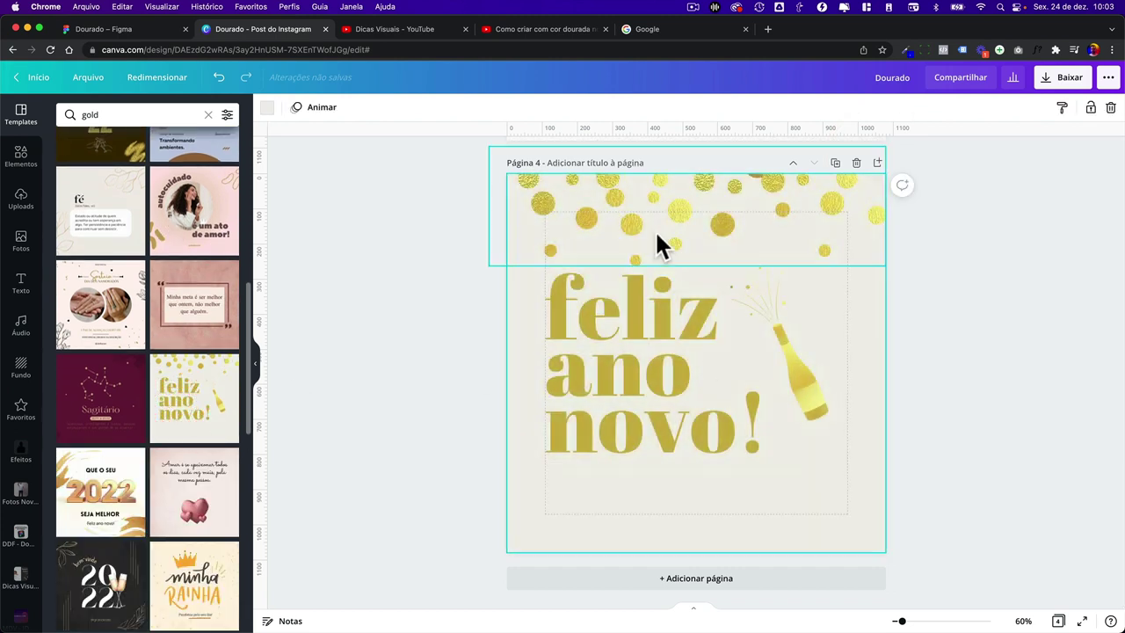
mouse_move(690, 211)
mouse_down()
mouse_move(676, 213)
mouse_move(683, 492)
mouse_up()
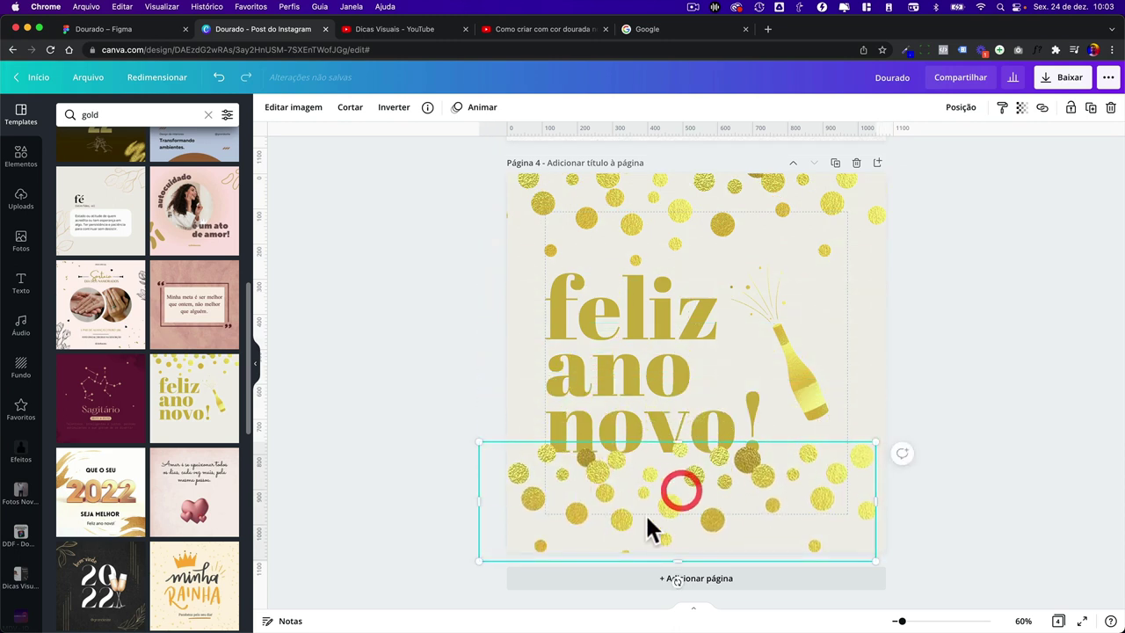
- Flip the bottom gold-dots image upside down, centre it, and add Desfoque blur
click(402, 116)
click(414, 164)
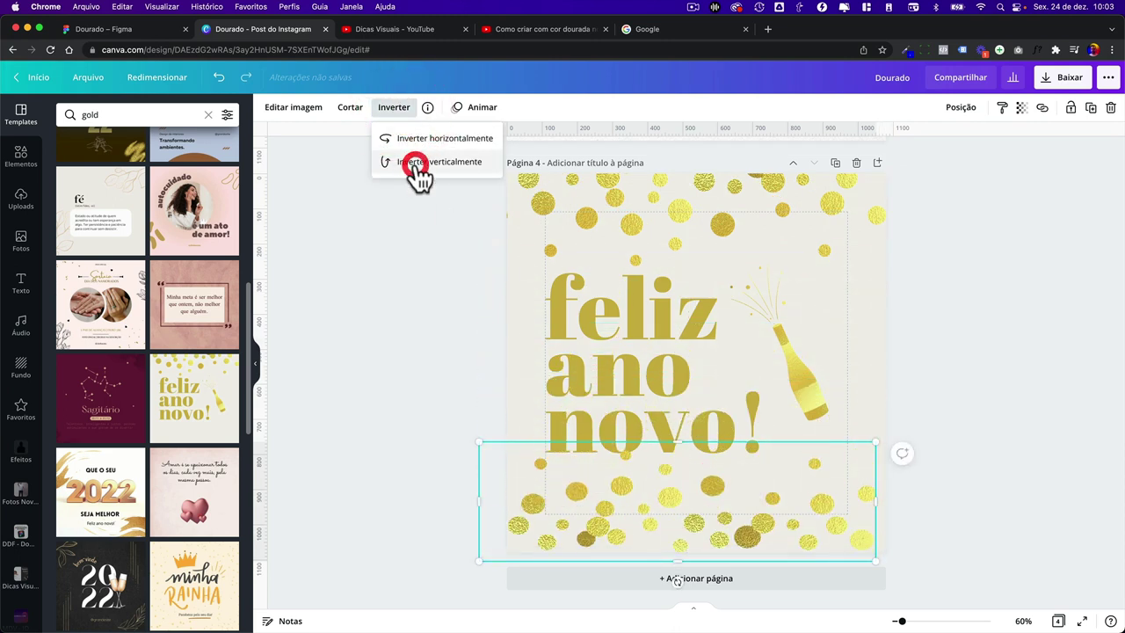
drag(658, 490, 660, 488)
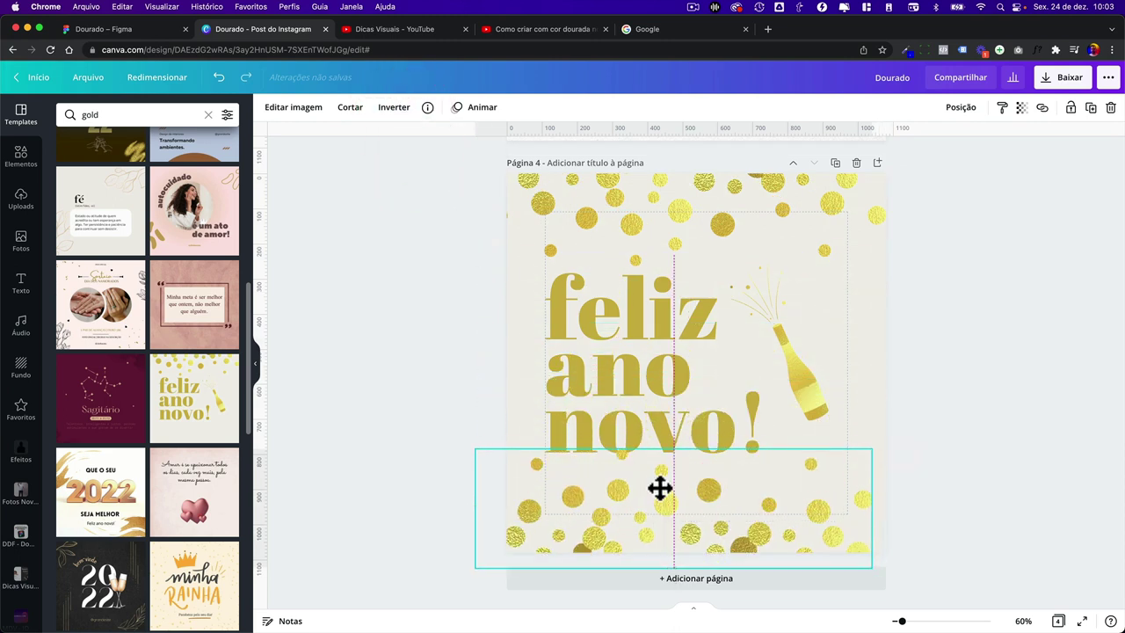
click(310, 112)
click(221, 332)
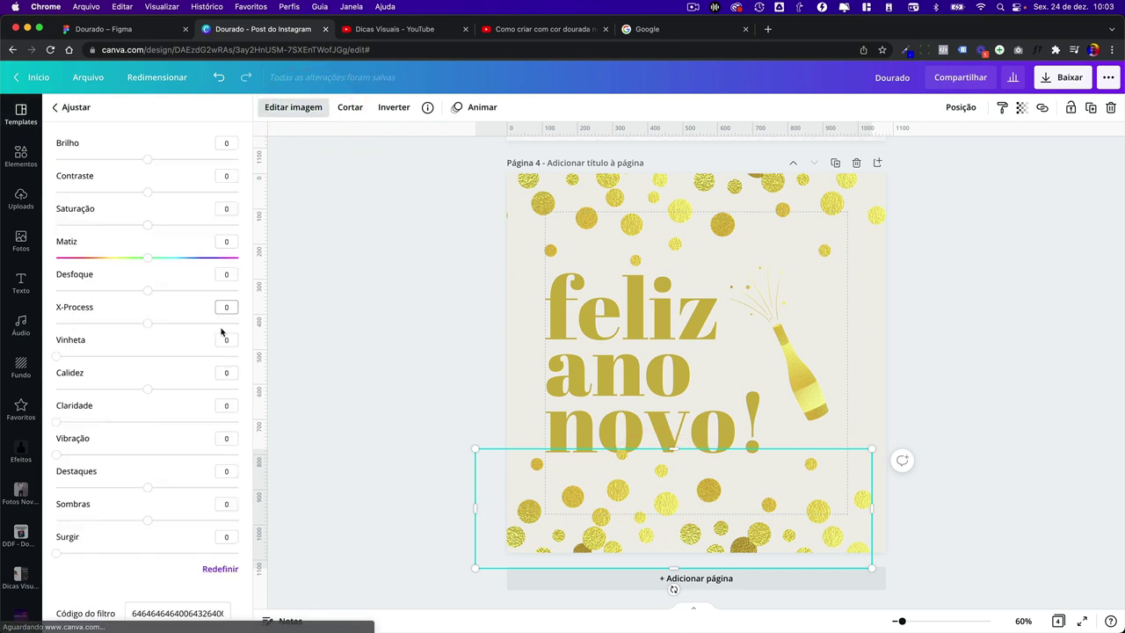
click(221, 331)
drag(148, 290, 162, 290)
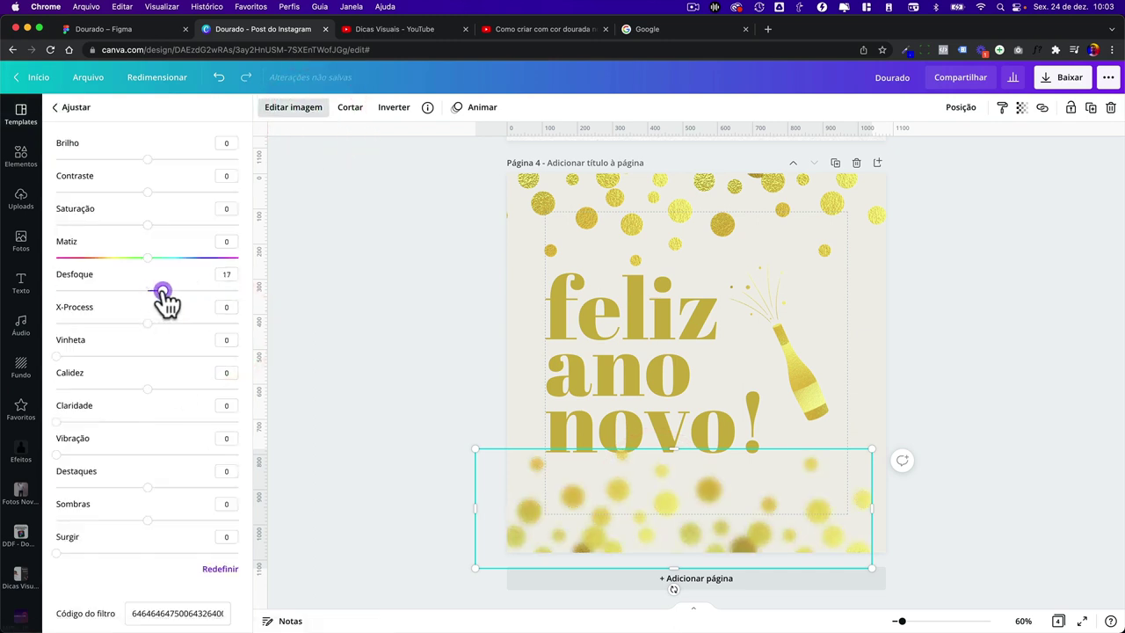
- Stretch the blurred bottom dots to the page bottom and move the top dots down
drag(660, 471, 661, 432)
drag(677, 531, 678, 560)
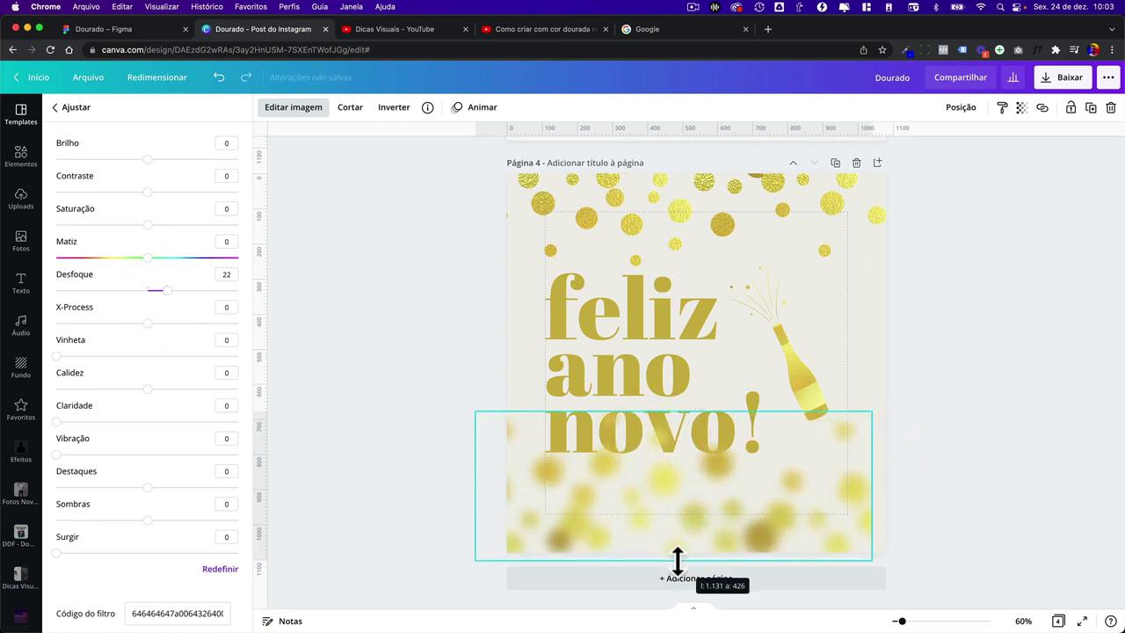
drag(586, 183, 568, 249)
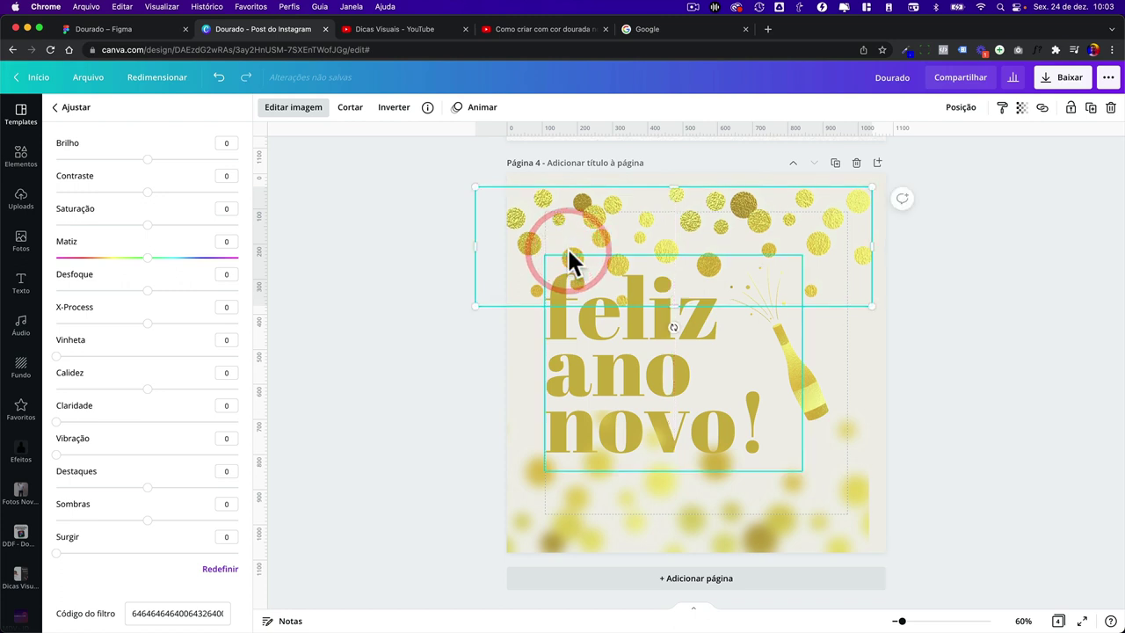
click(412, 247)
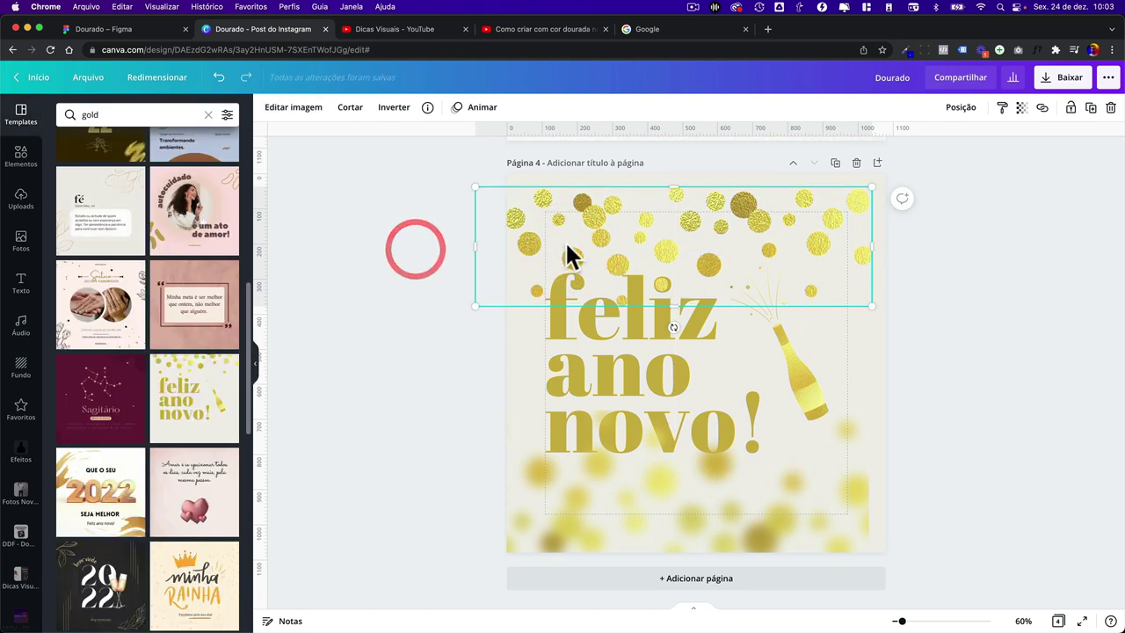
- Blur the top gold-dots image to 16 and extend it to the page's top edge
click(287, 112)
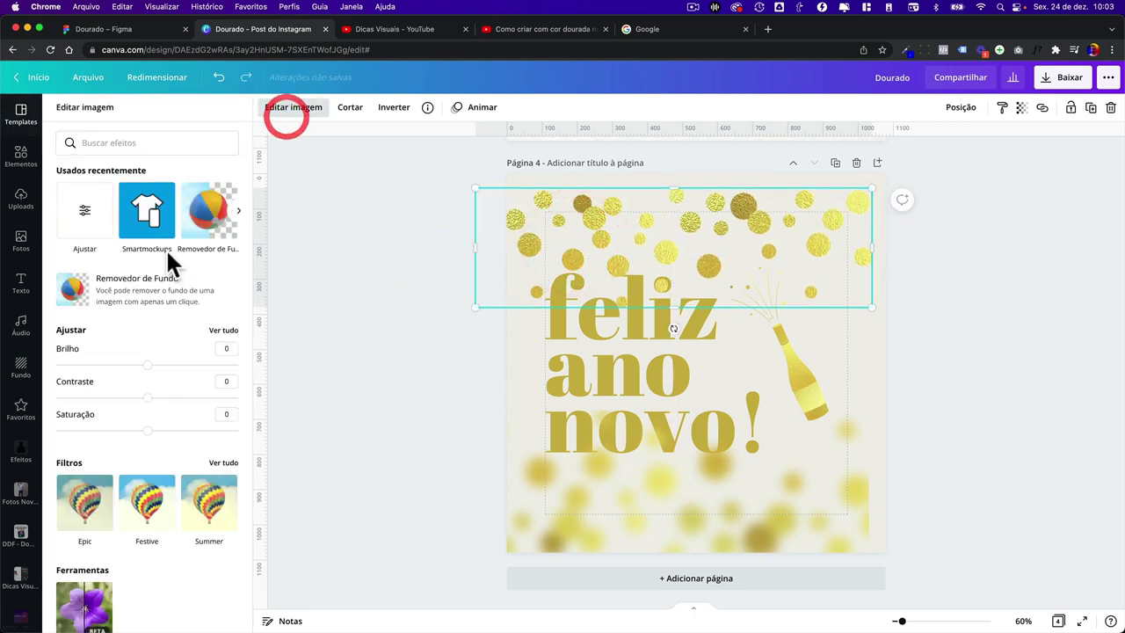
click(226, 328)
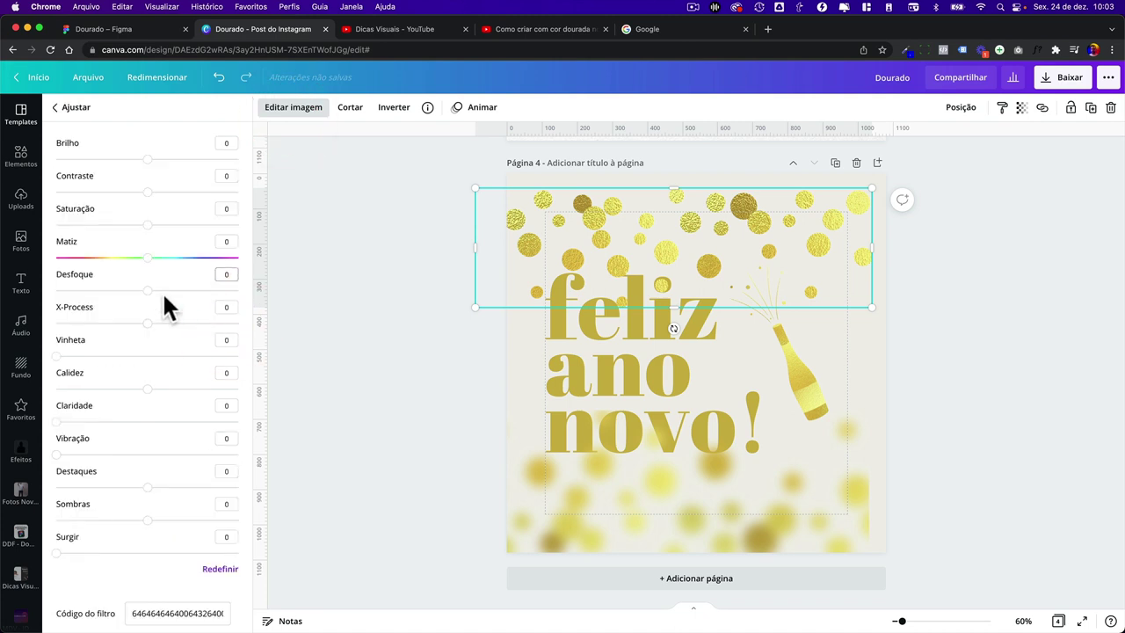
drag(164, 296, 174, 291)
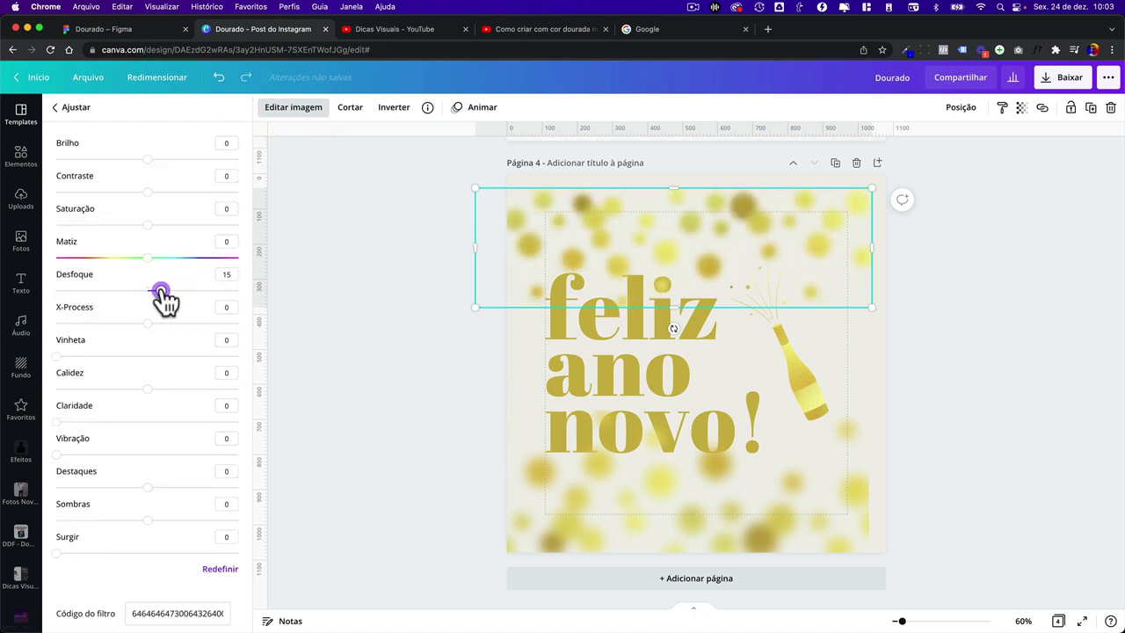
drag(674, 187, 671, 167)
click(574, 398)
click(414, 378)
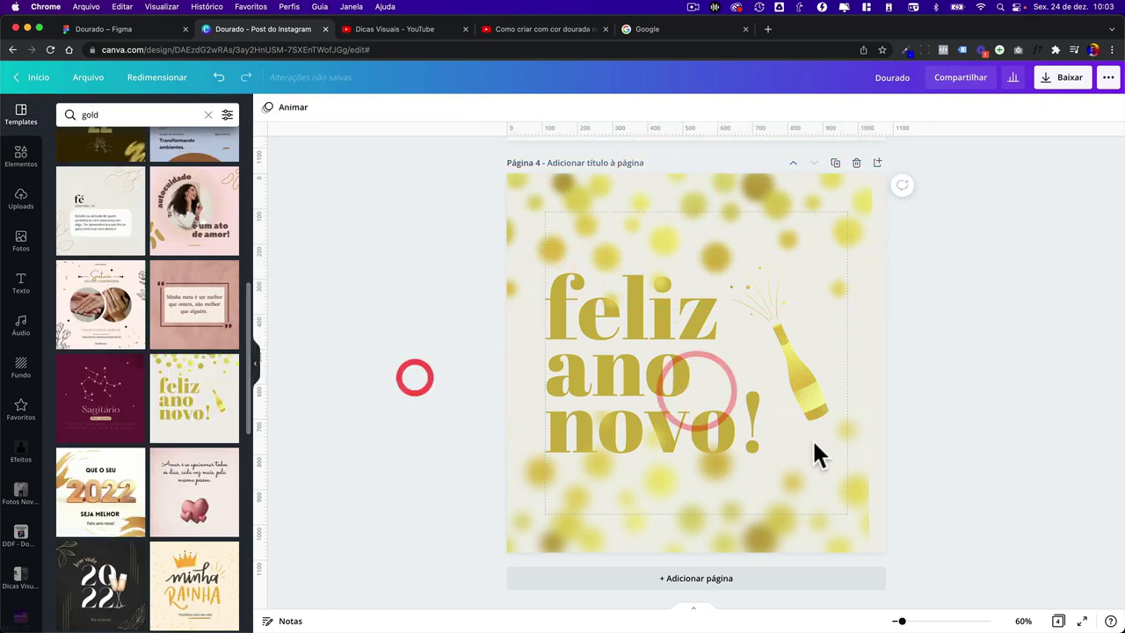
click(826, 484)
click(954, 377)
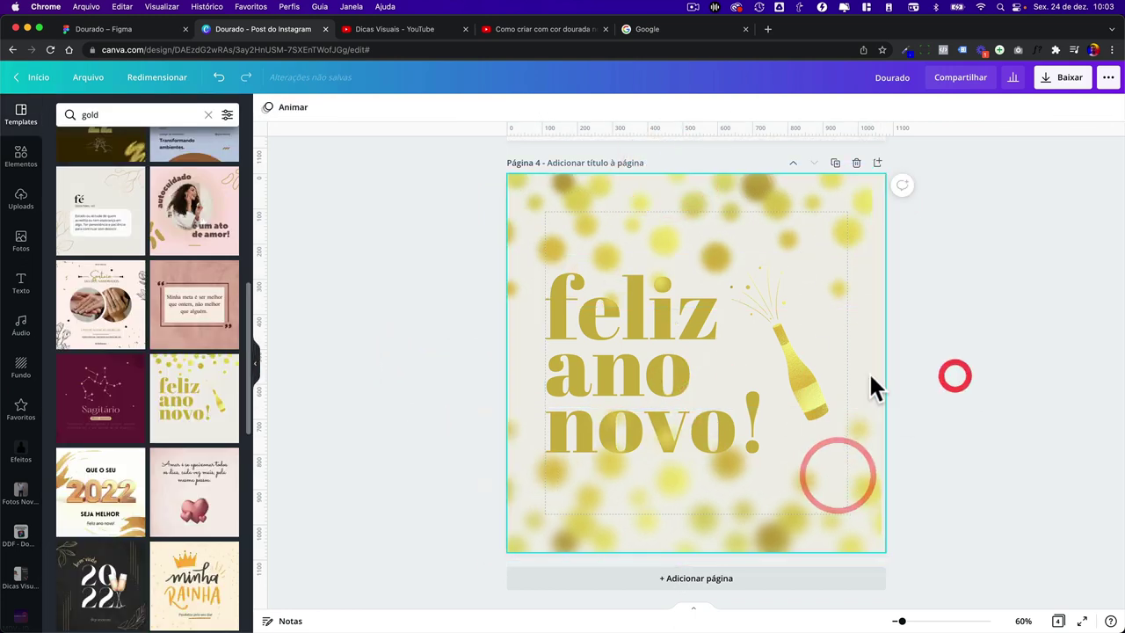
- Show gold elements in the side panel and return to the YouTube gold-colour tutorial at 2:01
scroll(870, 378, up, 3)
scroll(870, 384, up, 5)
scroll(870, 384, up, 5)
scroll(870, 384, up, 3)
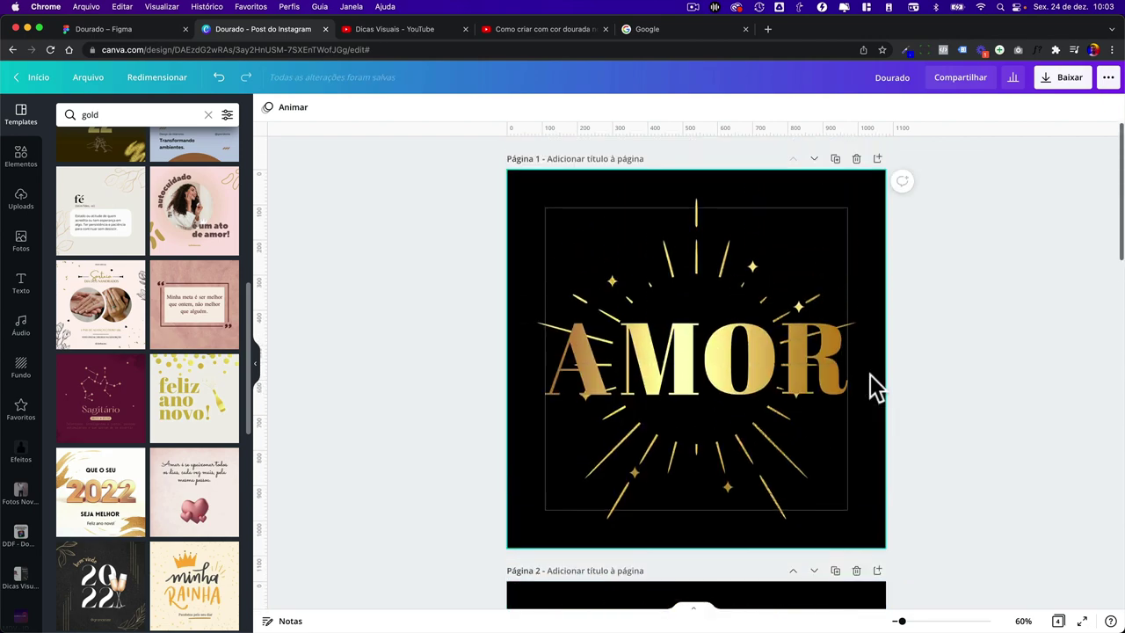
scroll(674, 359, down, 3)
scroll(334, 206, down, 2)
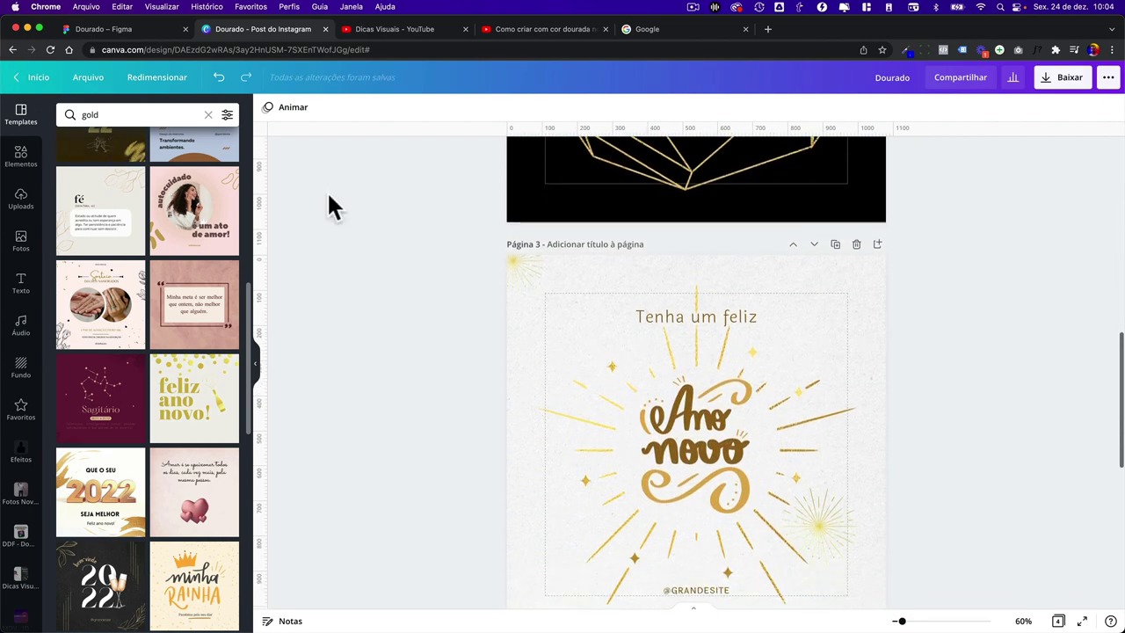
scroll(976, 521, down, 8)
scroll(975, 521, down, 2)
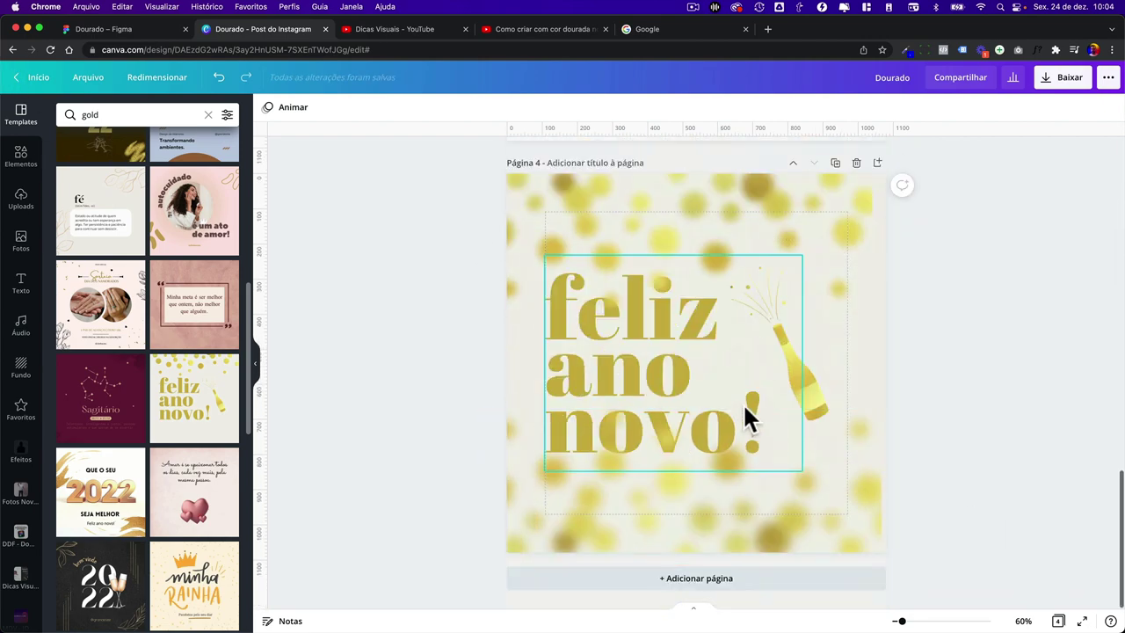
click(10, 165)
click(506, 32)
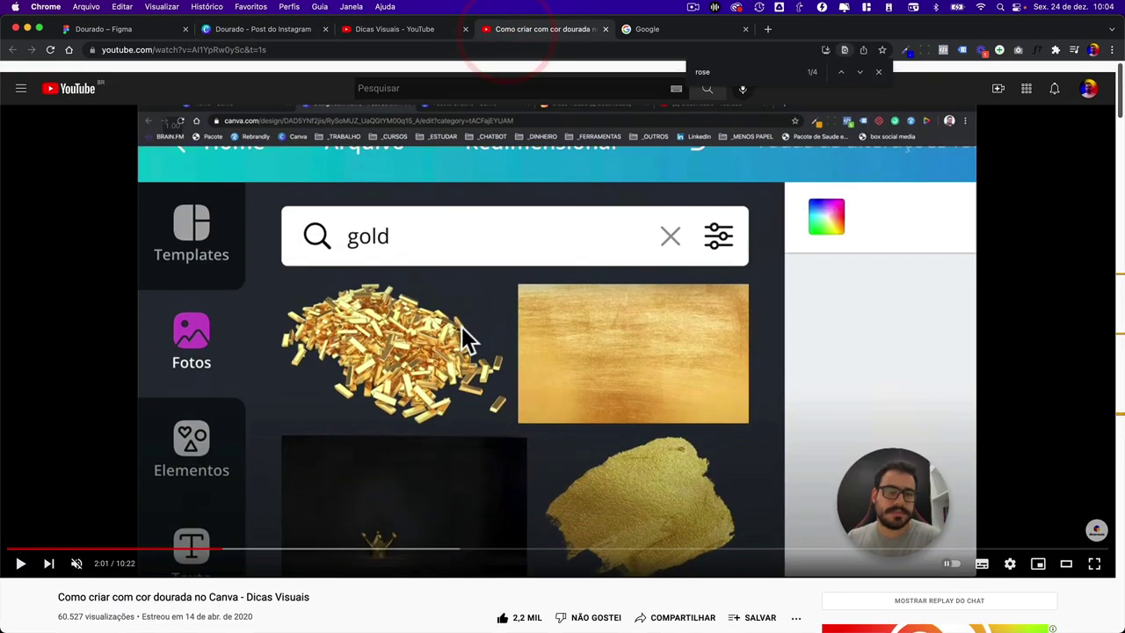
- Seek the gold-colour tutorial ahead to 4:00, where the gold heart 'PRESENTE' design appears
scroll(461, 326, down, 1)
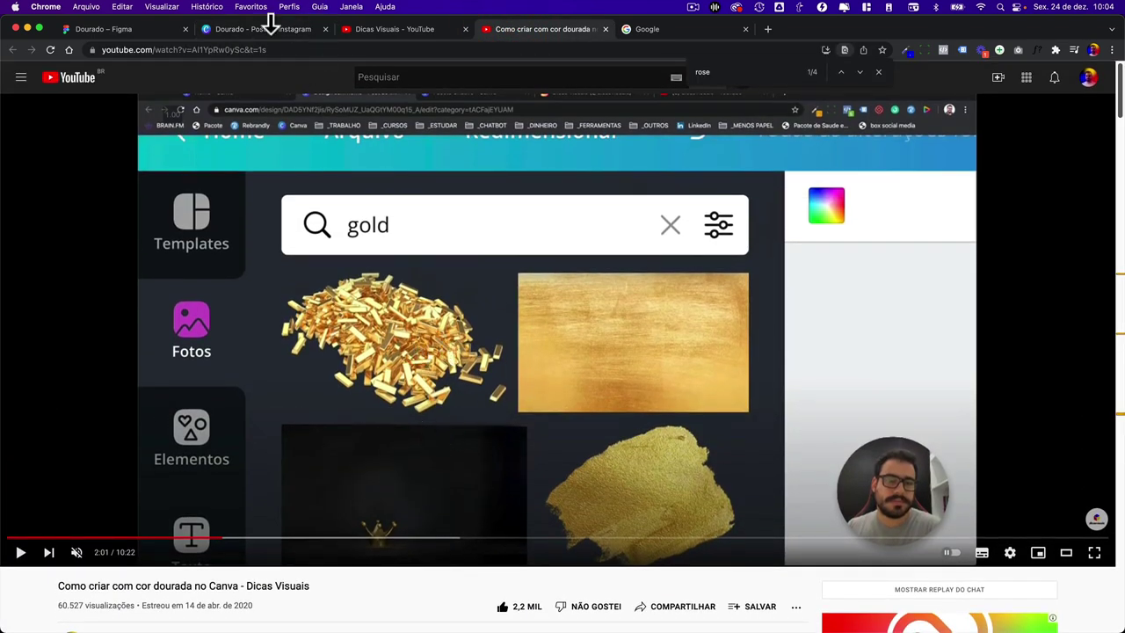
click(392, 540)
click(434, 539)
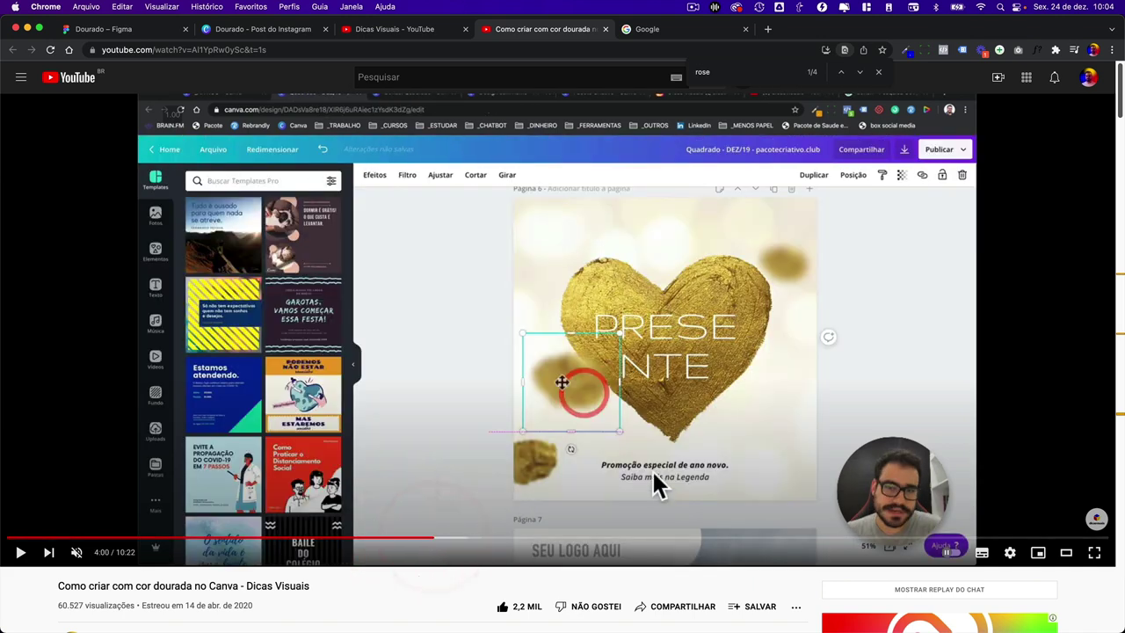
- Return to the 'Dourado - Post do Instagram' design and scroll through its pages
click(304, 34)
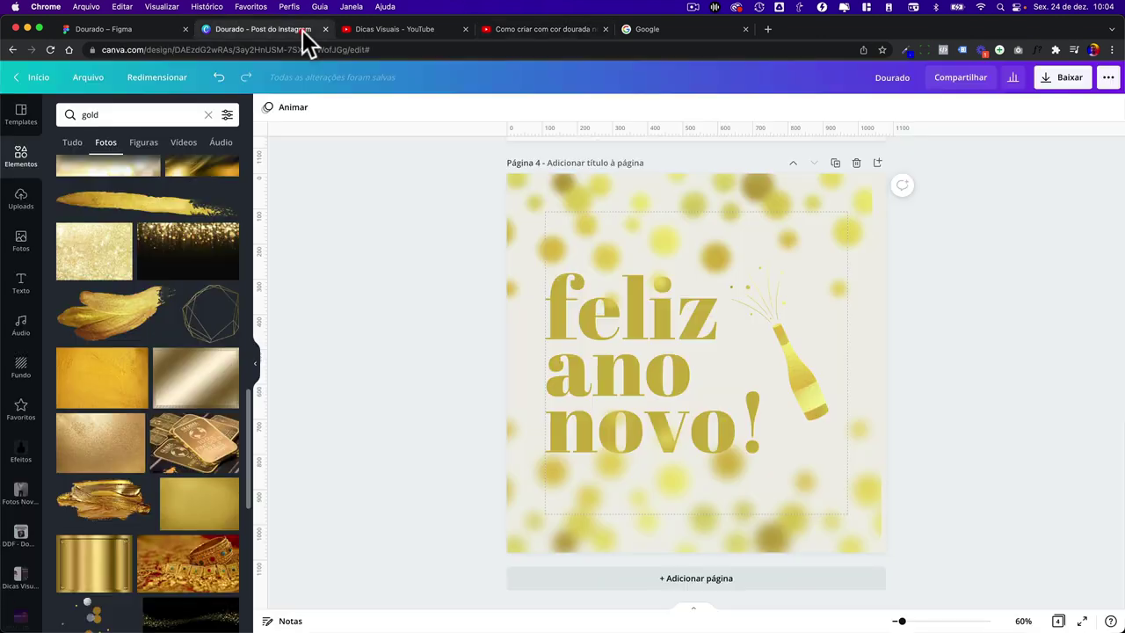
scroll(549, 290, up, 5)
scroll(548, 290, up, 5)
scroll(548, 290, up, 5)
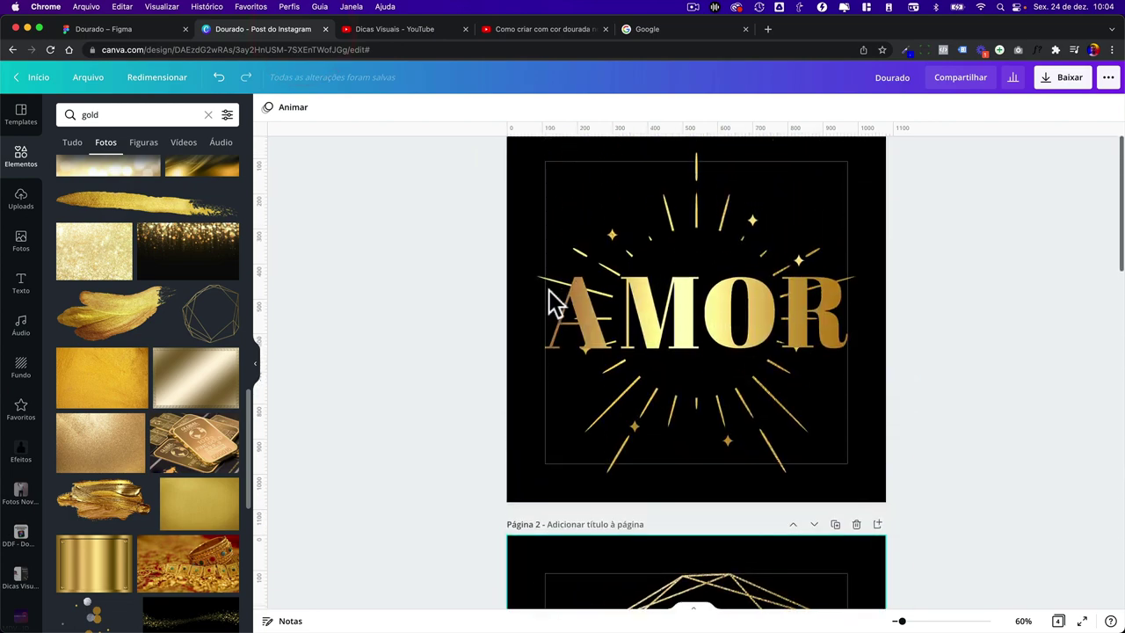
scroll(548, 290, up, 1)
scroll(548, 290, down, 5)
scroll(547, 288, down, 8)
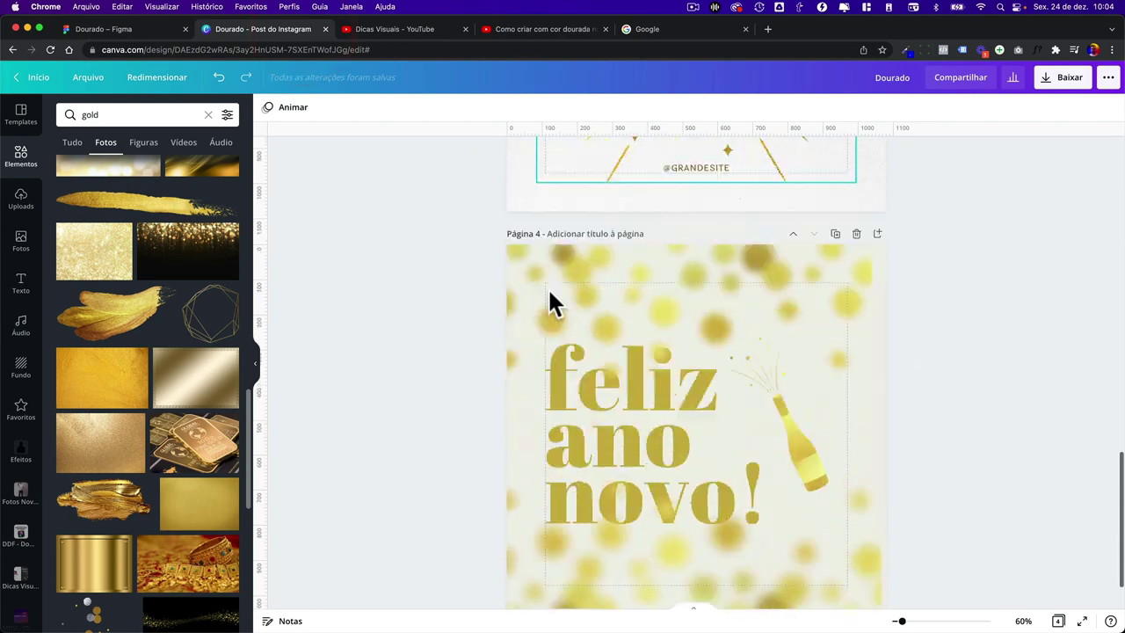
scroll(548, 288, down, 1)
scroll(548, 288, up, 4)
scroll(841, 402, up, 5)
scroll(821, 420, down, 4)
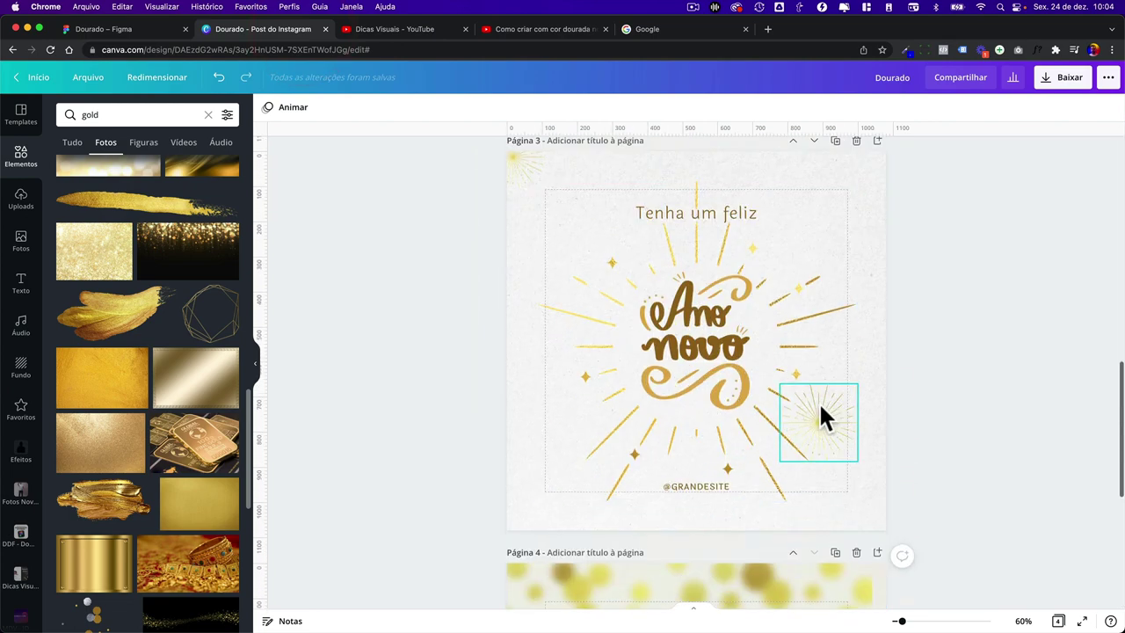
- Add a blank page 5 after the feliz ano novo! page and show the template library
mouse_move(673, 296)
mouse_down()
mouse_move(648, 284)
mouse_move(669, 284)
mouse_up()
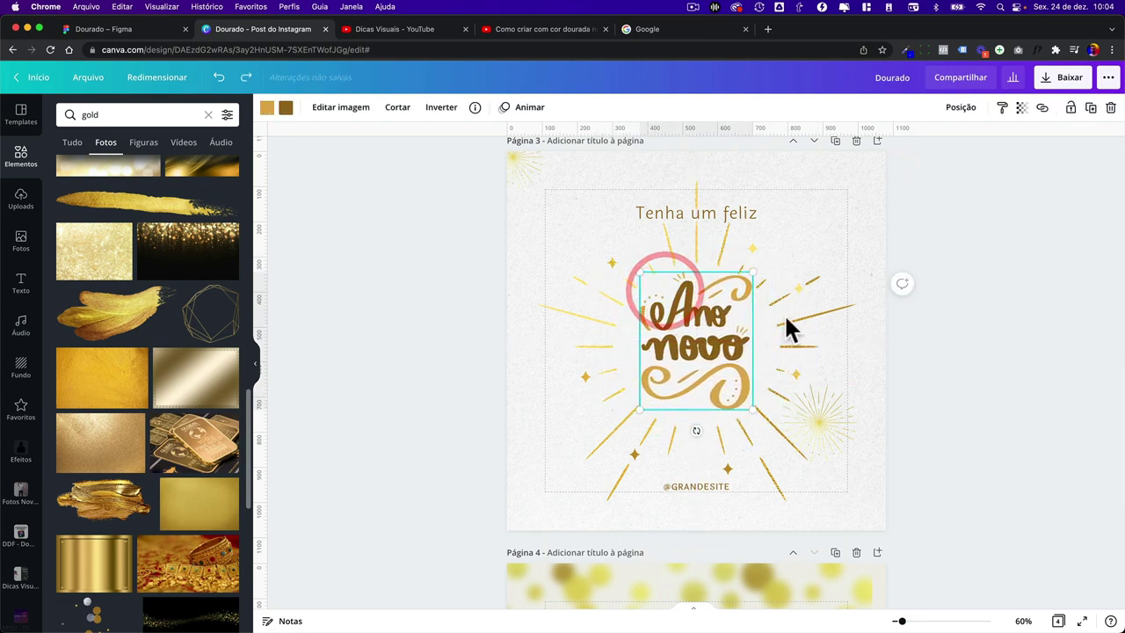
scroll(870, 294, down, 5)
click(877, 163)
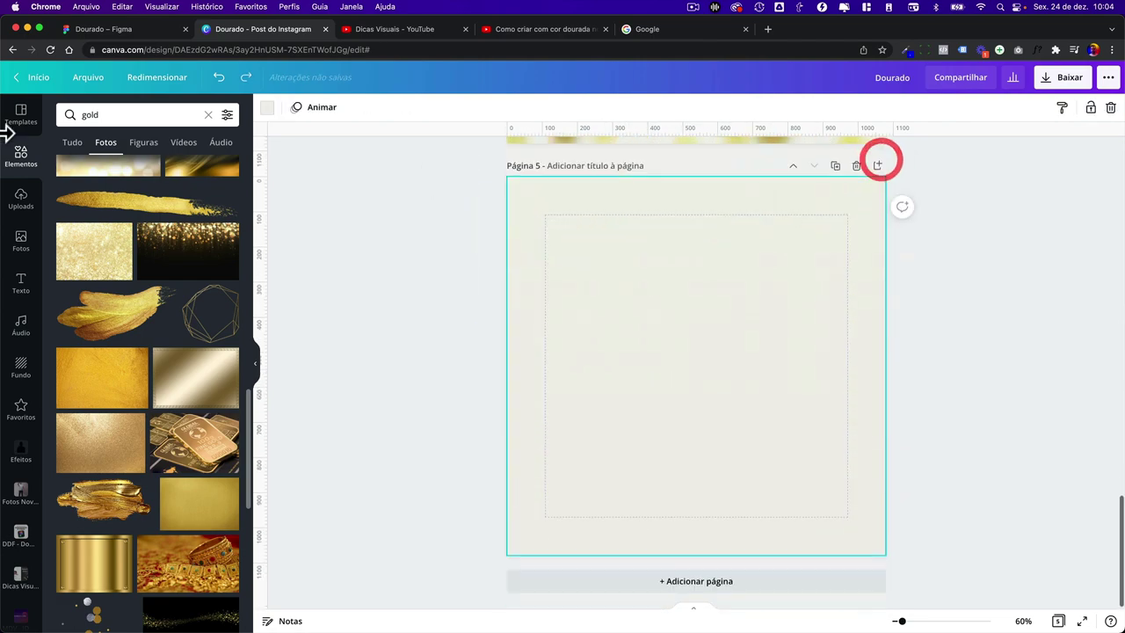
click(21, 114)
- Apply the 'A magia do natal' template to page 5 and make 'A magia' gold
click(208, 115)
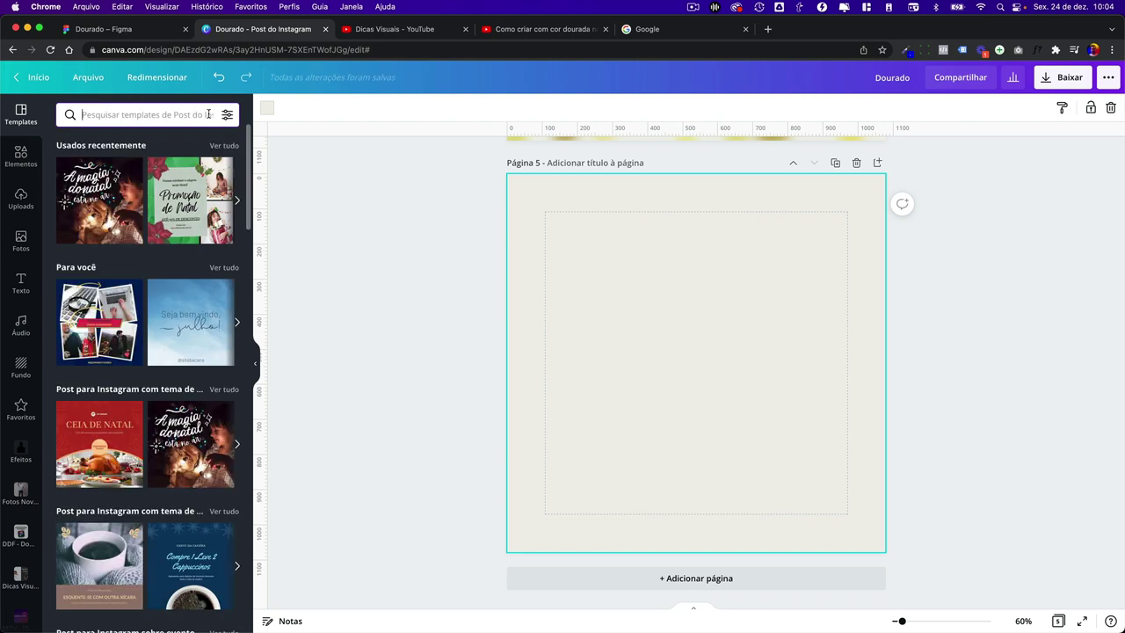
click(109, 207)
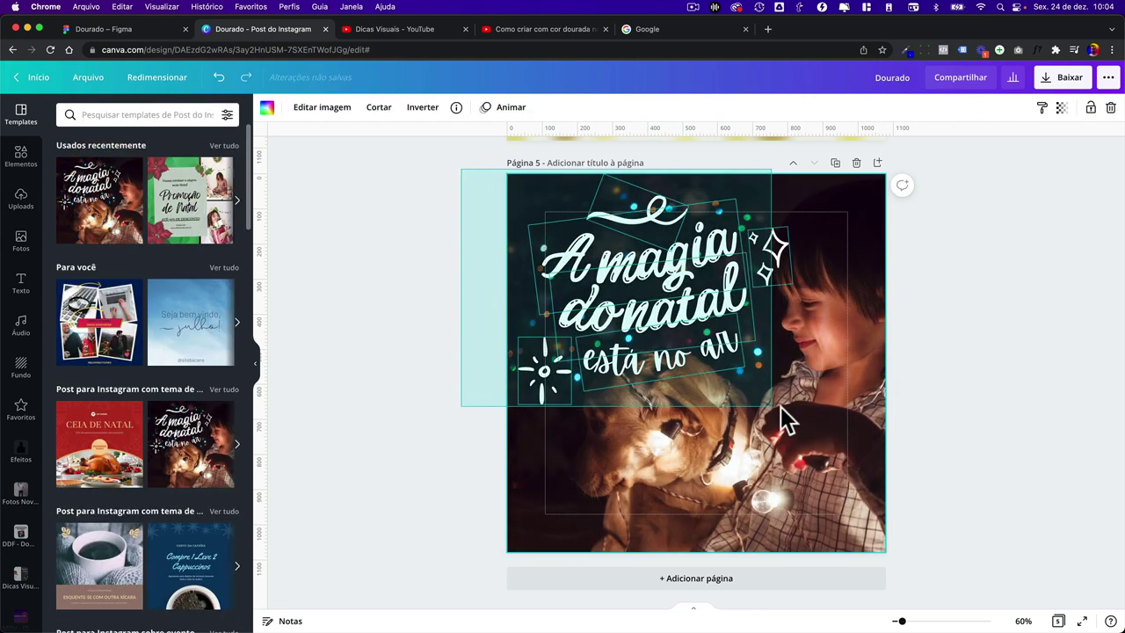
drag(462, 170, 782, 406)
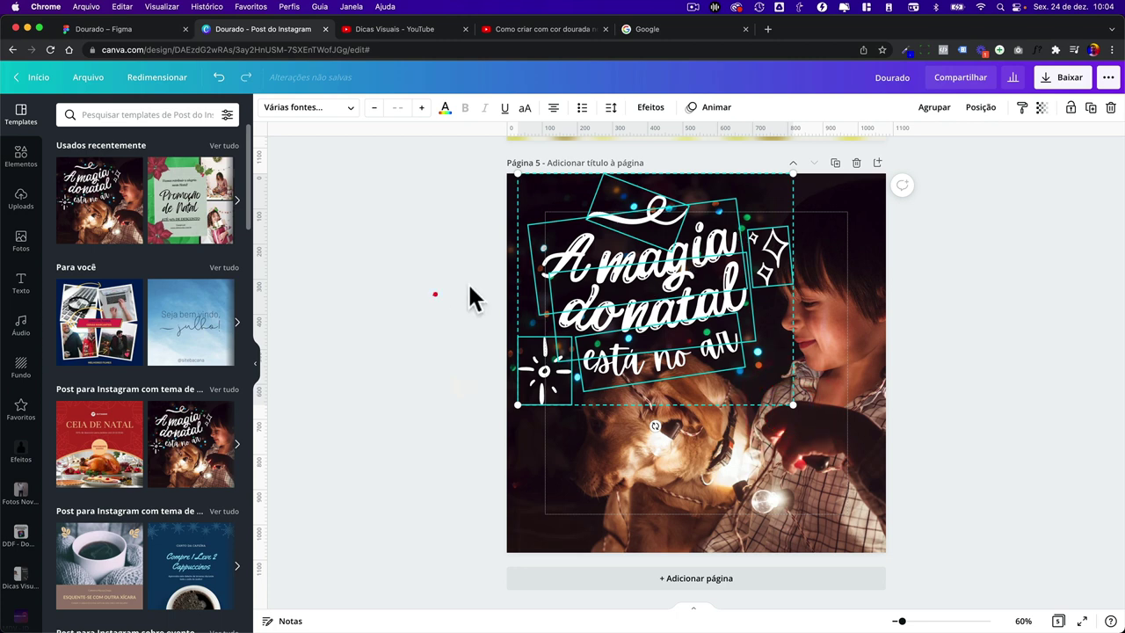
click(435, 292)
click(699, 260)
click(446, 109)
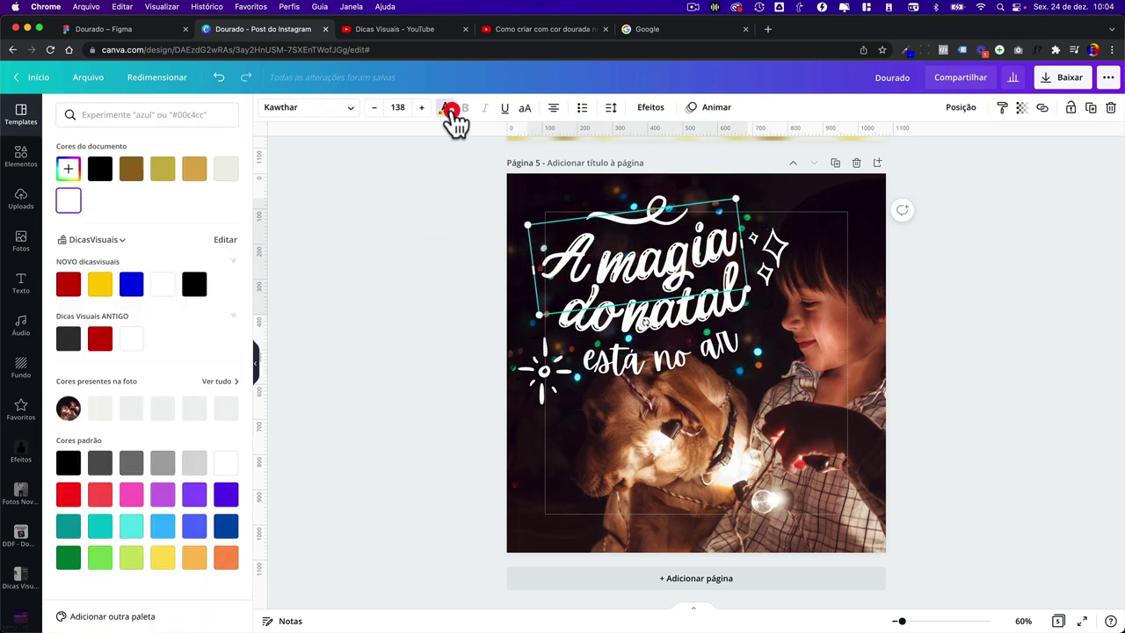
click(192, 169)
- Try yellow on 'do natal', then undo the text colour changes
click(576, 314)
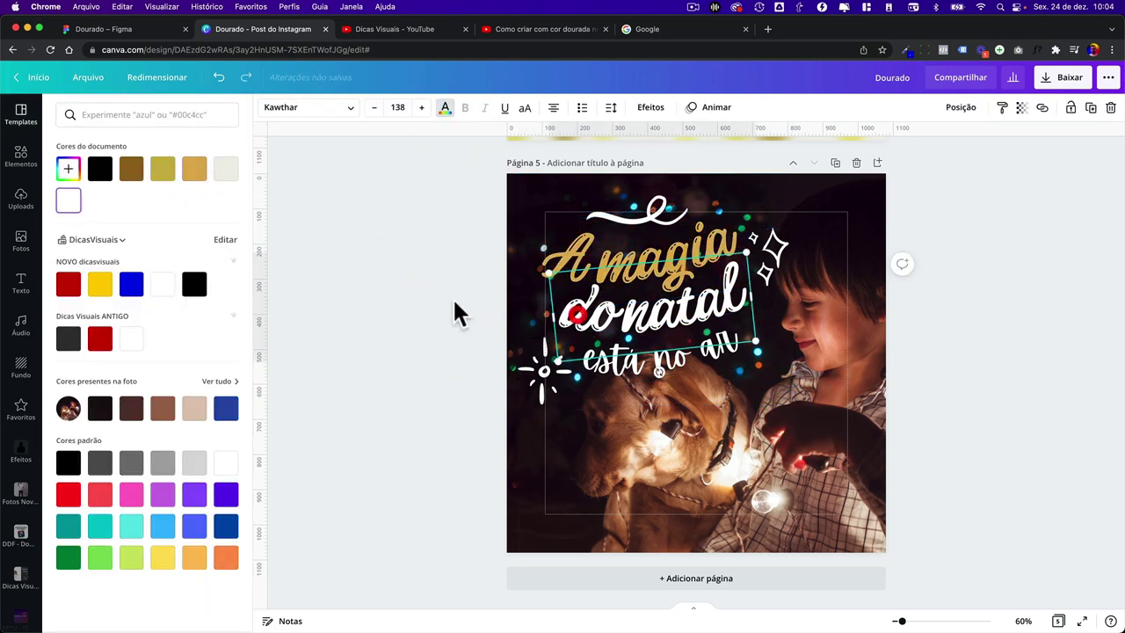
click(95, 284)
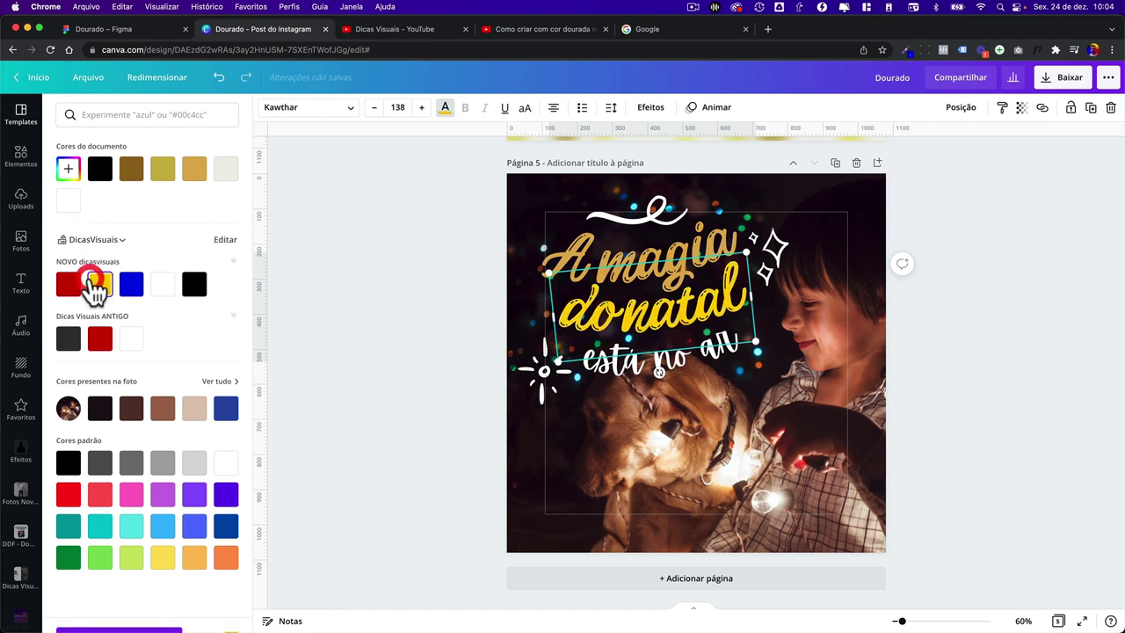
click(615, 386)
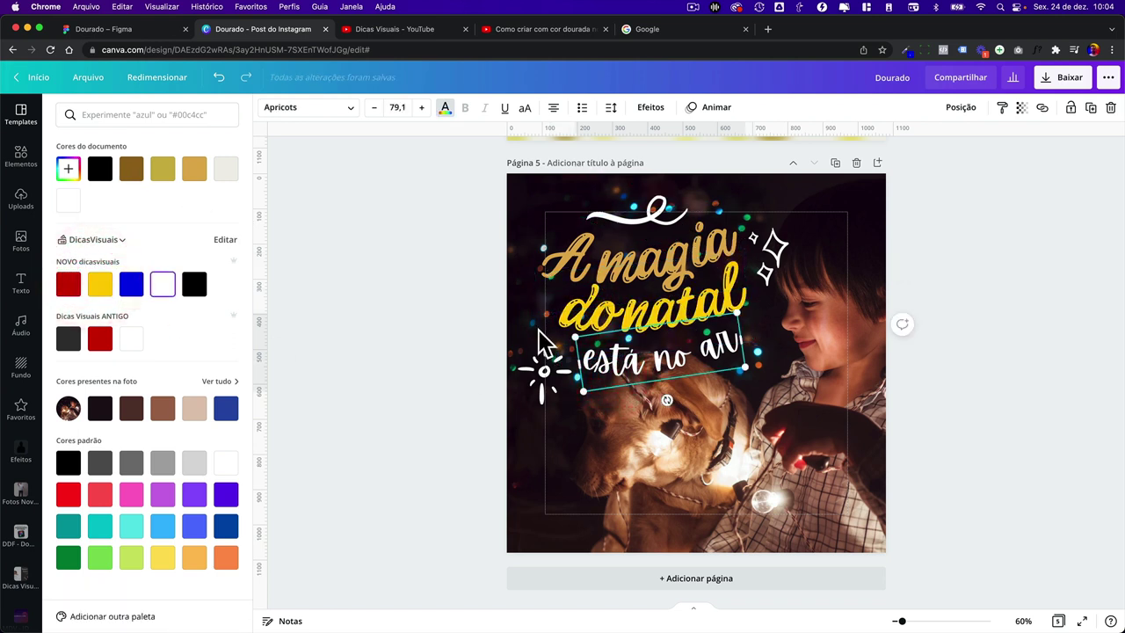
key(super+z)
key(super+z)
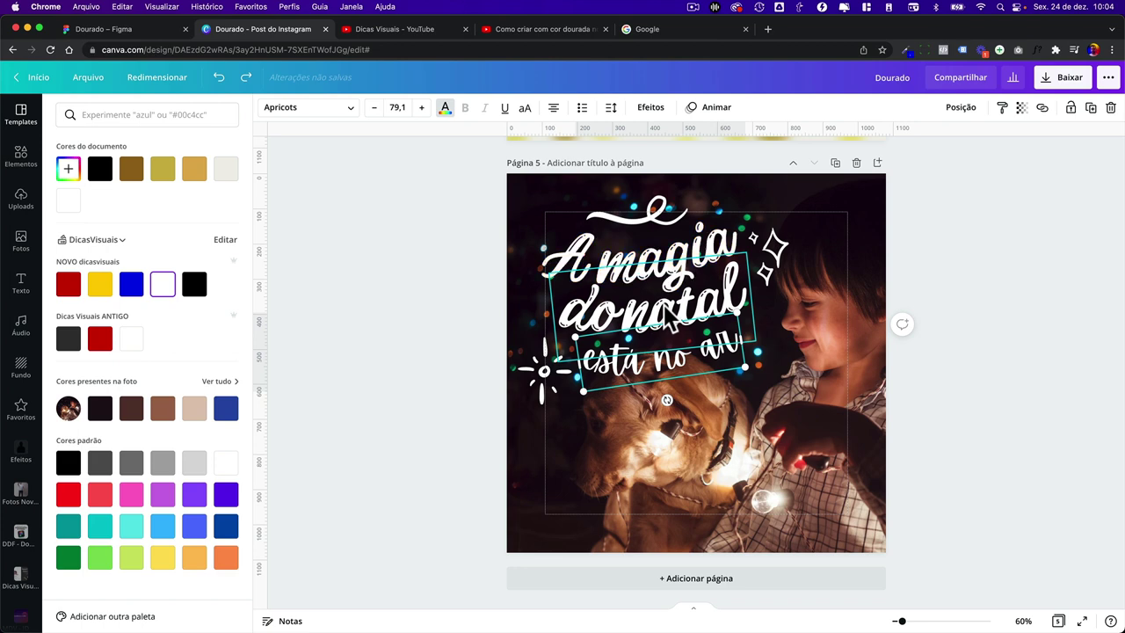
key(super+a)
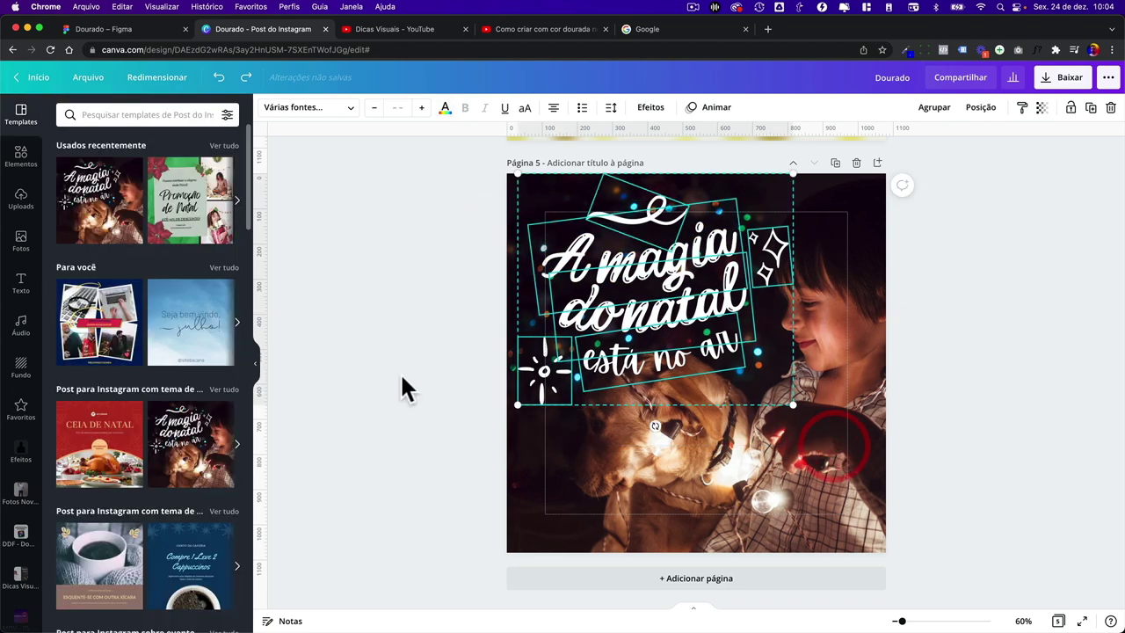
click(402, 375)
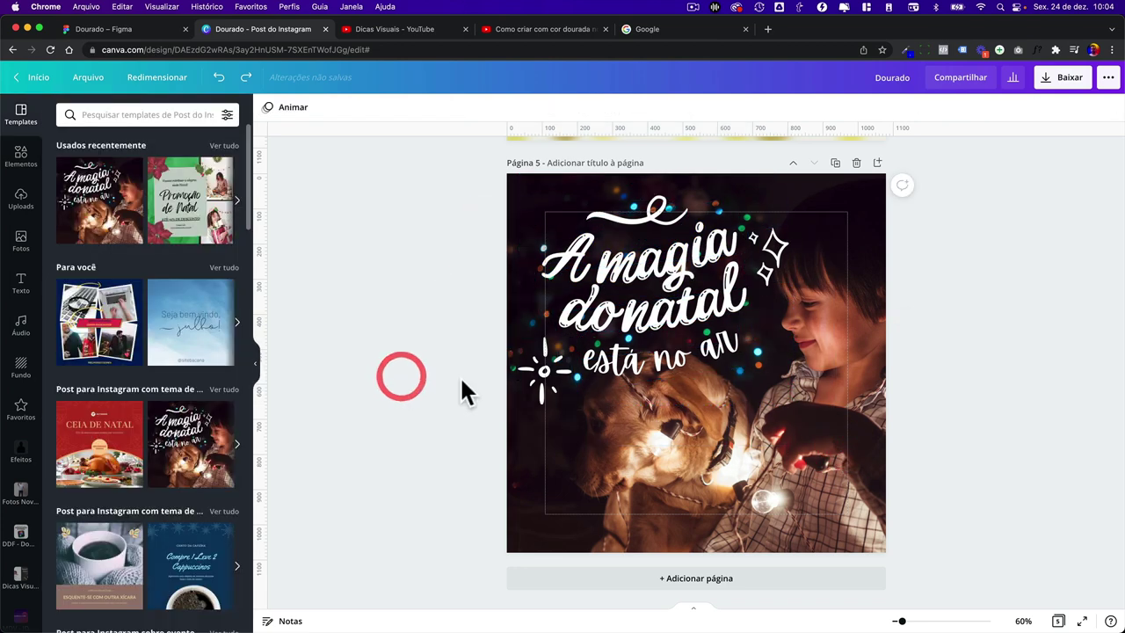
- Inspect the title and sparkle ornament, then duplicate page 5 as page 6
click(584, 254)
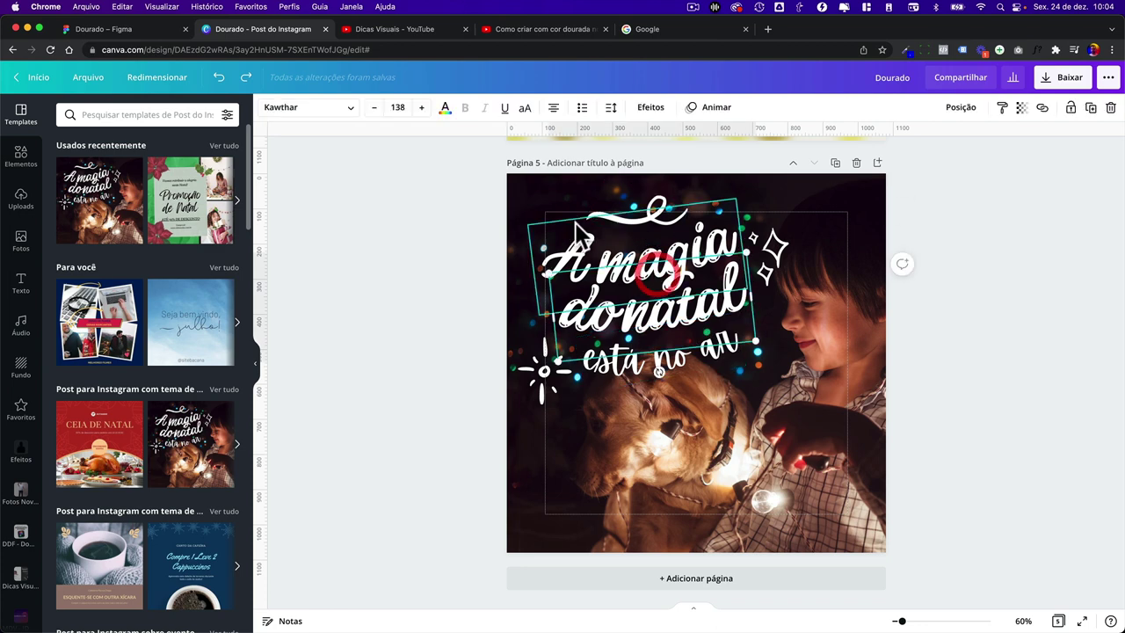
click(559, 374)
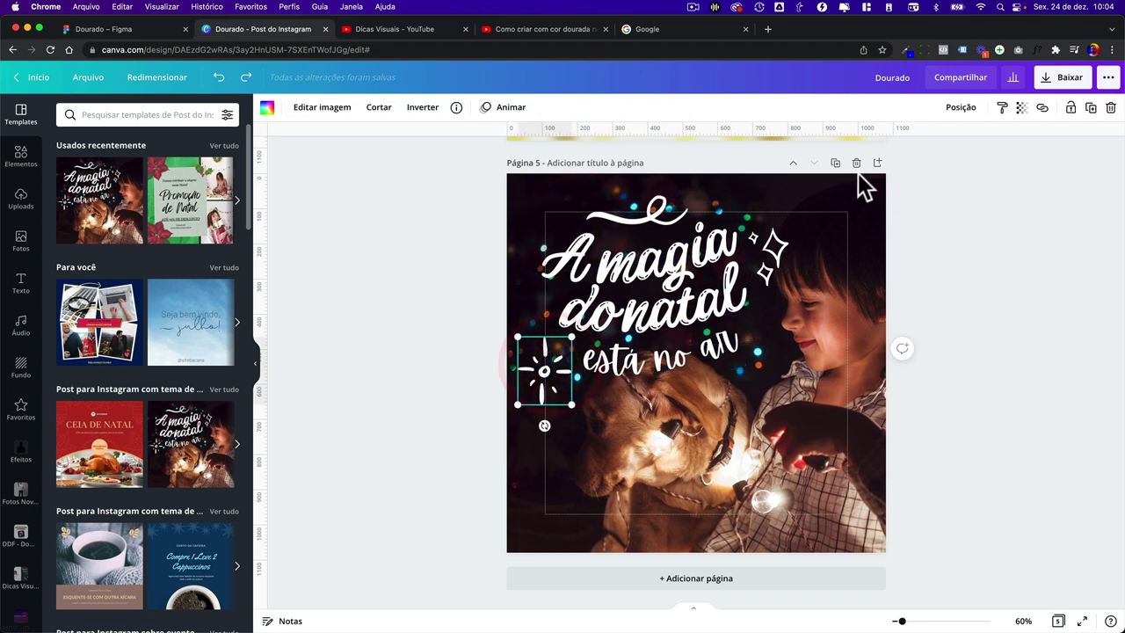
drag(464, 241, 839, 391)
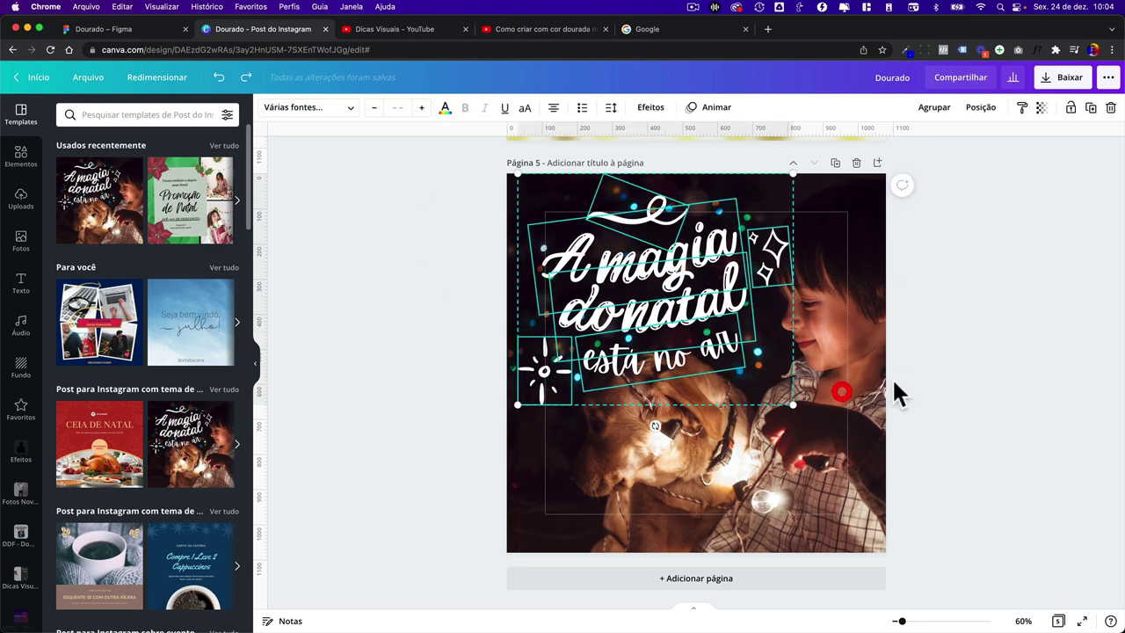
click(936, 365)
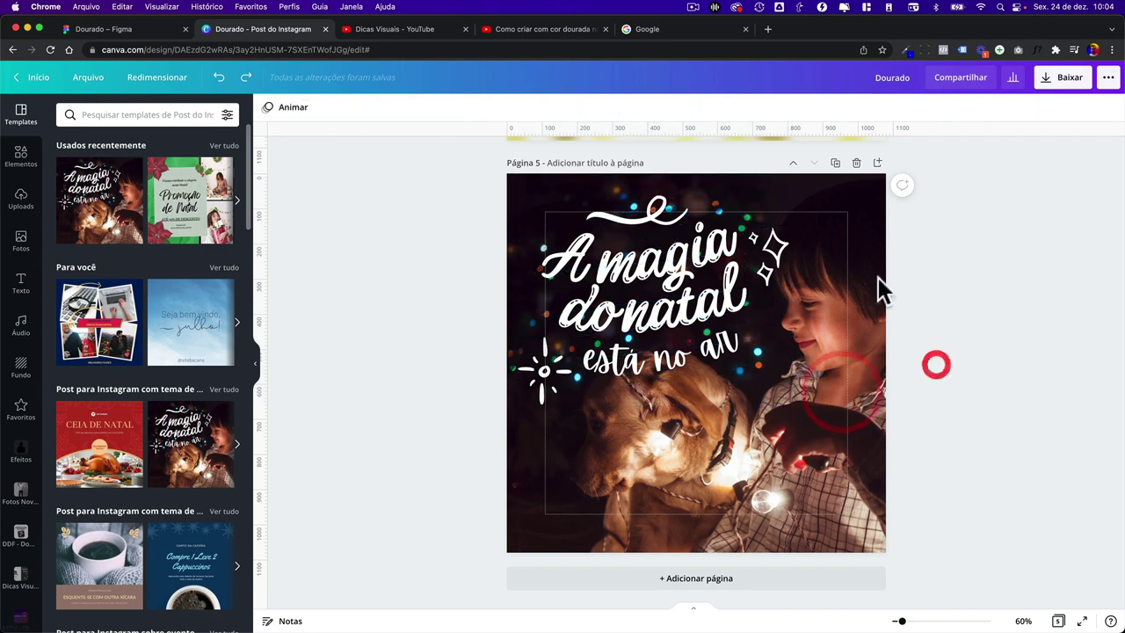
click(836, 166)
- Delete the Christmas photo from page 6 and marquee-select the remaining white lettering
scroll(773, 264, up, 4)
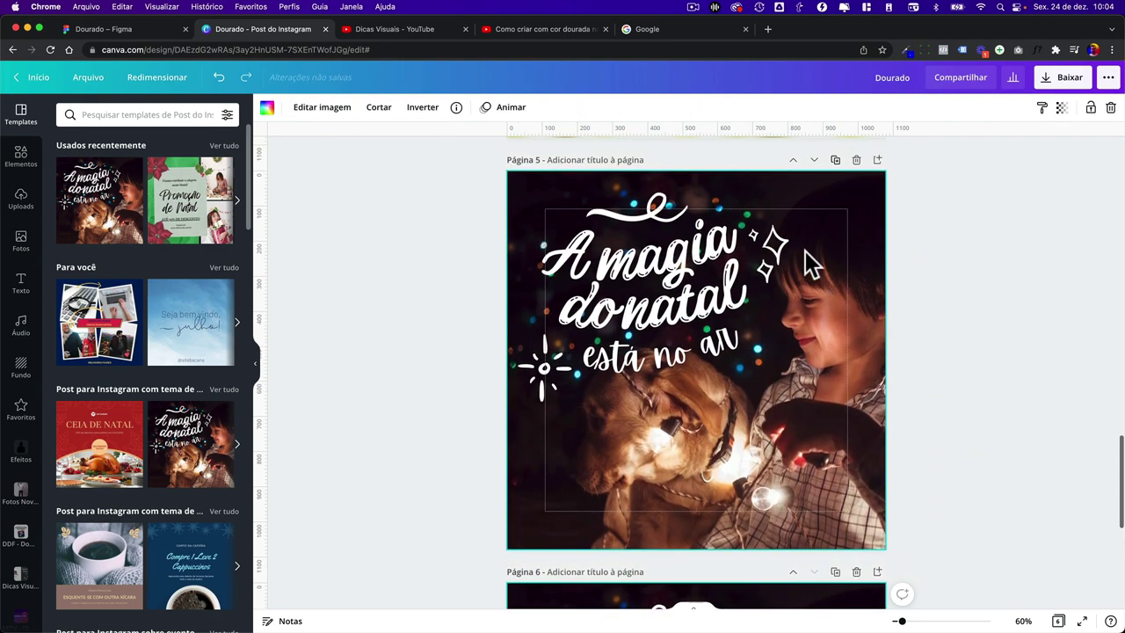
scroll(817, 262, down, 4)
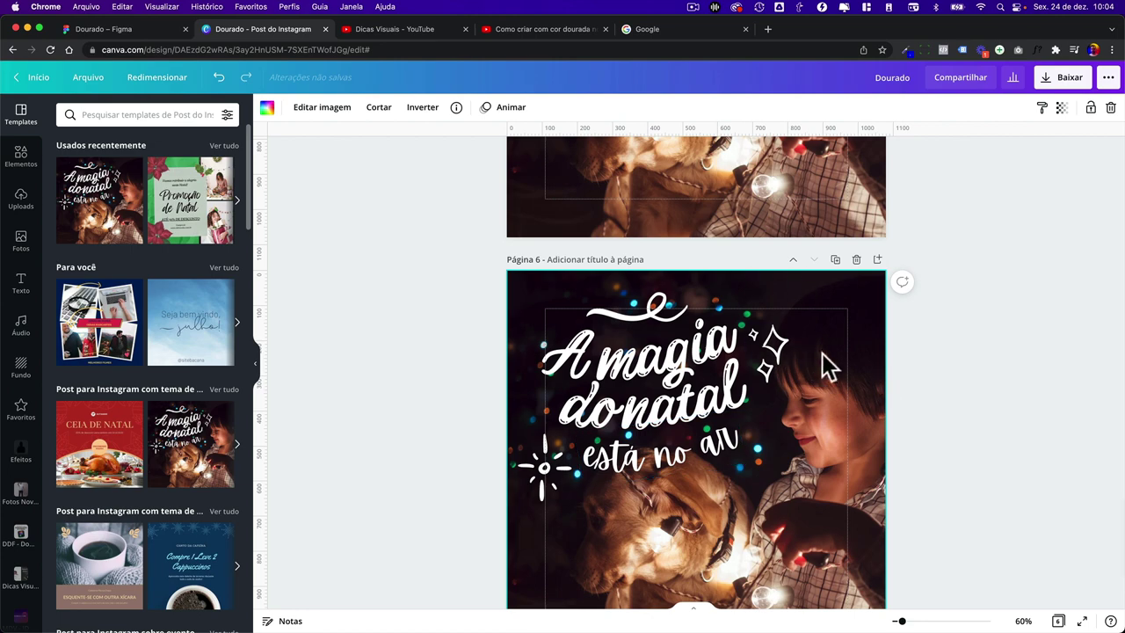
scroll(822, 353, up, 2)
scroll(773, 258, up, 3)
scroll(776, 249, down, 5)
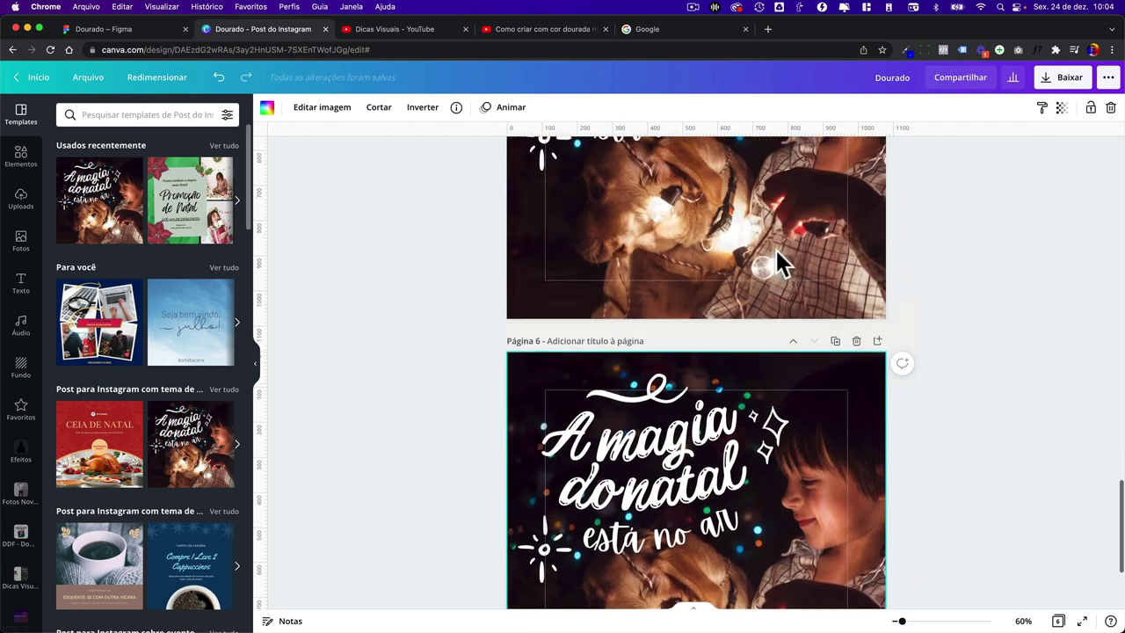
scroll(773, 264, up, 3)
scroll(763, 315, down, 1)
scroll(721, 352, down, 4)
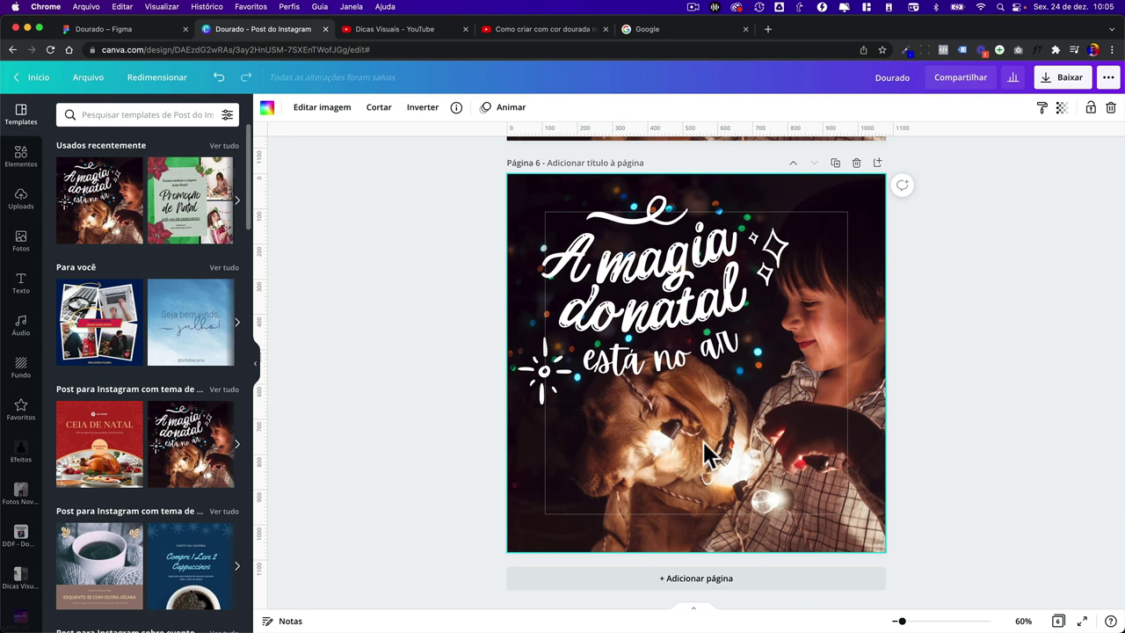
key(Delete)
drag(822, 437, 411, 148)
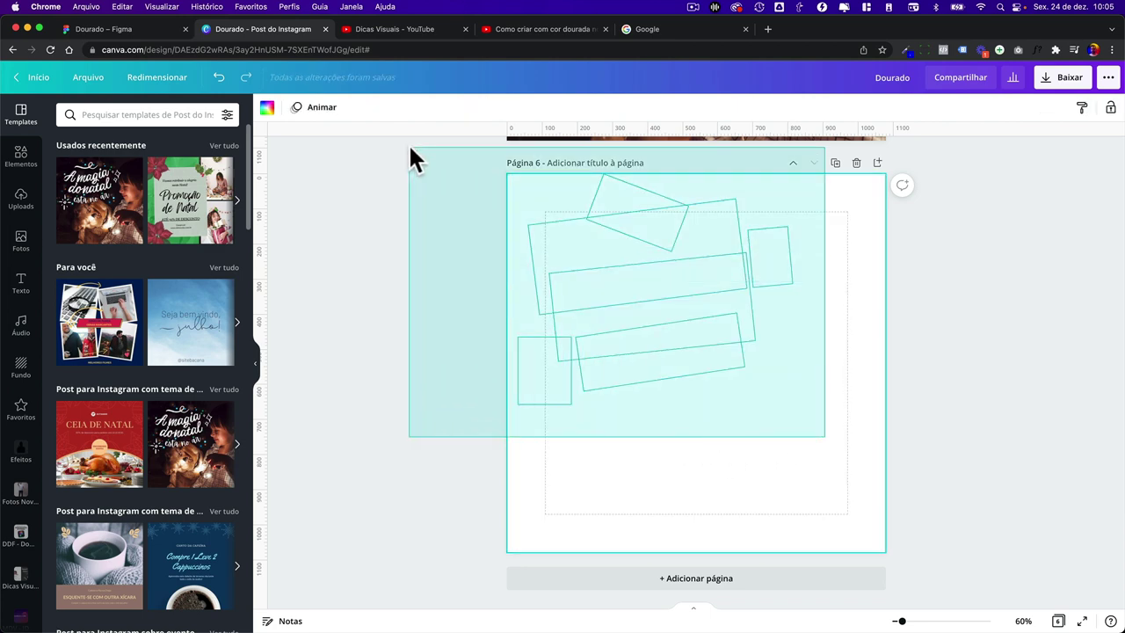
click(734, 406)
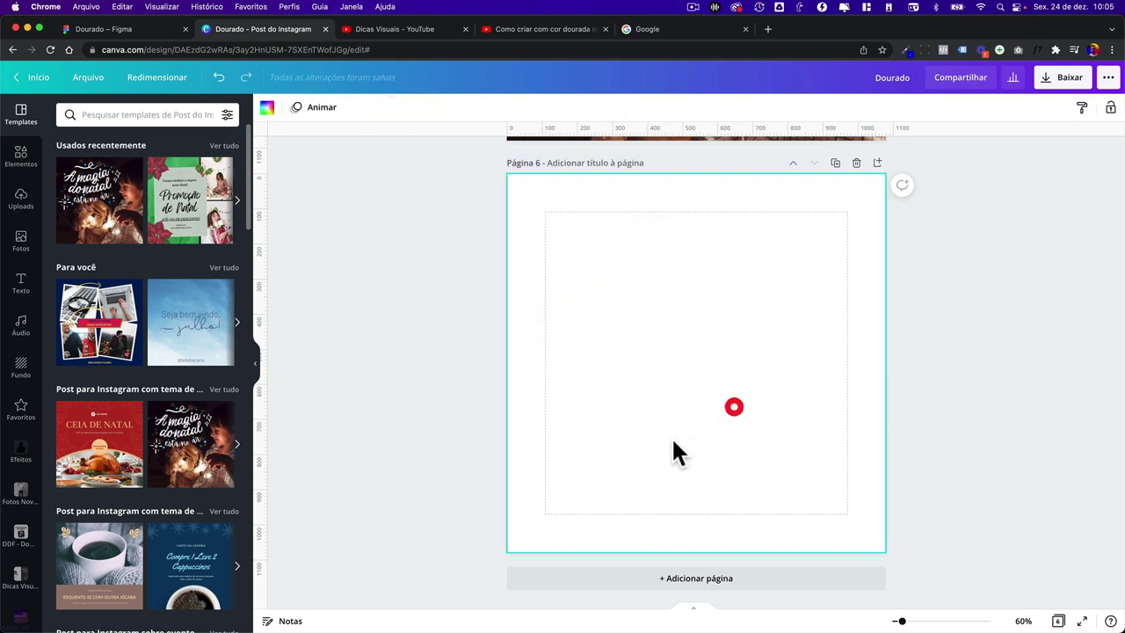
drag(512, 230, 802, 395)
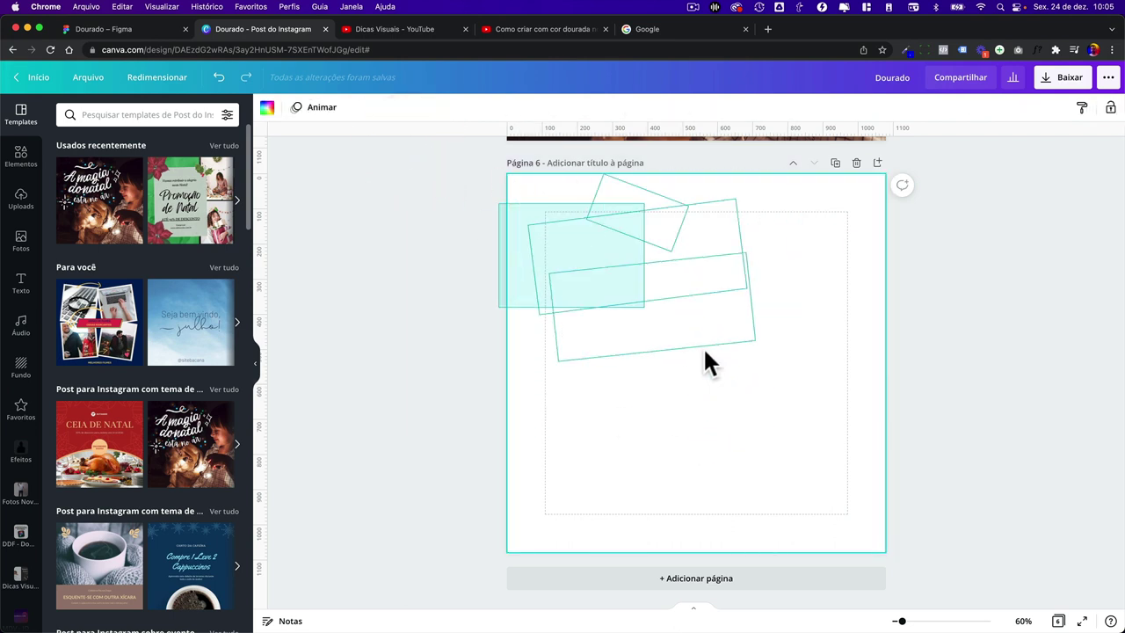
- Download only page 6 as Dourado.png, a PNG with transparent background
click(1066, 83)
click(963, 159)
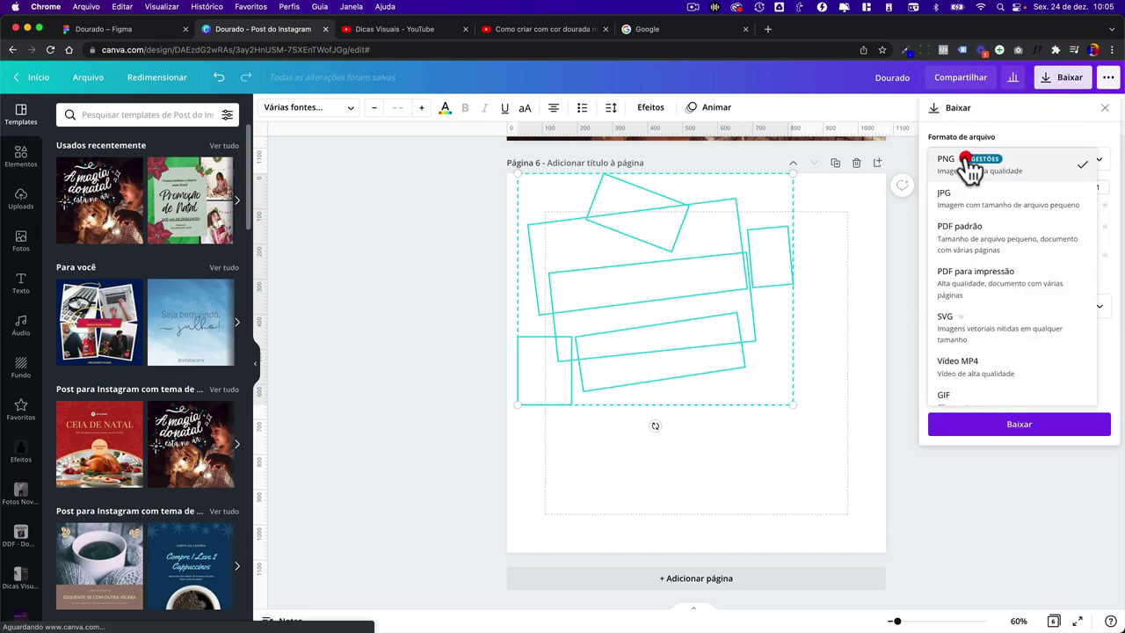
click(966, 167)
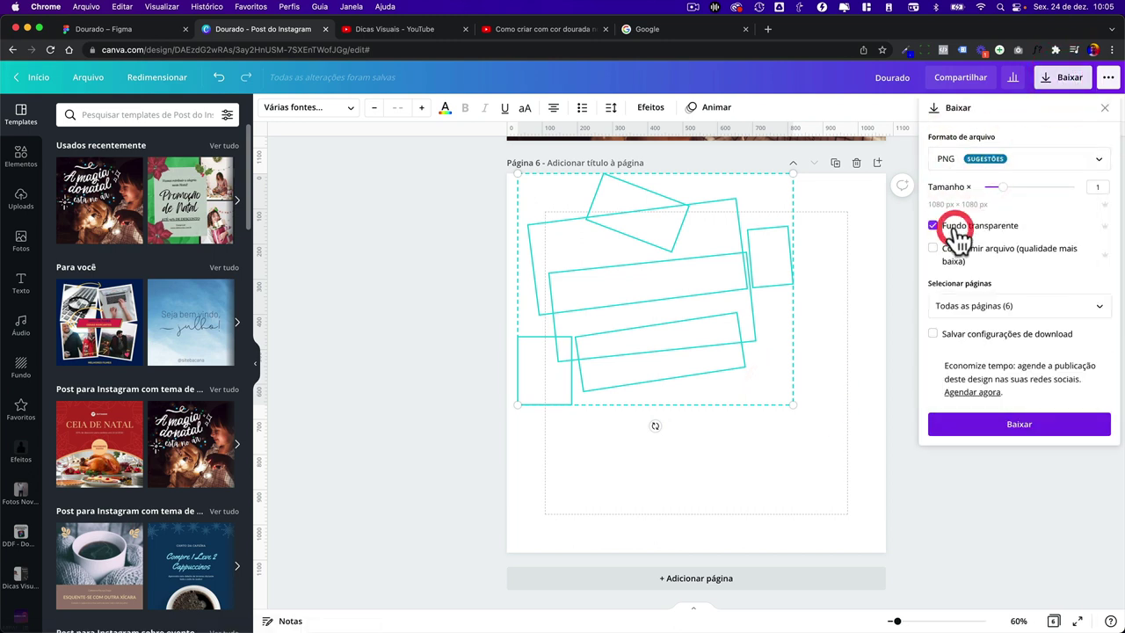
click(967, 301)
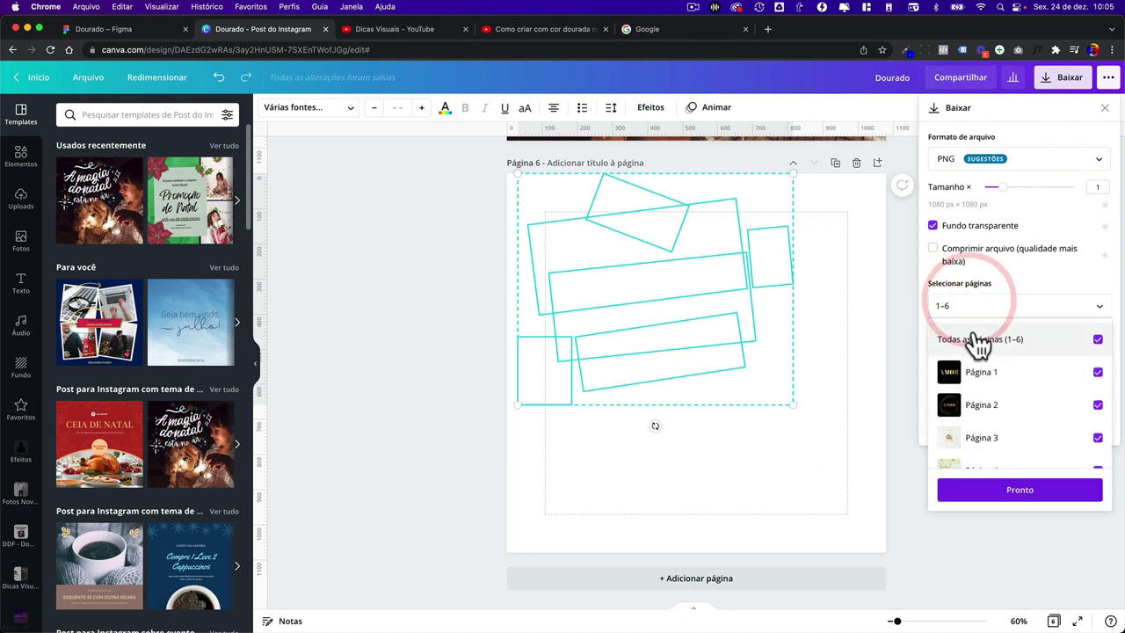
click(974, 337)
scroll(997, 391, down, 2)
click(984, 447)
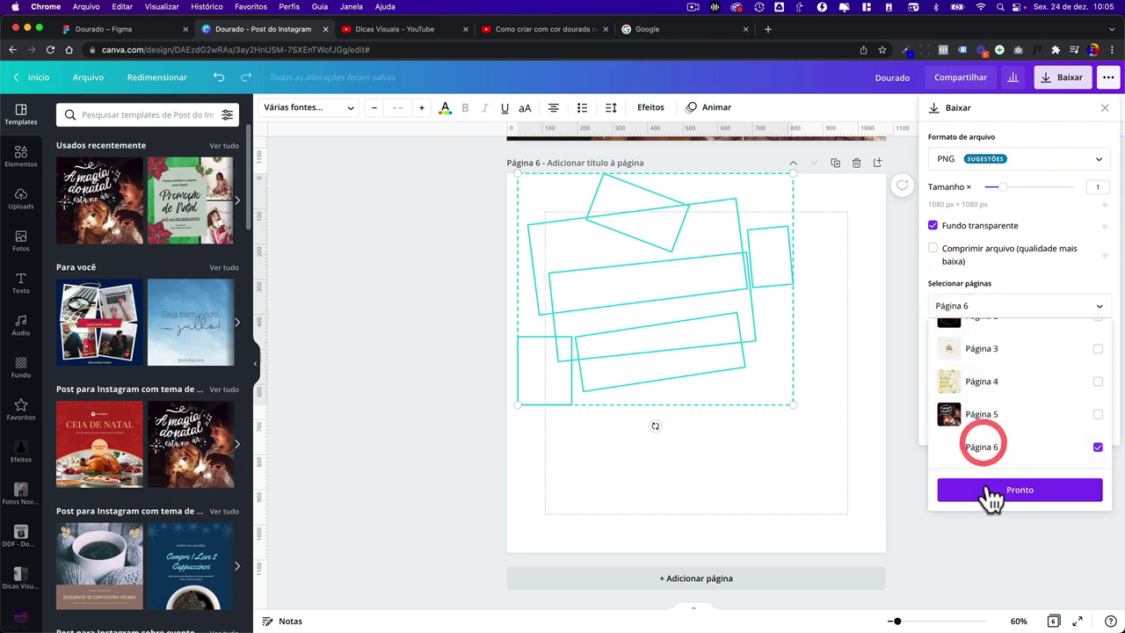
click(989, 492)
click(1015, 426)
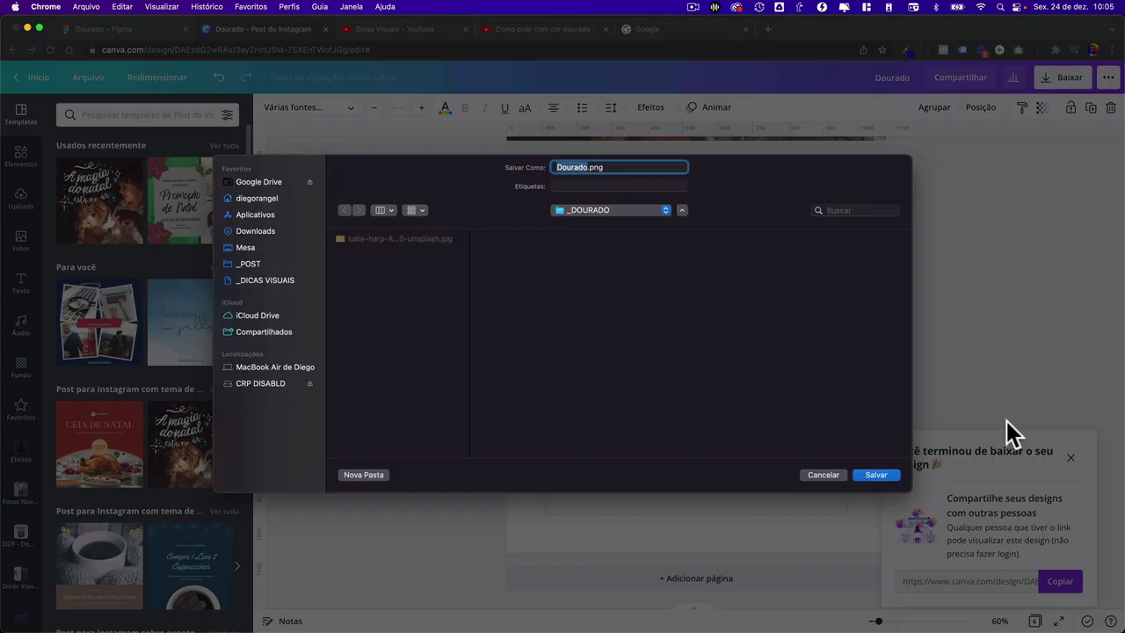
click(885, 475)
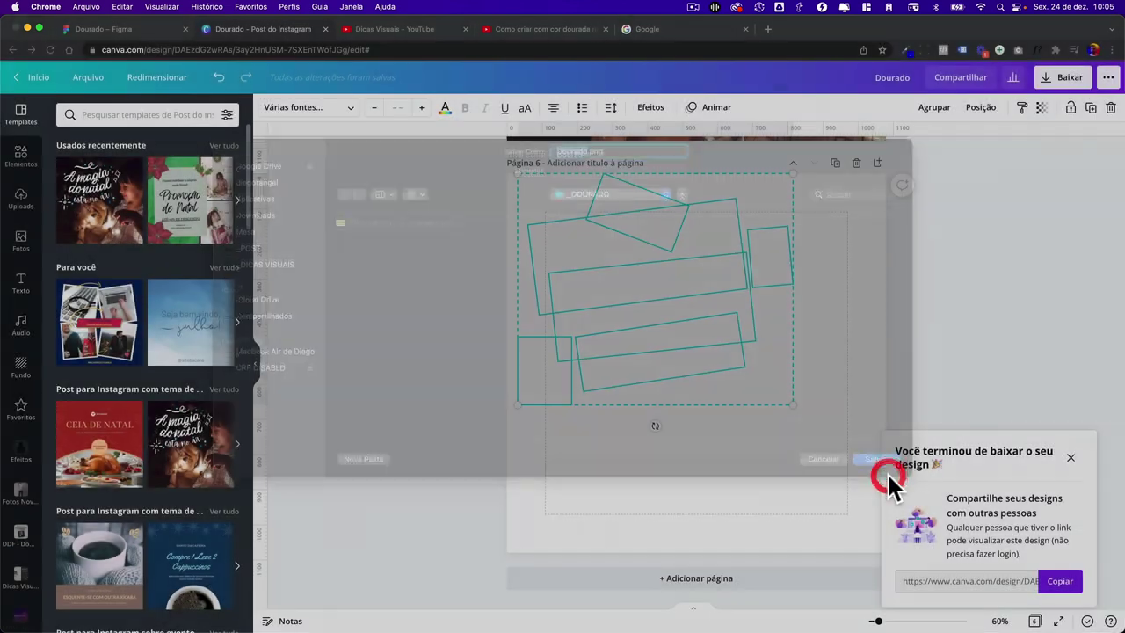
click(467, 409)
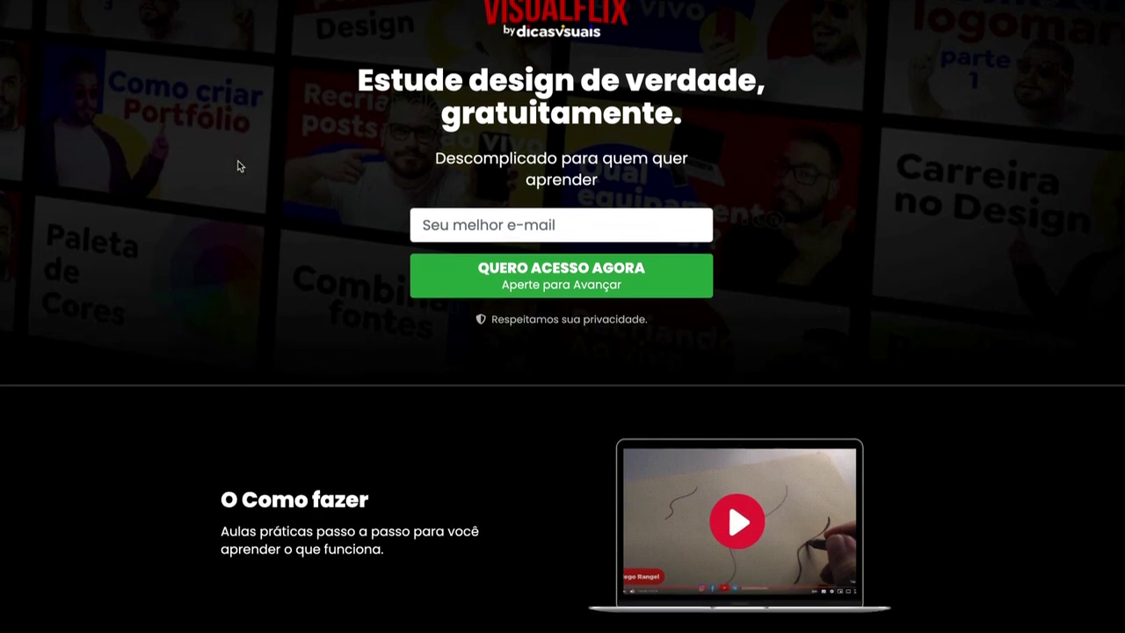
- Browse the VisualFlix catalogue and play the 'LIVE 056 - Figma para iniciantes' lesson
scroll(238, 166, down, 1)
scroll(238, 166, down, 2)
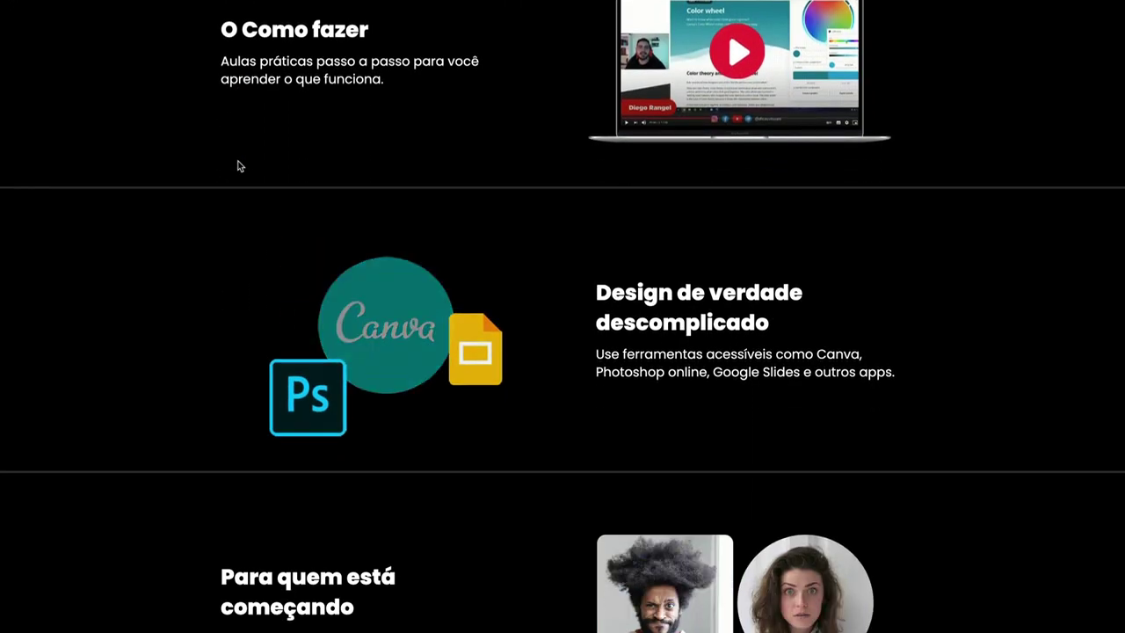
scroll(237, 166, down, 2)
scroll(237, 166, down, 2)
scroll(237, 167, up, 2)
scroll(238, 166, up, 5)
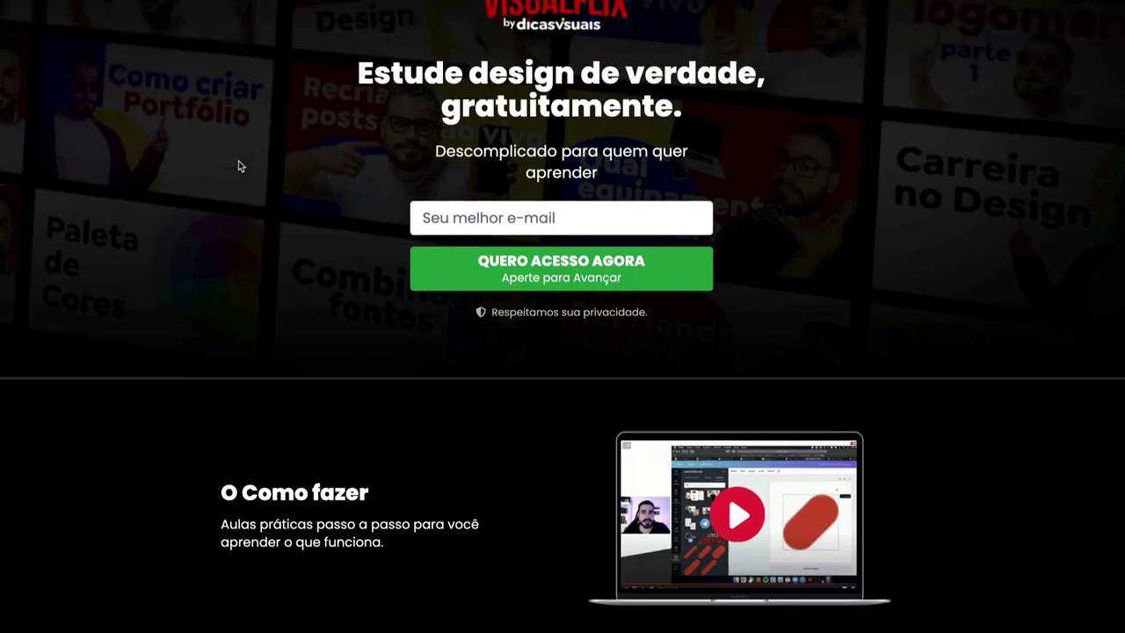
scroll(237, 167, up, 1)
scroll(222, 130, down, 1)
scroll(223, 130, down, 1)
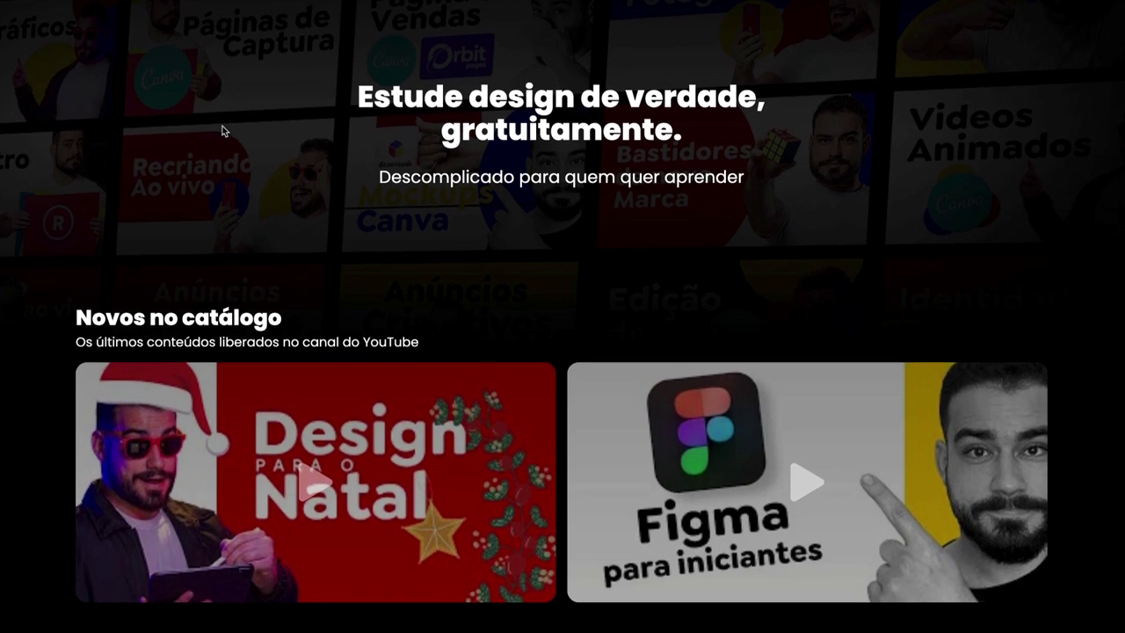
scroll(223, 130, down, 1)
scroll(222, 130, down, 3)
scroll(222, 130, down, 2)
scroll(222, 130, down, 3)
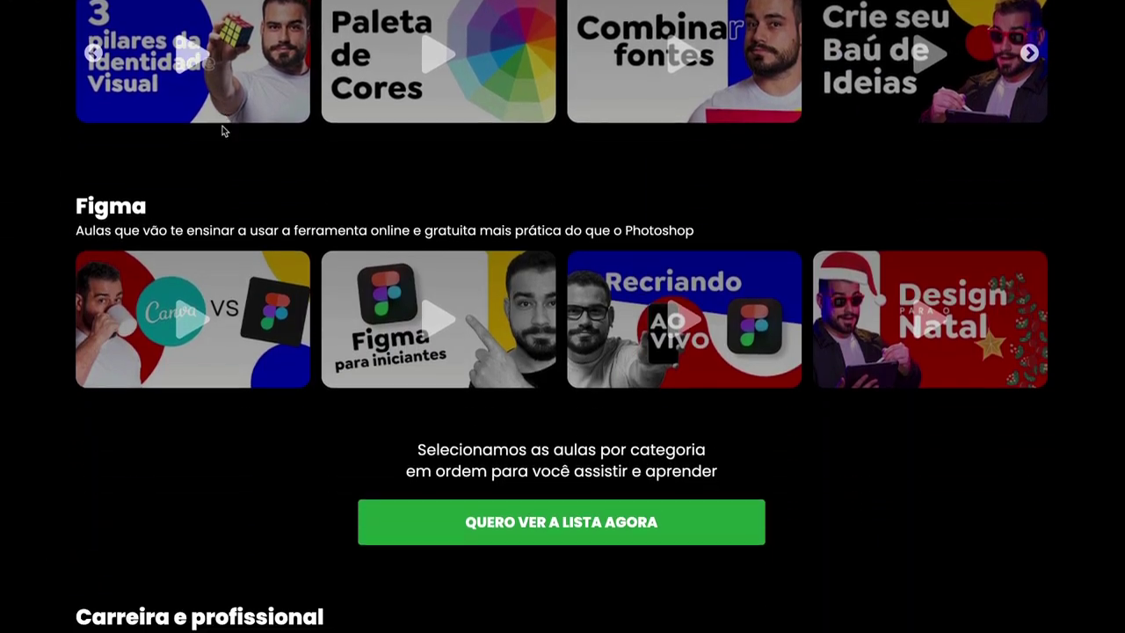
scroll(222, 130, down, 3)
scroll(222, 130, down, 2)
scroll(222, 131, down, 2)
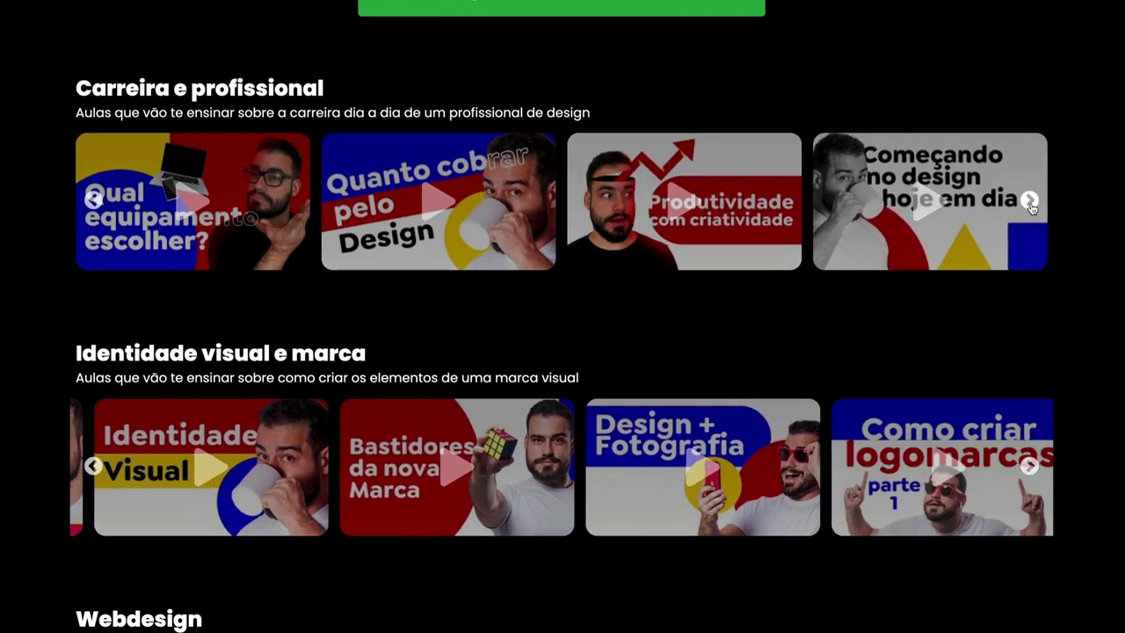
scroll(1081, 346, down, 3)
scroll(1081, 345, down, 3)
scroll(1081, 345, down, 3)
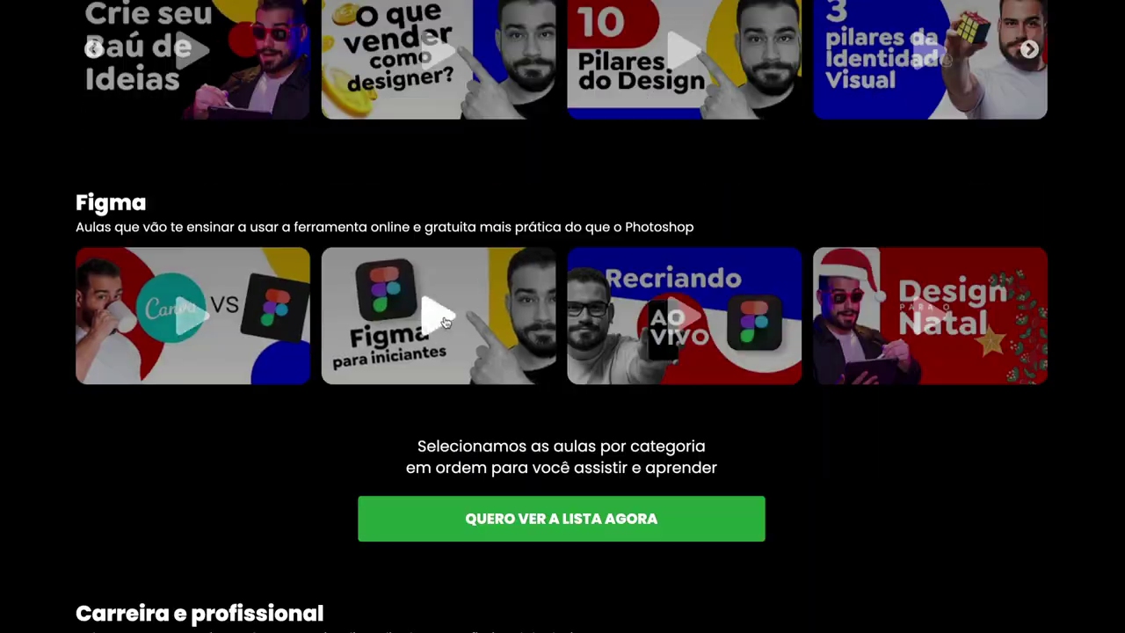
click(378, 261)
- Seek the Figma beginners live forward past 1:38:05 to the Figma canvas section
click(227, 620)
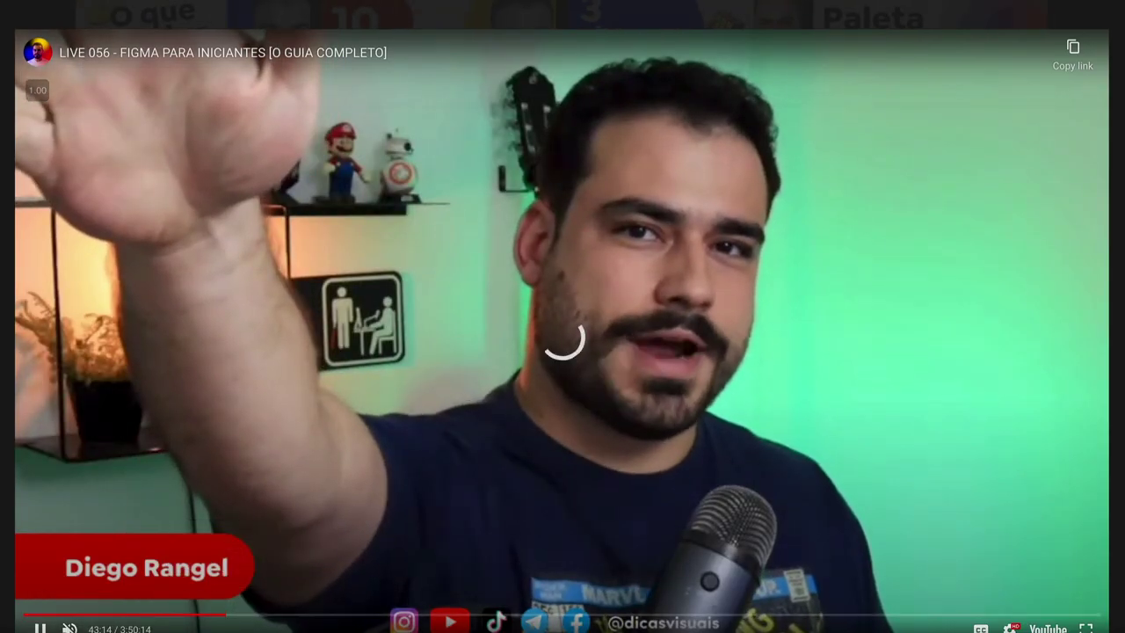
click(470, 619)
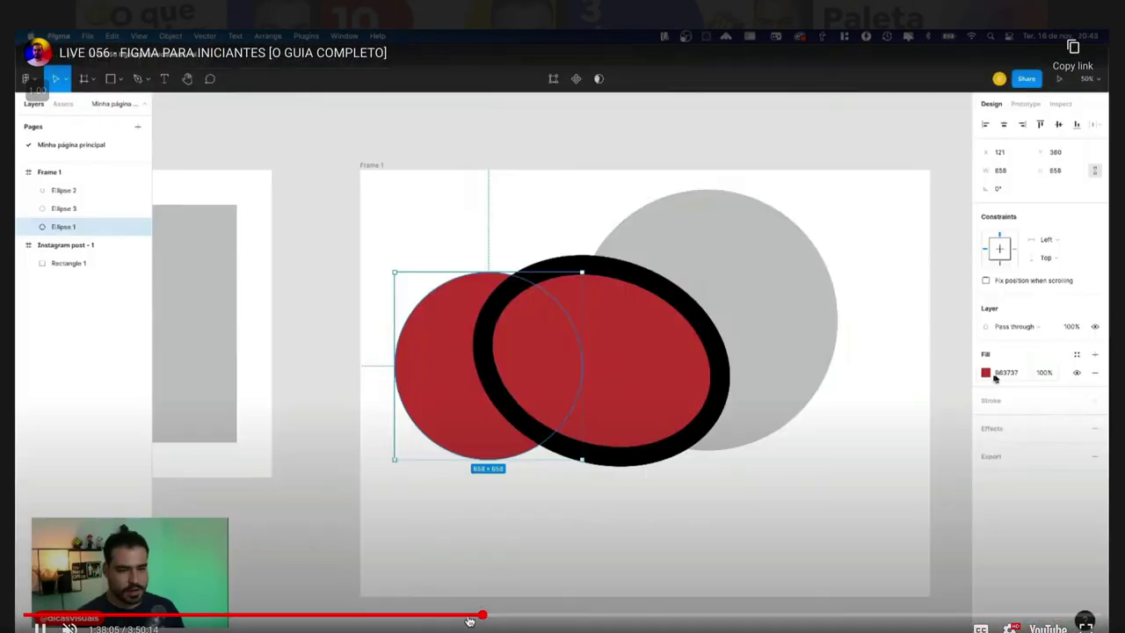
click(721, 620)
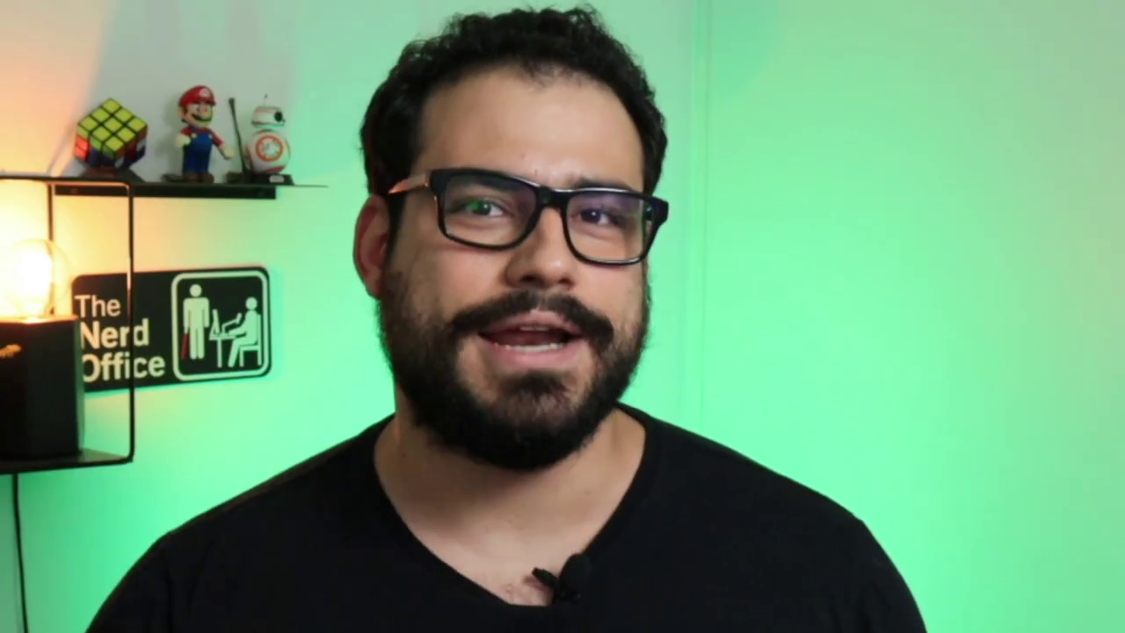
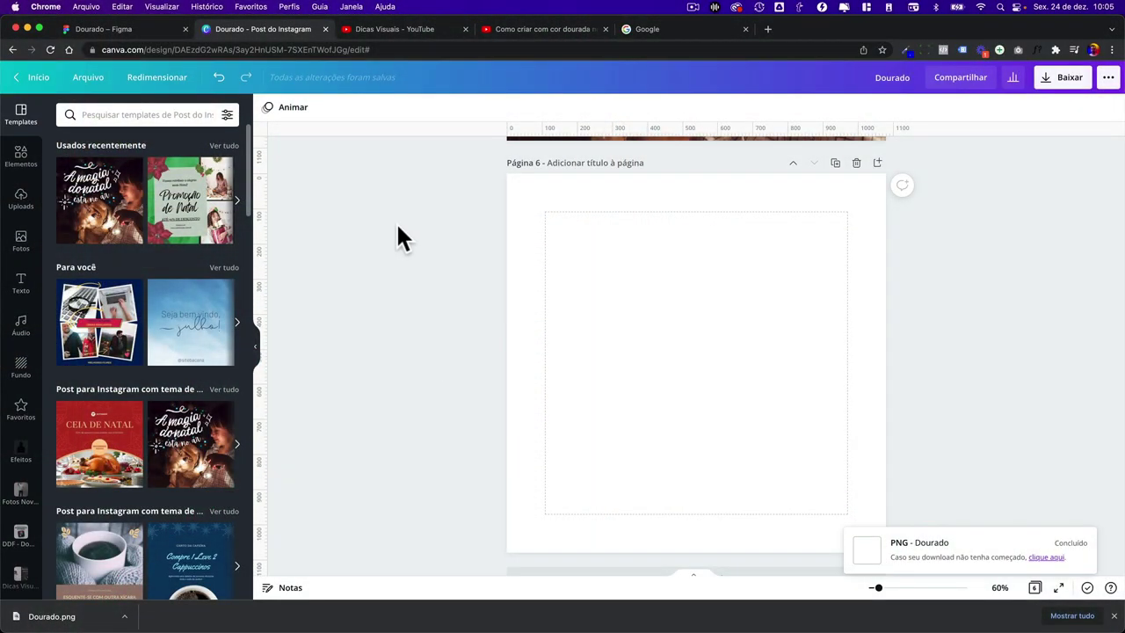
- Flip between the Canva post and Figma's Dourado file, ending on Dourado with nothing selected
click(104, 28)
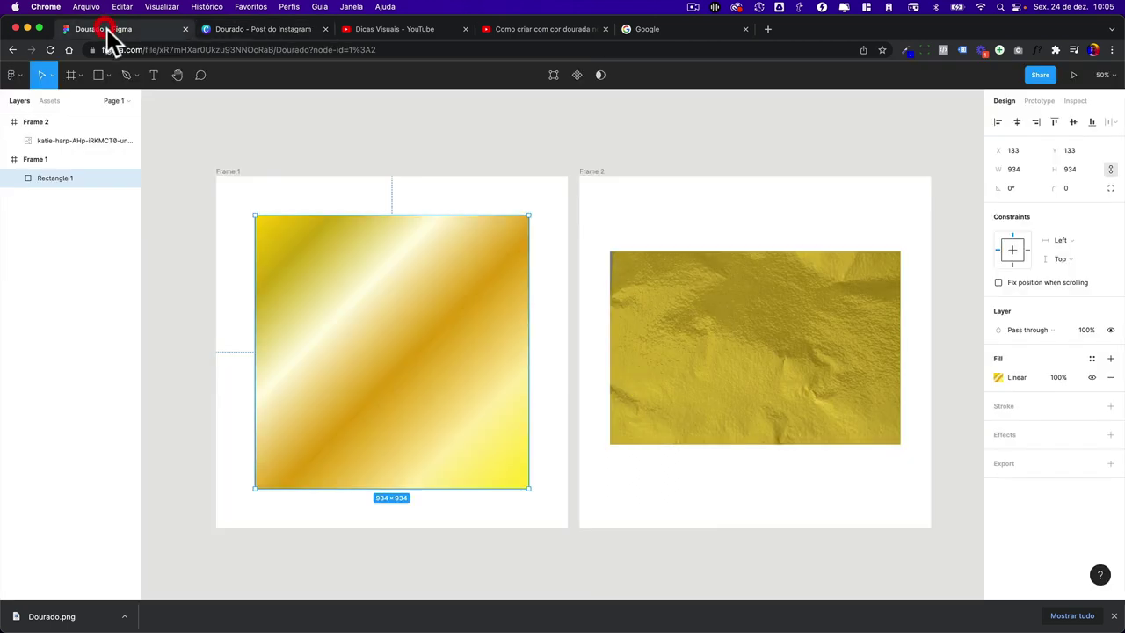
click(403, 162)
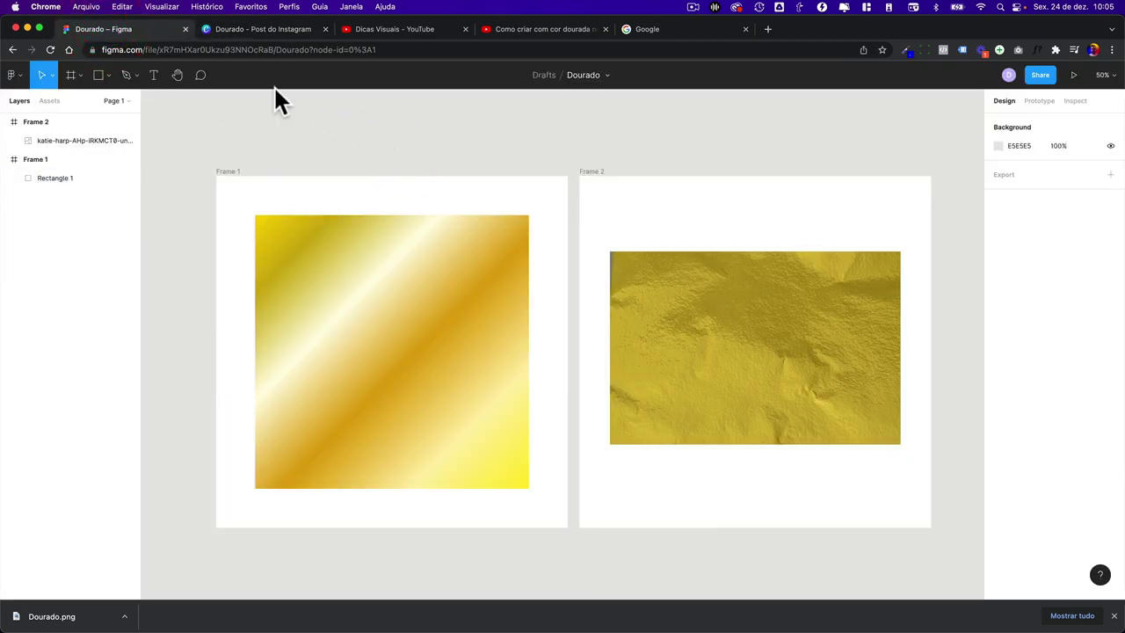
click(241, 29)
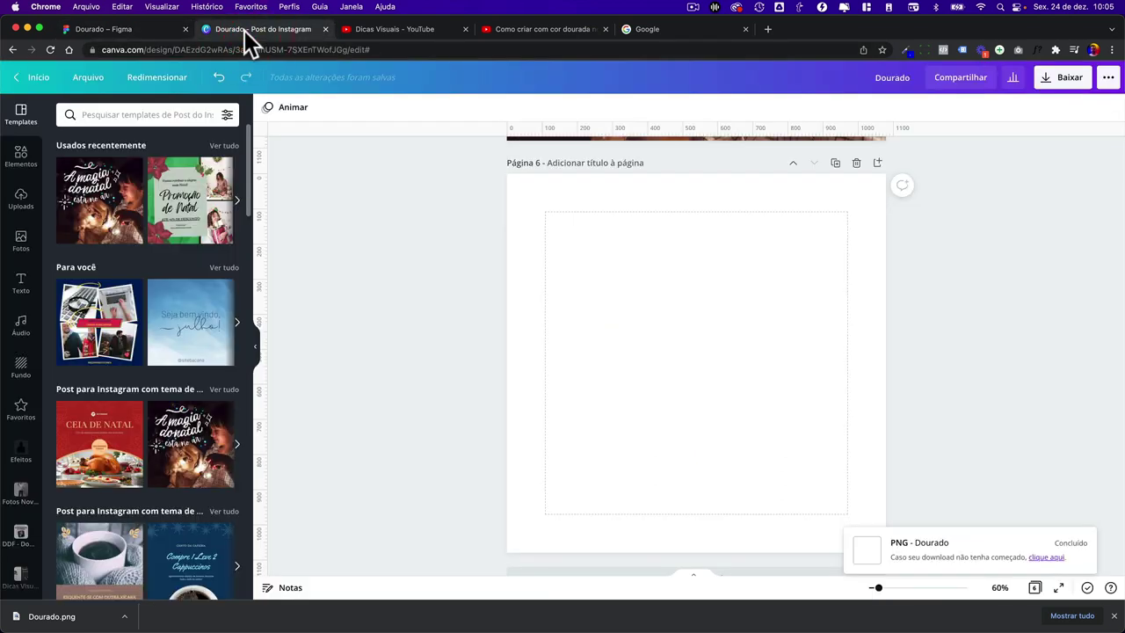
click(171, 32)
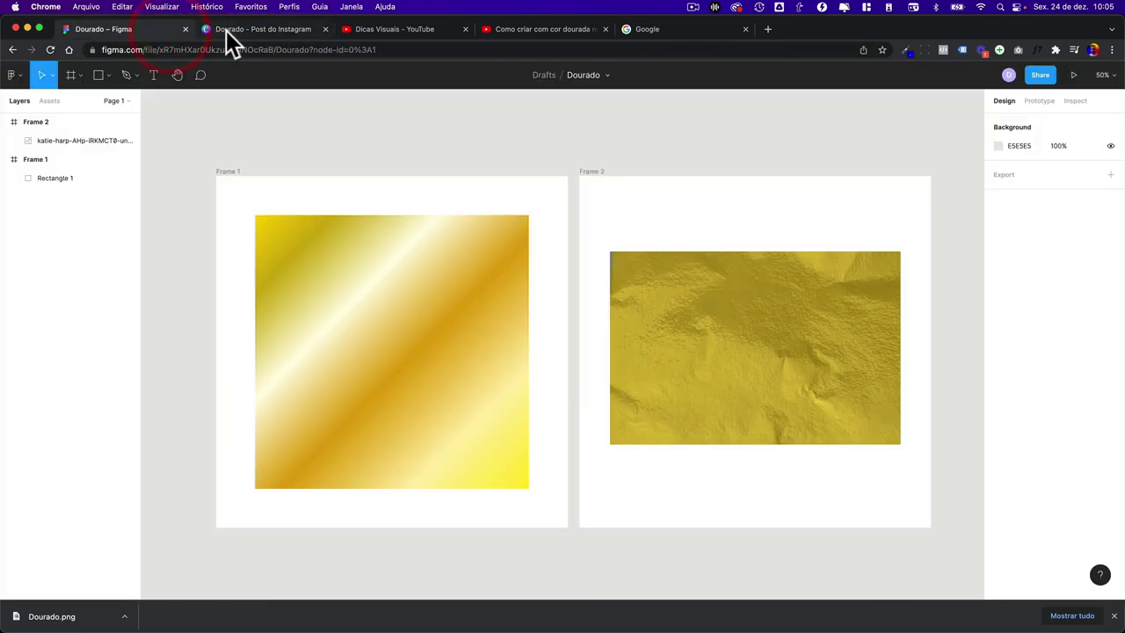
click(226, 30)
click(168, 31)
click(233, 30)
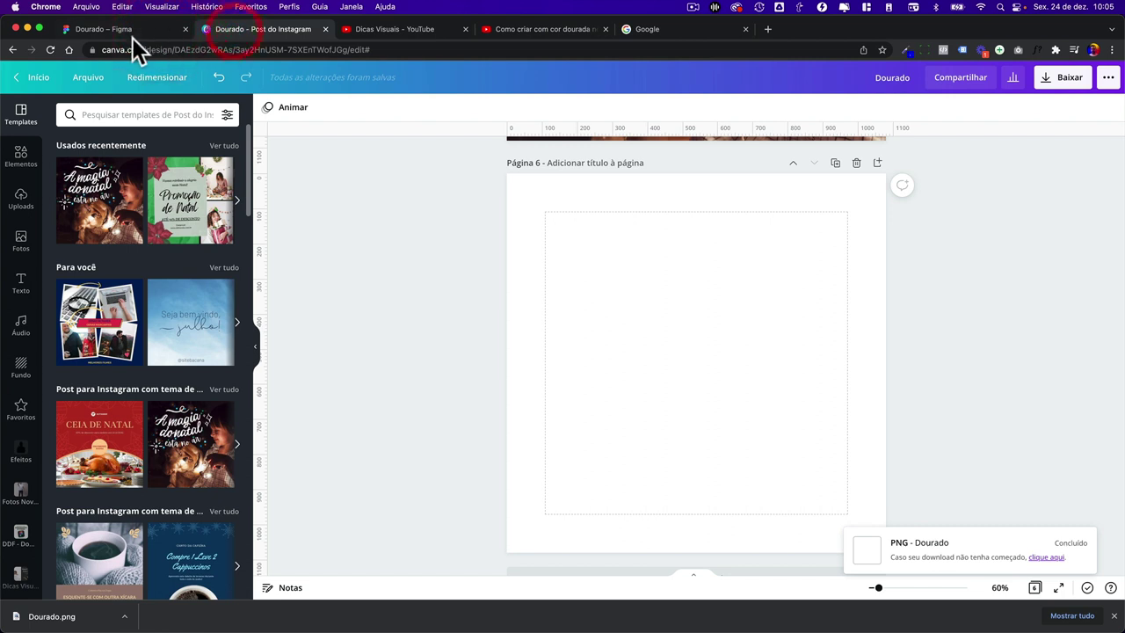
click(133, 34)
click(226, 33)
click(160, 33)
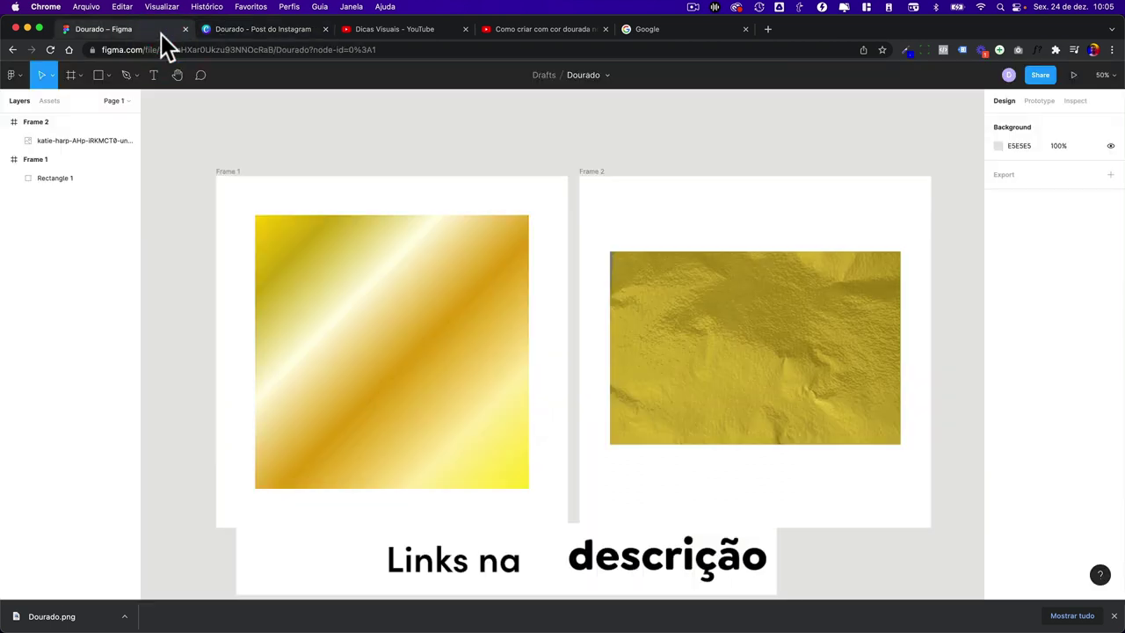
- On the YouTube channel page, go to Playlists and choose the Figma playlist
click(363, 34)
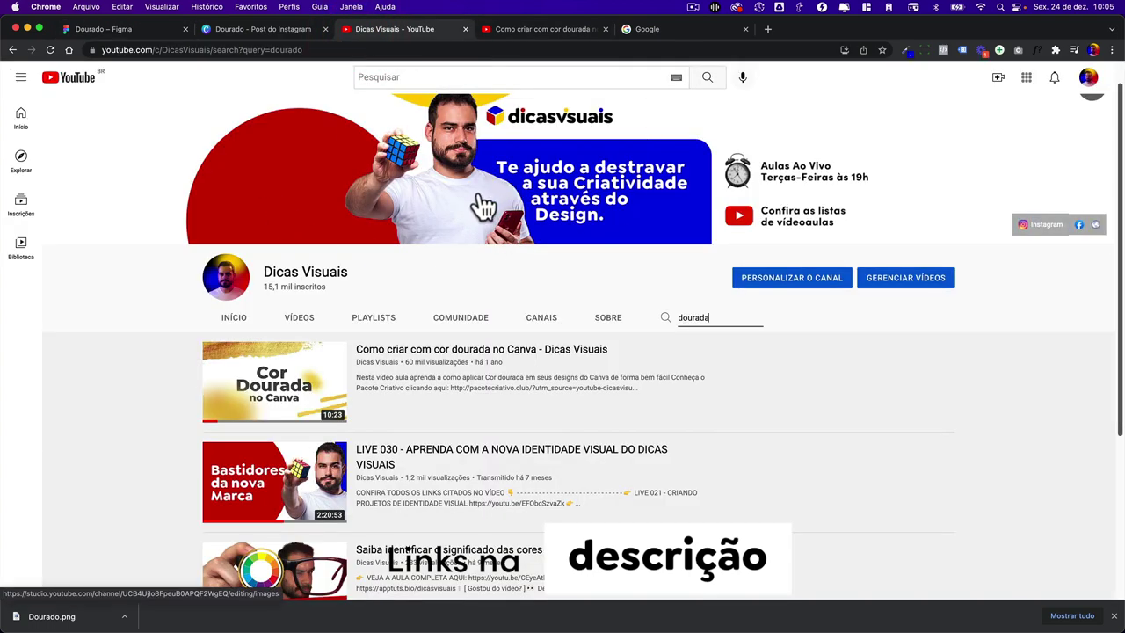
click(385, 325)
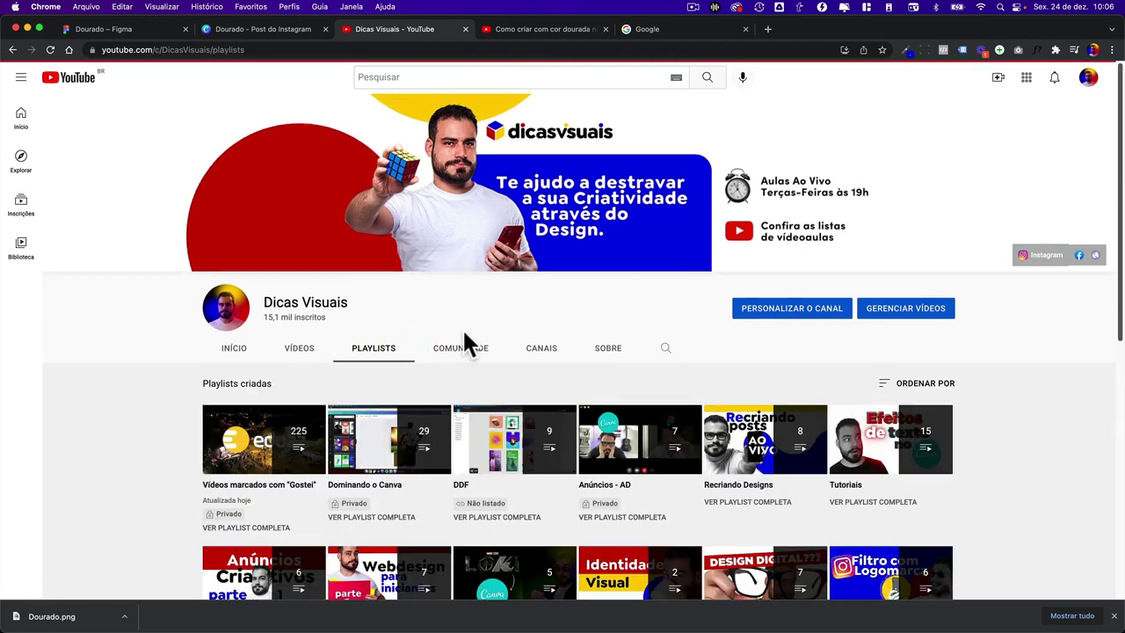
scroll(563, 357, down, 5)
scroll(540, 361, down, 1)
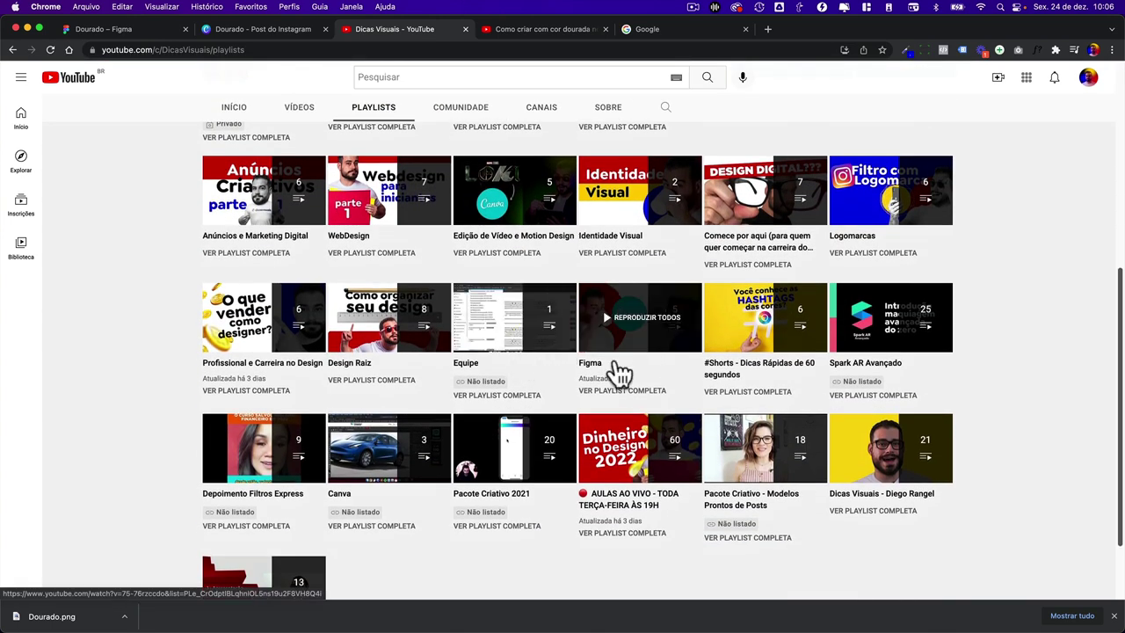
click(622, 393)
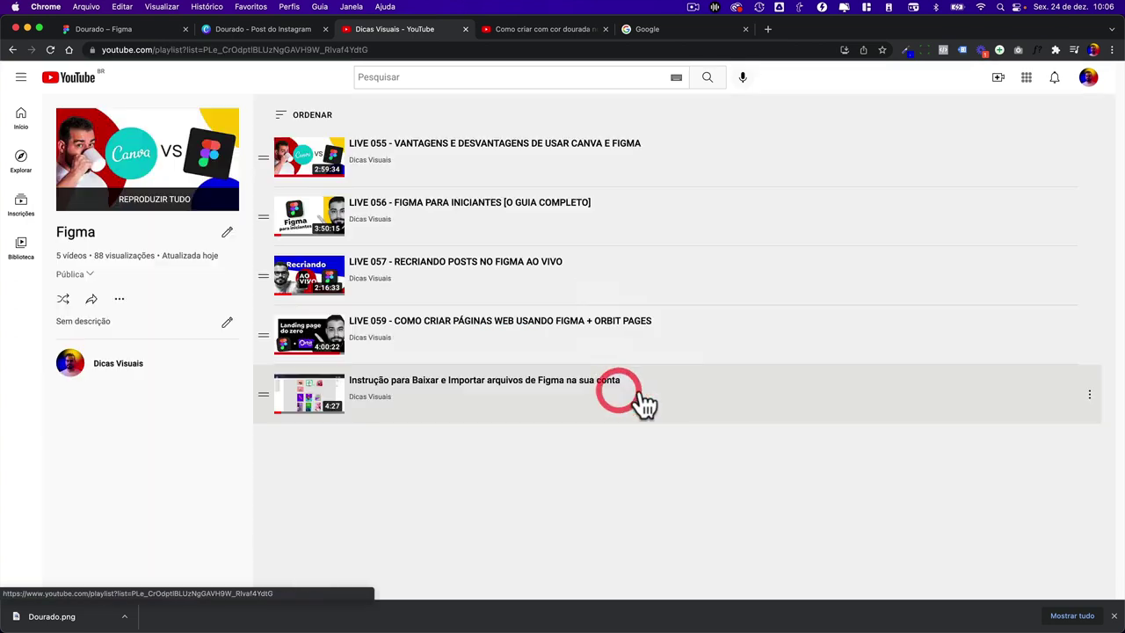
- Scroll through the Figma playlist's five videos, from LIVE 055 to the import instructions
scroll(383, 170, up, 5)
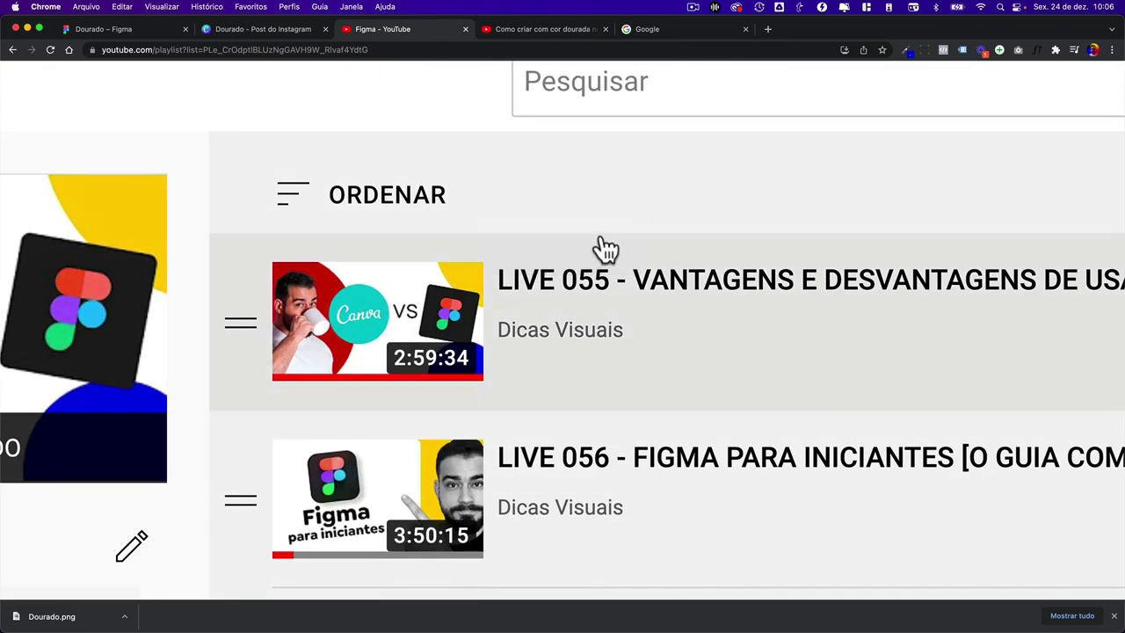
scroll(604, 249, down, 2)
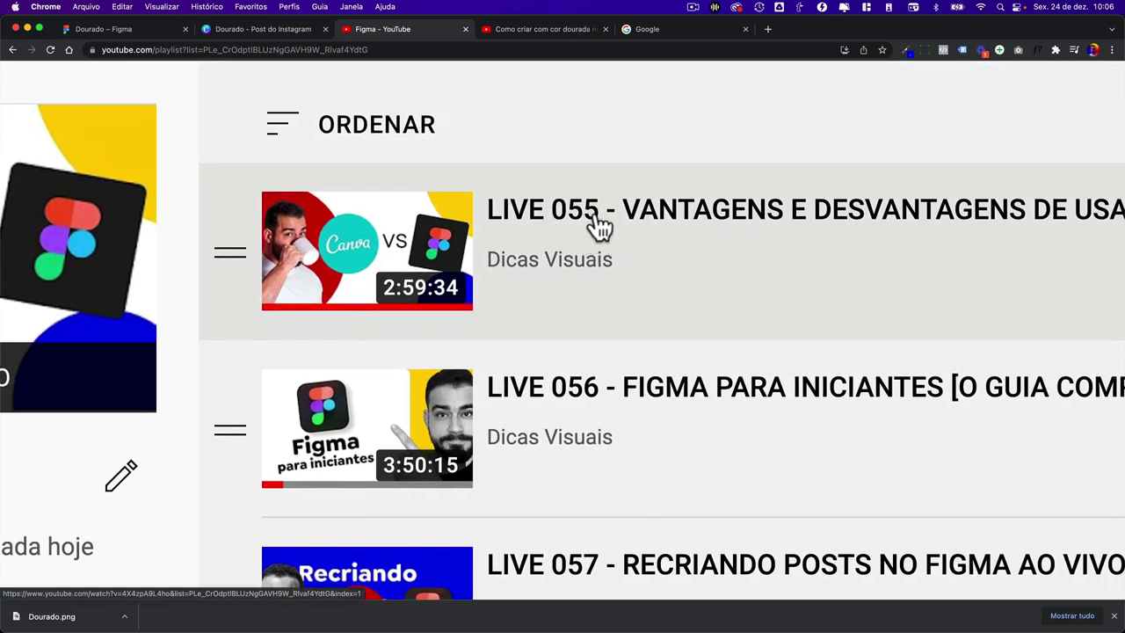
scroll(589, 226, right, 3)
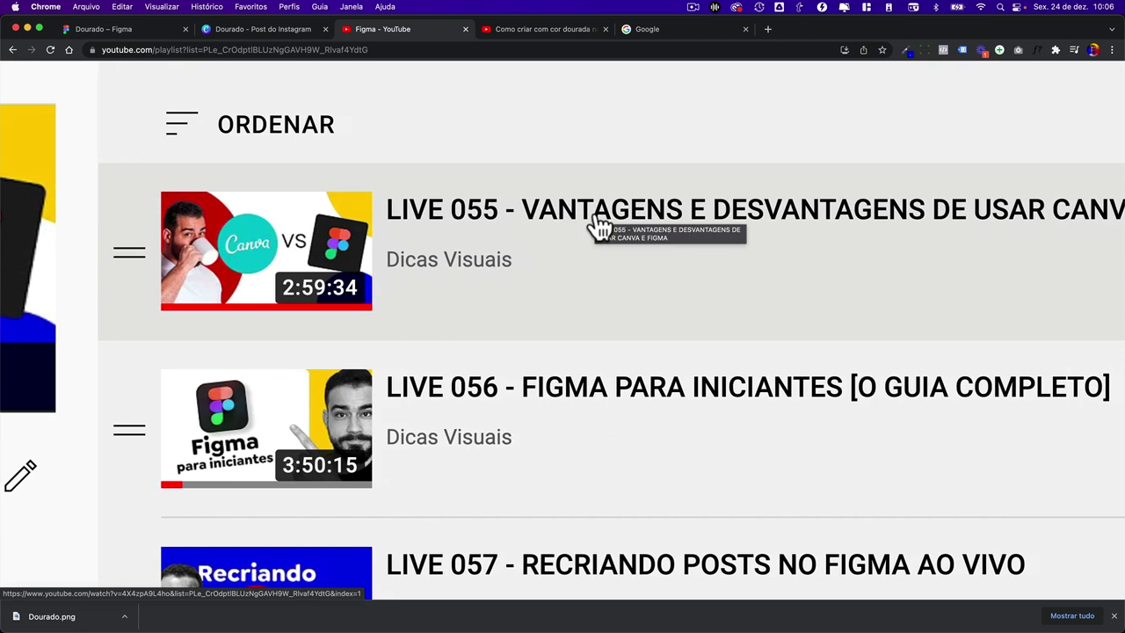
scroll(598, 226, down, 3)
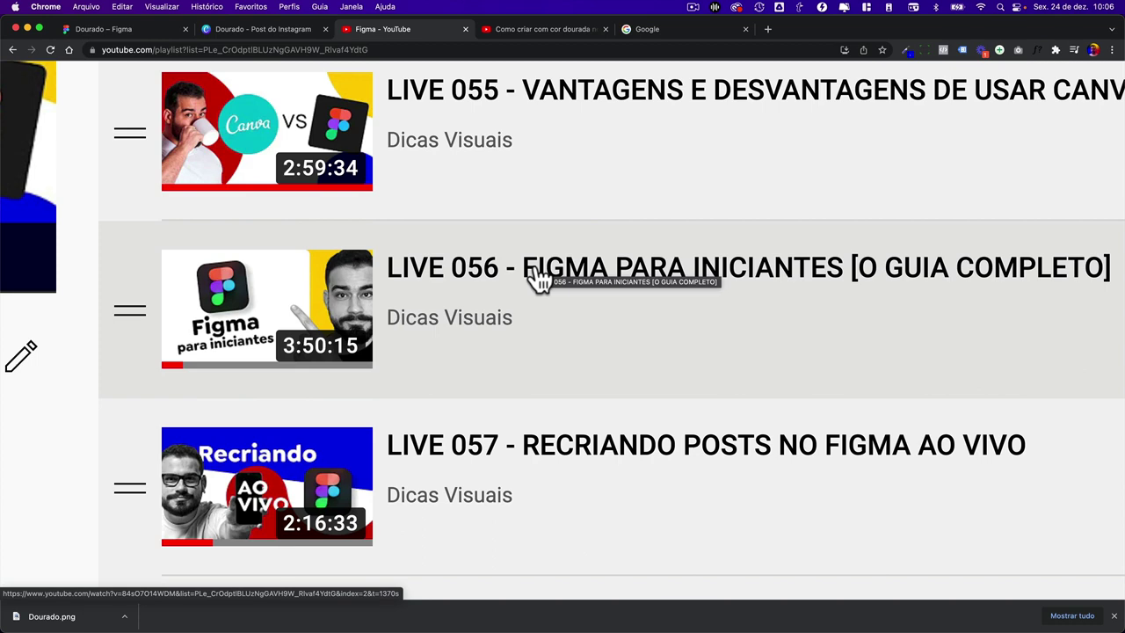
scroll(557, 295, right, 3)
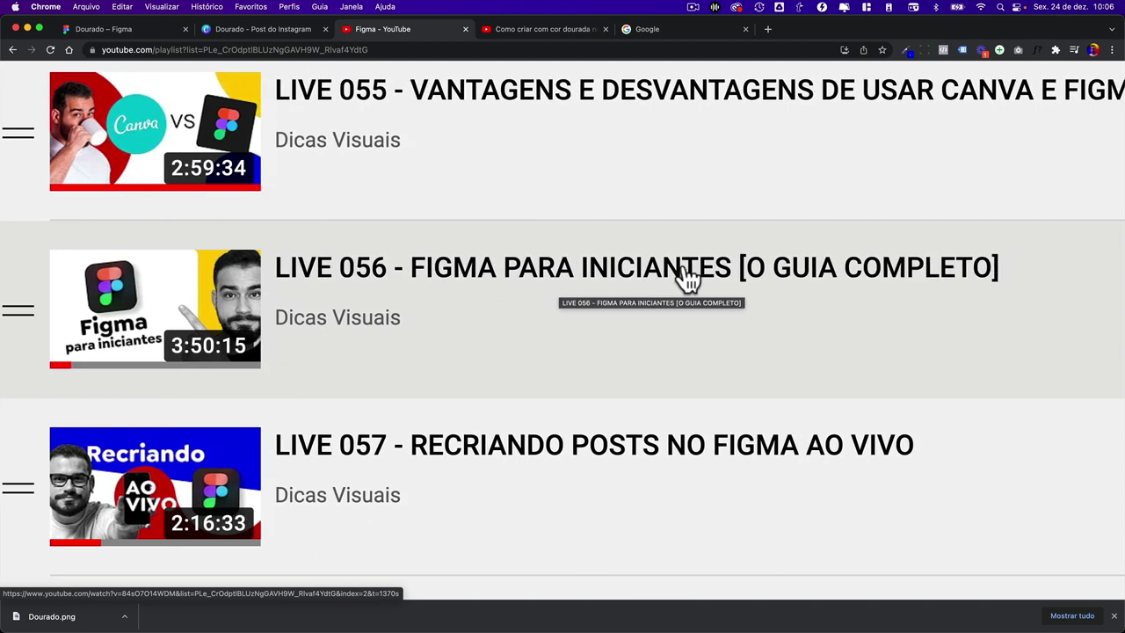
scroll(607, 283, down, 2)
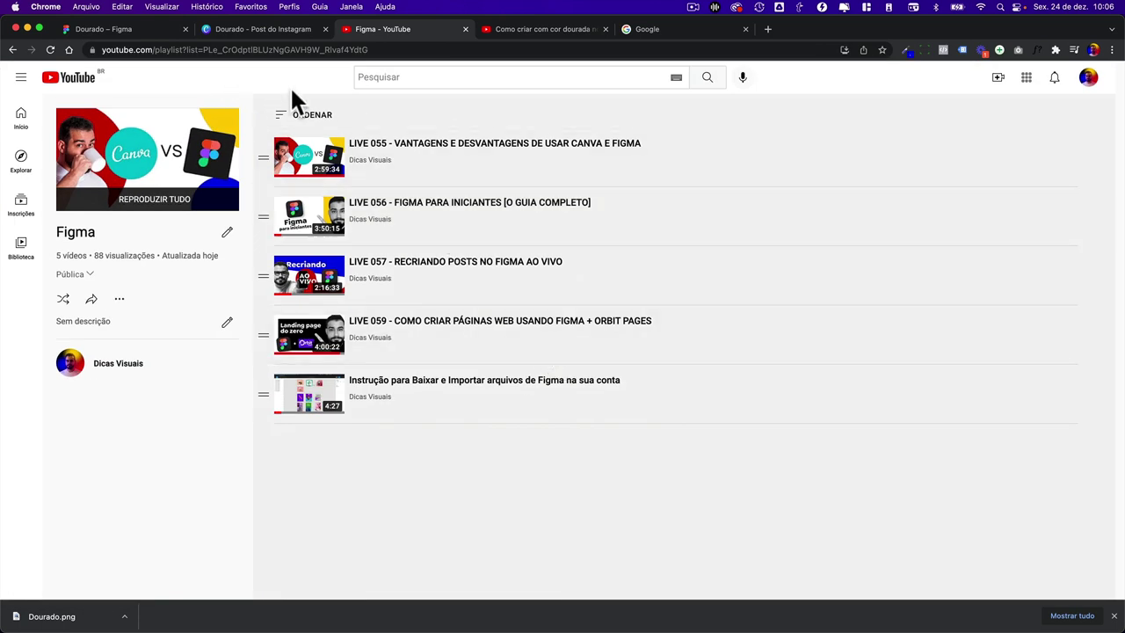
- Return to the Dourado file and zoom out to see both gold frames
click(150, 30)
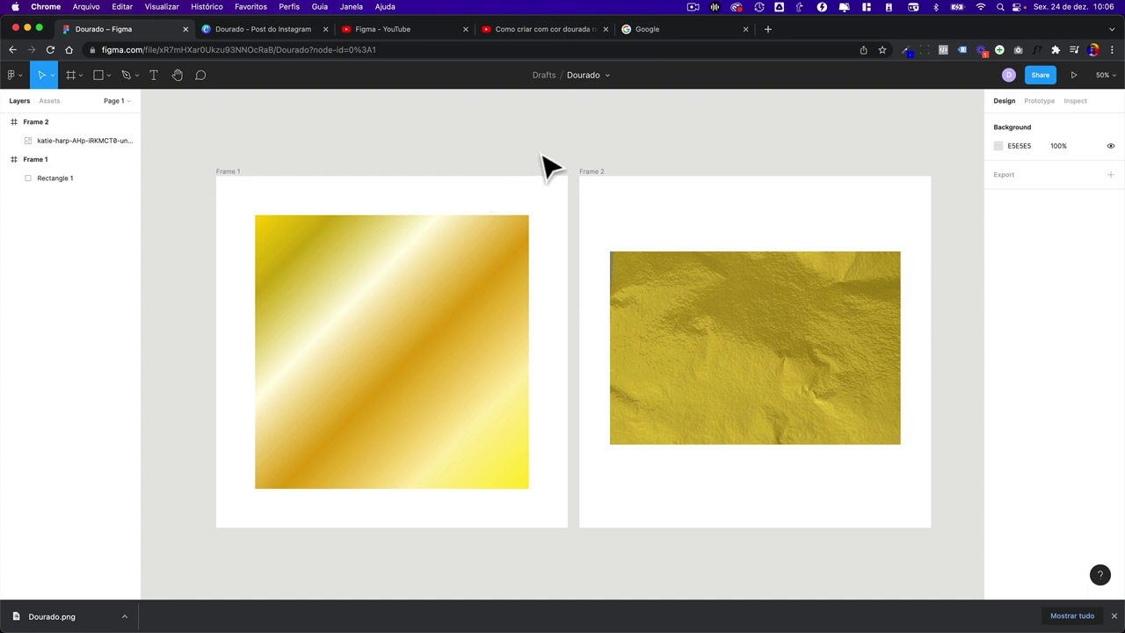
key(minus)
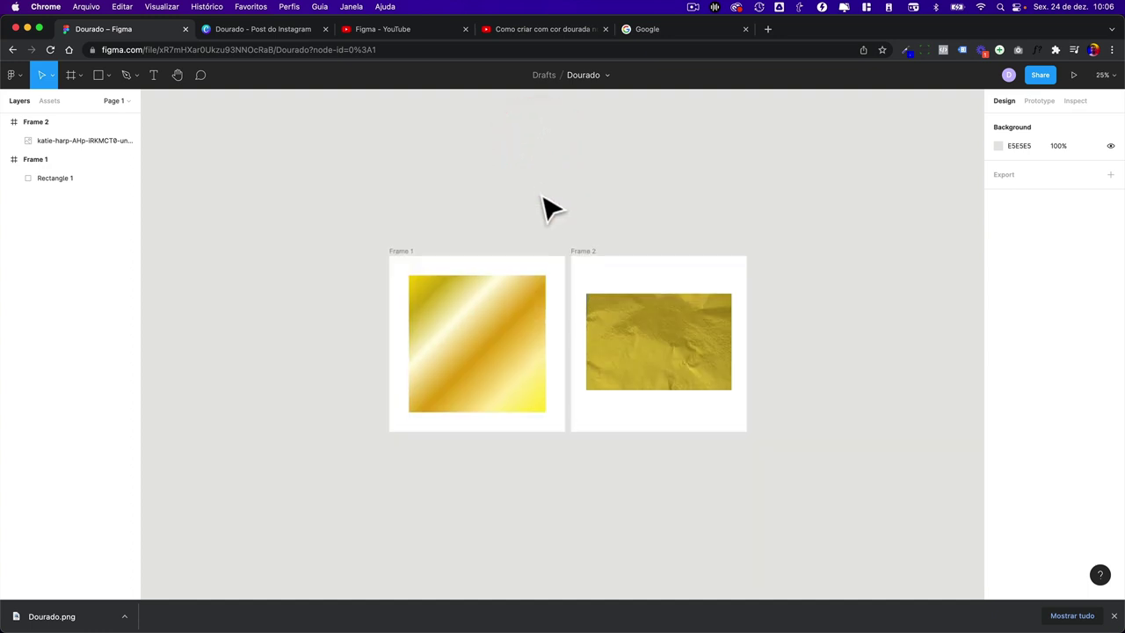
scroll(547, 208, down, 2)
scroll(546, 207, down, 1)
click(546, 208)
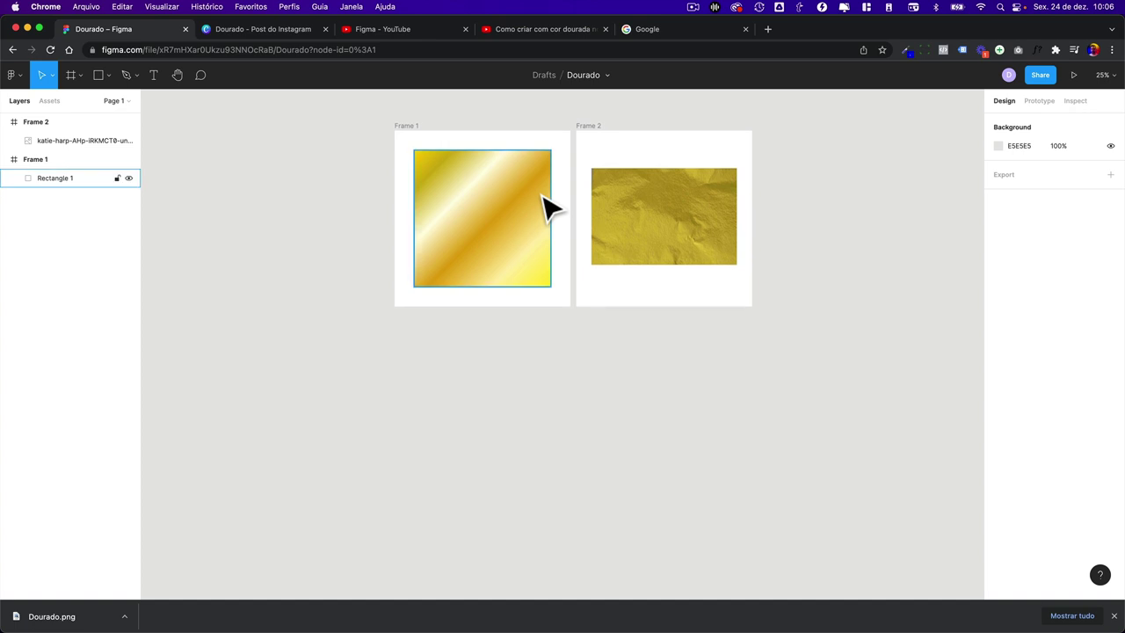
click(423, 348)
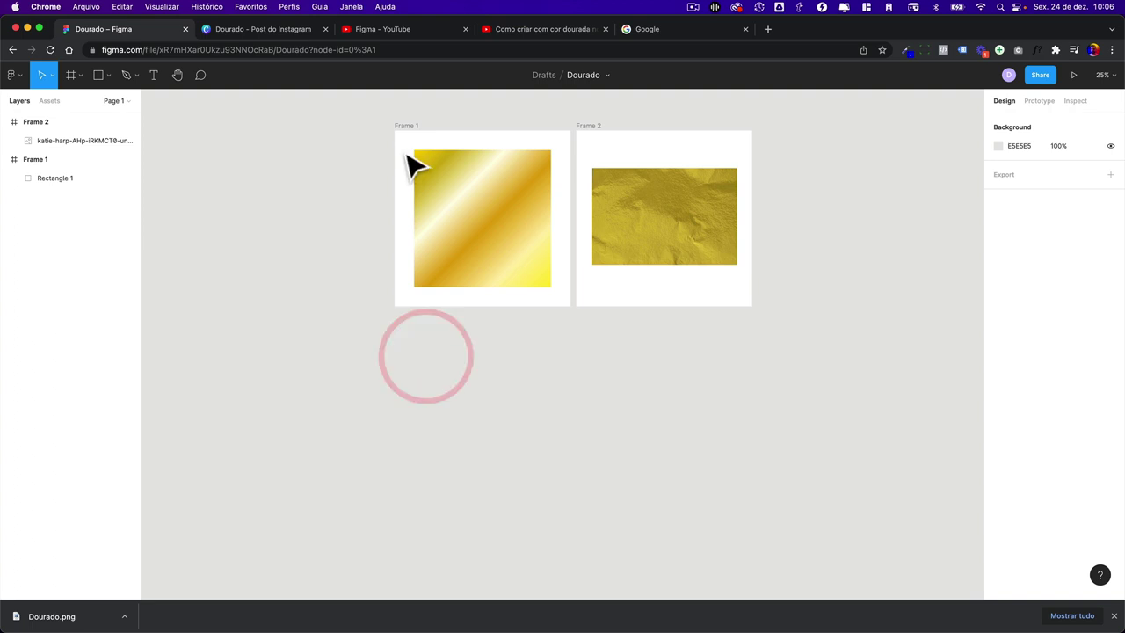
click(402, 126)
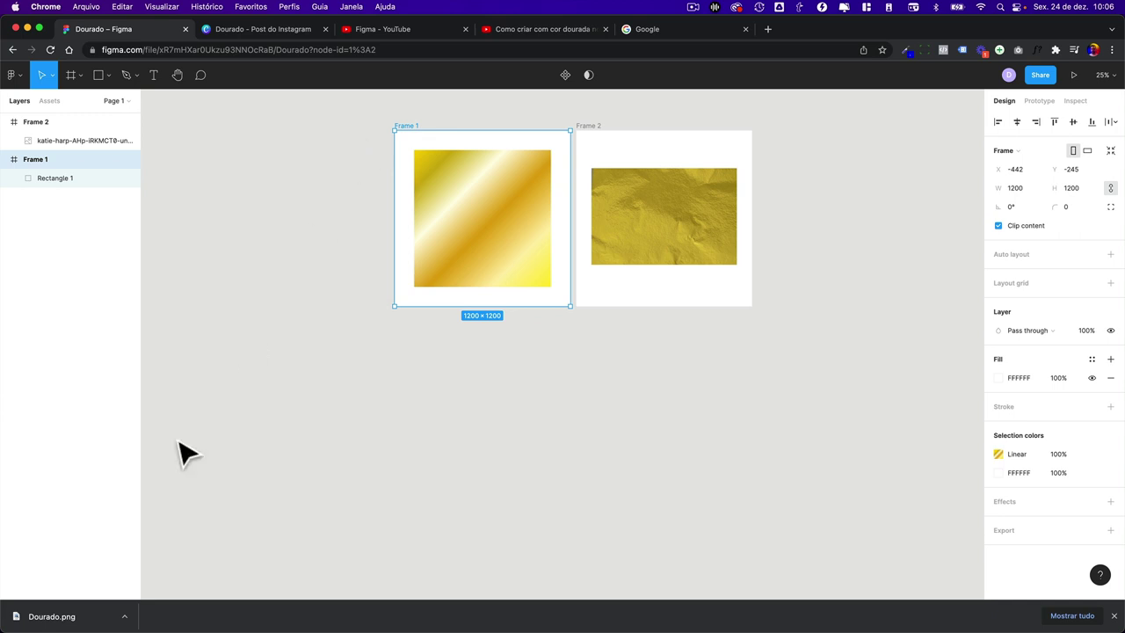
click(341, 312)
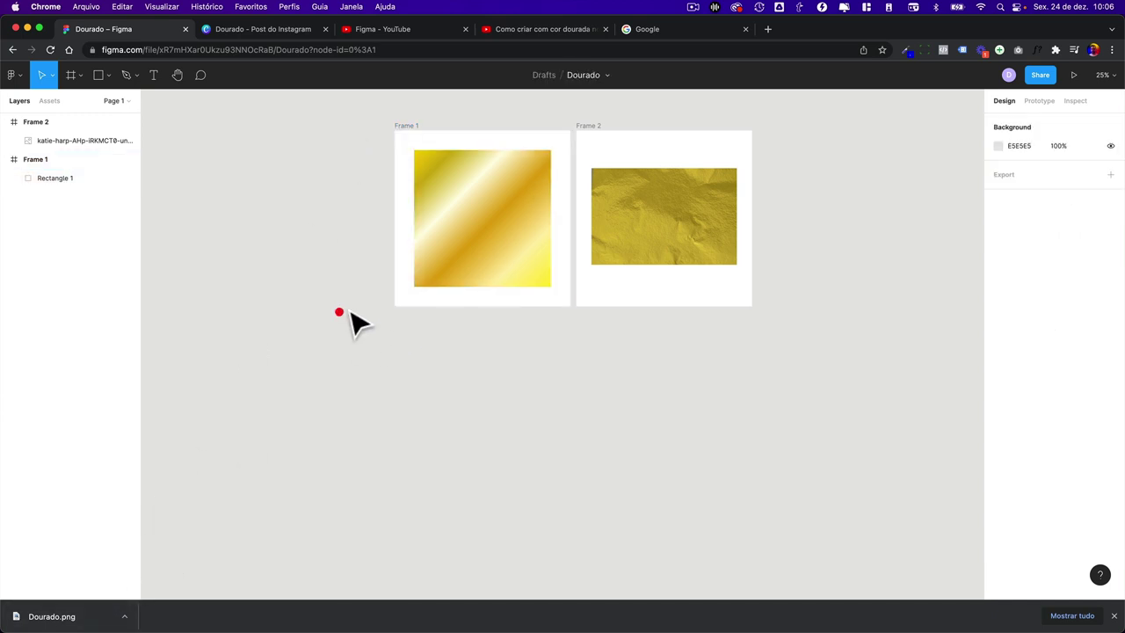
scroll(444, 245, up, 5)
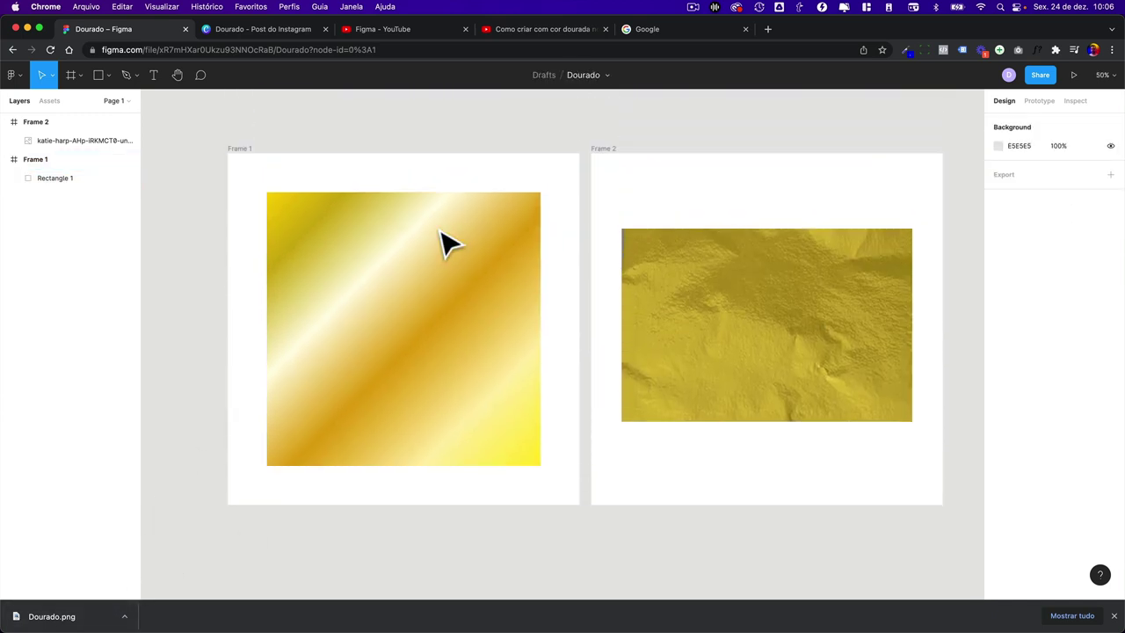
- Alternate between the gradient rectangle and texture image, finishing with Frame 1's rectangle selected
click(419, 231)
click(678, 261)
click(447, 284)
click(710, 256)
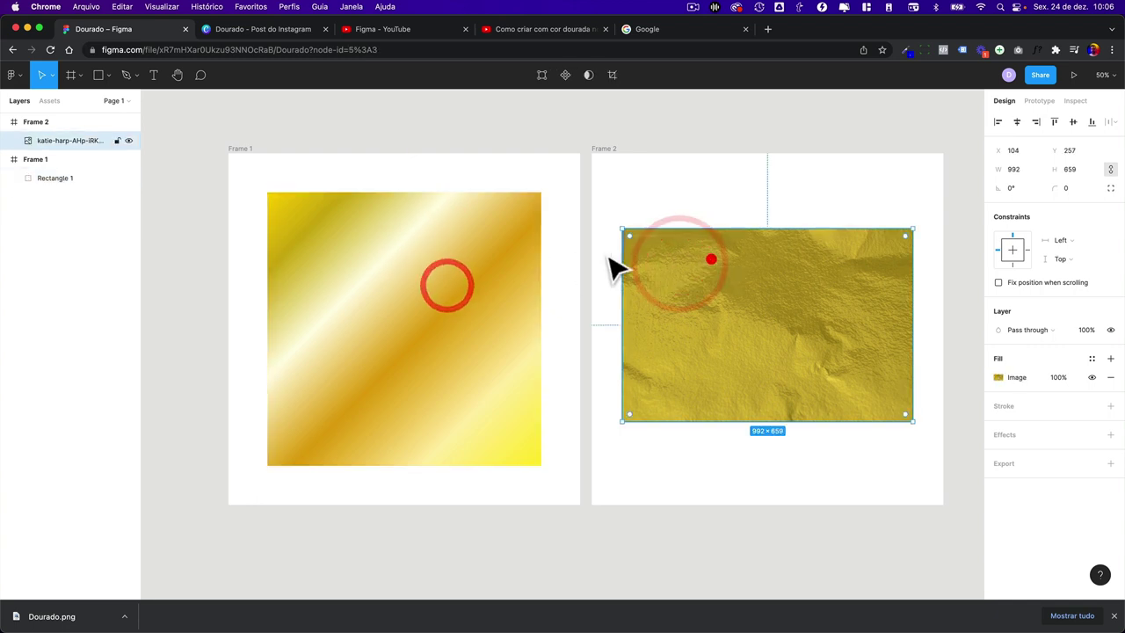
click(433, 261)
click(683, 251)
click(396, 261)
click(337, 135)
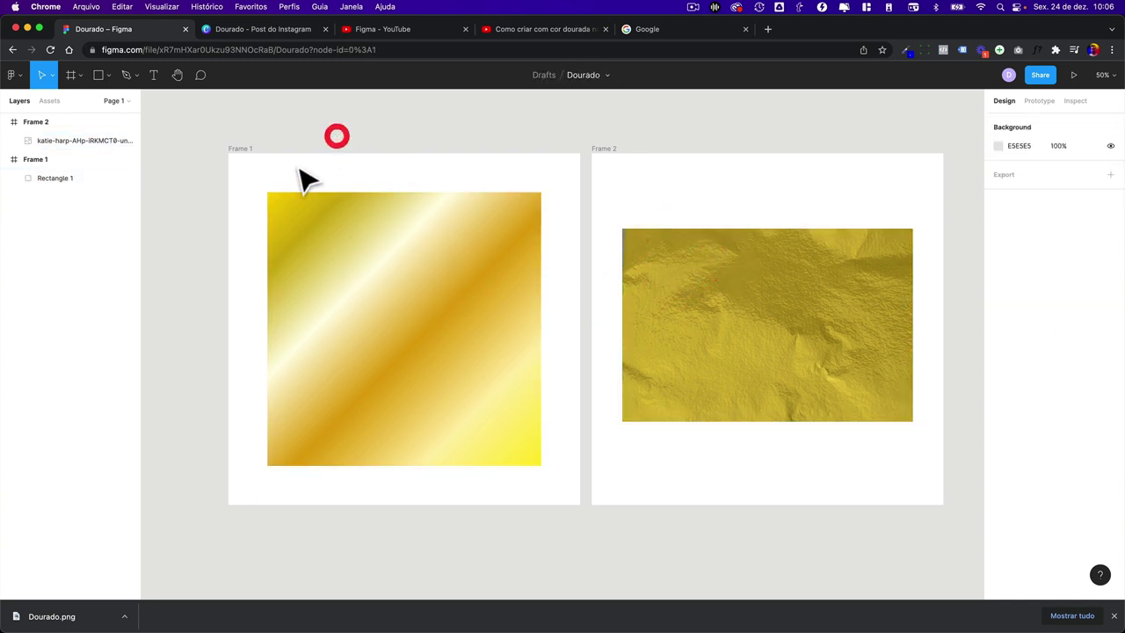
click(334, 239)
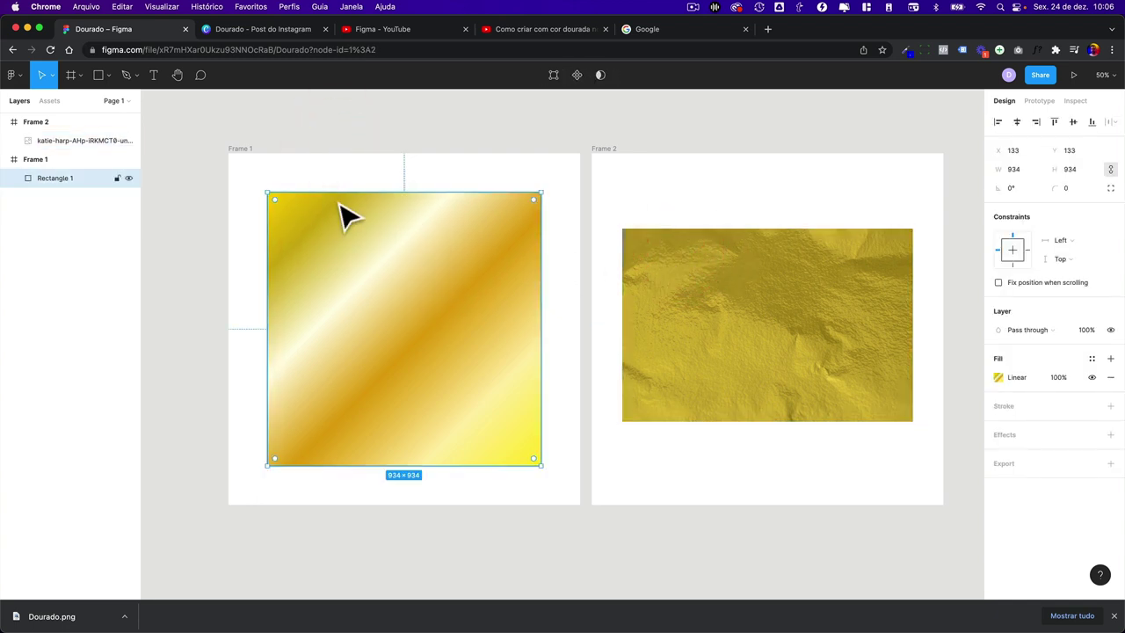
- Try a solid fill on the gold rectangle, then restore its linear gradient
click(998, 377)
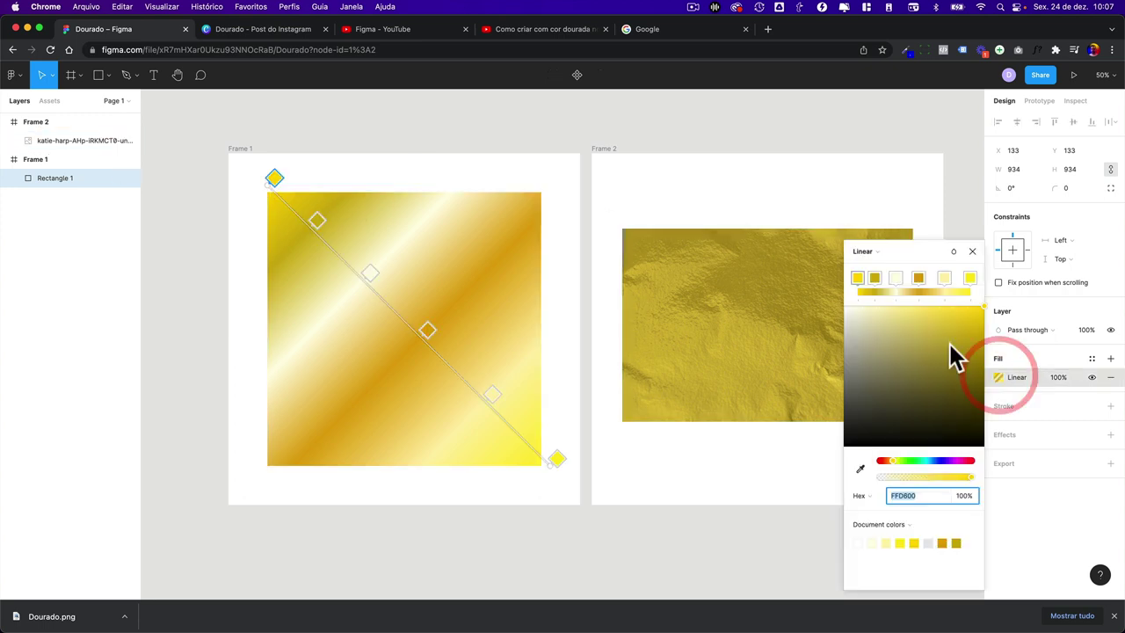
click(865, 253)
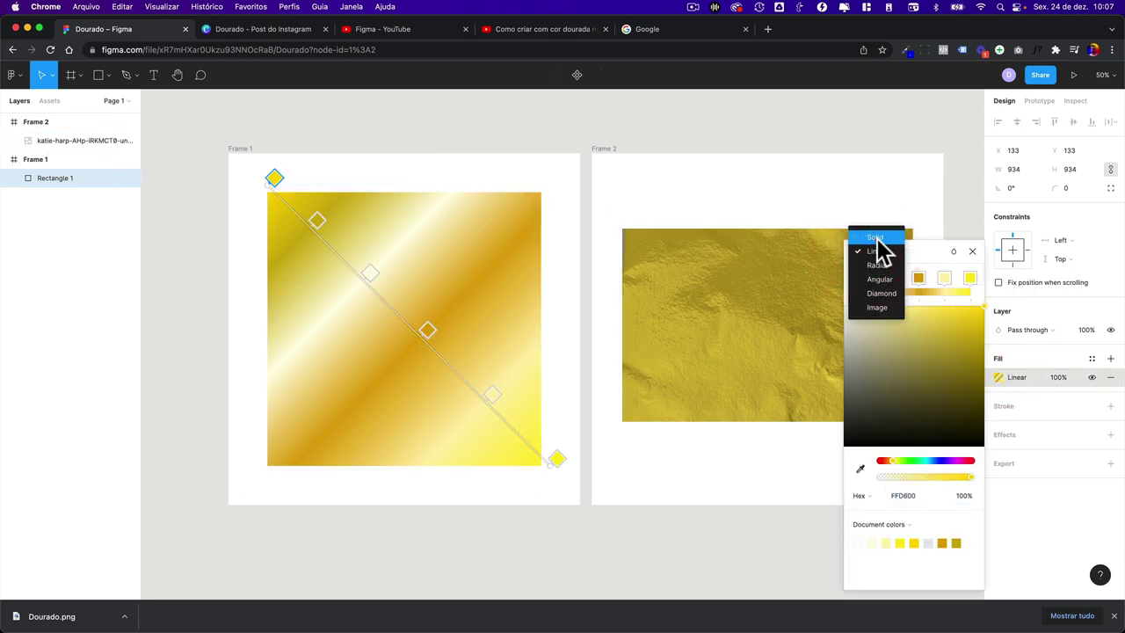
click(876, 238)
click(873, 252)
click(872, 261)
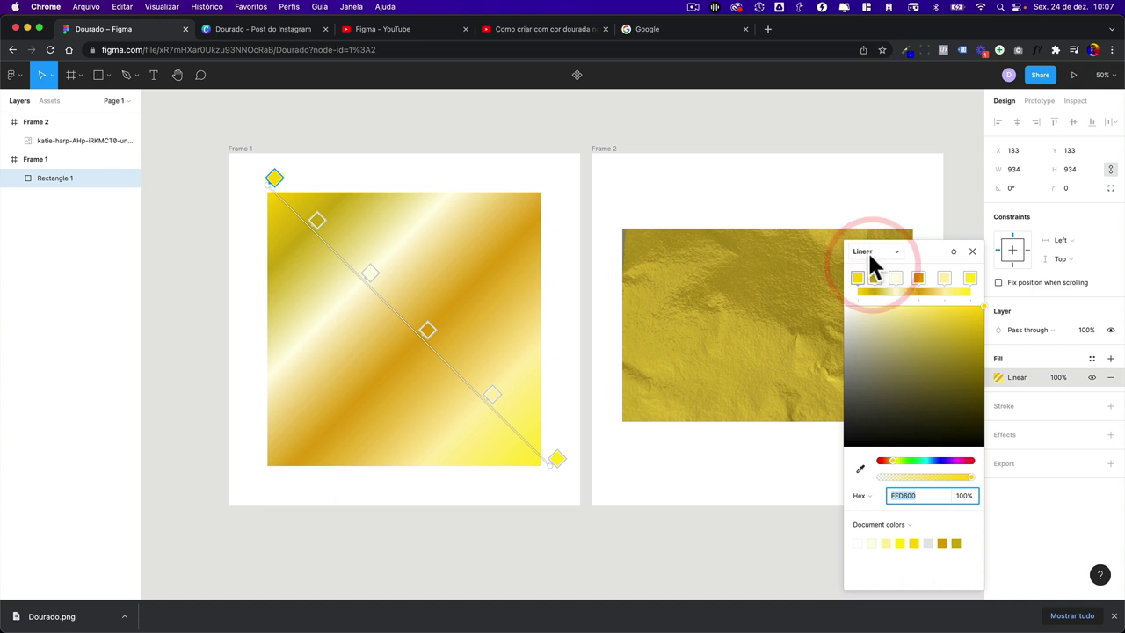
- Trial a radial gradient, revert to linear, zoom out and close the colour editor
click(869, 255)
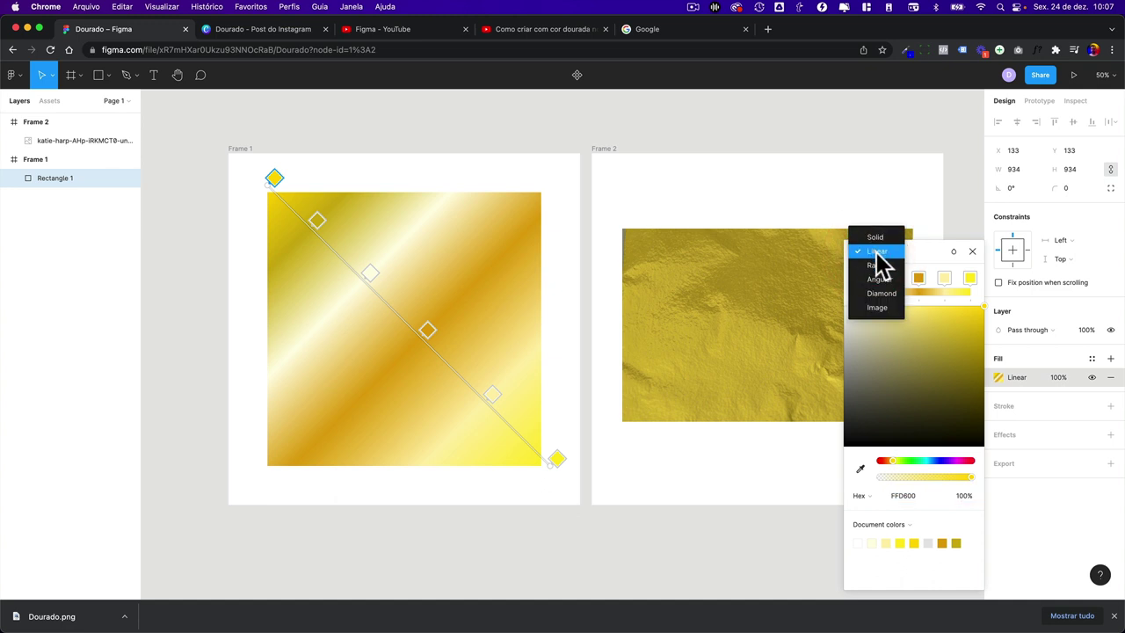
click(877, 263)
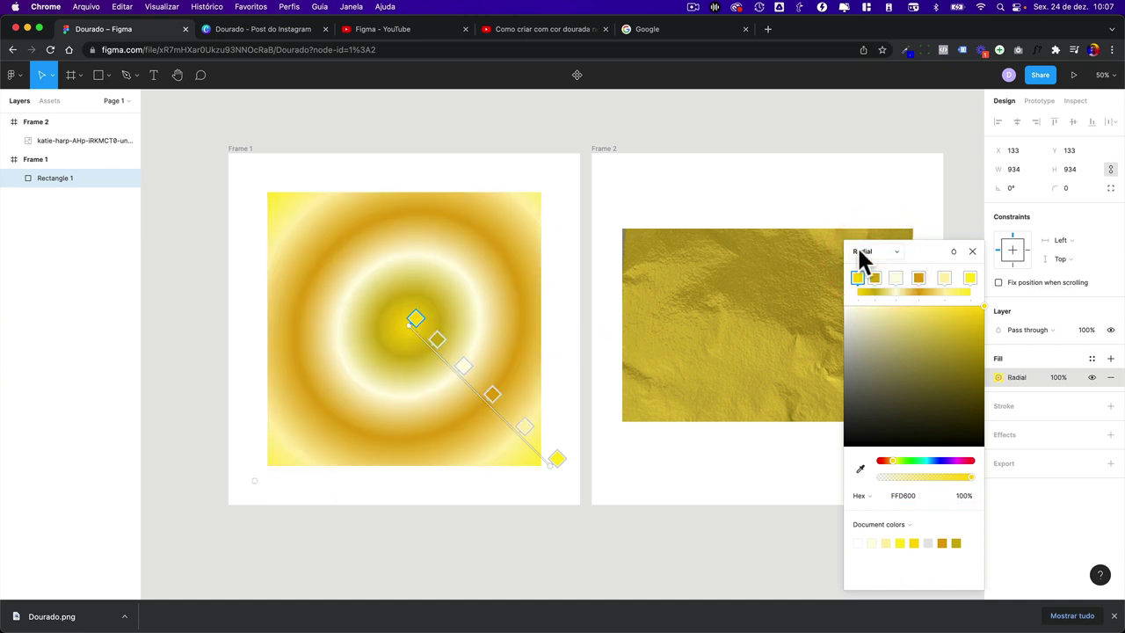
click(862, 251)
click(876, 249)
click(874, 277)
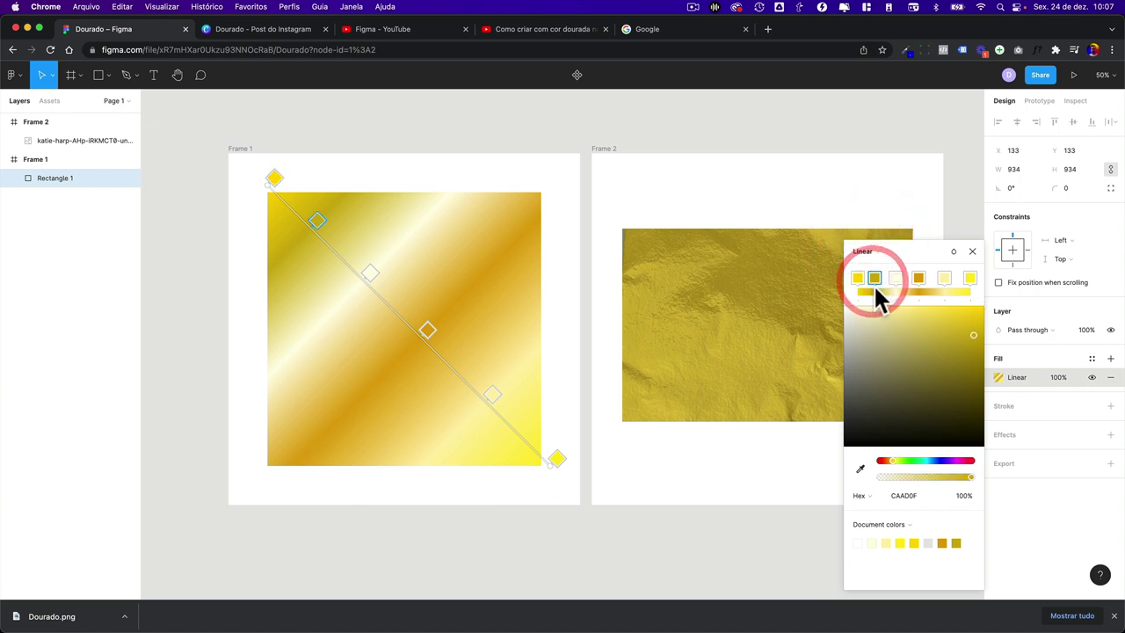
key(minus)
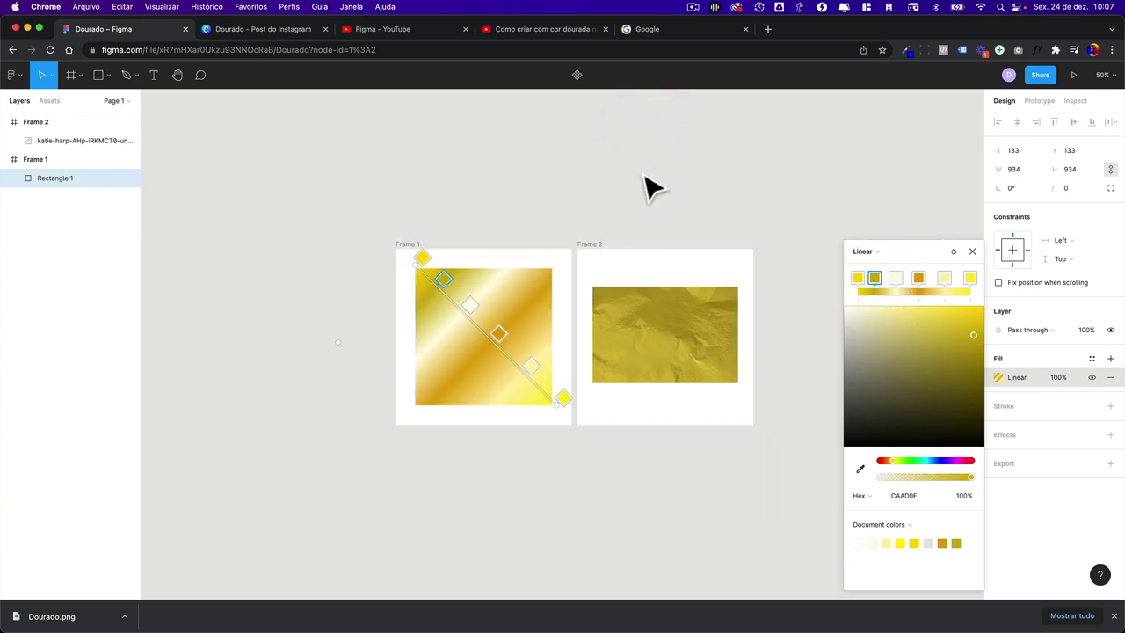
scroll(644, 156, down, 2)
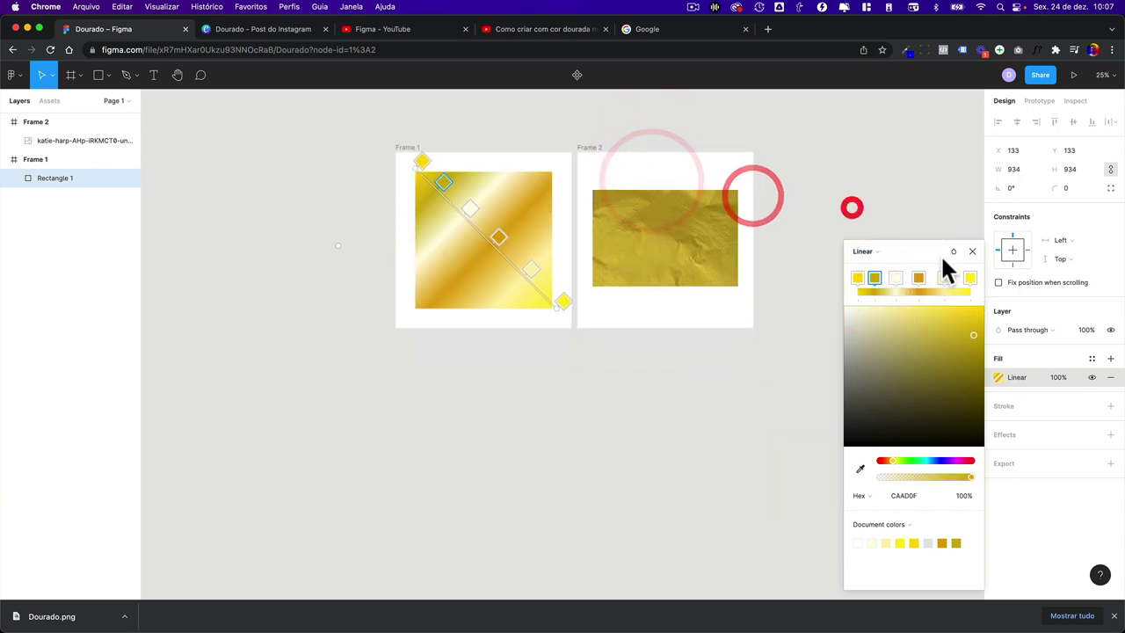
click(972, 251)
- Draw a new 1200×1200 Frame 3 below Frame 1 and zoom in on it
key(f)
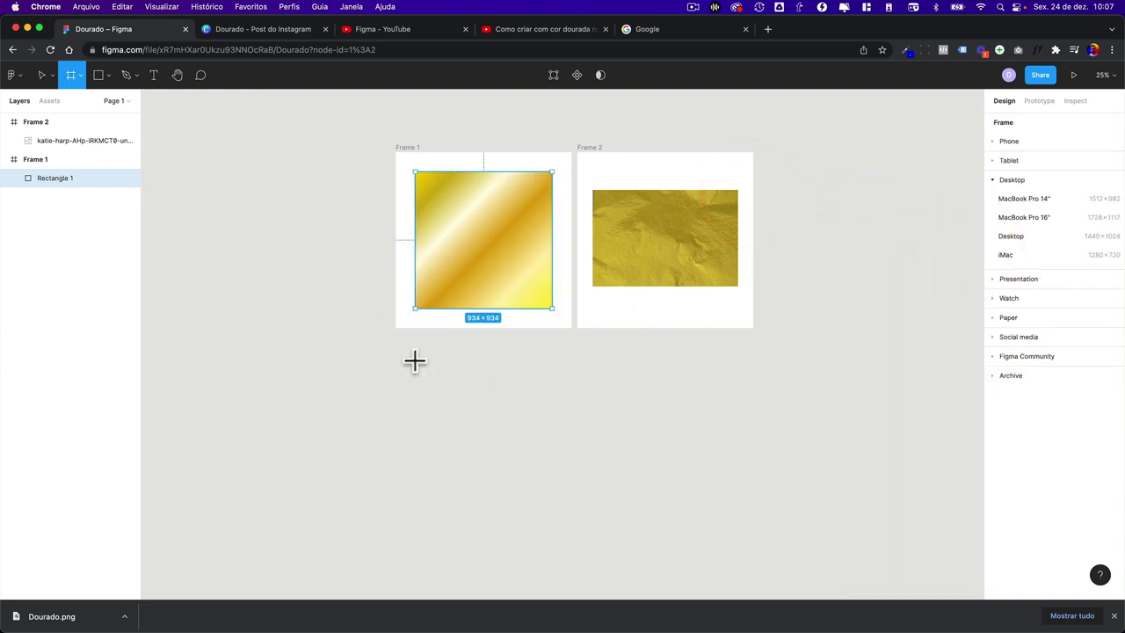
drag(395, 336, 572, 512)
scroll(545, 466, down, 2)
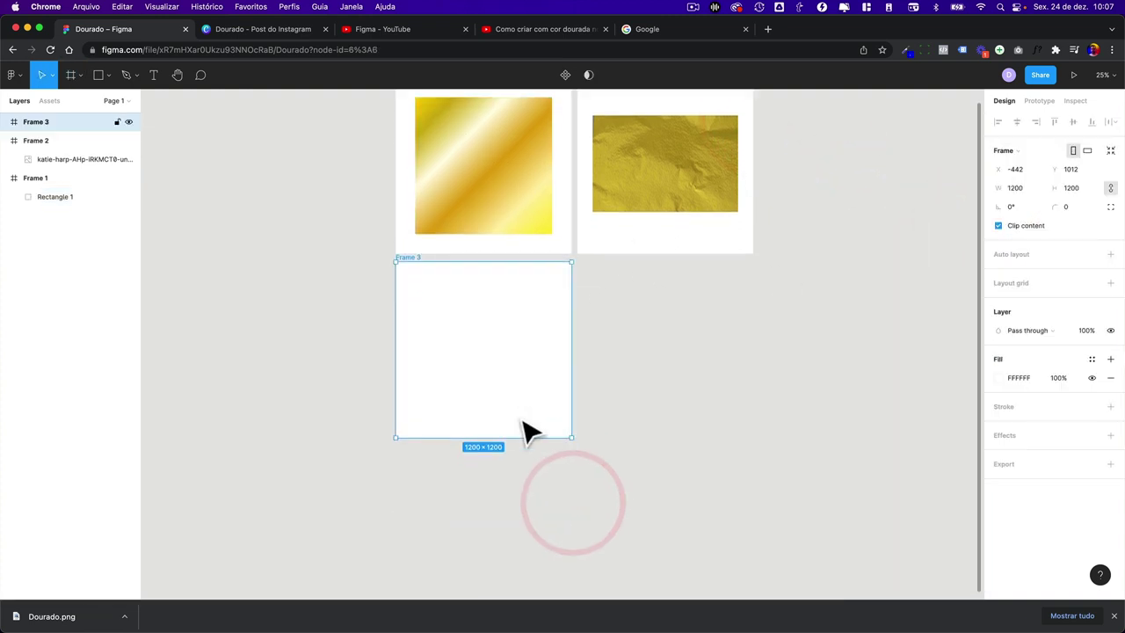
key(plus)
scroll(477, 389, left, 3)
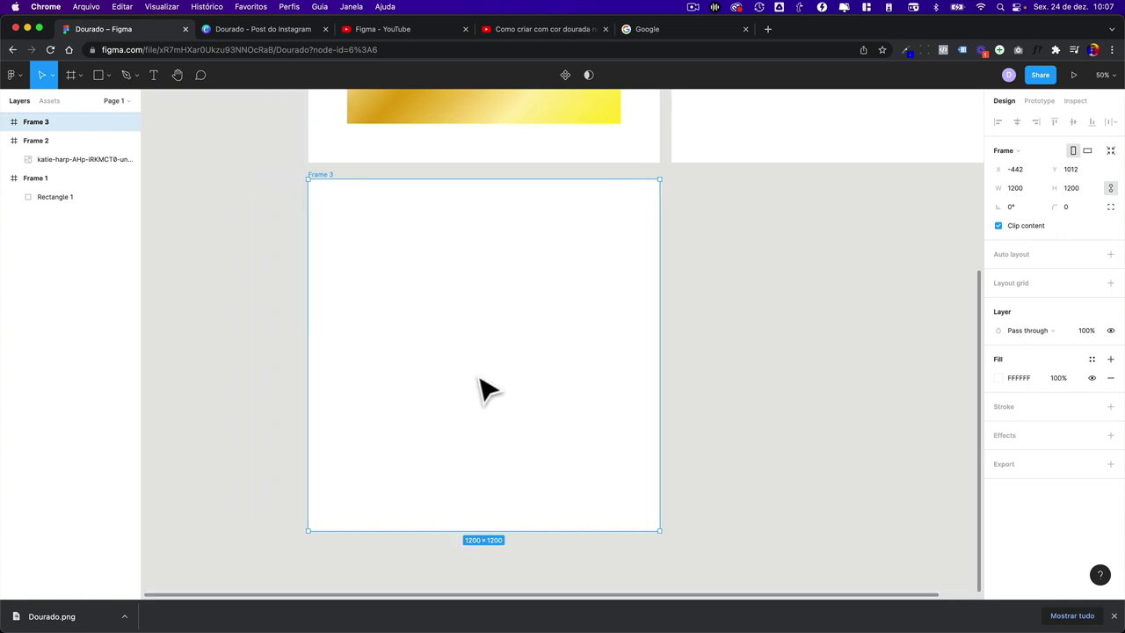
- Draw a 764×764 circle in Frame 3, centred horizontally and vertically
key(o)
drag(397, 242, 585, 465)
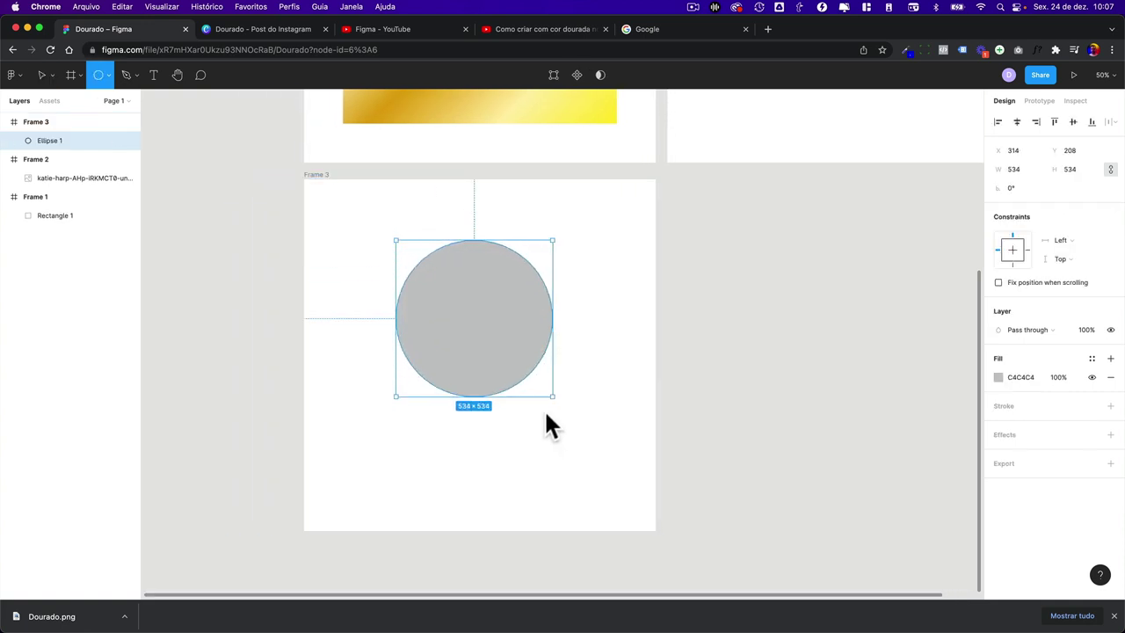
drag(554, 404, 514, 400)
click(525, 379)
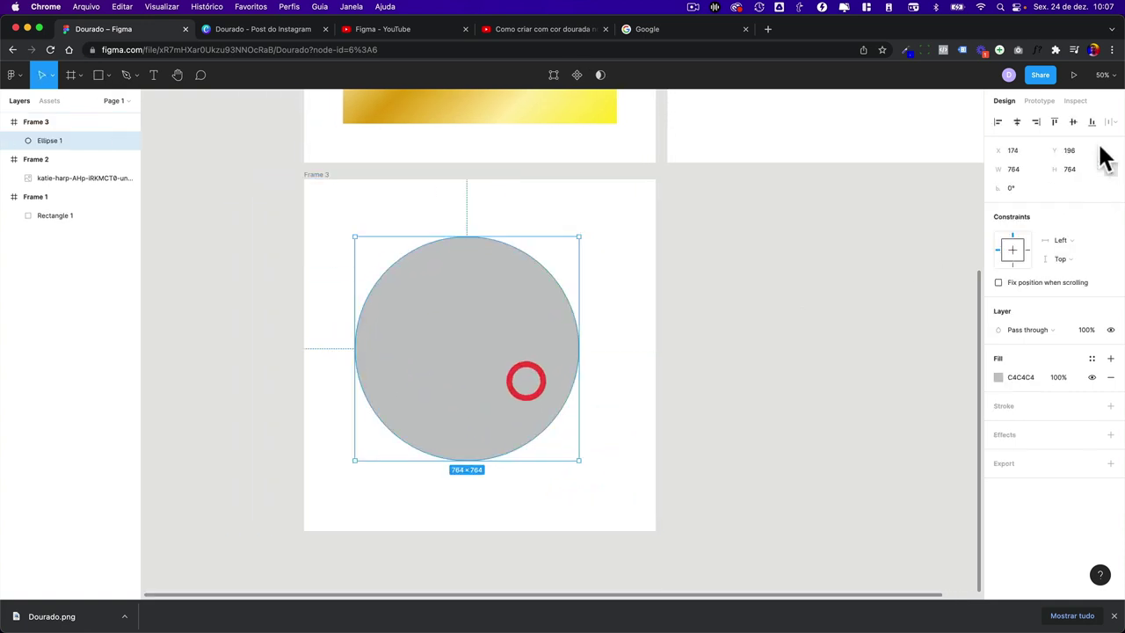
click(1017, 122)
click(1076, 121)
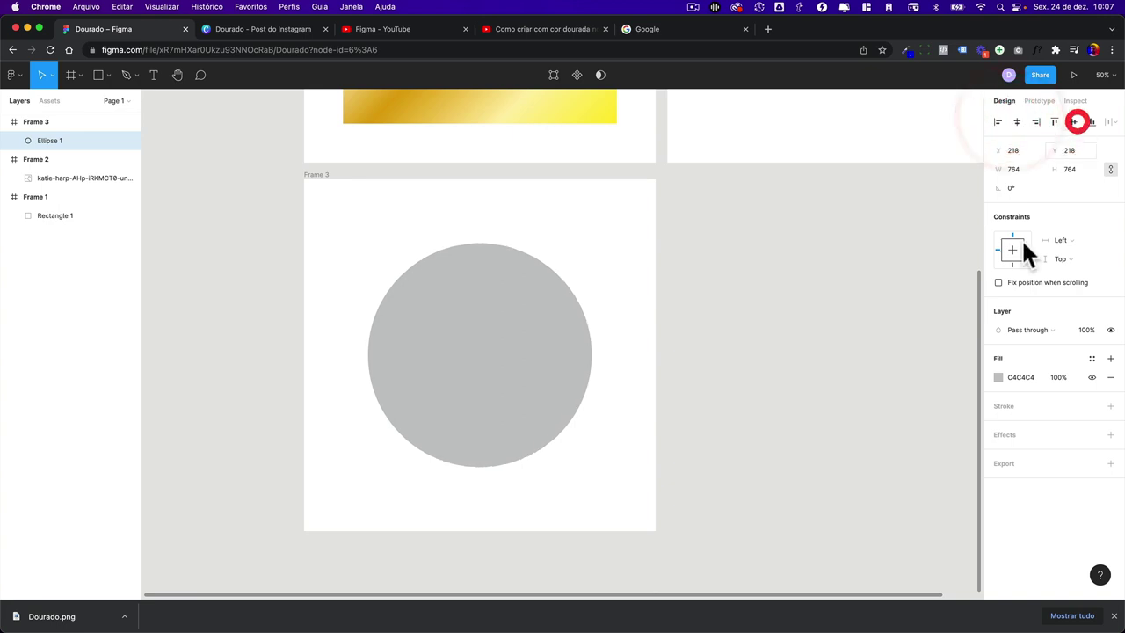
- Give the circle a linear gradient fill with a fully opaque end stop
click(999, 377)
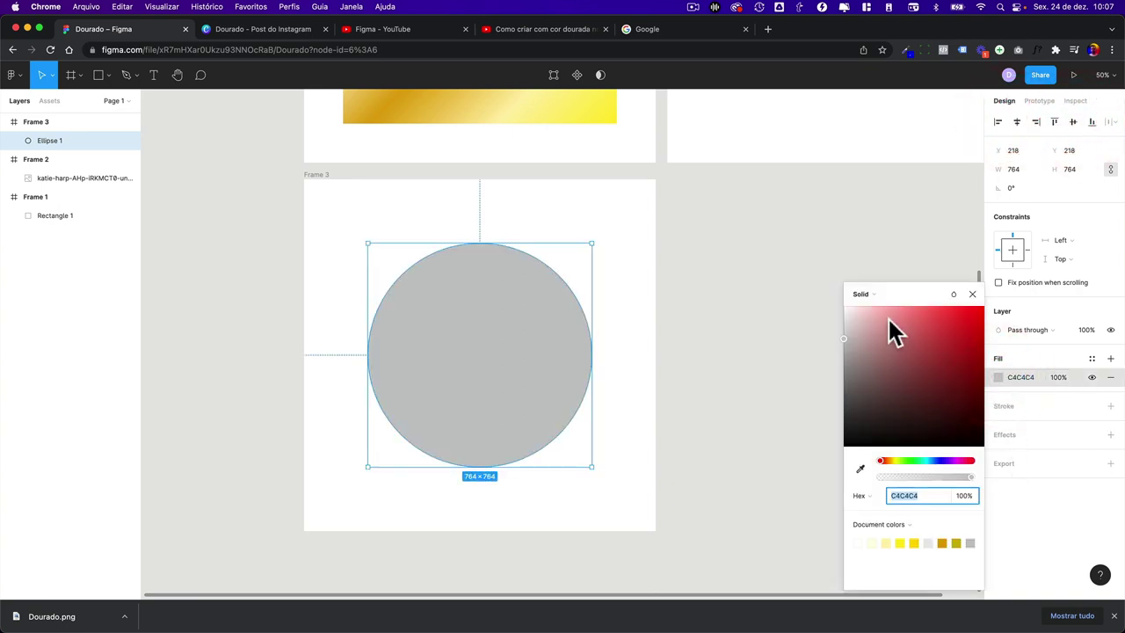
click(863, 293)
click(866, 301)
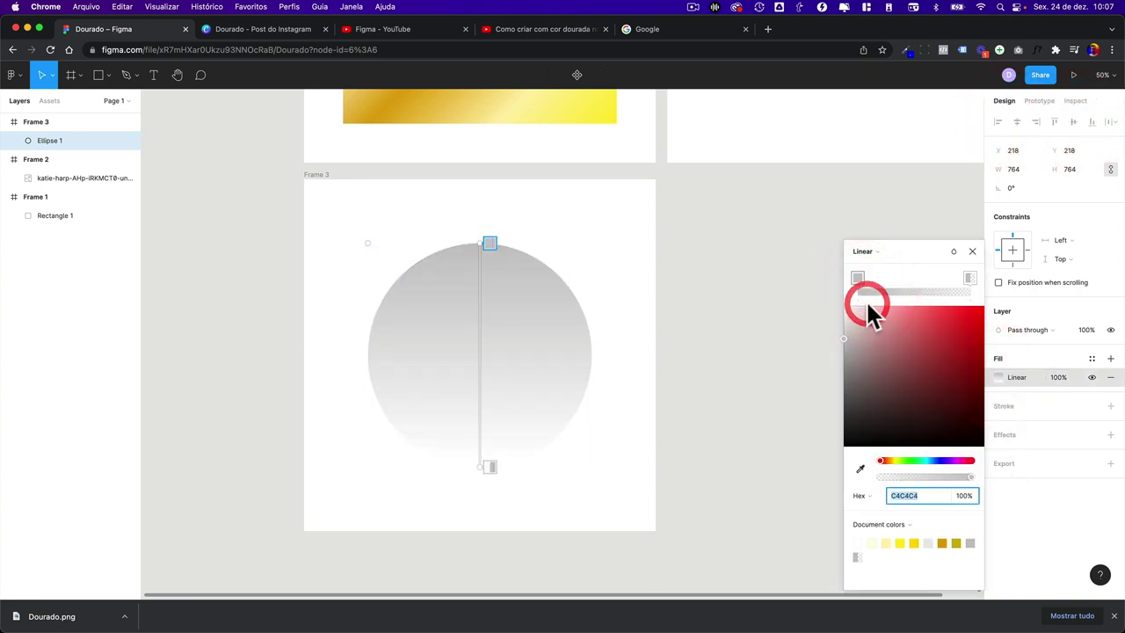
click(858, 278)
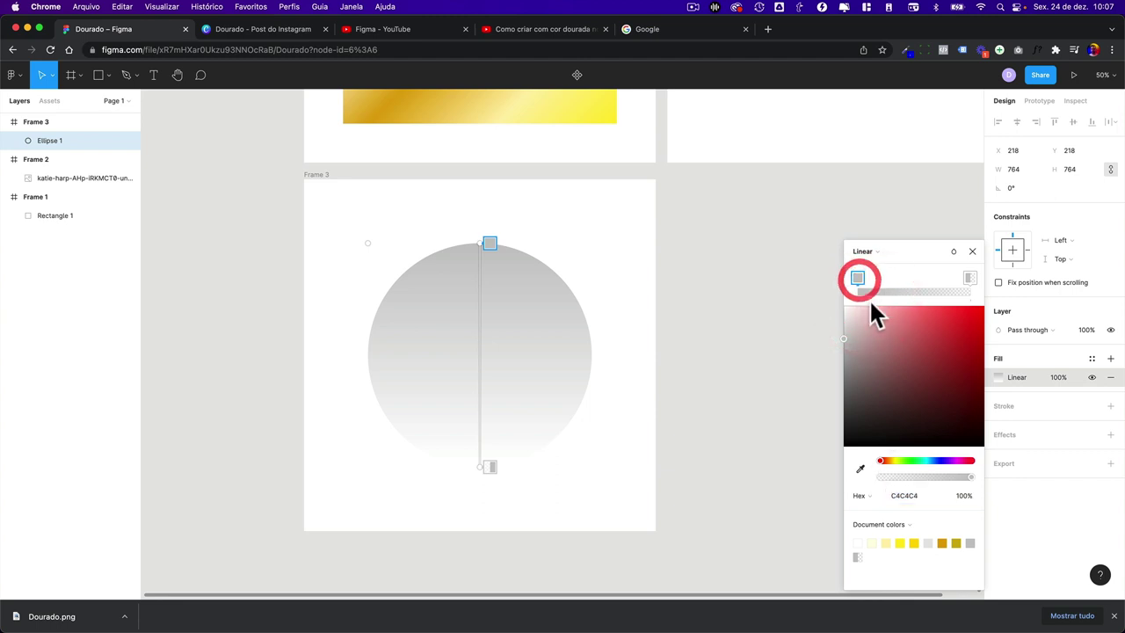
click(970, 277)
drag(880, 472, 993, 468)
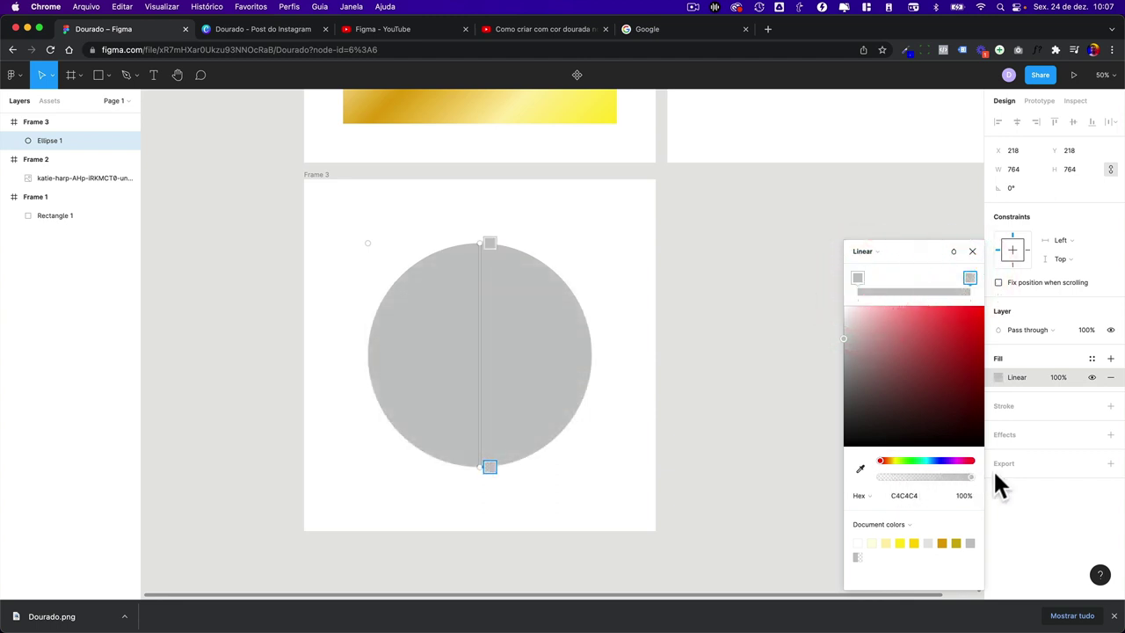
- Set the gradient's start stop to gold FFBB0B and end stop to saturated yellow
click(858, 278)
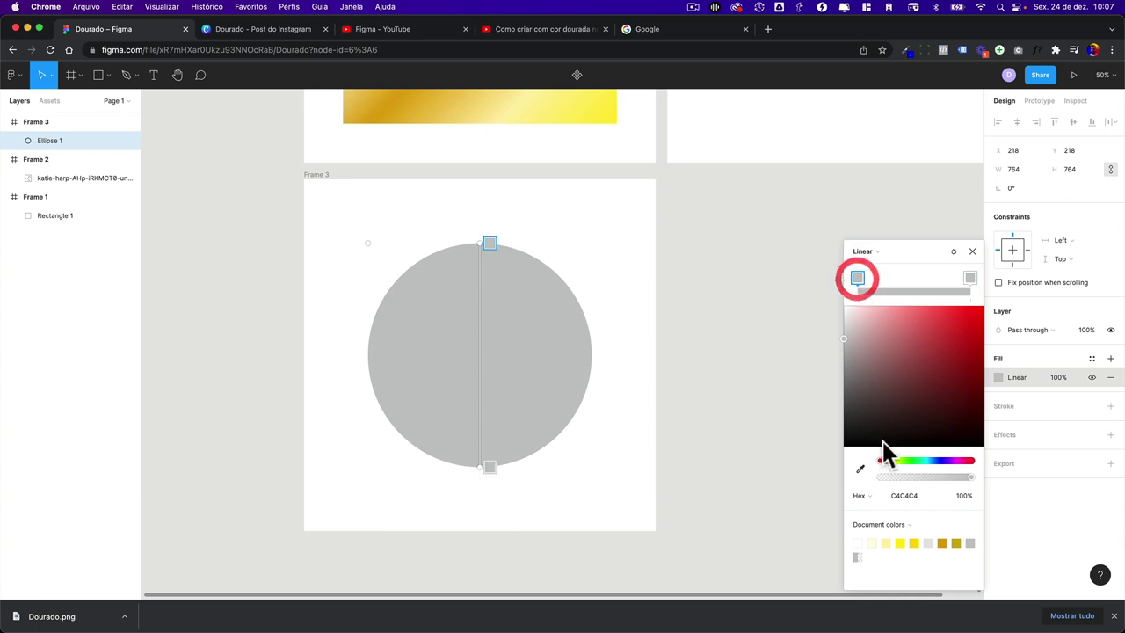
click(891, 460)
drag(937, 381, 978, 306)
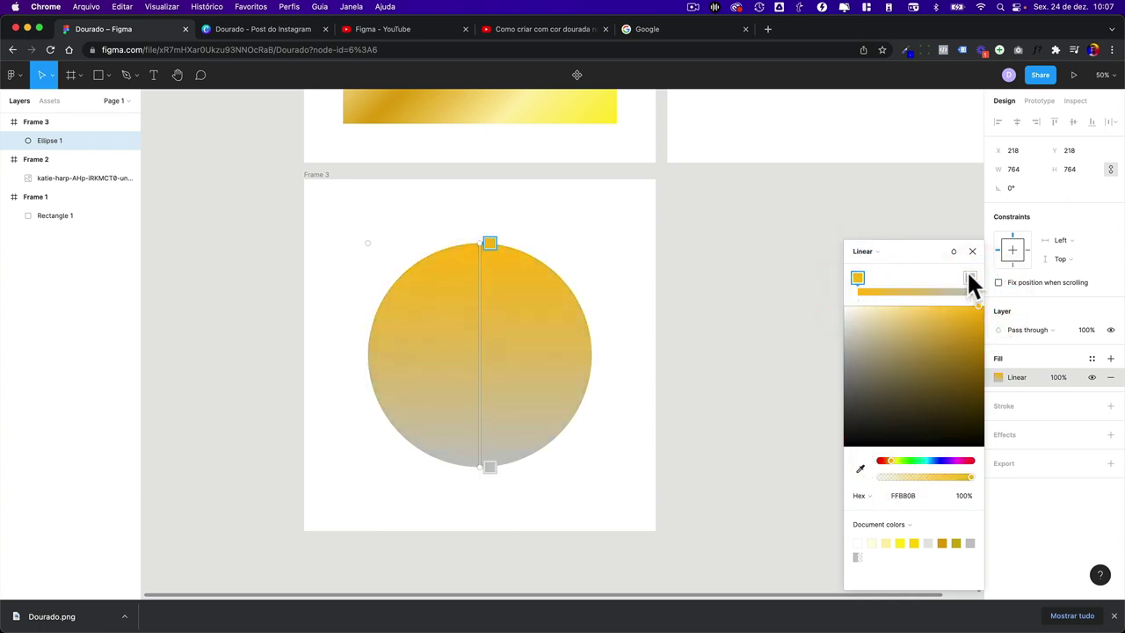
click(968, 277)
drag(886, 458, 897, 458)
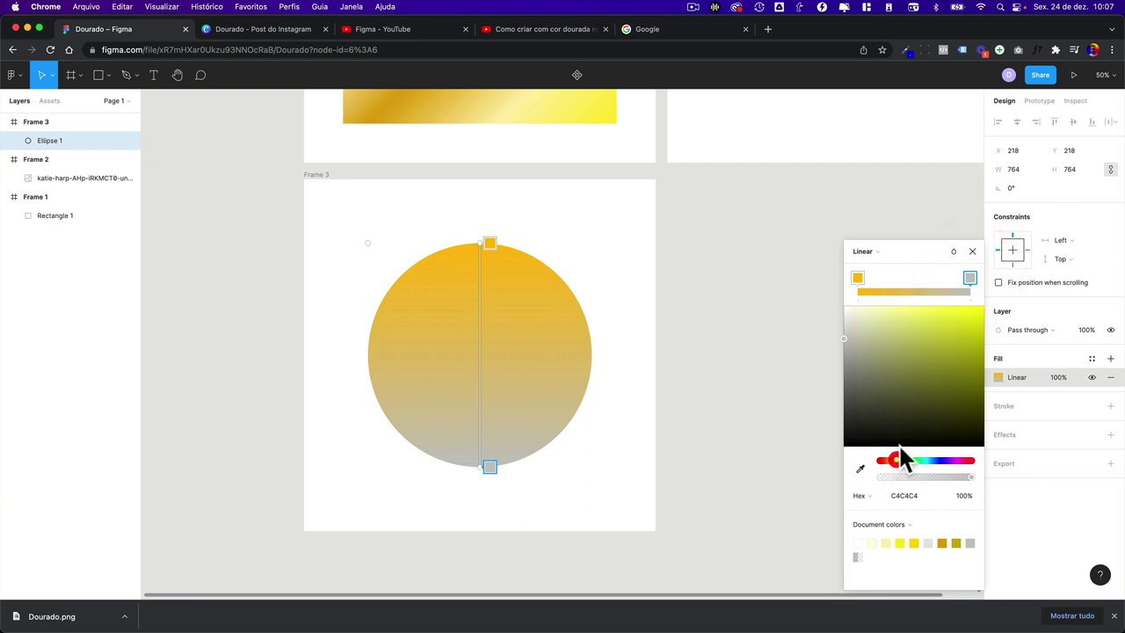
drag(944, 377, 992, 274)
- Add a middle FFDA33 stop and an olive-gold stop to the gradient
click(893, 280)
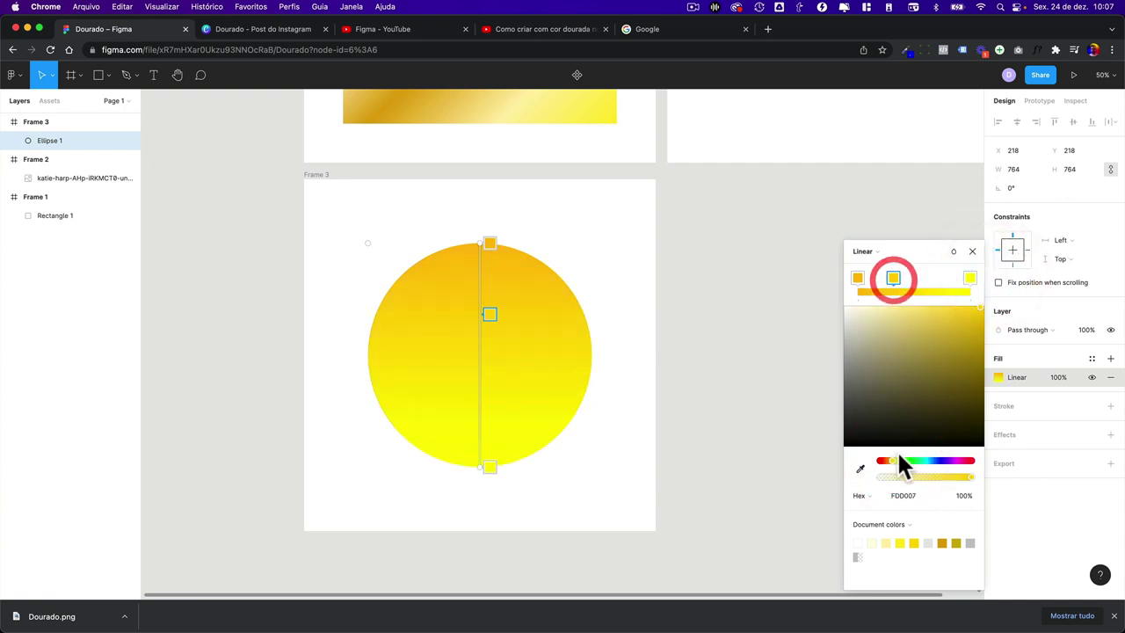
click(954, 308)
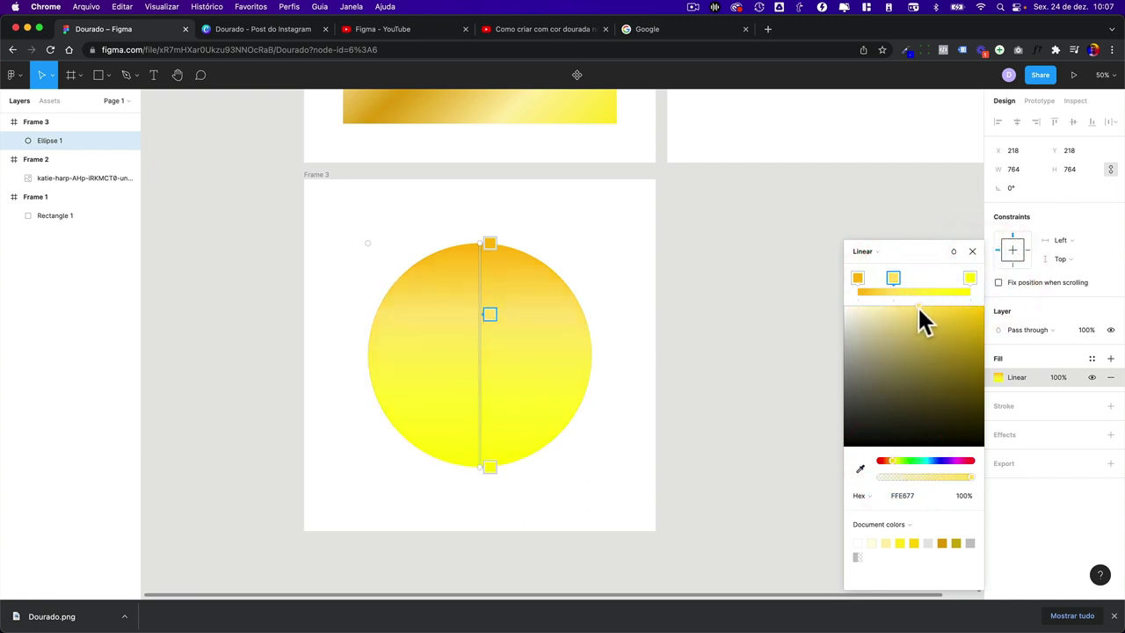
click(913, 291)
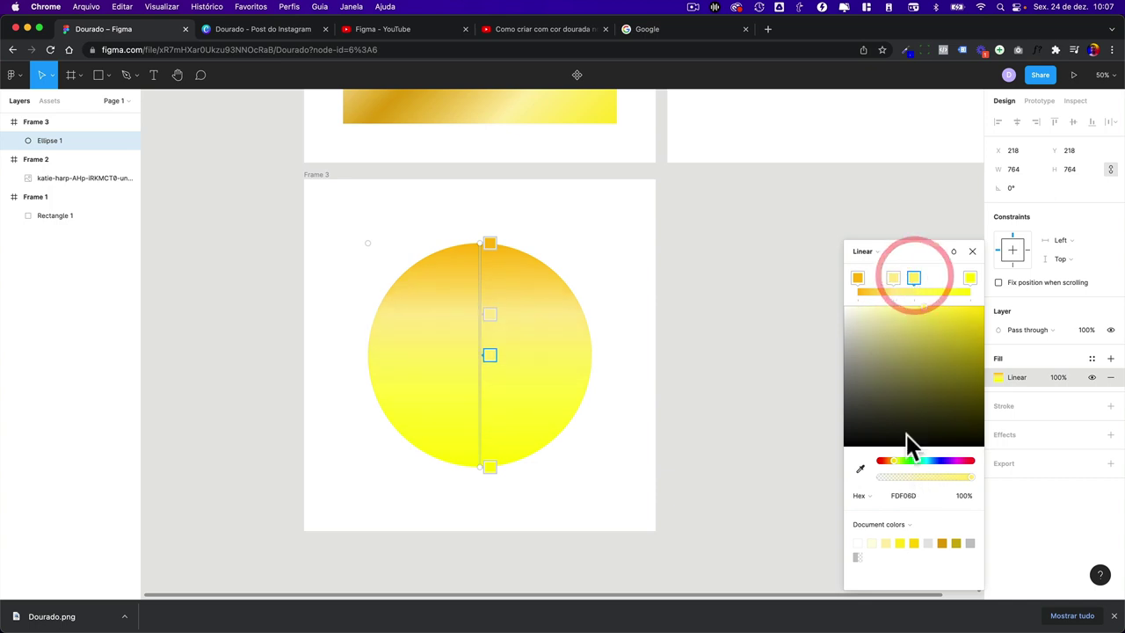
mouse_move(943, 331)
mouse_down()
mouse_move(953, 341)
mouse_move(966, 321)
mouse_up()
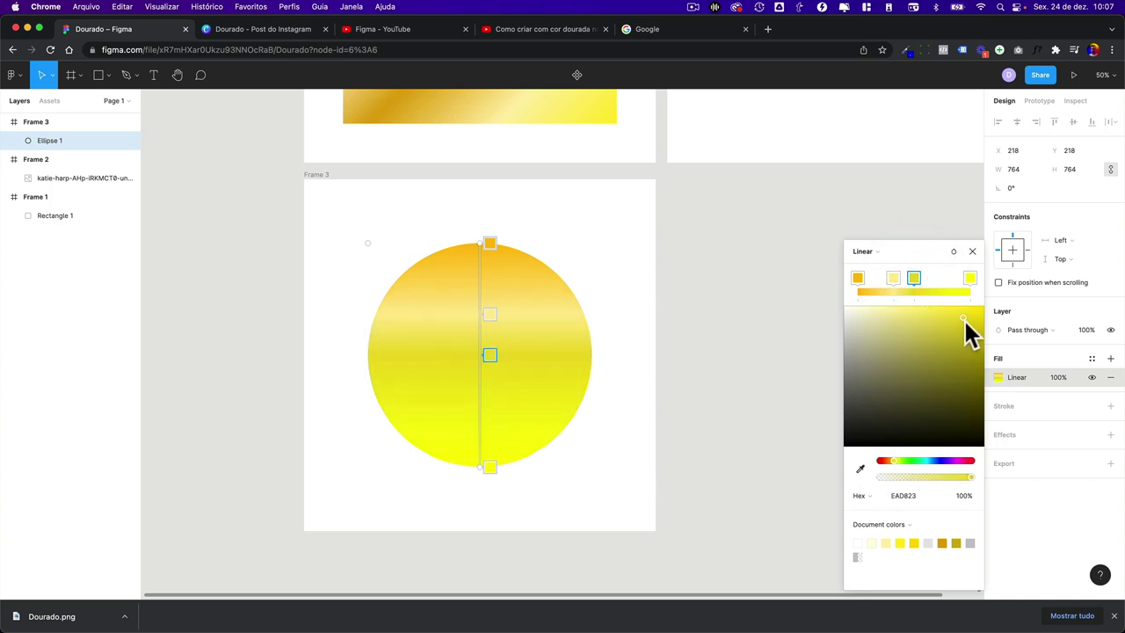
- Add an orange stop, a light yellow stop near the bottom, and a deep gold stop near the top
click(892, 460)
click(932, 277)
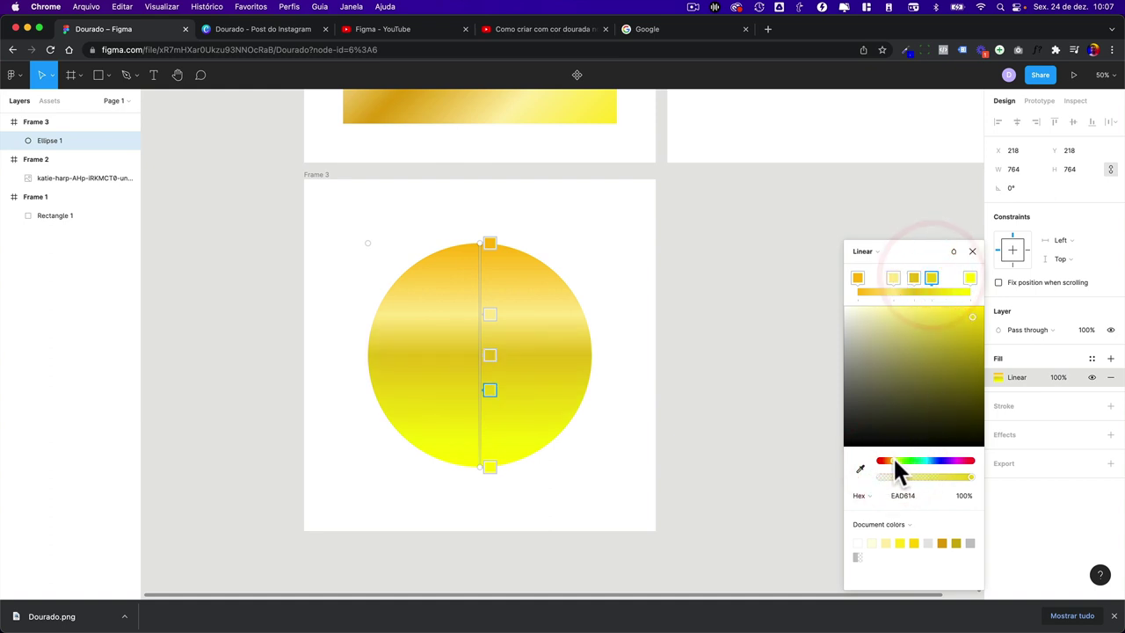
drag(893, 460, 889, 460)
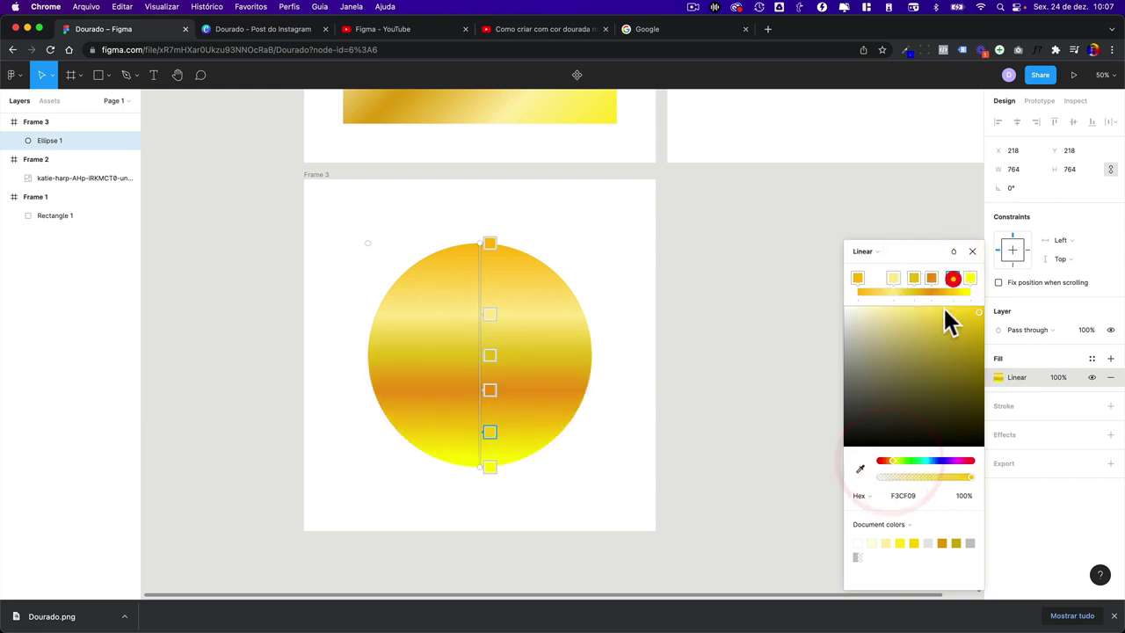
click(952, 285)
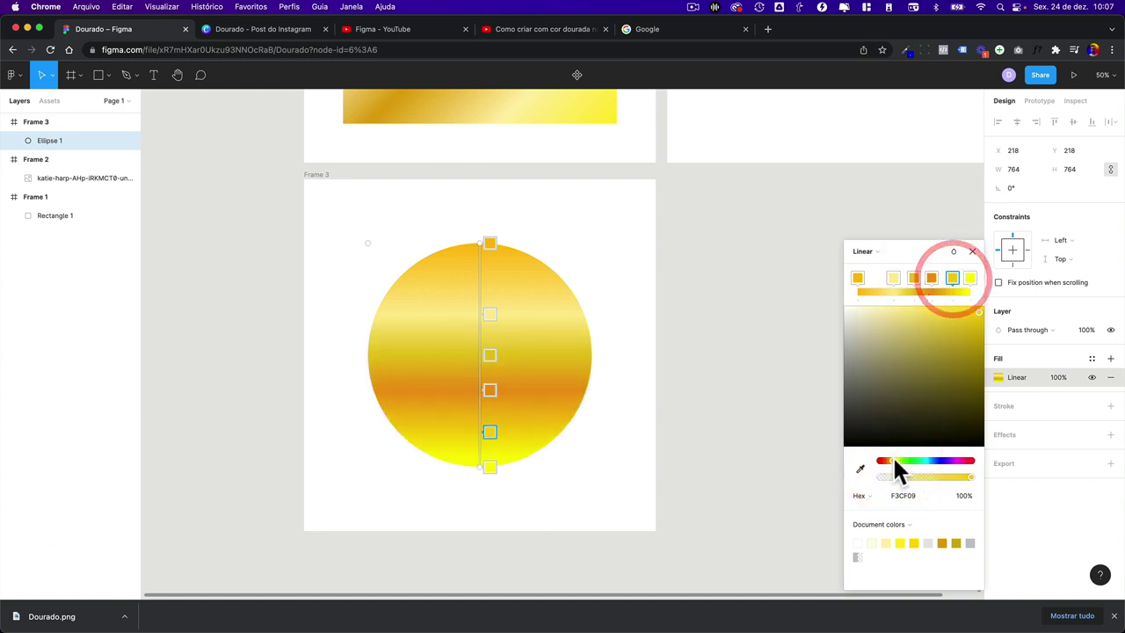
click(874, 290)
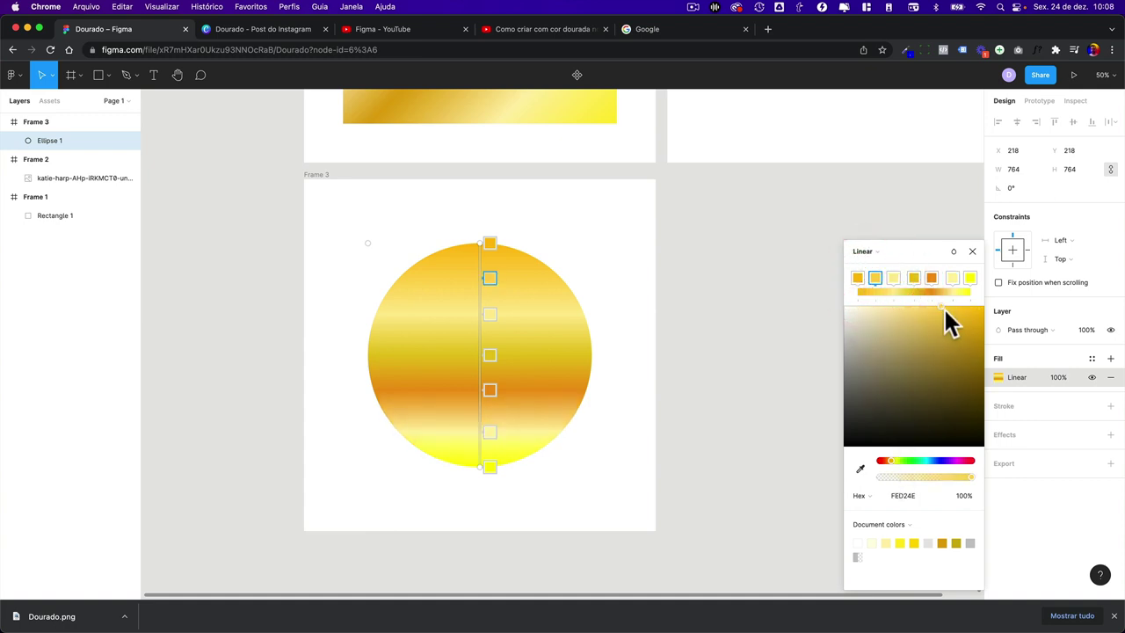
drag(945, 312, 957, 340)
- Deselect the circle and pan the canvas over to Frame 2's gold texture
click(734, 386)
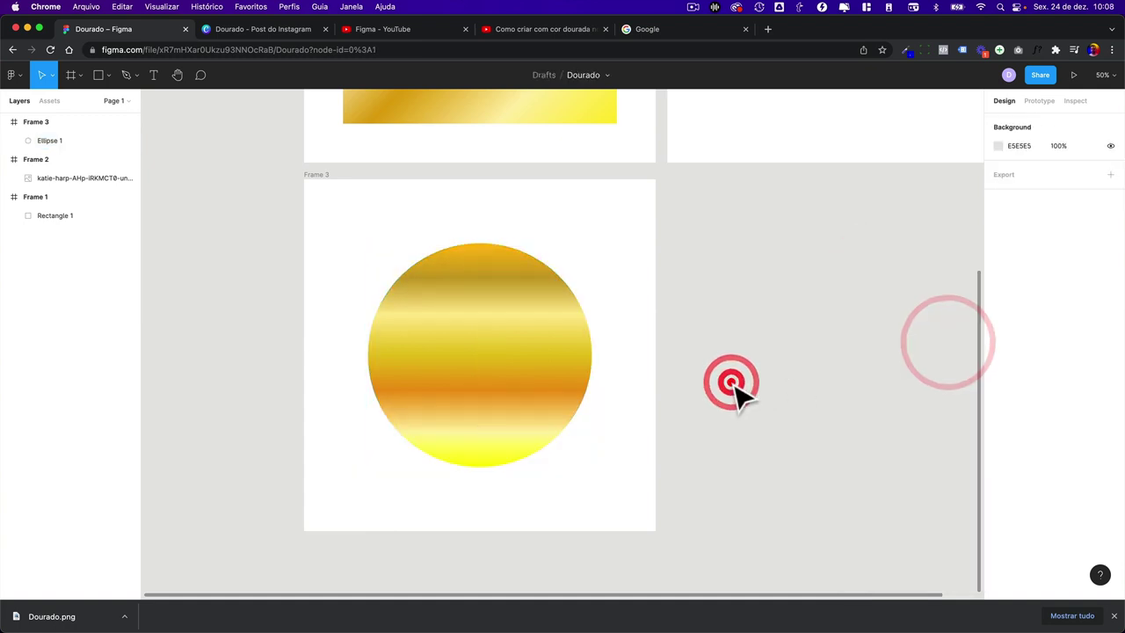
scroll(716, 428, up, 2)
scroll(717, 428, up, 2)
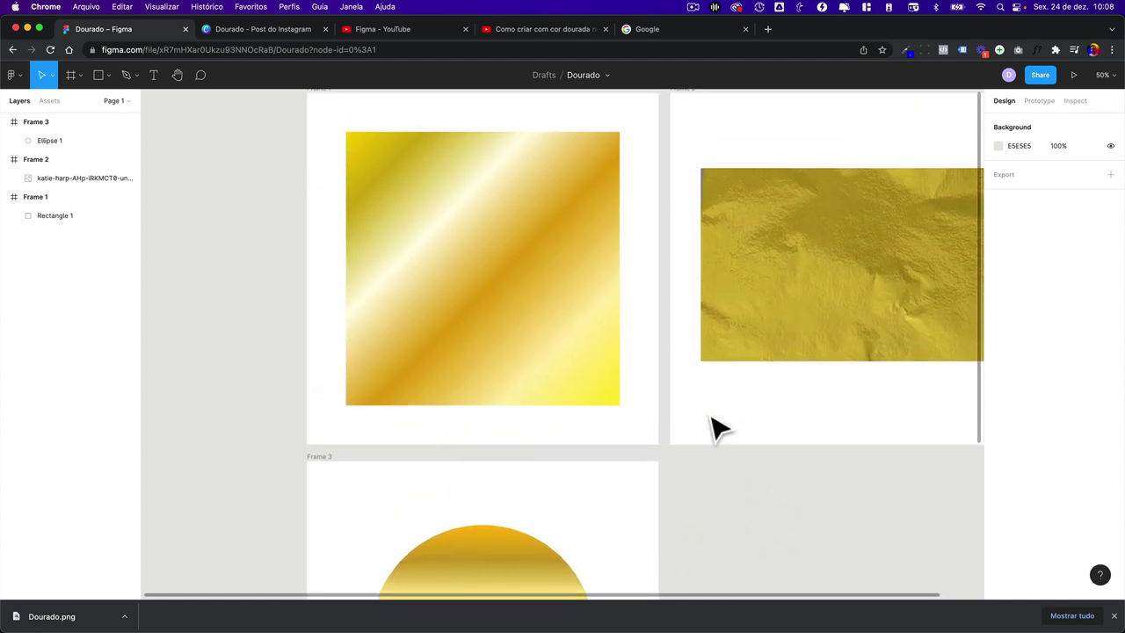
scroll(716, 428, down, 1)
scroll(716, 428, down, 2)
scroll(717, 428, up, 3)
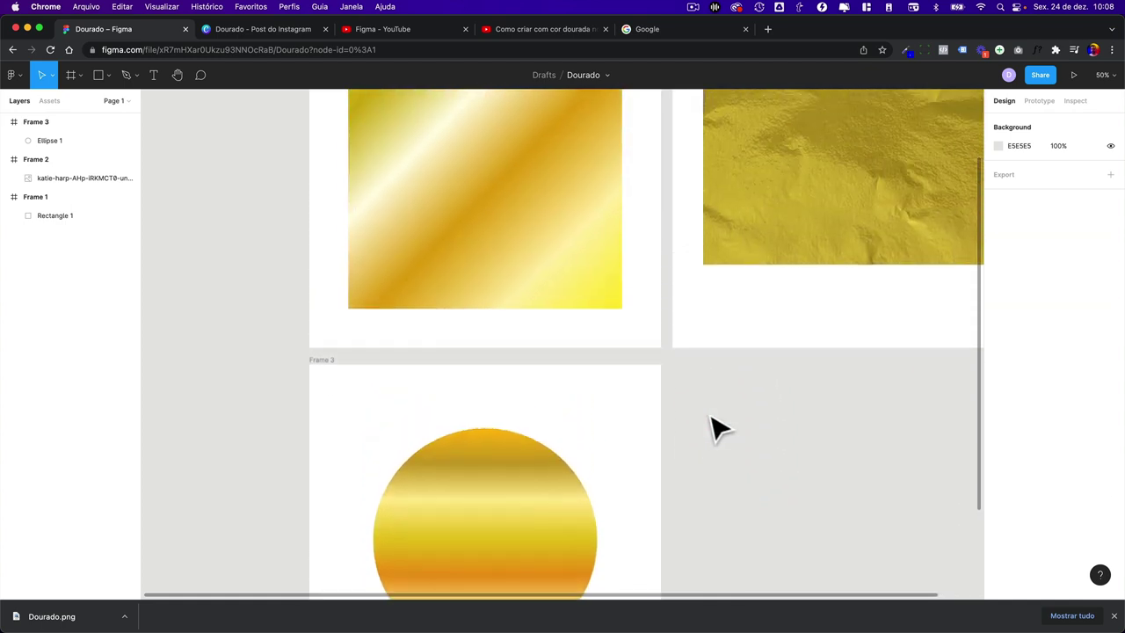
scroll(717, 428, up, 1)
scroll(717, 428, down, 5)
scroll(716, 428, left, 2)
scroll(716, 428, up, 5)
scroll(716, 428, right, 3)
scroll(716, 428, up, 3)
scroll(703, 396, right, 2)
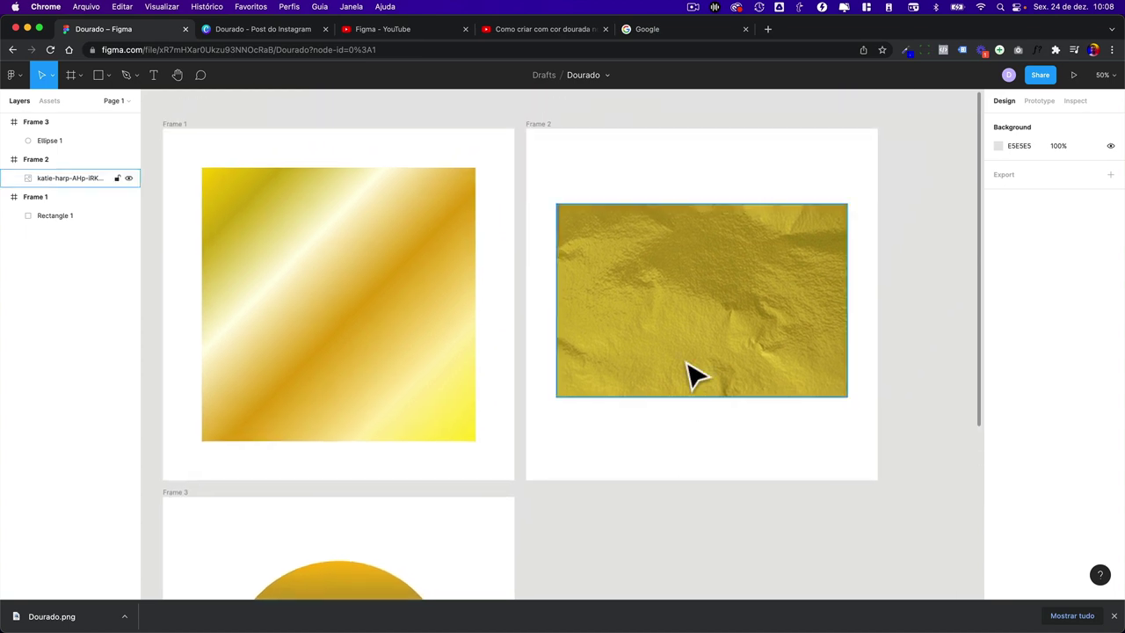
- Select the crumpled gold texture image in Frame 2, then move to the Google tab
click(690, 375)
scroll(690, 372, right, 2)
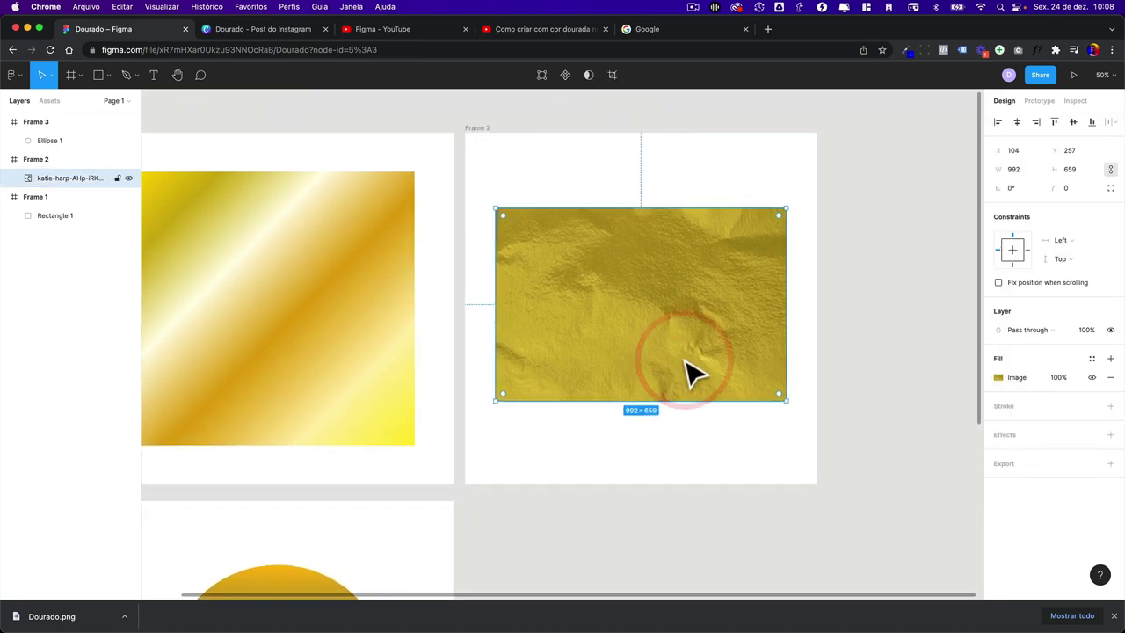
click(660, 30)
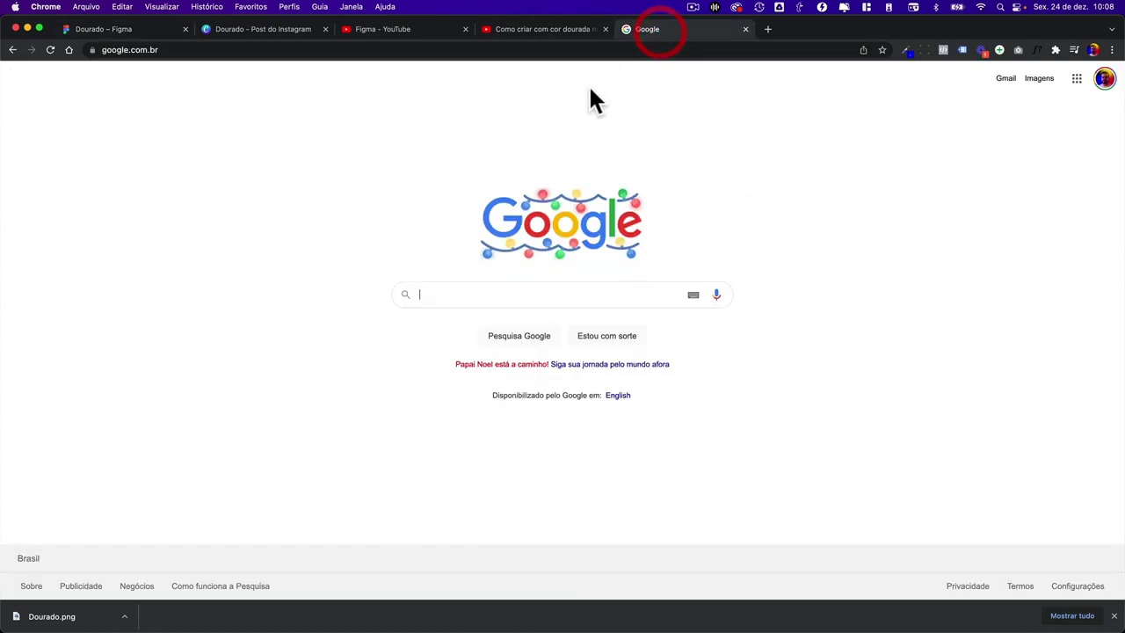
- Search Google Images for 'gold texture'
click(1039, 79)
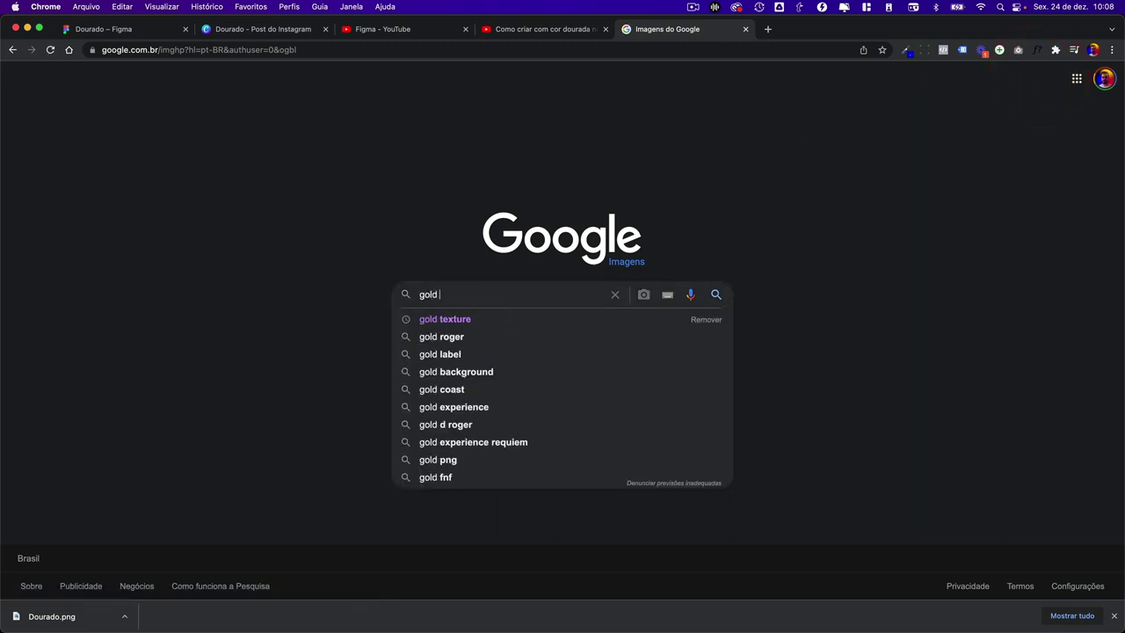
text(textu)
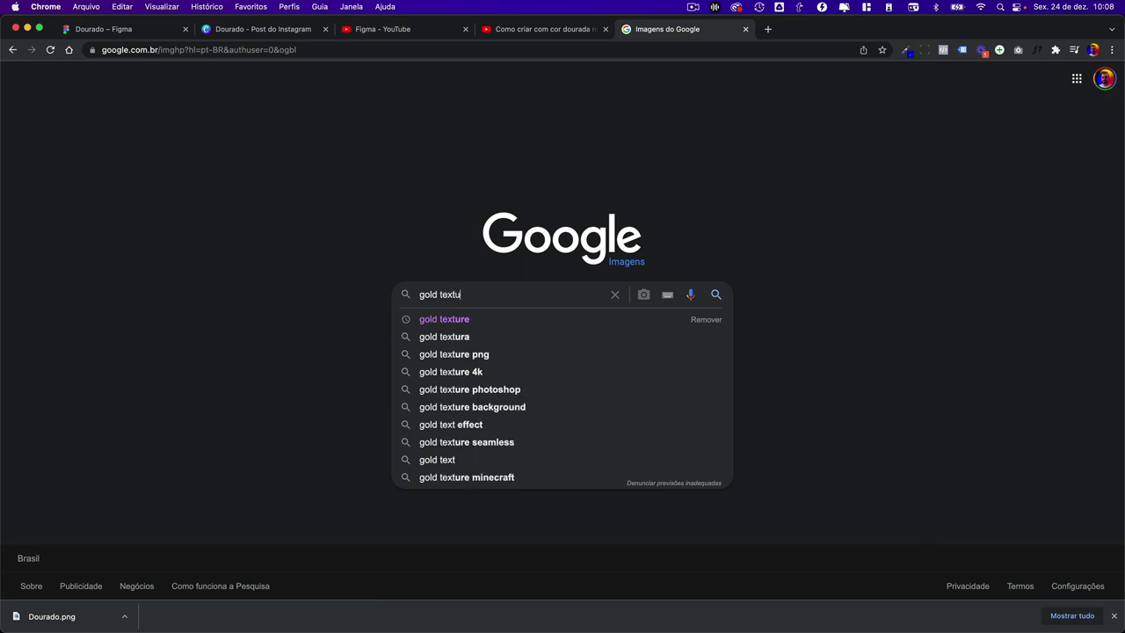
text(re)
key(Return)
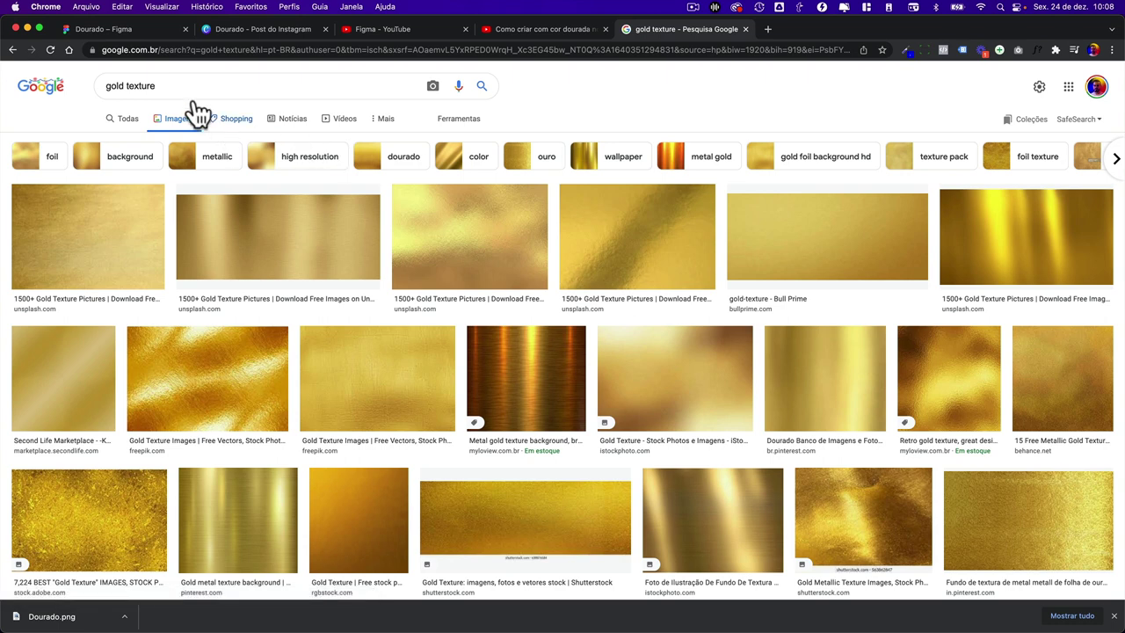
triple_click(189, 93)
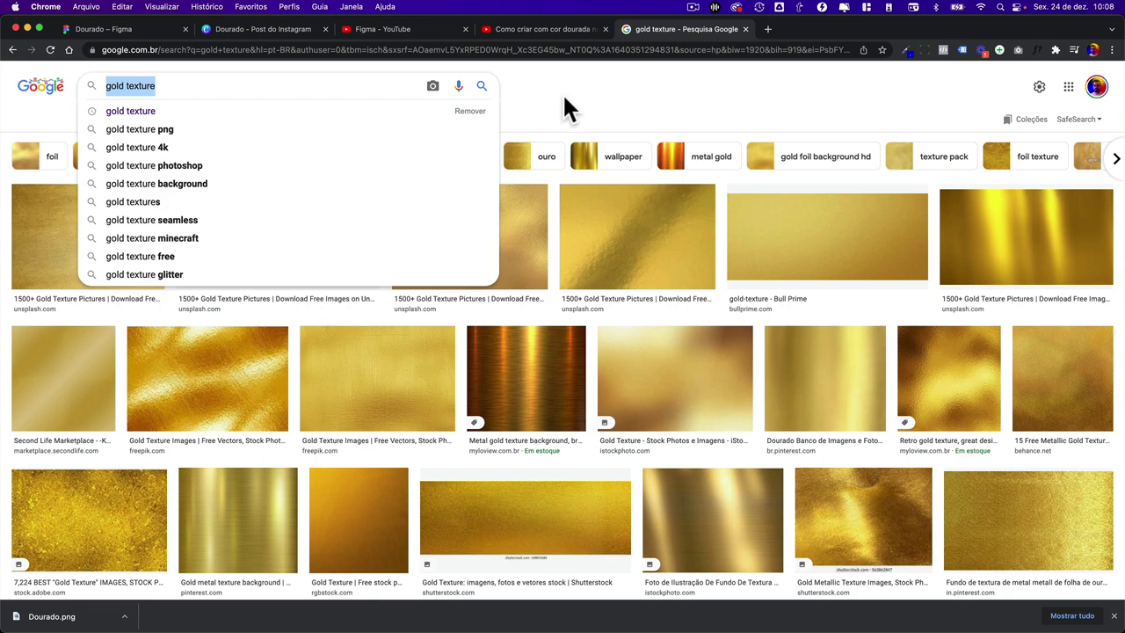
click(565, 98)
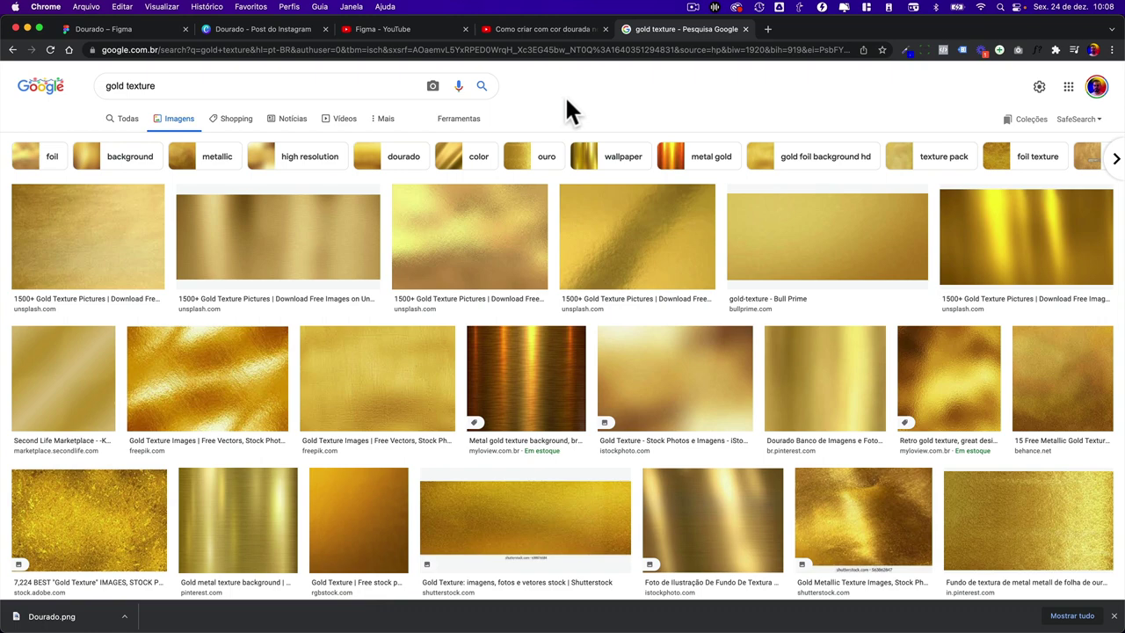
- Preview the iStock and Freepik results and open Freepik's Gold Texture page in a new tab
scroll(567, 99, down, 3)
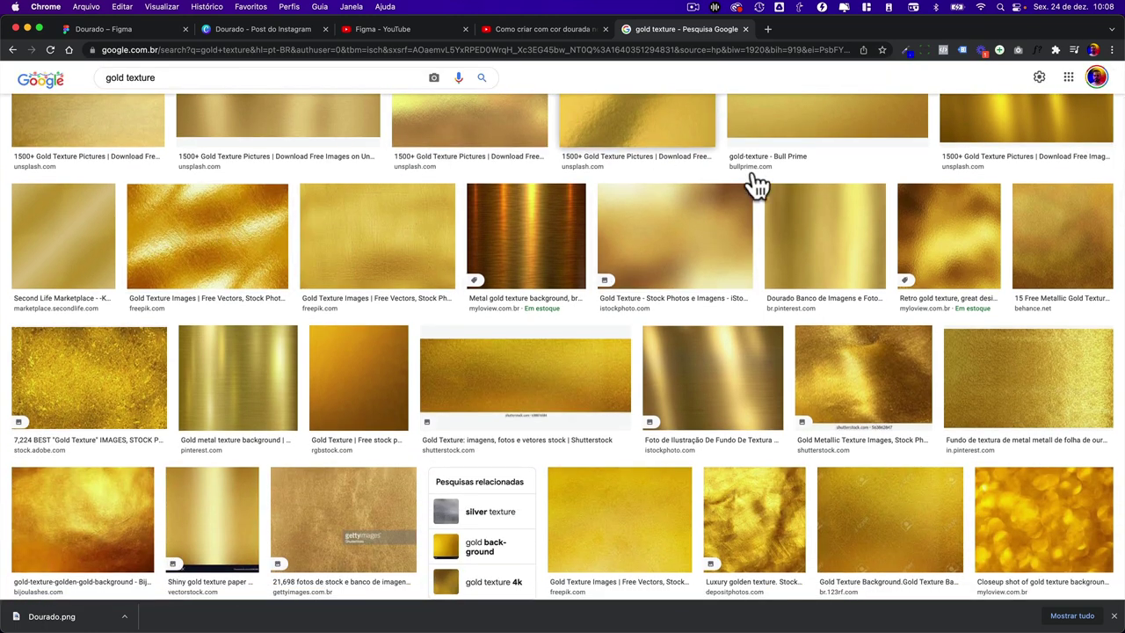
click(722, 423)
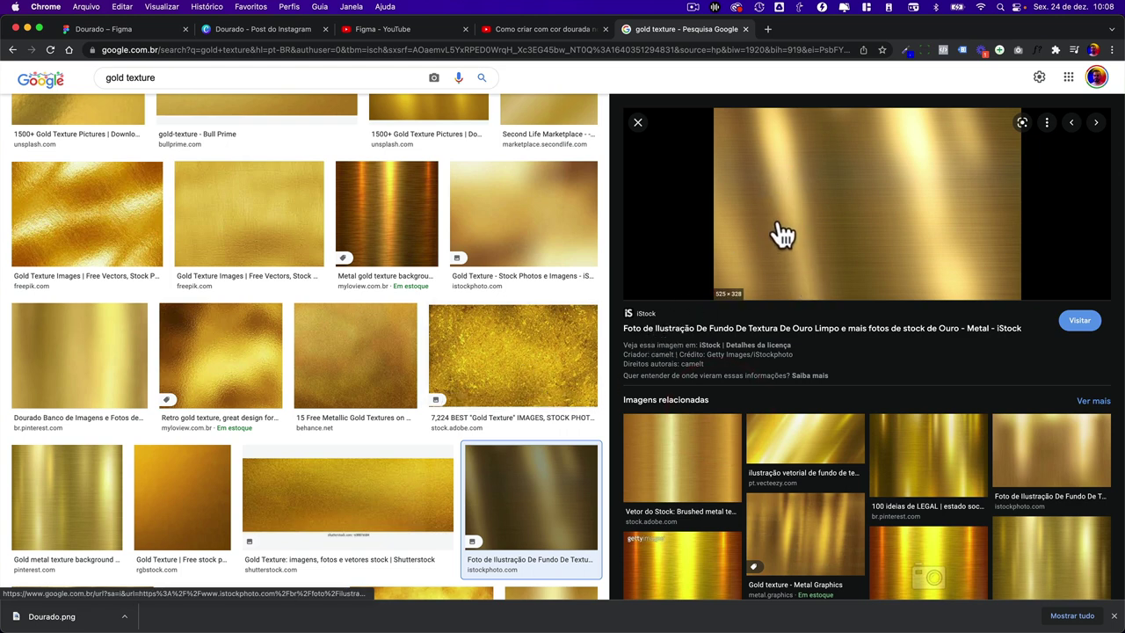
mouse_move(524, 220)
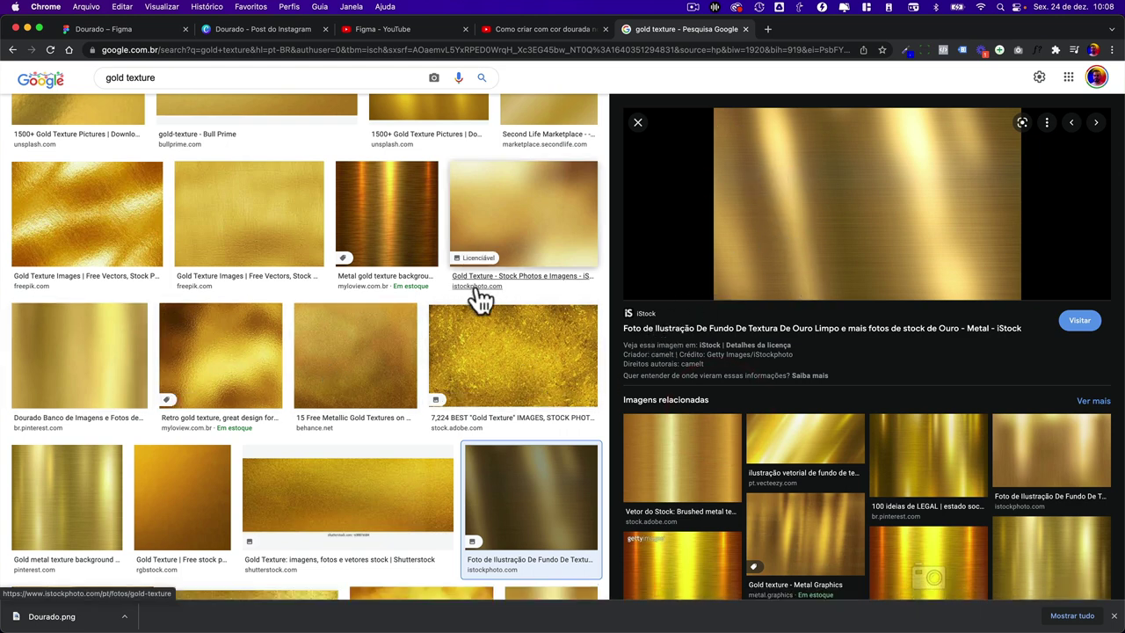
scroll(367, 246, up, 3)
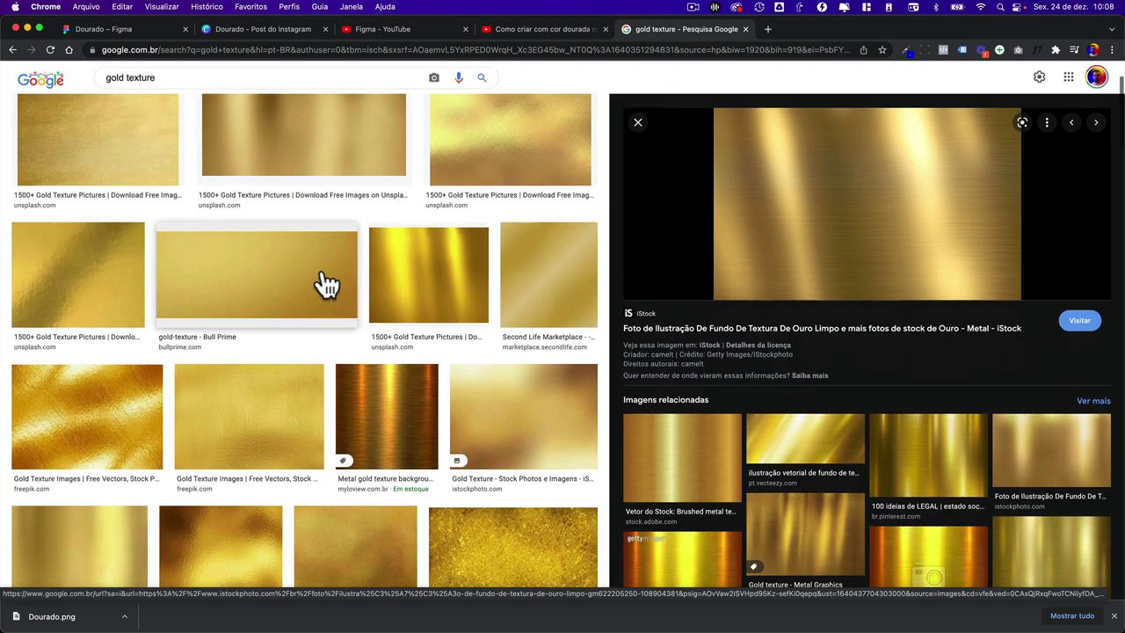
scroll(325, 283, down, 1)
click(250, 405)
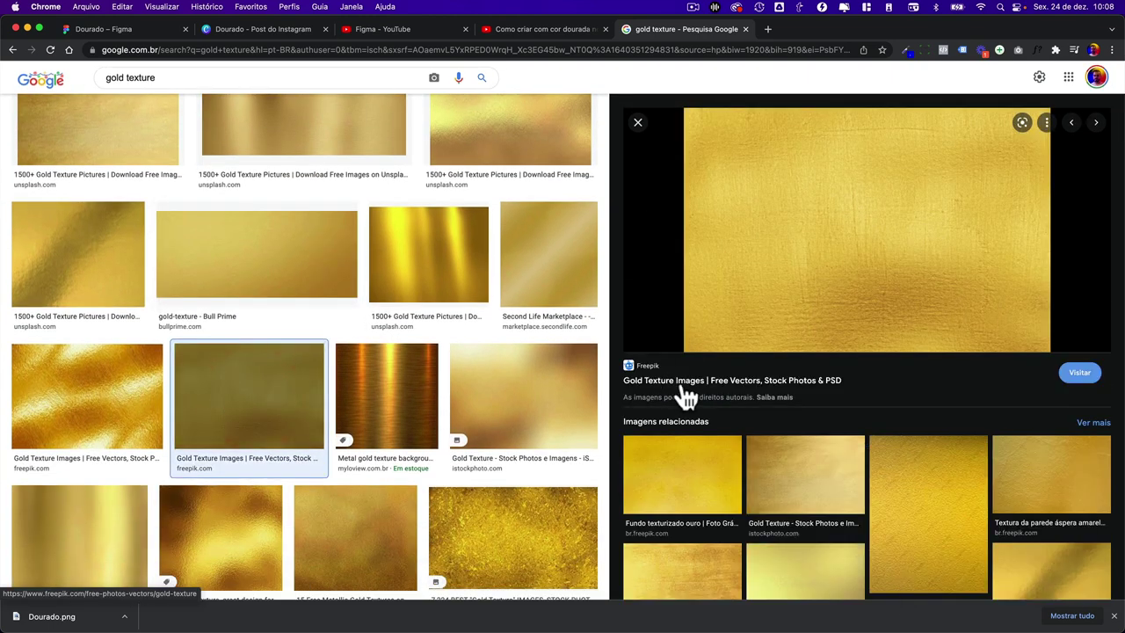
click(682, 385)
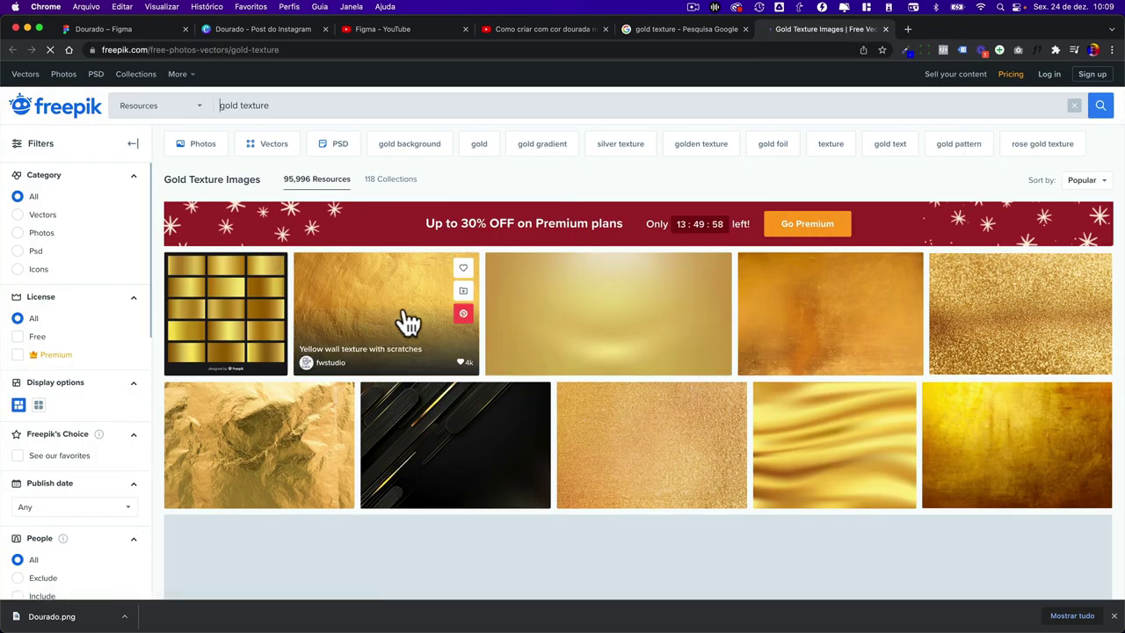
- Free-download the 'Yellow wall texture with scratches' JPG from Freepik, then return to Figma
click(404, 309)
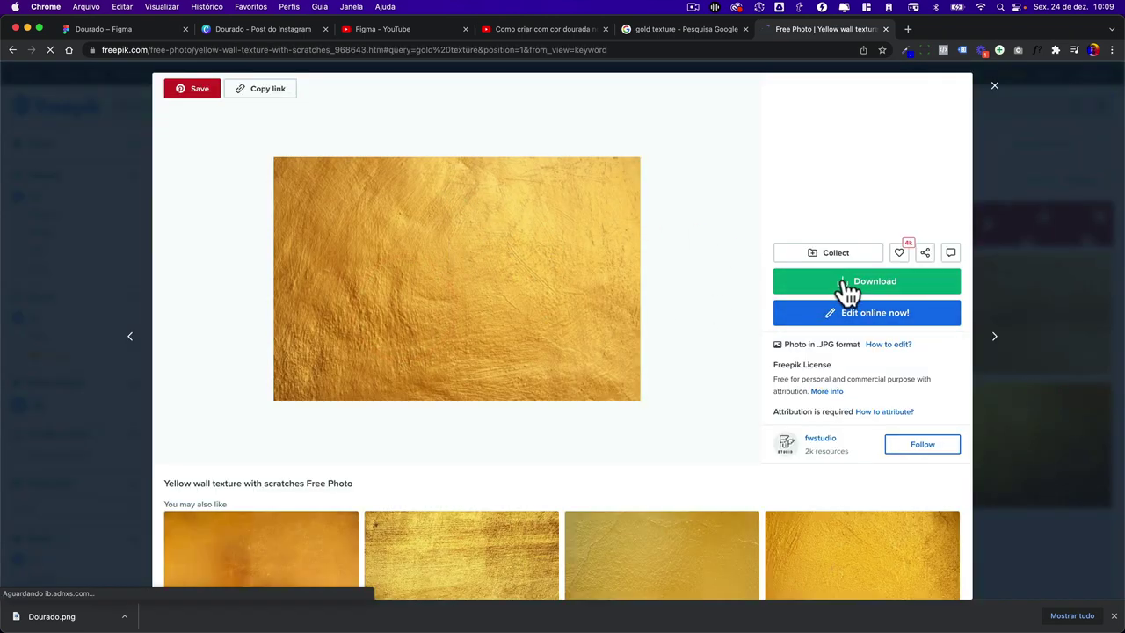
click(843, 281)
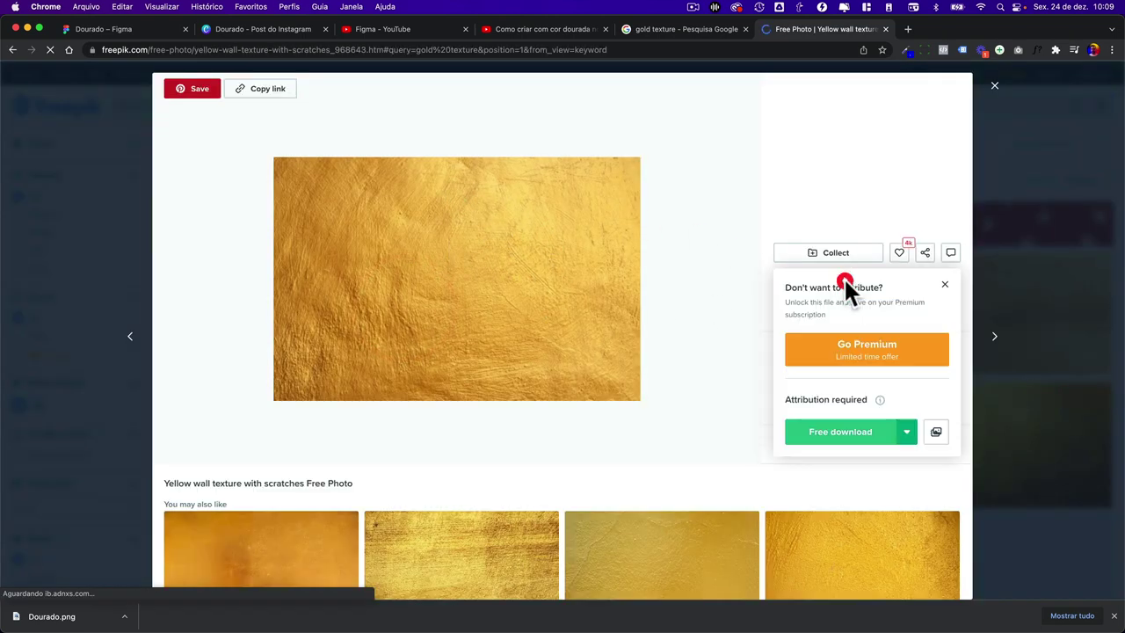
click(846, 433)
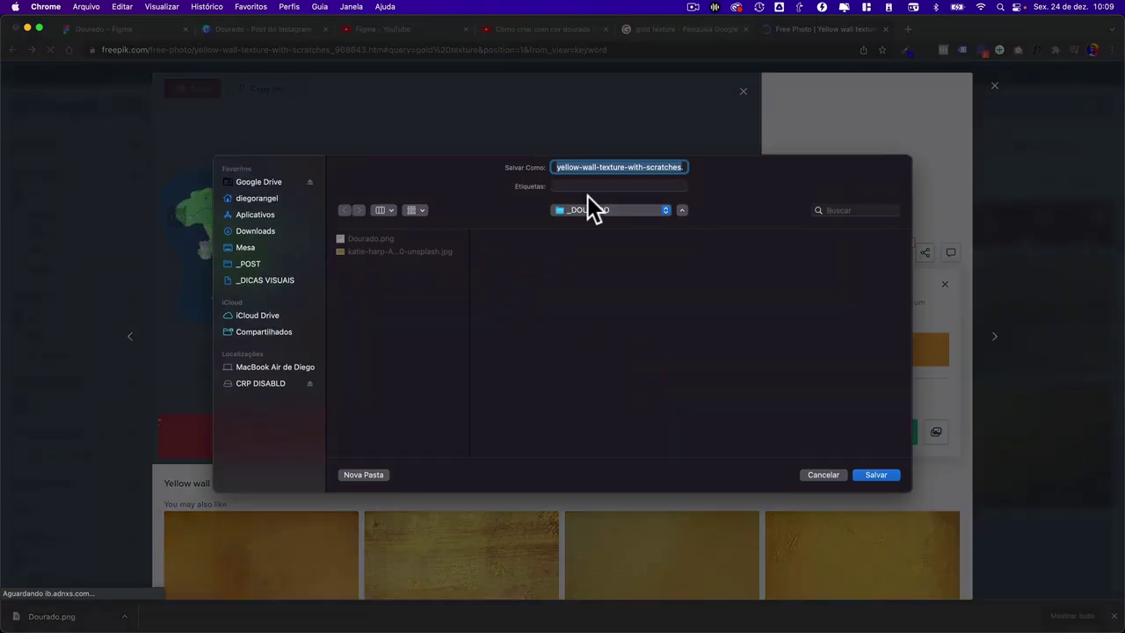
key(Return)
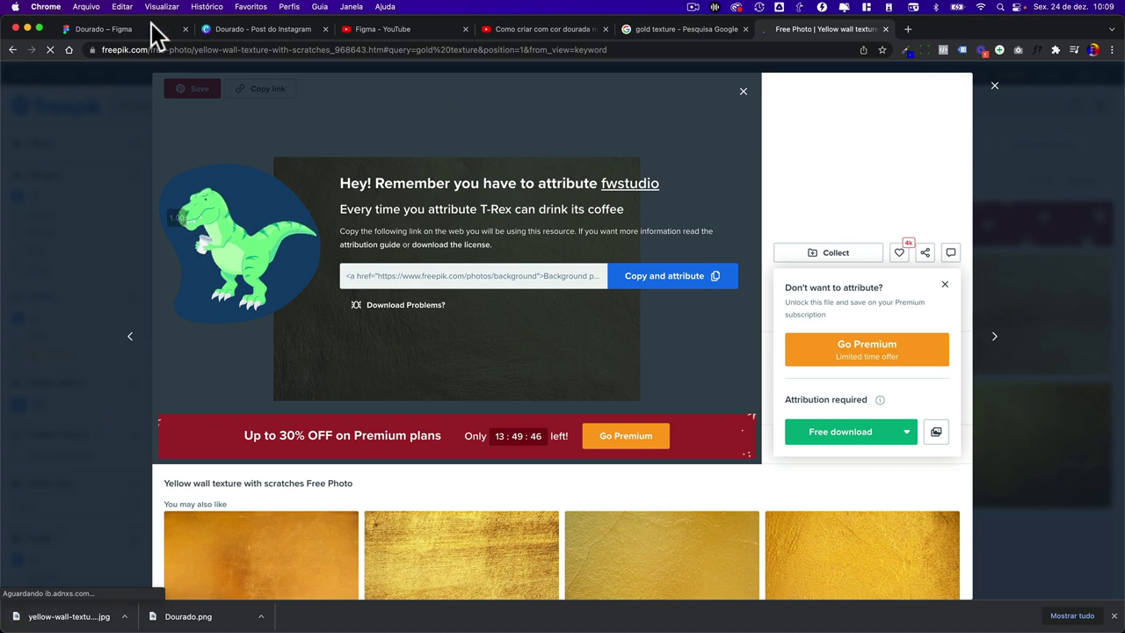
click(143, 31)
- Nudge the crumpled gold image in Frame 2 to X 130, Y 247 and inspect it up close
drag(586, 296, 592, 293)
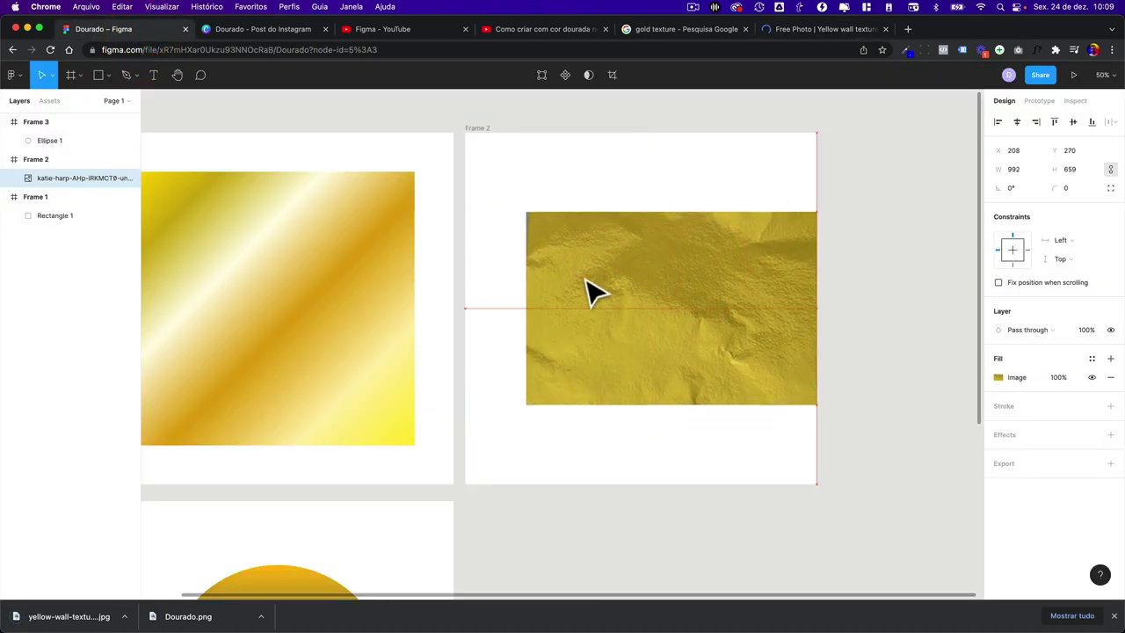
scroll(538, 264, up, 3)
scroll(539, 255, up, 5)
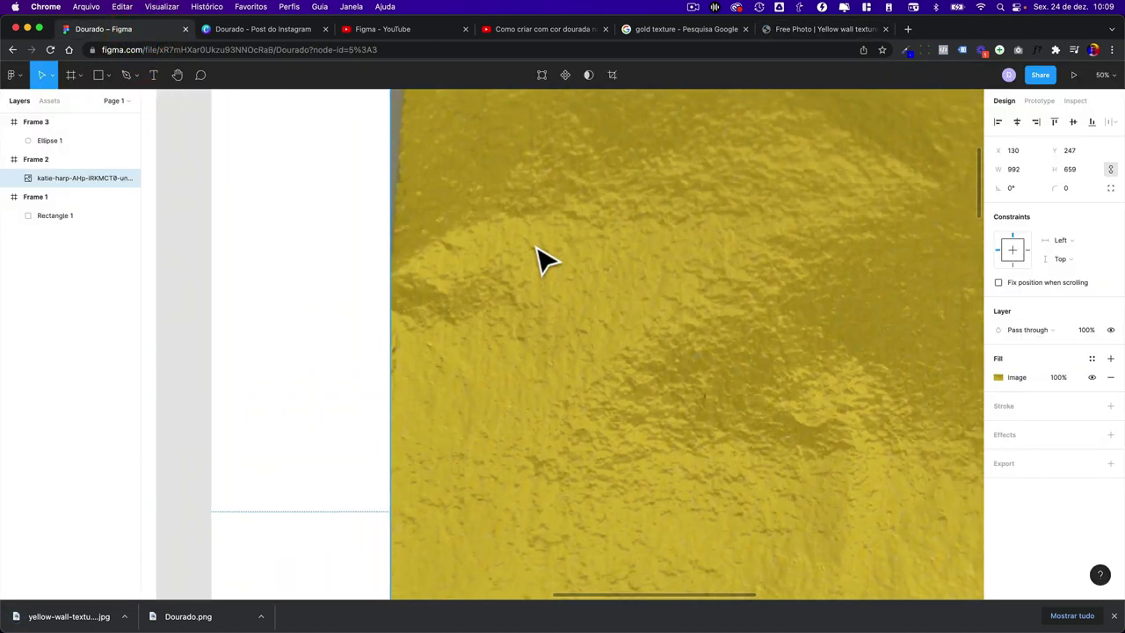
scroll(492, 253, up, 1)
scroll(734, 444, down, 3)
scroll(728, 443, right, 5)
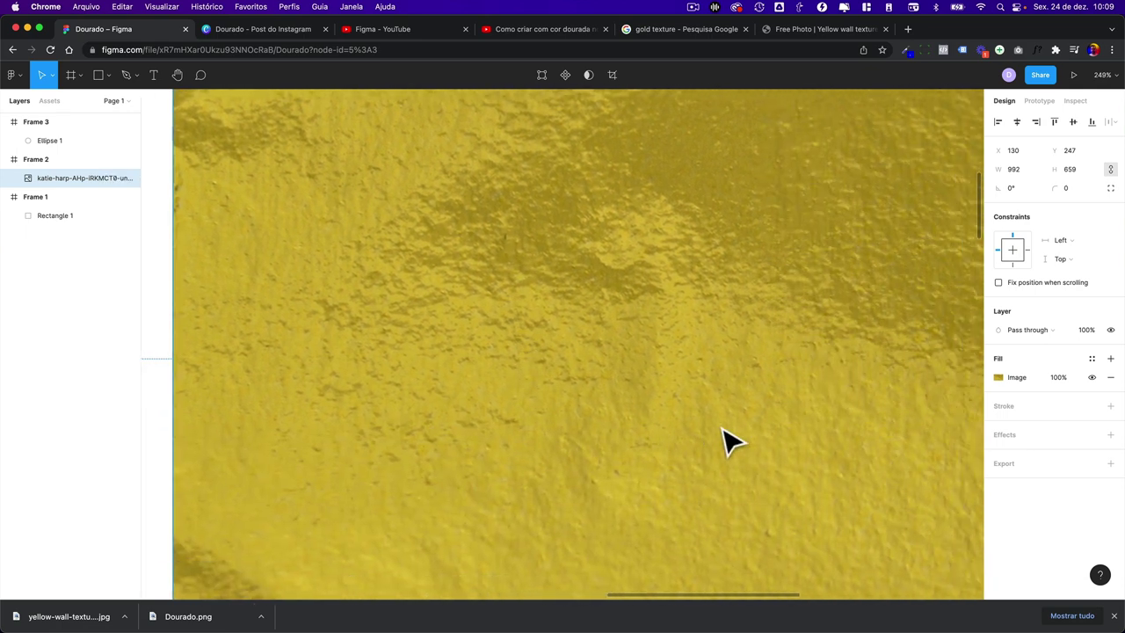
scroll(728, 443, down, 2)
scroll(727, 443, down, 2)
scroll(728, 443, down, 2)
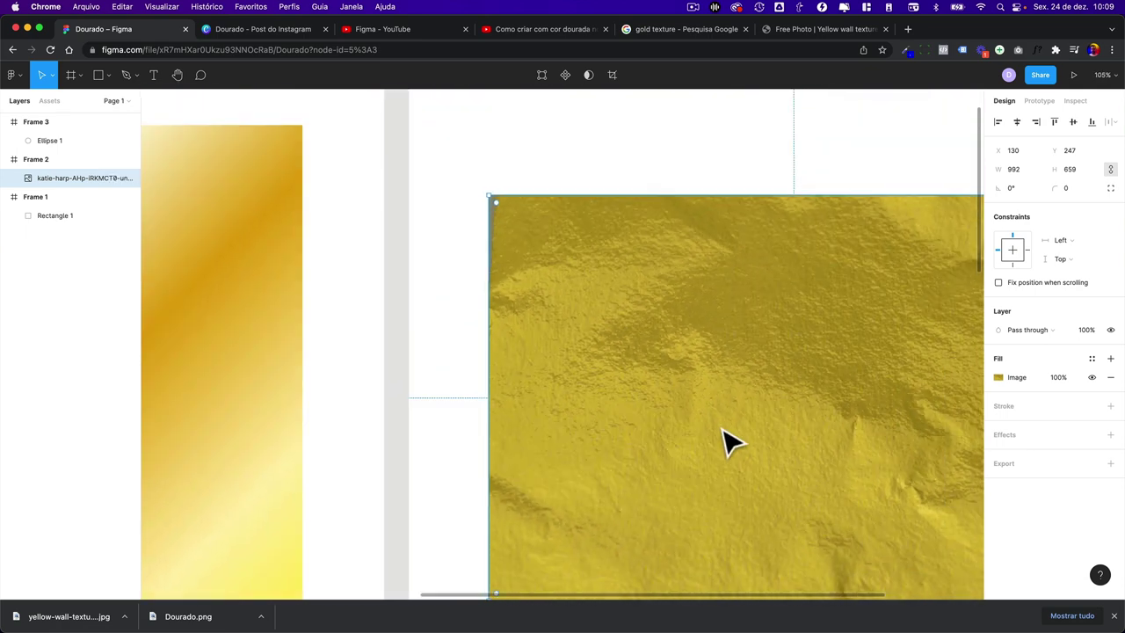
scroll(728, 443, down, 2)
scroll(319, 399, down, 2)
scroll(319, 399, left, 4)
scroll(319, 399, down, 3)
scroll(326, 399, right, 6)
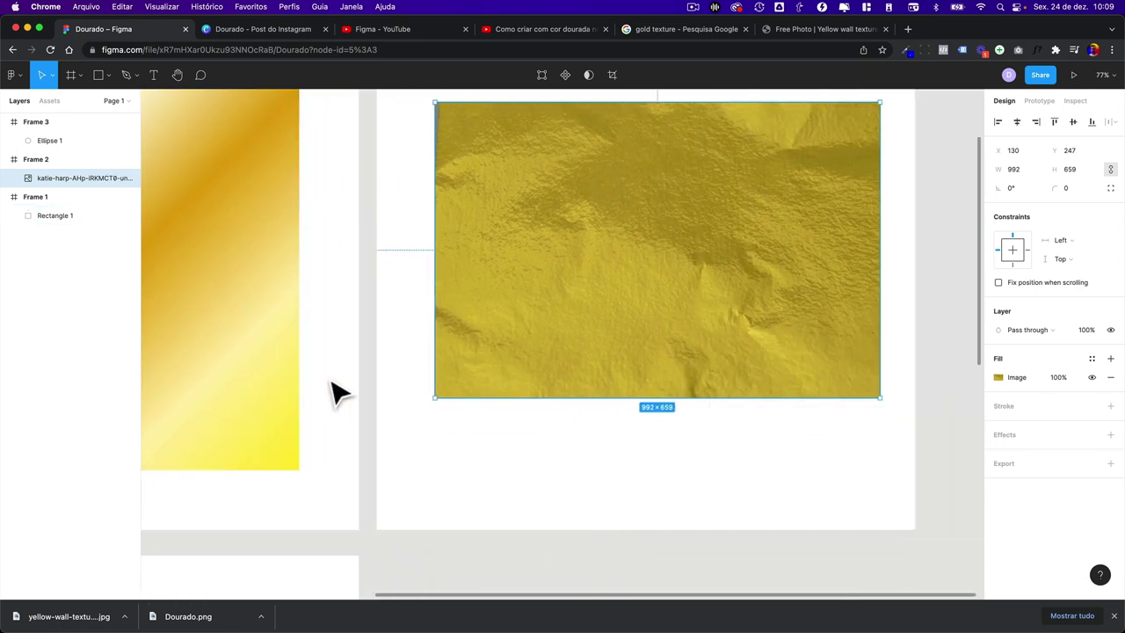
scroll(334, 392, right, 2)
scroll(344, 392, up, 2)
scroll(452, 374, up, 2)
scroll(452, 374, up, 5)
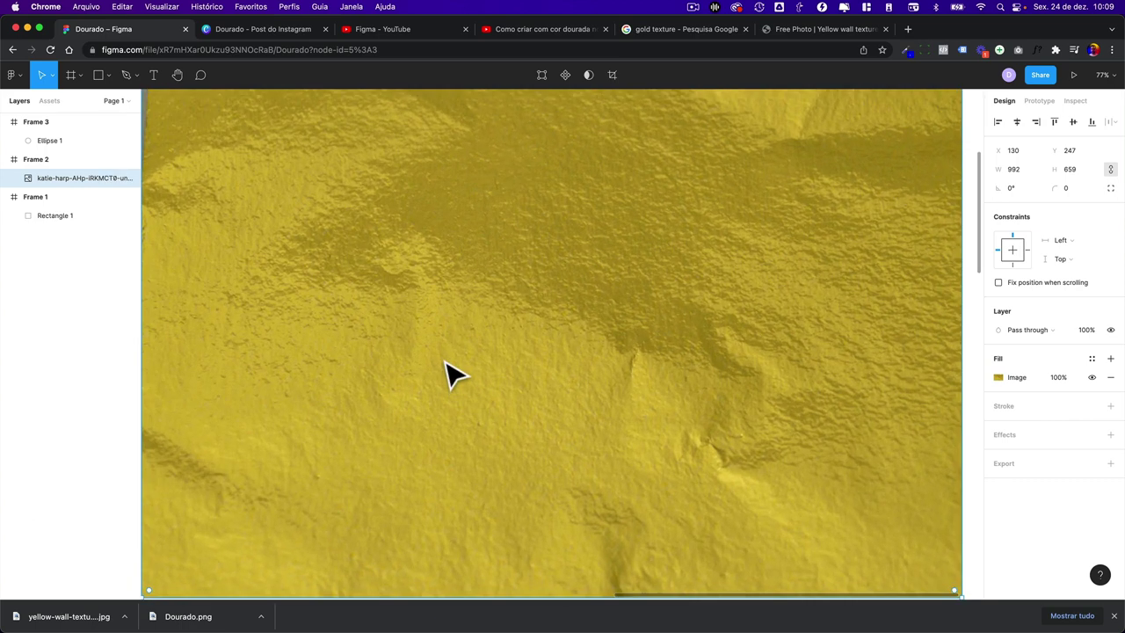
scroll(449, 373, down, 2)
scroll(448, 374, down, 3)
scroll(448, 374, down, 2)
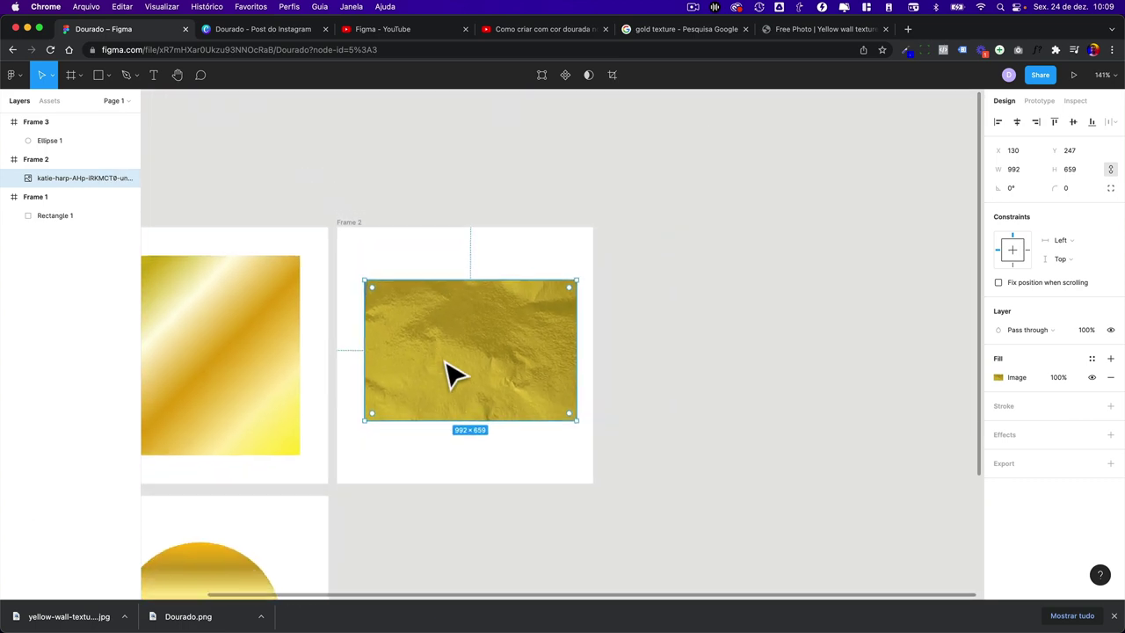
- Select Frame 2 and its gold image, deselect, then bring up the shape and image options
click(347, 223)
click(472, 302)
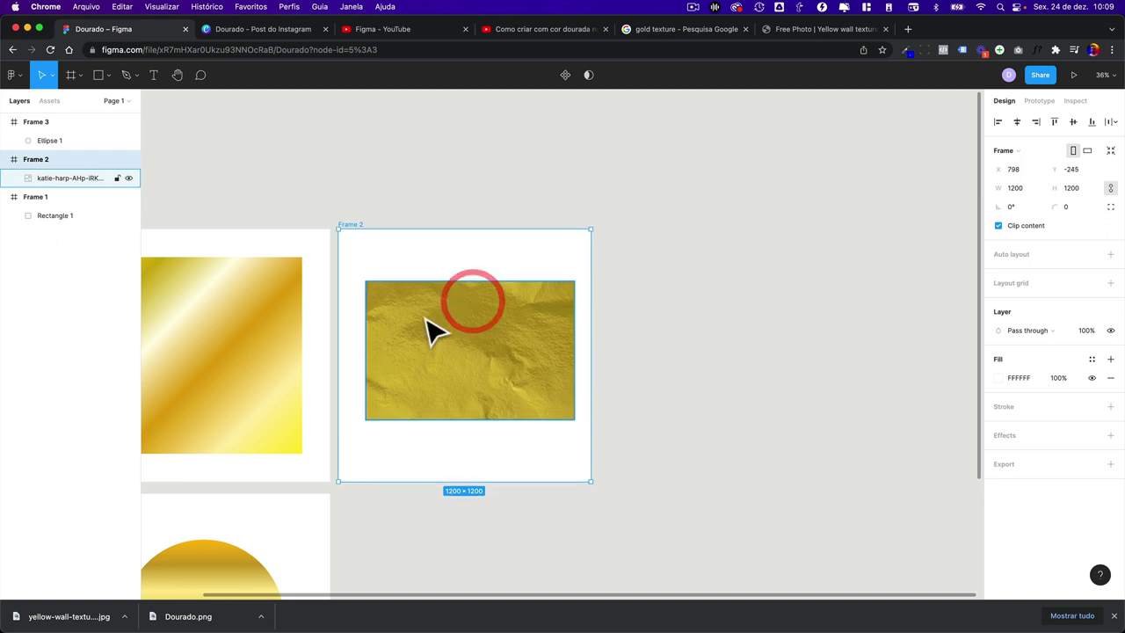
click(462, 231)
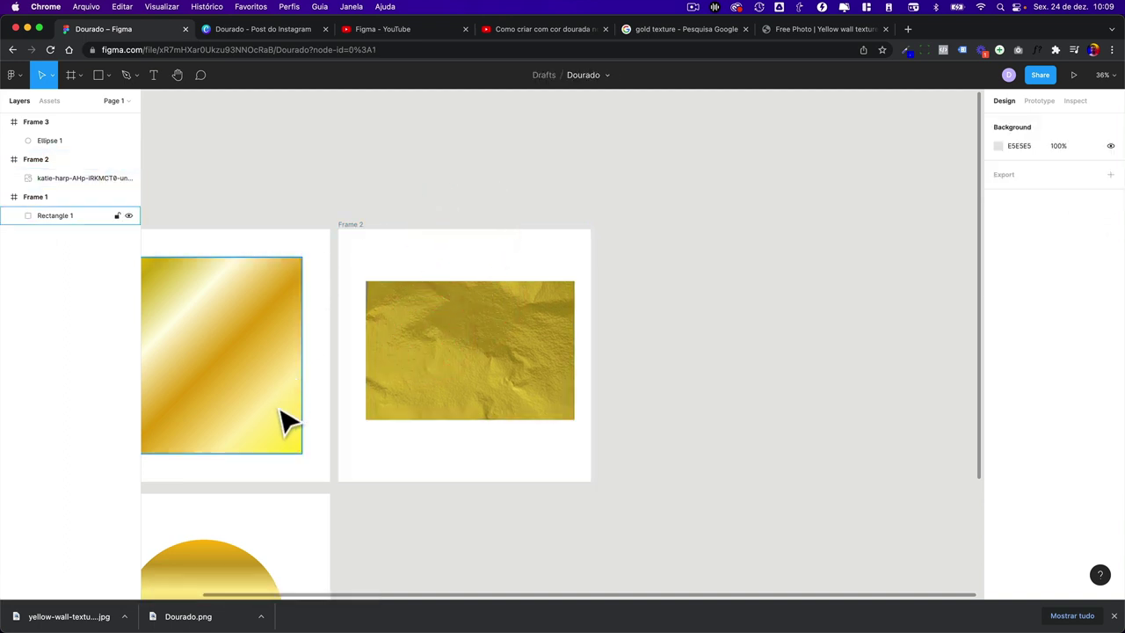
click(111, 77)
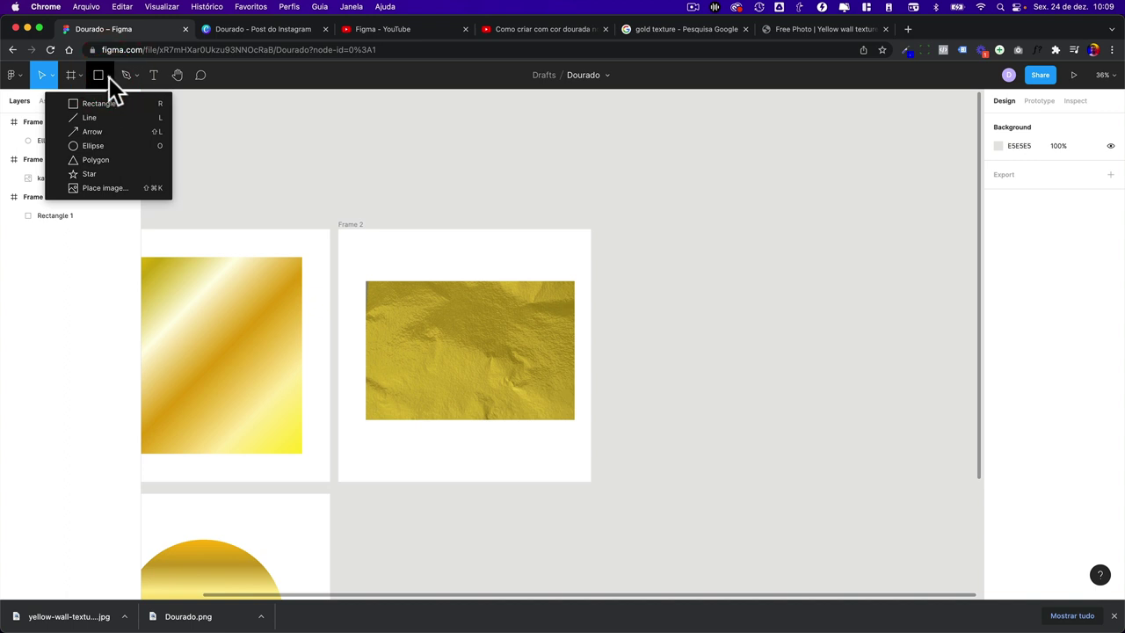
- Place the yellow wall texture image from the _VIDEO/_DOURADO folder into Frame 2
click(109, 185)
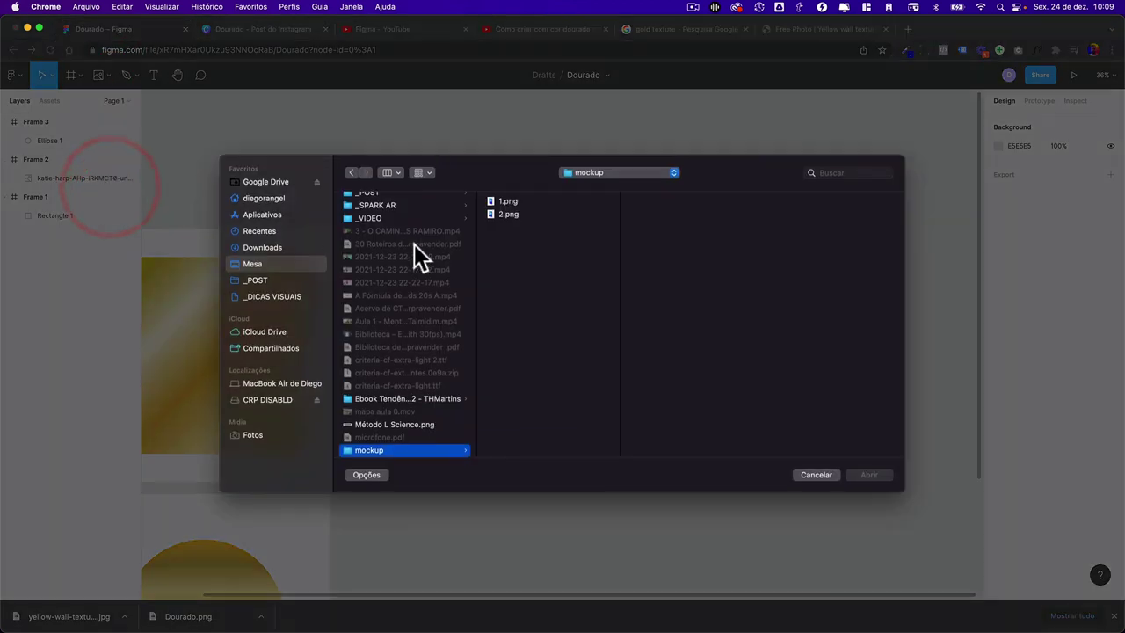
scroll(414, 244, up, 3)
click(384, 304)
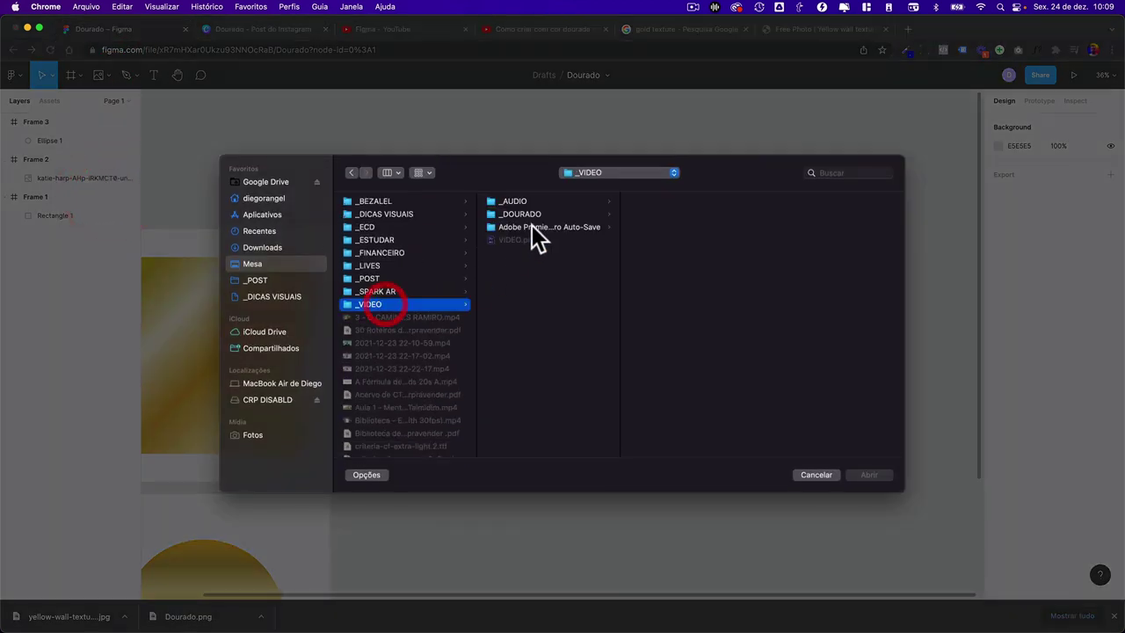
click(532, 213)
click(662, 215)
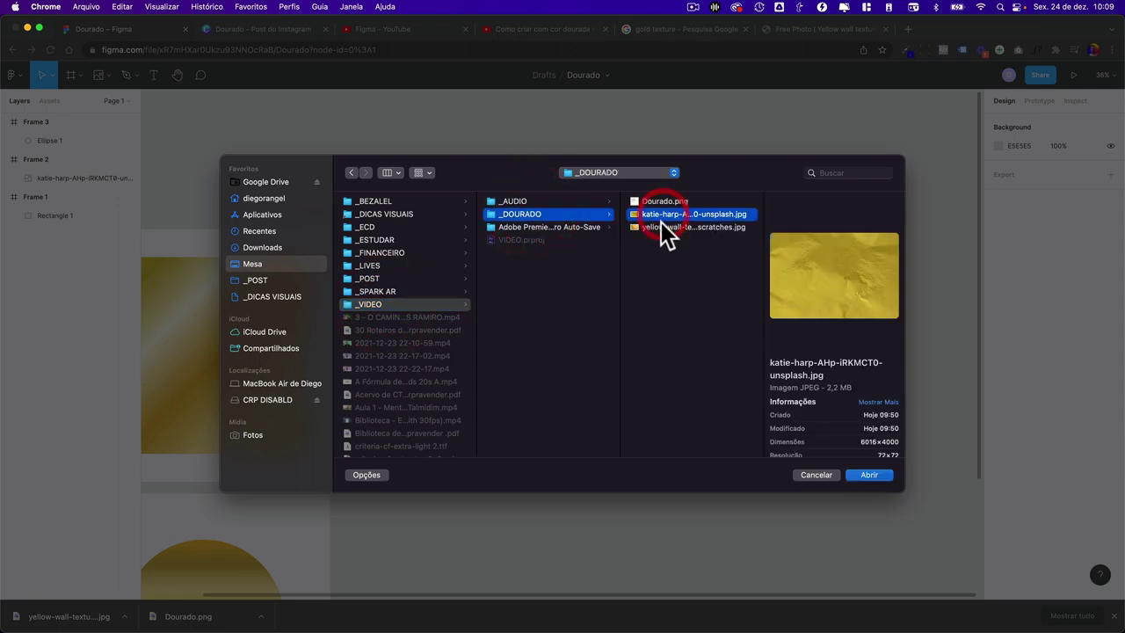
click(666, 226)
click(866, 474)
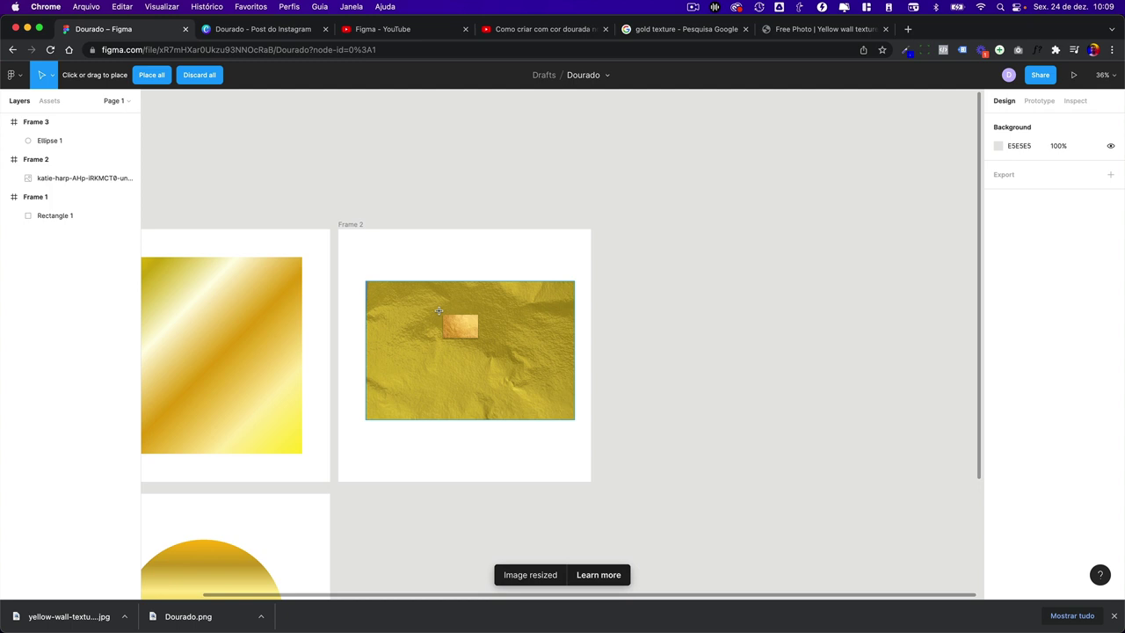
click(423, 257)
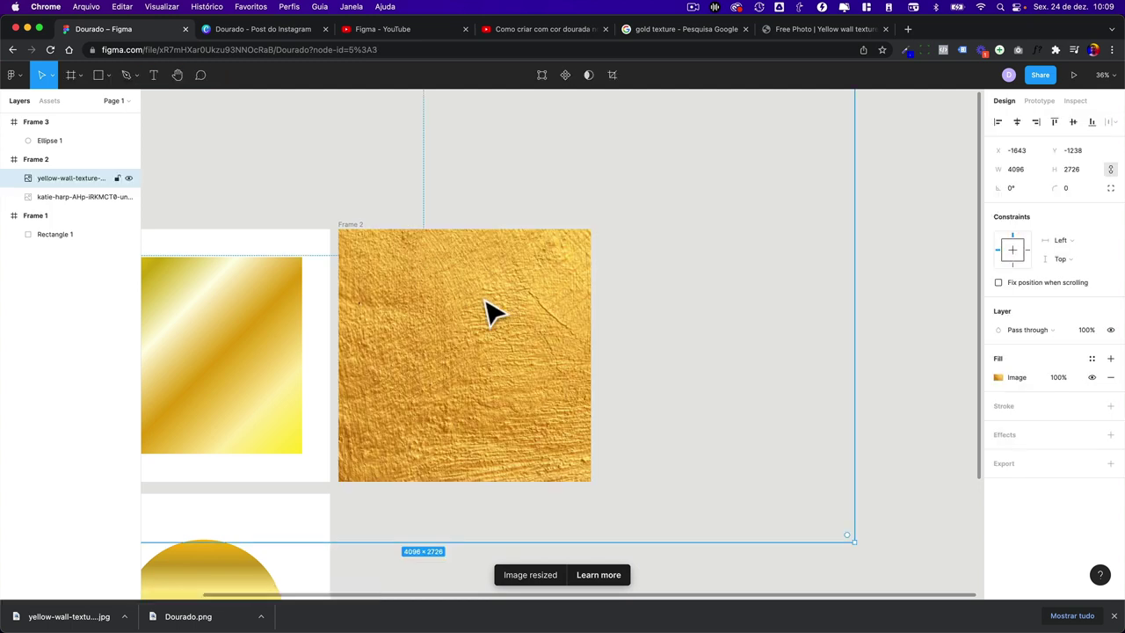
- Resize the texture to 989×658 at Frame 2's top and move the crumpled texture beneath it
scroll(536, 339, down, 3)
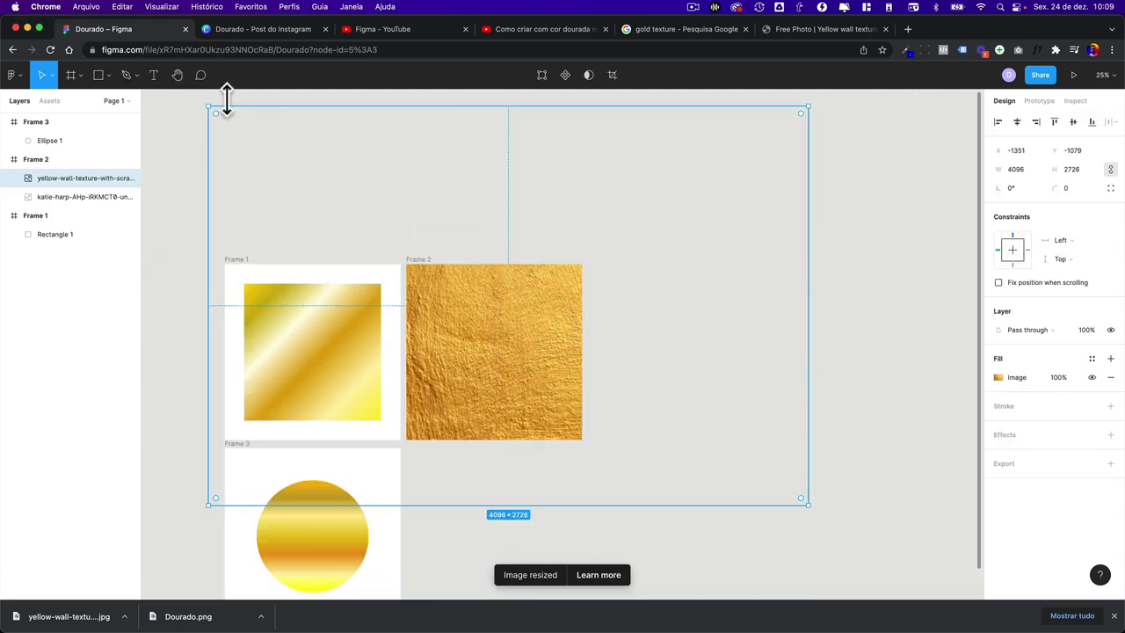
mouse_move(208, 106)
mouse_down()
mouse_move(562, 345)
mouse_move(428, 297)
mouse_up()
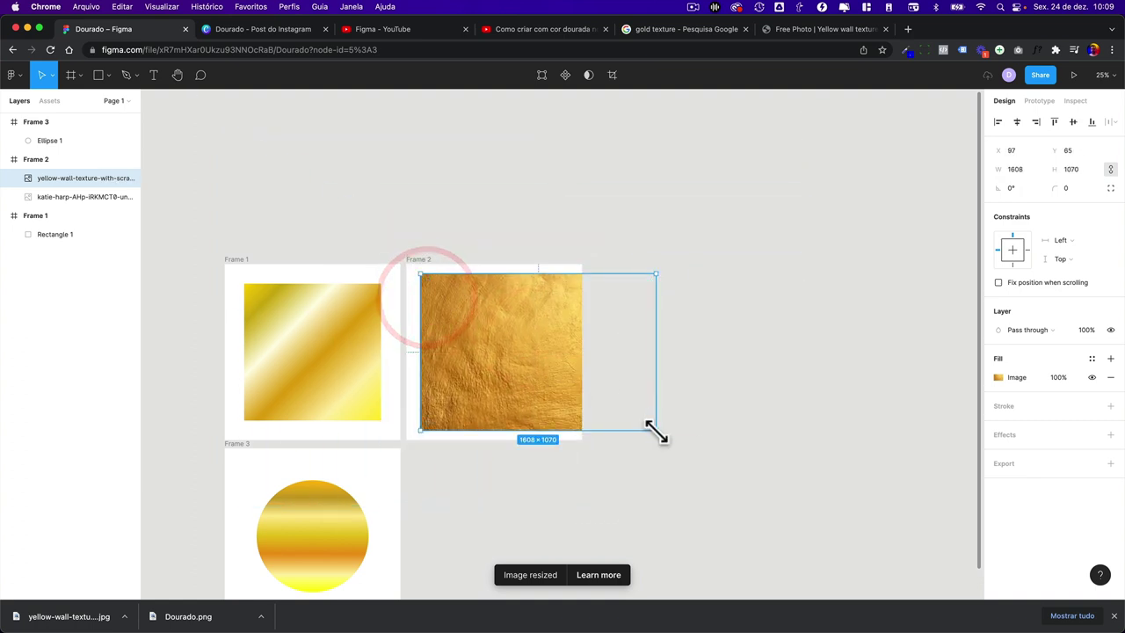
mouse_move(653, 427)
mouse_down()
mouse_move(548, 345)
mouse_move(562, 358)
mouse_up()
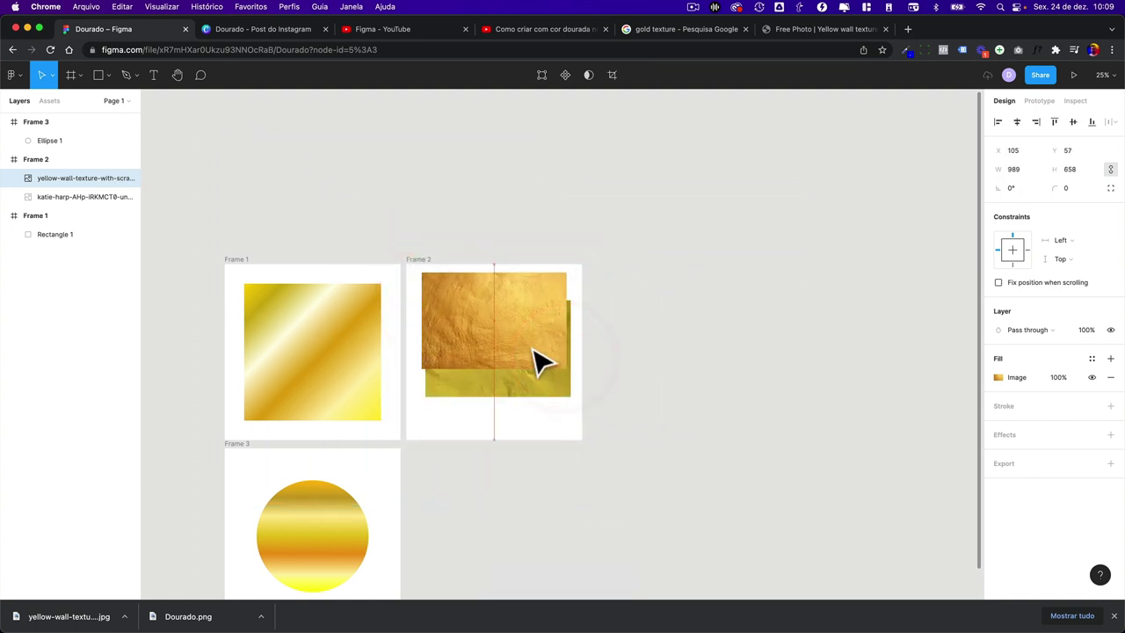
click(528, 354)
drag(519, 396, 537, 428)
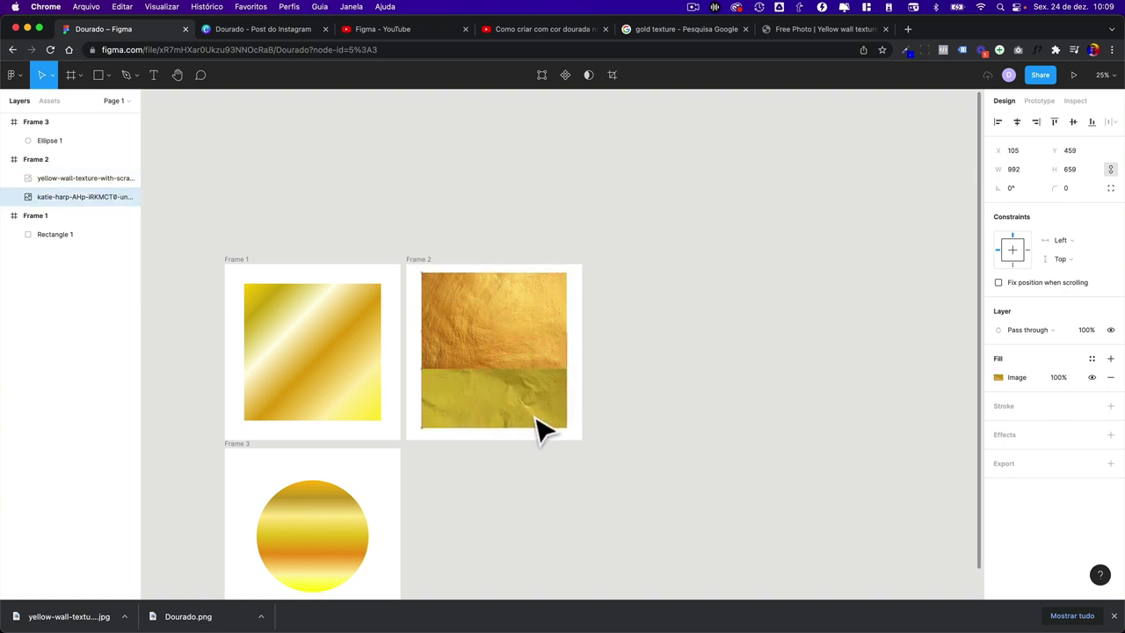
scroll(427, 394, left, 2)
scroll(389, 394, down, 5)
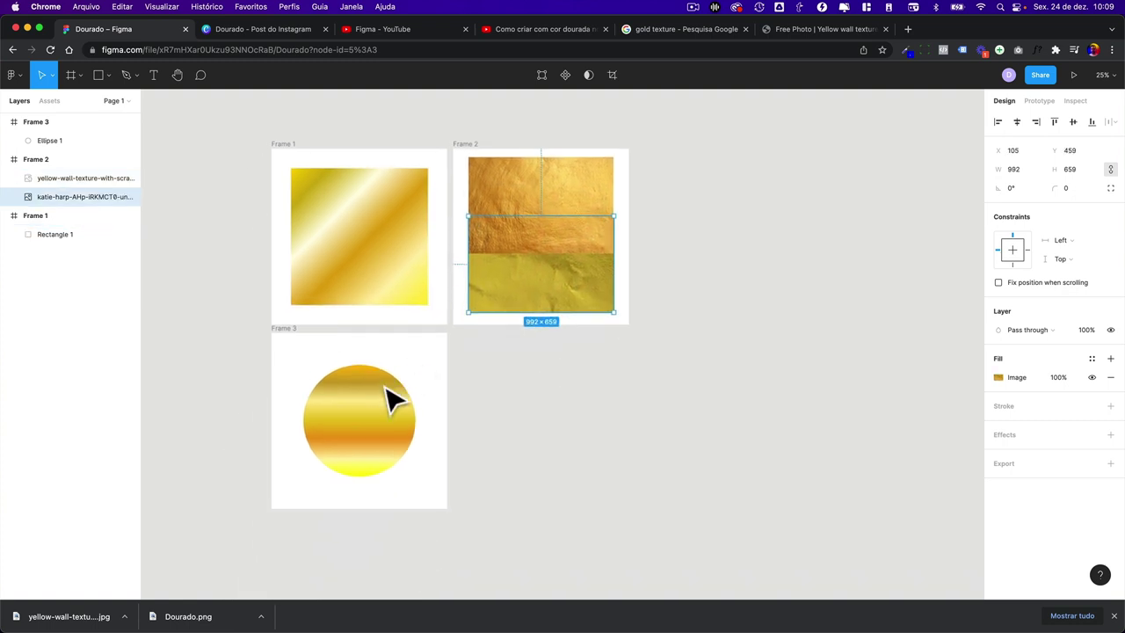
click(363, 404)
- Change the Frame 3 circle's linear gold gradient to an angular gradient centred on the circle
click(998, 376)
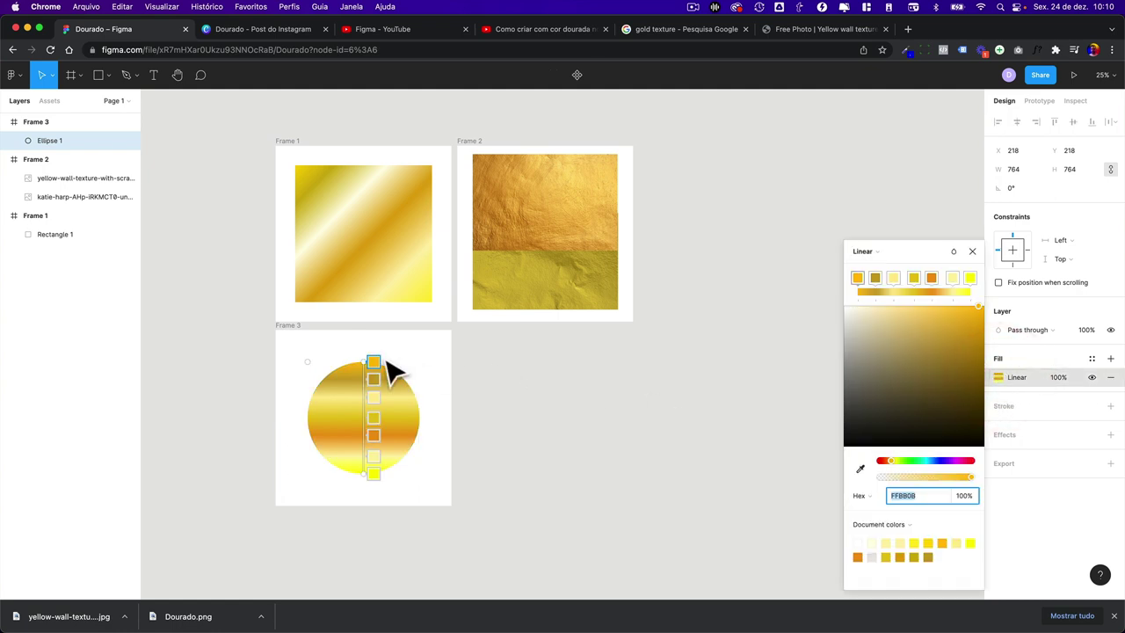
mouse_move(365, 360)
mouse_down()
mouse_move(449, 361)
mouse_move(401, 354)
mouse_up()
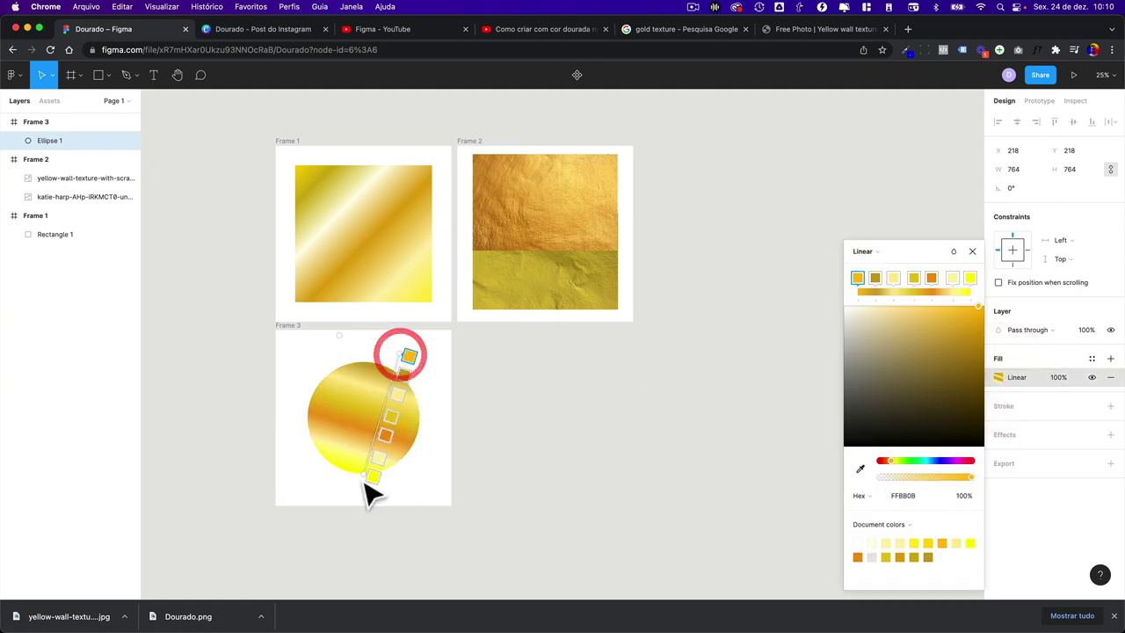
drag(363, 480, 334, 486)
click(870, 251)
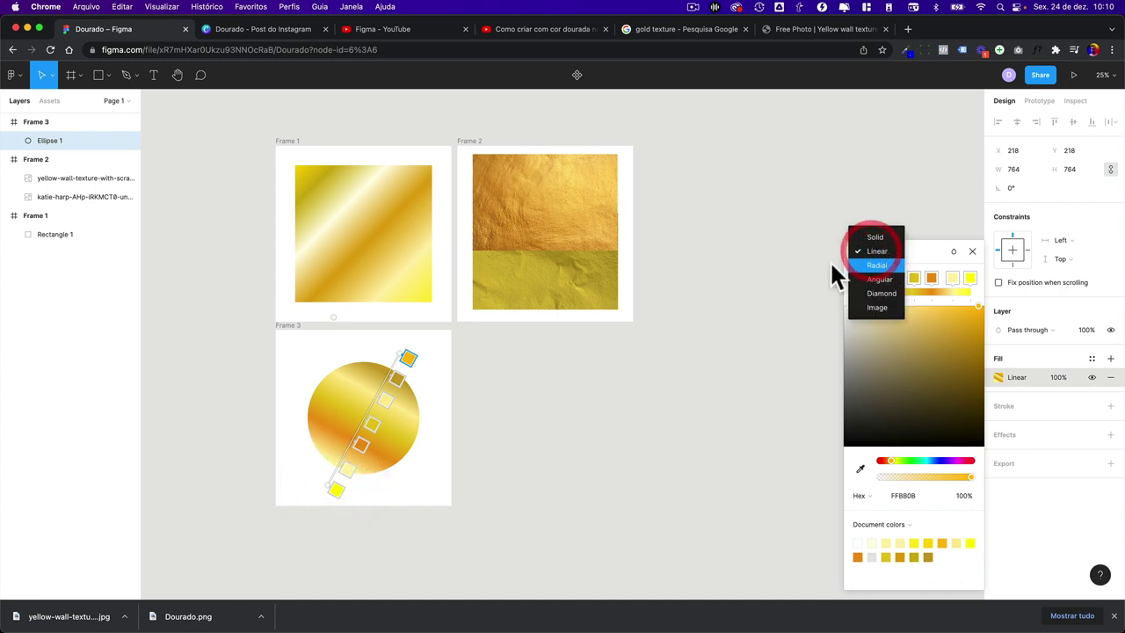
click(877, 264)
drag(364, 419, 363, 380)
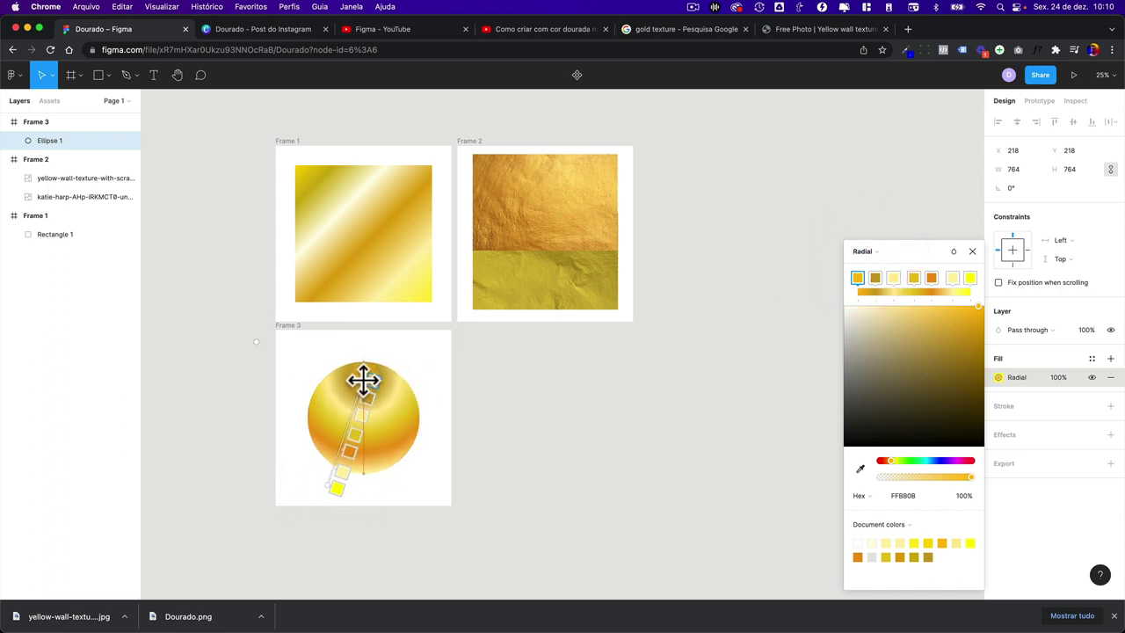
click(866, 251)
click(874, 265)
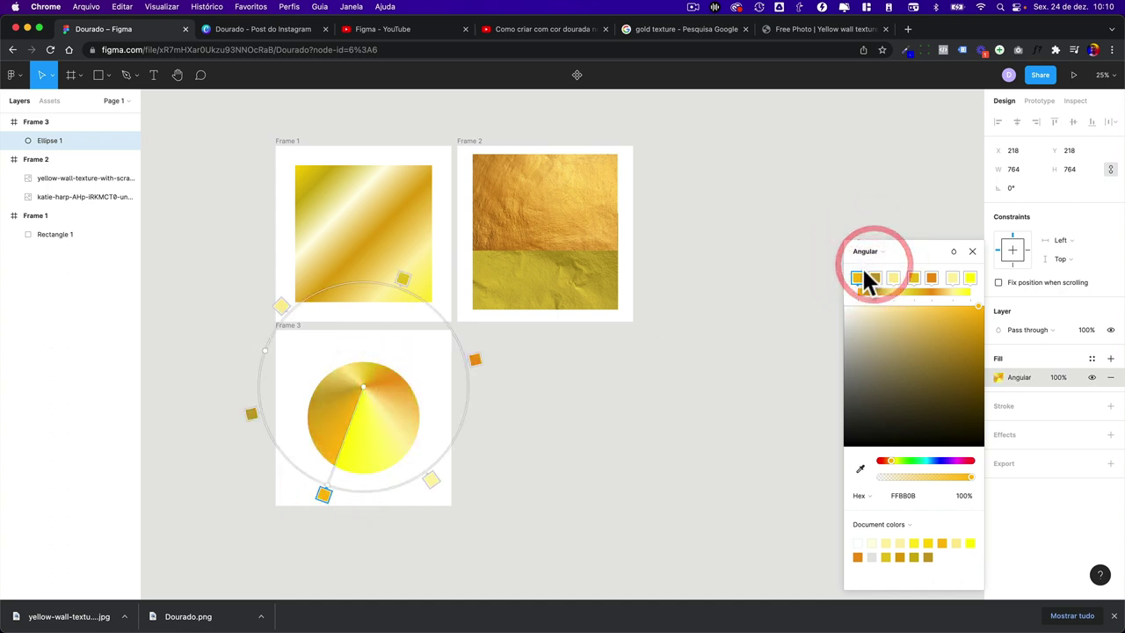
drag(366, 387, 361, 418)
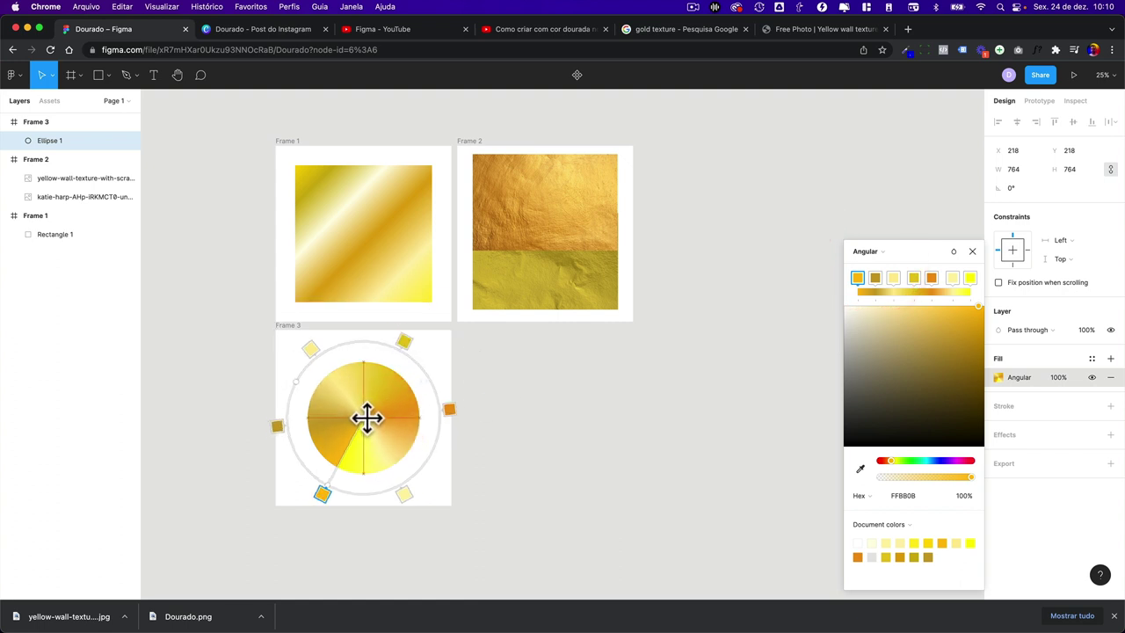
click(515, 455)
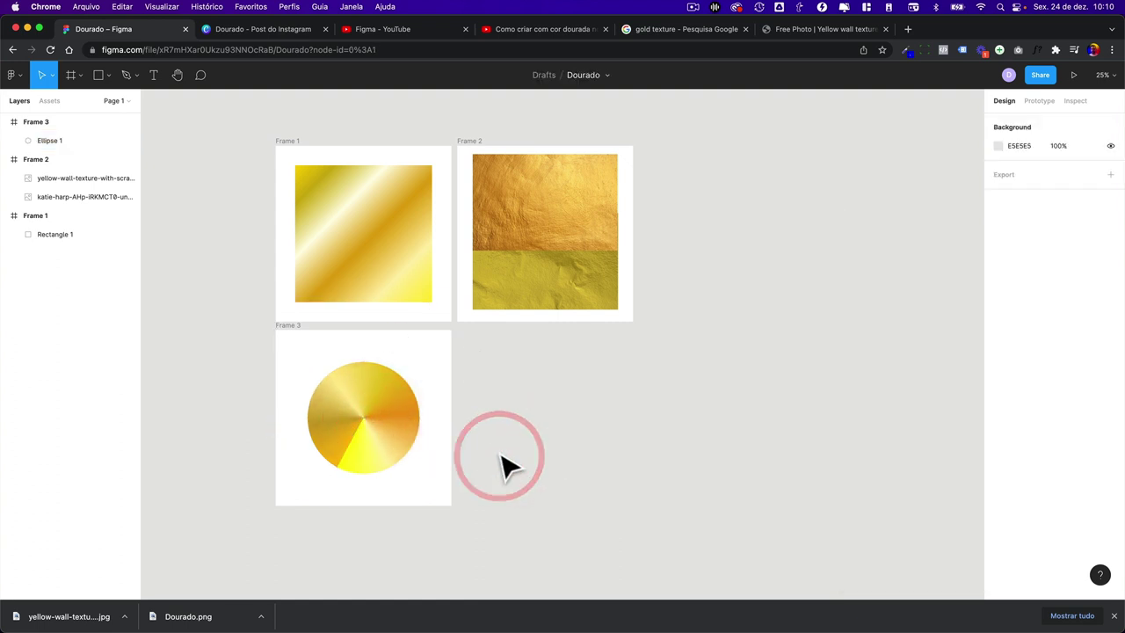
- Zoom to 50% and select the Frame 1 gradient square, undoing an accidental move
key(plus)
scroll(417, 458, left, 5)
scroll(452, 432, up, 4)
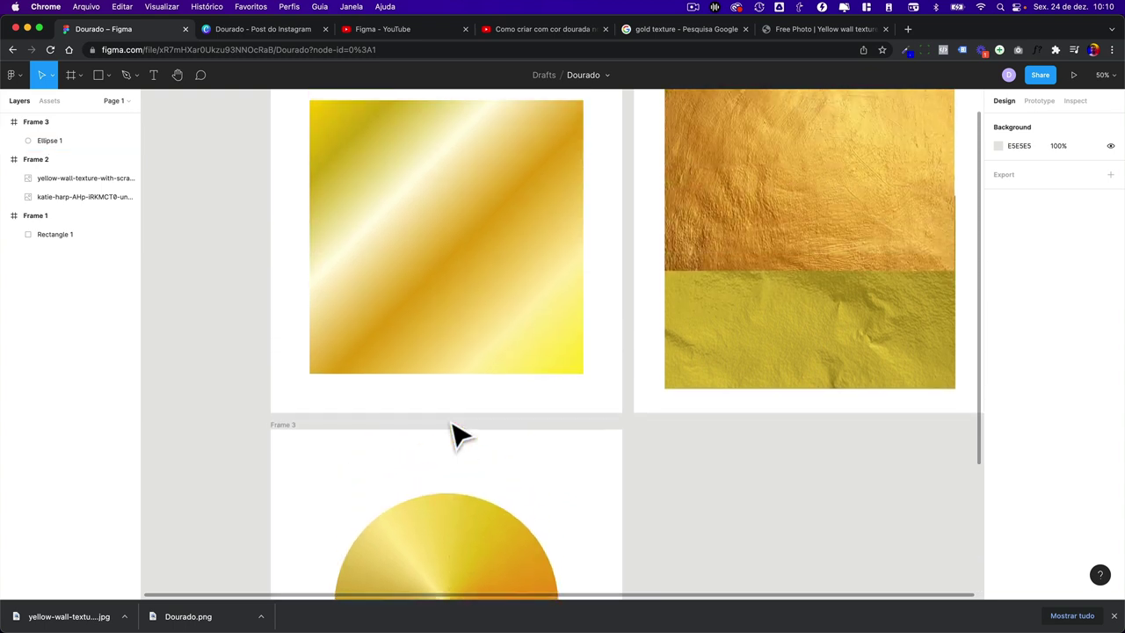
click(456, 307)
mouse_move(431, 232)
mouse_down()
mouse_move(439, 255)
mouse_move(431, 249)
mouse_up()
key(ctrl+z)
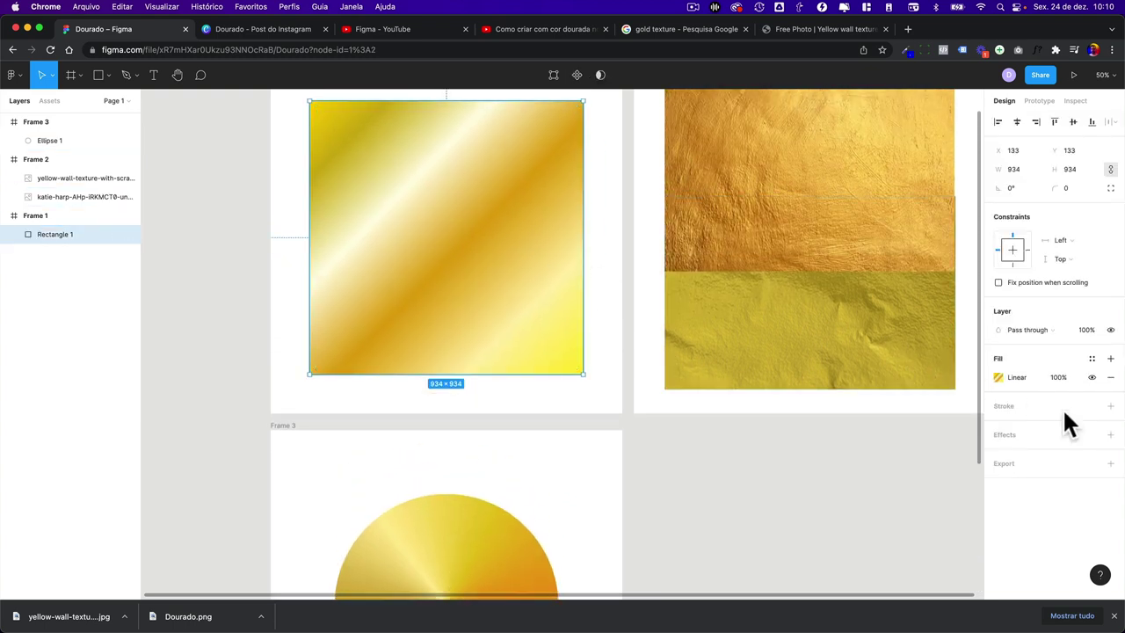
- Add a Layer blur effect with a blur amount of 100 to the gradient square
click(1110, 434)
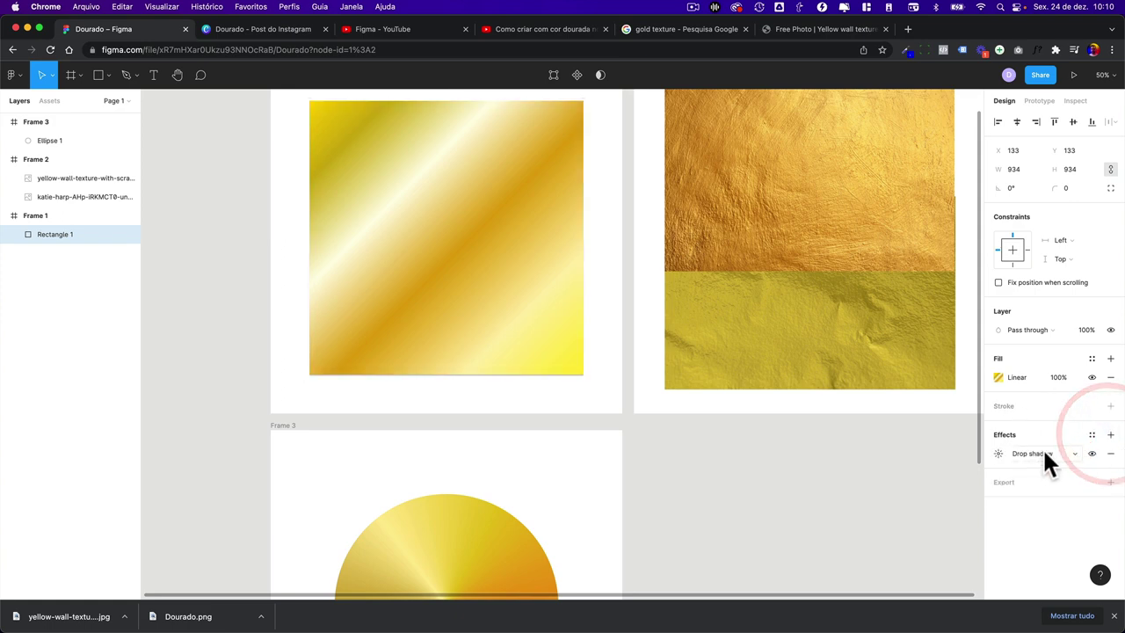
mouse_move(1042, 454)
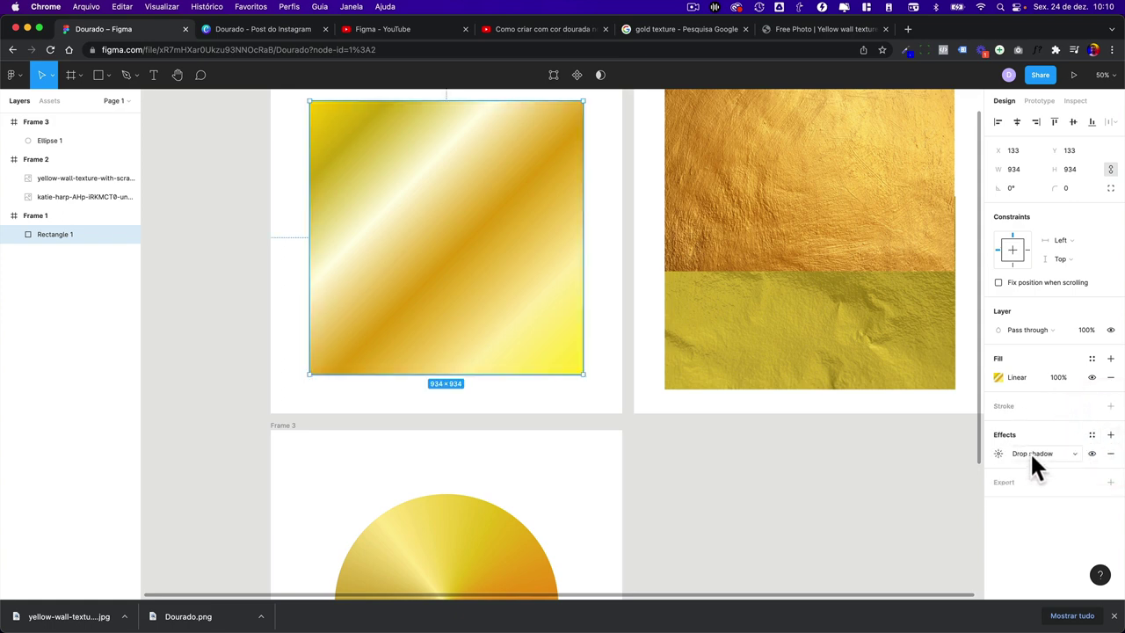
click(1030, 452)
click(1034, 465)
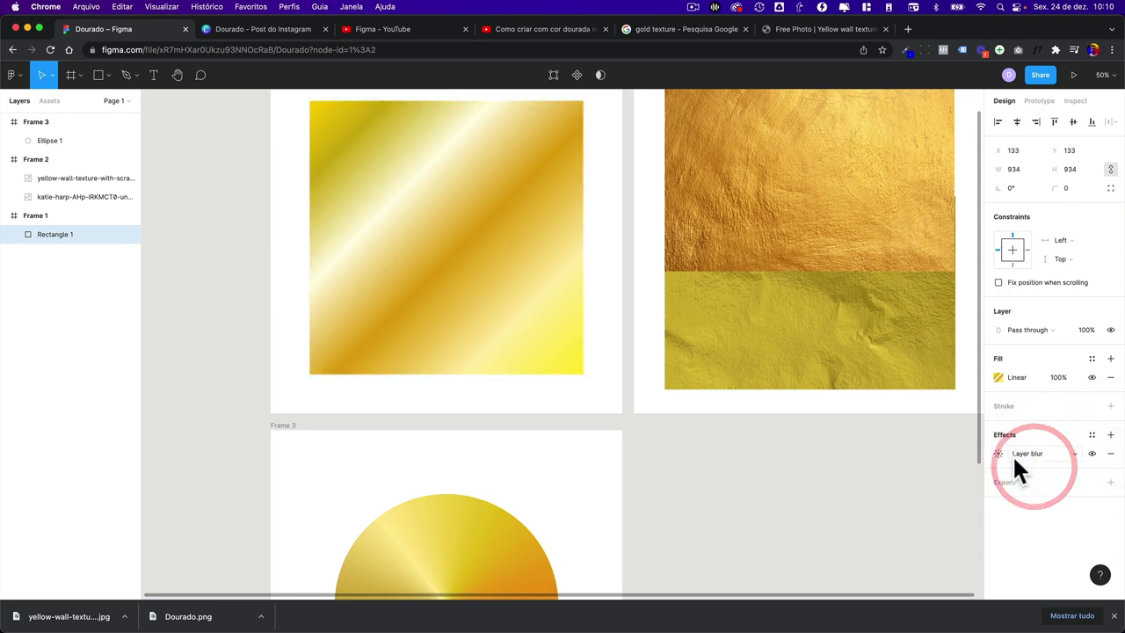
click(998, 452)
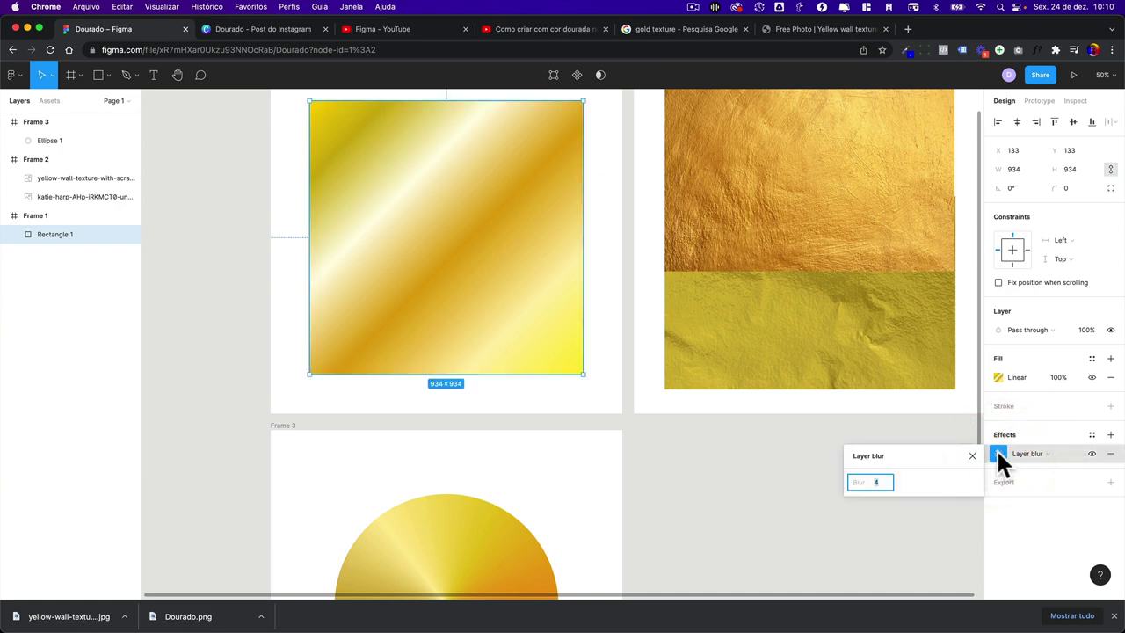
key(BackSpace)
text(100)
key(Return)
click(584, 426)
scroll(563, 417, up, 2)
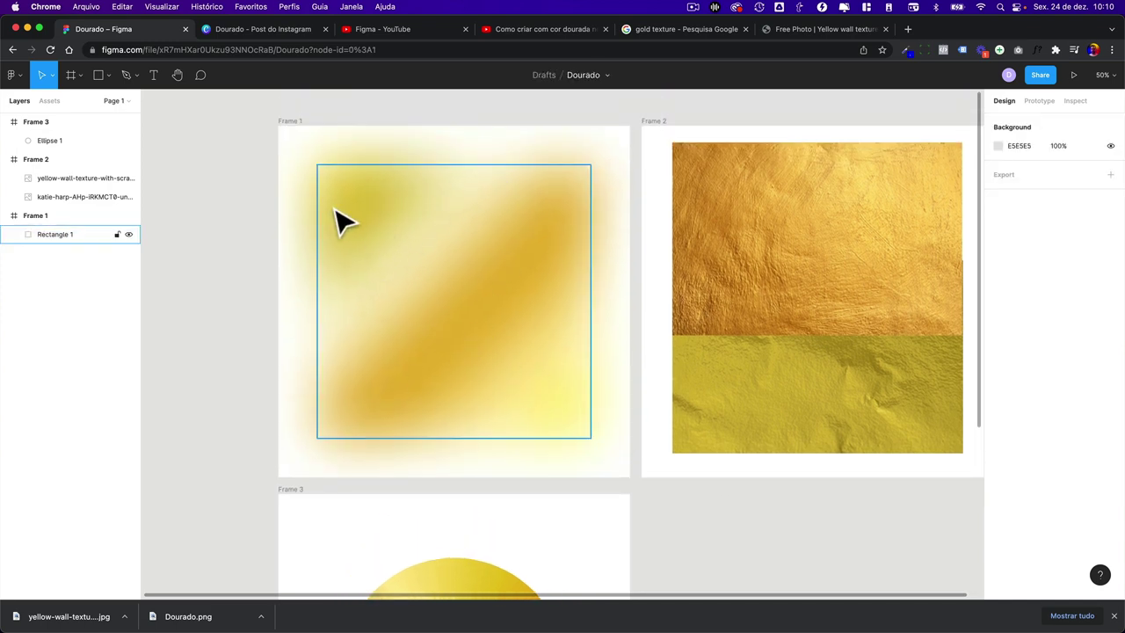
scroll(528, 405, down, 5)
click(533, 404)
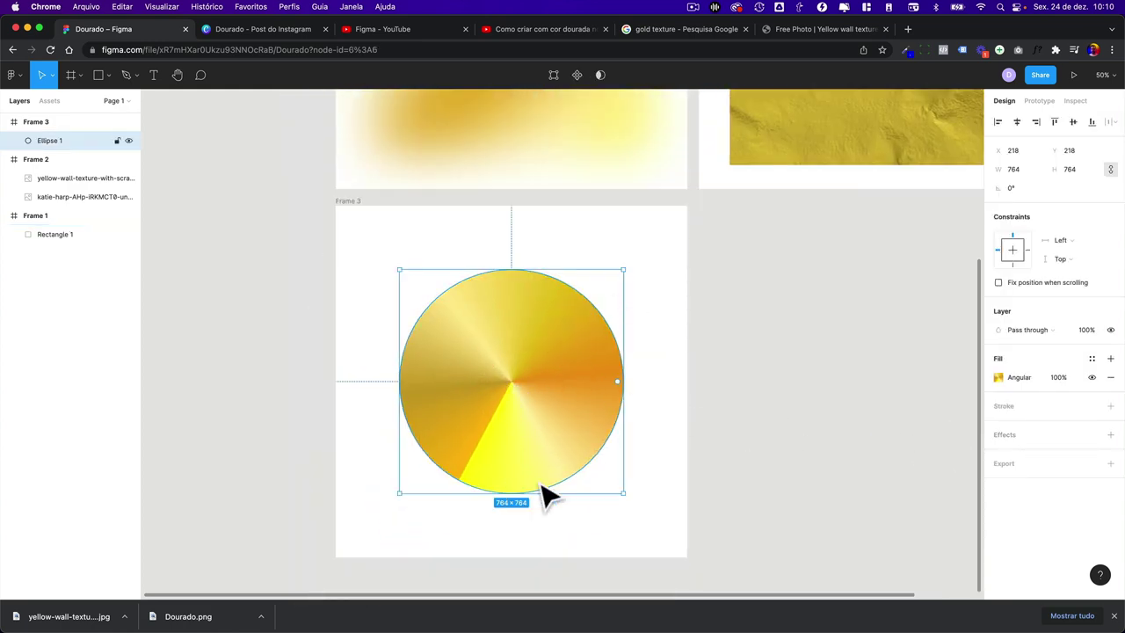
- Turn the circle's second angular gradient stop near-white (FFF9E5) for a pale highlight
click(998, 377)
click(873, 278)
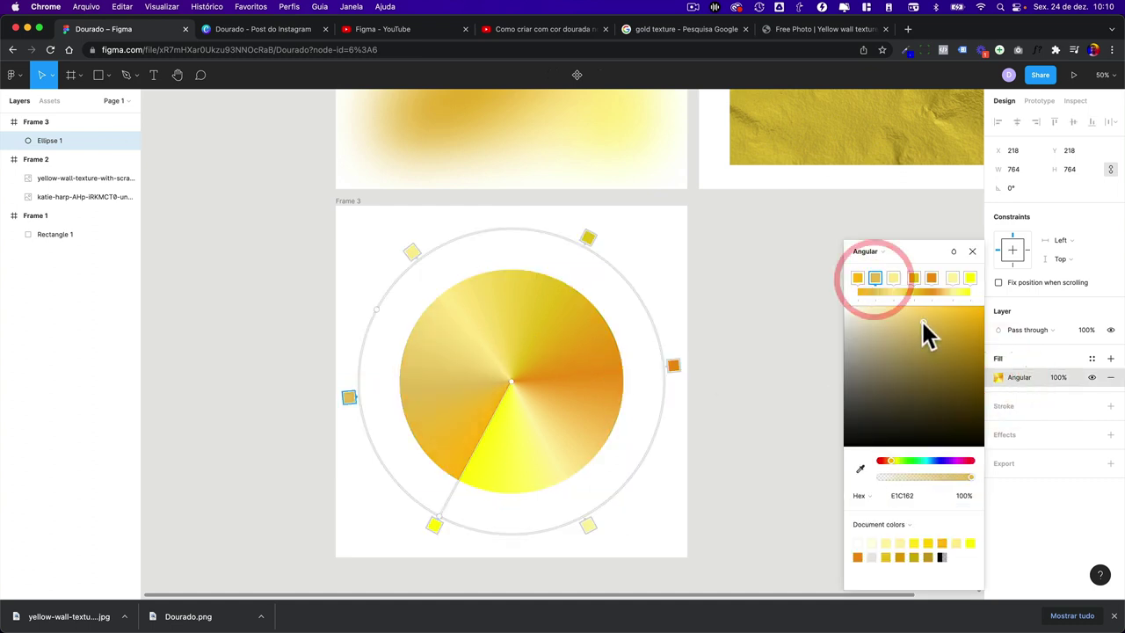
drag(929, 332, 844, 318)
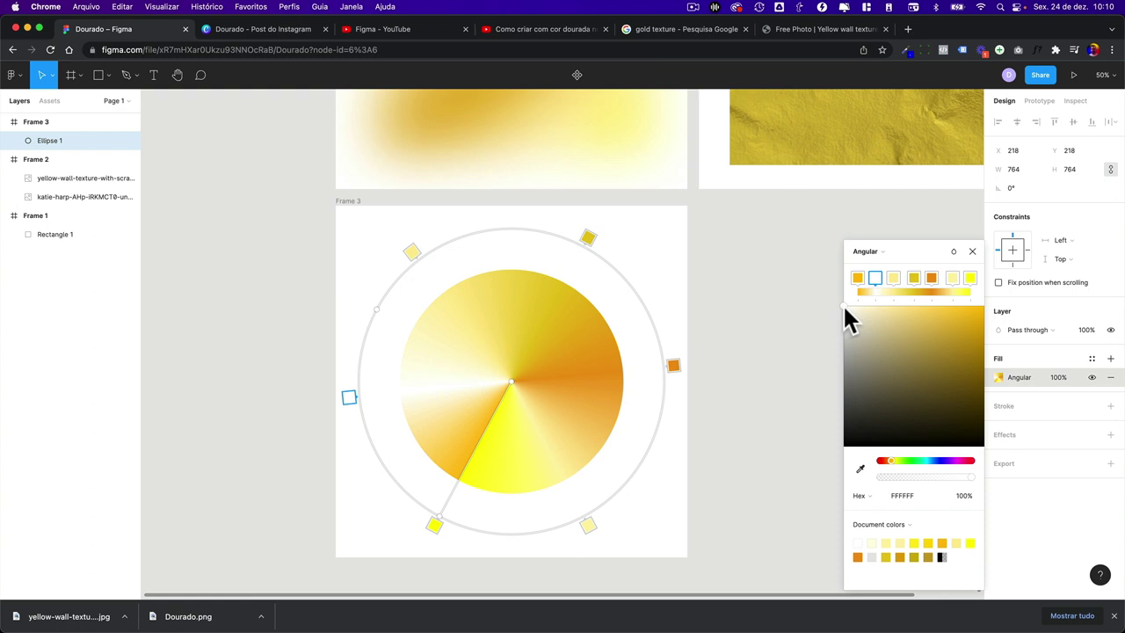
click(729, 336)
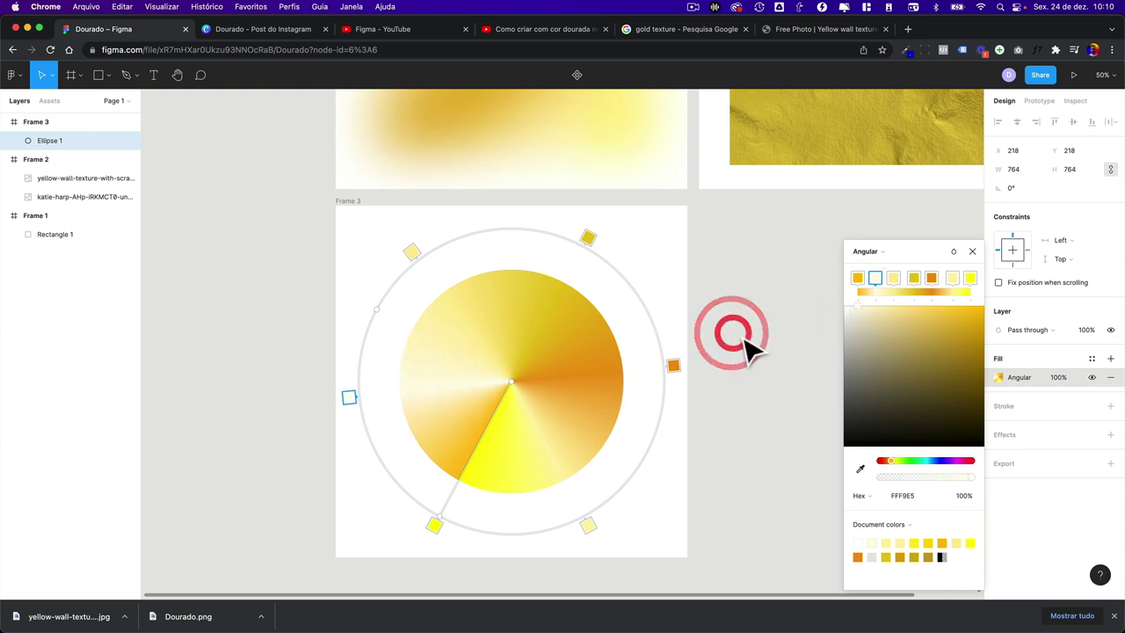
click(733, 341)
click(477, 433)
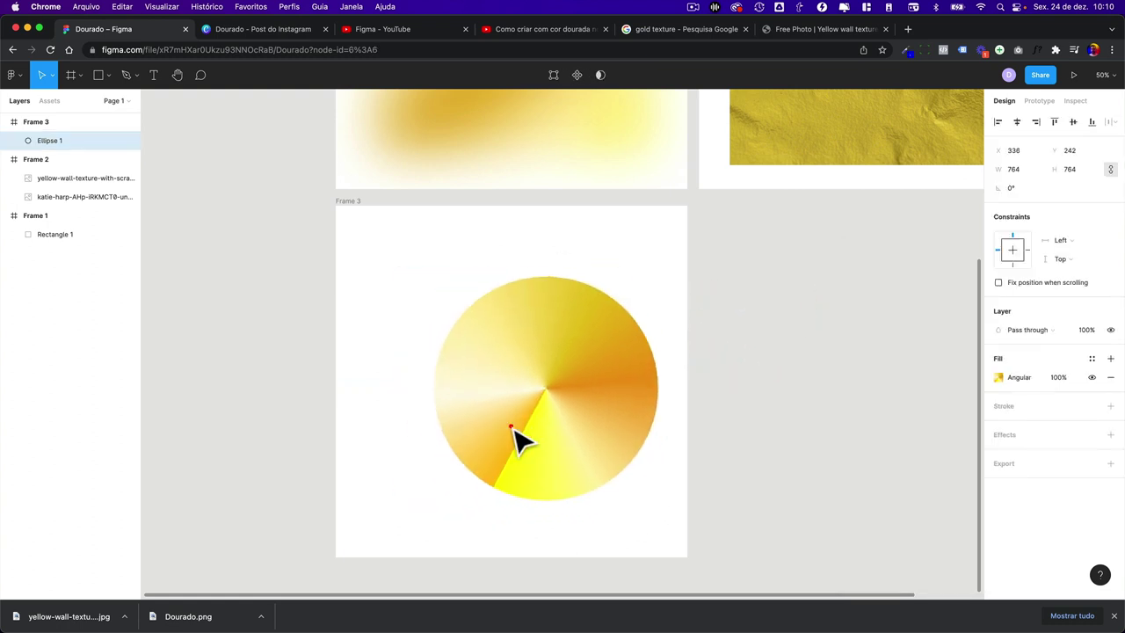
click(512, 431)
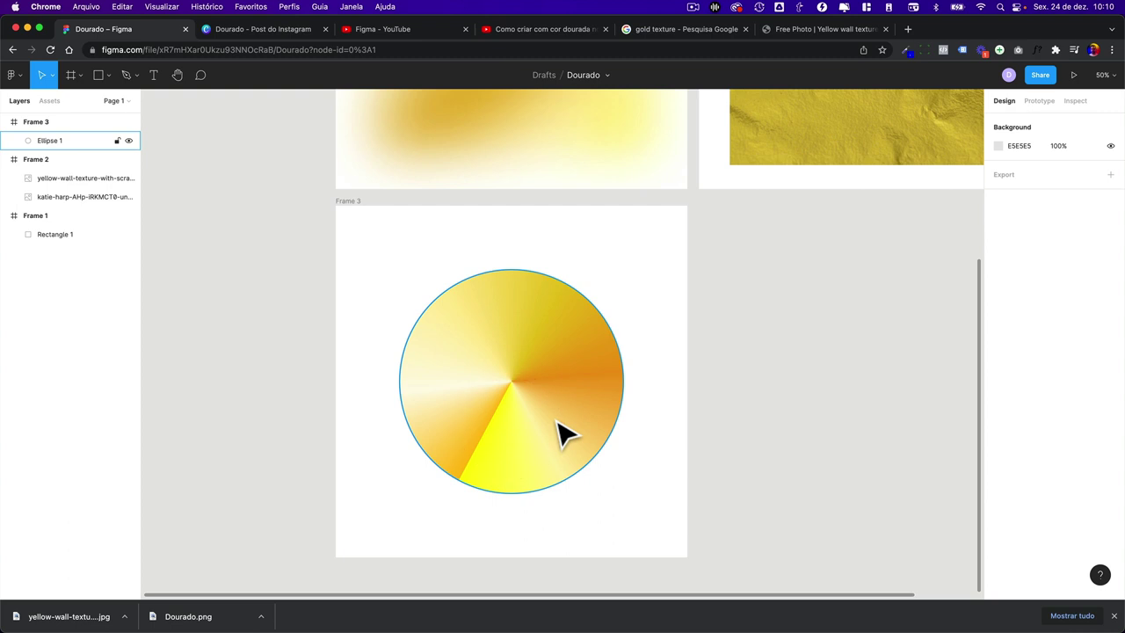
- Inspect the gold texture image in Figma's Frame 2, selecting and deselecting it
scroll(559, 431, up, 2)
scroll(559, 432, right, 3)
scroll(557, 432, up, 3)
scroll(557, 431, right, 2)
scroll(557, 431, up, 1)
click(613, 253)
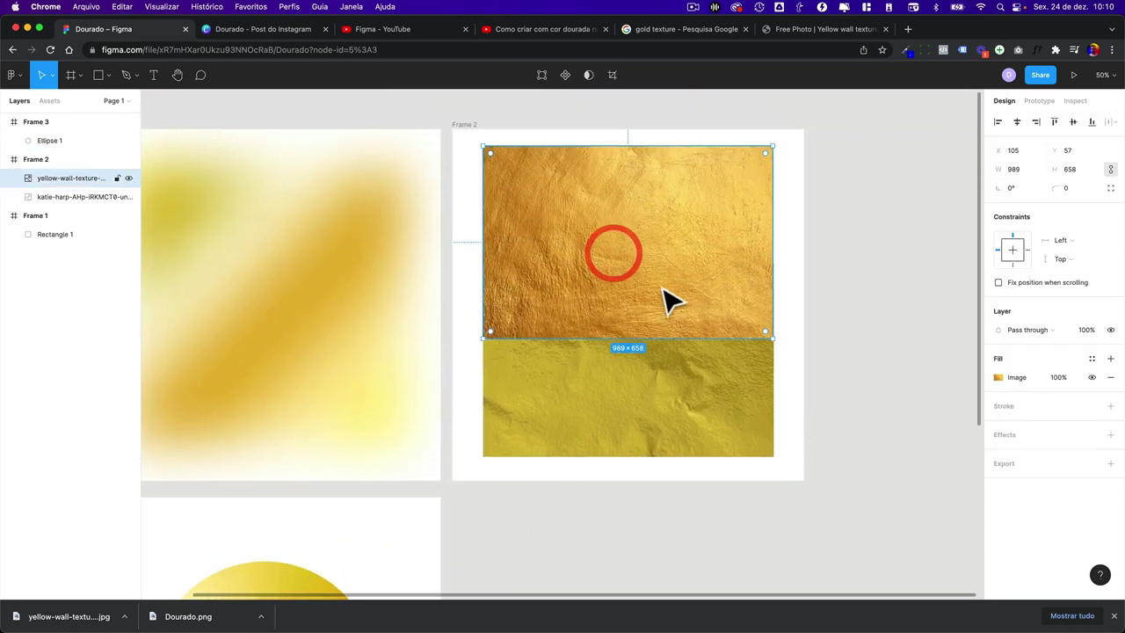
scroll(826, 219, right, 1)
scroll(846, 226, right, 3)
click(846, 226)
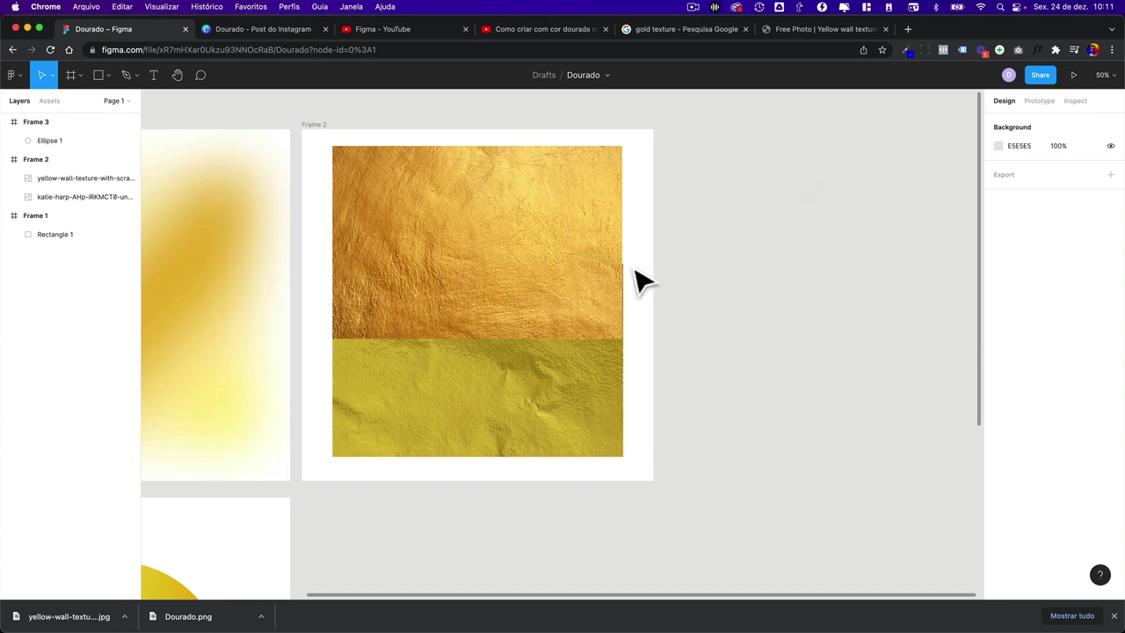
click(500, 259)
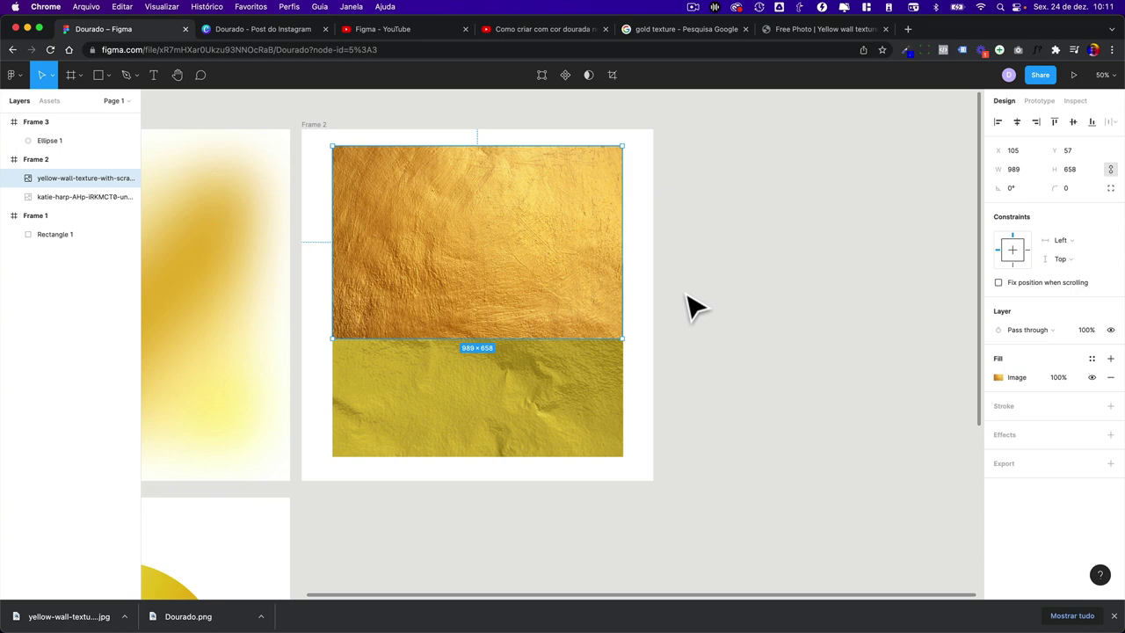
scroll(690, 305, left, 5)
scroll(691, 306, left, 2)
scroll(691, 306, left, 2)
scroll(687, 299, left, 1)
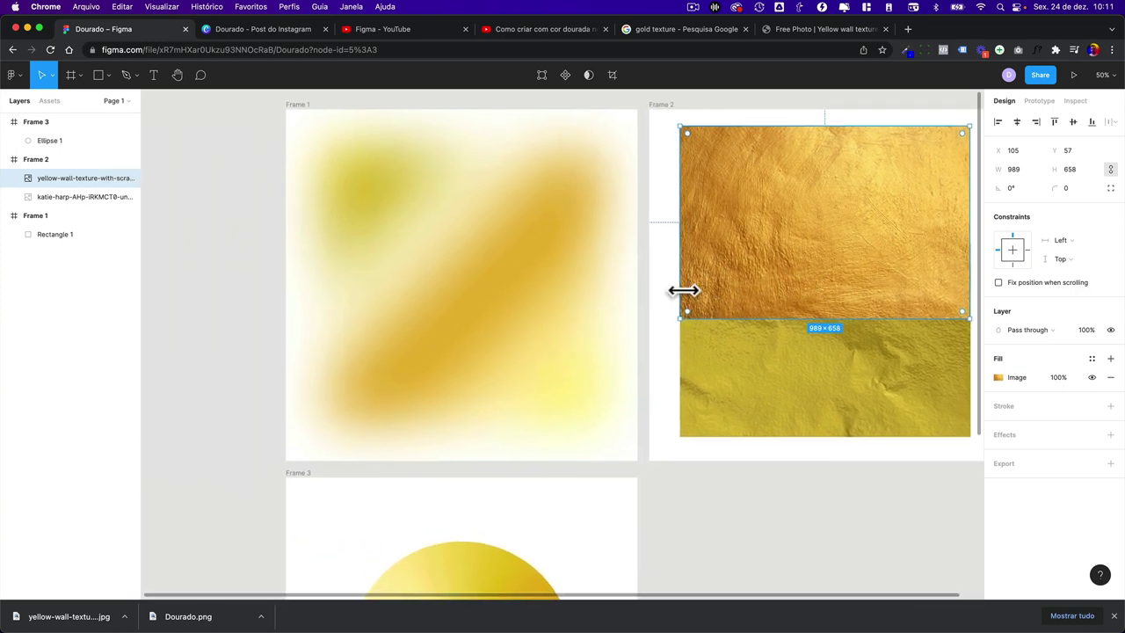
scroll(688, 304, down, 4)
scroll(691, 304, up, 1)
scroll(691, 304, up, 1)
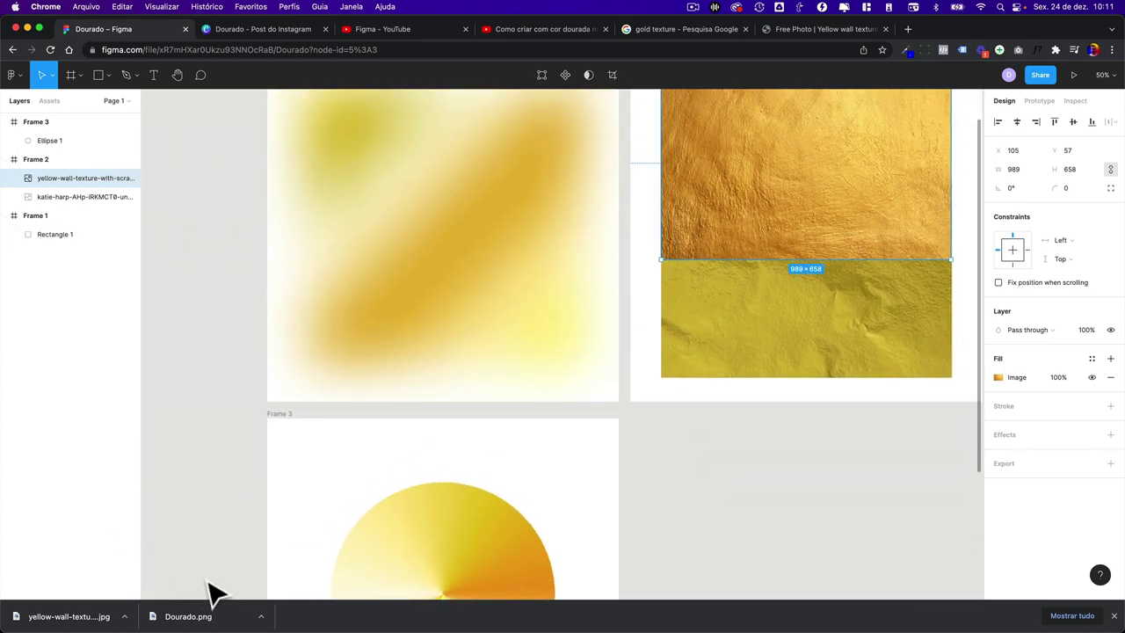
- In Canva, make page 6's background black and marquee-select all the lettering elements
click(268, 36)
click(527, 178)
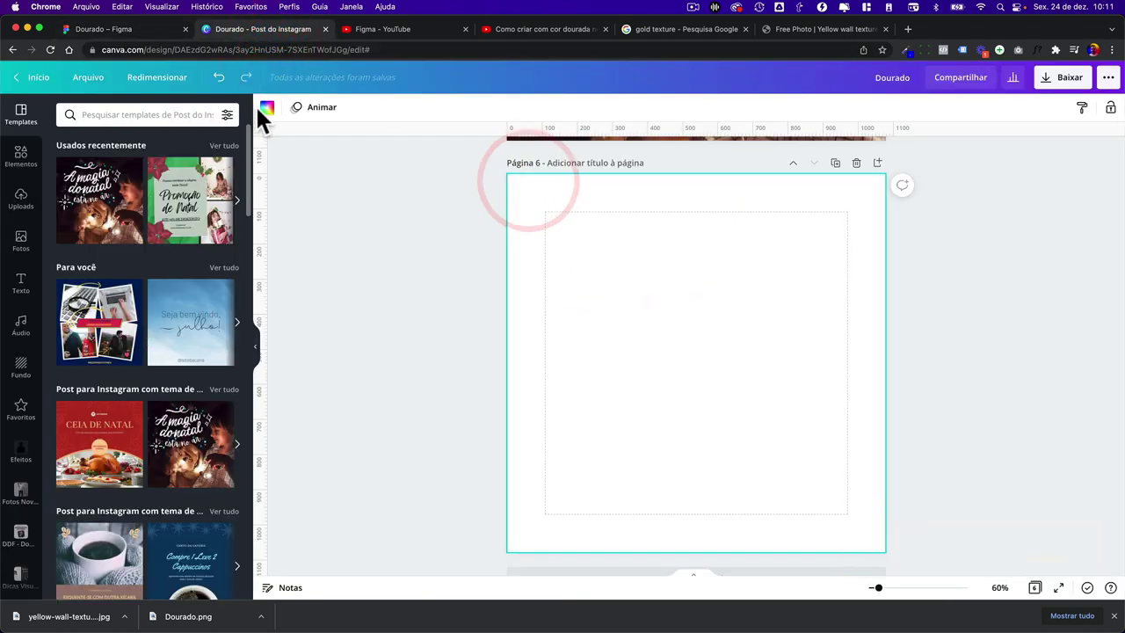
click(264, 108)
click(99, 170)
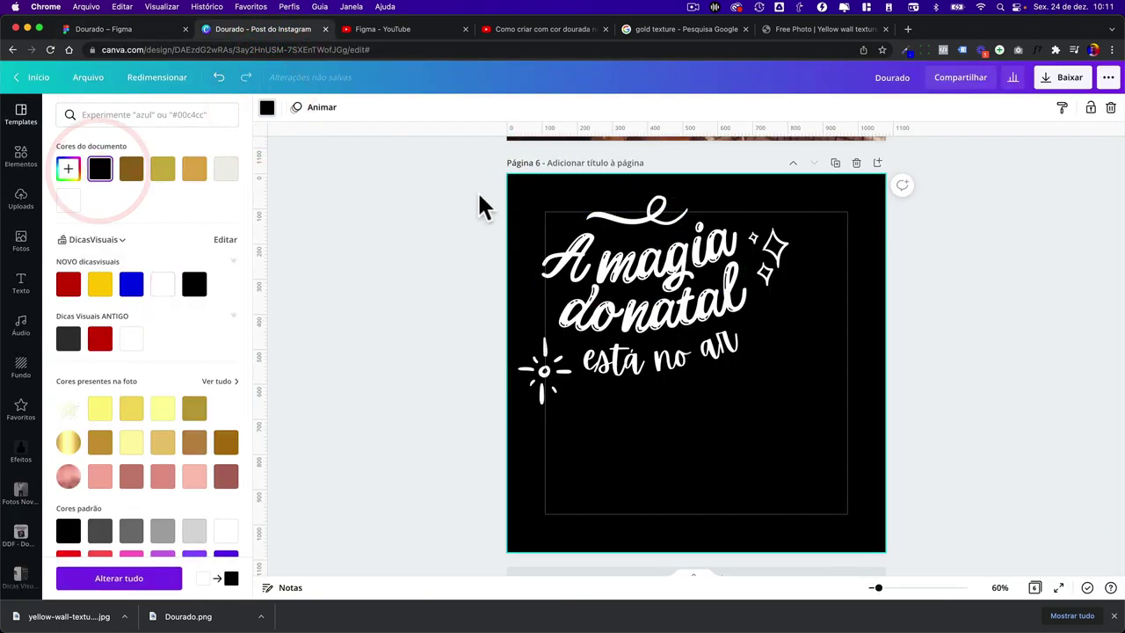
drag(479, 195, 900, 463)
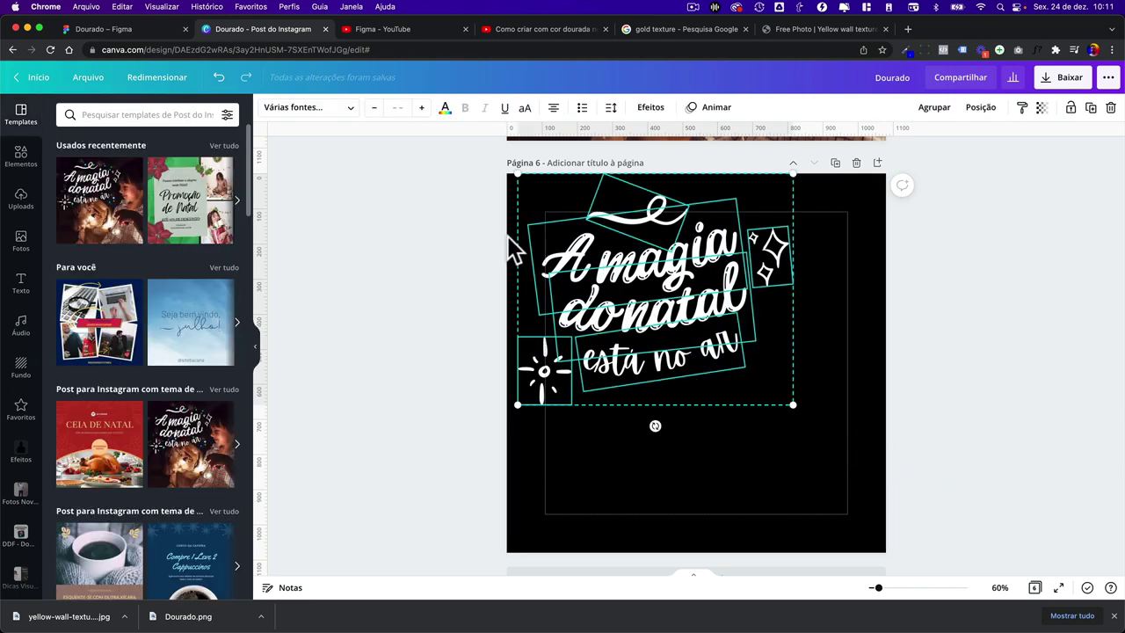
- Return to the Figma file and deselect the texture image
click(142, 27)
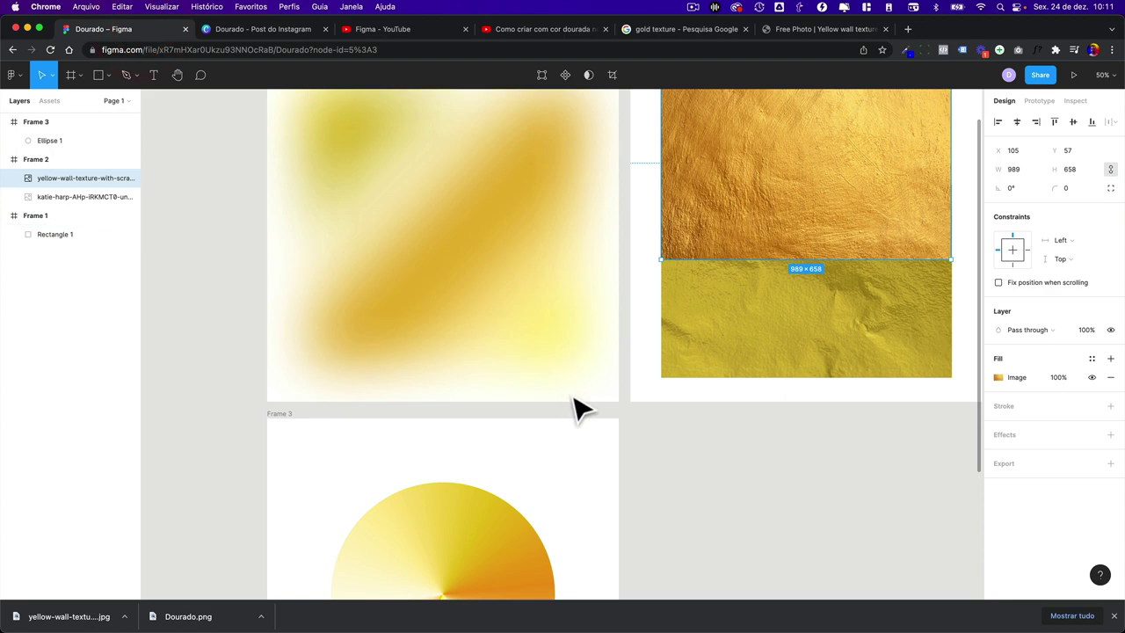
scroll(576, 407, down, 5)
click(633, 406)
scroll(633, 406, up, 5)
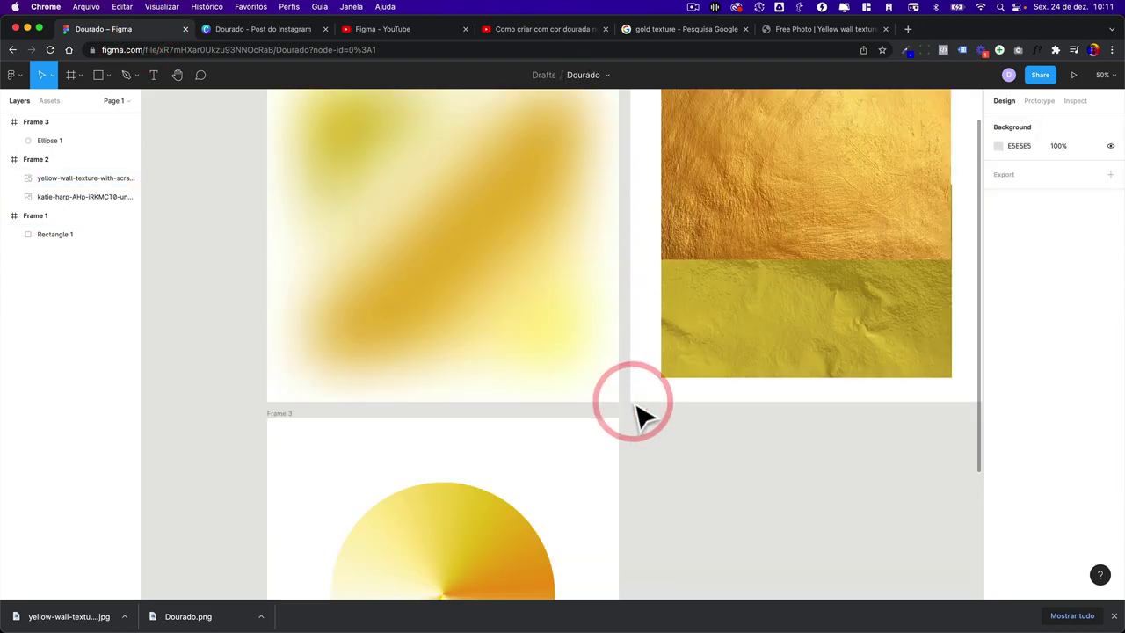
scroll(637, 412, up, 2)
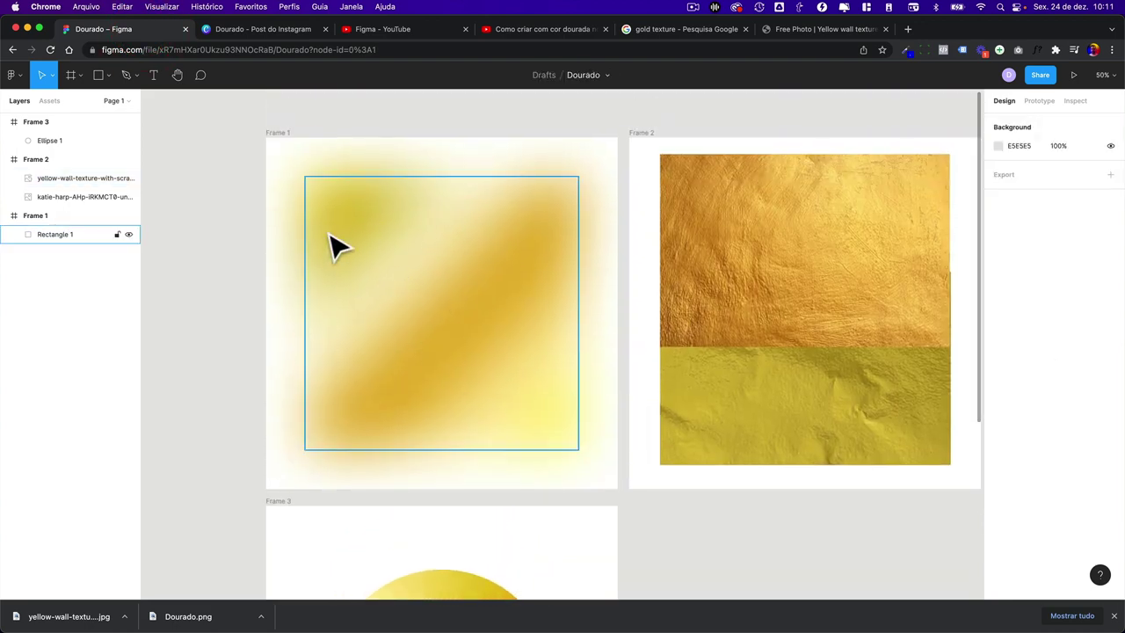
- On Canva page 1, reposition the gold texture inside the AMOR lettering and confirm with Pronto
click(280, 29)
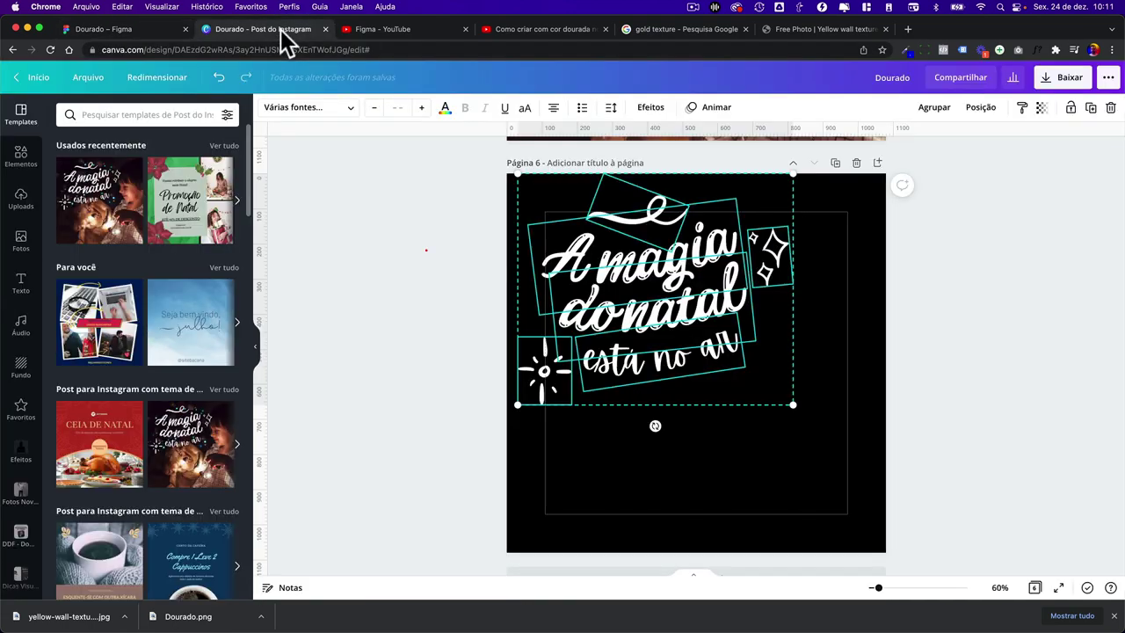
scroll(463, 257, up, 5)
scroll(462, 256, up, 5)
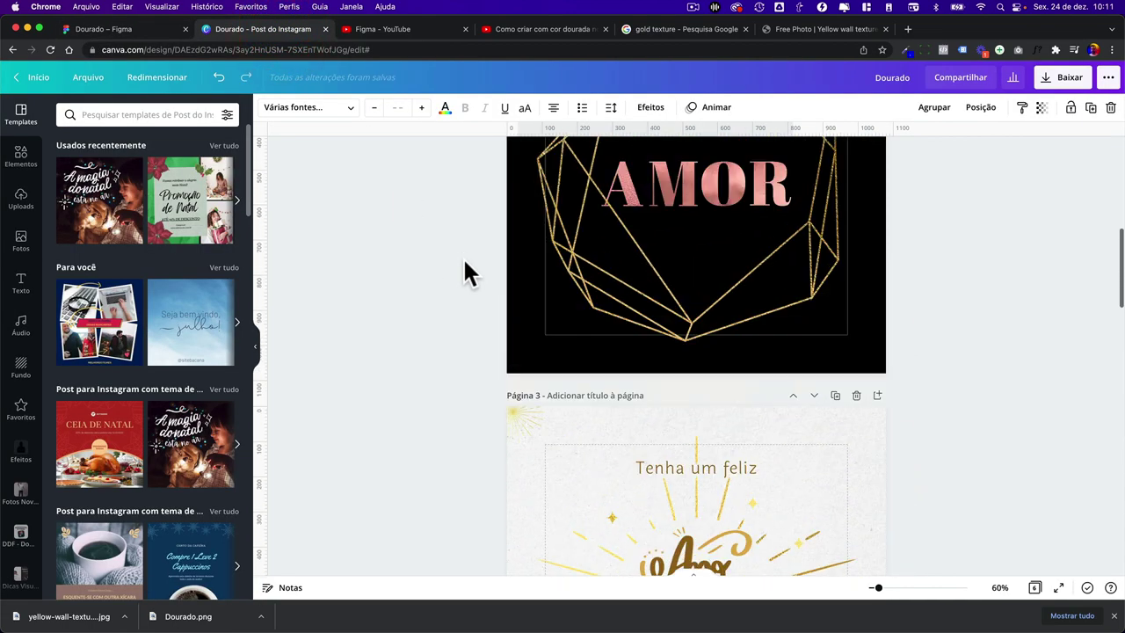
scroll(462, 256, up, 5)
scroll(462, 257, up, 3)
double_click(648, 357)
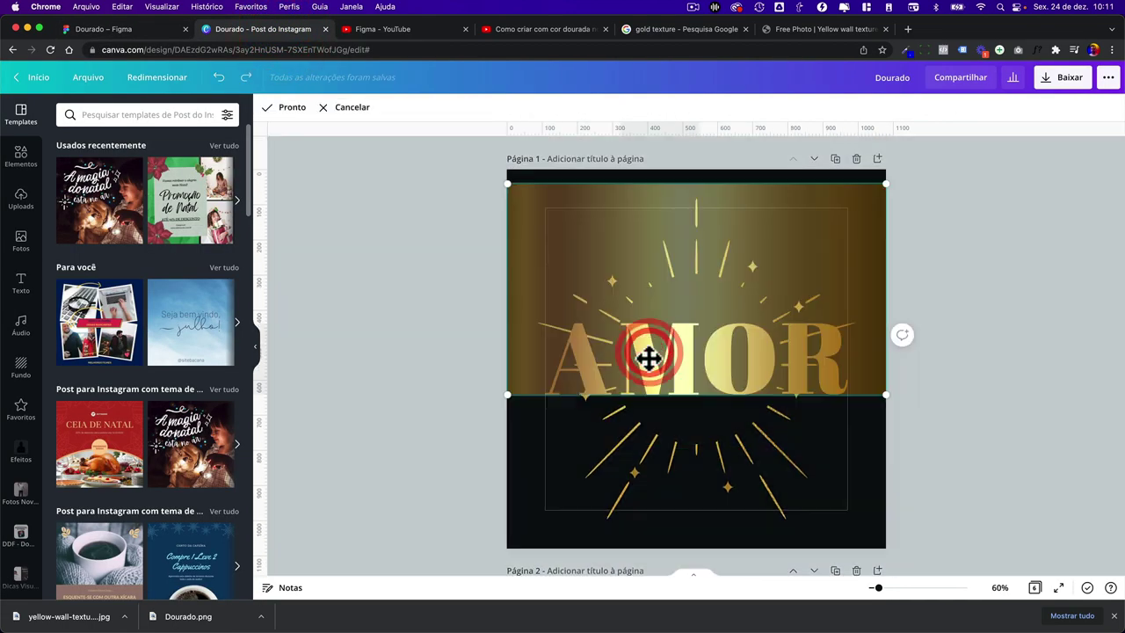
drag(673, 312, 658, 325)
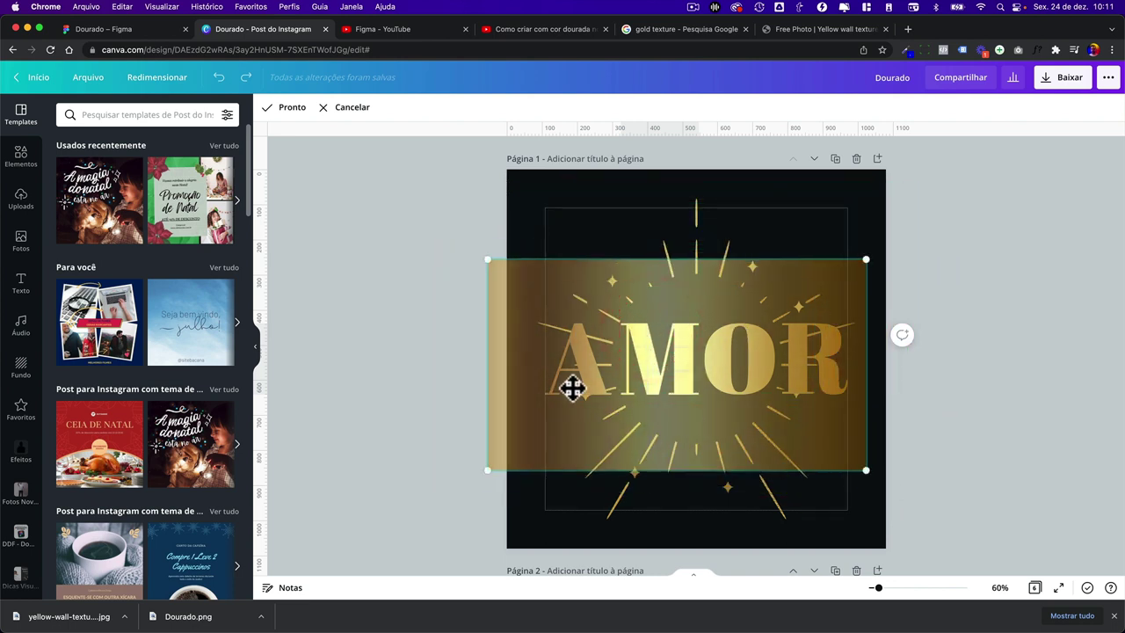
click(476, 376)
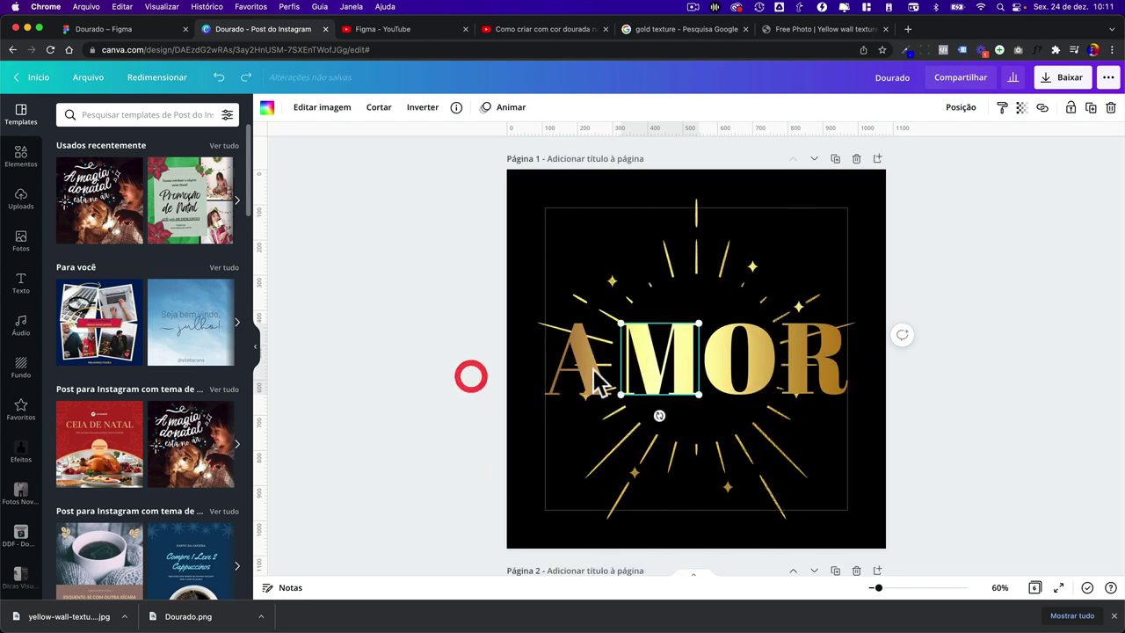
click(639, 360)
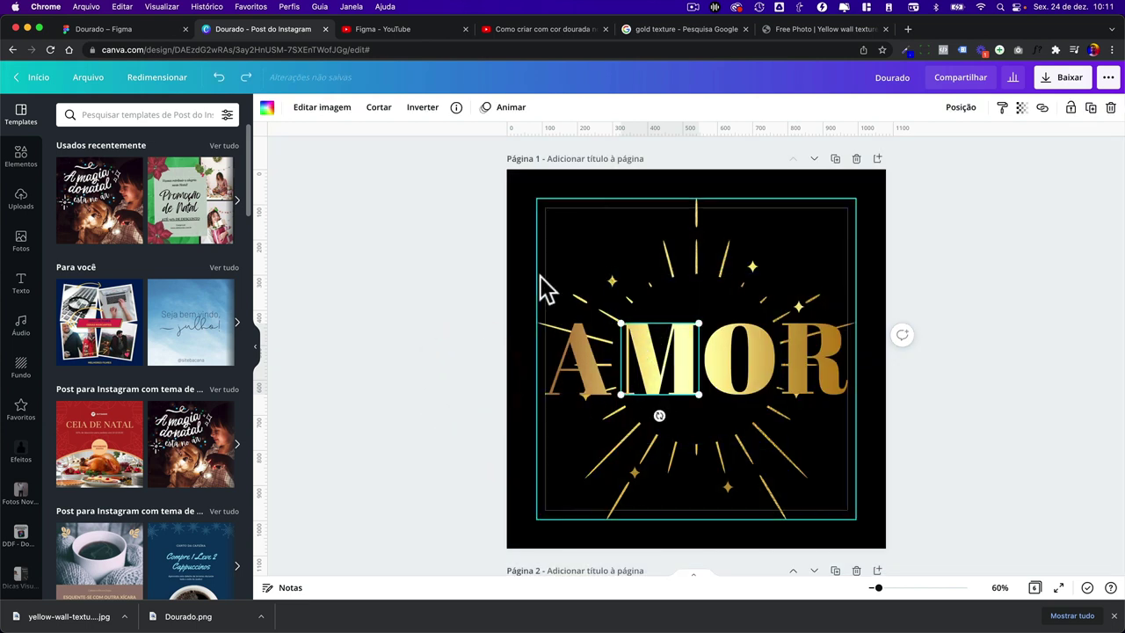
- Add AMOR text in Frame 1, scale it to about 241 and move it down-left
click(139, 30)
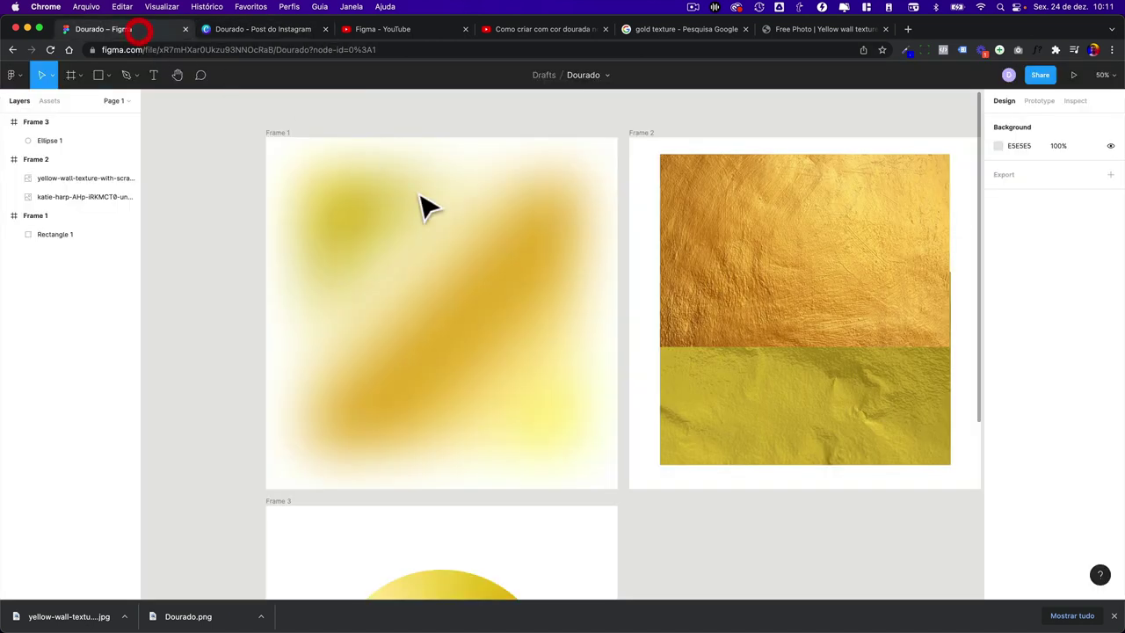
click(503, 254)
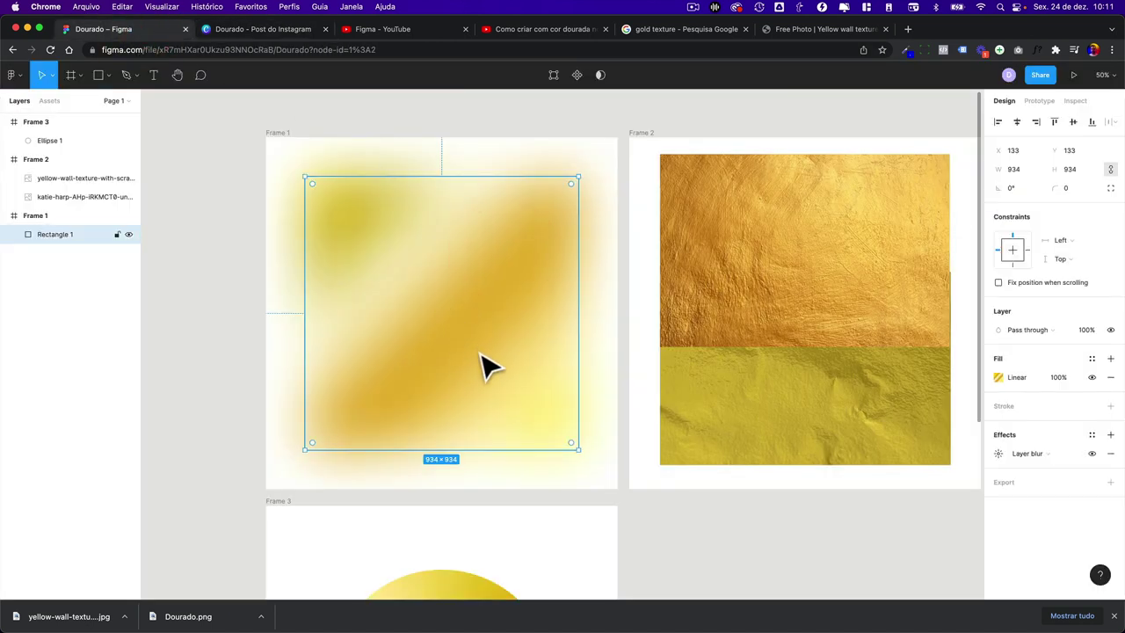
scroll(483, 362, down, 1)
click(263, 356)
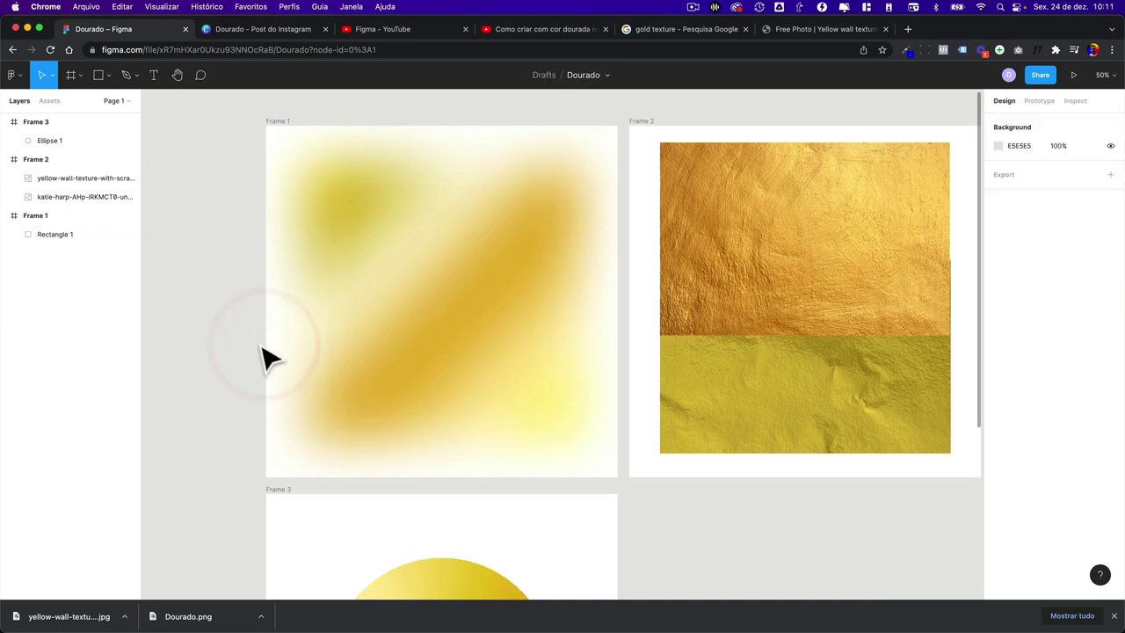
key(t)
click(371, 246)
text(AMOR)
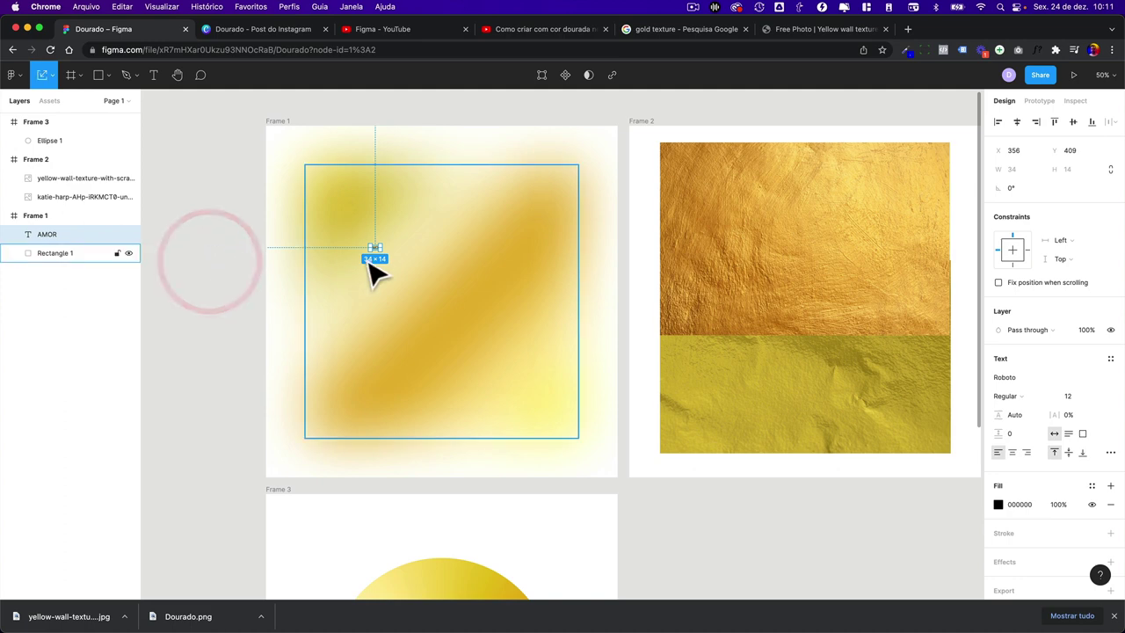
text(k)
drag(381, 251, 569, 279)
key(v)
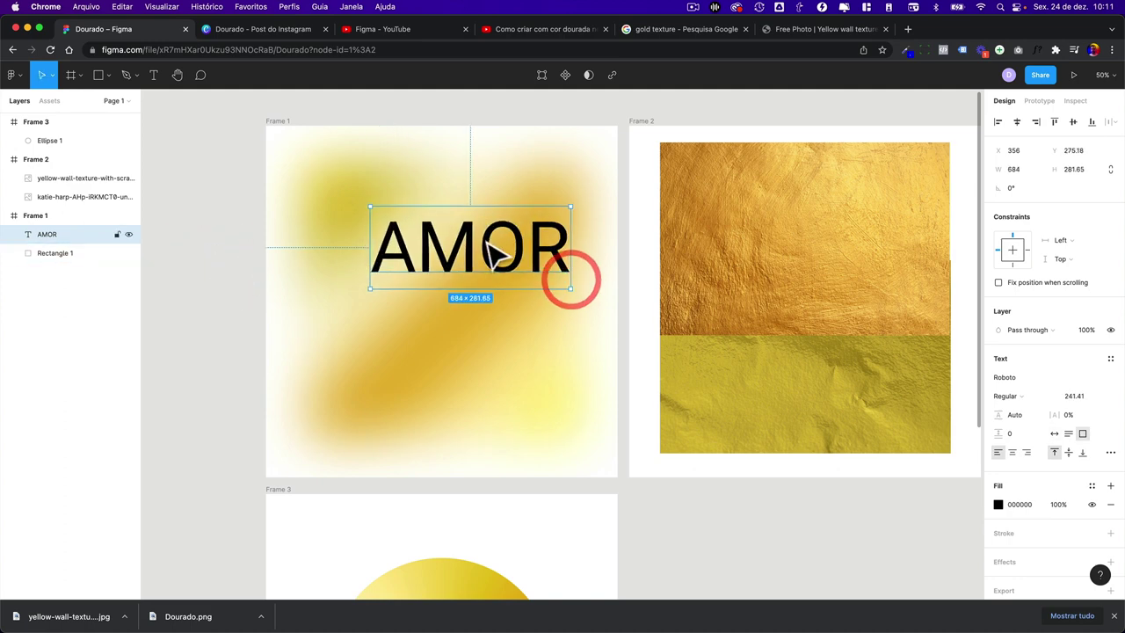
drag(500, 251, 460, 299)
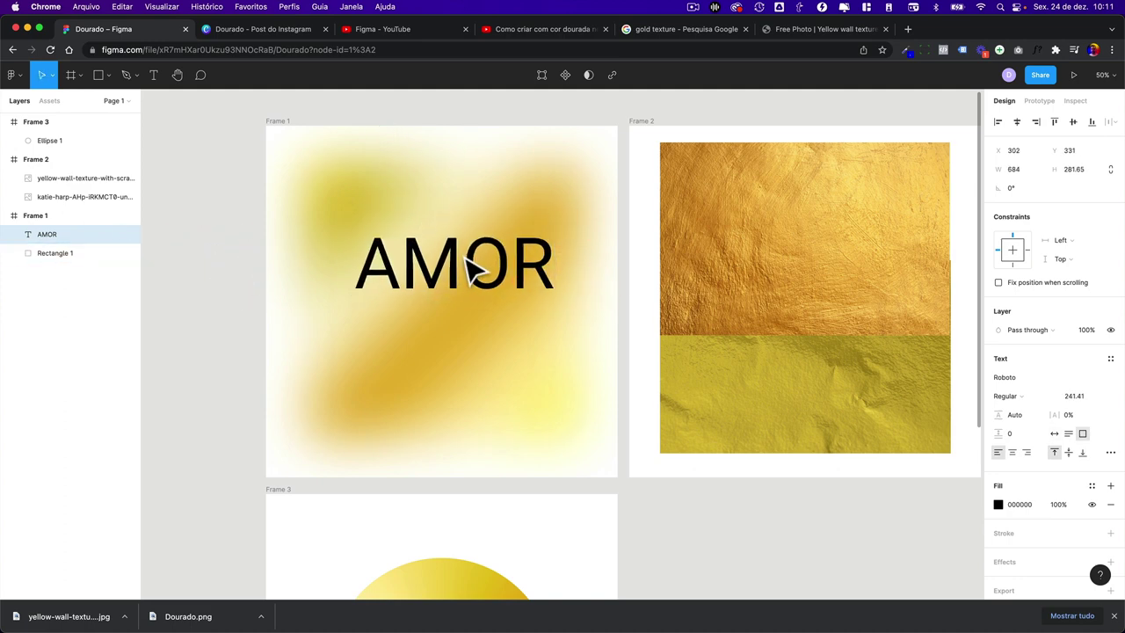
- Set AMOR's font to Righteous, widen its box to one line and centre-align it
click(1029, 376)
text(Ribeye Marrow)
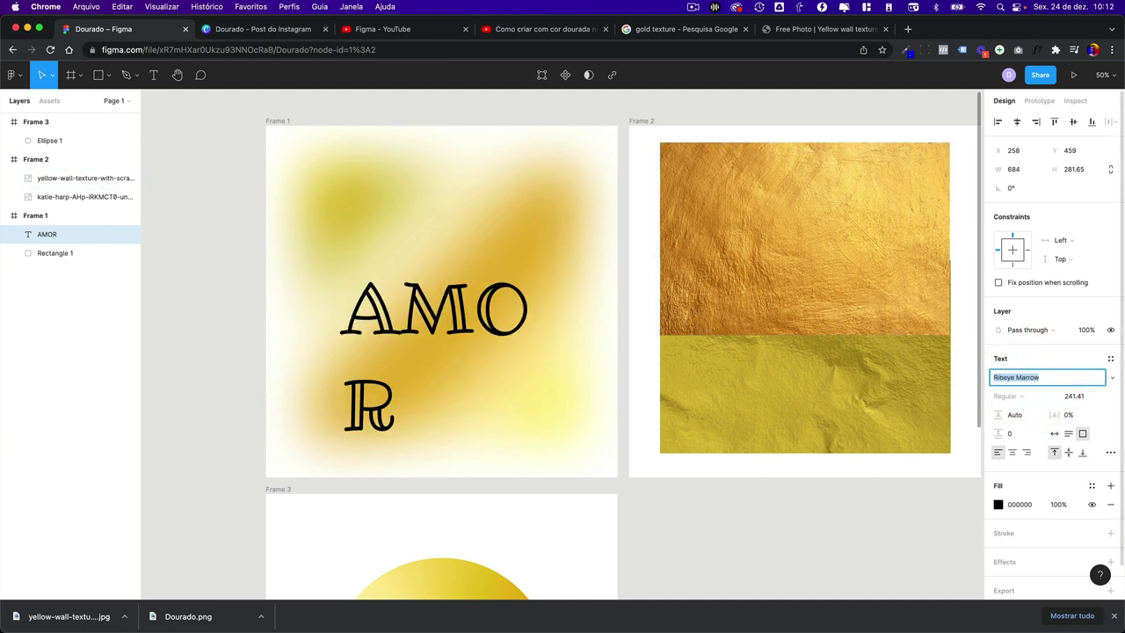
key(Down)
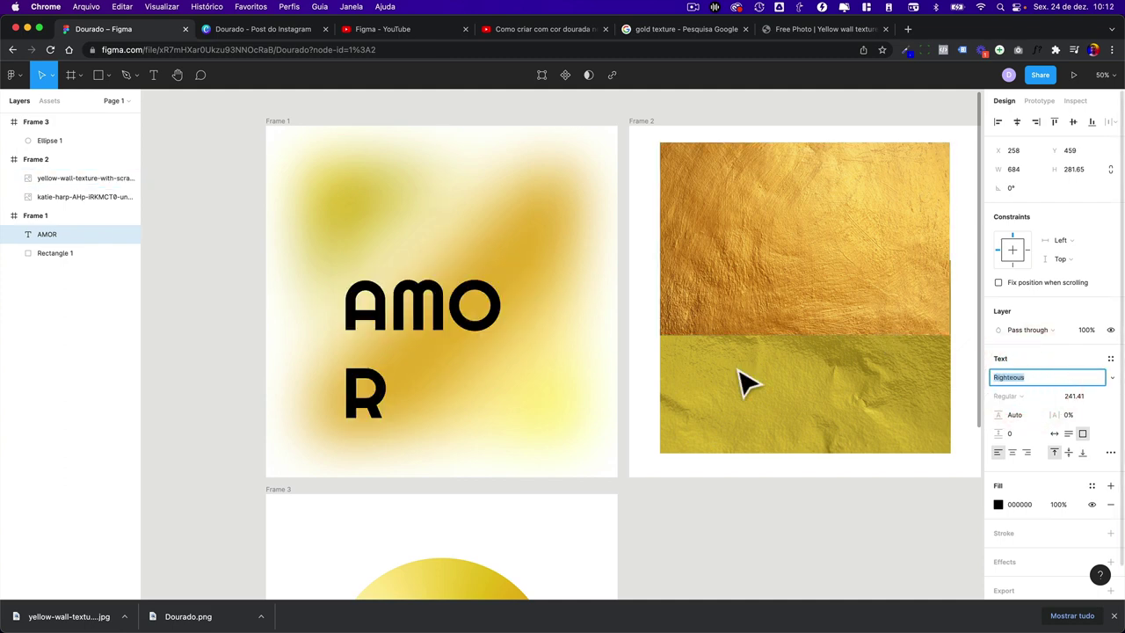
mouse_move(547, 296)
mouse_down()
mouse_move(563, 295)
mouse_move(518, 314)
mouse_up()
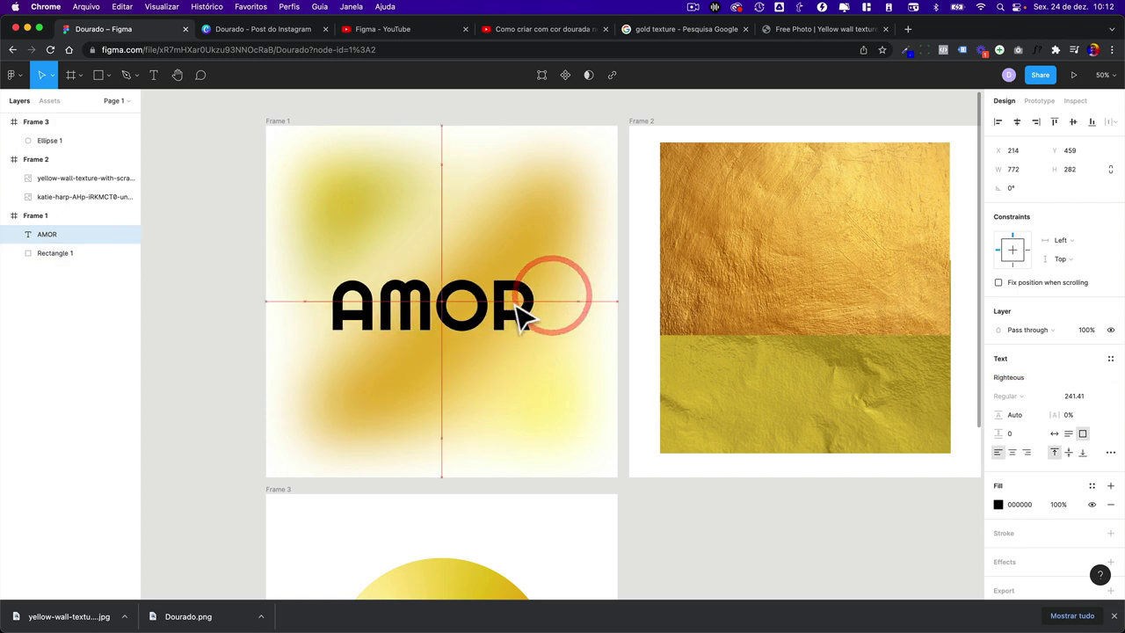
click(1012, 452)
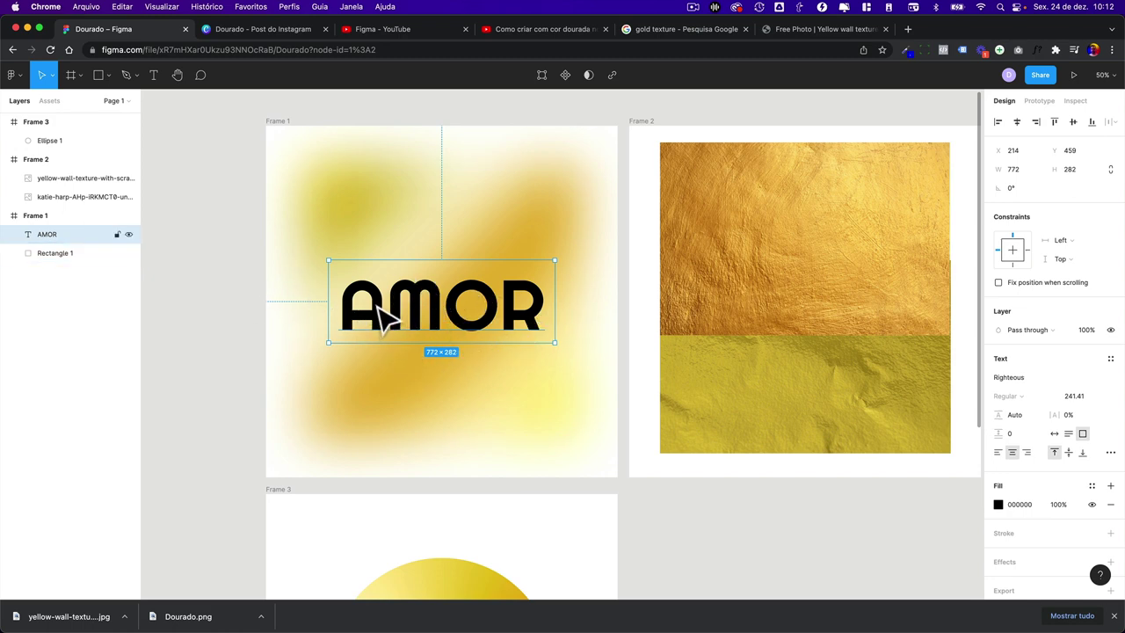
- Move the AMOR layer beneath the gold rectangle and rename the rectangle 'Dourado'
mouse_move(431, 308)
click(47, 231)
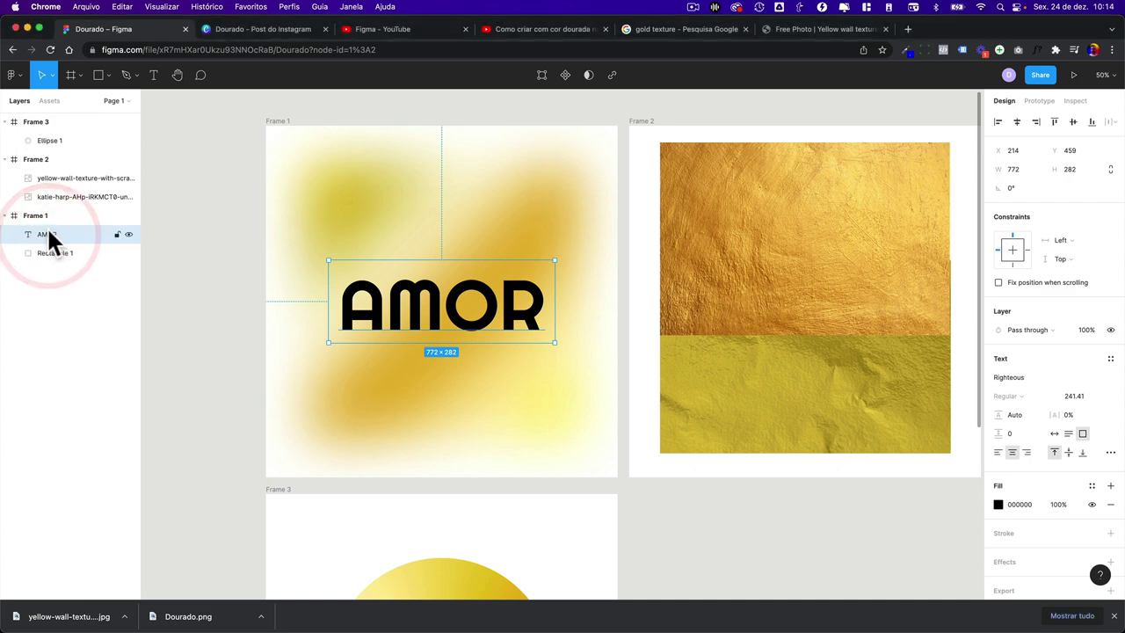
drag(48, 236, 51, 259)
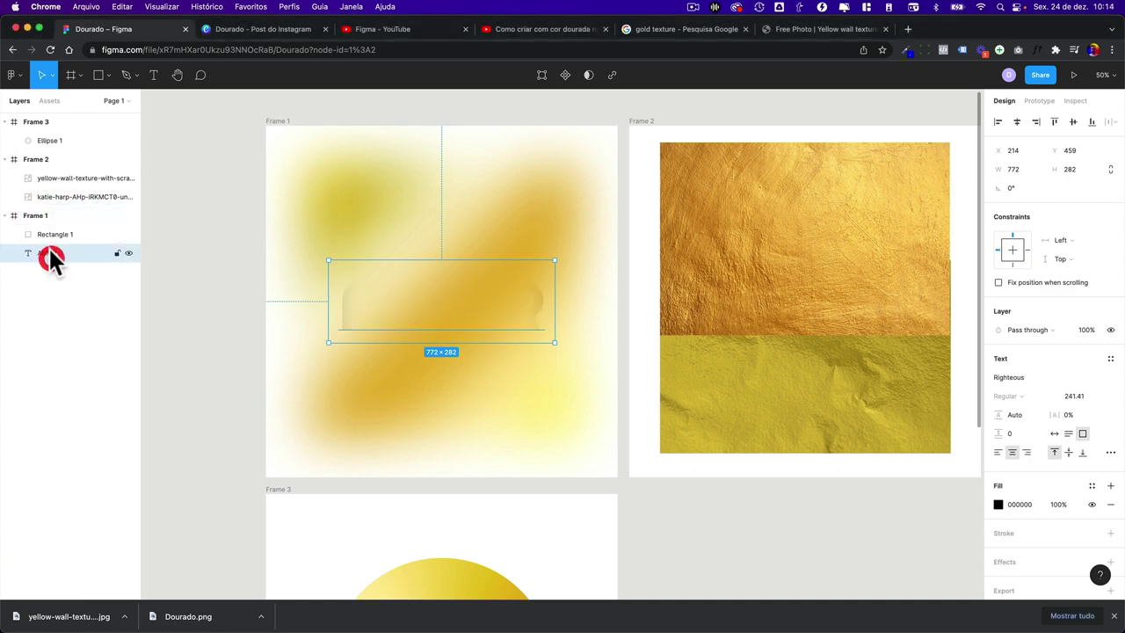
click(69, 235)
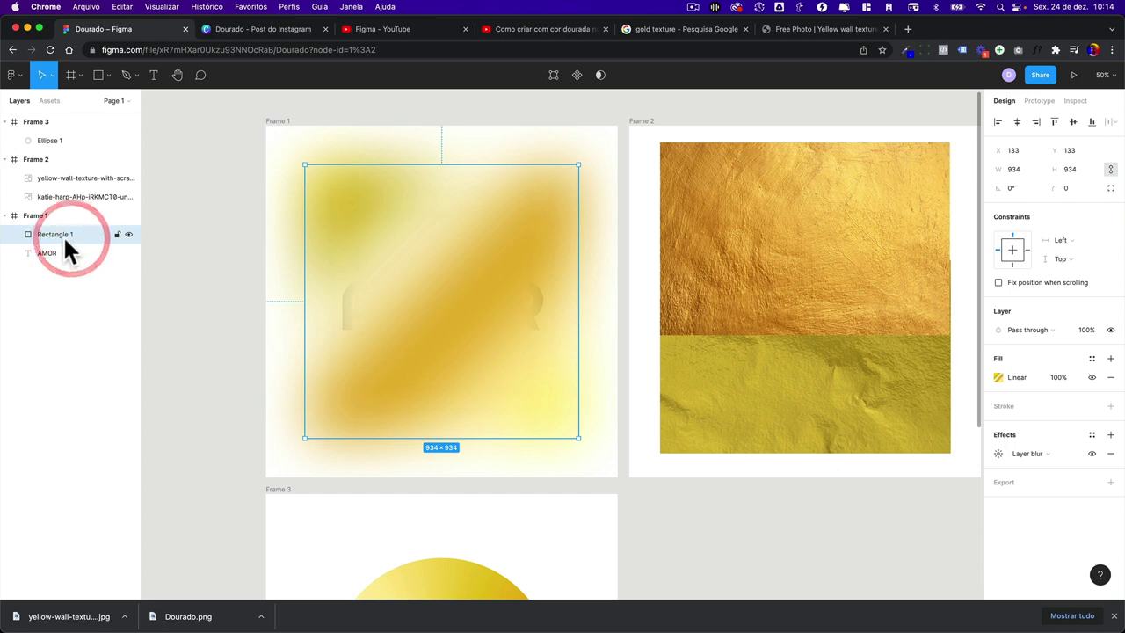
double_click(69, 233)
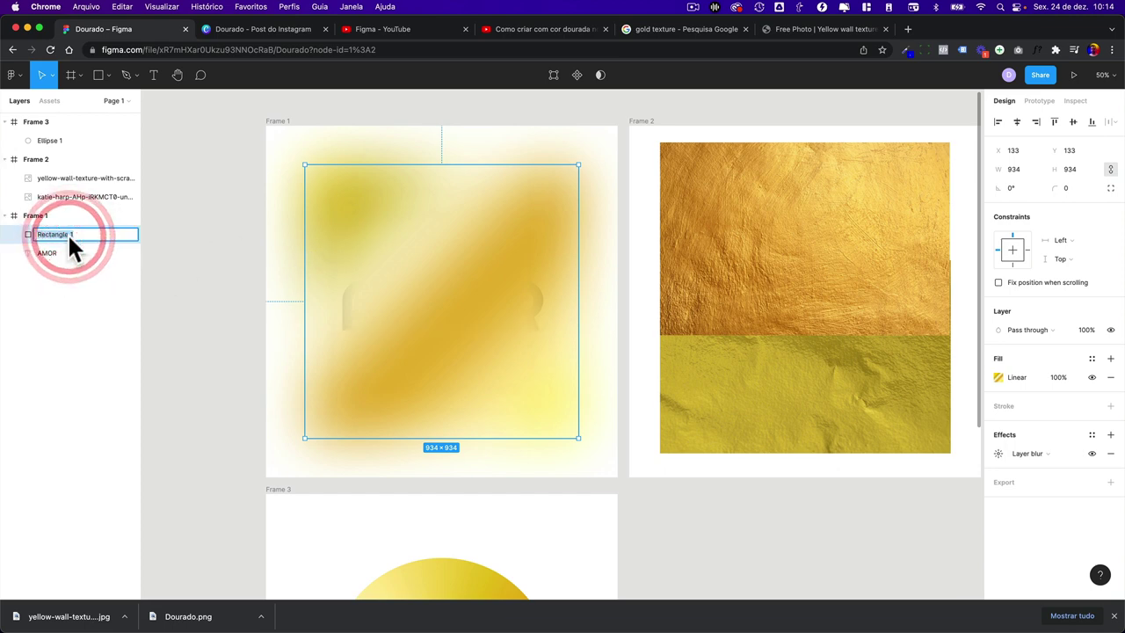
text(Dourado)
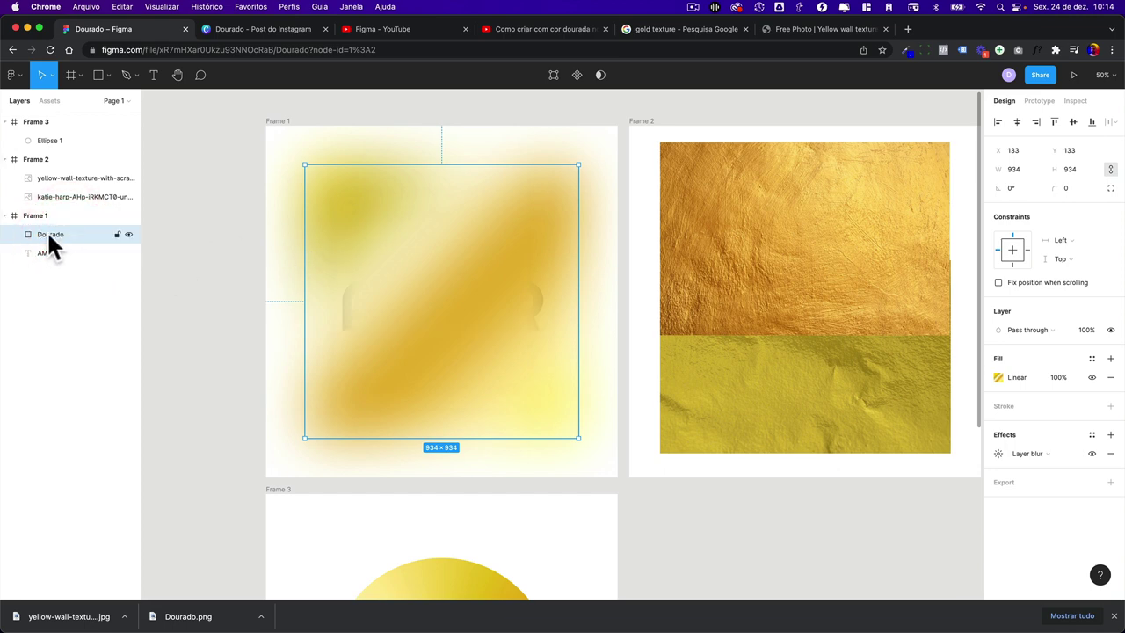
- Select the Dourado and AMOR layers and apply Use as mask
click(42, 231)
click(39, 253)
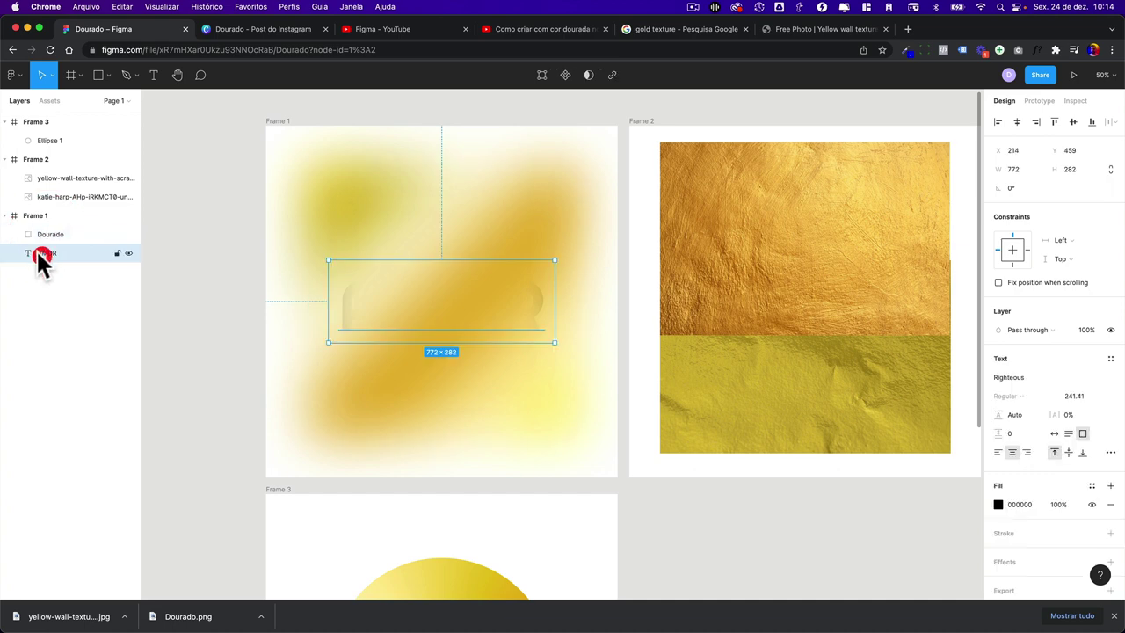
click(51, 235)
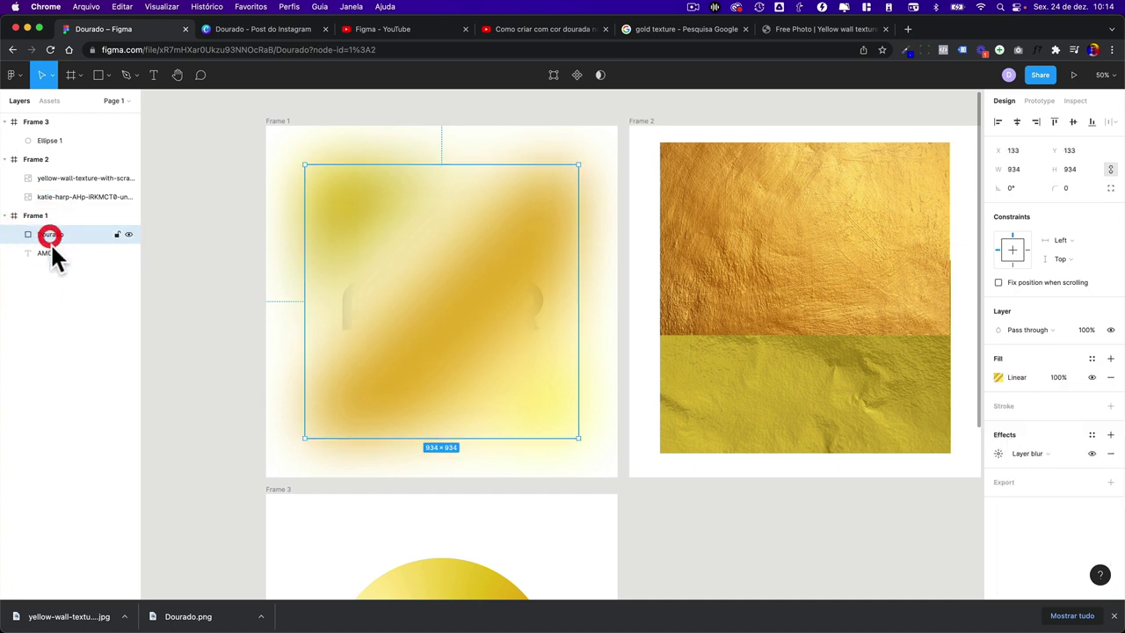
shift+click(51, 252)
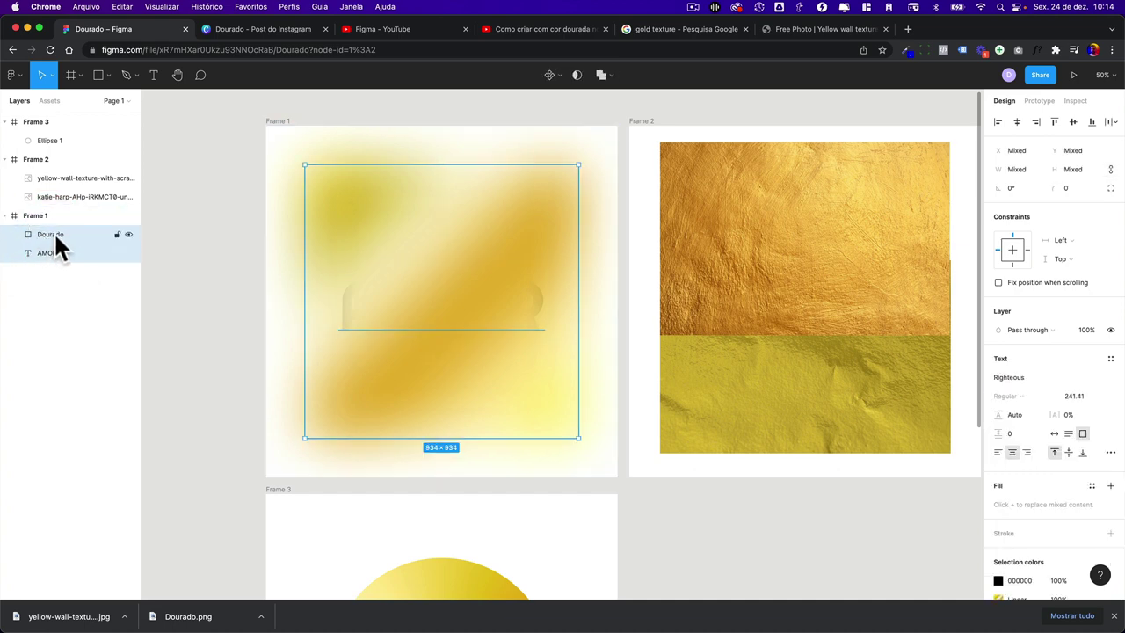
right_click(54, 234)
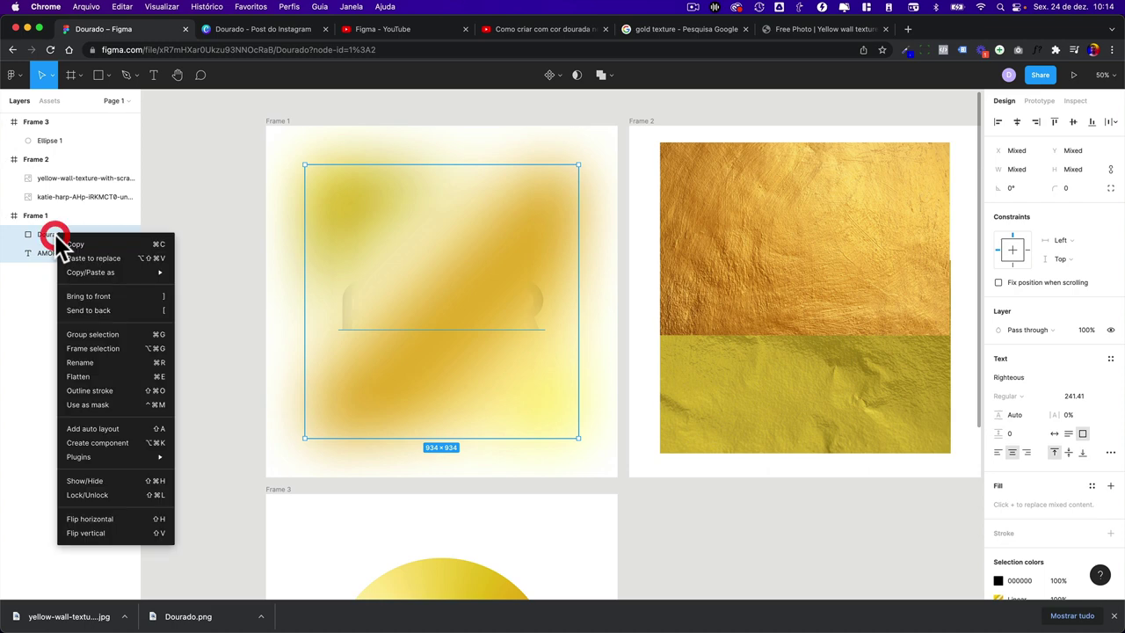
click(81, 405)
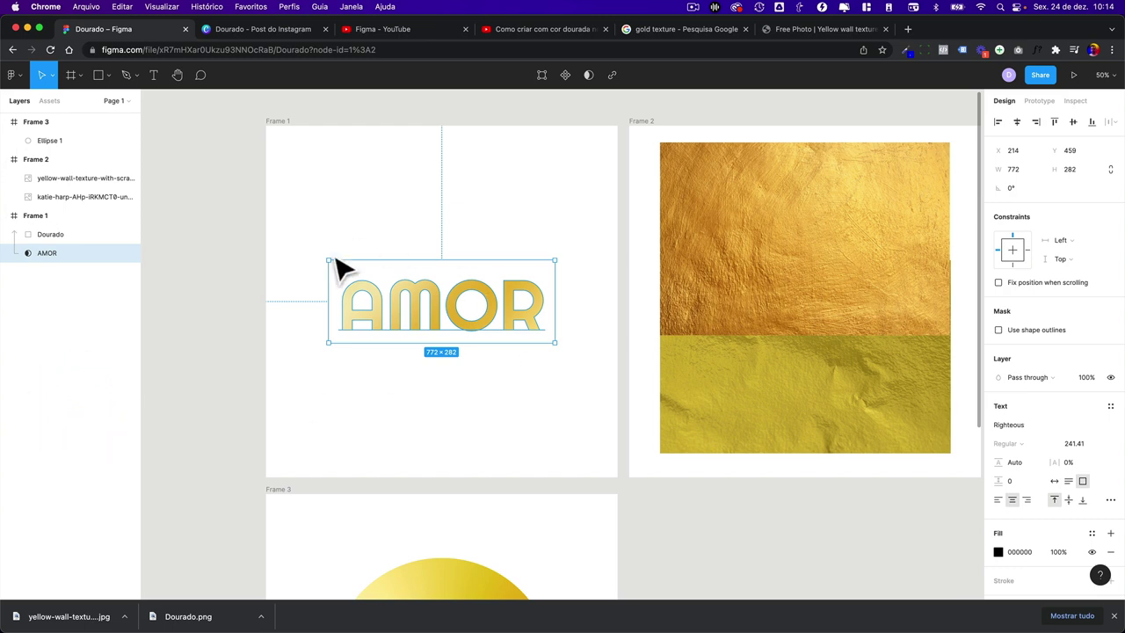
- Shift the Dourado gold fill so it sits behind the AMOR letters
click(256, 291)
click(66, 234)
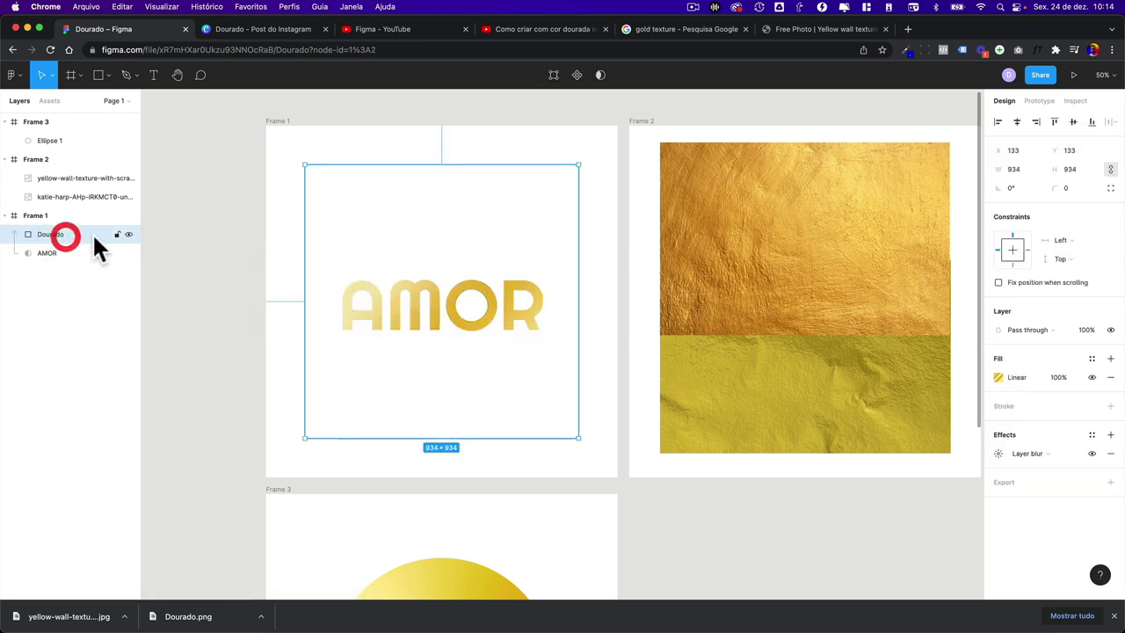
click(421, 294)
click(263, 307)
mouse_move(389, 317)
mouse_down()
mouse_move(409, 354)
mouse_move(453, 290)
mouse_move(369, 296)
mouse_move(390, 339)
mouse_move(445, 334)
mouse_move(430, 300)
mouse_move(376, 294)
mouse_move(417, 319)
mouse_up()
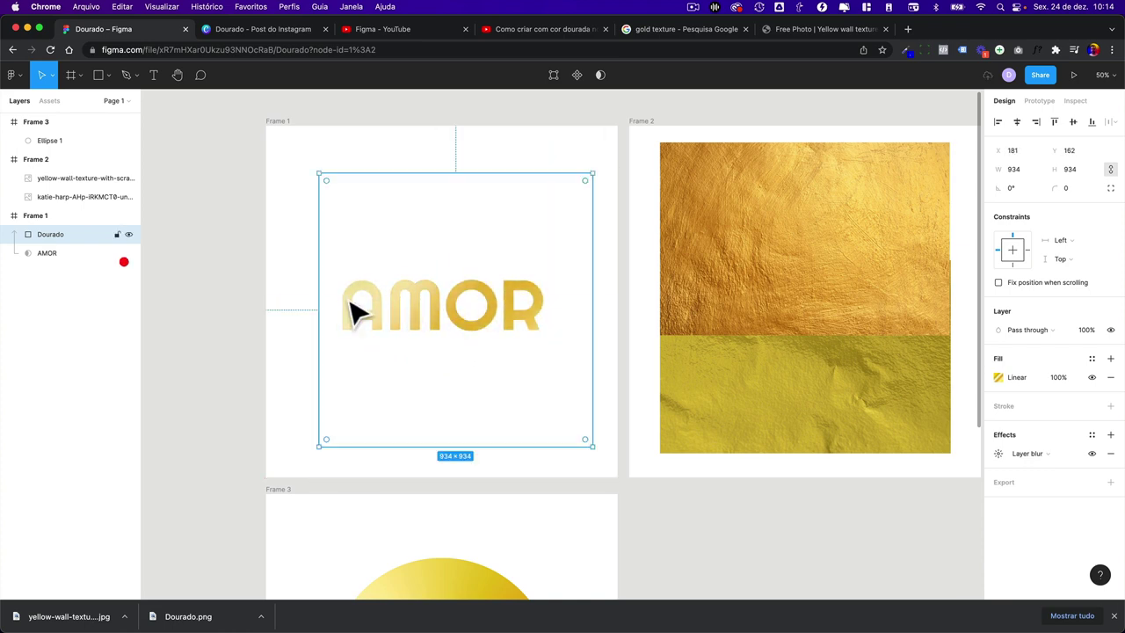
- Group the gold fill with the AMOR text and name the group 'Amor'
shift+click(53, 253)
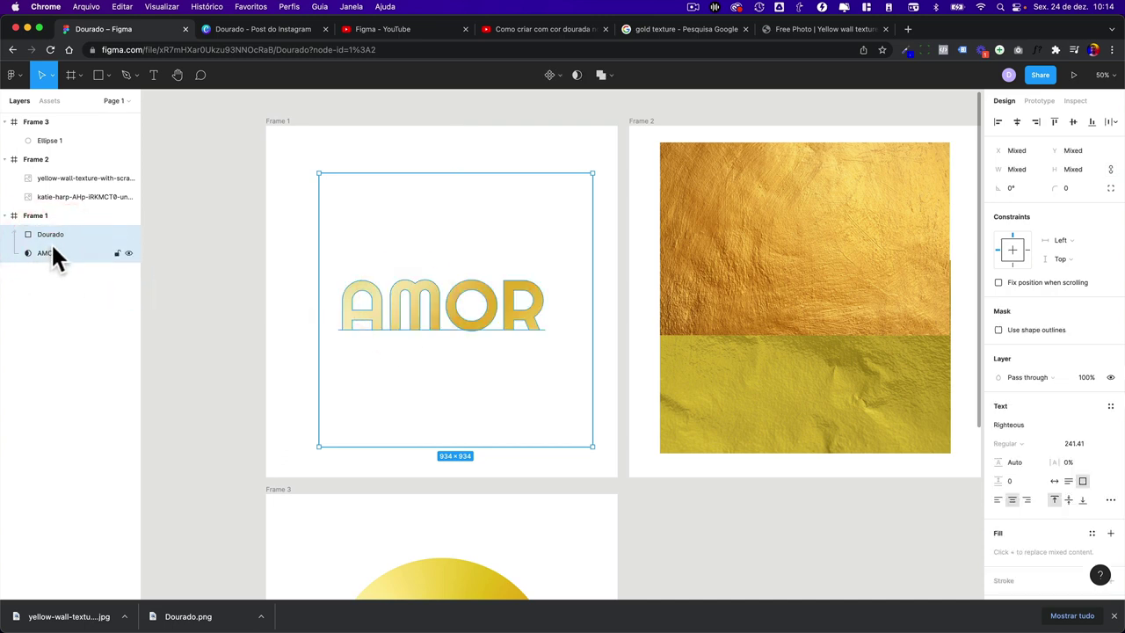
key(super+g)
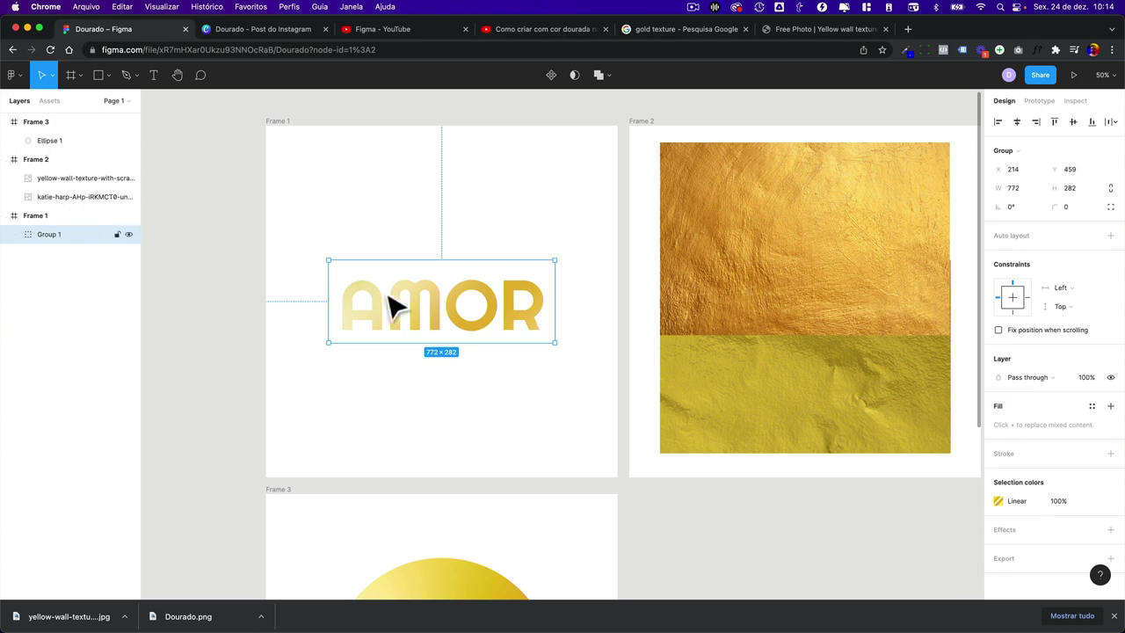
drag(395, 307, 403, 303)
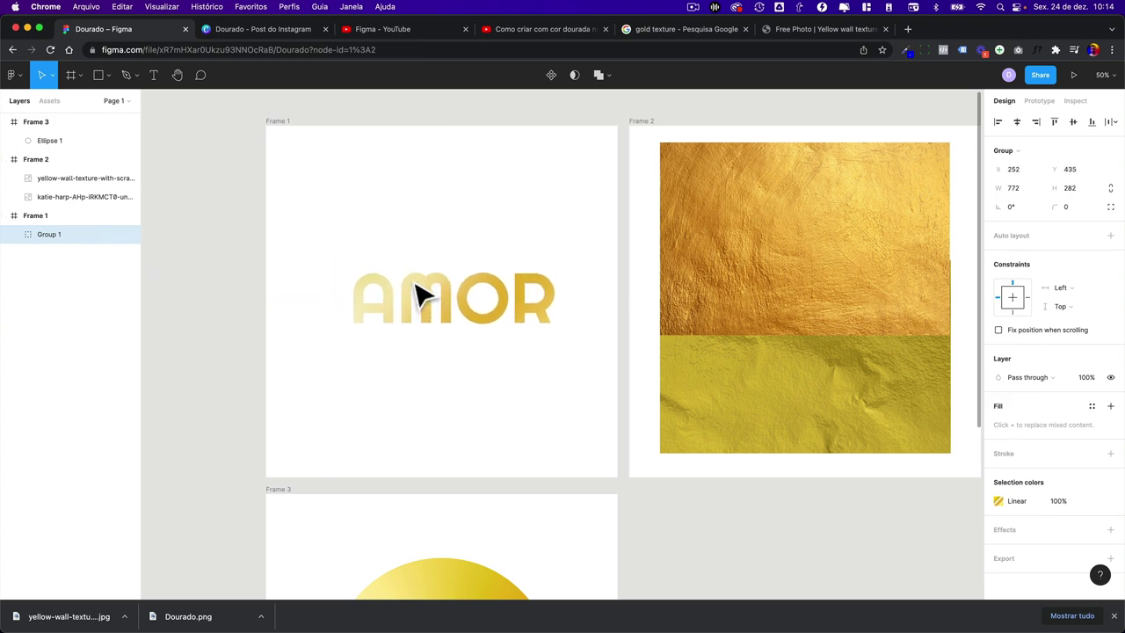
double_click(46, 233)
text(Amor)
key(Return)
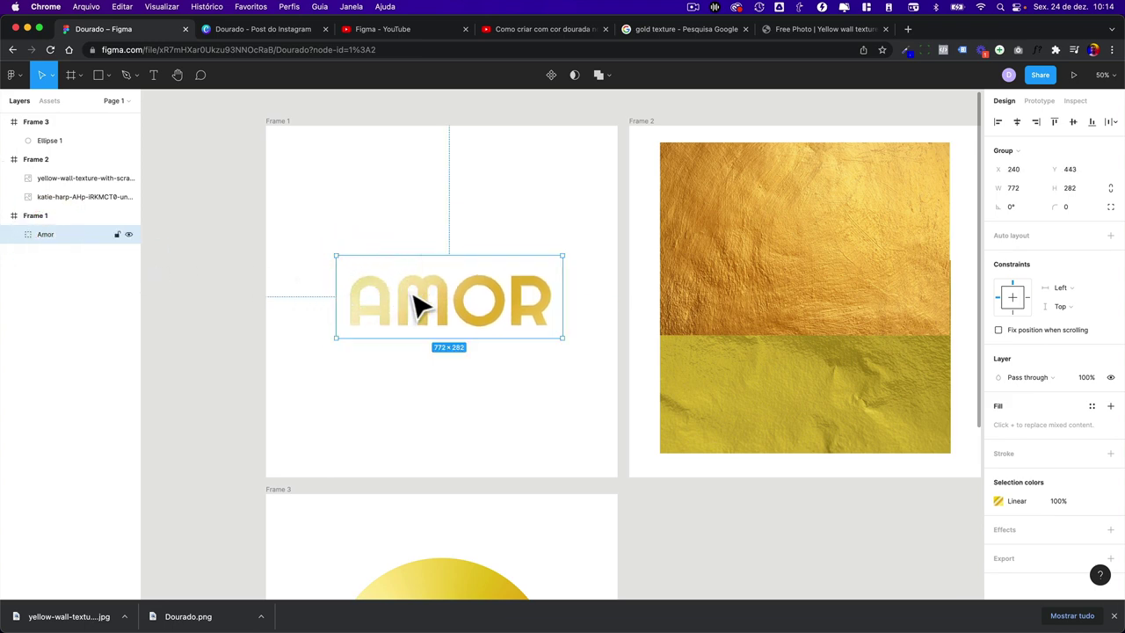
drag(420, 305, 418, 312)
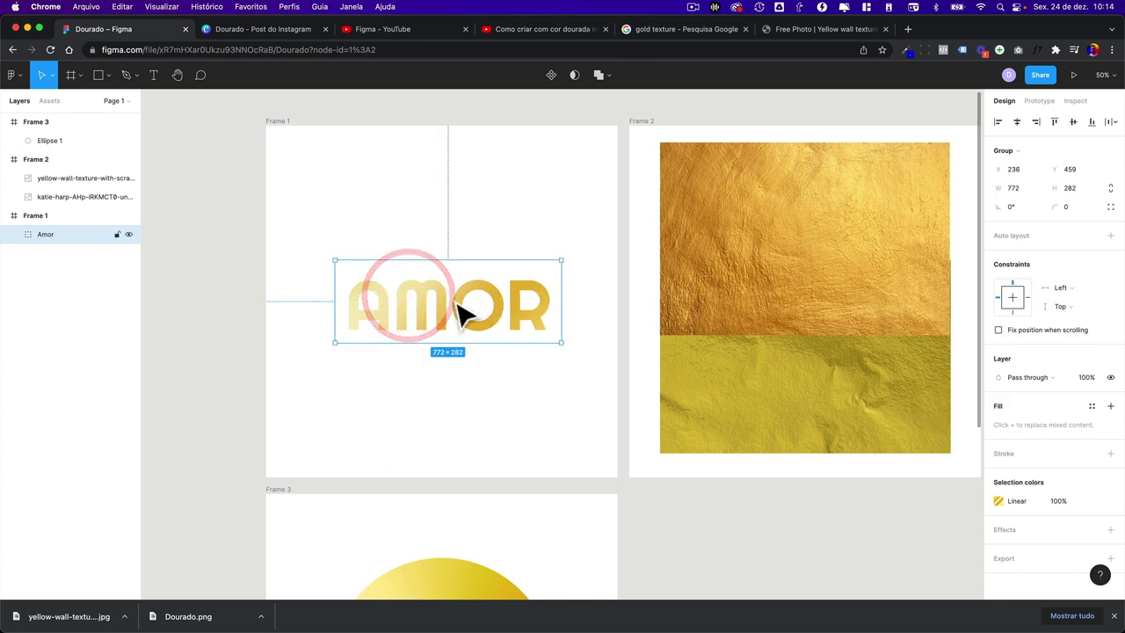
- Try recolouring the Dourado gradient's first and fourth stops green
click(14, 234)
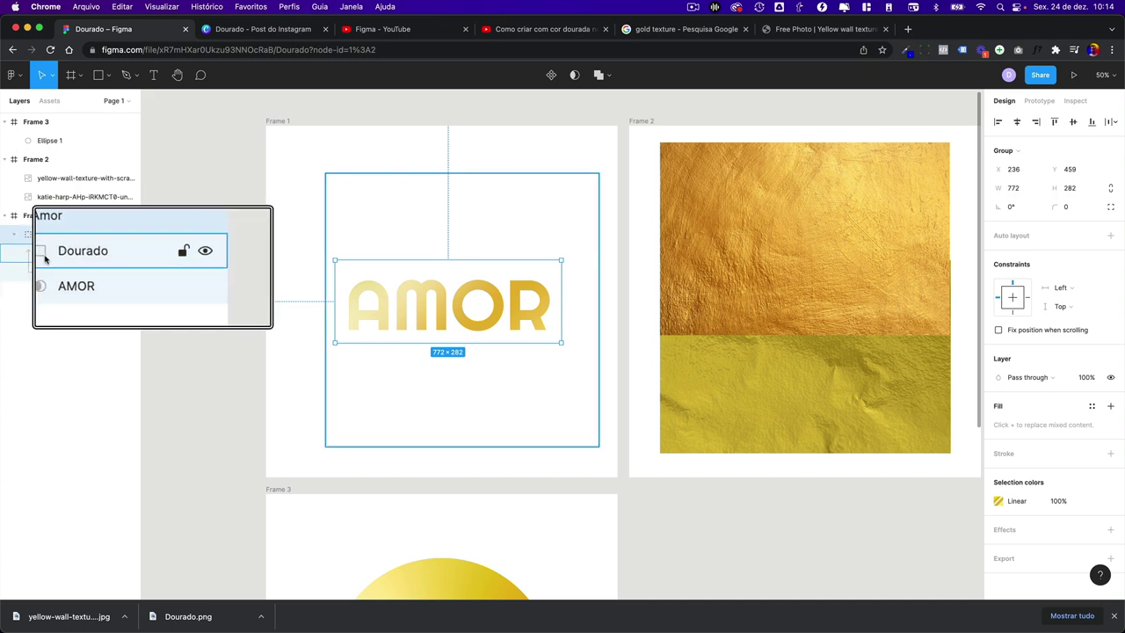
click(40, 252)
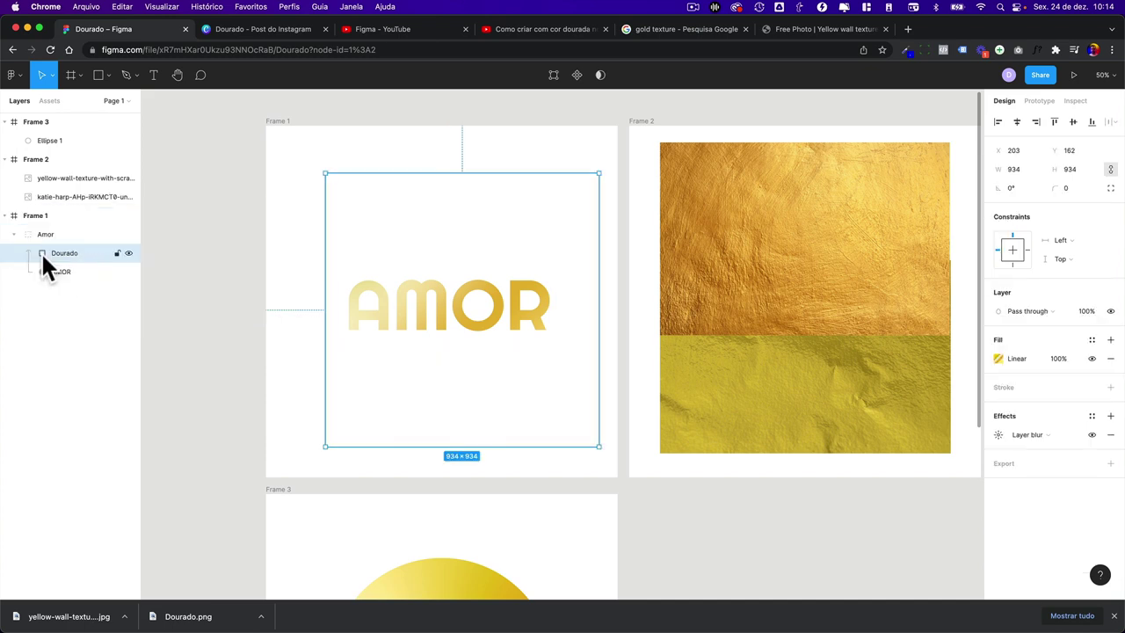
click(998, 359)
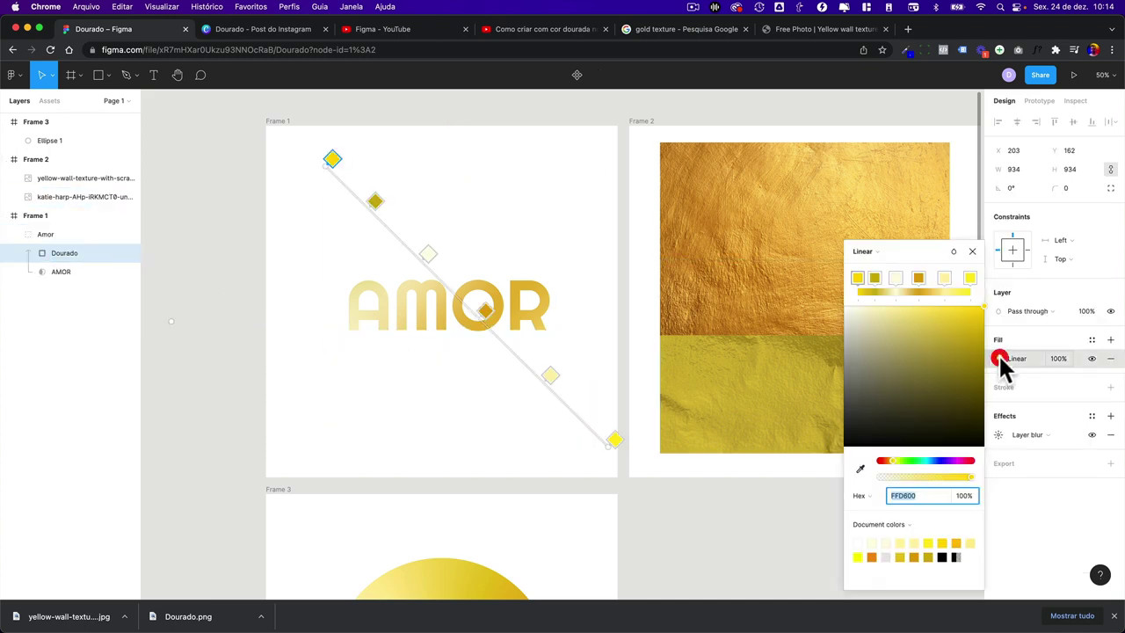
click(914, 459)
click(919, 277)
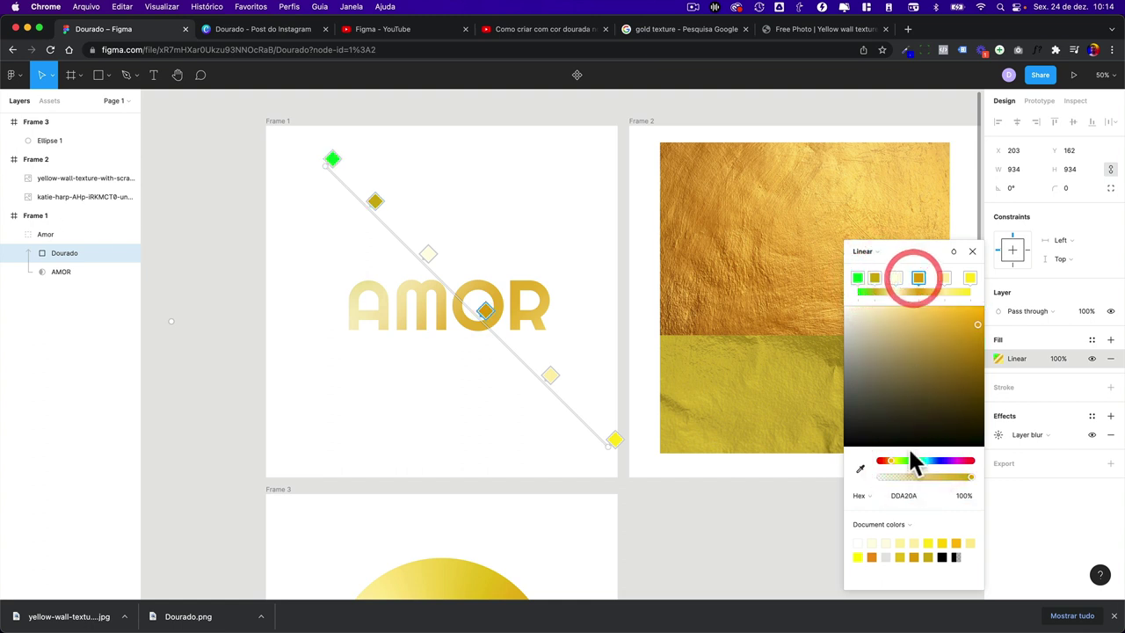
click(909, 459)
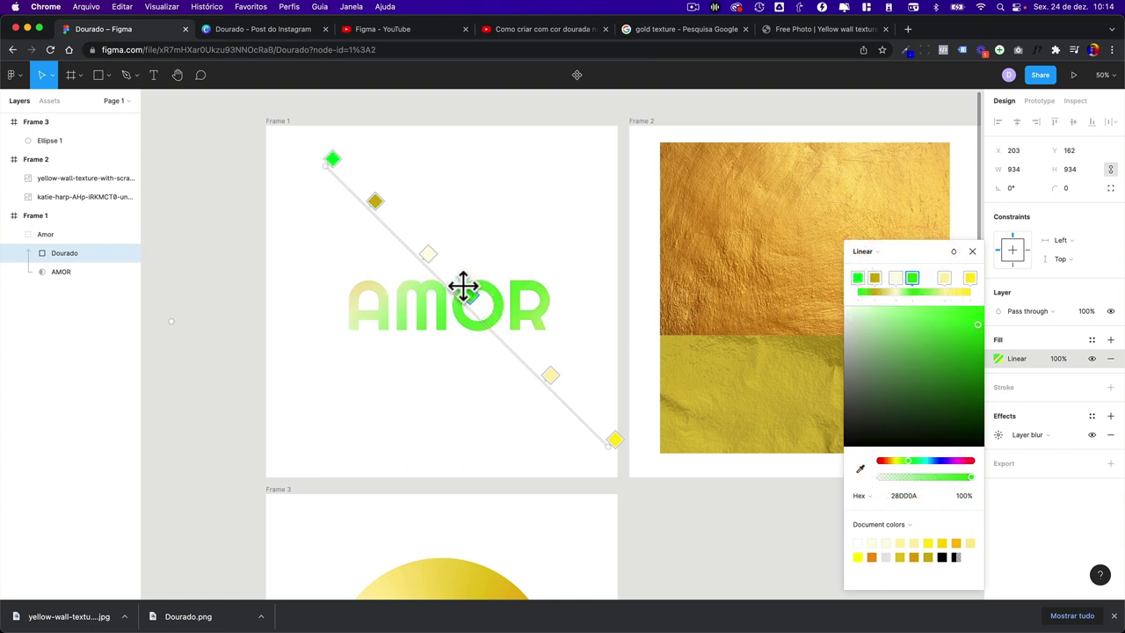
drag(463, 286, 489, 306)
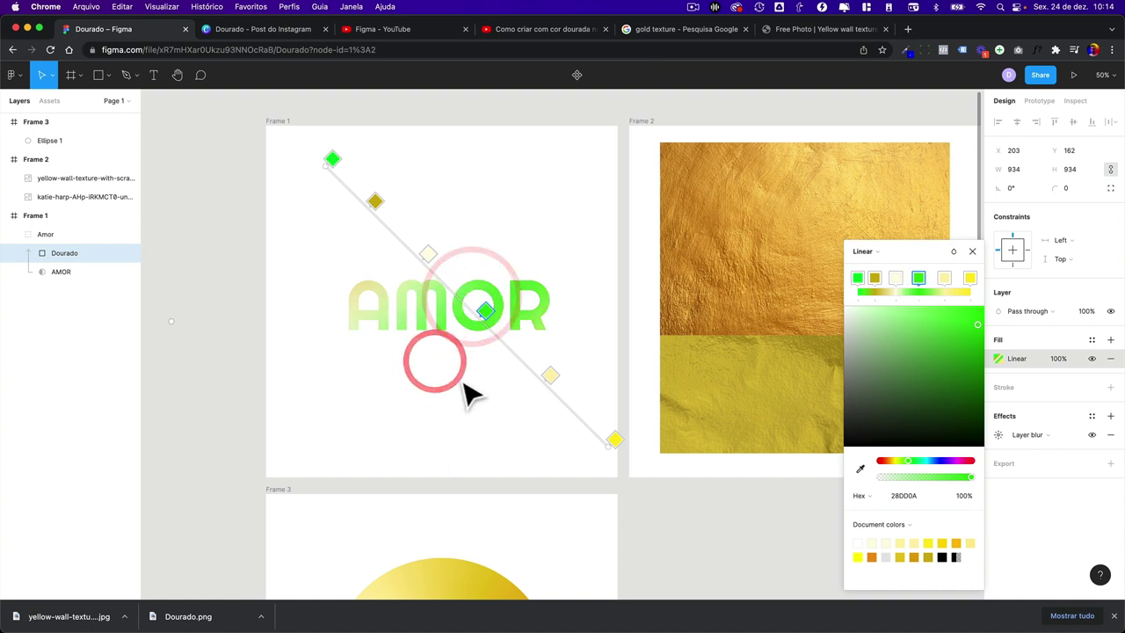
- Undo the green recolour, keeping gold DDA20A, and nudge the fill to X 197, Y 168
key(ctrl+z)
key(ctrl+z)
key(ctrl+z)
key(Escape)
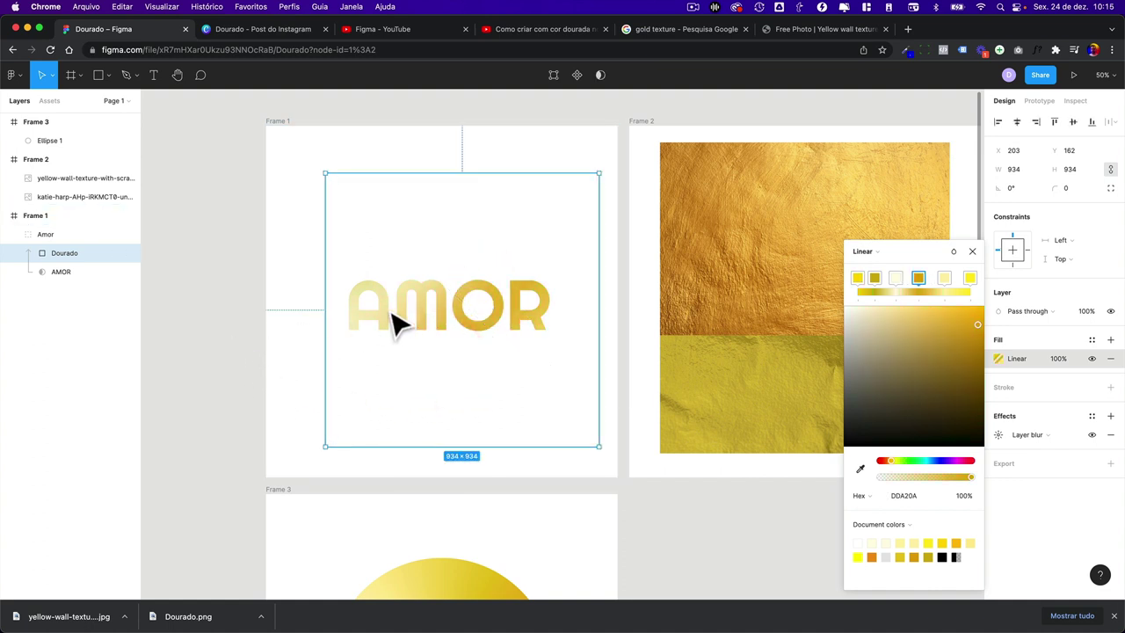
drag(376, 313, 374, 316)
click(404, 317)
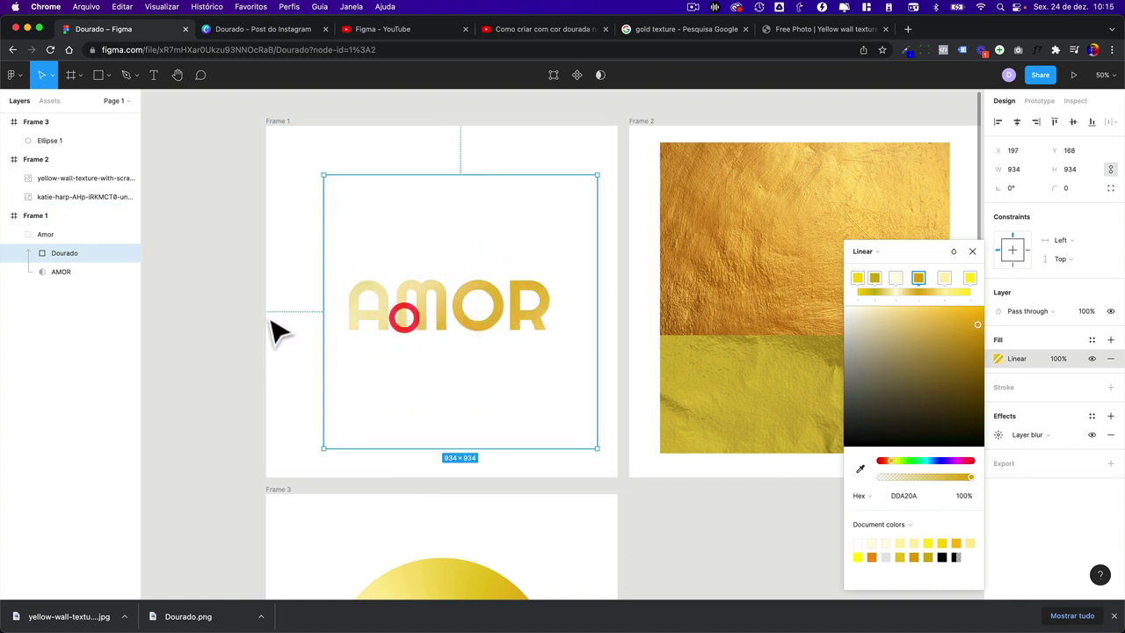
click(268, 320)
click(76, 234)
click(20, 234)
- Paste a copy of the AMOR text into Frame 3, then delete it
scroll(431, 327, down, 5)
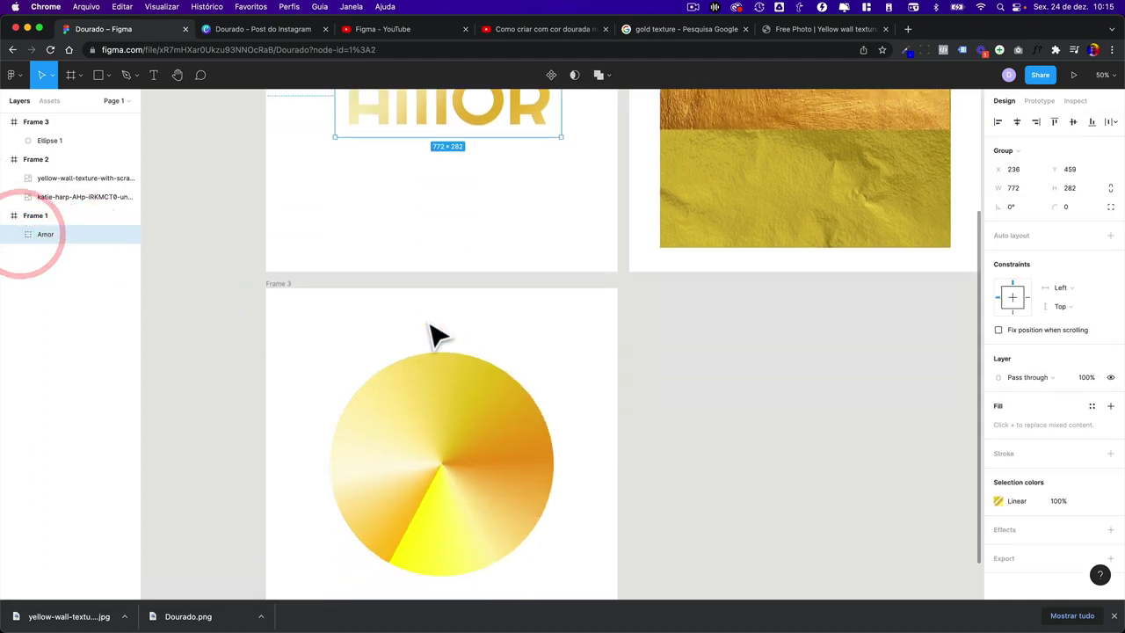
scroll(389, 340, up, 5)
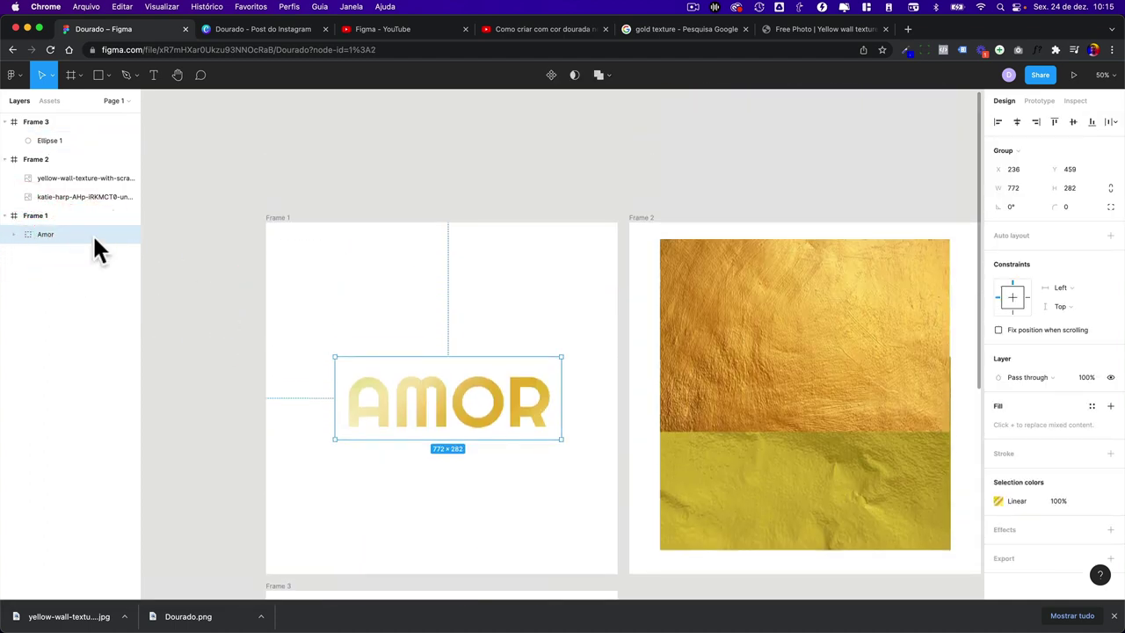
click(15, 233)
click(79, 272)
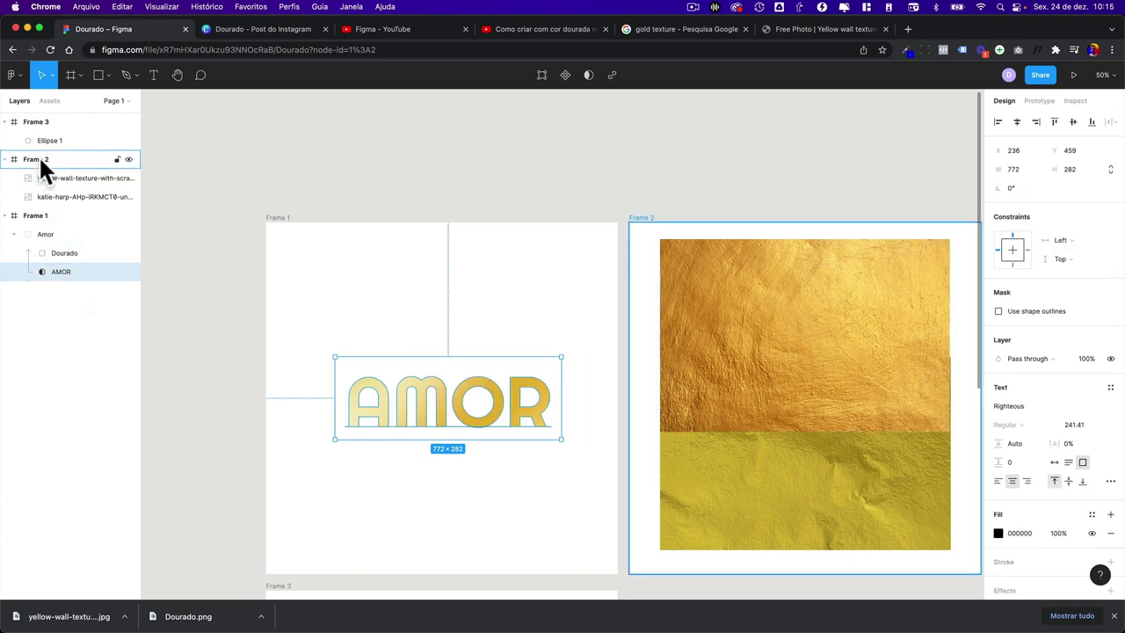
scroll(275, 339, down, 5)
scroll(279, 349, down, 1)
click(290, 334)
scroll(296, 326, down, 1)
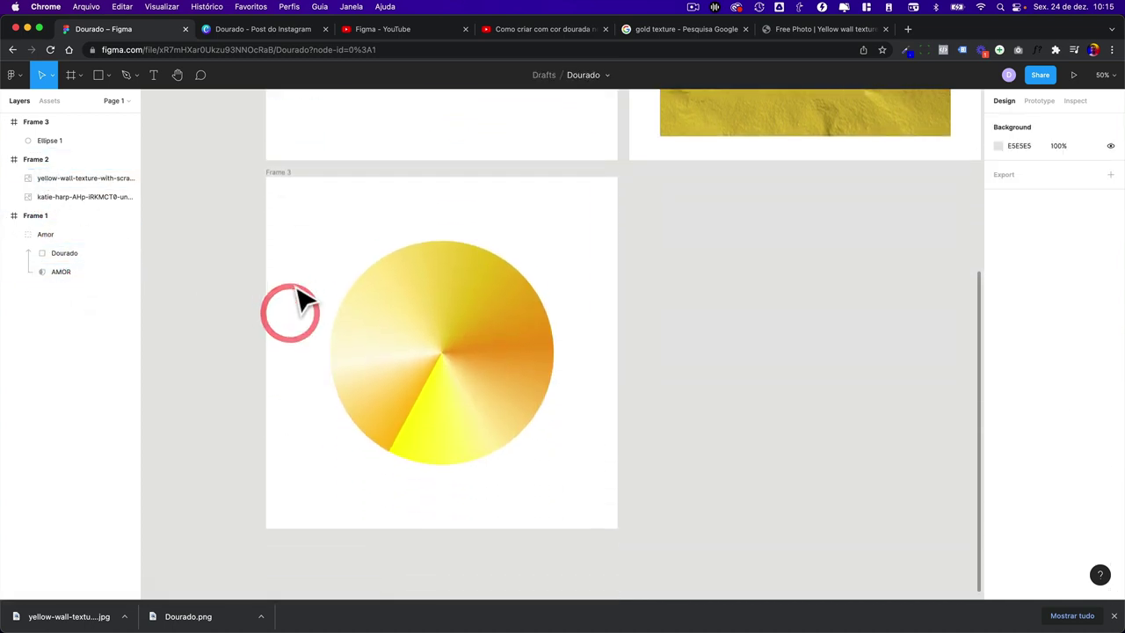
click(278, 172)
key(super+v)
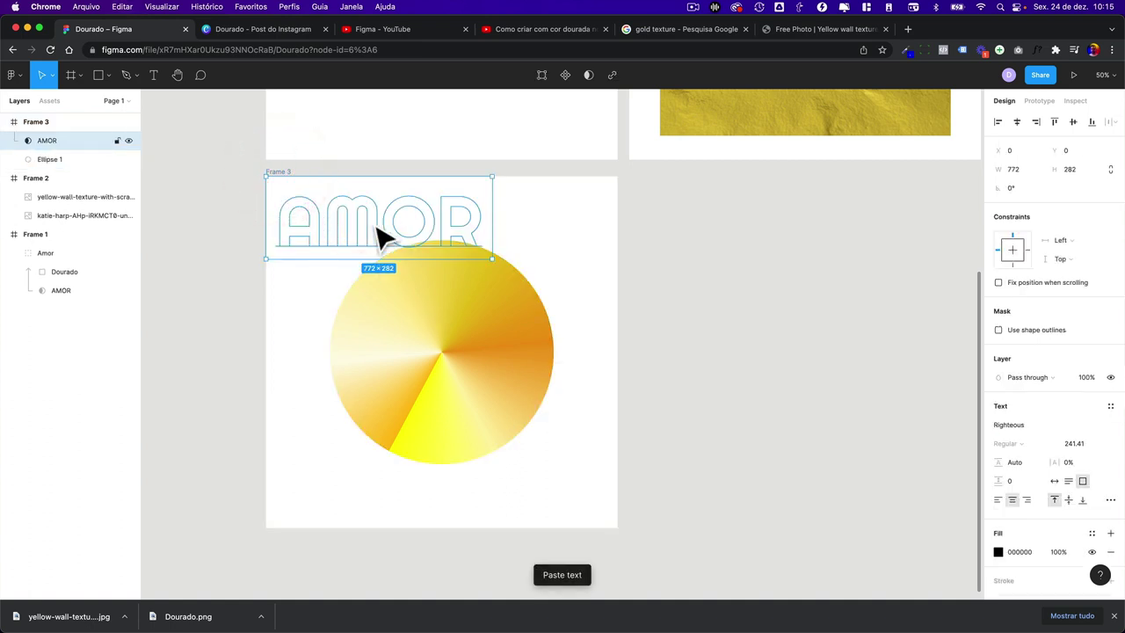
click(426, 338)
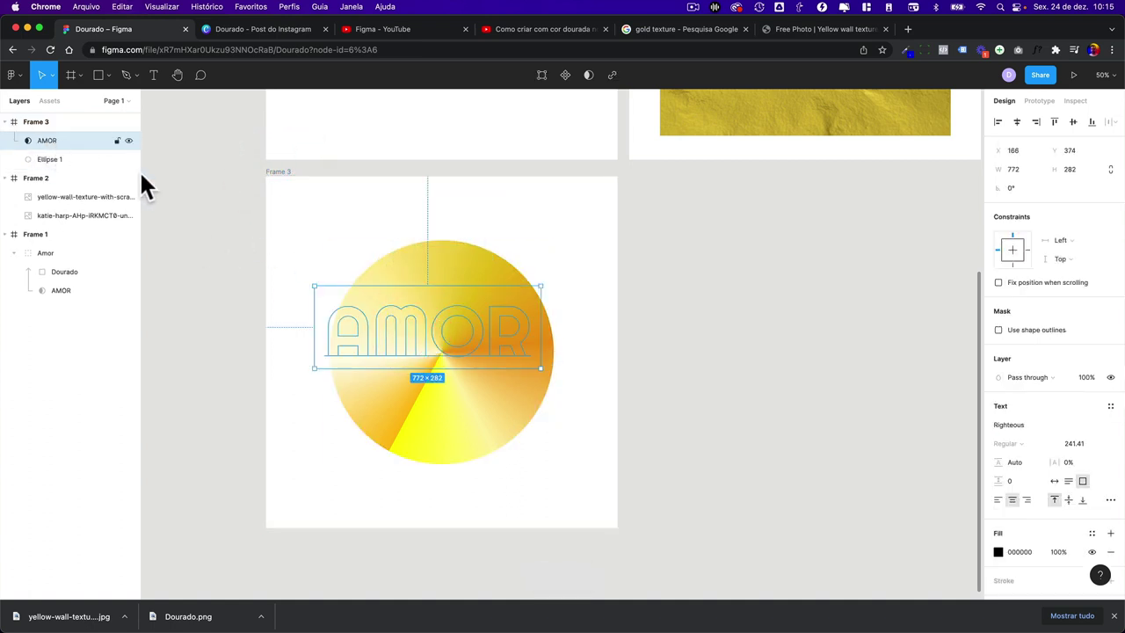
drag(395, 339, 400, 368)
click(395, 355)
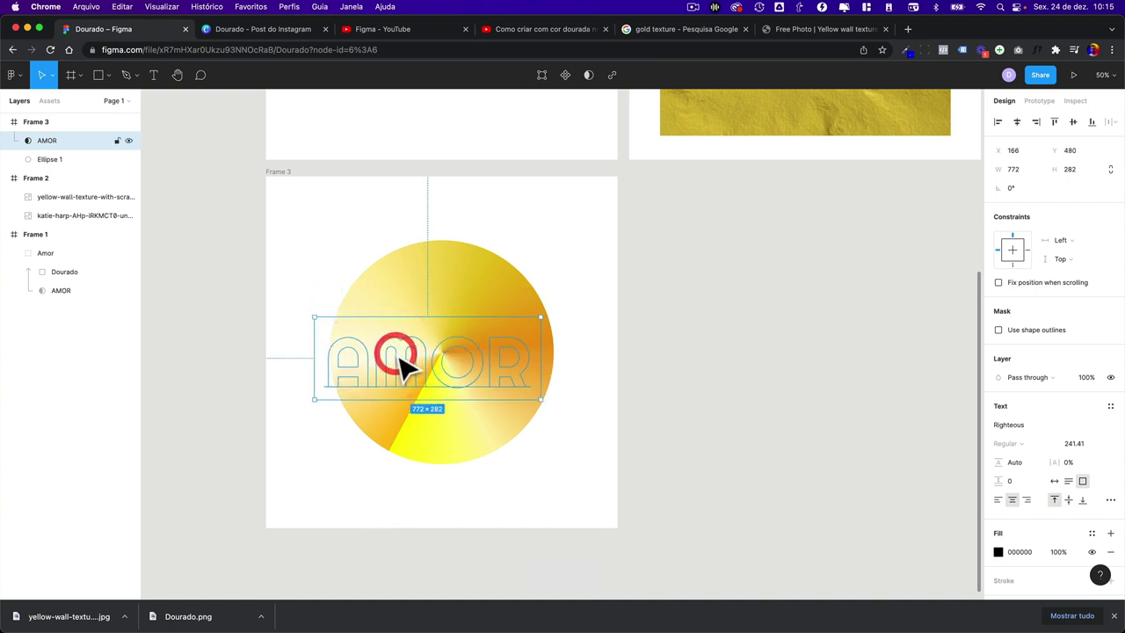
key(Delete)
- Type a new black 'AMOR' text and centre it on Frame 3's gold circle
click(307, 341)
key(t)
click(406, 353)
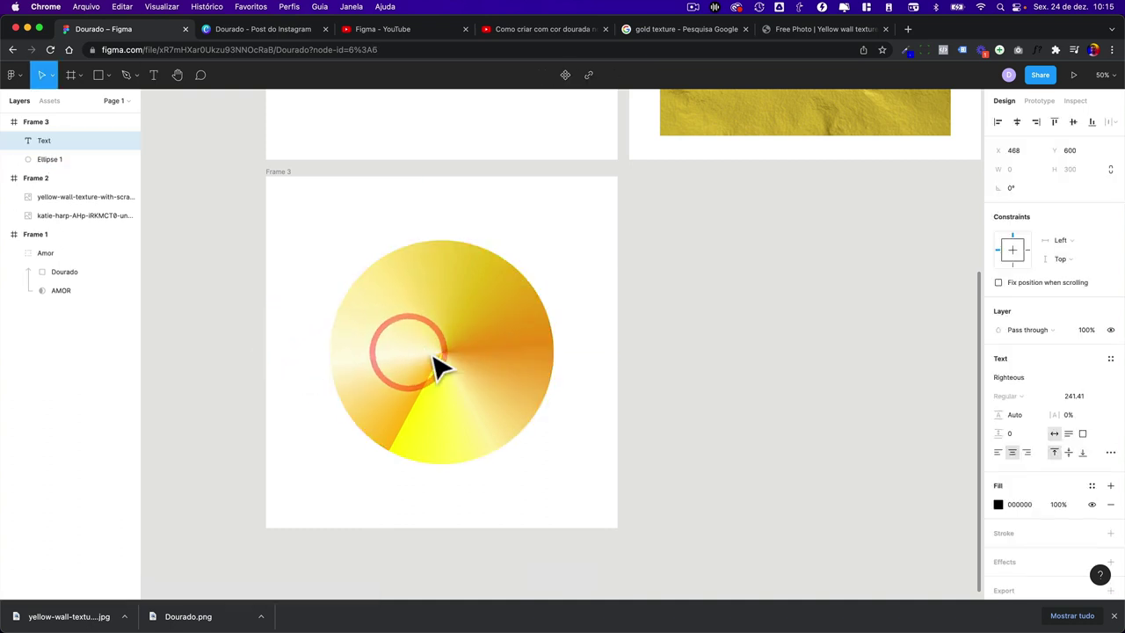
text(AMOR)
click(201, 356)
drag(444, 406, 484, 362)
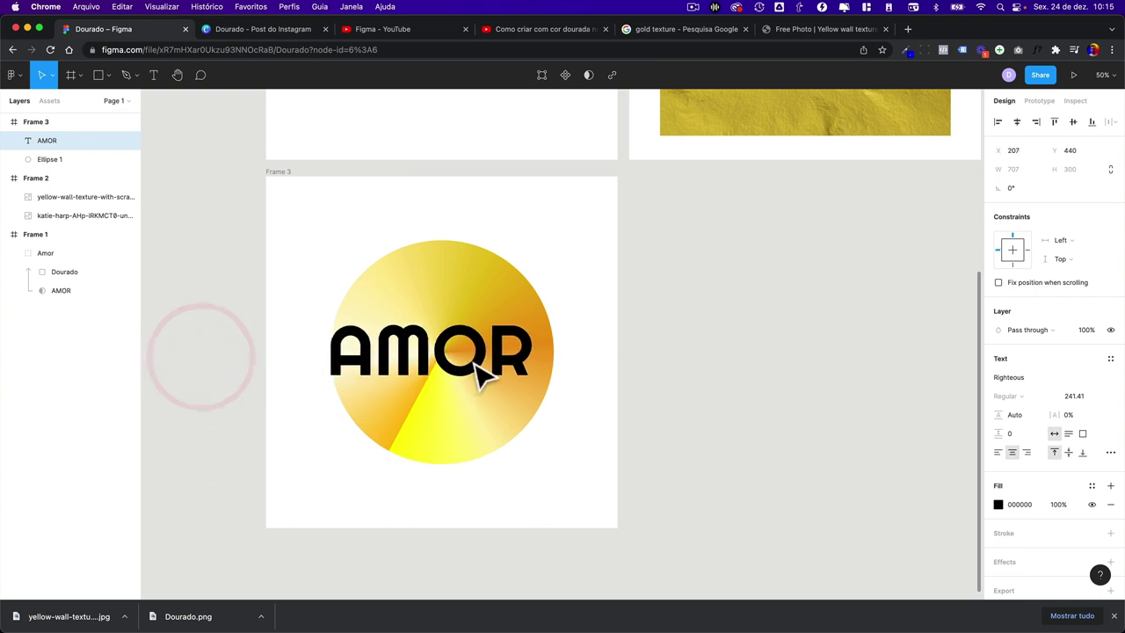
- Move the AMOR layer below the circle and begin renaming the circle layer
drag(52, 140, 52, 157)
click(55, 142)
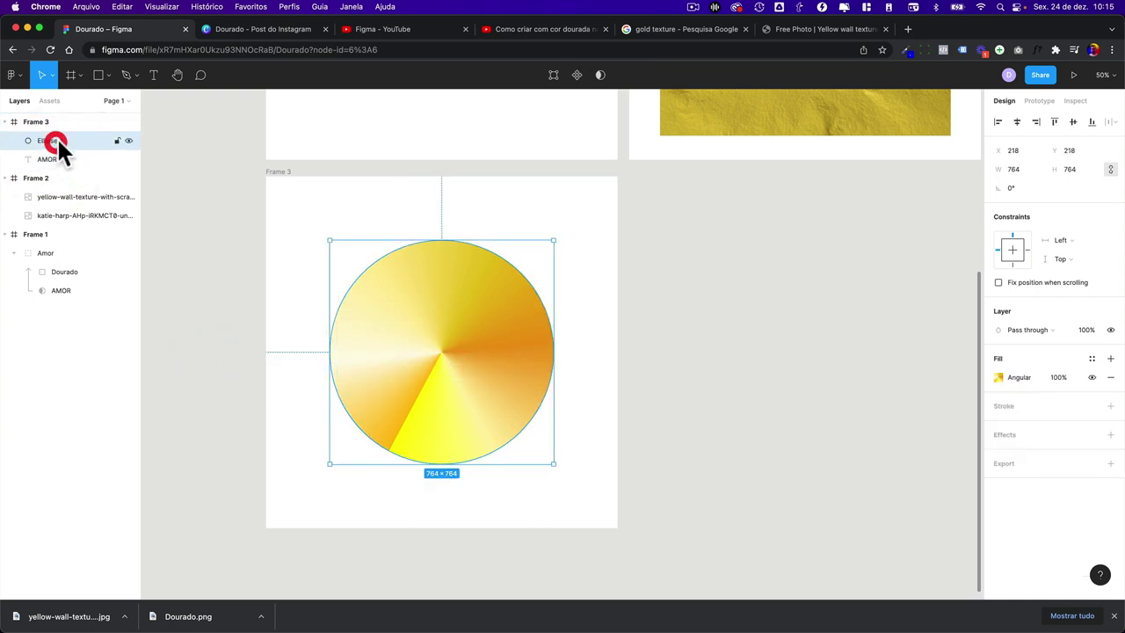
double_click(57, 139)
key(BackSpace)
key(BackSpace)
key(BackSpace)
key(BackSpace)
key(BackSpace)
key(BackSpace)
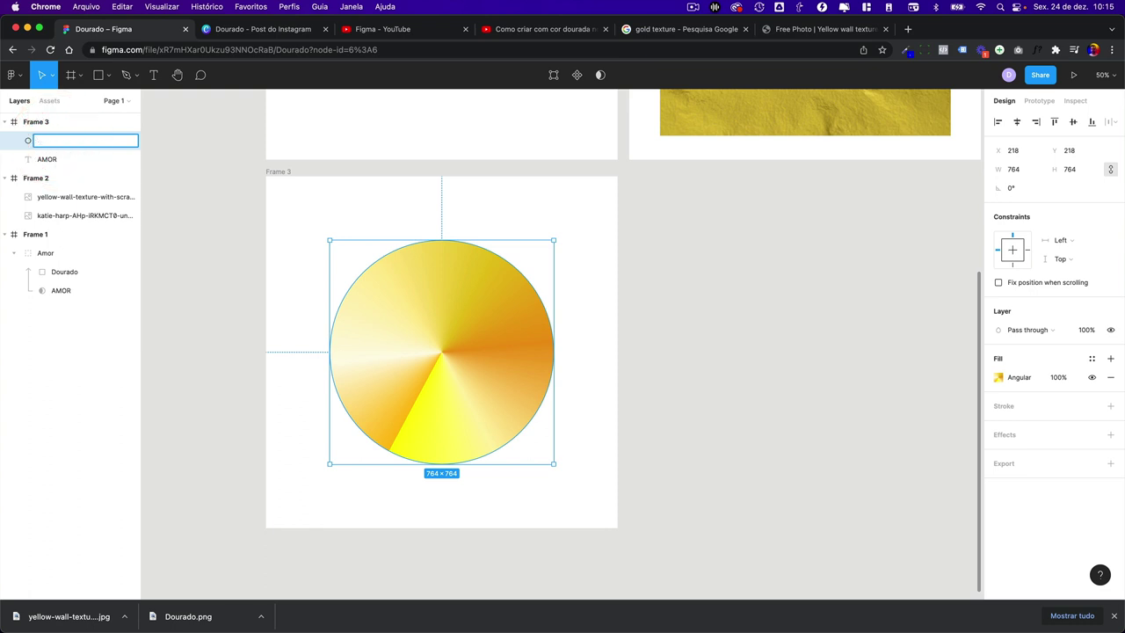
- Use the AMOR text as a mask over the Dourado circle and shift the gradient behind the letters
click(61, 156)
click(77, 143)
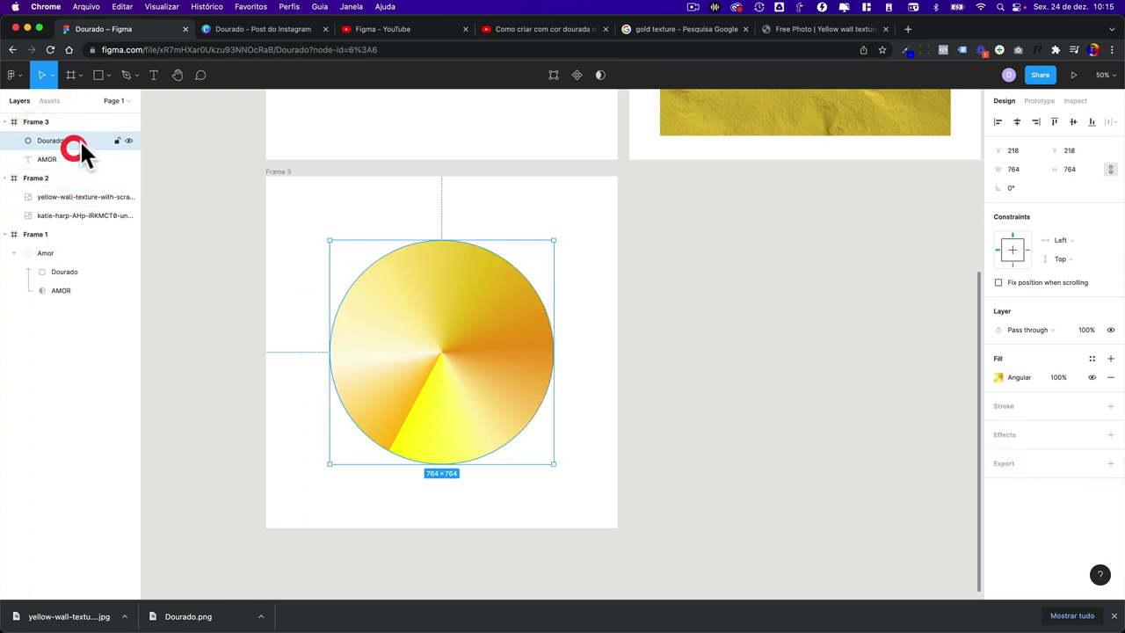
click(129, 139)
click(128, 139)
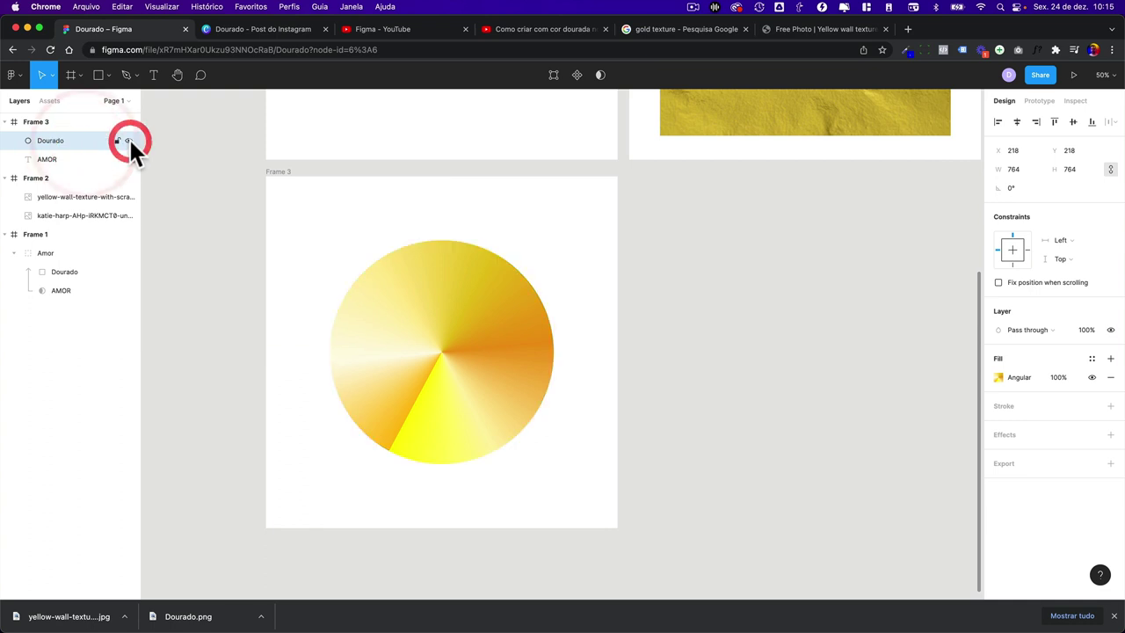
click(51, 140)
shift+click(56, 159)
right_click(54, 143)
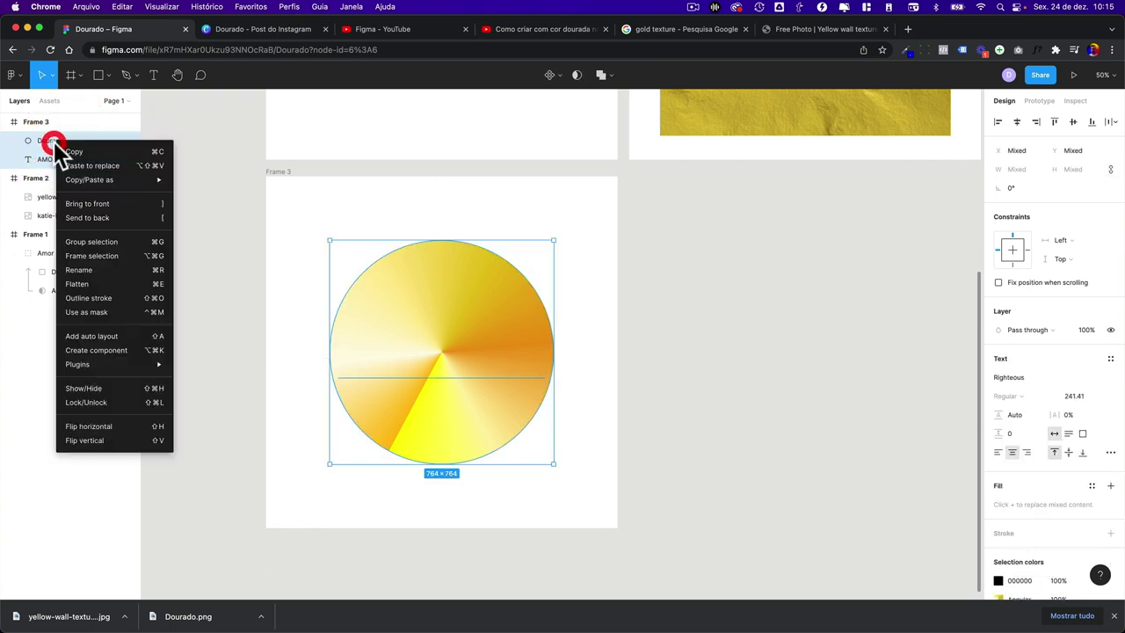
click(119, 312)
click(308, 397)
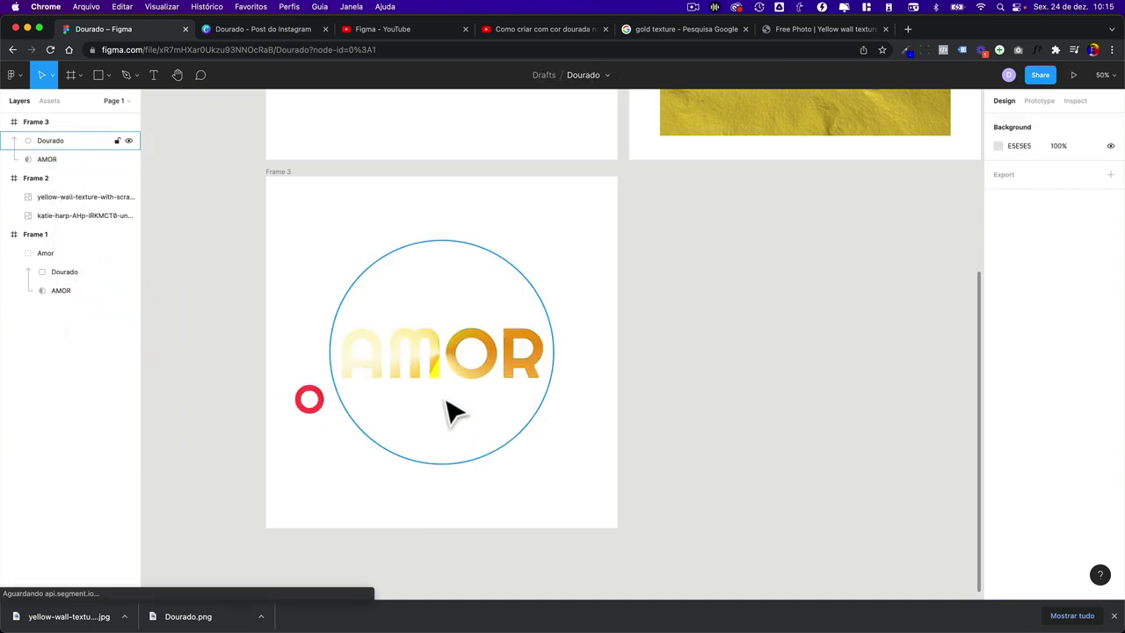
click(52, 141)
mouse_move(439, 414)
mouse_down()
mouse_move(422, 413)
mouse_move(444, 414)
mouse_up()
- Delete the yellow katie-harp image from Frame 2, keeping the gold wall texture
scroll(484, 314, up, 5)
scroll(484, 314, right, 3)
scroll(484, 314, up, 2)
click(484, 468)
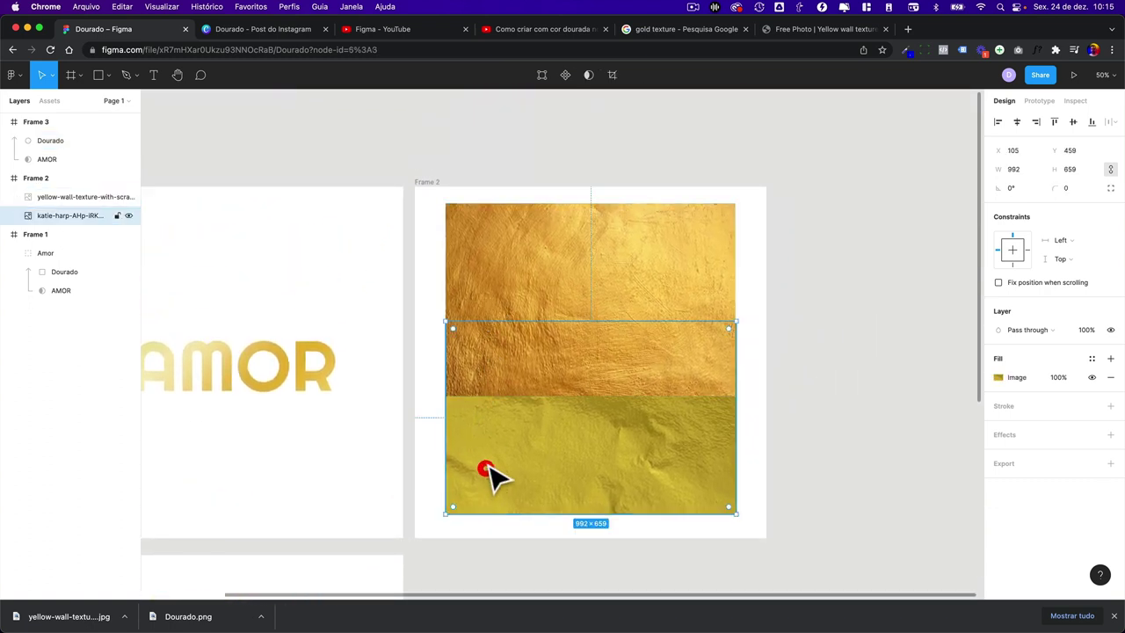
scroll(490, 474, down, 3)
click(501, 407)
key(Delete)
drag(538, 299, 535, 351)
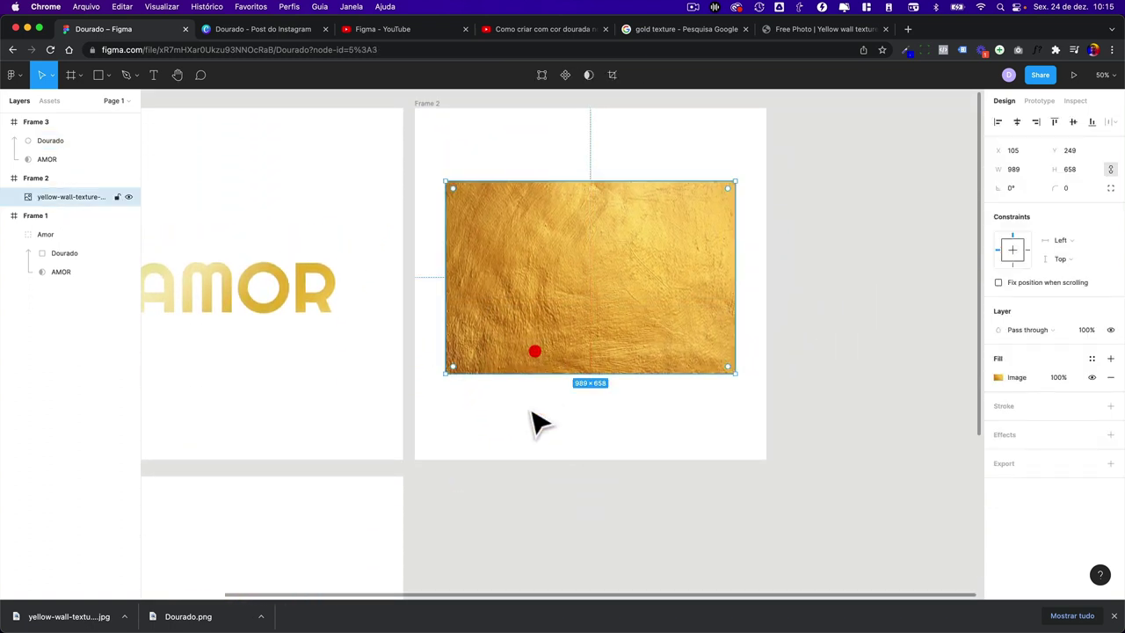
click(534, 421)
- Add a test 'AMOR' text on the gold image, then delete it
key(t)
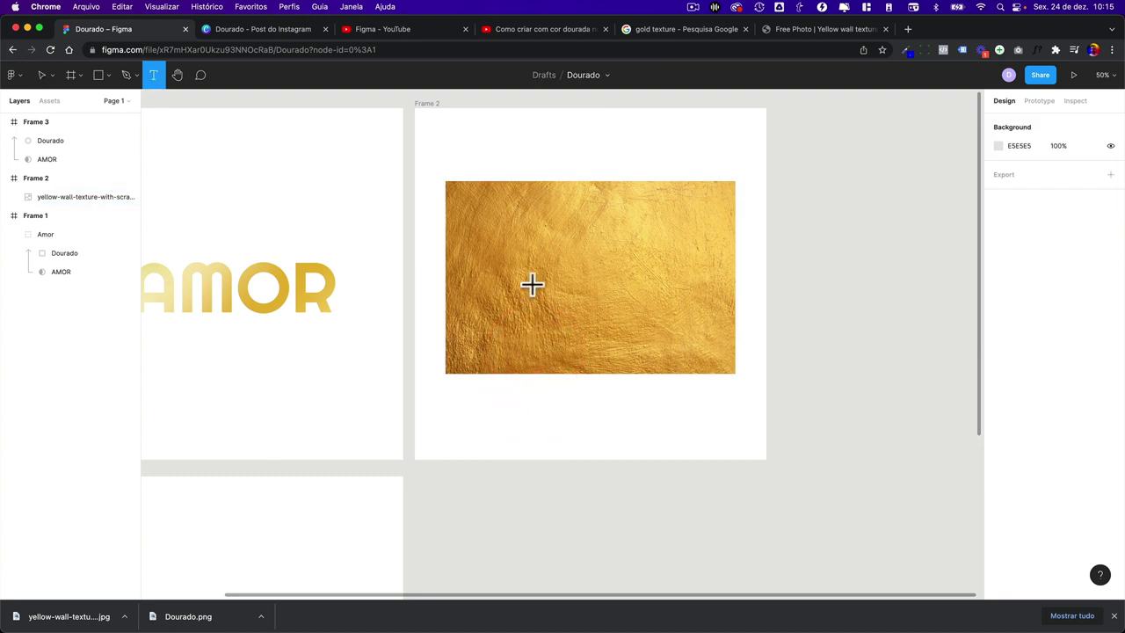
click(532, 283)
text(AMOR)
key(Escape)
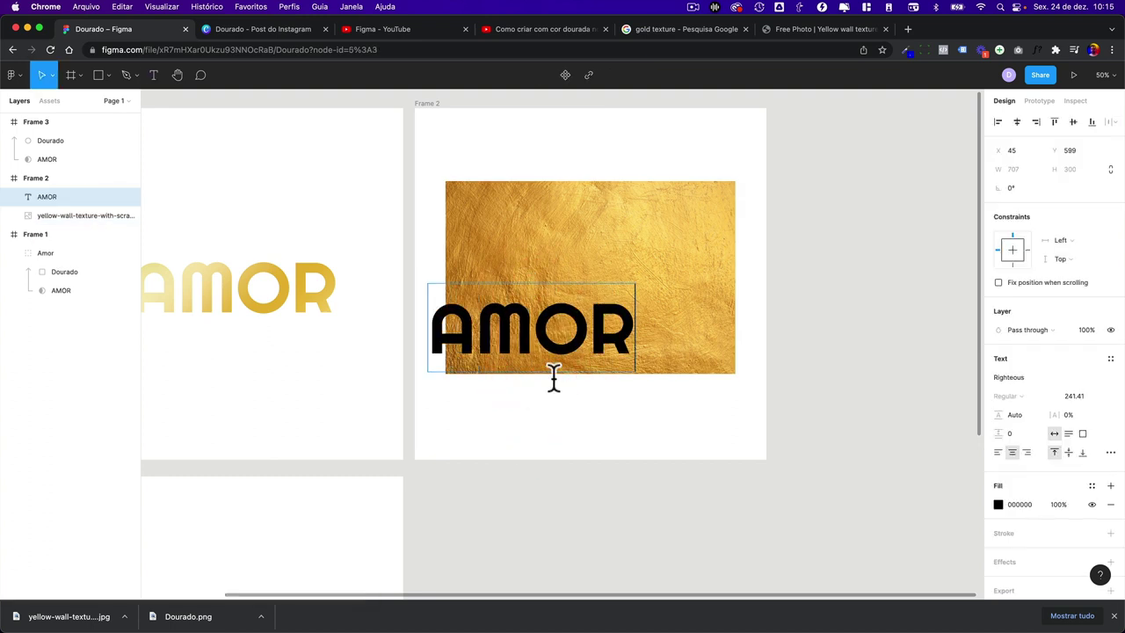
click(552, 381)
click(629, 274)
key(Delete)
click(618, 274)
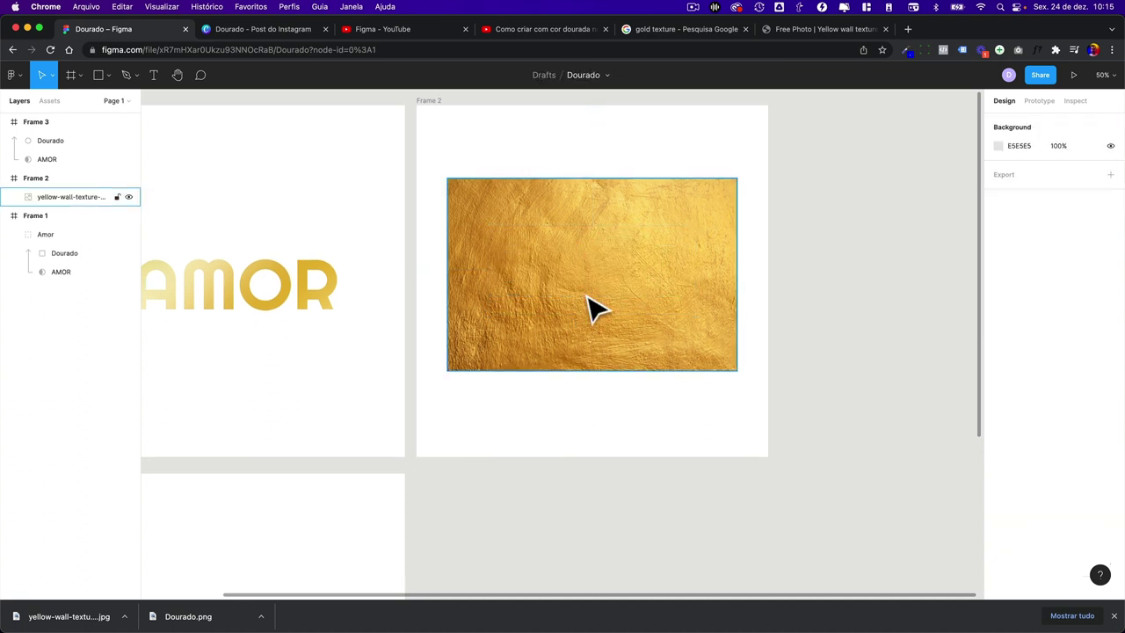
- Draw a large rounded star centred on the gold wall texture
key(o)
click(111, 75)
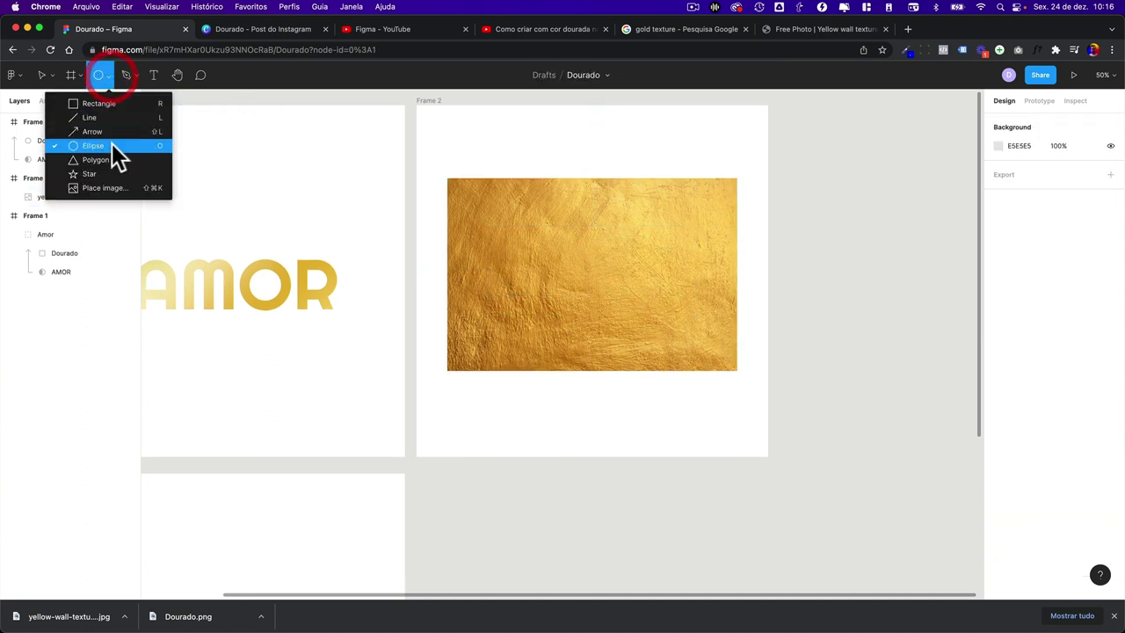
click(109, 168)
drag(586, 242, 727, 387)
drag(677, 326, 609, 289)
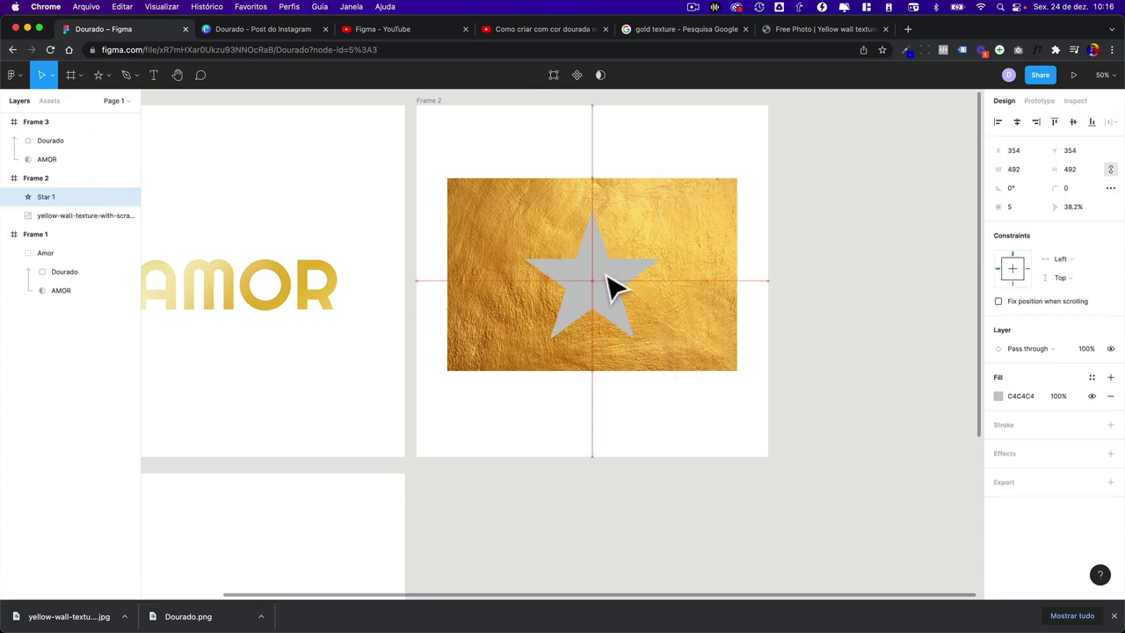
mouse_move(603, 243)
mouse_down()
mouse_move(619, 275)
mouse_move(592, 222)
mouse_up()
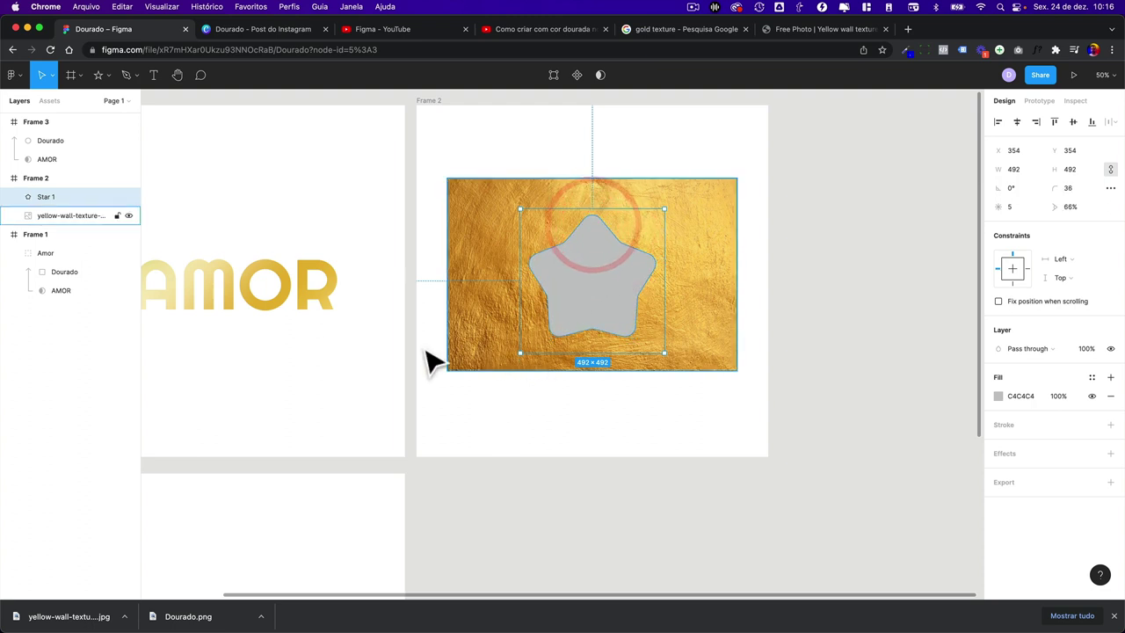
- Use Star 1 as a mask for the texture image and reposition the texture inside it
drag(48, 200, 49, 218)
click(49, 190)
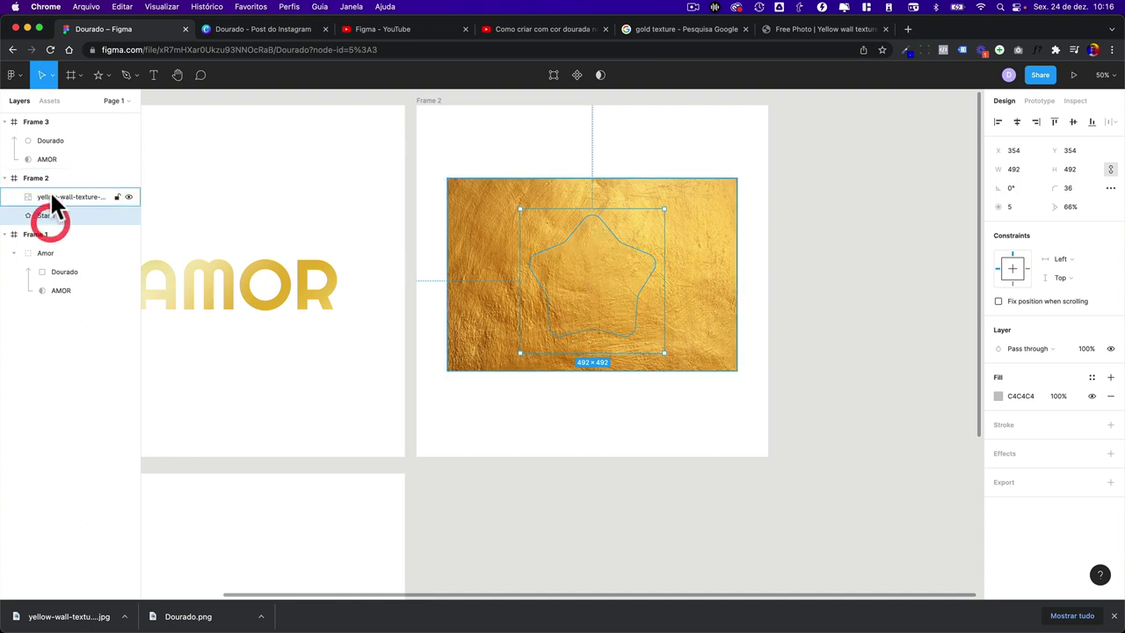
shift+click(50, 215)
right_click(50, 208)
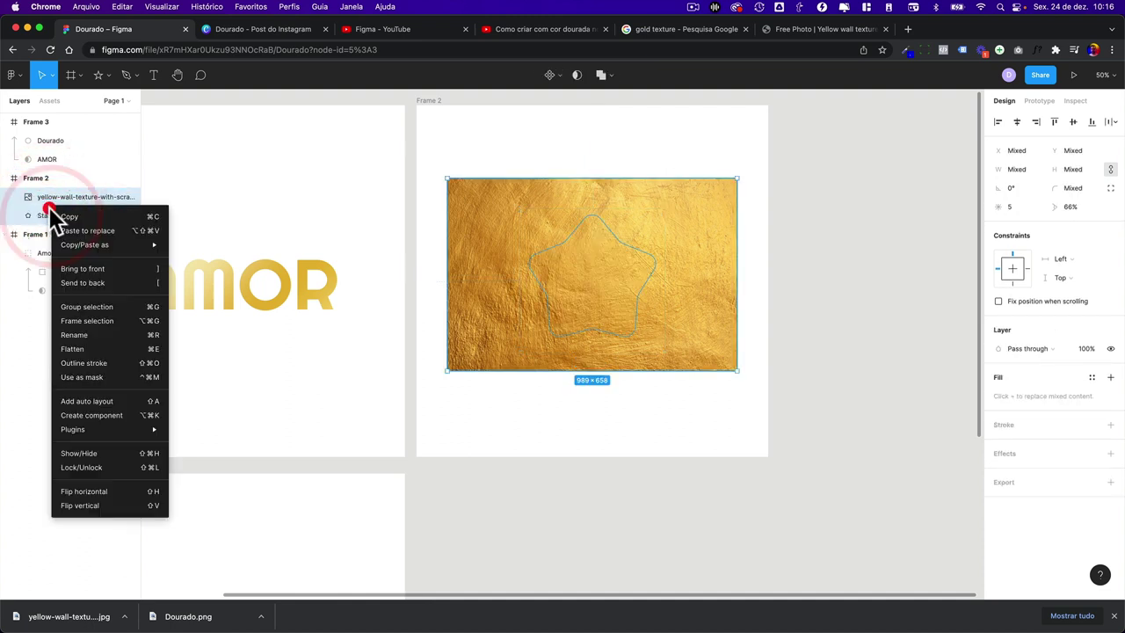
click(106, 376)
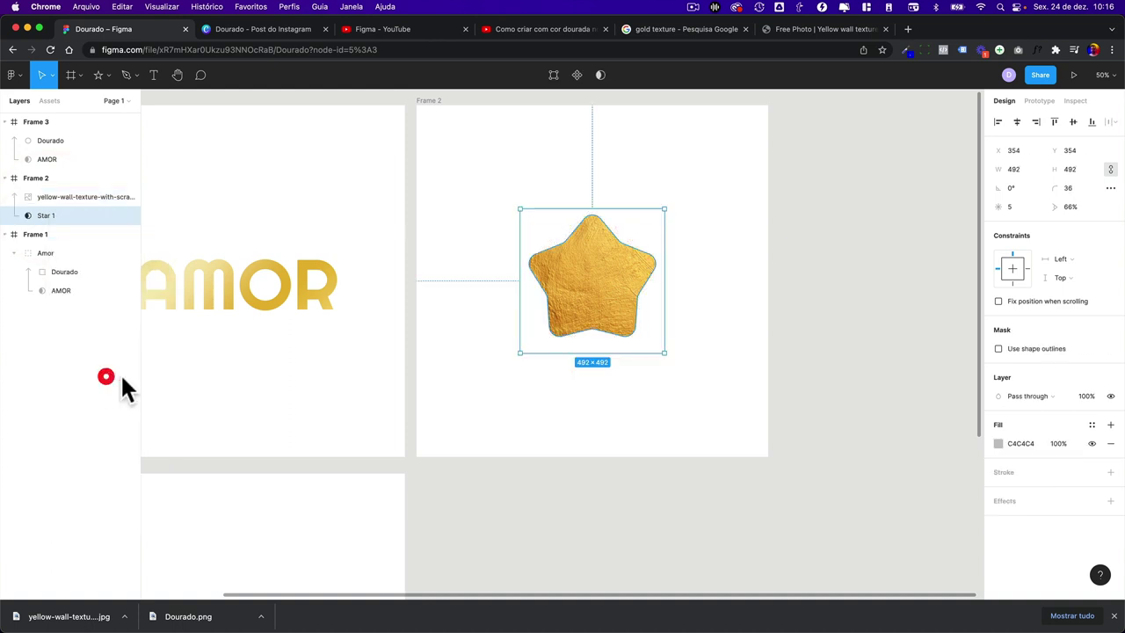
click(523, 410)
click(577, 318)
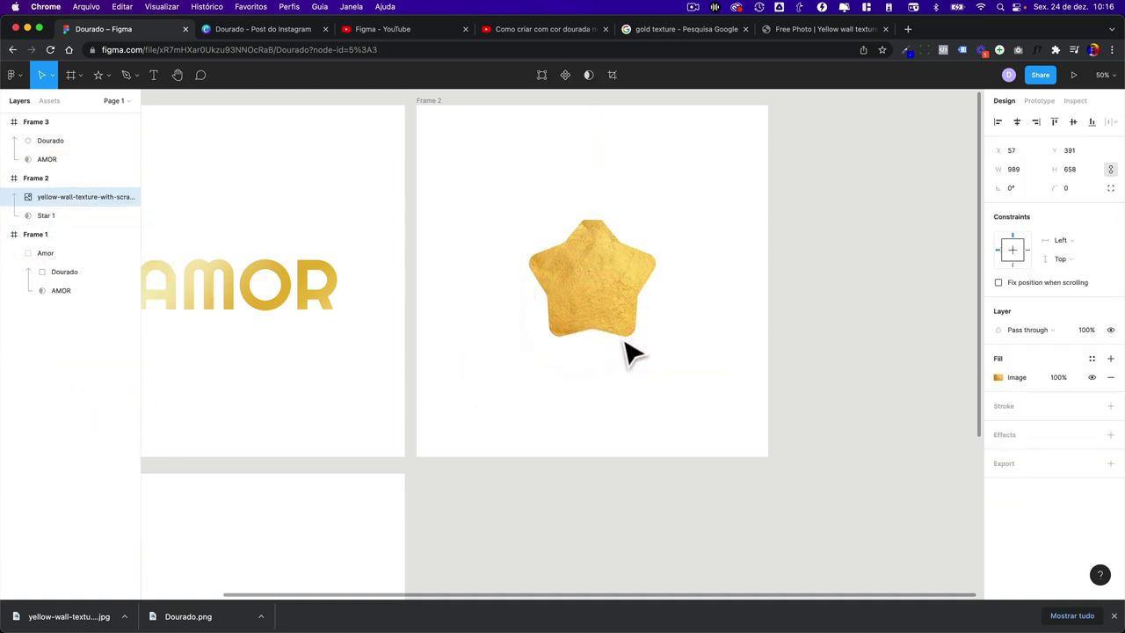
drag(619, 295, 626, 306)
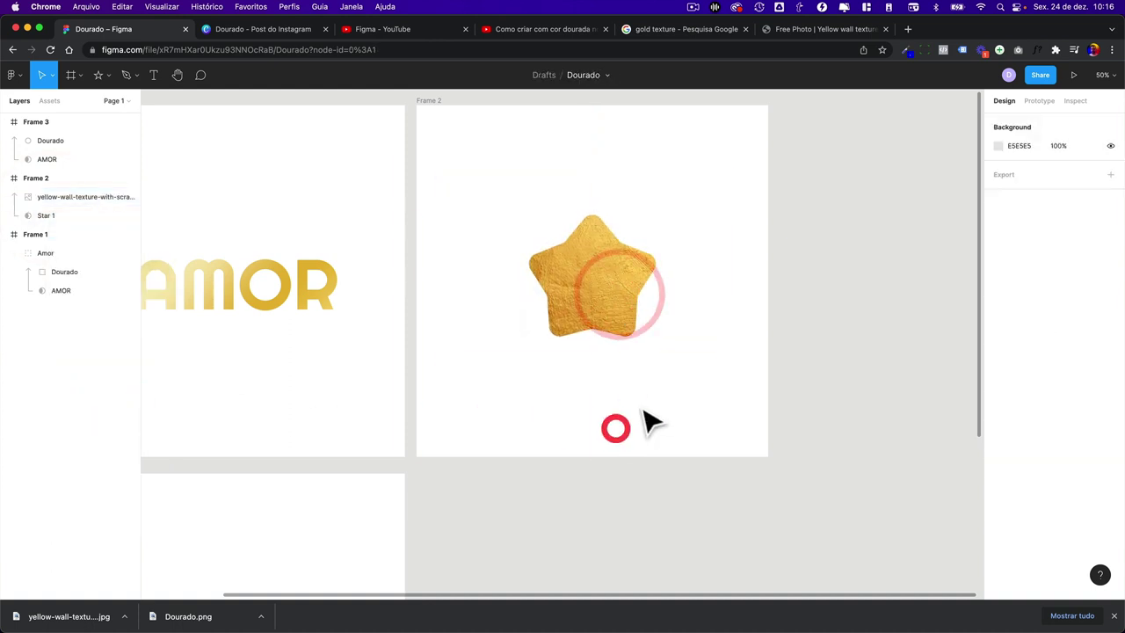
drag(620, 424, 545, 279)
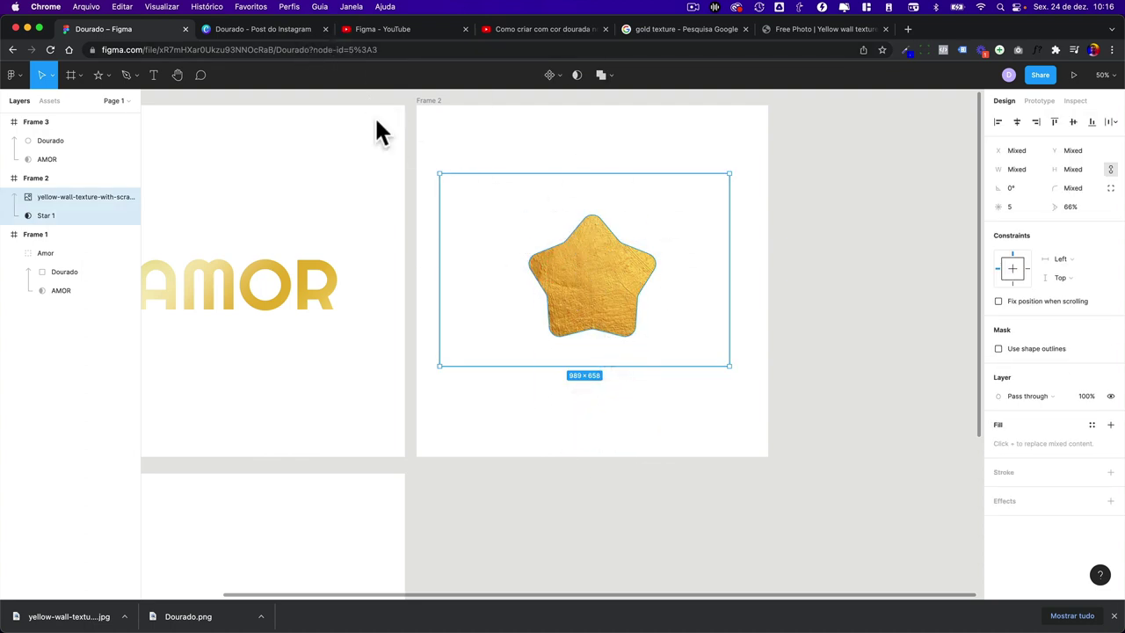
- Duplicate Frame 3 as a new Frame 4
click(577, 170)
scroll(578, 264, down, 4)
key(minus)
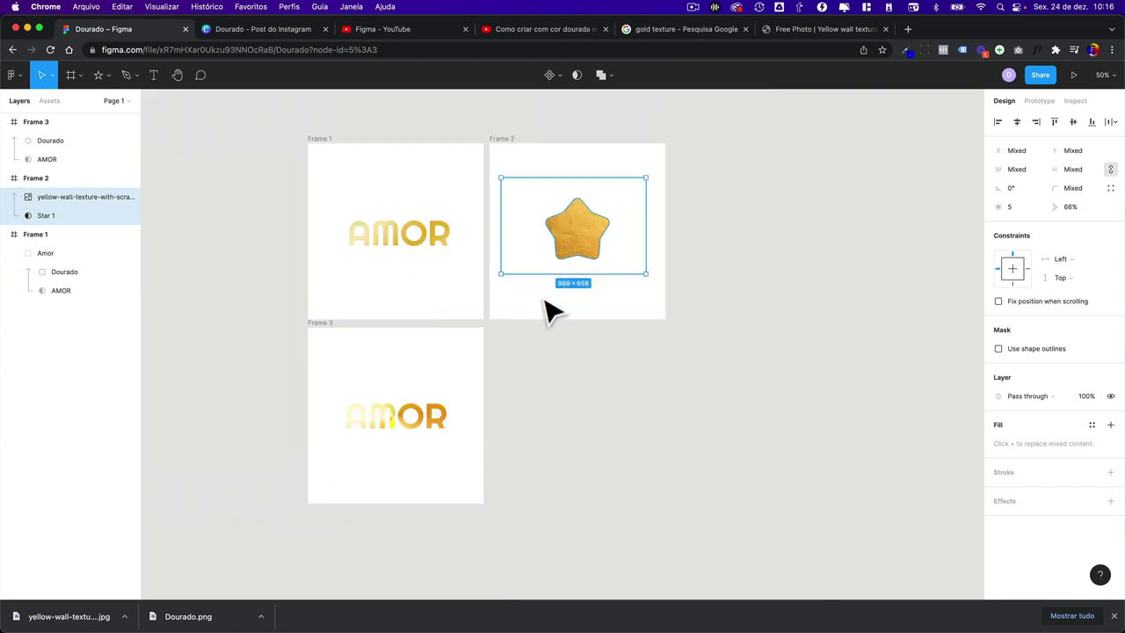
click(321, 322)
key(super+d)
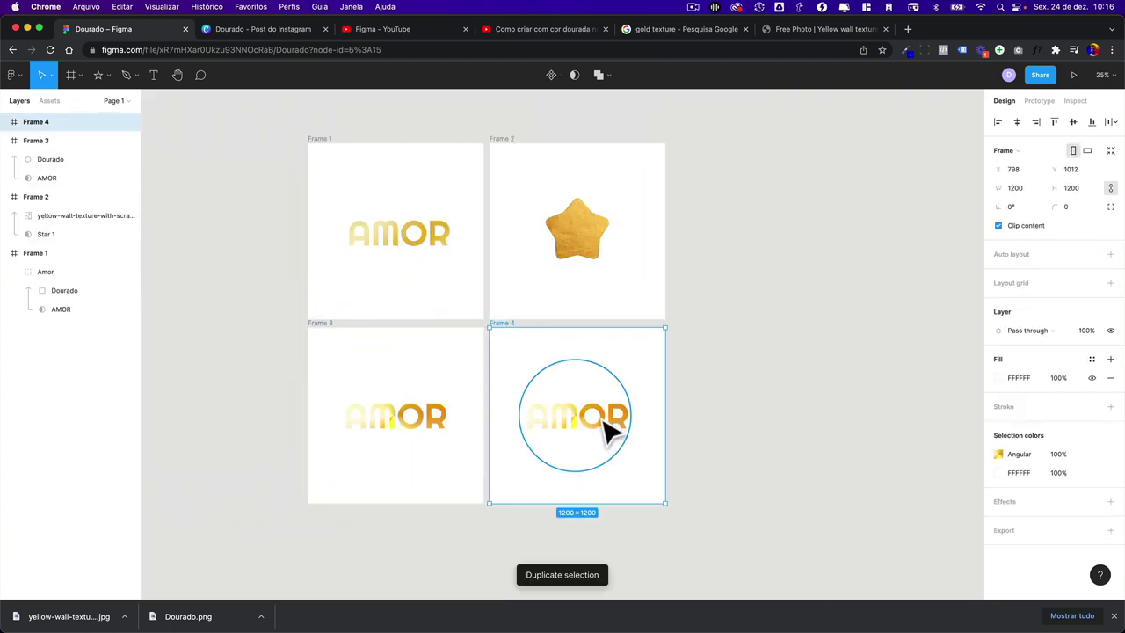
- Delete the AMOR text in Frame 4 and centre the gold gradient circle
click(598, 420)
click(567, 442)
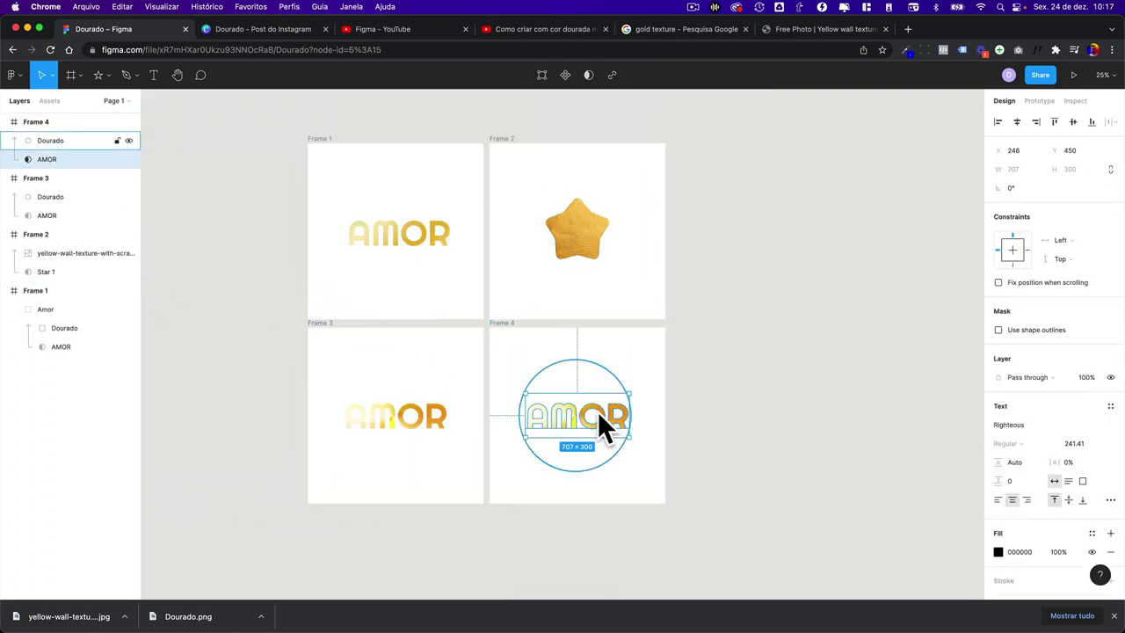
mouse_move(47, 159)
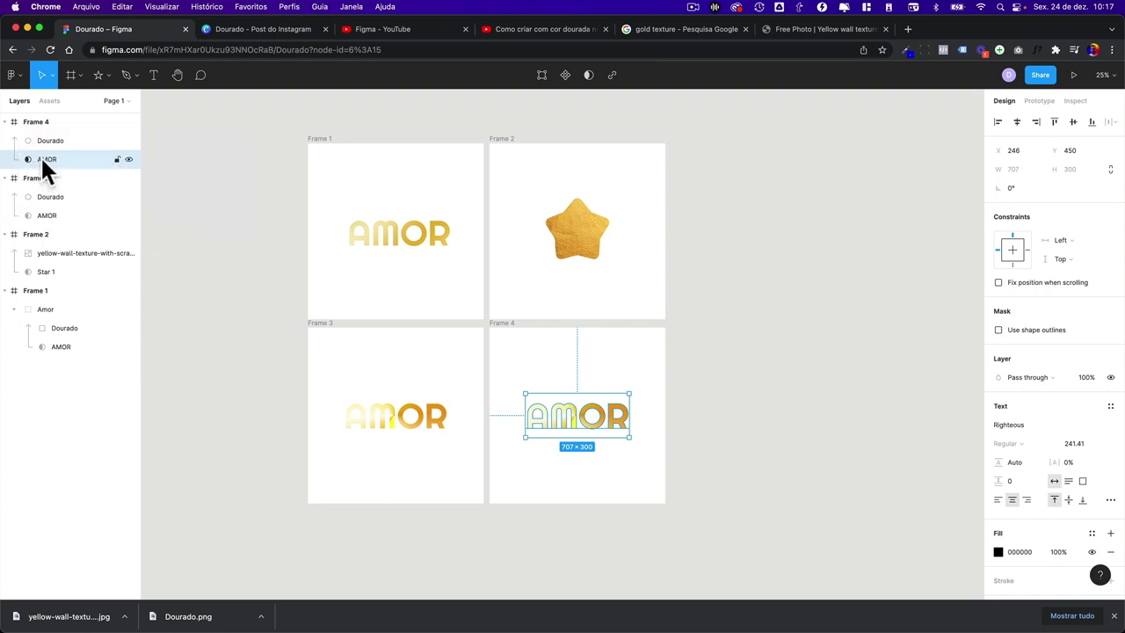
key(Delete)
click(50, 143)
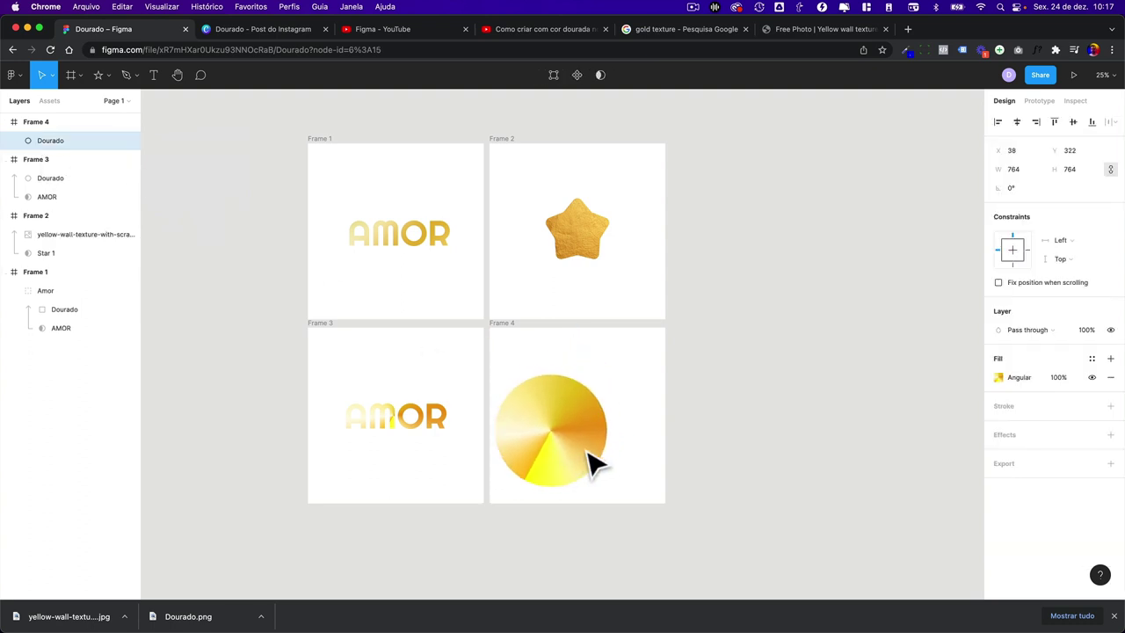
drag(591, 464, 600, 434)
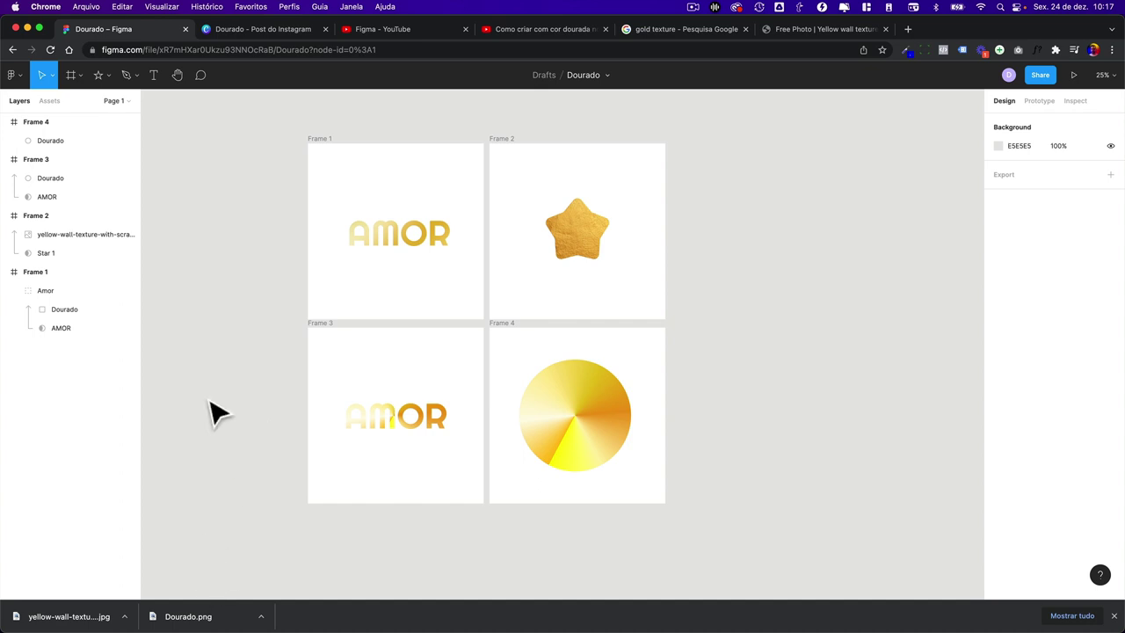
- Import Dourado.png into Frame 4 and position the lettering over the gold circle
click(110, 76)
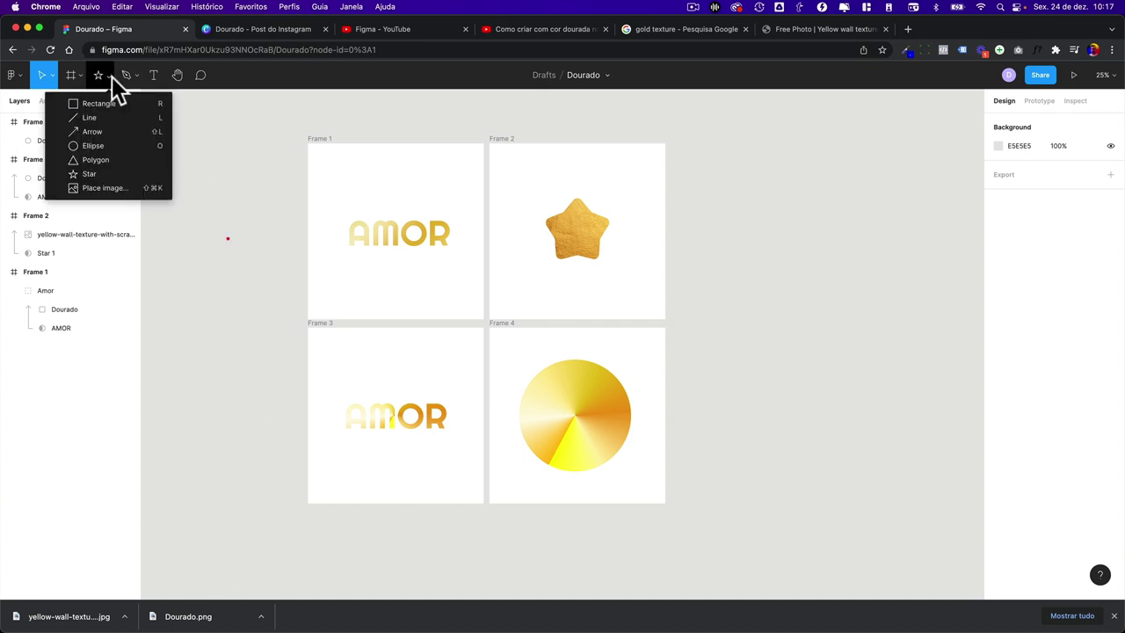
click(112, 184)
click(374, 201)
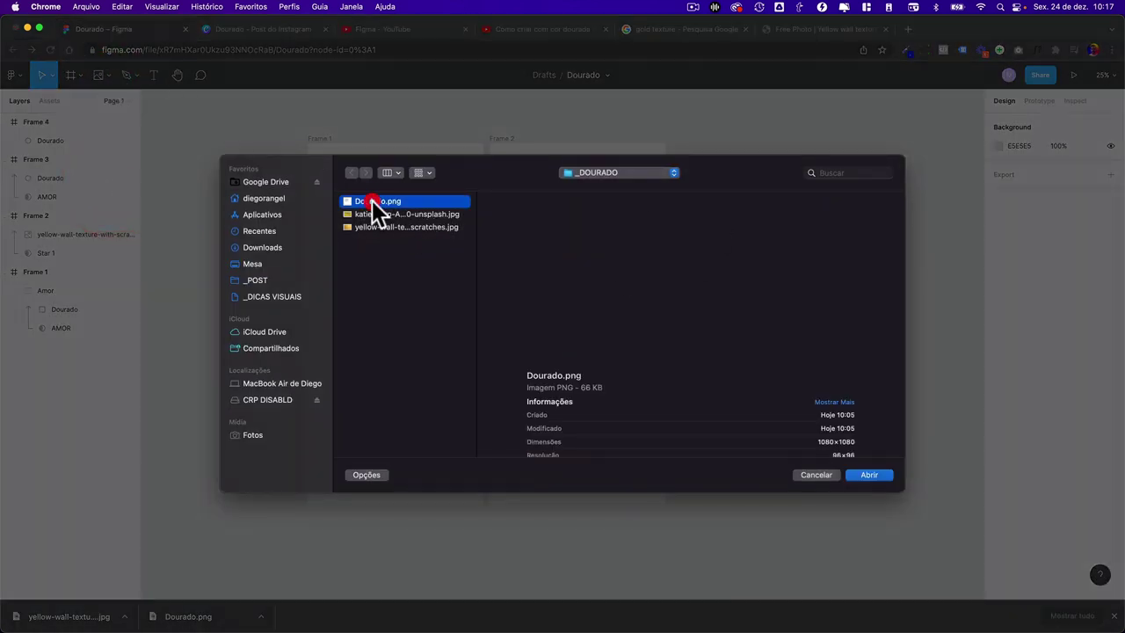
click(862, 474)
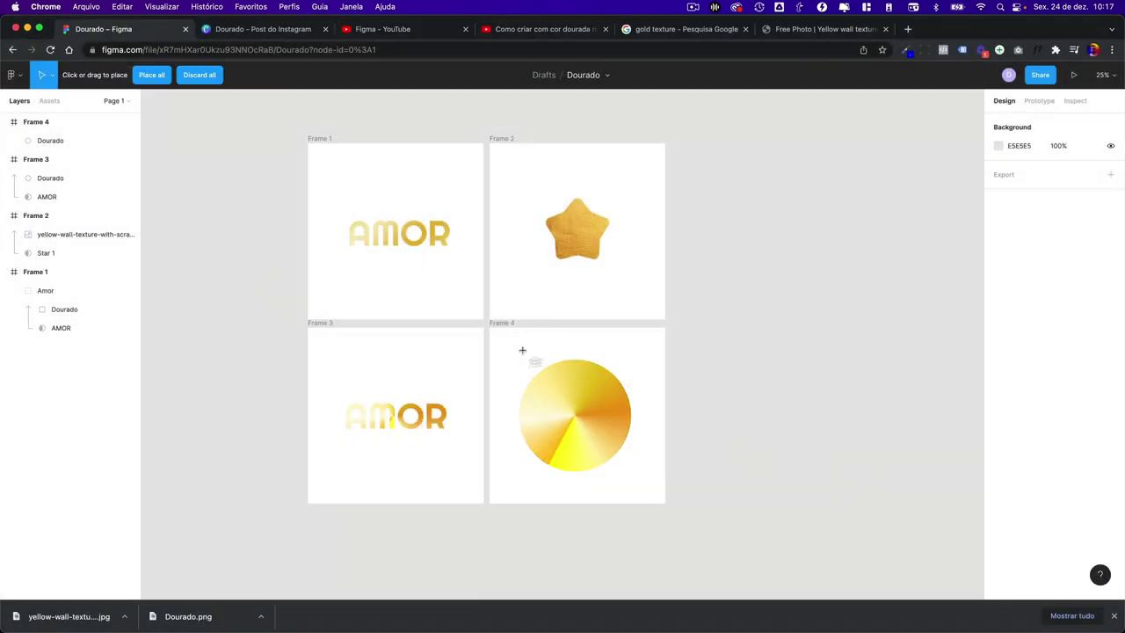
click(522, 350)
mouse_move(527, 364)
mouse_down()
mouse_move(612, 466)
mouse_move(600, 452)
mouse_up()
key(Delete)
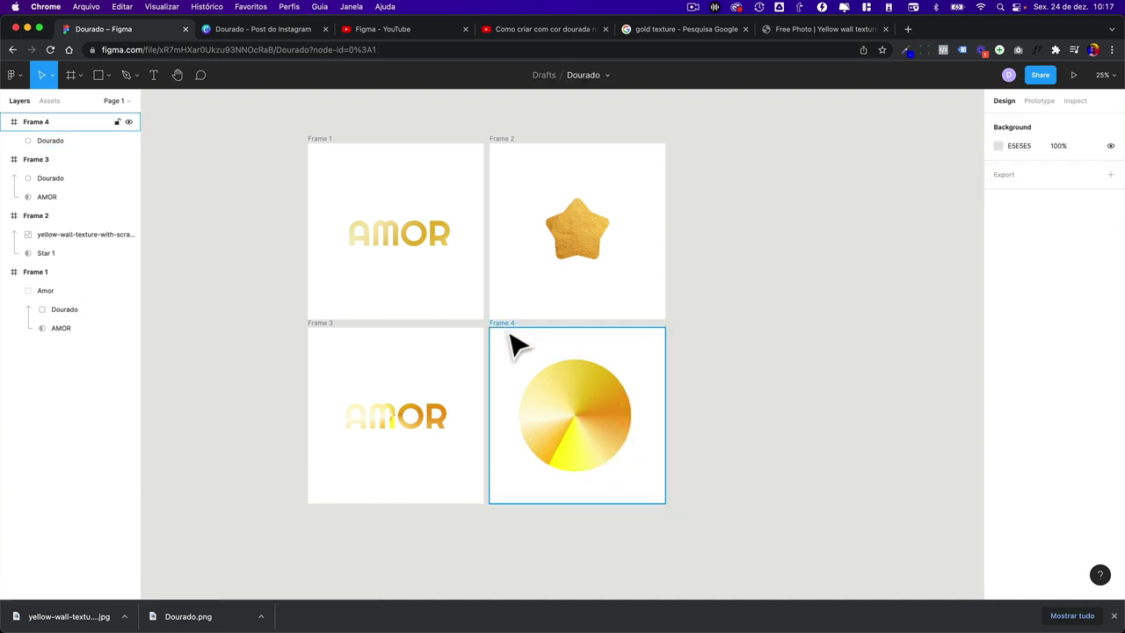
key(super+z)
key(super+equal)
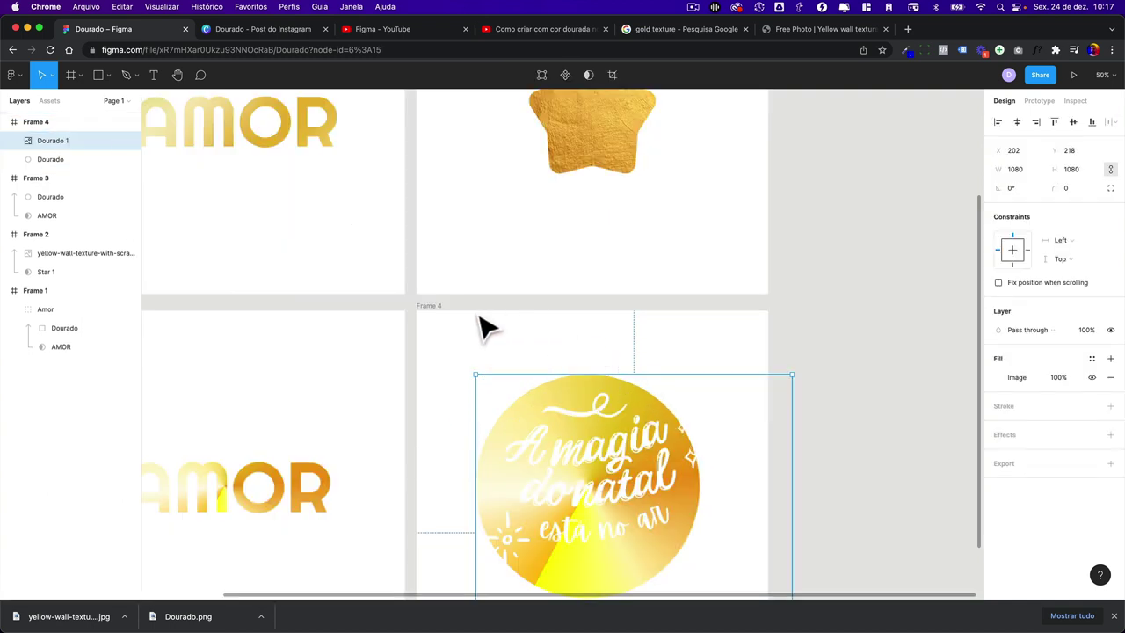
click(440, 304)
- Set Frame 4's fill colour to black 000000
scroll(753, 365, down, 5)
click(998, 472)
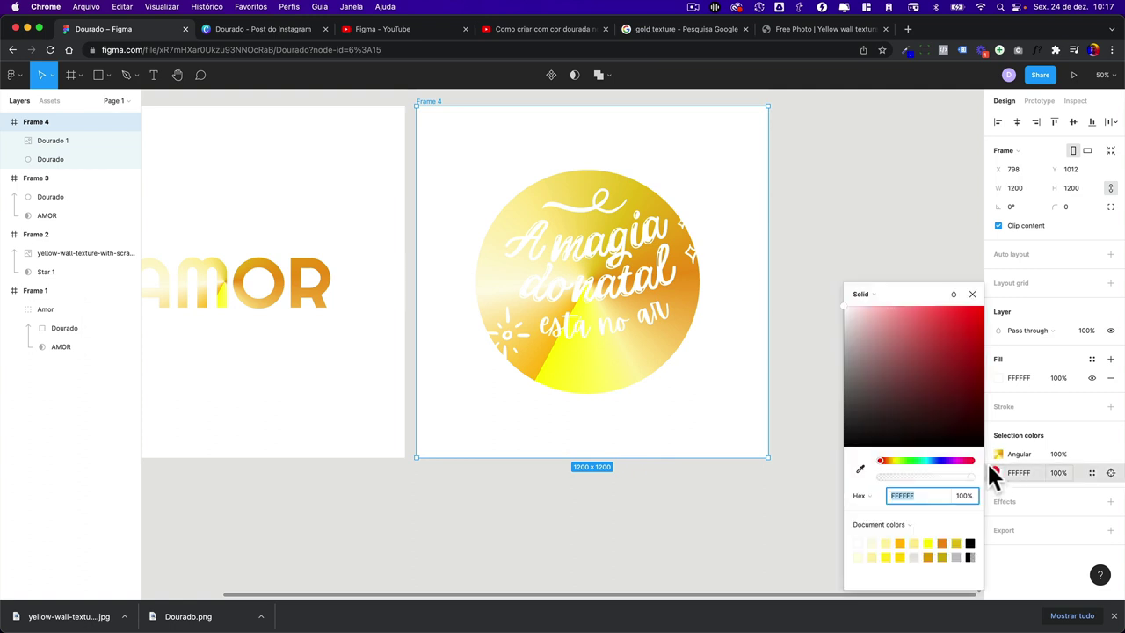
text(000000)
key(Return)
- Move the lettering image over the circle and trim it to 814×692
click(791, 479)
mouse_move(619, 308)
mouse_down()
mouse_move(606, 312)
mouse_move(620, 277)
mouse_up()
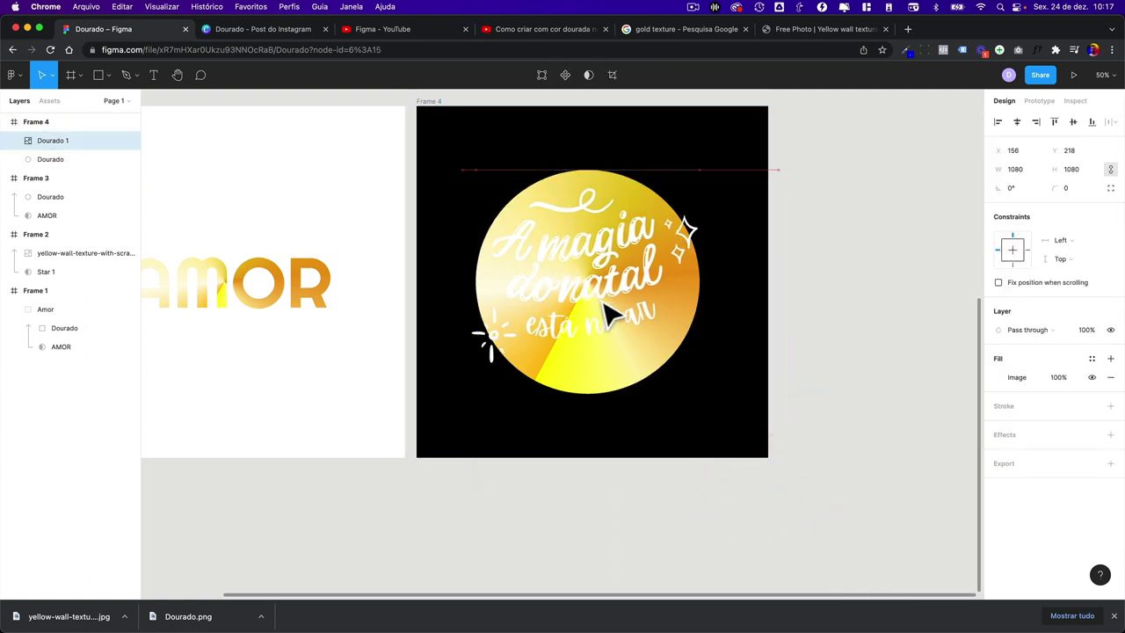
scroll(620, 277, up, 2)
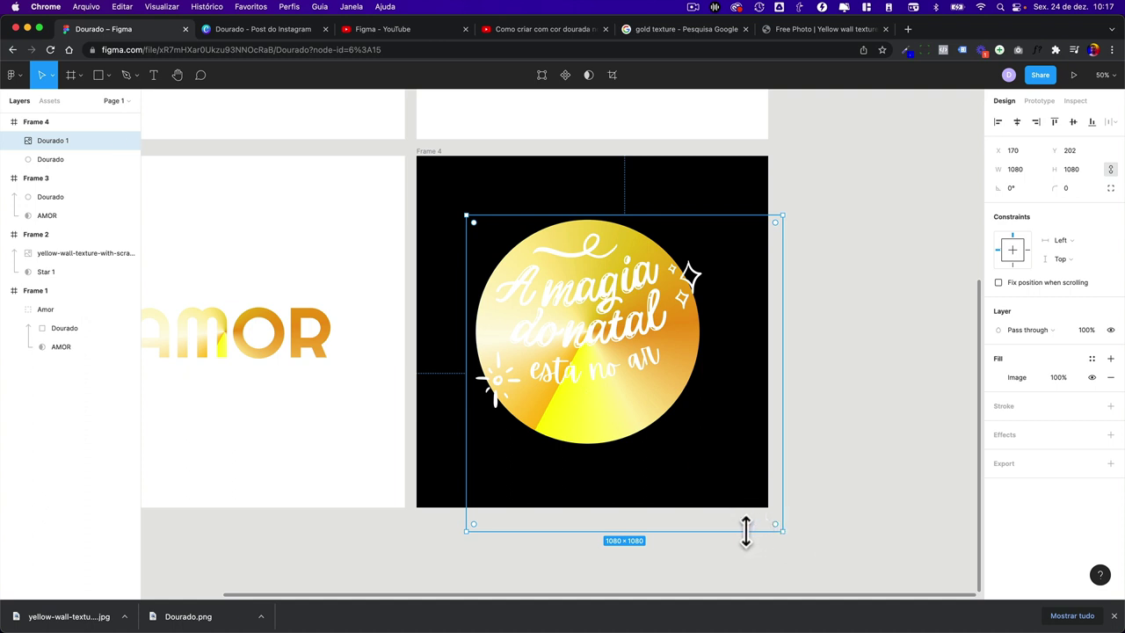
scroll(665, 545, up, 1)
drag(652, 535, 644, 445)
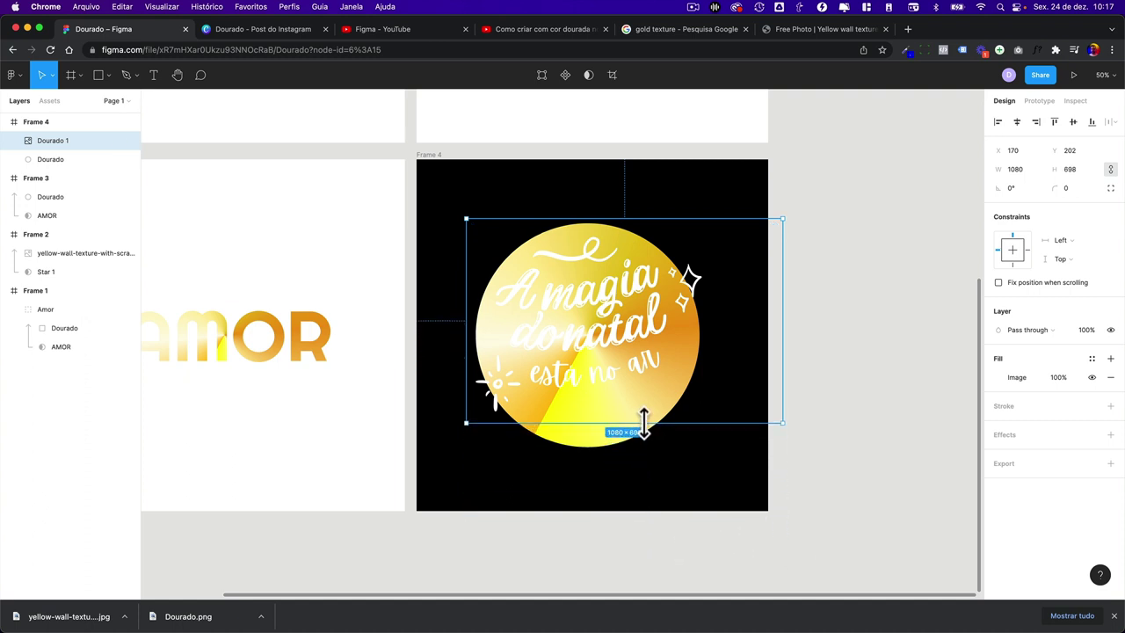
drag(781, 360, 708, 348)
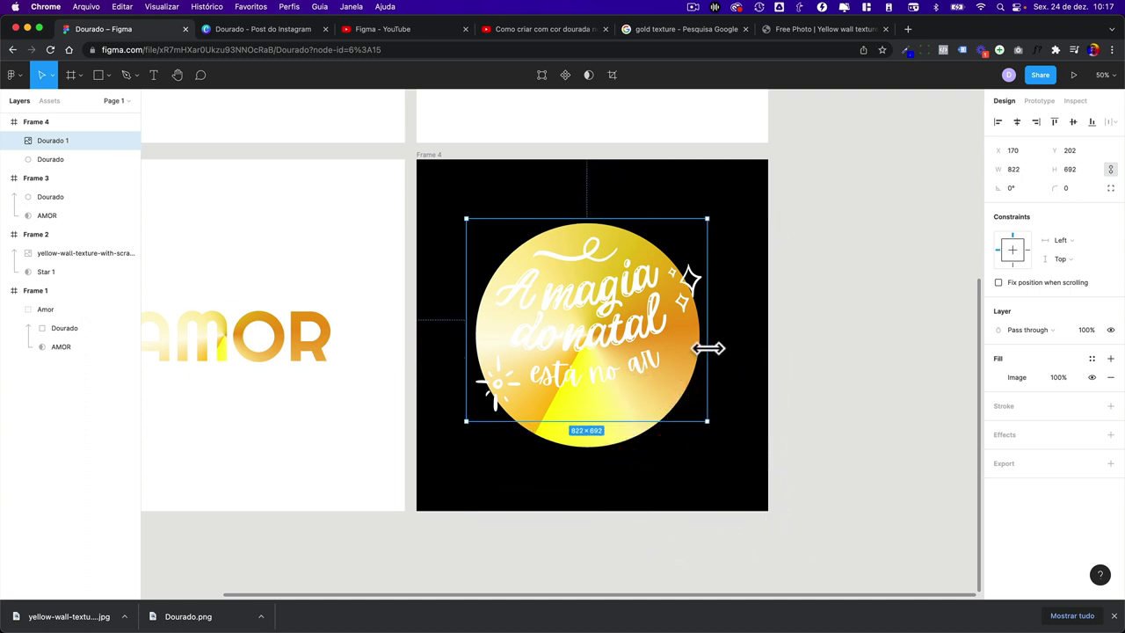
- Enlarge the gold gradient circle to 928×928 so it covers the lettering
click(810, 344)
click(583, 334)
click(552, 231)
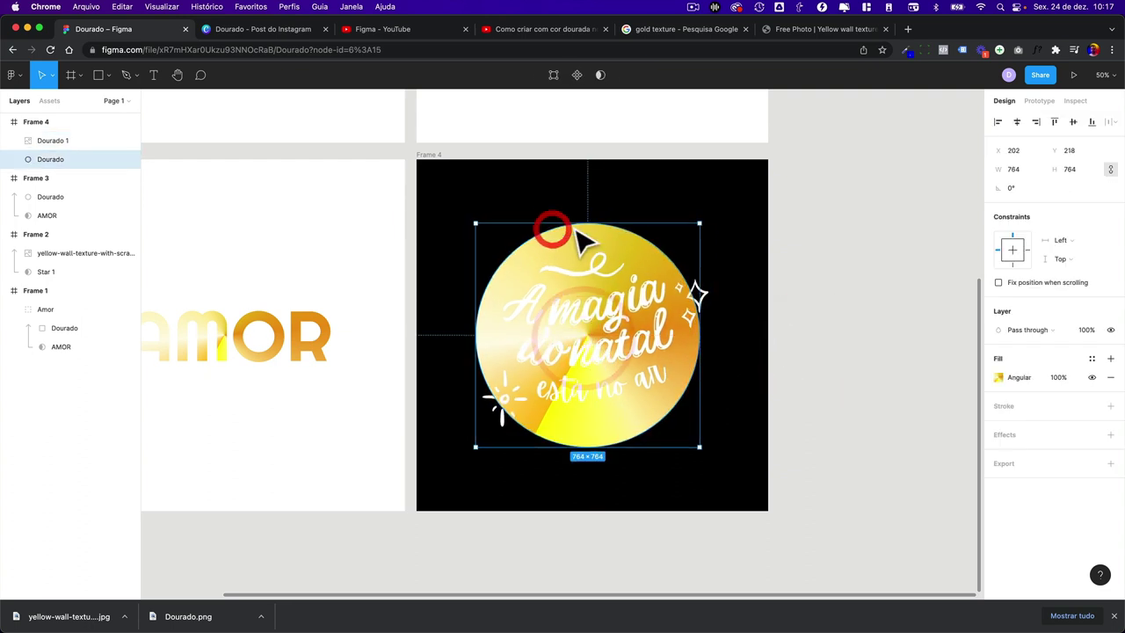
drag(700, 223, 721, 198)
click(589, 327)
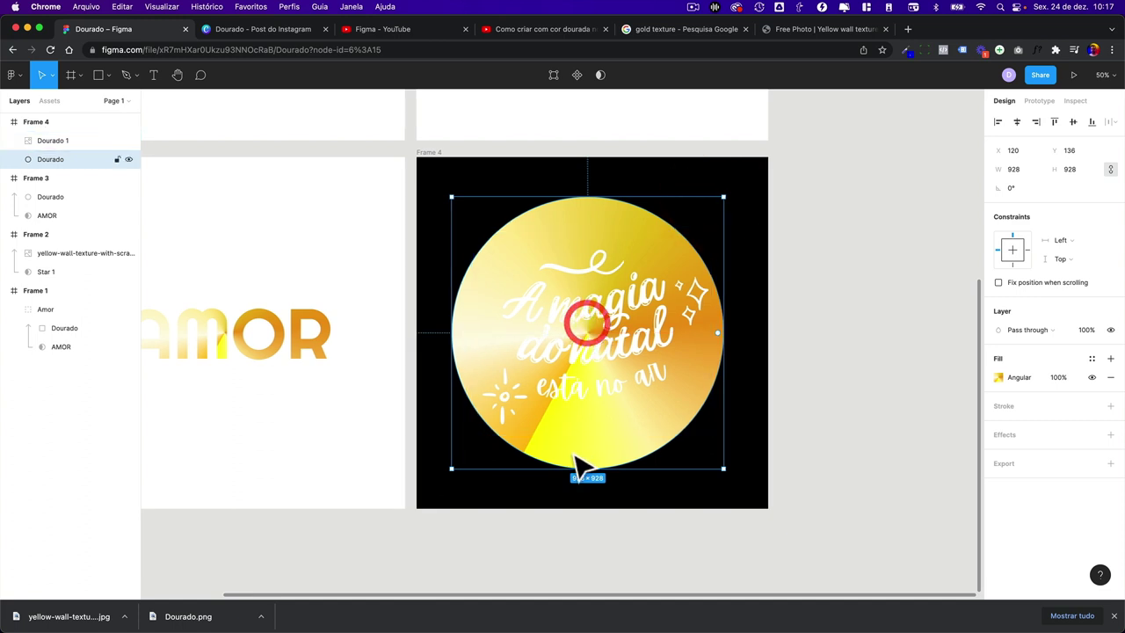
- Rename the lettering image layer 'canva' and move it below the gold circle layer
click(45, 140)
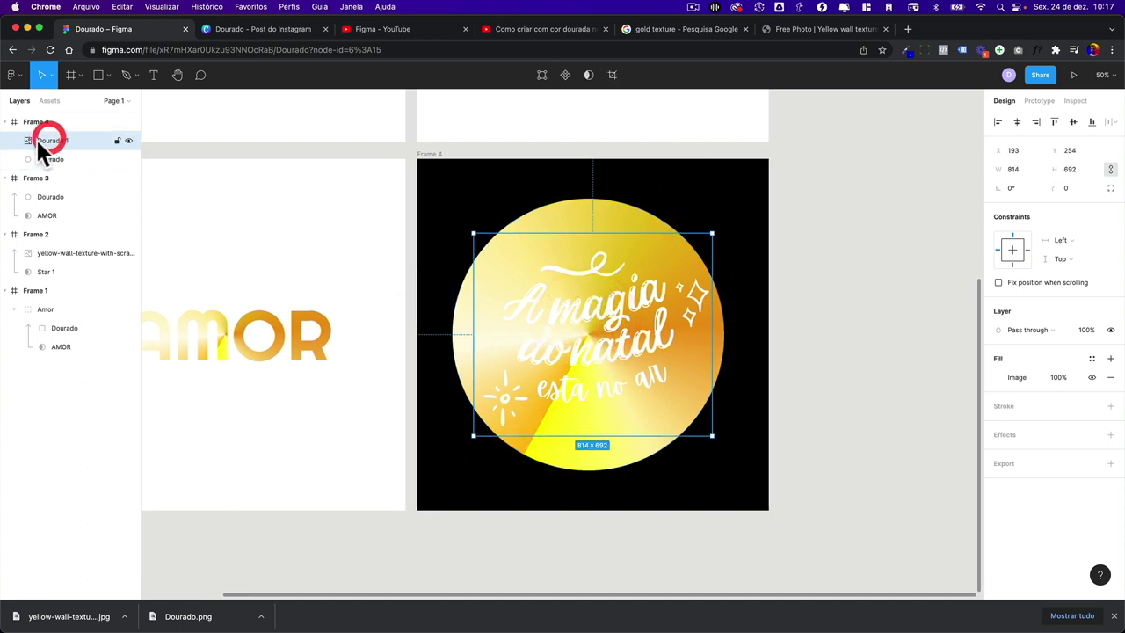
double_click(56, 141)
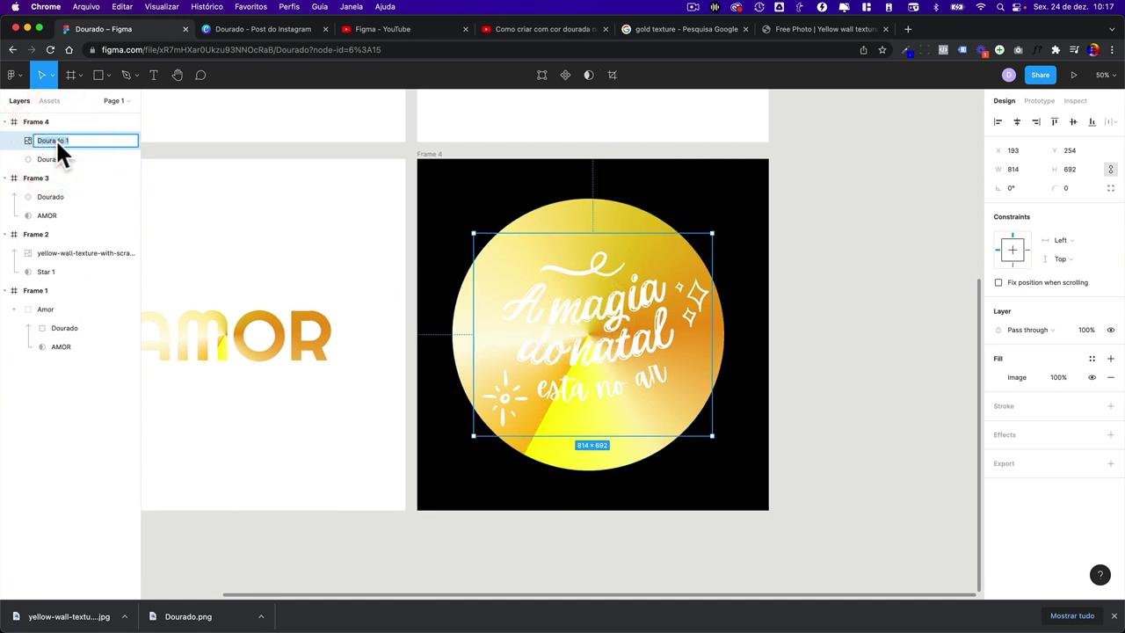
text(canva)
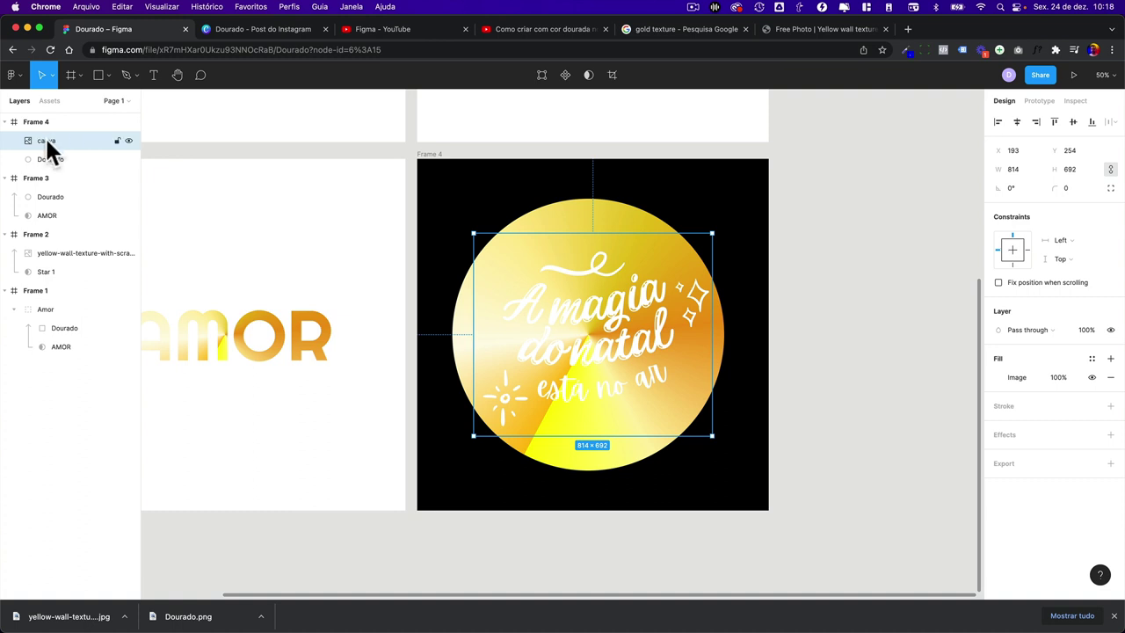
drag(46, 139, 45, 161)
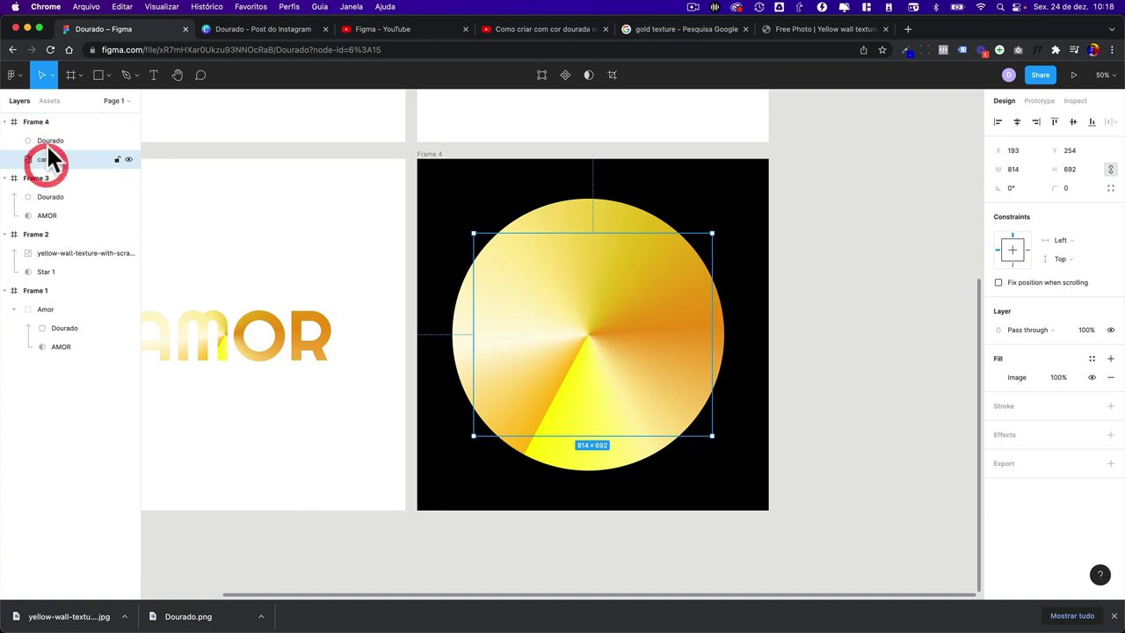
- Select the gold circle and canva layers together and apply Use as mask
click(48, 141)
shift+click(50, 156)
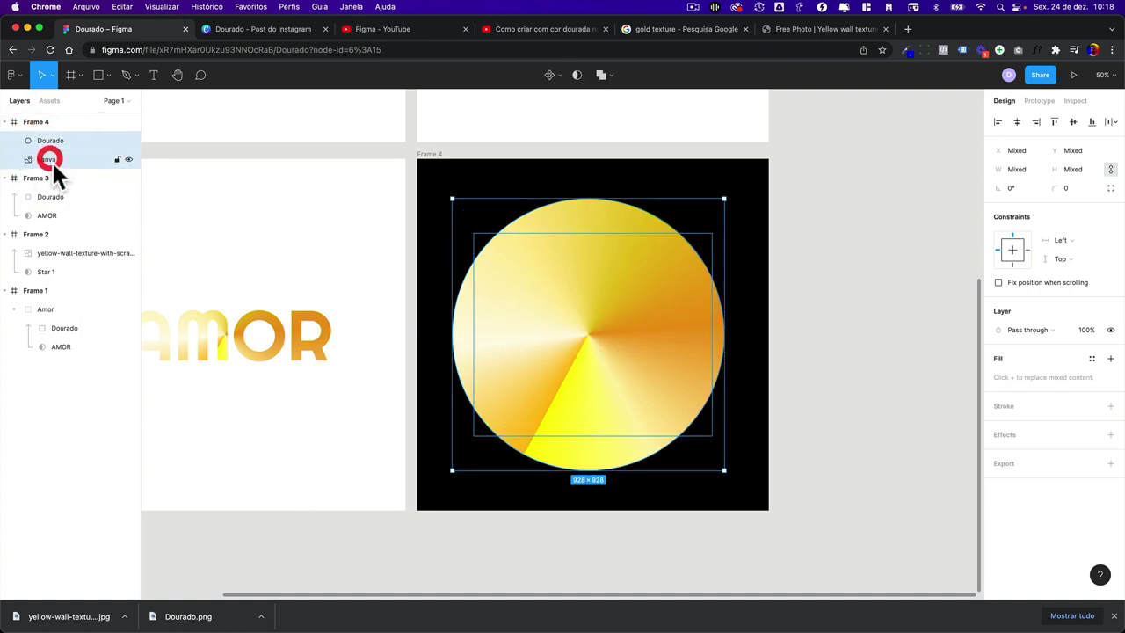
right_click(53, 157)
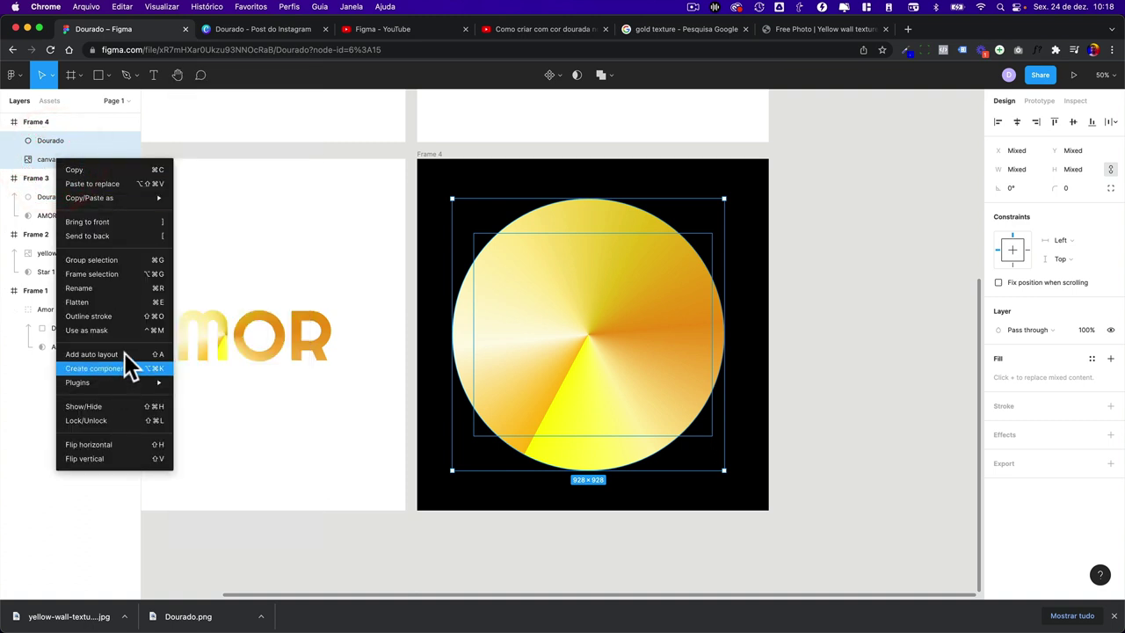
click(705, 146)
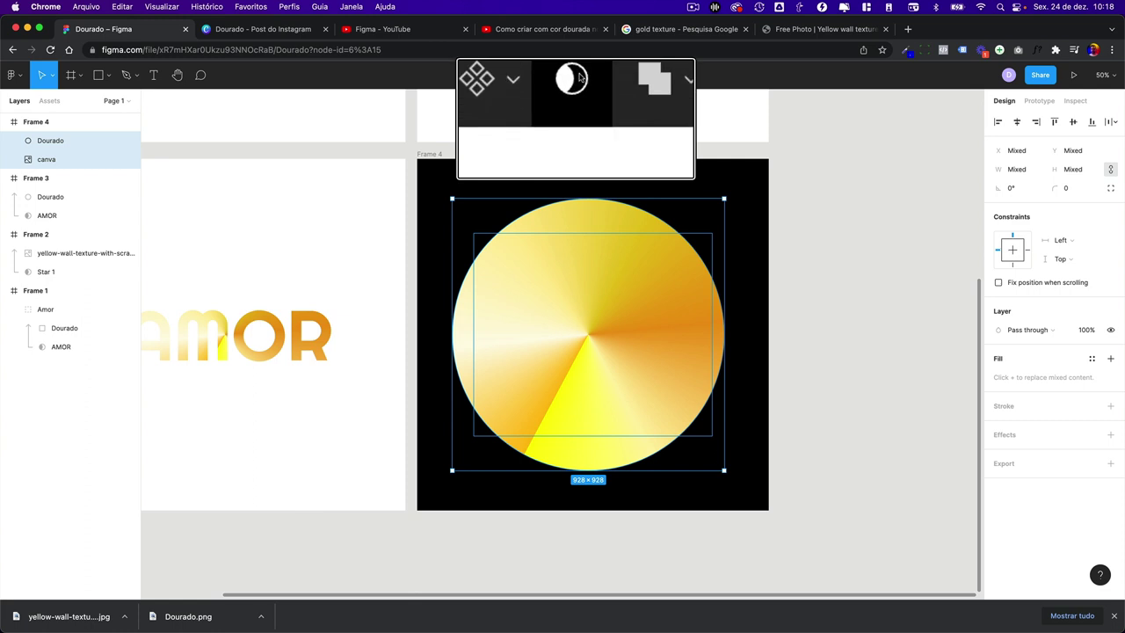
click(577, 74)
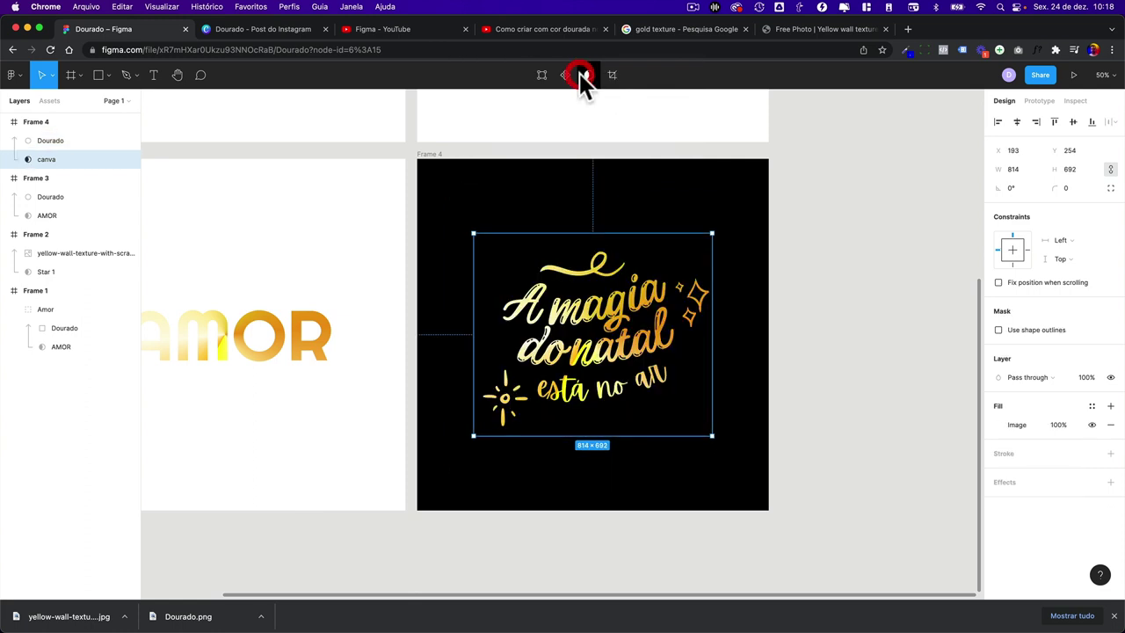
- Remove the mask from the canva layer so the full gold circle shows again
click(781, 331)
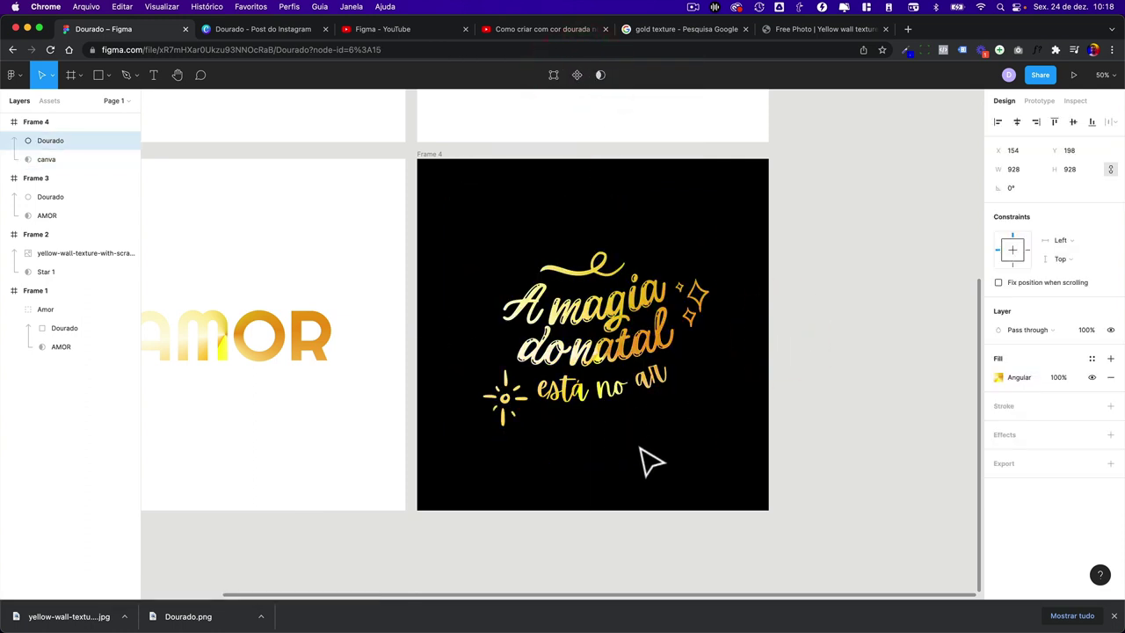
click(638, 434)
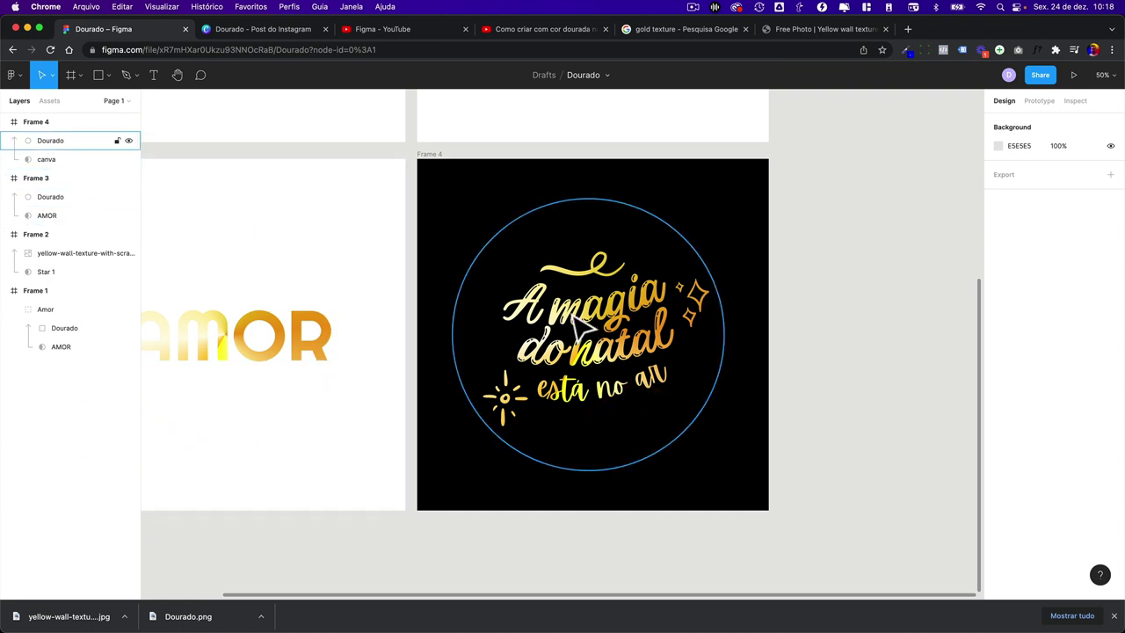
click(105, 158)
key(ctrl+super+m)
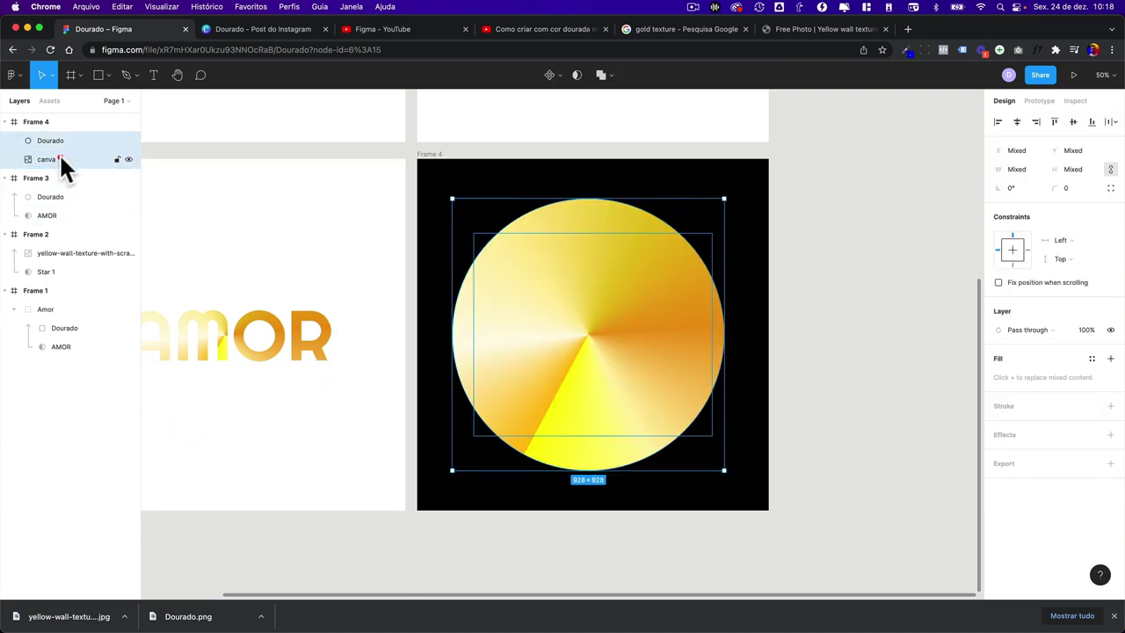
click(59, 153)
- Check the star's gold texture image, then pan right to empty canvas space
scroll(553, 327, up, 5)
scroll(563, 316, down, 1)
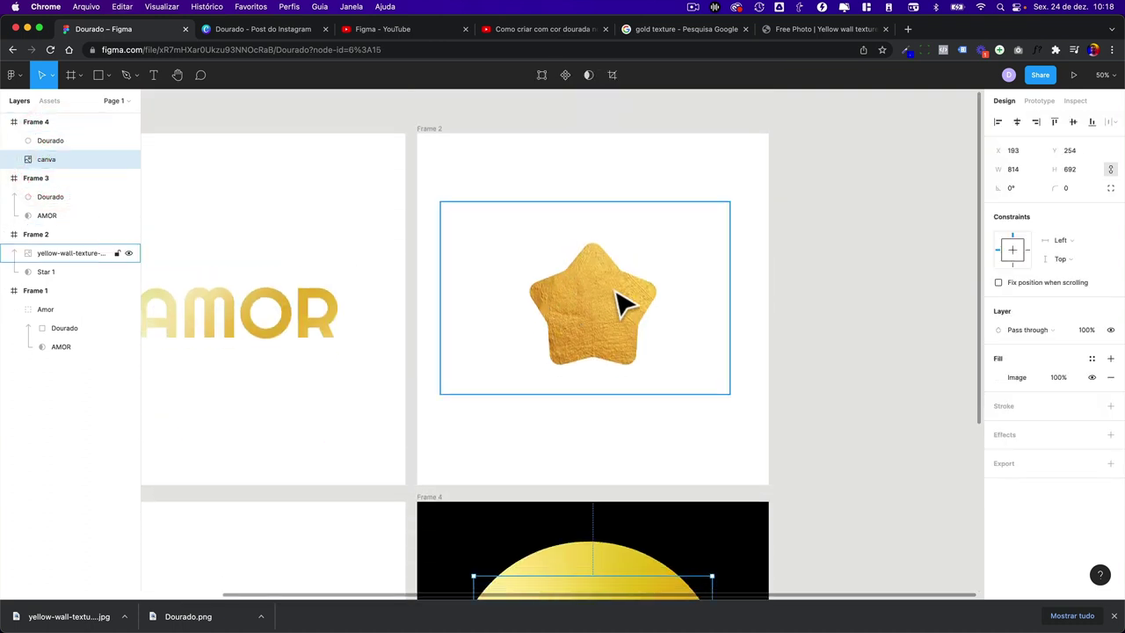
click(610, 289)
scroll(518, 198, right, 5)
click(528, 181)
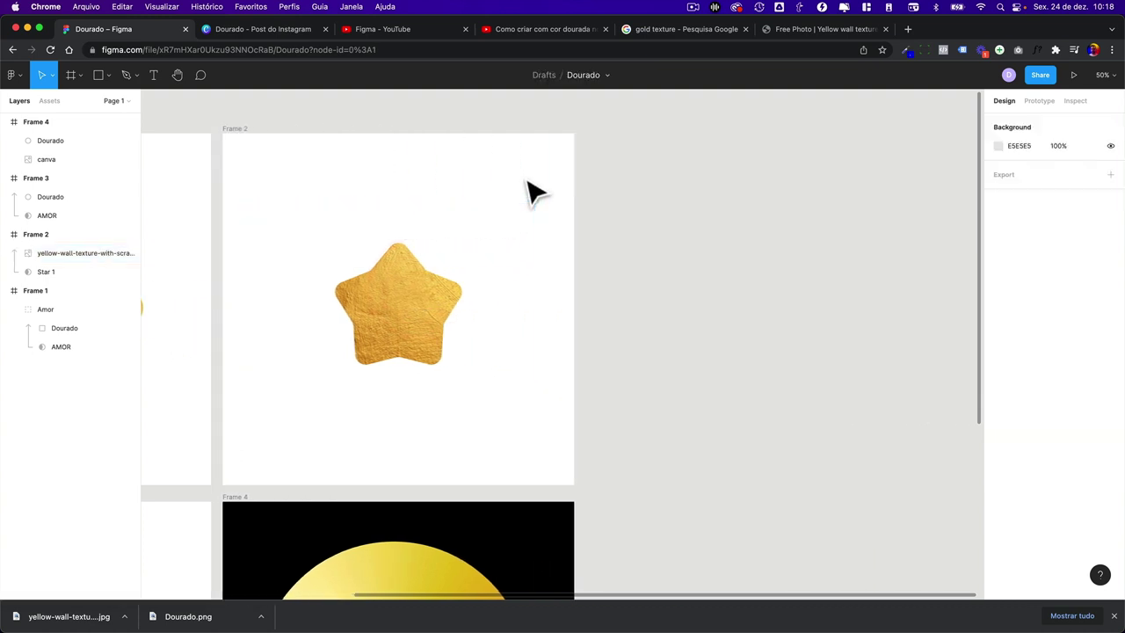
scroll(603, 202, right, 2)
- Draw a new Frame 5 and paste the canva lettering into it
scroll(562, 176, right, 1)
key(f)
drag(539, 147, 921, 483)
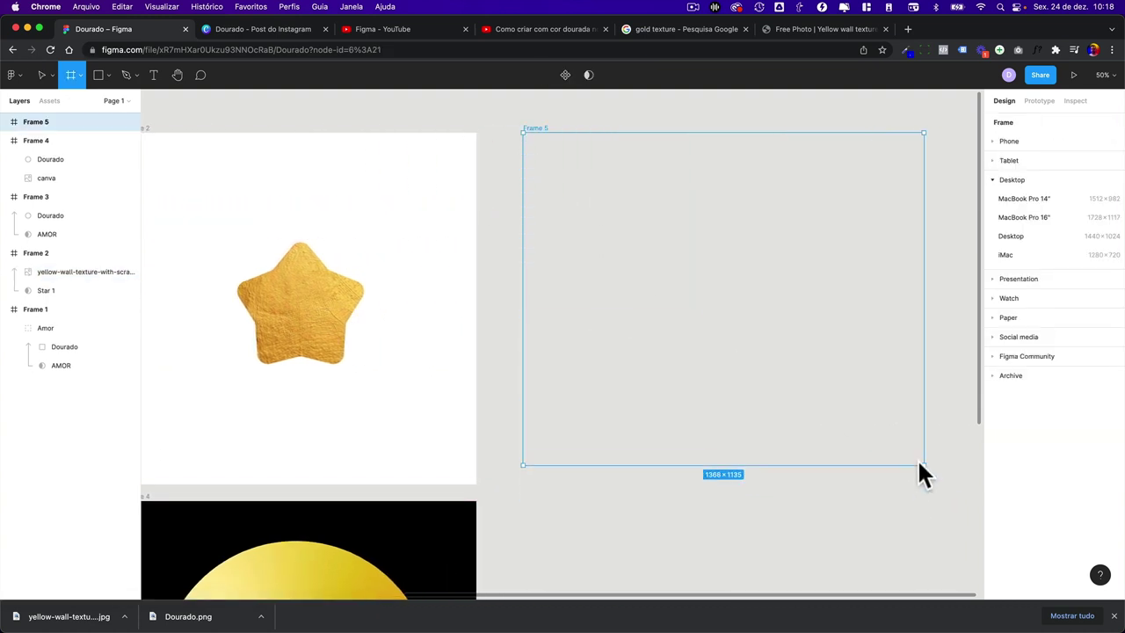
scroll(695, 334, right, 3)
key(cmd+v)
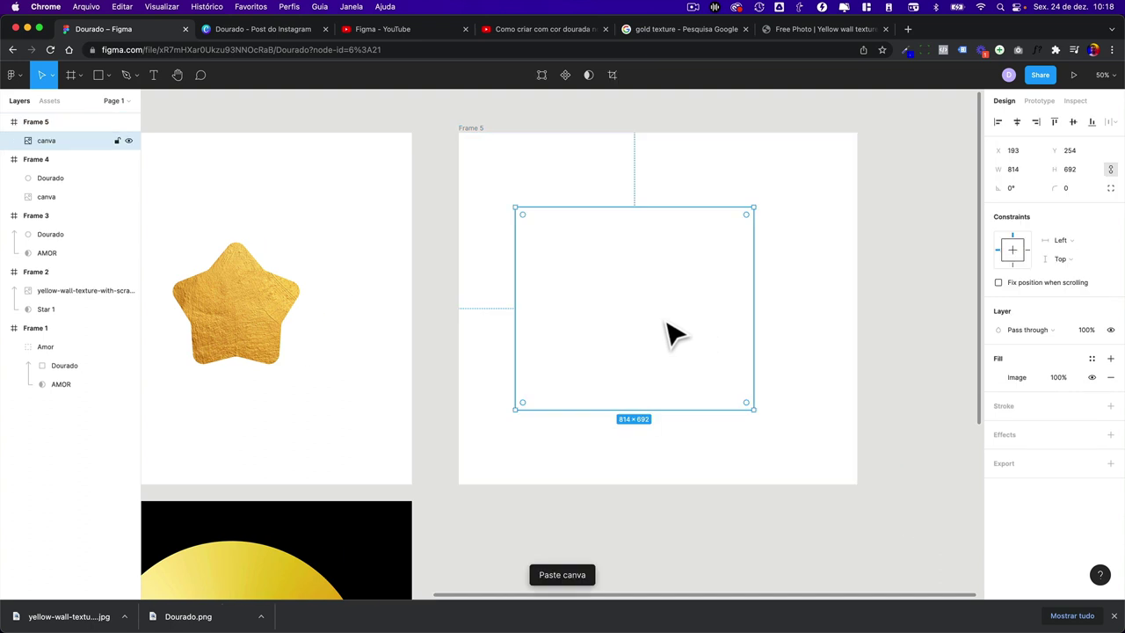
drag(641, 318, 615, 294)
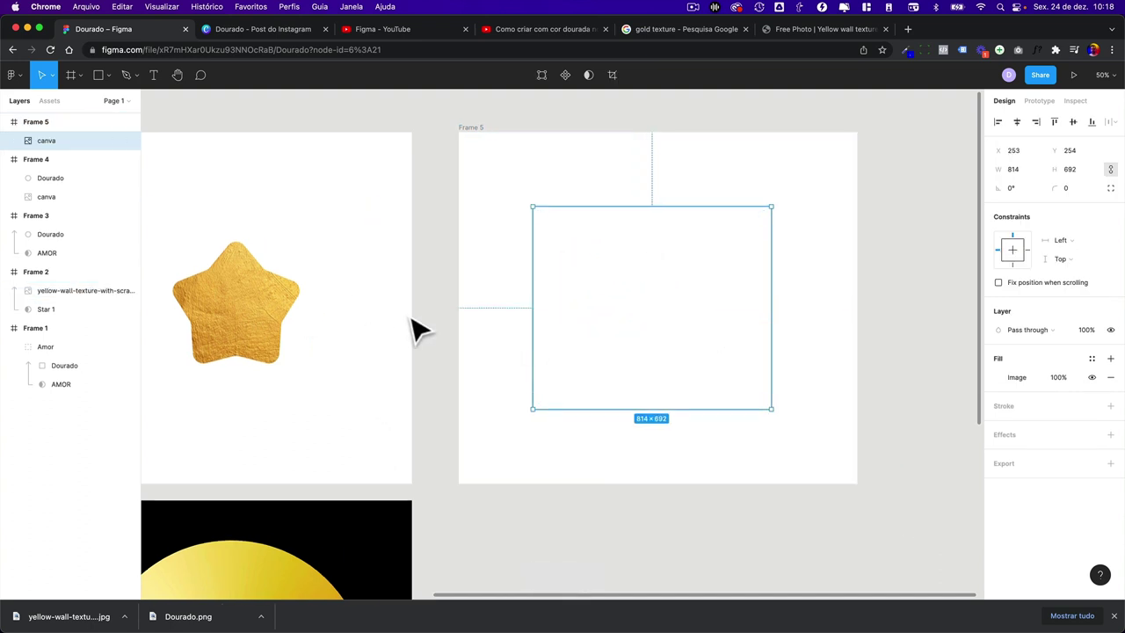
- Add the downloaded yellow wall texture image to Frame 5 and resize it to 2092×1392
drag(93, 603, 390, 367)
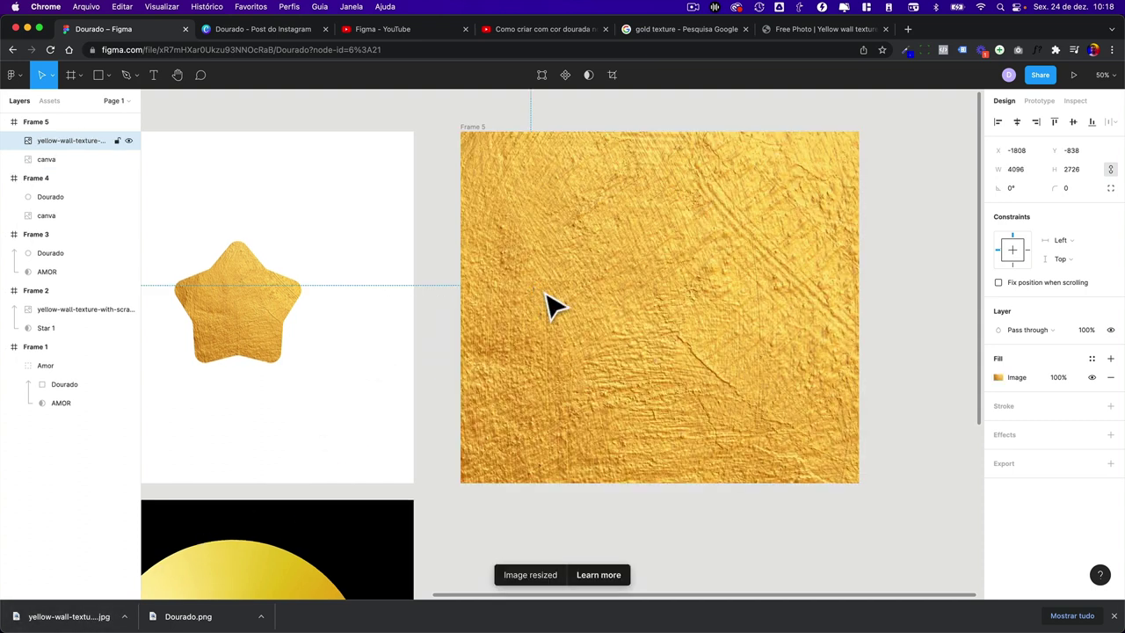
key(minus)
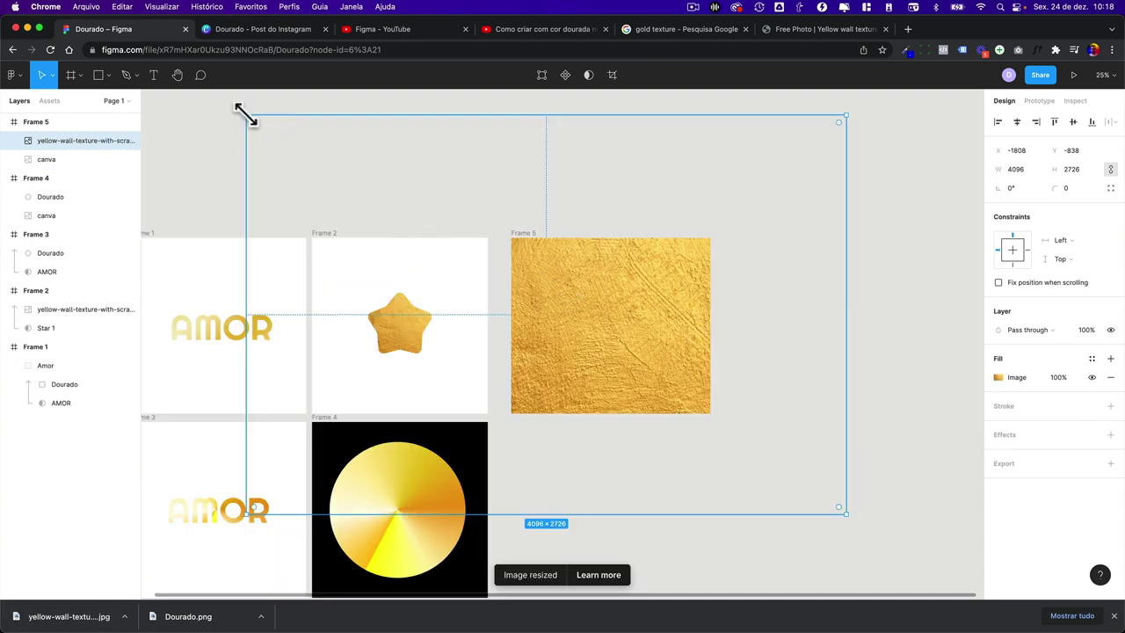
drag(246, 116, 431, 222)
click(627, 322)
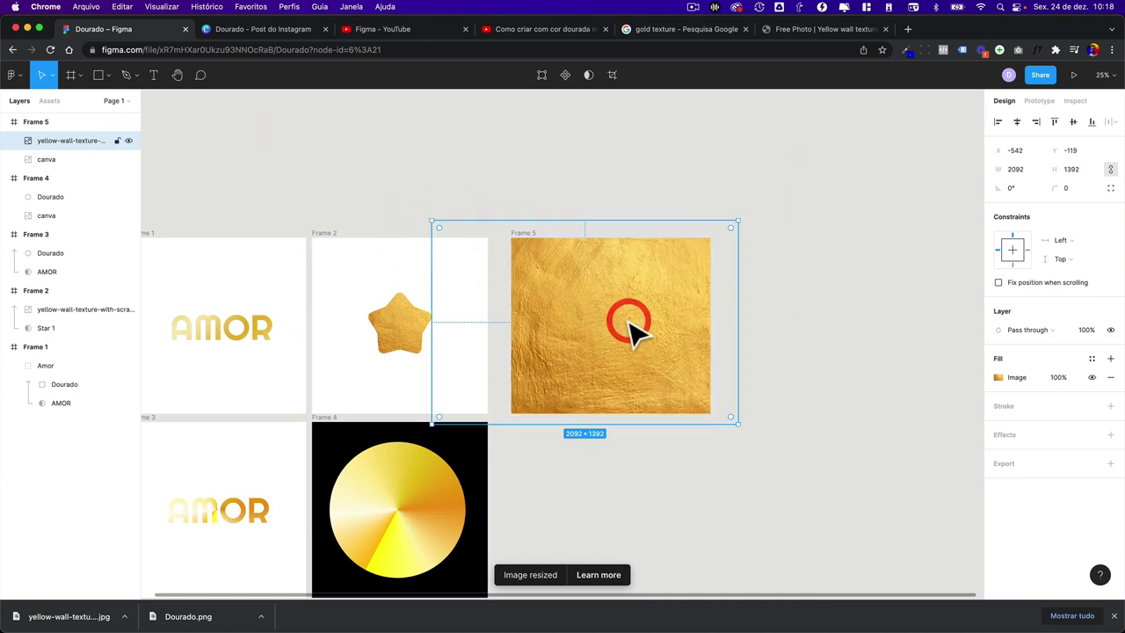
ctrl+scroll(627, 321, up, 5)
scroll(636, 332, right, 2)
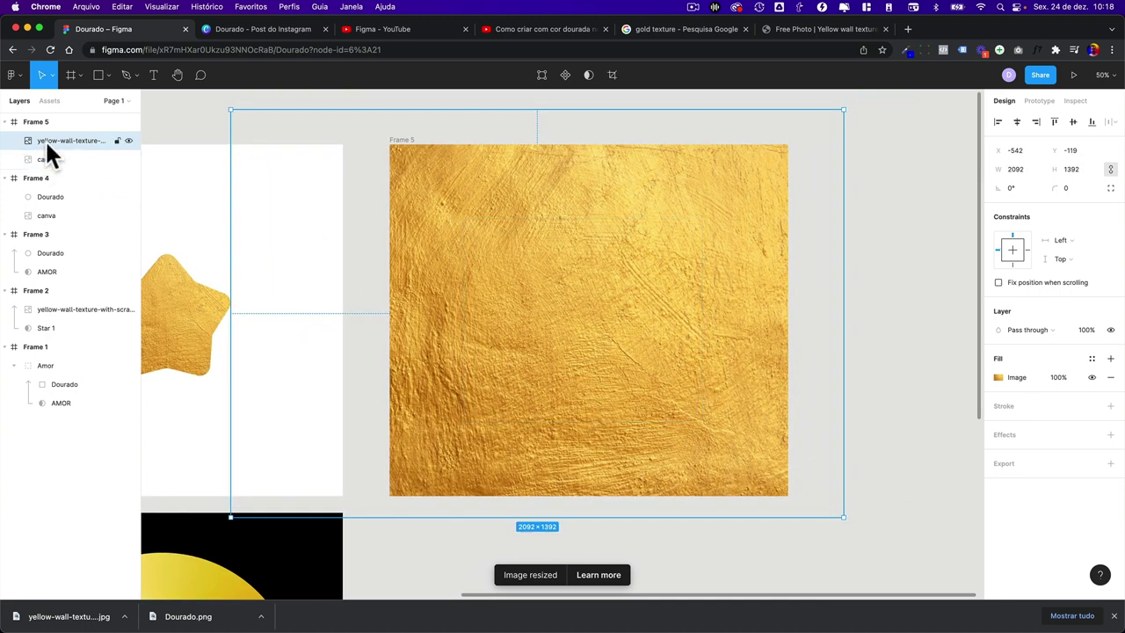
- Mask the gold wall texture with the canva lettering and shift the texture slightly
shift+click(42, 159)
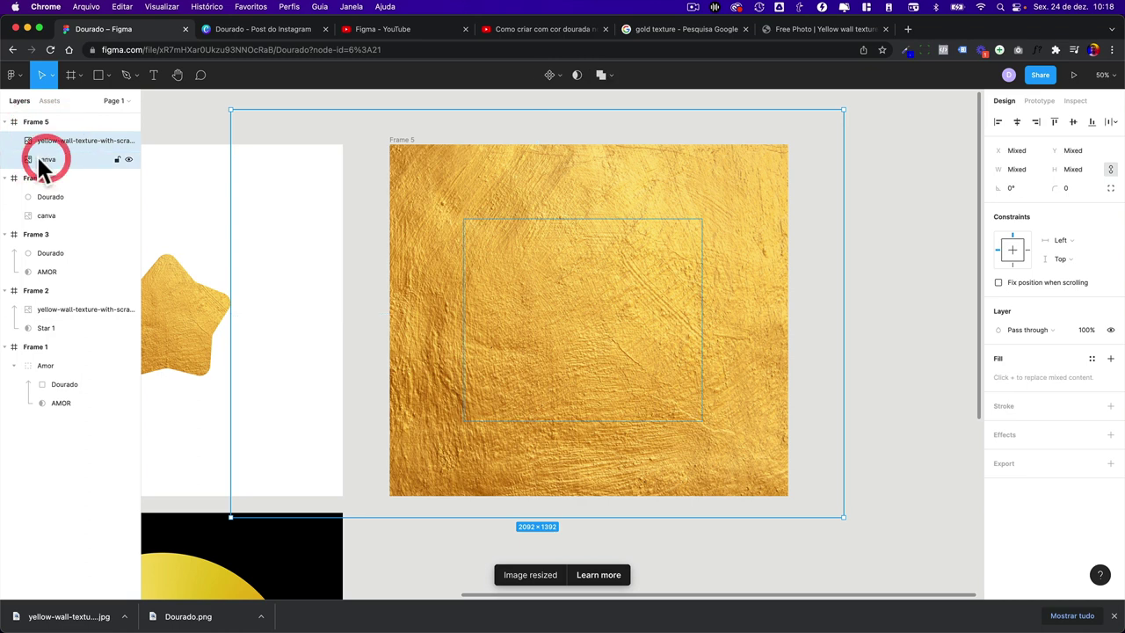
right_click(41, 160)
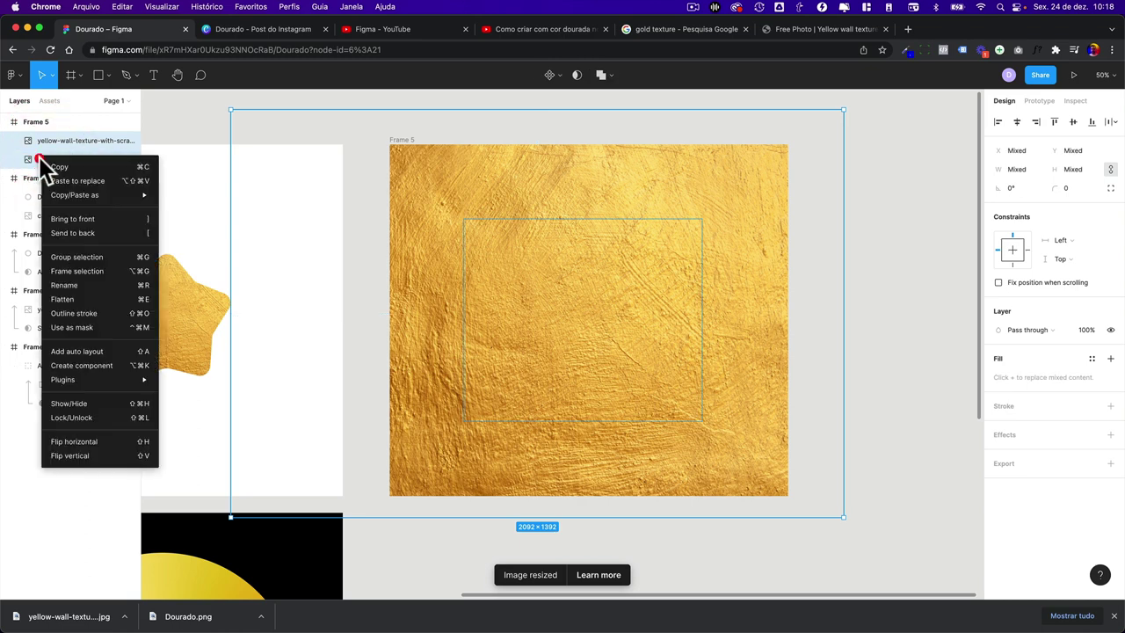
click(100, 327)
click(695, 459)
click(684, 405)
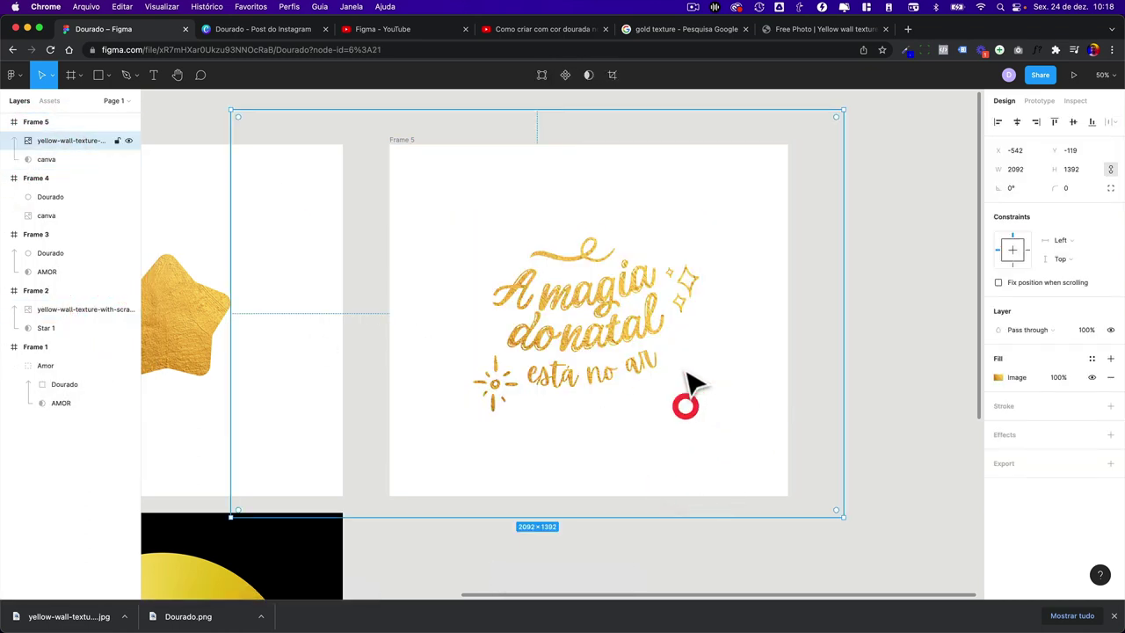
drag(753, 397, 743, 385)
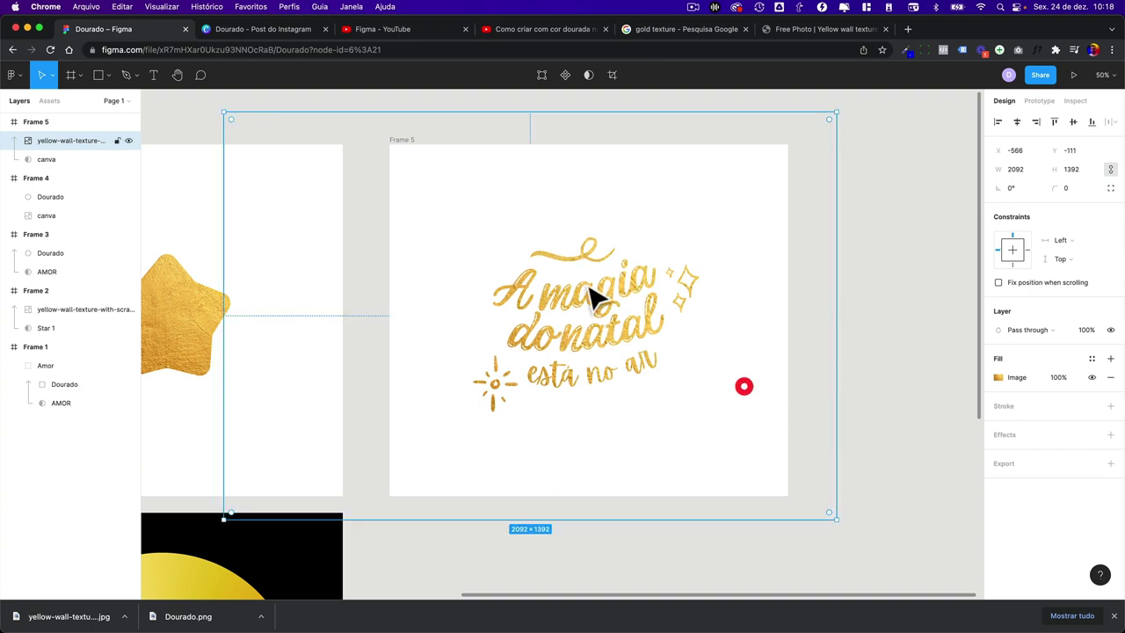
click(569, 273)
- Group the texture and lettering as Group 1 and enlarge it to 1169.24×994
shift+click(48, 157)
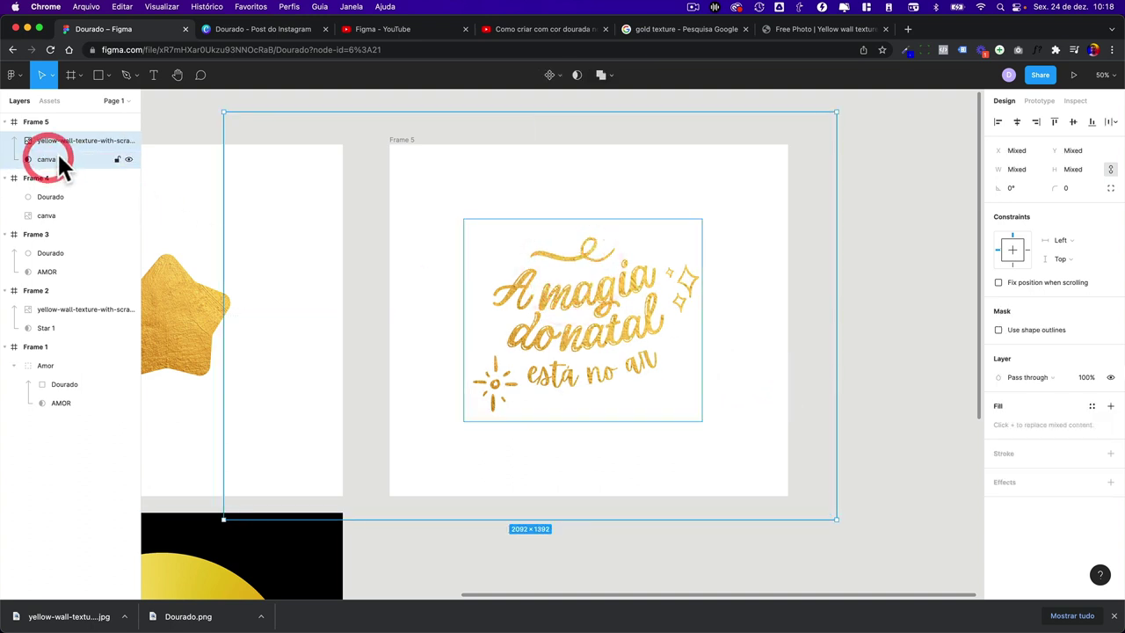
key(super+g)
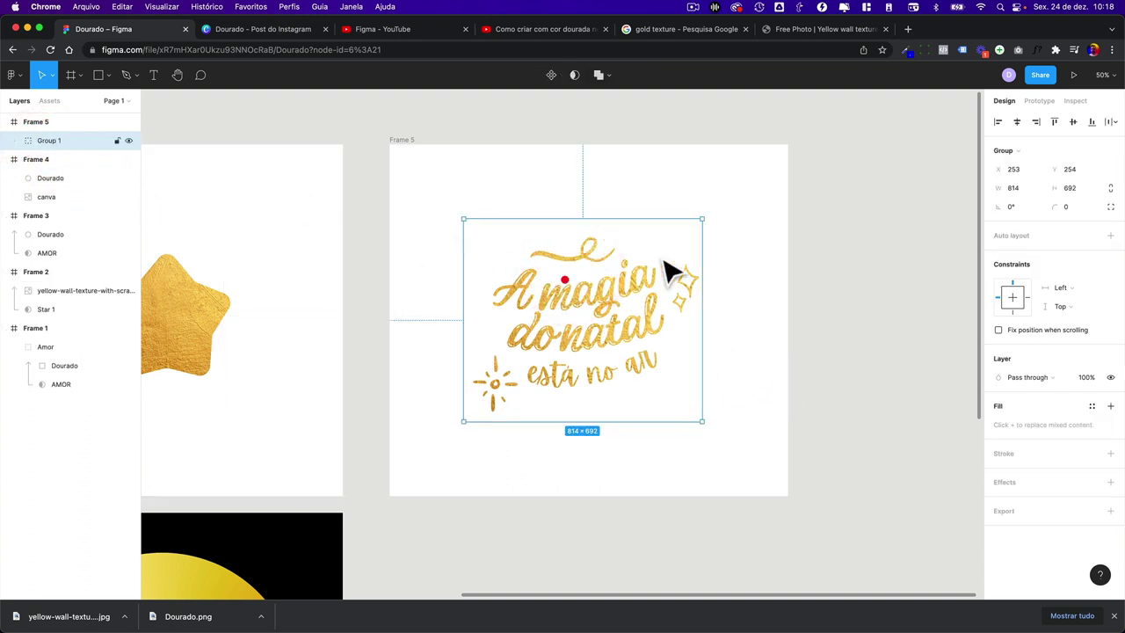
drag(706, 218, 750, 173)
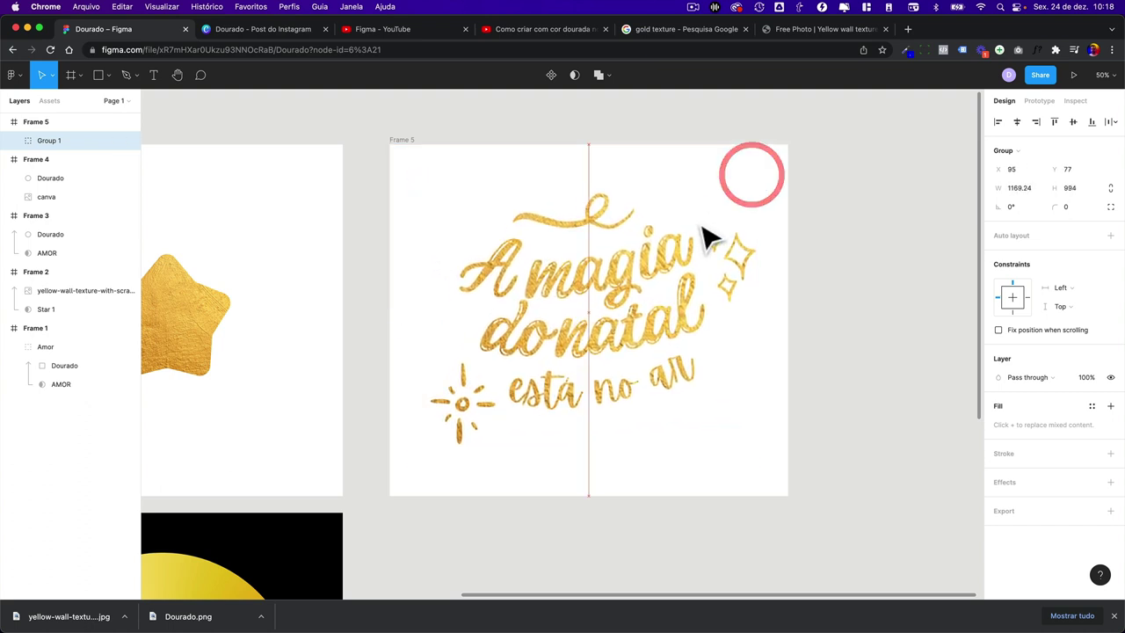
click(697, 229)
click(829, 249)
click(572, 250)
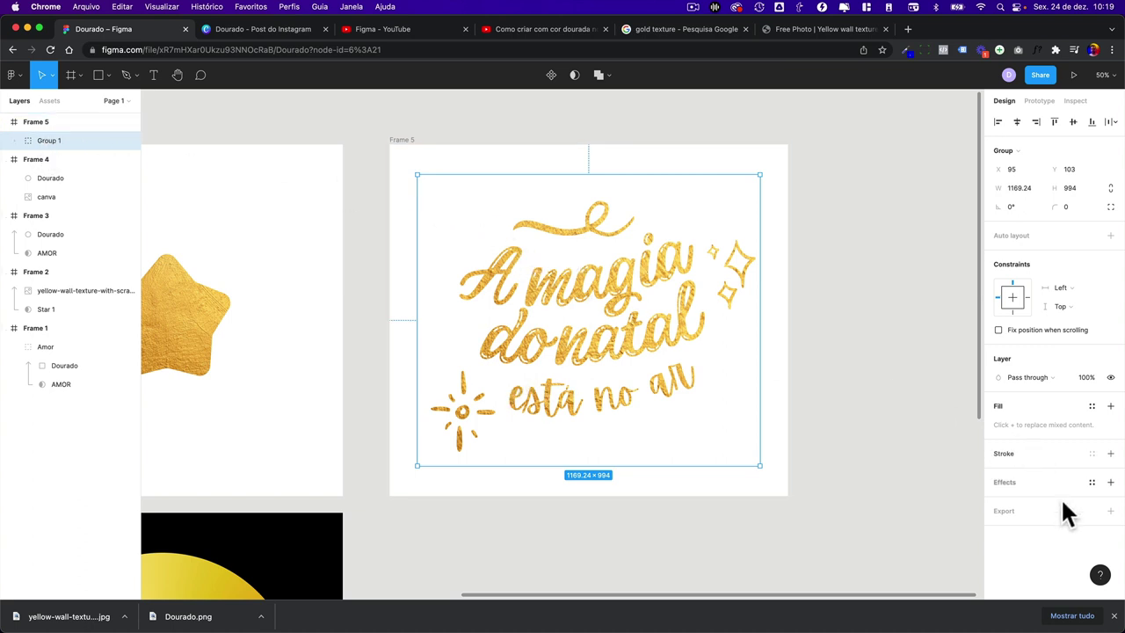
- Export Group 1 as PNG named 'Dourado finalizado.png' into the _DOURADO folder
click(1110, 512)
scroll(1064, 516, down, 1)
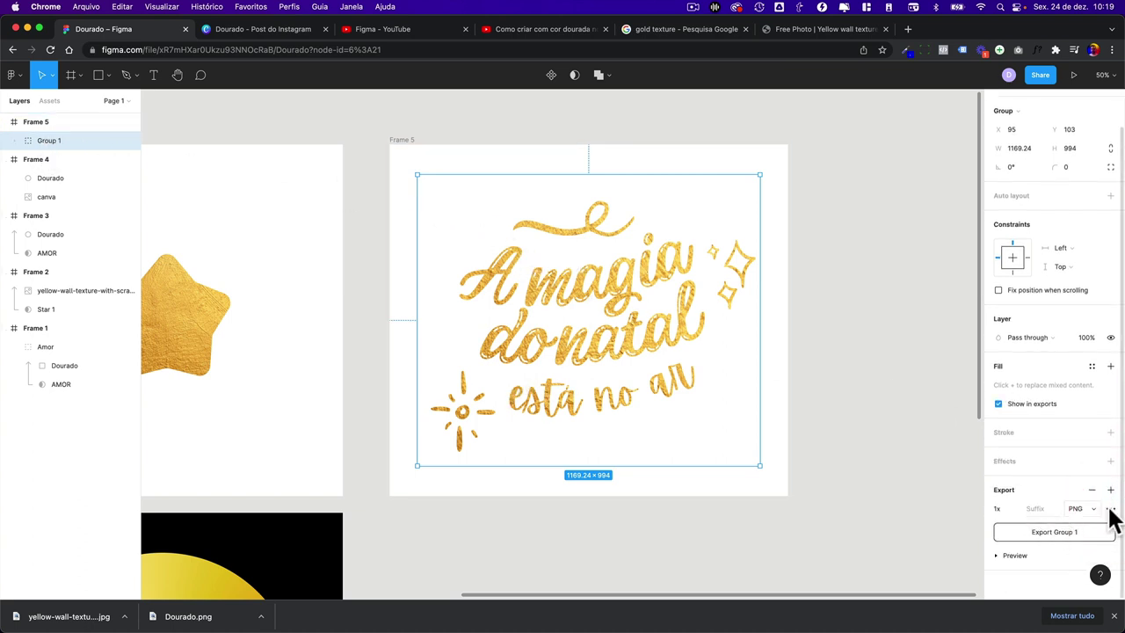
click(1053, 532)
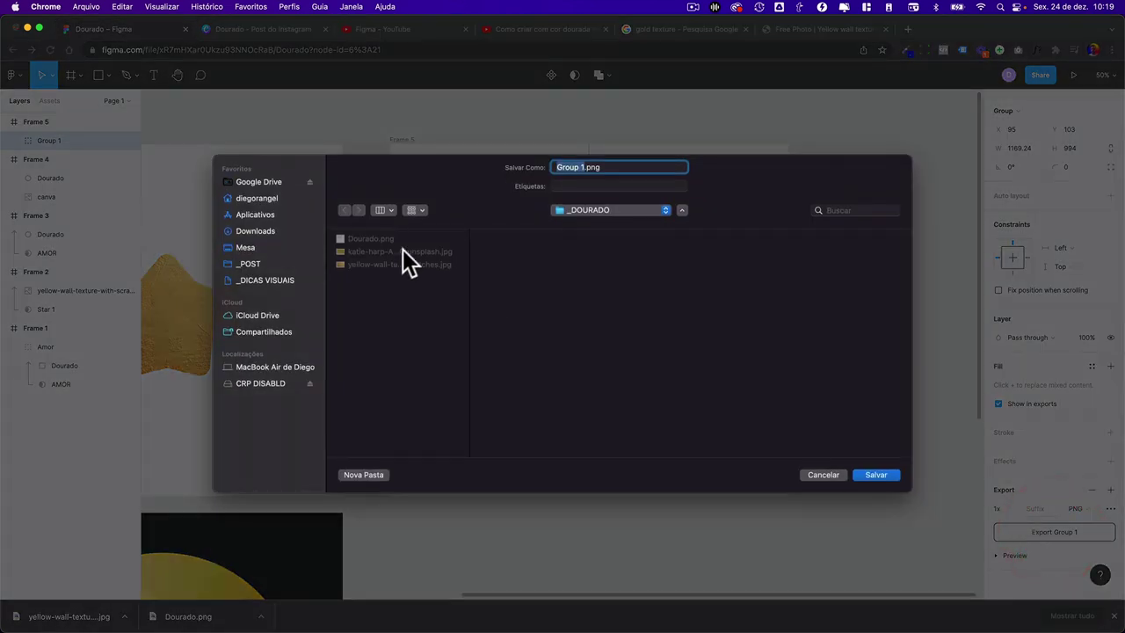
text(Dourado)
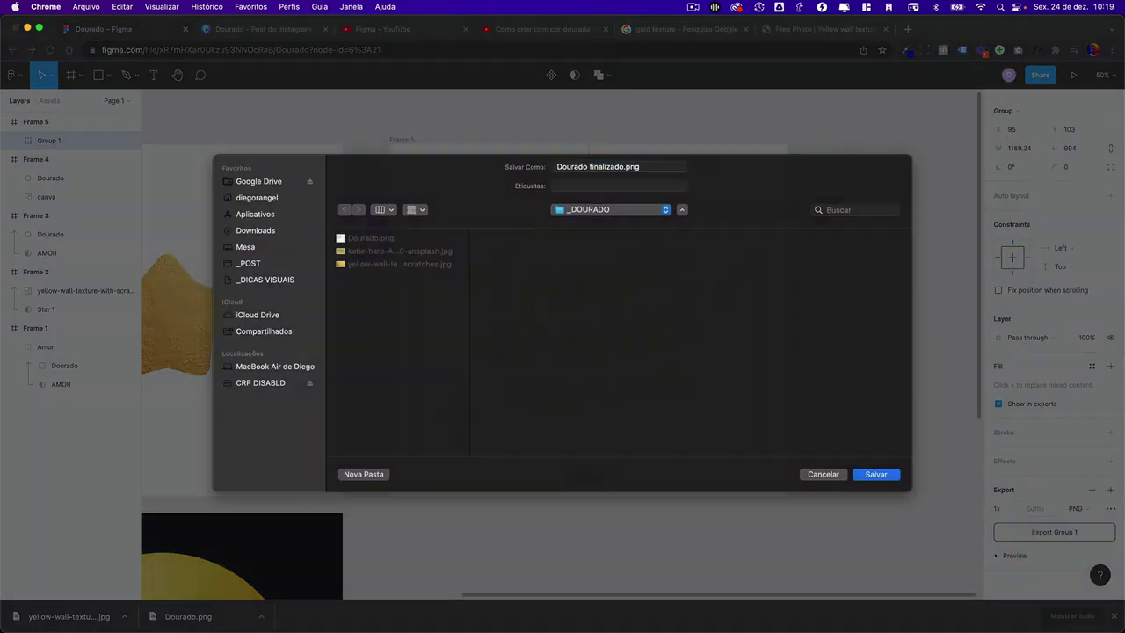
key(Return)
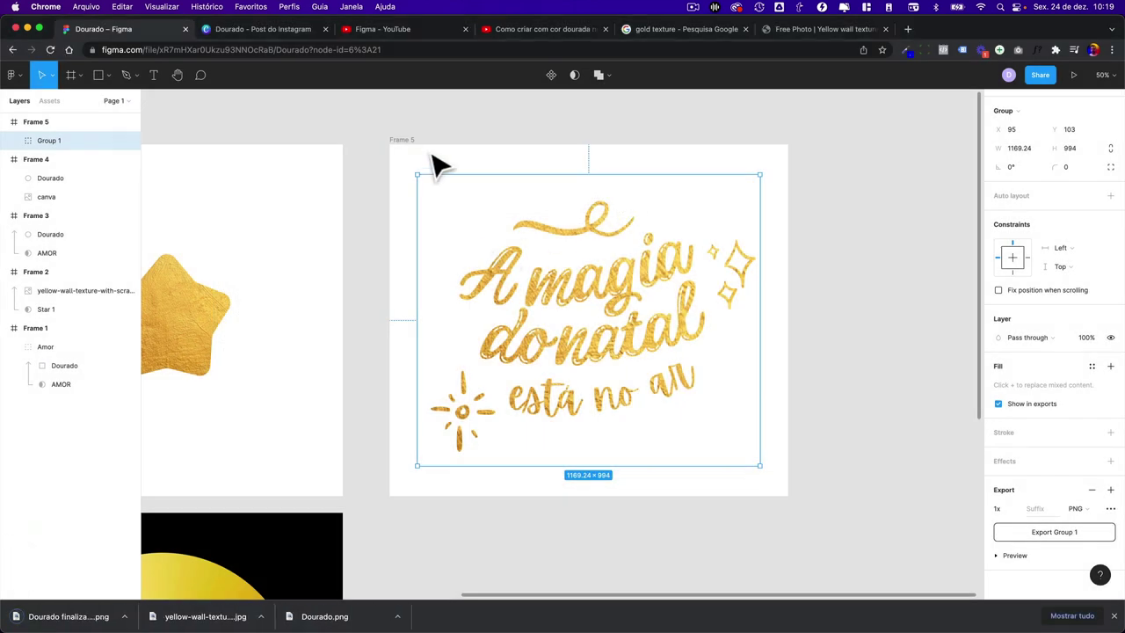
click(427, 150)
click(401, 138)
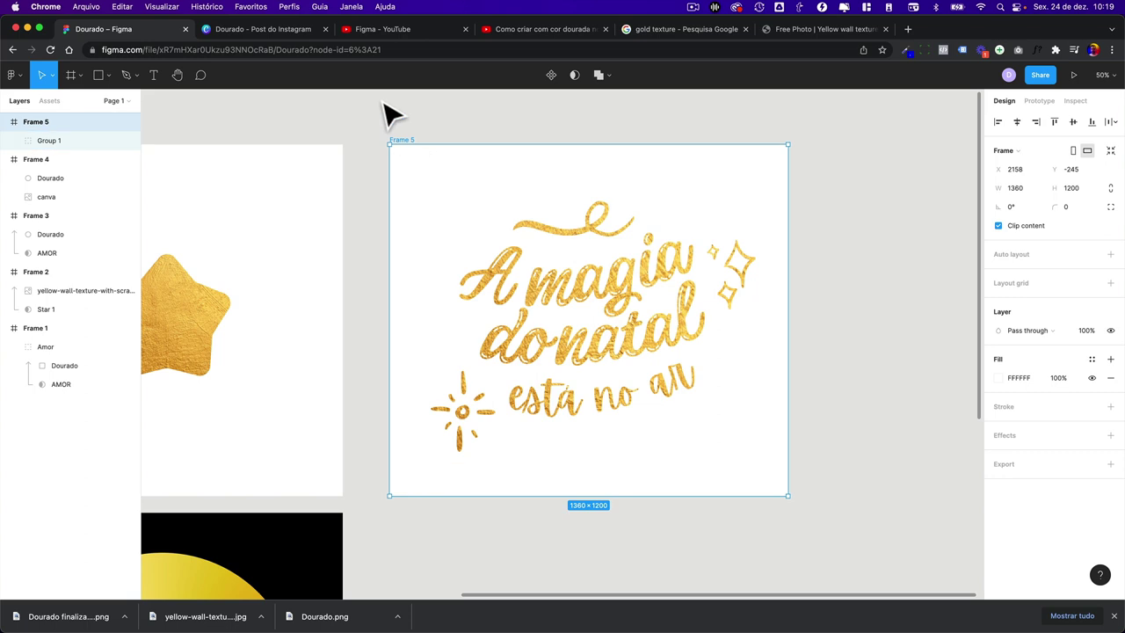
- In the Canva post, delete the white lettering text on page 5
click(264, 29)
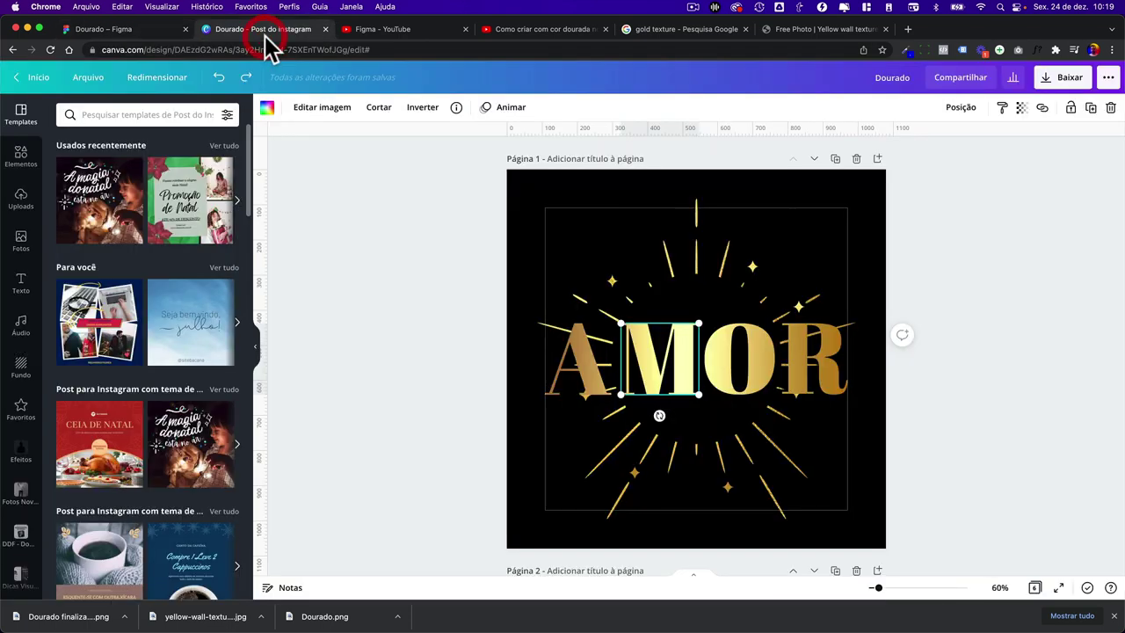
scroll(510, 353, down, 10)
scroll(511, 353, down, 5)
scroll(510, 353, down, 5)
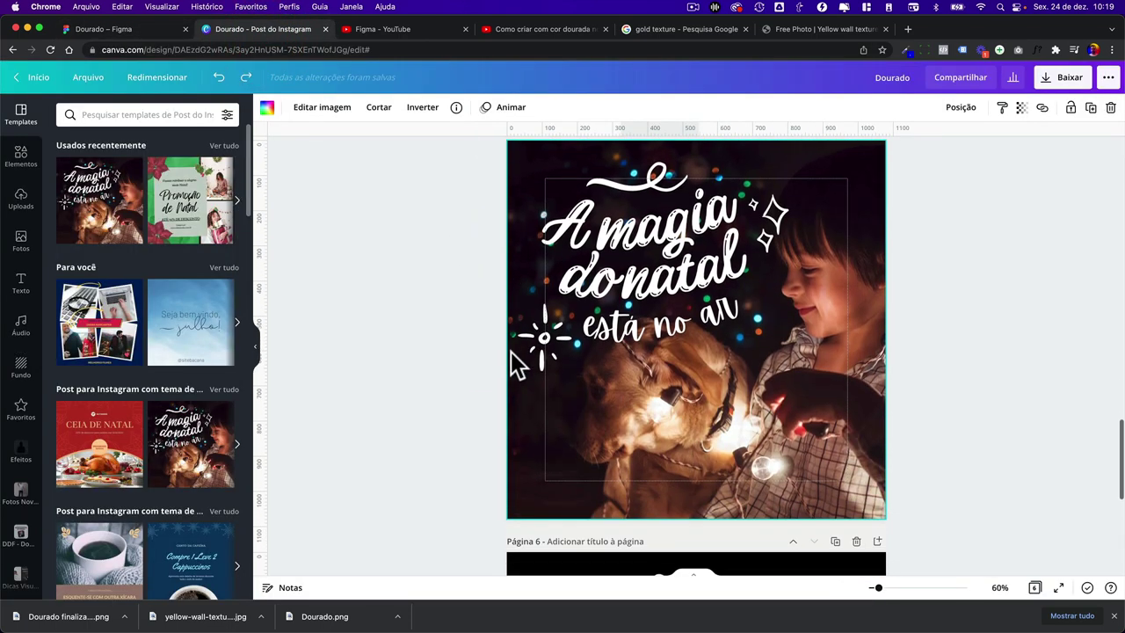
scroll(511, 354, down, 1)
scroll(511, 362, down, 3)
scroll(511, 362, up, 4)
scroll(511, 363, up, 1)
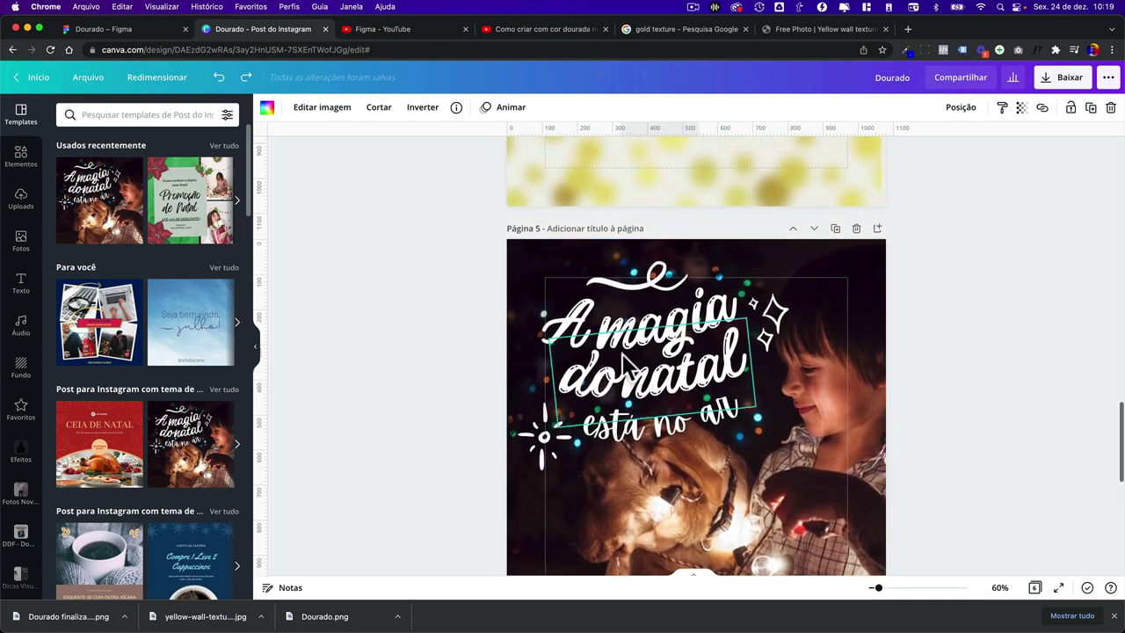
click(619, 356)
drag(462, 293, 793, 472)
key(Delete)
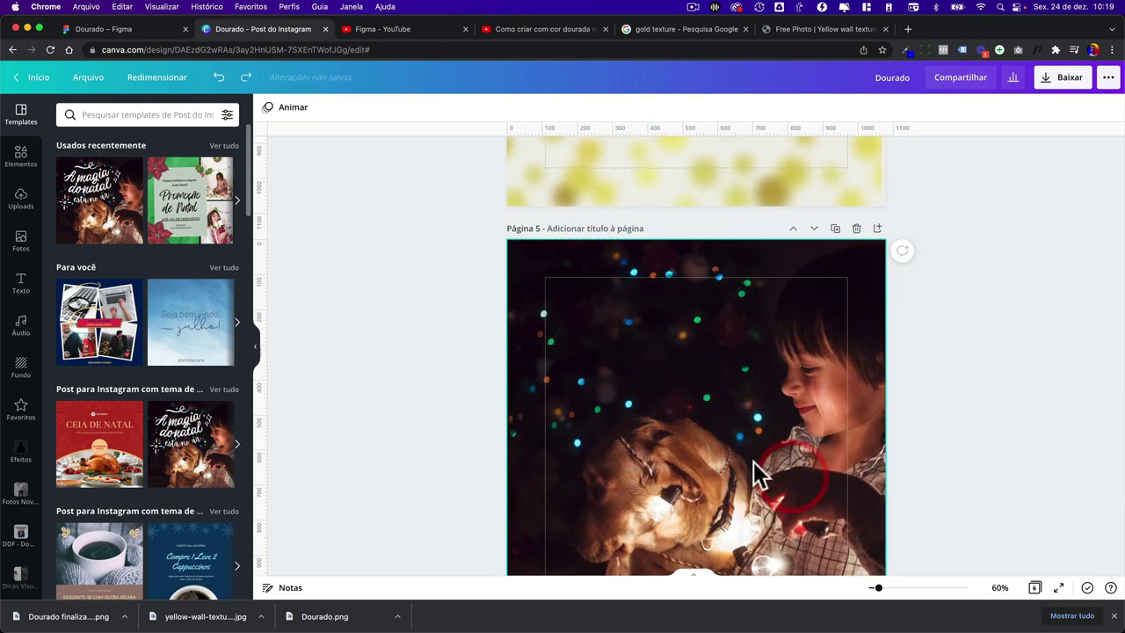
- Upload Dourado finalizado.png in Canva and insert it onto page 5
scroll(613, 458, down, 1)
click(20, 198)
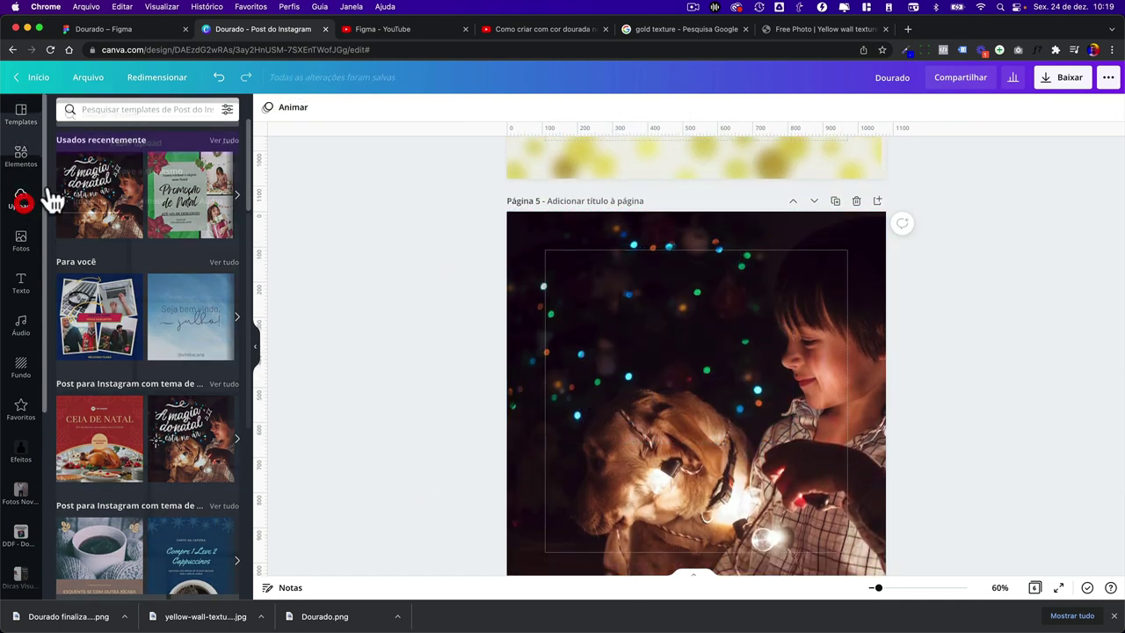
click(129, 148)
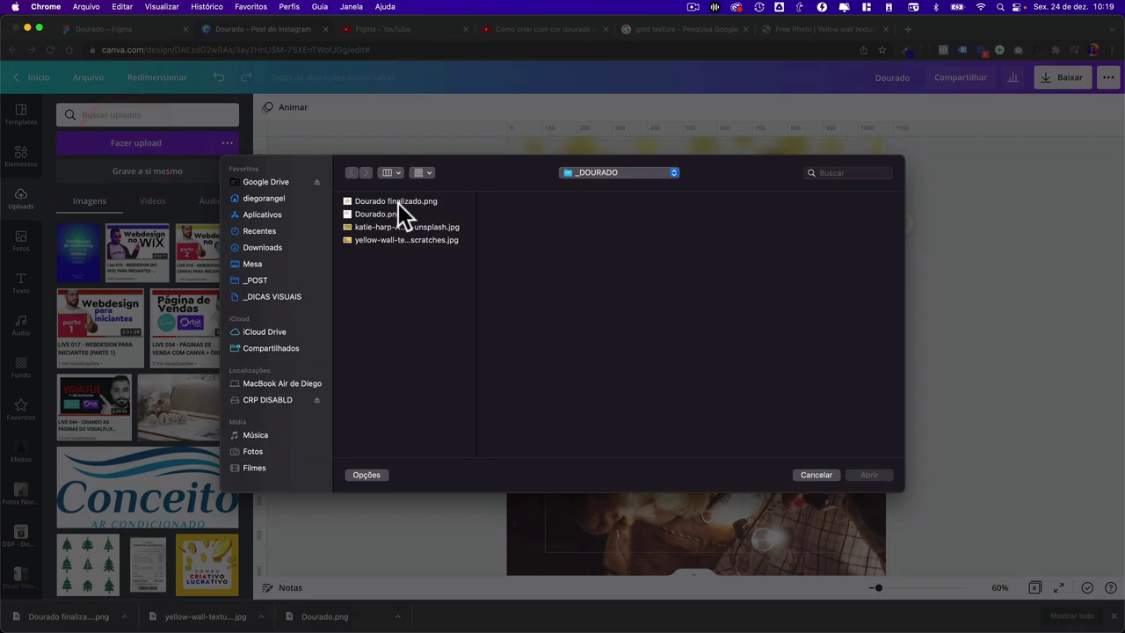
click(398, 201)
click(861, 474)
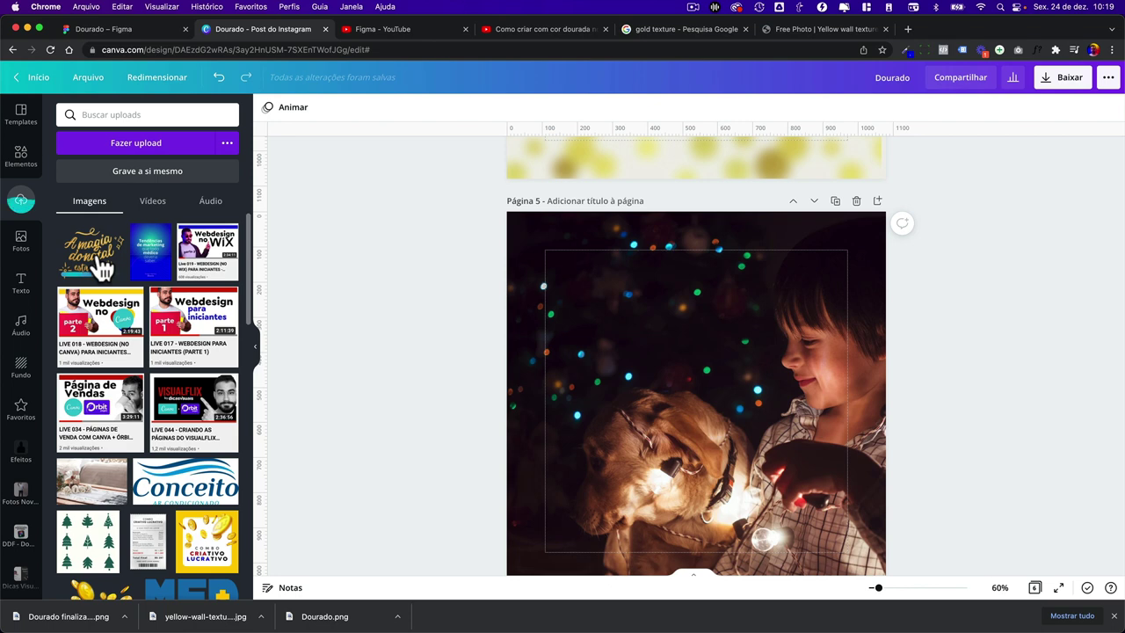
click(101, 268)
- Move and shrink the gold lettering image into place over the Christmas photo
drag(629, 398, 584, 330)
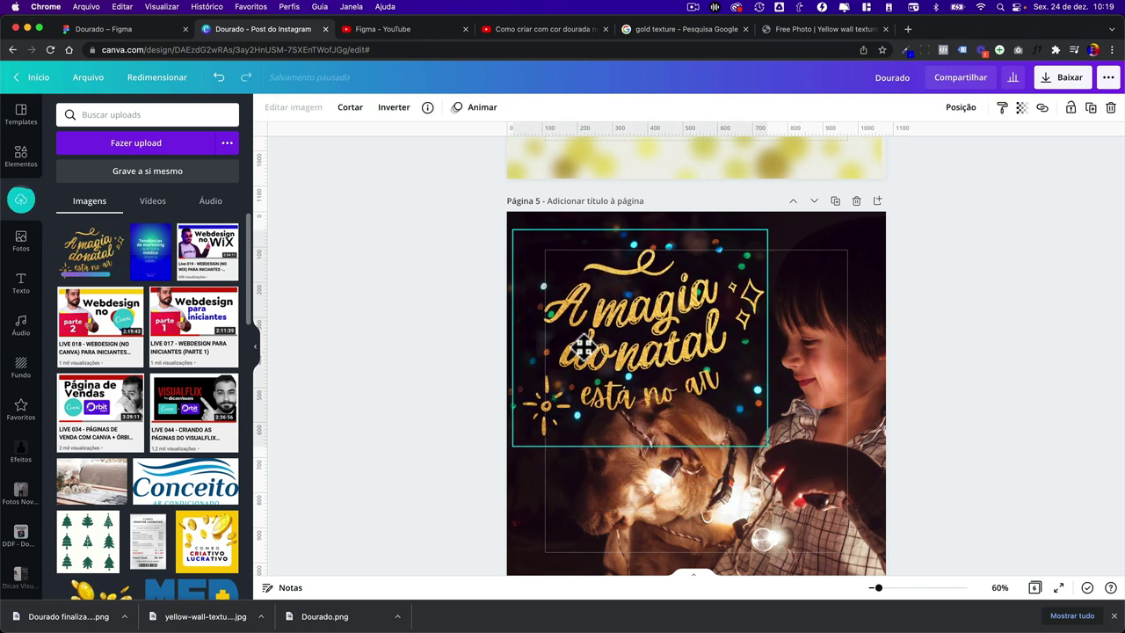
drag(775, 439, 748, 409)
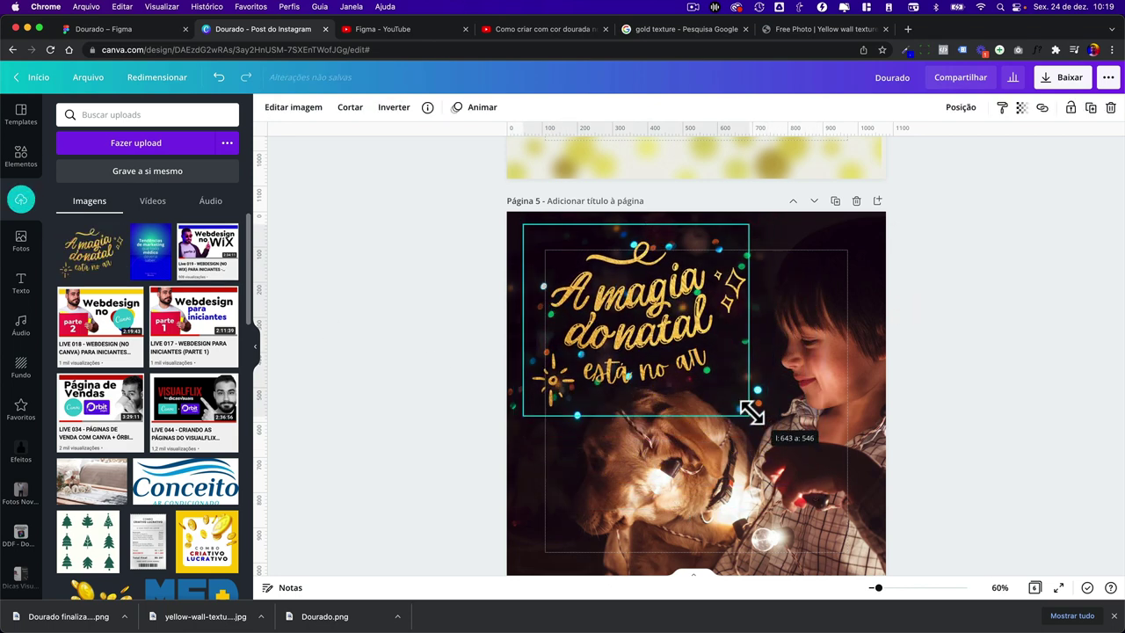
drag(642, 321, 657, 336)
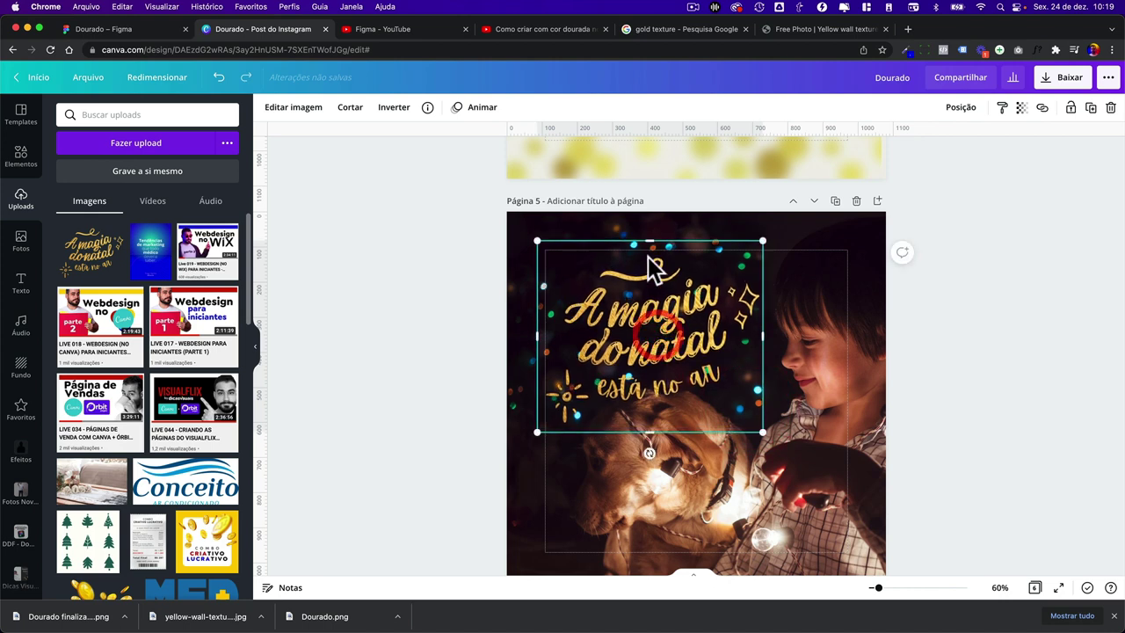
drag(568, 343, 563, 338)
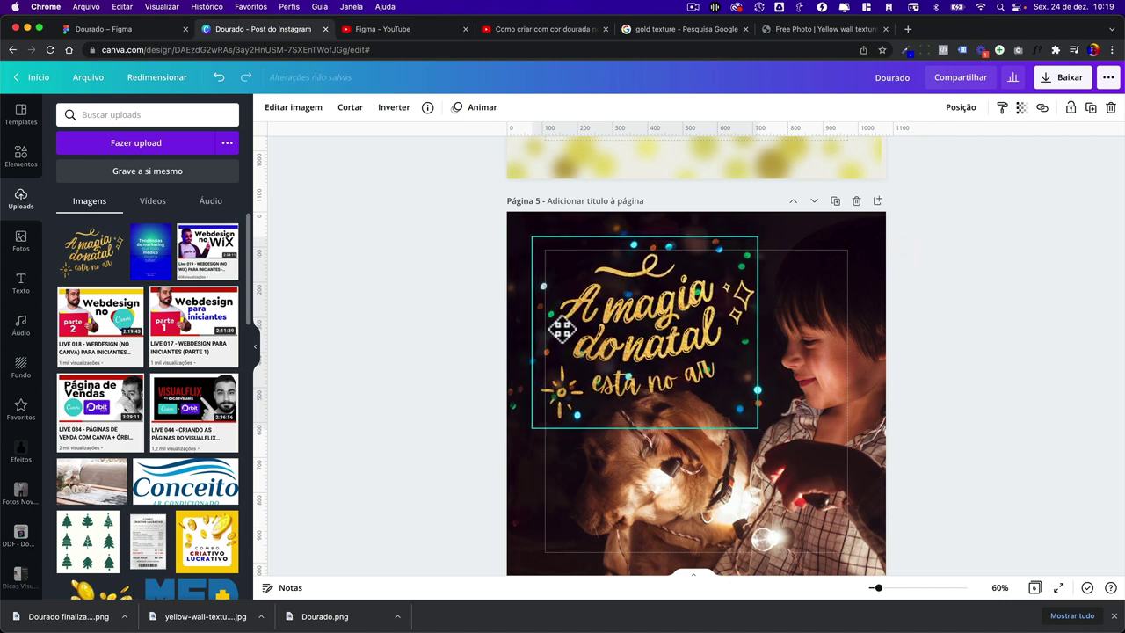
- Look over the Figma file, then return to Canva and deselect the lettering image
click(124, 37)
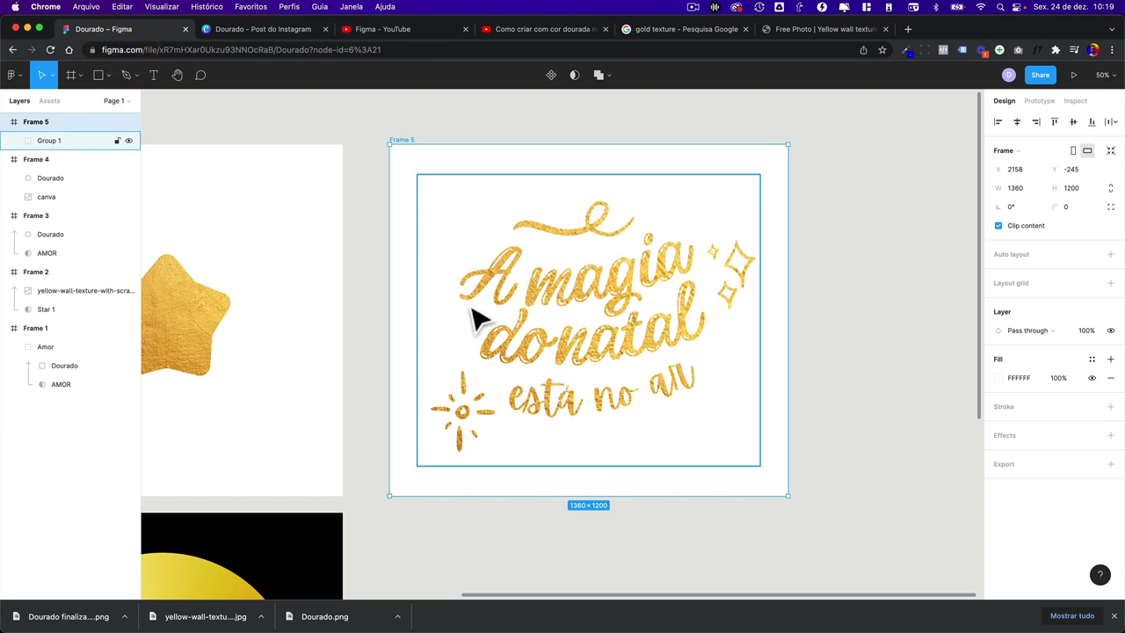
scroll(474, 321, down, 5)
scroll(475, 321, down, 3)
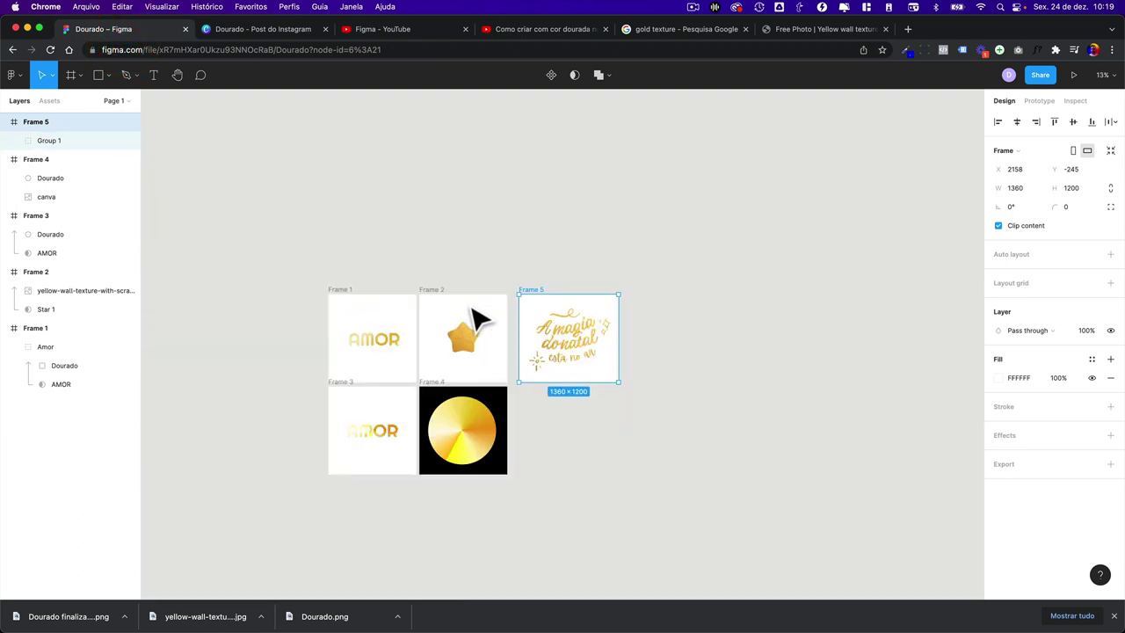
scroll(475, 321, up, 3)
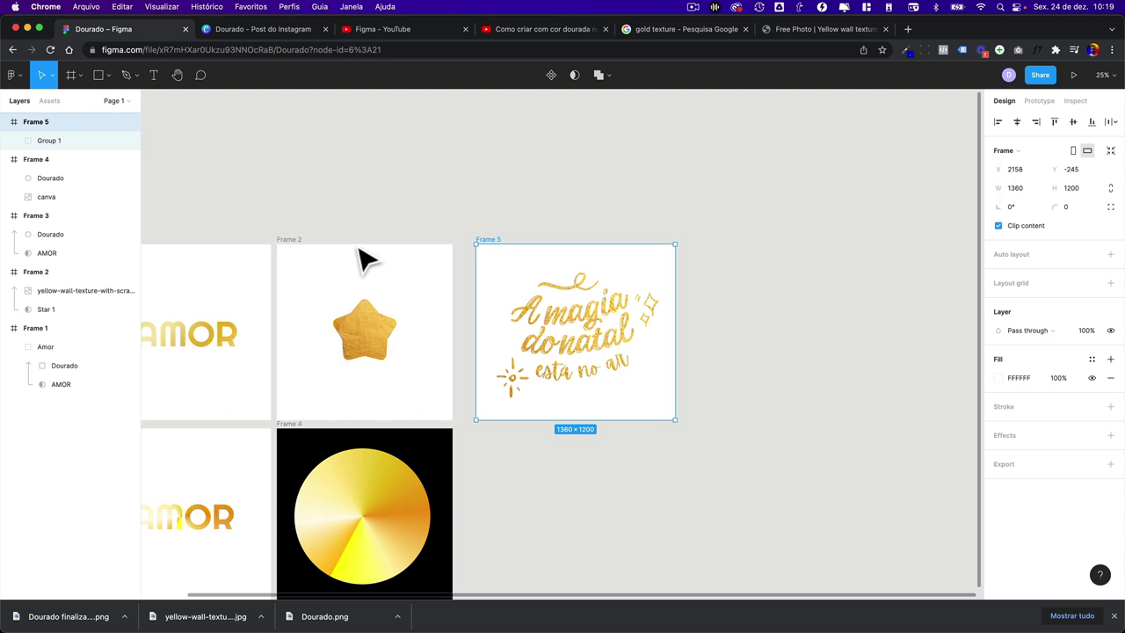
scroll(364, 256, left, 2)
scroll(363, 256, down, 2)
click(255, 29)
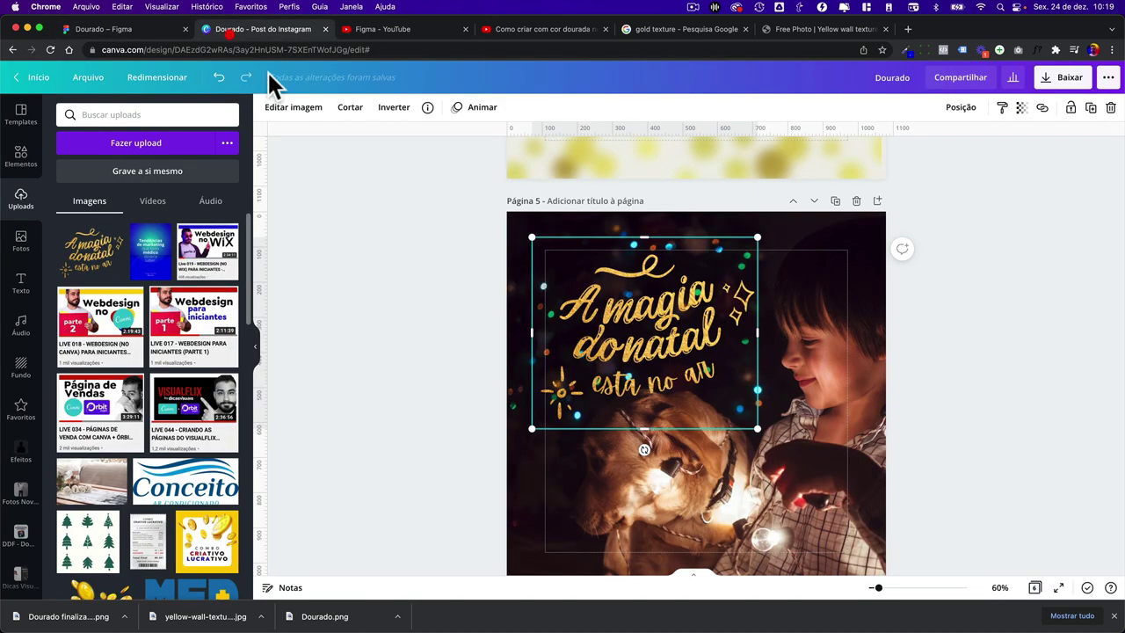
scroll(609, 338, down, 3)
scroll(606, 334, up, 2)
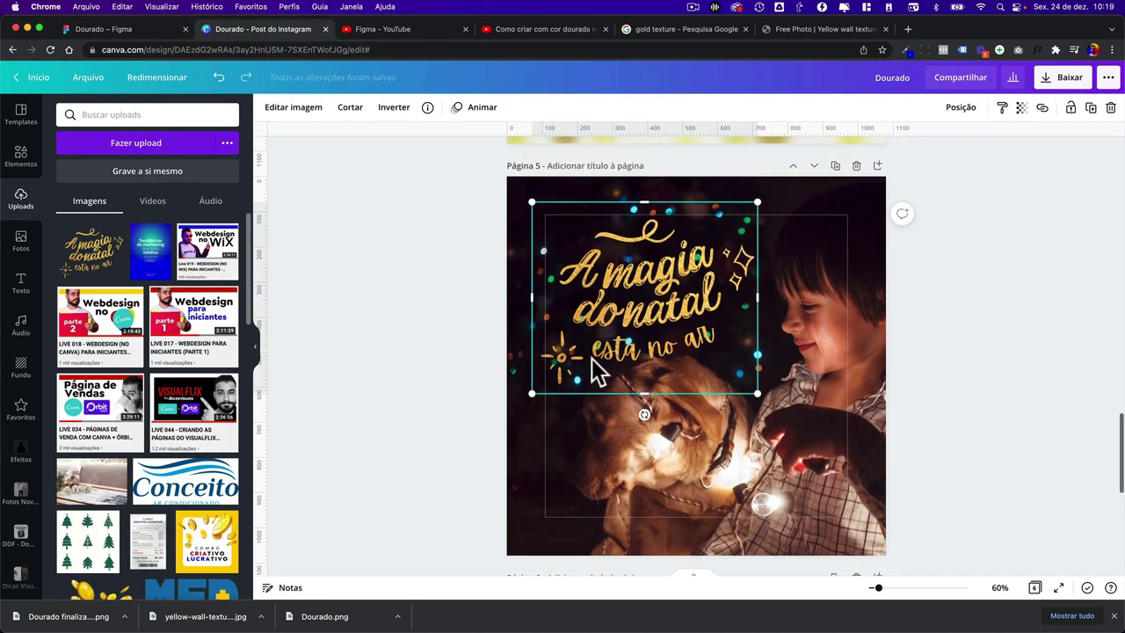
click(485, 445)
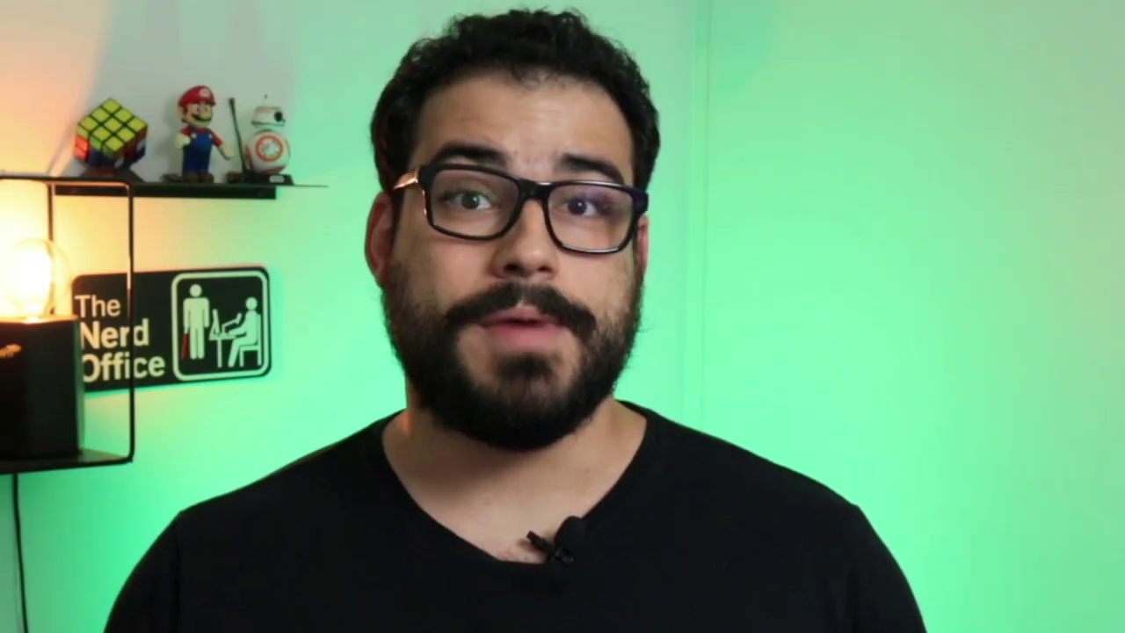